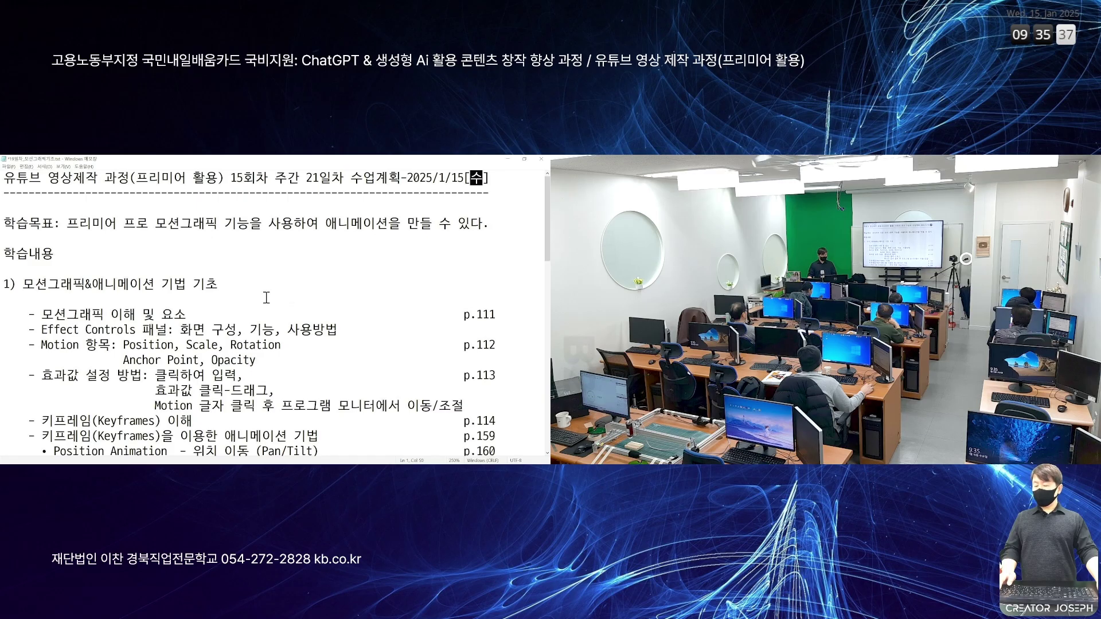
# Review the lesson plan text from the keyframe animation topics through the title, photo and application techniques to the closing assignment
pyautogui.scroll(-4, 266, 298)
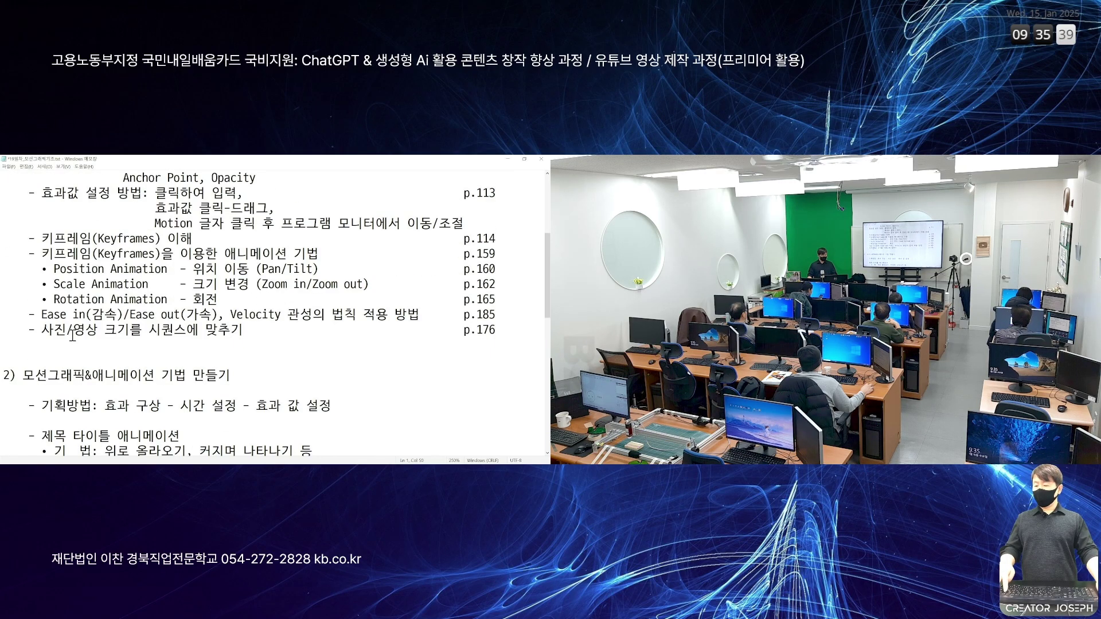
pyautogui.moveTo(38, 290)
pyautogui.mouseDown()
pyautogui.moveTo(129, 291)
pyautogui.moveTo(38, 305)
pyautogui.moveTo(38, 291)
pyautogui.mouseUp()
pyautogui.moveTo(225, 293); pyautogui.dragTo(232, 292)
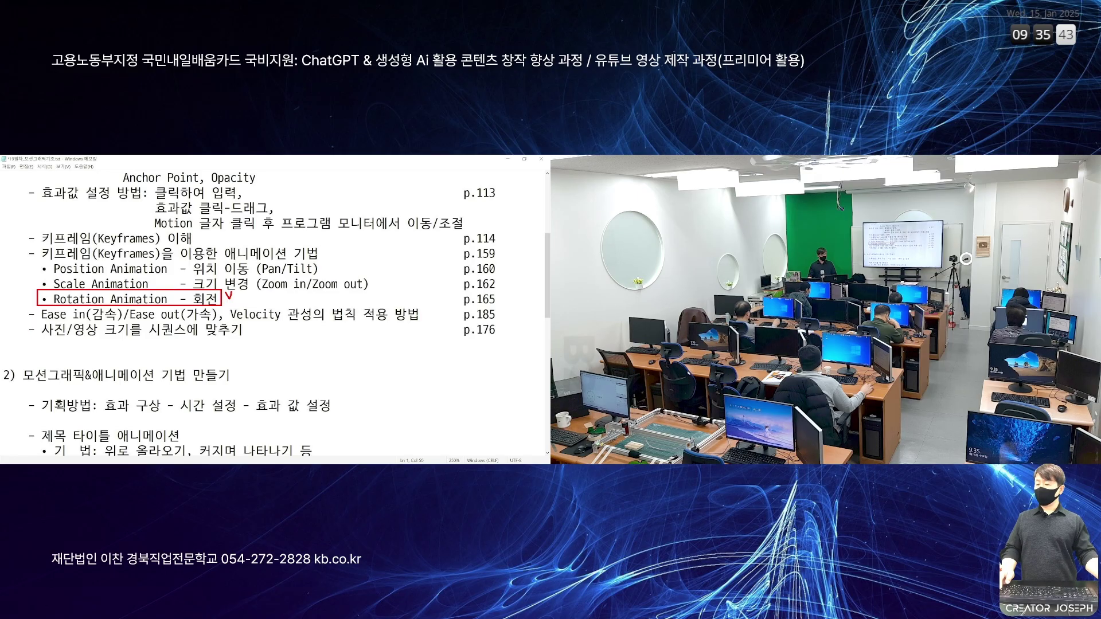
pyautogui.press('Escape')
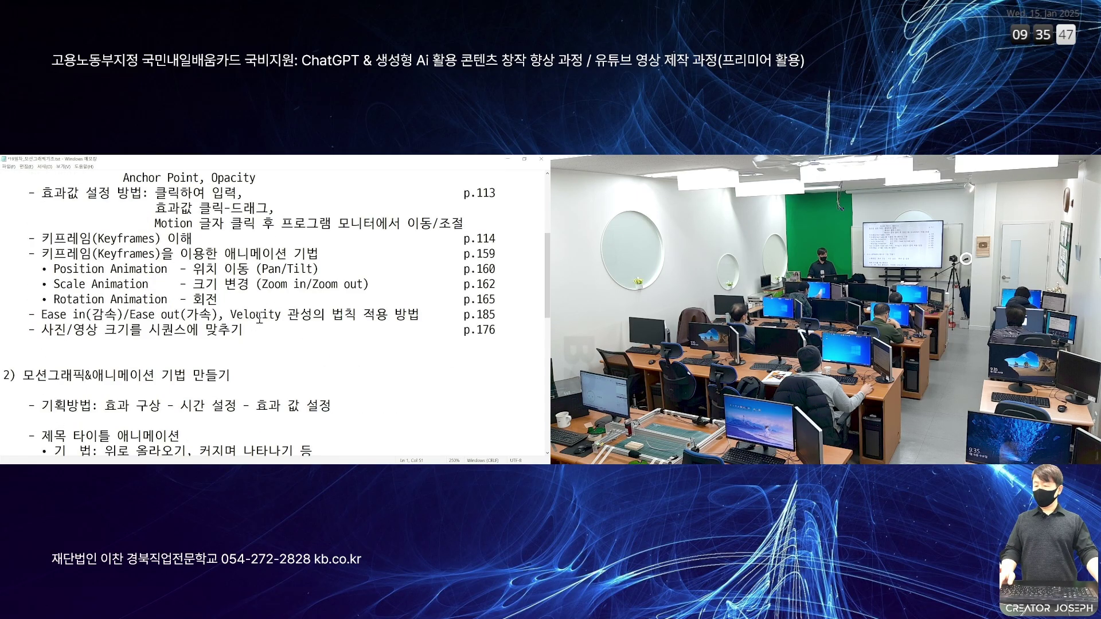
pyautogui.scroll(-9, 259, 319)
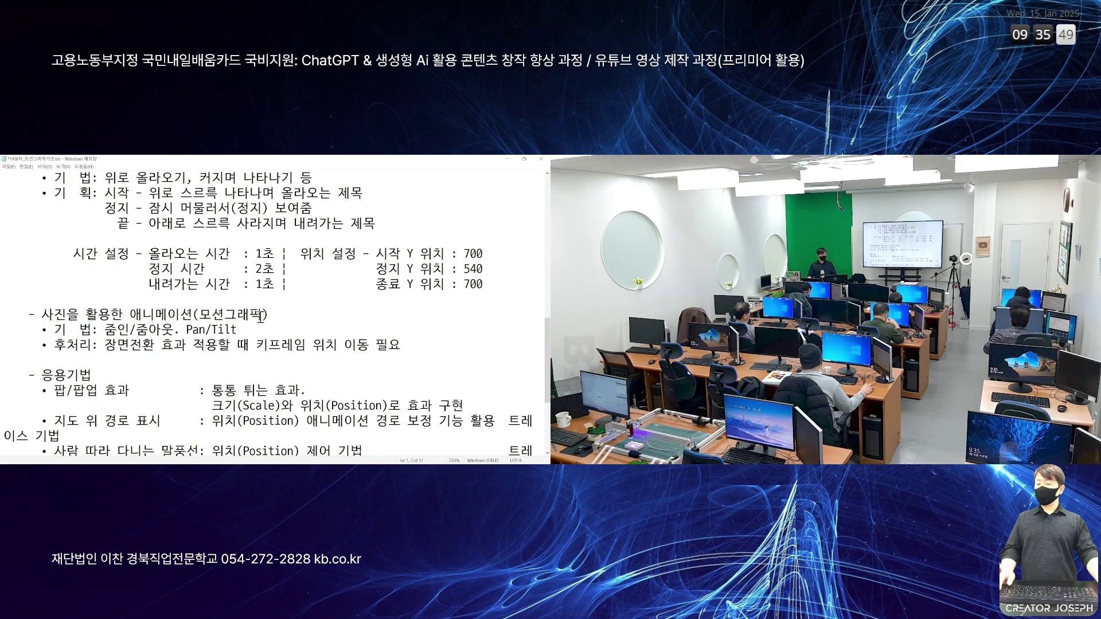
pyautogui.scroll(-2, 259, 318)
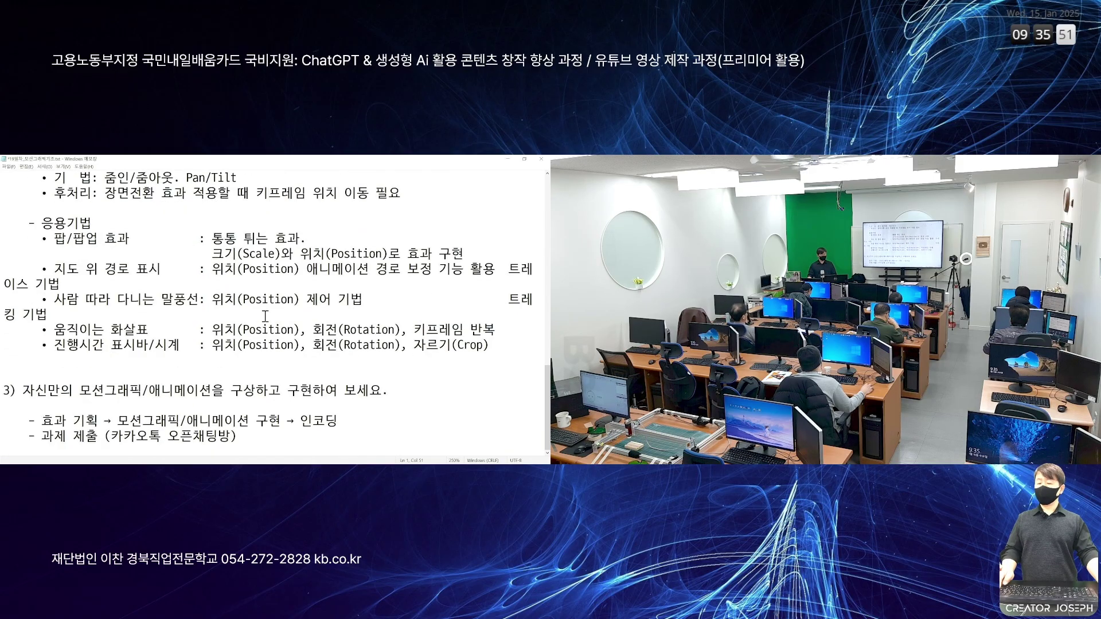
pyautogui.scroll(-3, 321, 313)
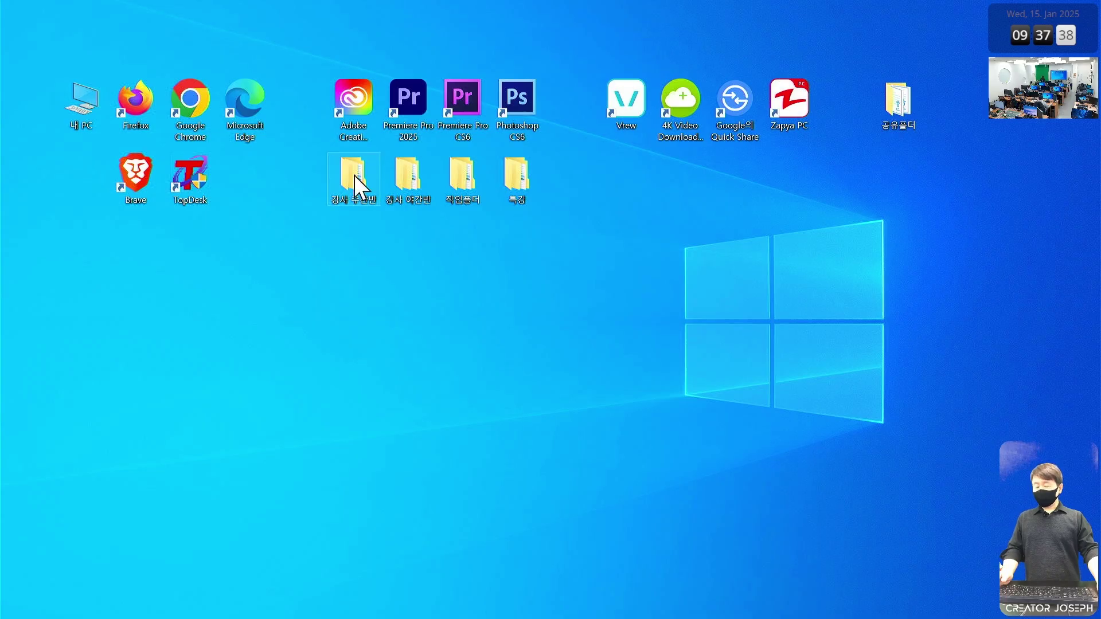
# Open the 영상작업 2025 folder inside the desktop's 강사 주간반 folder and reposition and narrow its window
pyautogui.doubleClick(353, 174)
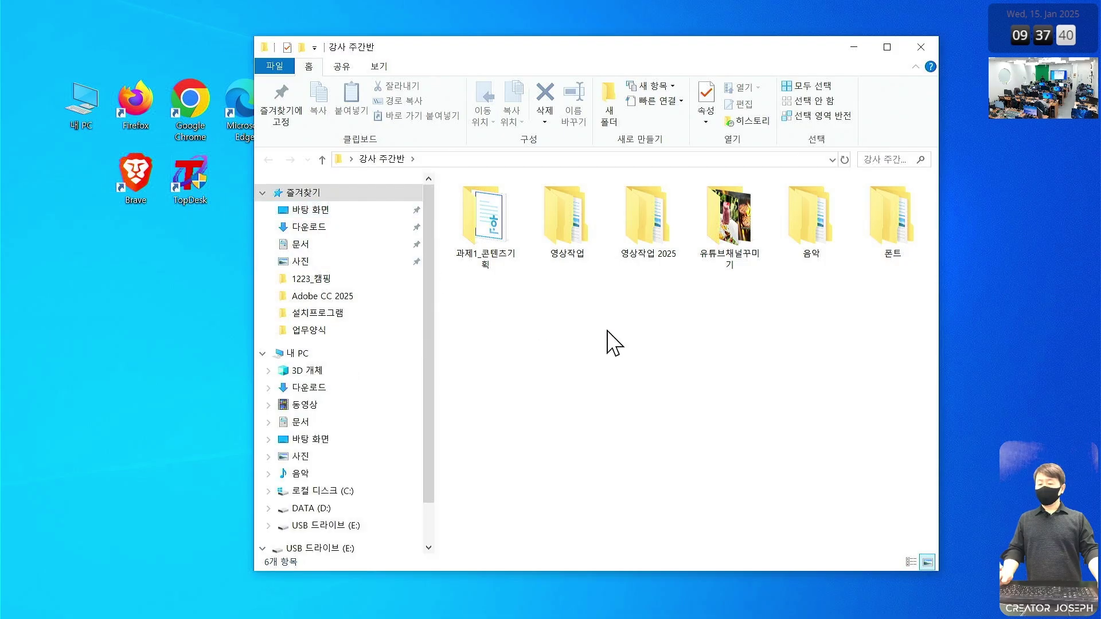
pyautogui.click(654, 227)
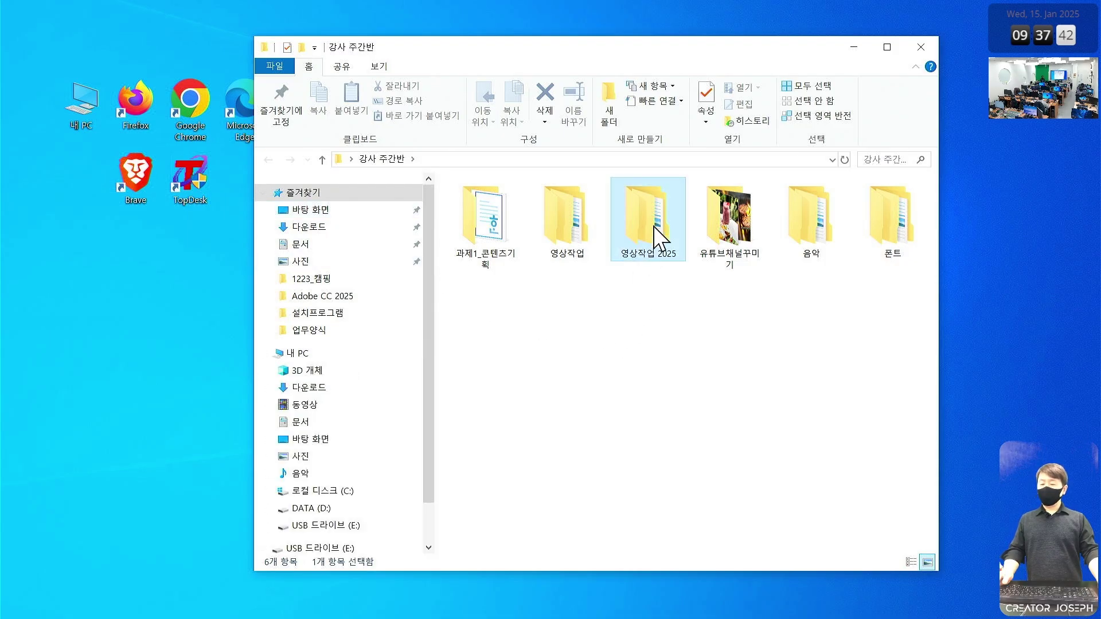
pyautogui.doubleClick(658, 233)
pyautogui.moveTo(754, 49); pyautogui.dragTo(613, 47)
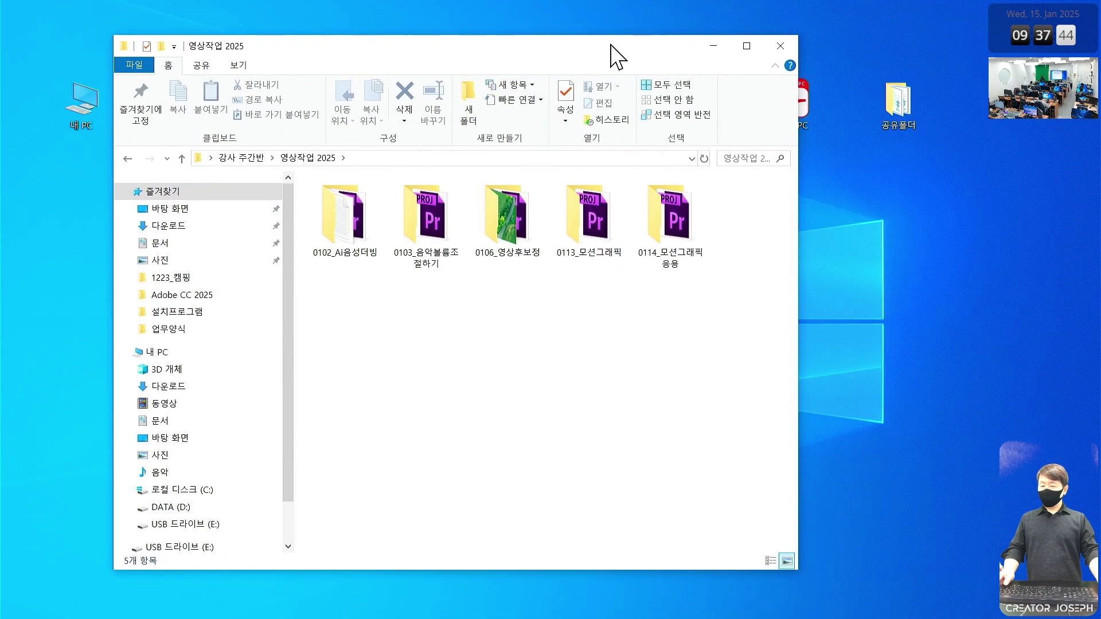
pyautogui.moveTo(797, 160); pyautogui.dragTo(638, 160)
# Create a new folder named 0115_모션그래픽응용 in the 영상작업 2025 folder
pyautogui.hotkey('ctrl', 'shift', 'n')
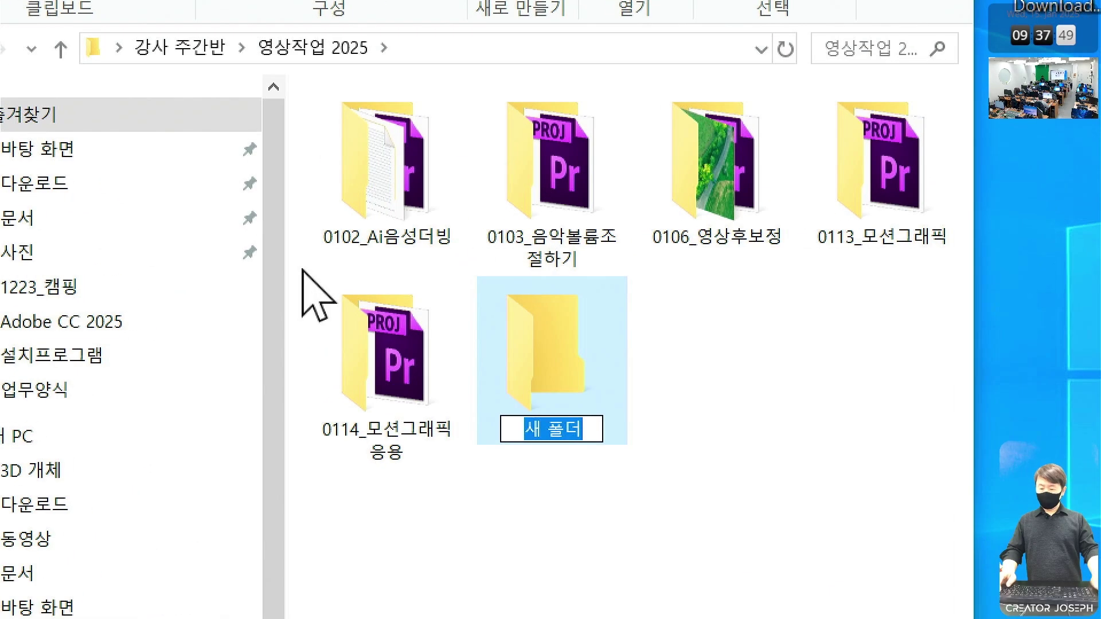
pyautogui.write('0115')
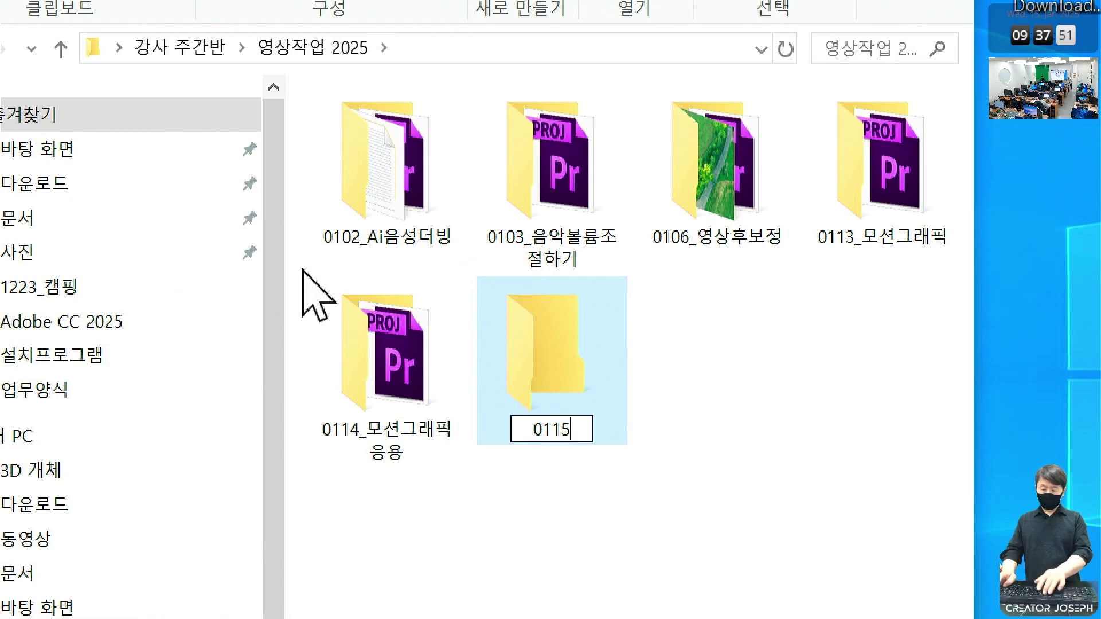
pyautogui.write('_모션')
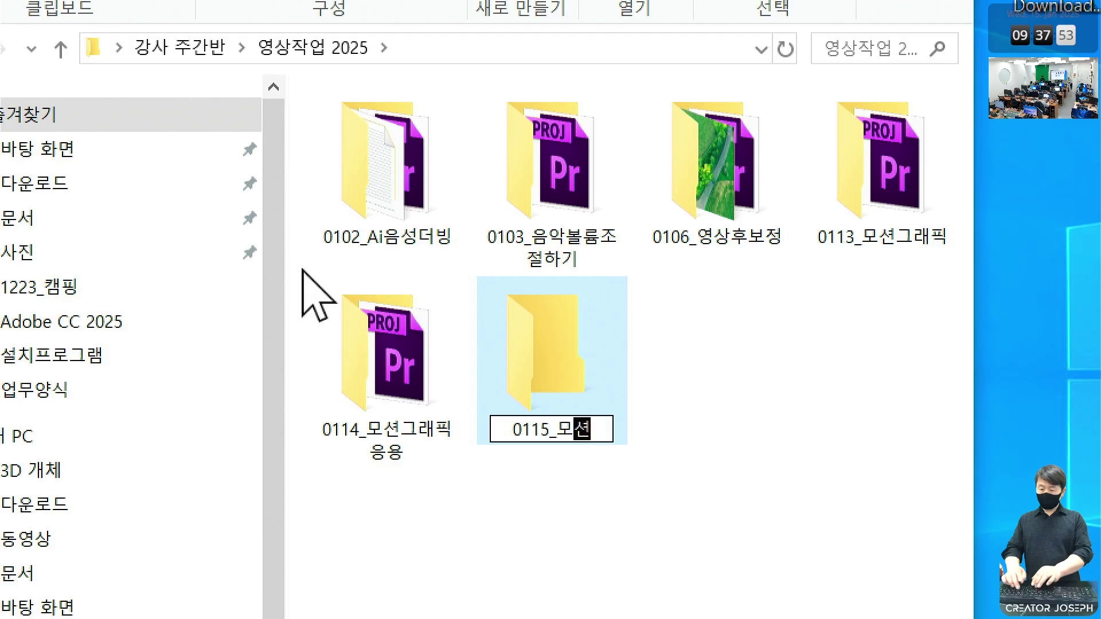
pyautogui.write('그래픽 응용')
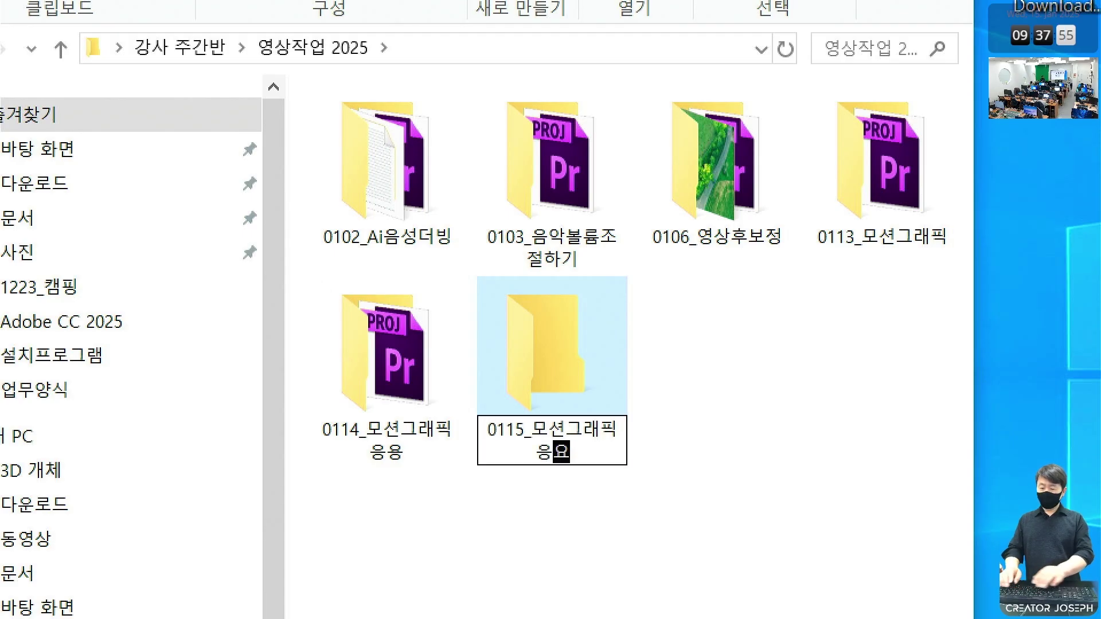
pyautogui.click(359, 491)
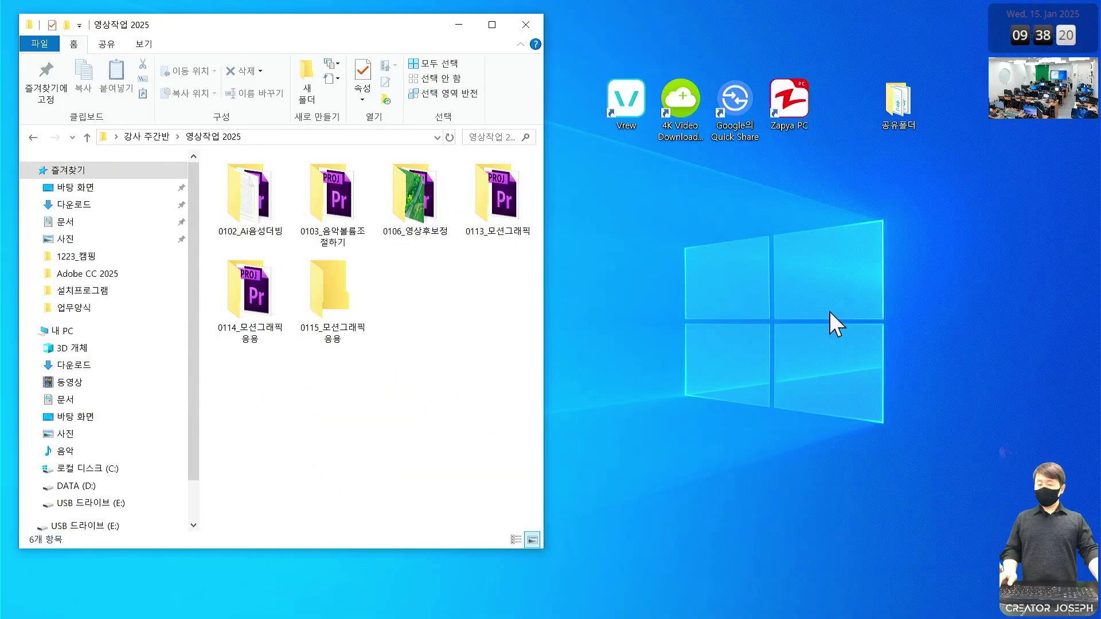
# Open 공유폴더 > 공통 > 사진_영상앨범용 in a second window beside the working folder
pyautogui.doubleClick(898, 105)
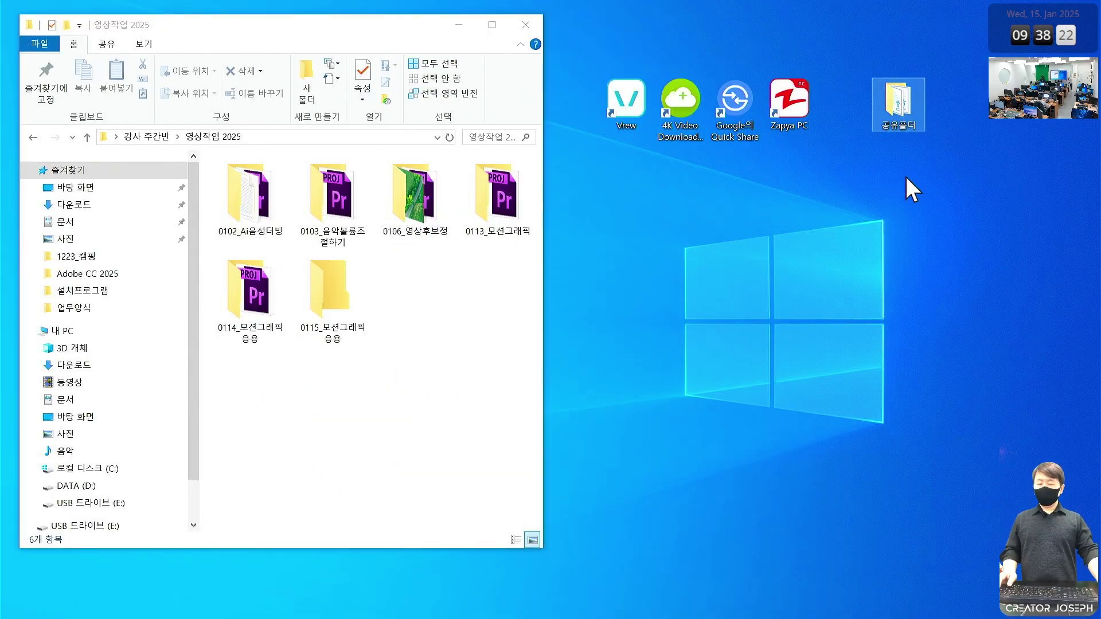
pyautogui.moveTo(432, 43); pyautogui.dragTo(943, 29)
pyautogui.doubleClick(797, 203)
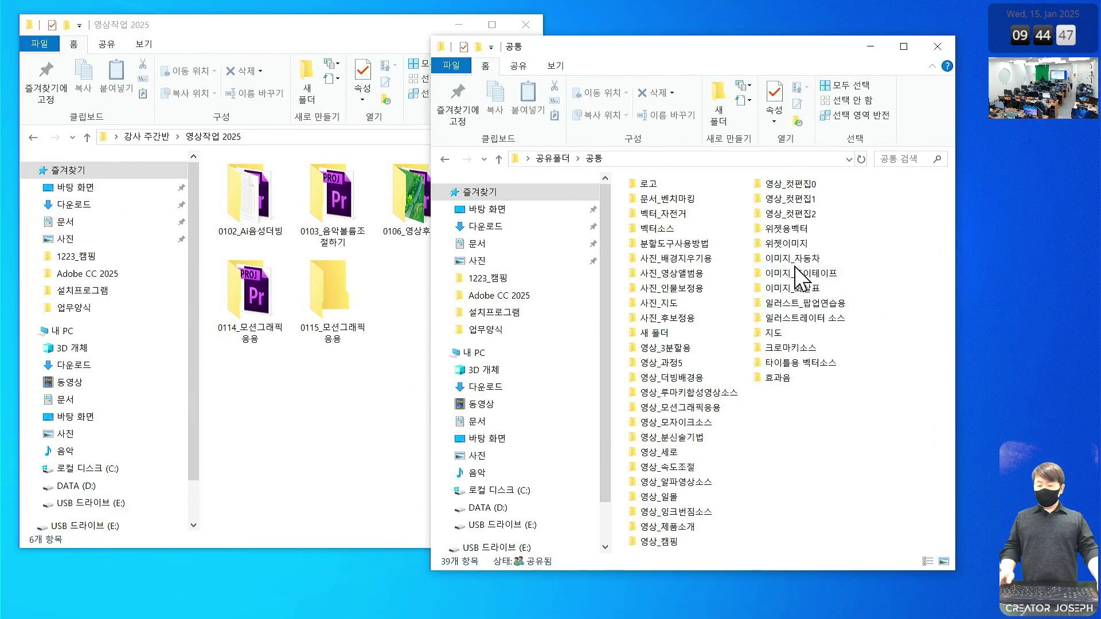
pyautogui.click(695, 278)
pyautogui.doubleClick(696, 287)
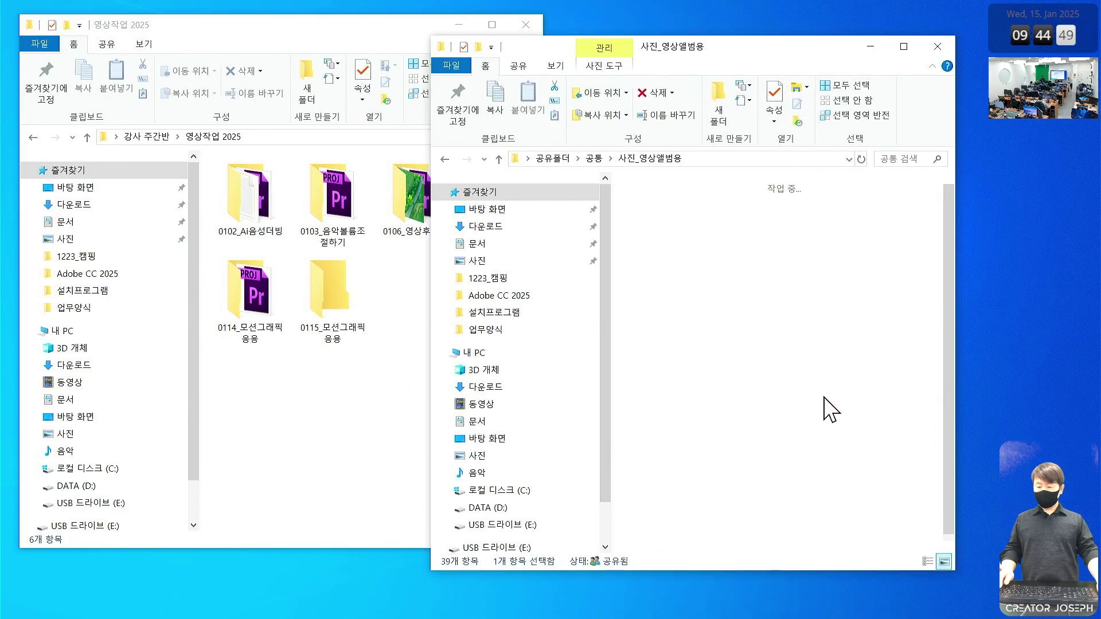
# Copy all the sample photos and Morning Kiss.mp3 into the 0115_모션그래픽응용 folder and close both folder windows
pyautogui.hotkey('ctrl', 'a')
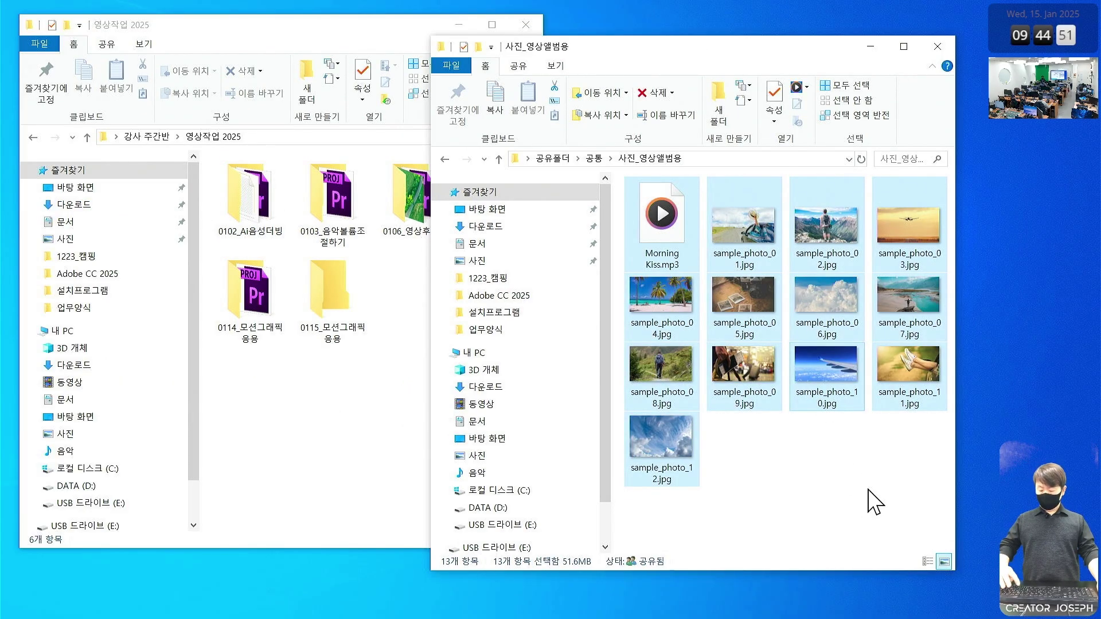
pyautogui.doubleClick(329, 290)
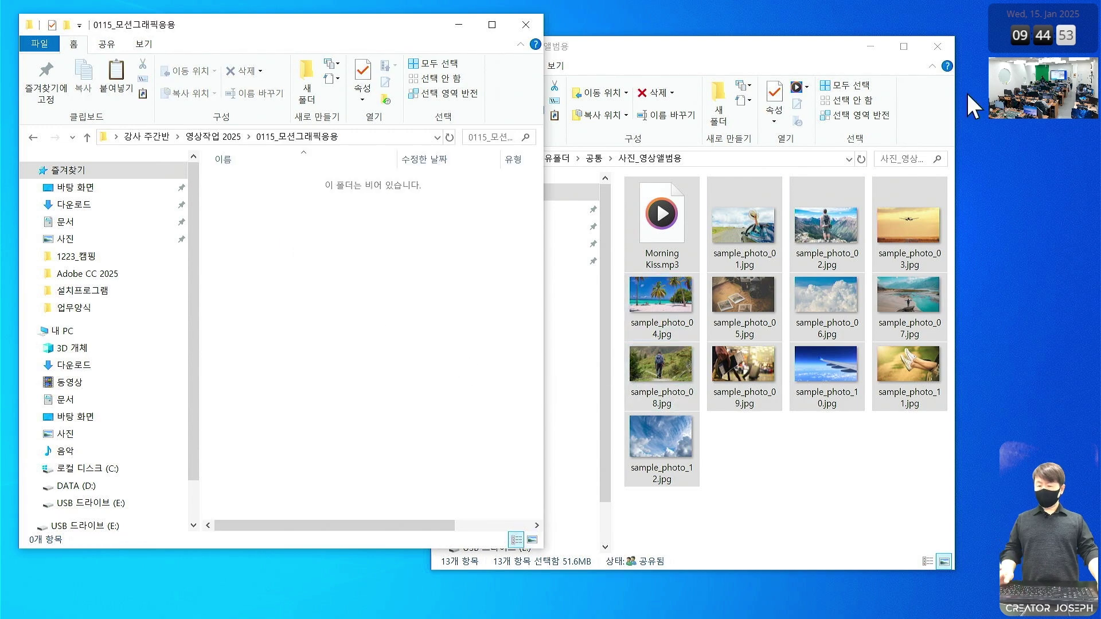
pyautogui.hotkey('ctrl', 'v')
pyautogui.click(938, 46)
pyautogui.click(530, 12)
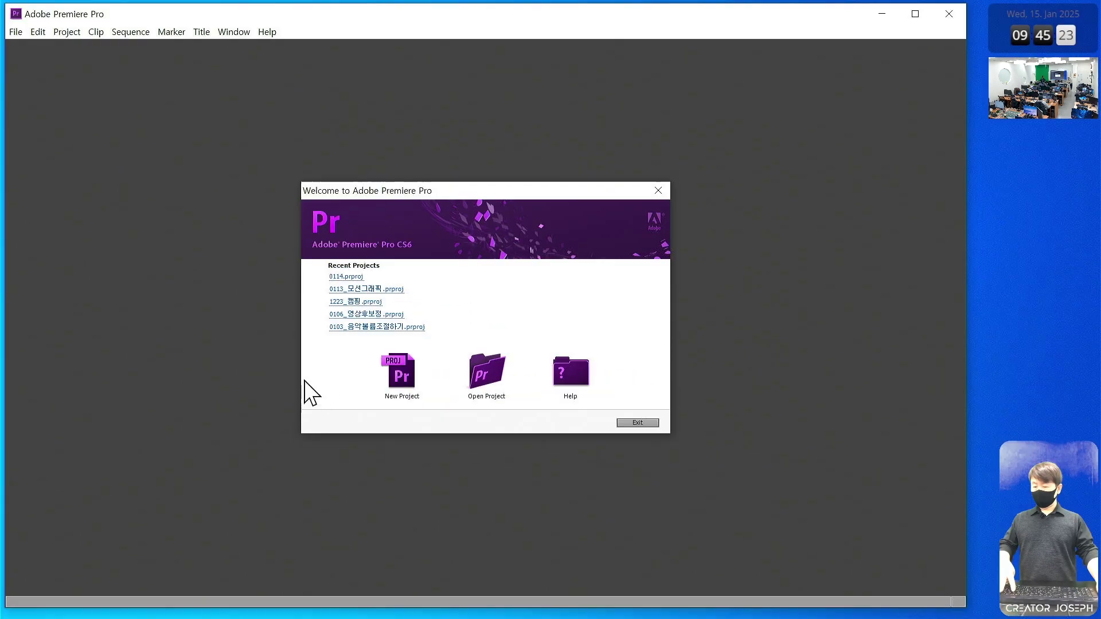
# Start a new project in Adobe Premiere Pro and open the destination folder selection for its location
pyautogui.click(417, 380)
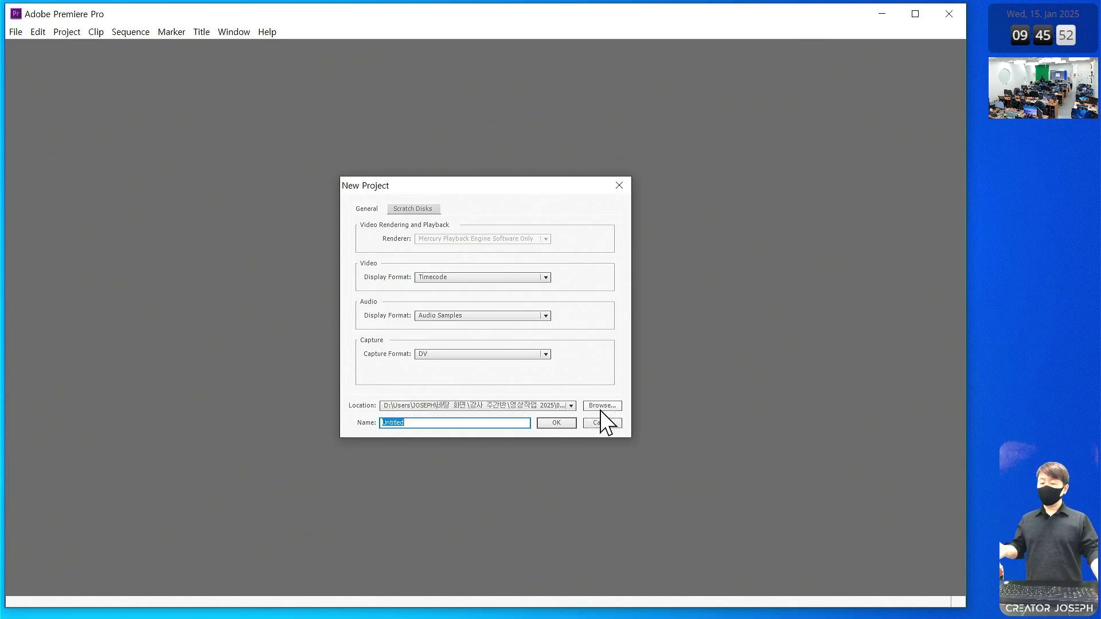
pyautogui.click(601, 408)
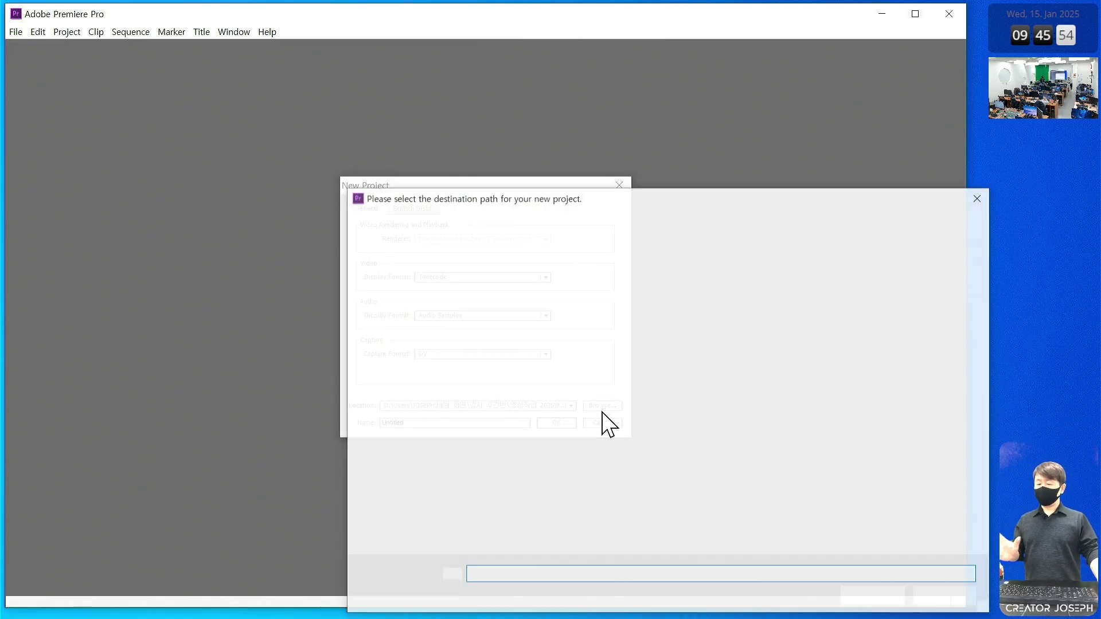
pyautogui.moveTo(730, 201); pyautogui.dragTo(511, 121)
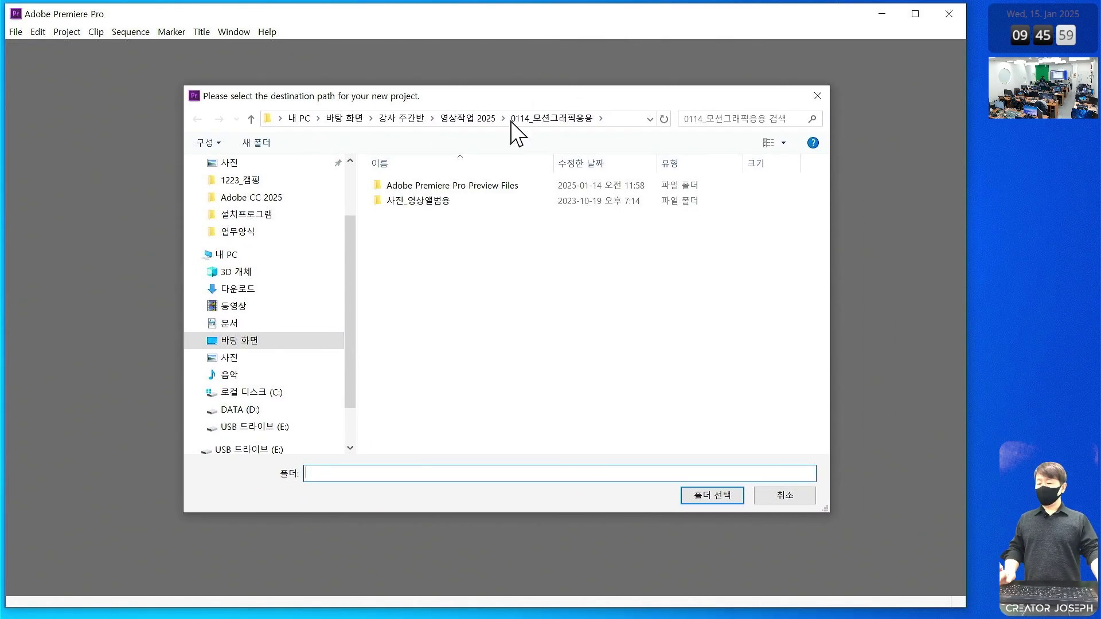
pyautogui.click(236, 342)
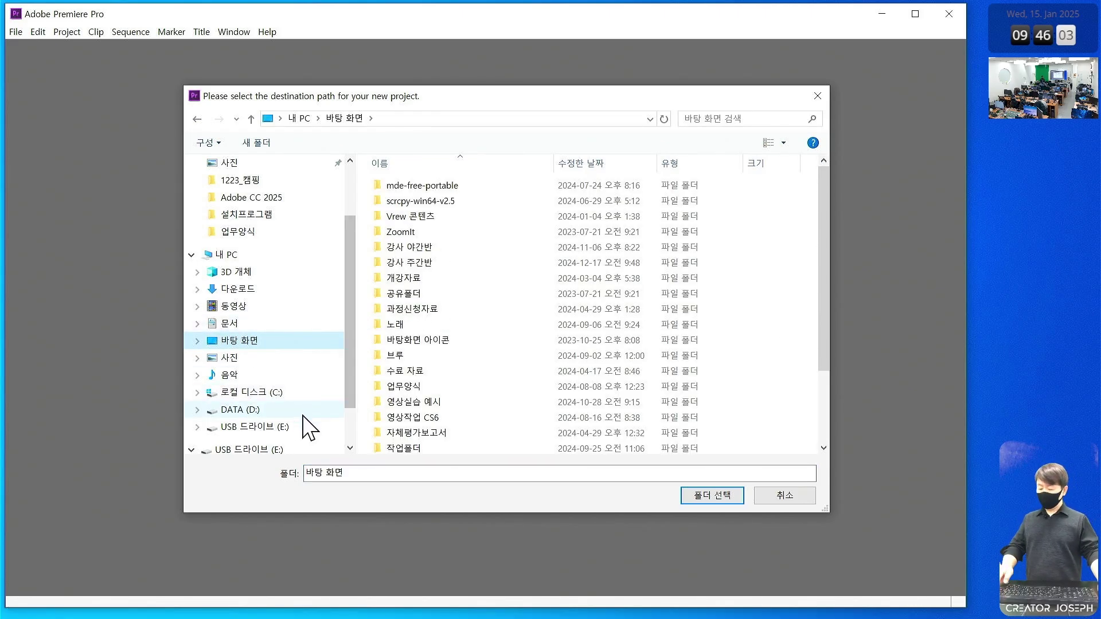
pyautogui.moveTo(182, 325); pyautogui.dragTo(281, 356)
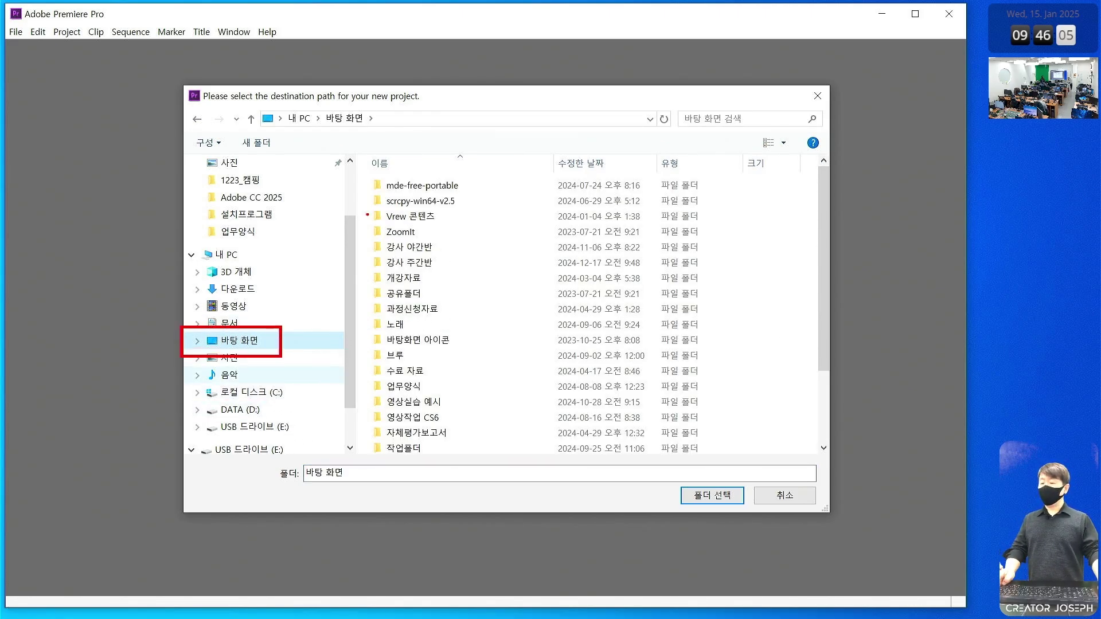
pyautogui.moveTo(370, 174)
pyautogui.mouseDown()
pyautogui.moveTo(573, 390)
pyautogui.moveTo(705, 455)
pyautogui.mouseUp()
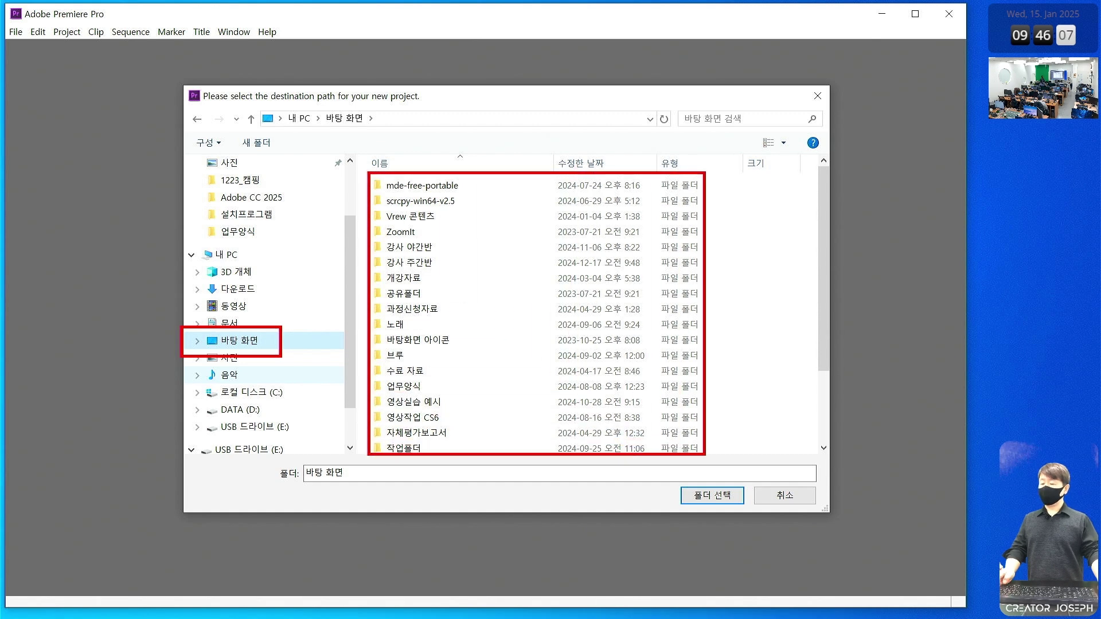
pyautogui.press('Escape')
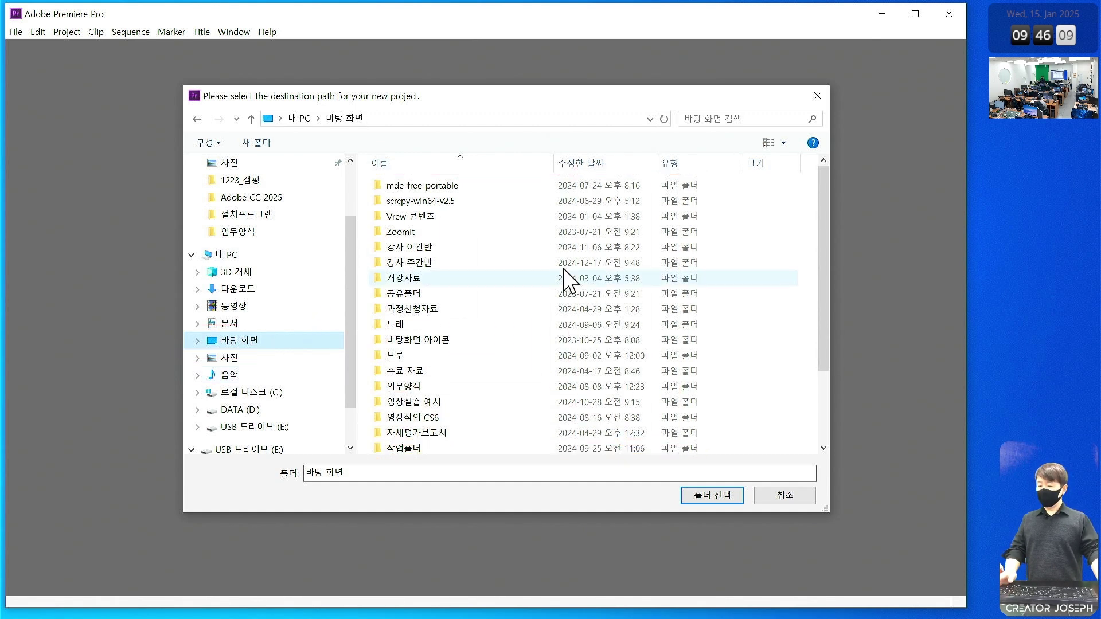
pyautogui.doubleClick(439, 263)
pyautogui.doubleClick(442, 217)
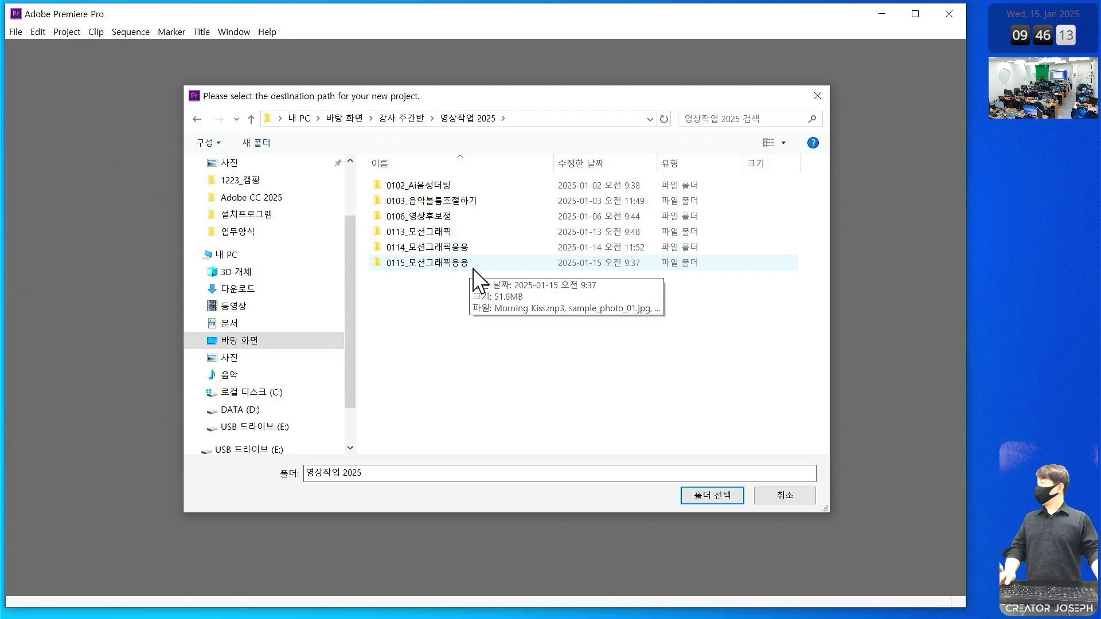
# Set the project location to 바탕 화면 > 강사 주간반 > 영상작업 2025 > 0115_모션그래픽응용
pyautogui.click(241, 340)
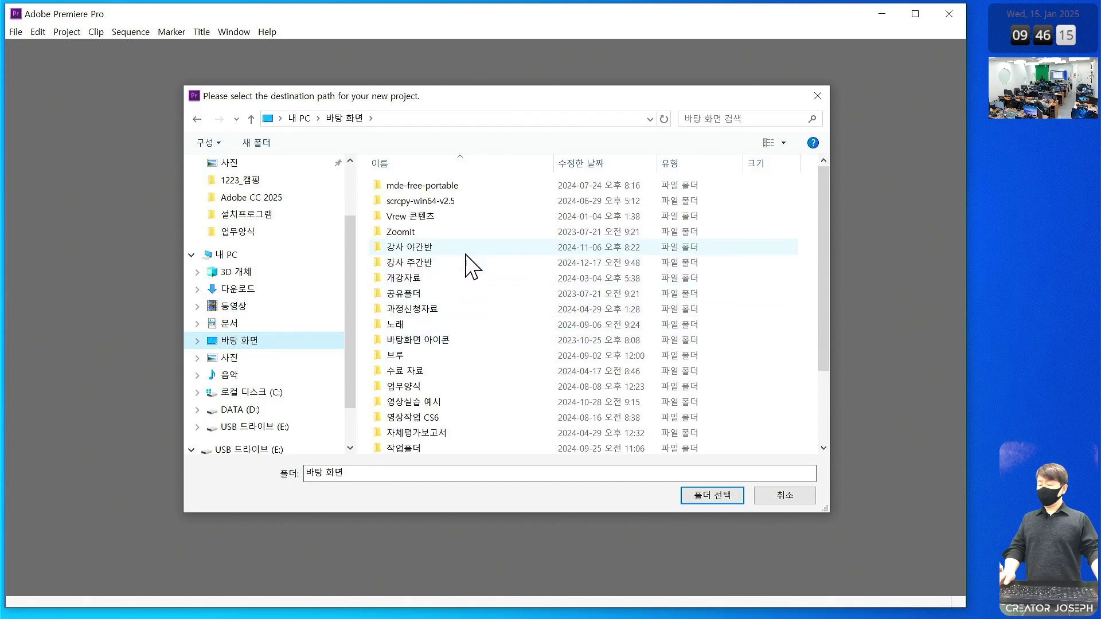
pyautogui.doubleClick(427, 264)
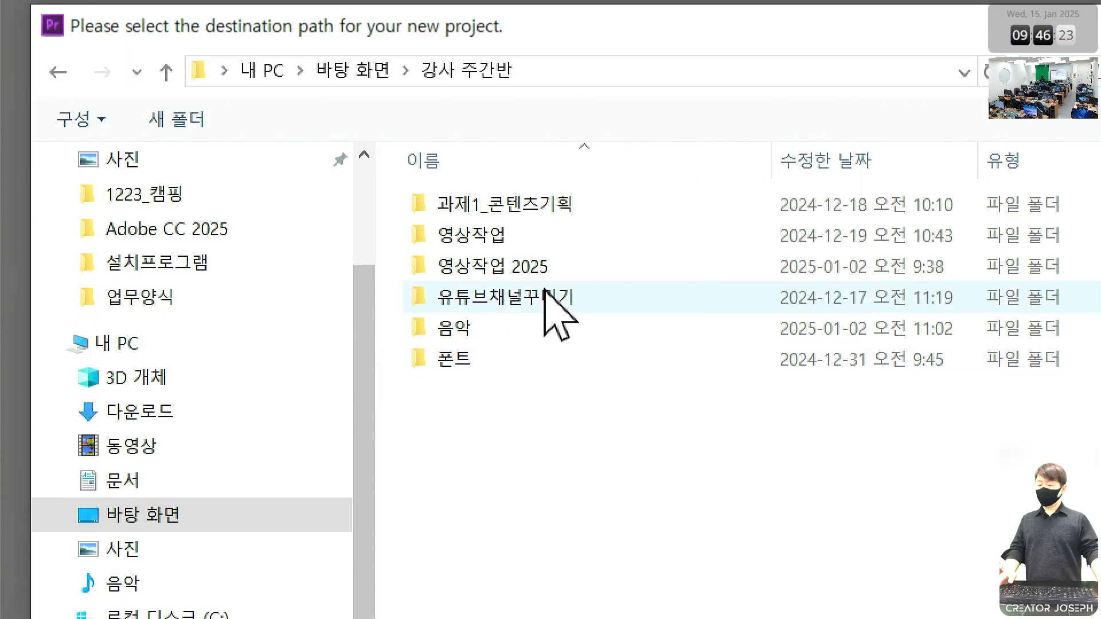
pyautogui.click(536, 269)
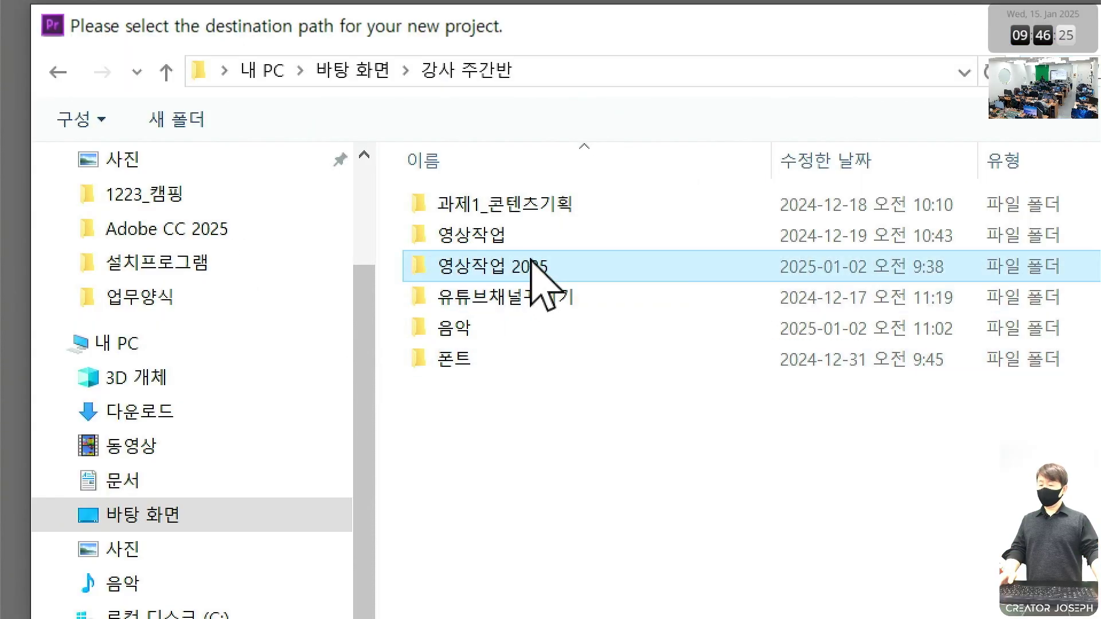
pyautogui.doubleClick(537, 269)
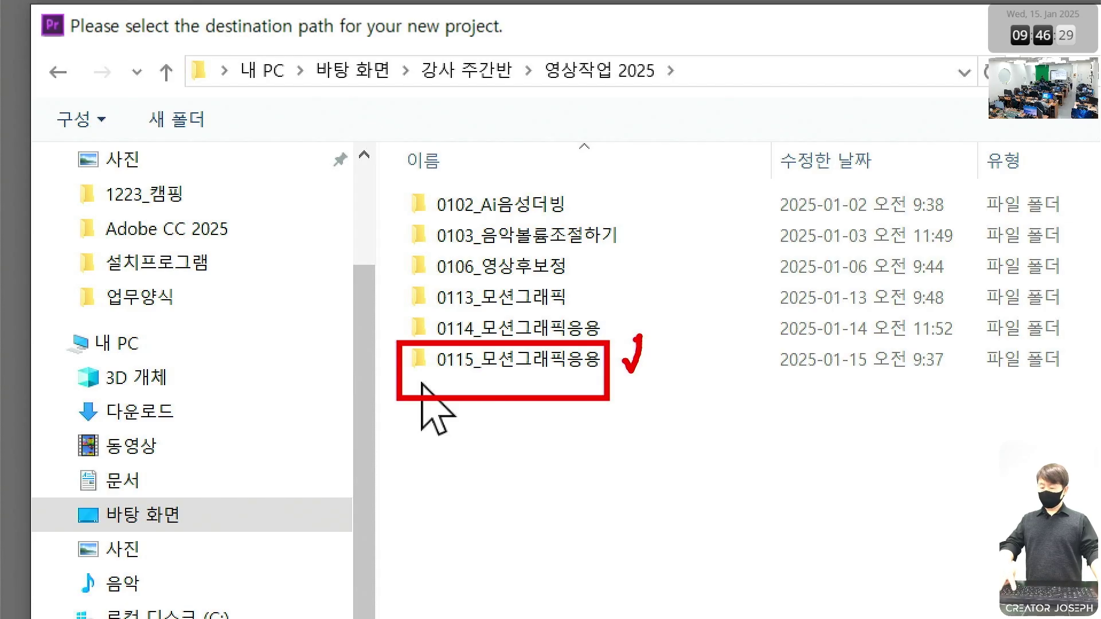
pyautogui.click(541, 361)
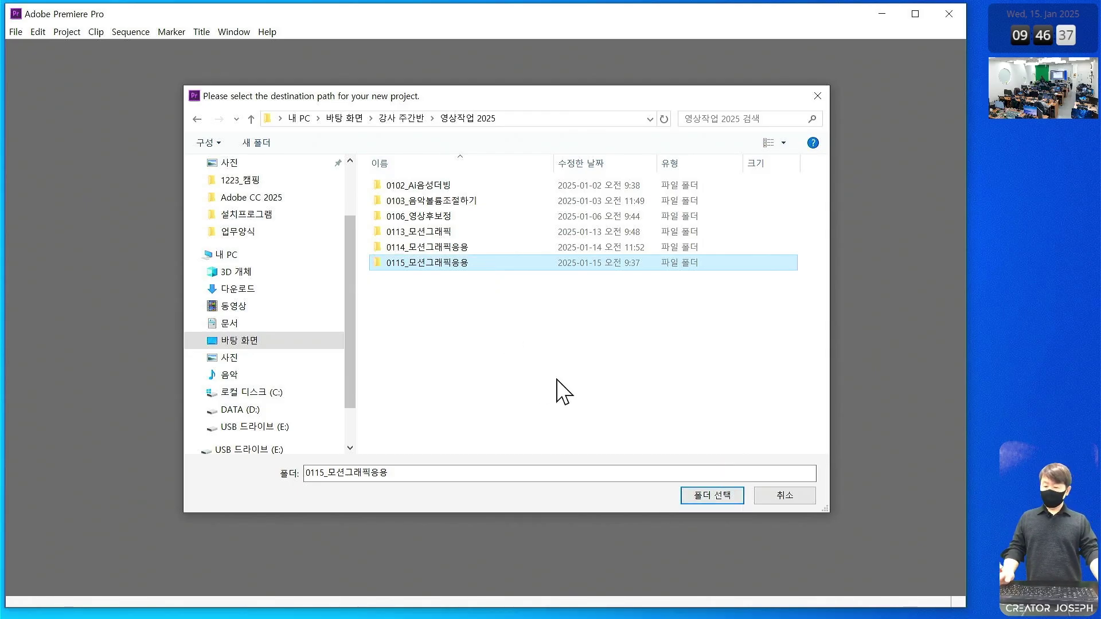
pyautogui.click(721, 496)
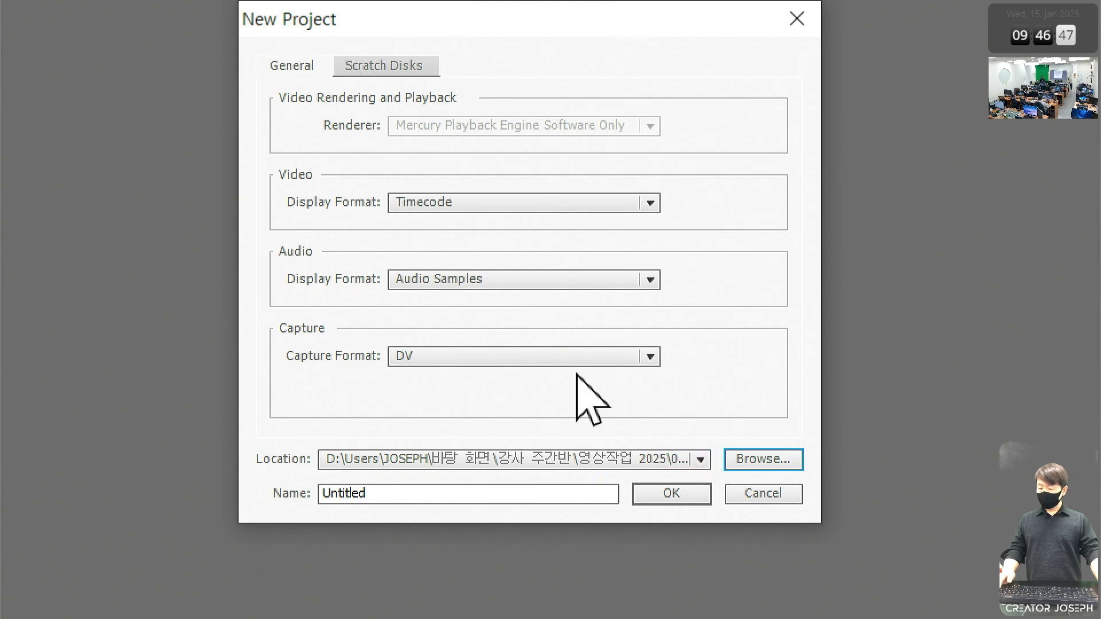
# Name the new project 0114_모션그래픽응용 and create it
pyautogui.moveTo(423, 492); pyautogui.dragTo(217, 506)
pyautogui.write('01')
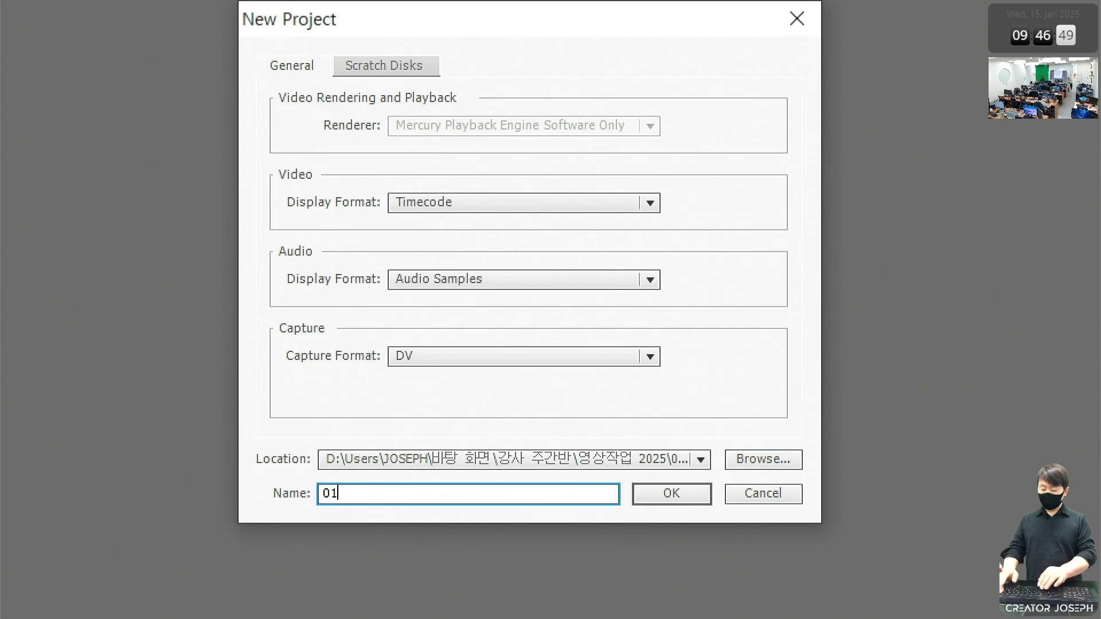
pyautogui.write('14_aht')
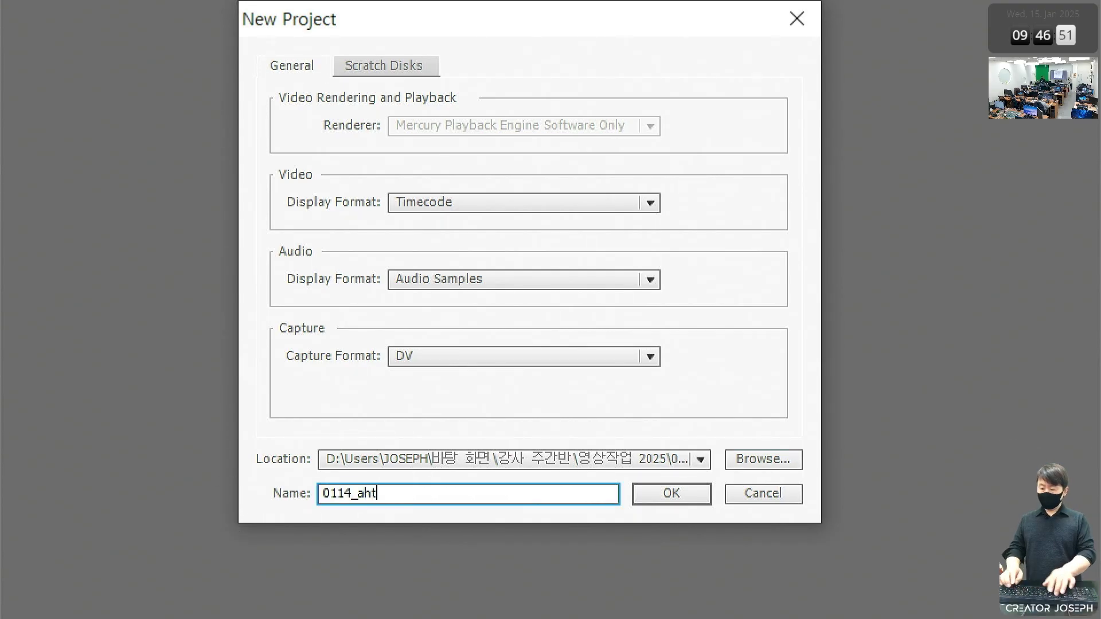
pyautogui.write('ah')
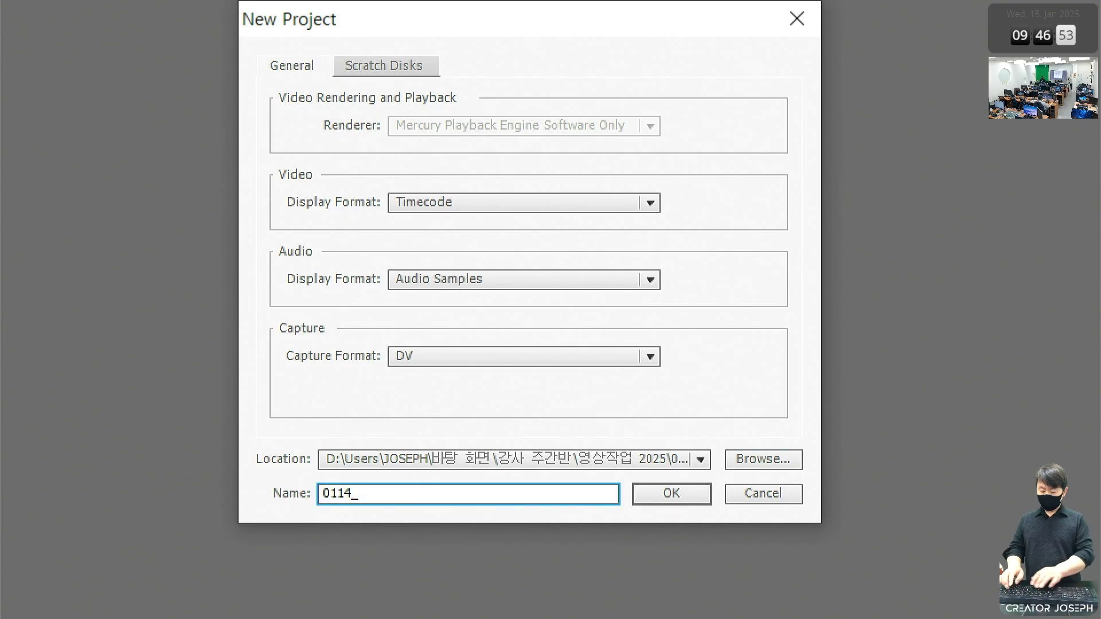
pyautogui.write('모션그래픽으롤')
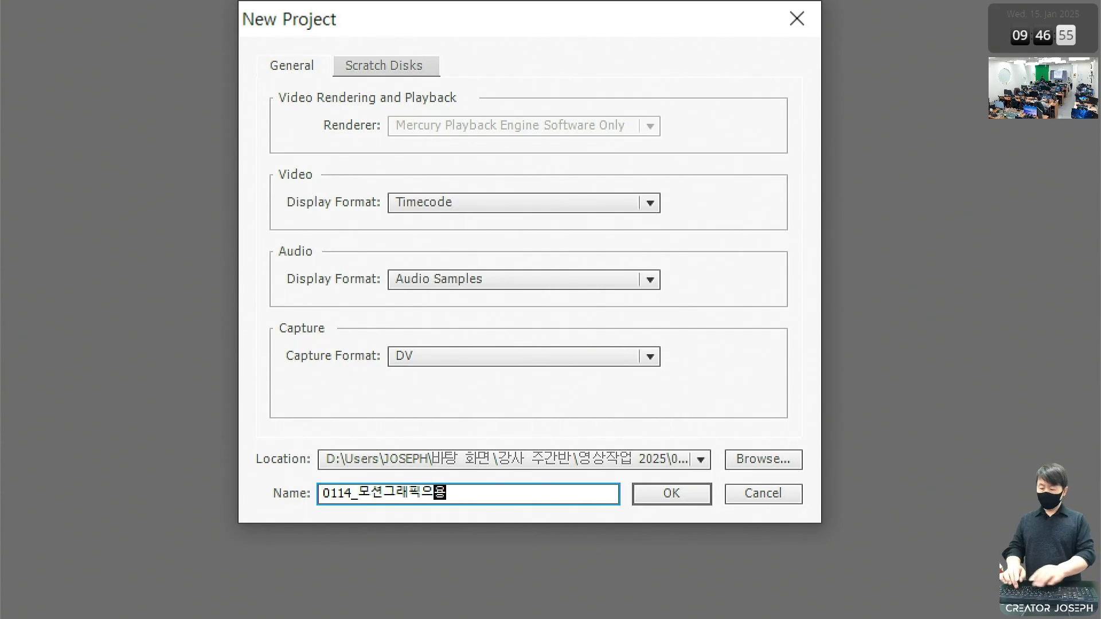
pyautogui.press('BackSpace')
pyautogui.press('BackSpace')
pyautogui.press('BackSpace')
pyautogui.press('BackSpace')
pyautogui.write('응ㅇ')
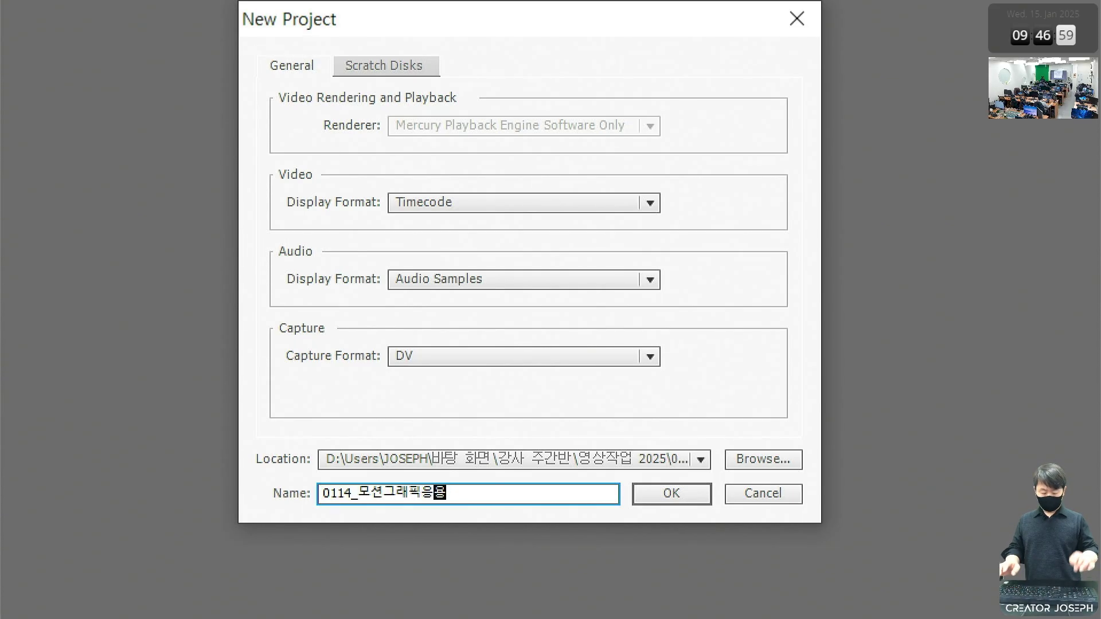
pyautogui.write('ㅛㅇ')
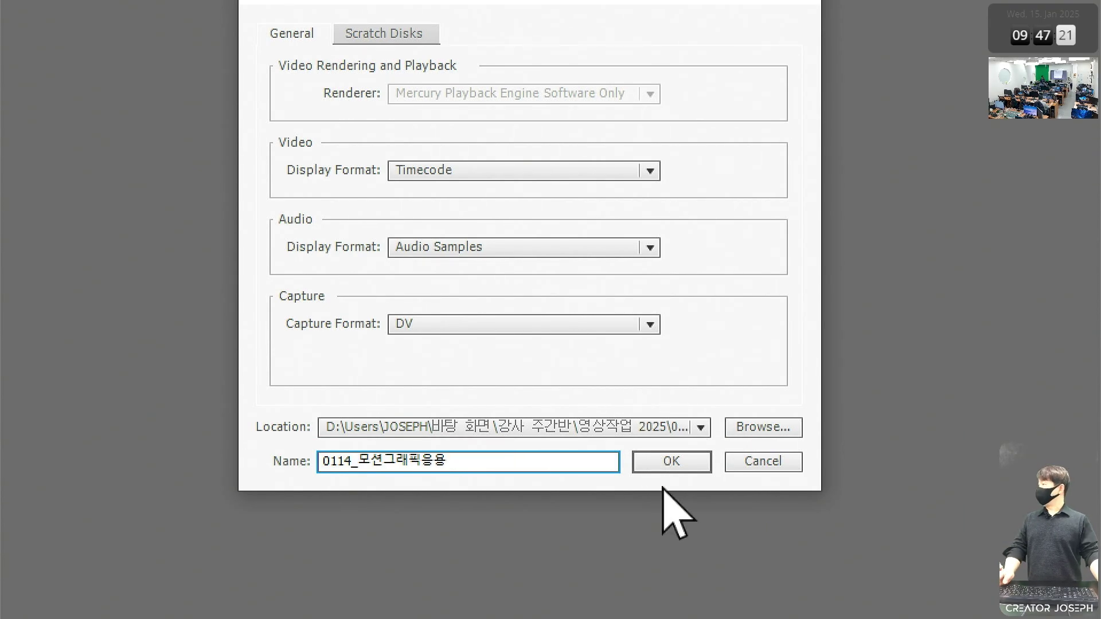
pyautogui.click(672, 458)
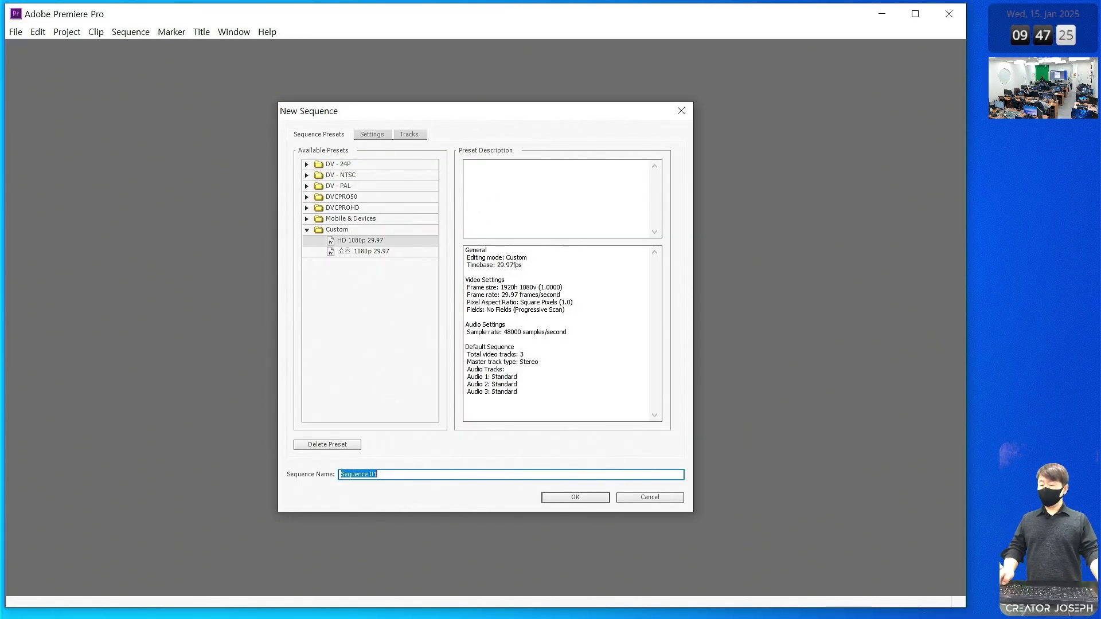
# Create the first sequence from the custom HD 1080p 29.97 preset, keeping the default sequence name
pyautogui.moveTo(315, 230)
pyautogui.mouseDown()
pyautogui.moveTo(434, 244)
pyautogui.moveTo(412, 276)
pyautogui.mouseUp()
pyautogui.moveTo(588, 497); pyautogui.dragTo(595, 484)
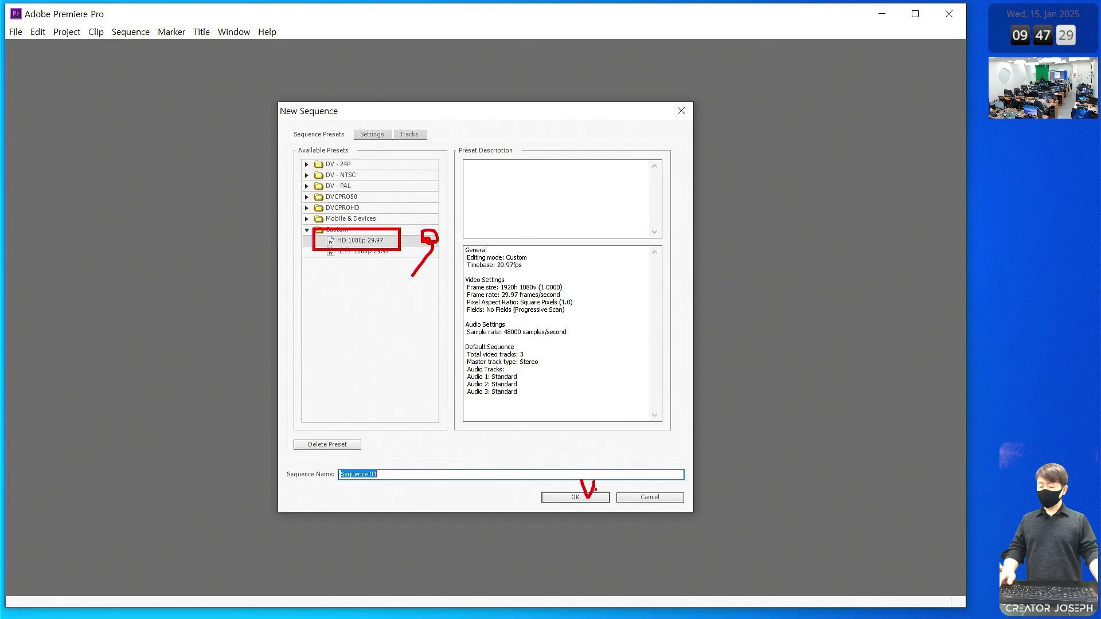
pyautogui.press('Escape')
pyautogui.click(588, 498)
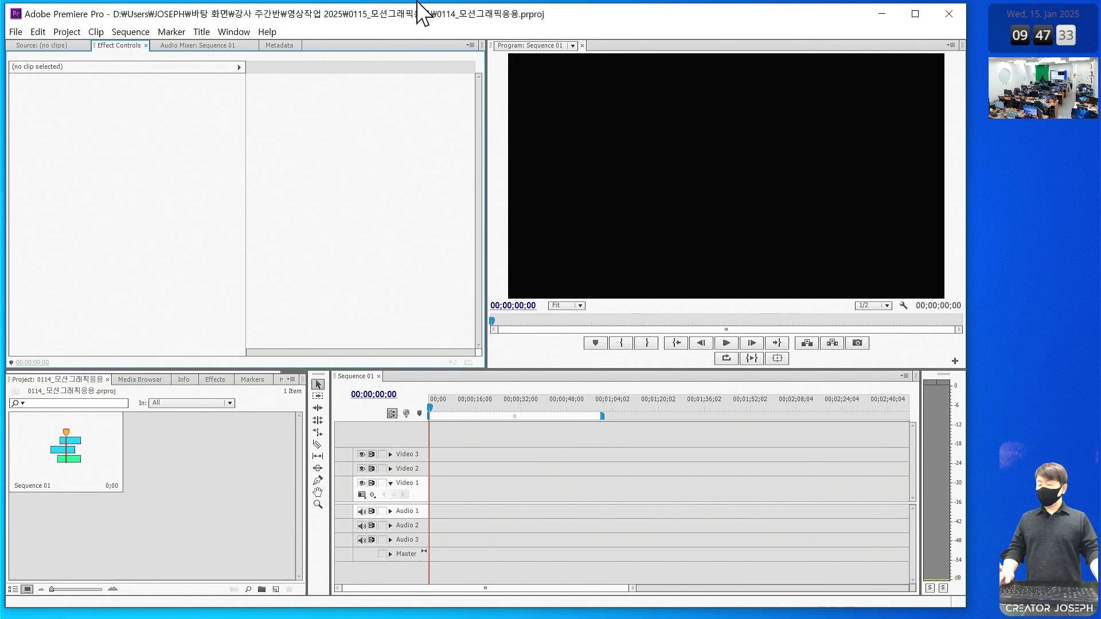
# Open the file import dialog for the project and place it near the middle of the workspace
pyautogui.click(16, 32)
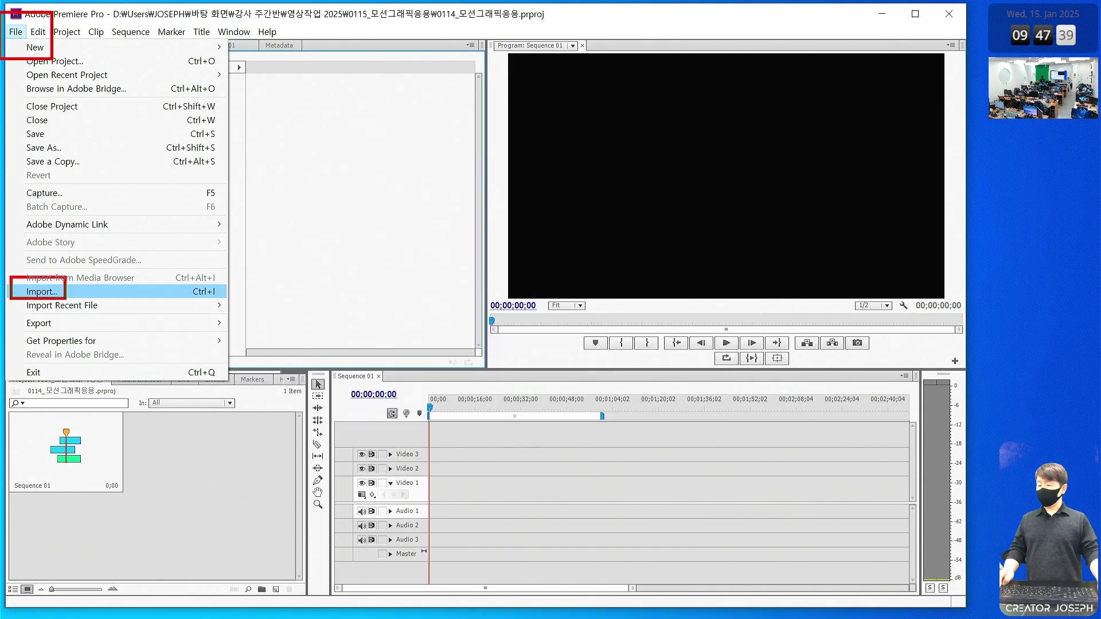
pyautogui.press('Escape')
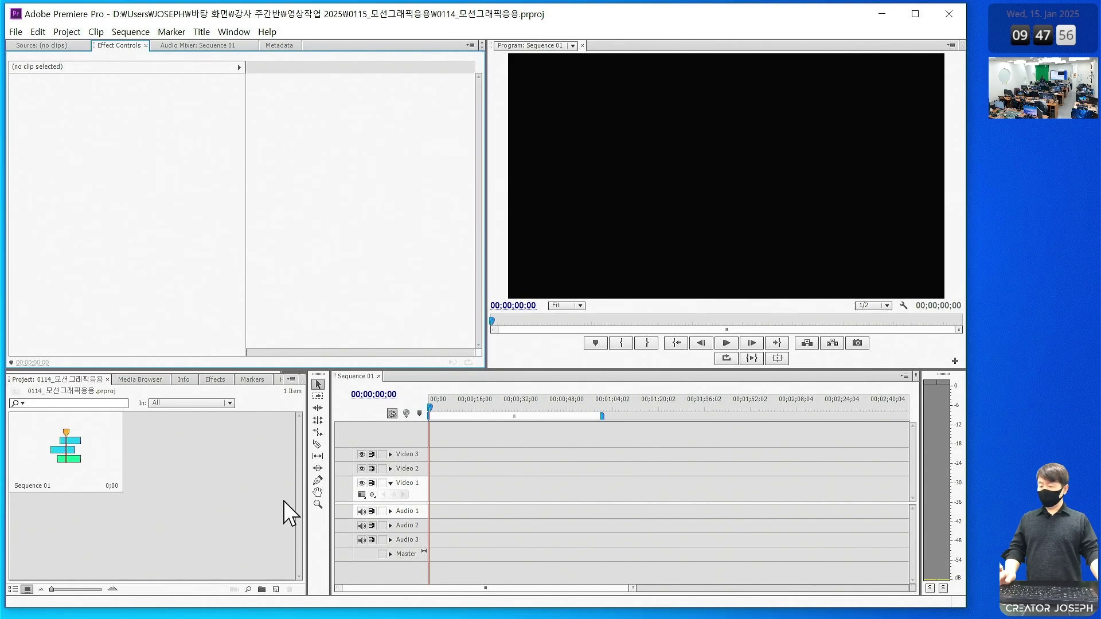
pyautogui.doubleClick(441, 328)
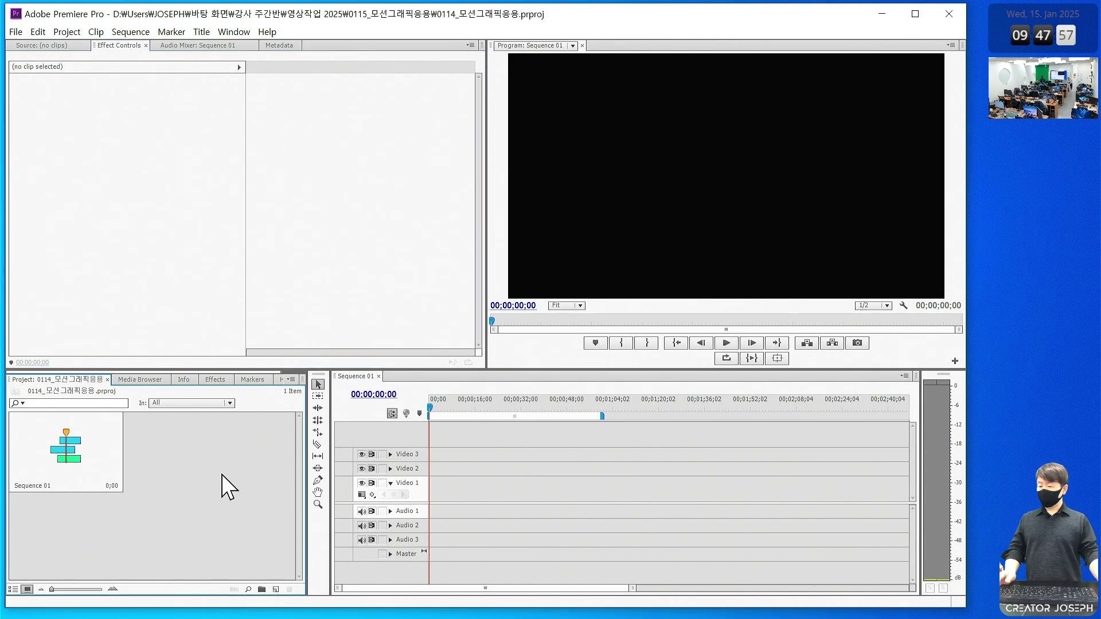
pyautogui.moveTo(402, 57); pyautogui.dragTo(603, 103)
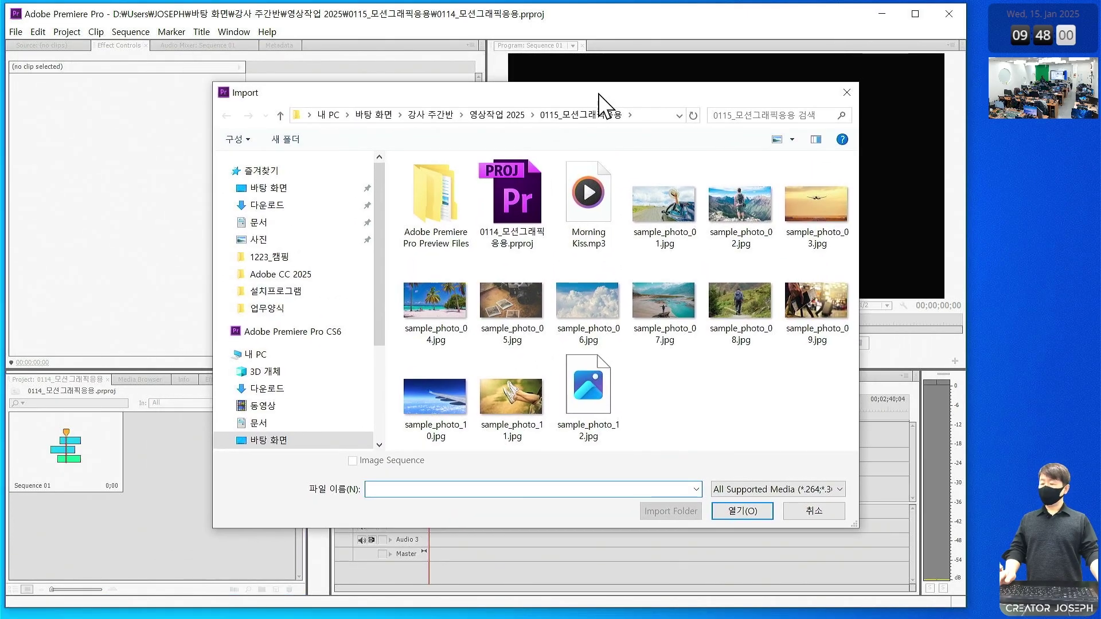
# Browse the import dialog to 바탕 화면 > 강사 주간반 > 영상작업 2025 > 0115_모션그래픽응용
pyautogui.click(283, 441)
pyautogui.hotkey('ctrl', '2')
pyautogui.moveTo(390, 155)
pyautogui.mouseDown()
pyautogui.moveTo(568, 330)
pyautogui.moveTo(781, 450)
pyautogui.mouseUp()
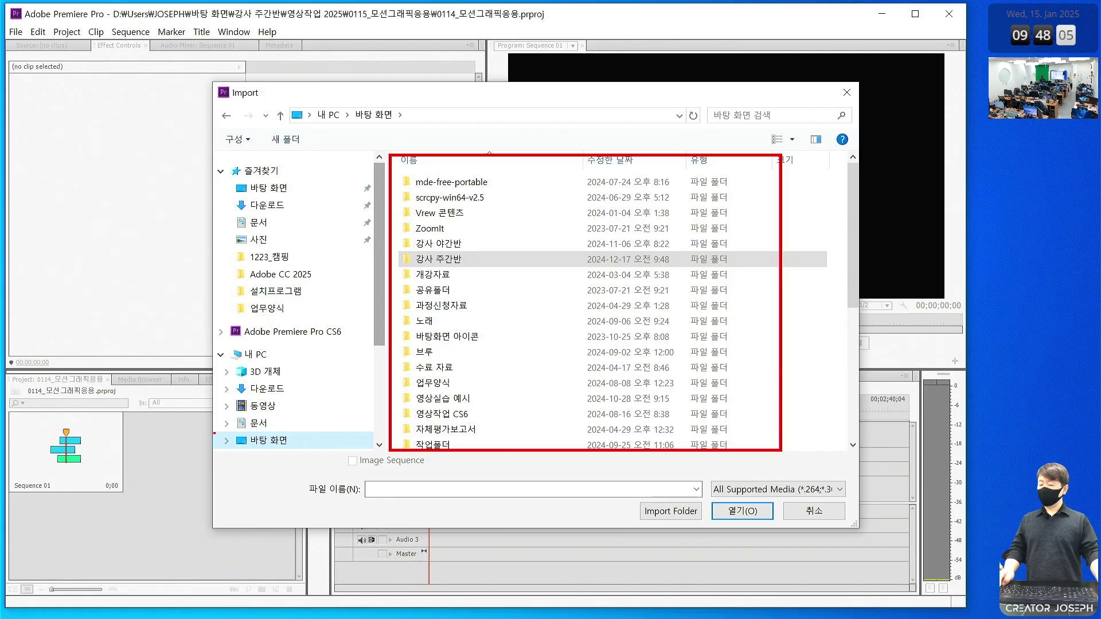
pyautogui.moveTo(212, 432)
pyautogui.mouseDown()
pyautogui.moveTo(314, 470)
pyautogui.moveTo(297, 459)
pyautogui.mouseUp()
pyautogui.press('Escape')
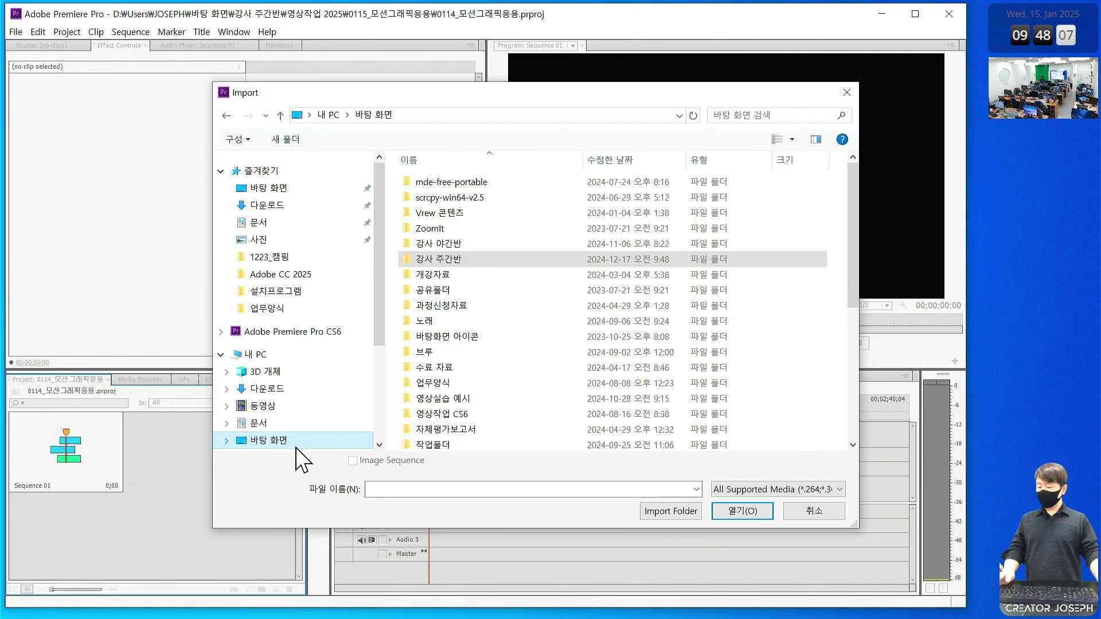
pyautogui.doubleClick(466, 259)
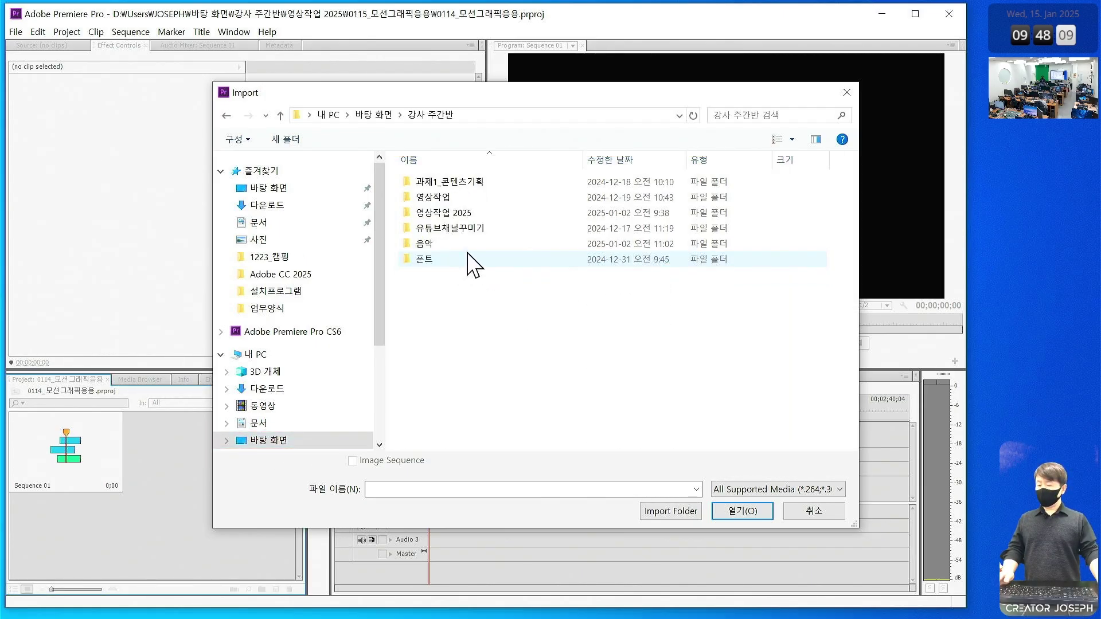
pyautogui.doubleClick(476, 215)
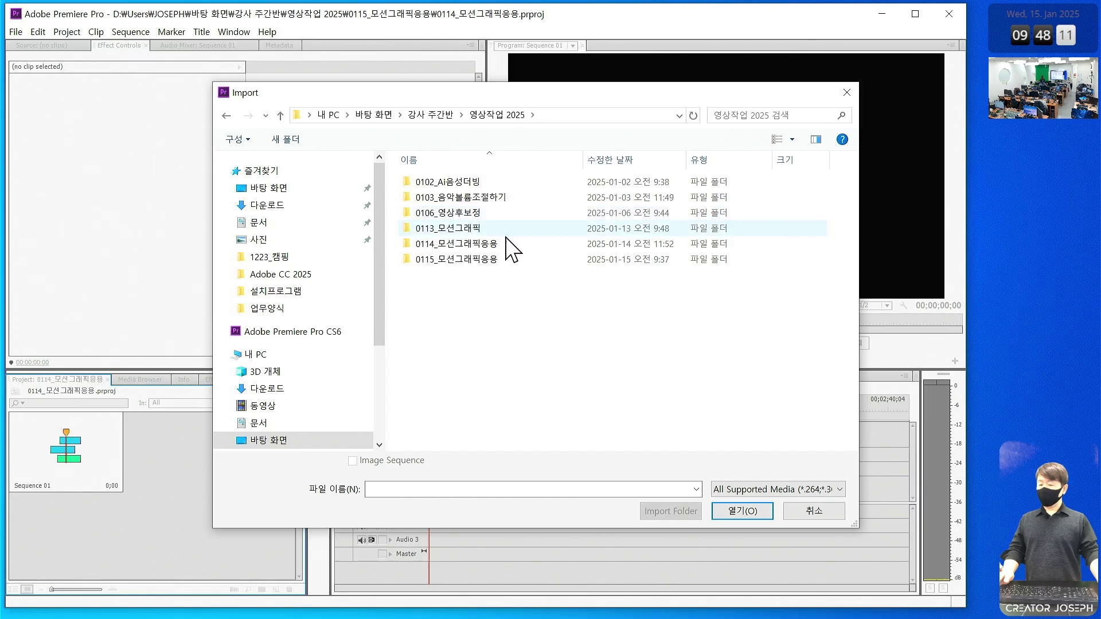
pyautogui.doubleClick(479, 263)
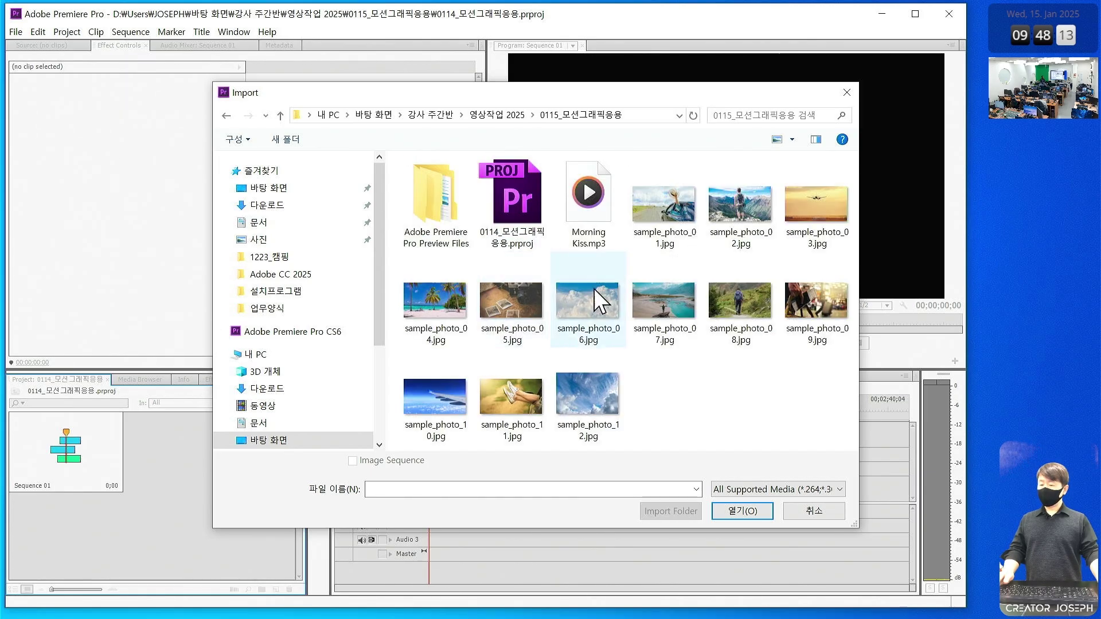
pyautogui.moveTo(633, 95); pyautogui.dragTo(555, 79)
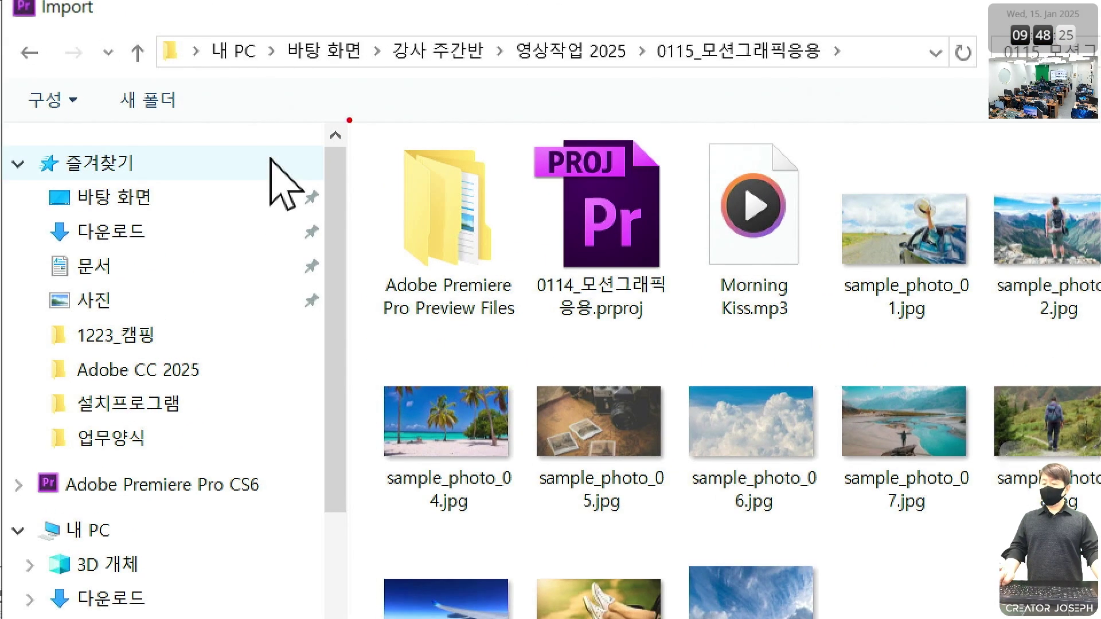
pyautogui.moveTo(349, 120)
pyautogui.mouseDown()
pyautogui.moveTo(519, 287)
pyautogui.moveTo(513, 319)
pyautogui.mouseUp()
pyautogui.moveTo(417, 115)
pyautogui.mouseDown()
pyautogui.moveTo(437, 134)
pyautogui.moveTo(451, 96)
pyautogui.mouseUp()
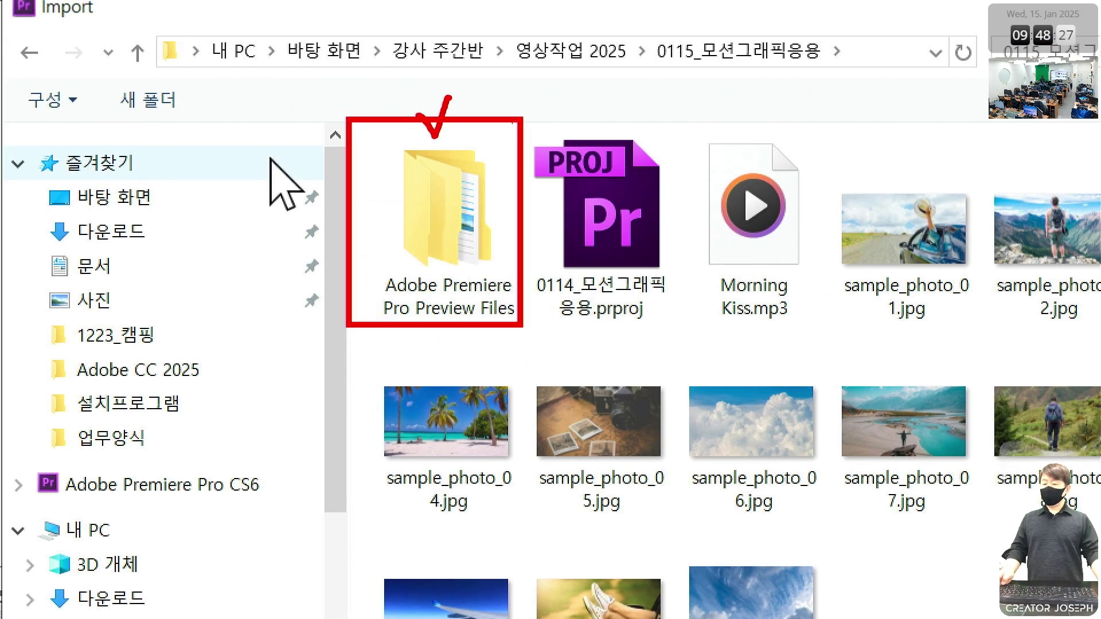
pyautogui.moveTo(524, 112); pyautogui.dragTo(682, 336)
pyautogui.moveTo(494, 98); pyautogui.dragTo(397, 228)
pyautogui.moveTo(405, 124); pyautogui.dragTo(470, 201)
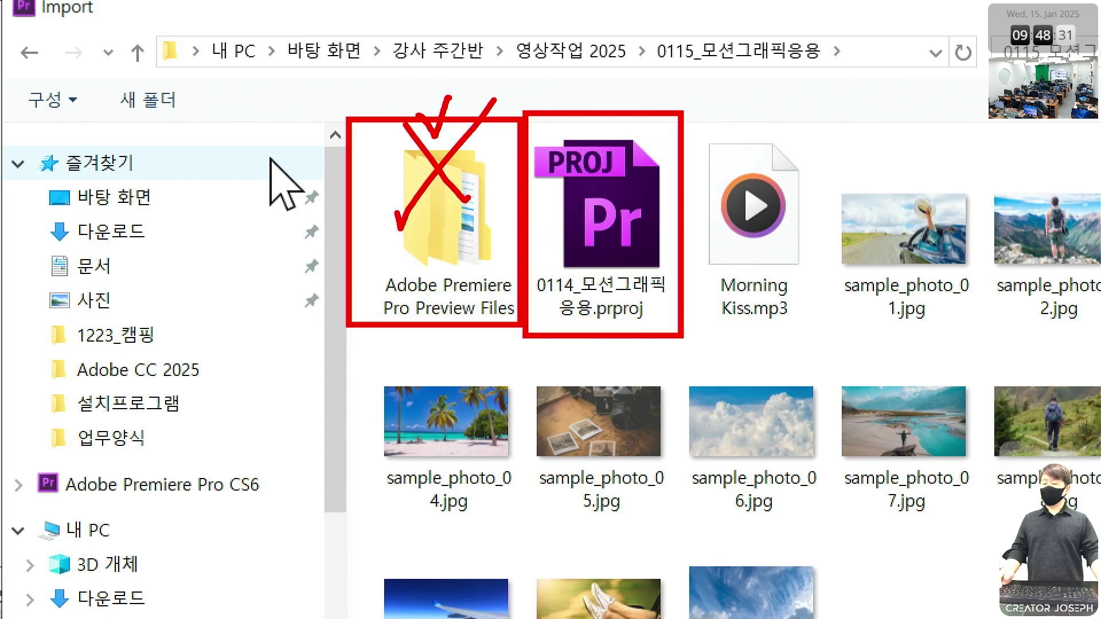
pyautogui.moveTo(626, 140); pyautogui.dragTo(531, 256)
pyautogui.moveTo(542, 145); pyautogui.dragTo(616, 261)
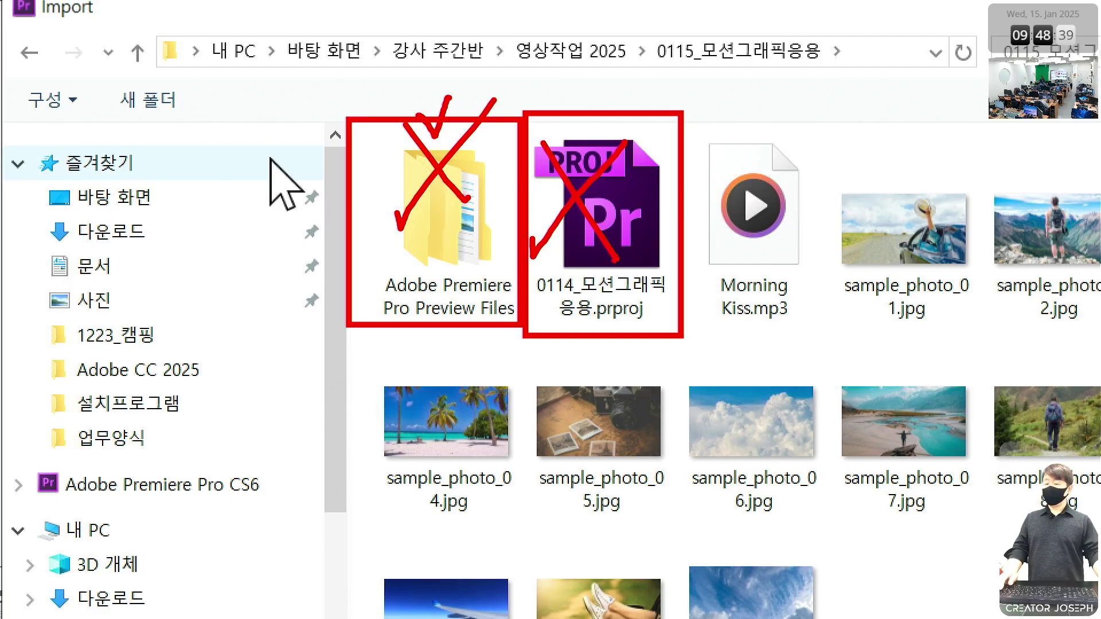
pyautogui.moveTo(663, 191)
pyautogui.mouseDown()
pyautogui.moveTo(618, 262)
pyautogui.moveTo(574, 301)
pyautogui.mouseUp()
pyautogui.moveTo(585, 238); pyautogui.dragTo(629, 303)
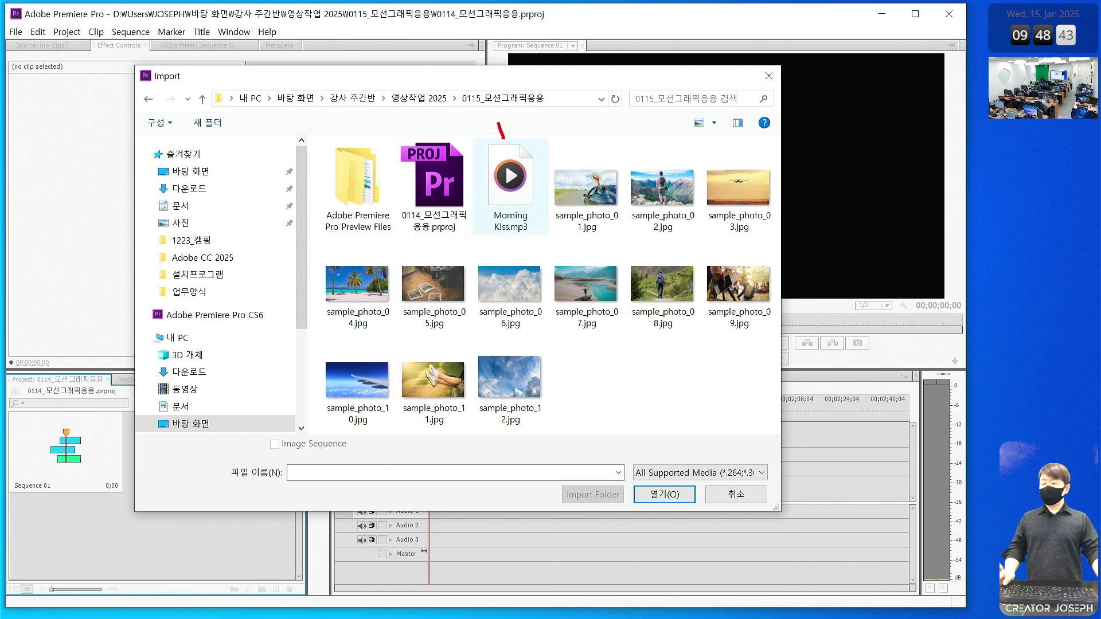
pyautogui.moveTo(511, 163); pyautogui.dragTo(525, 126)
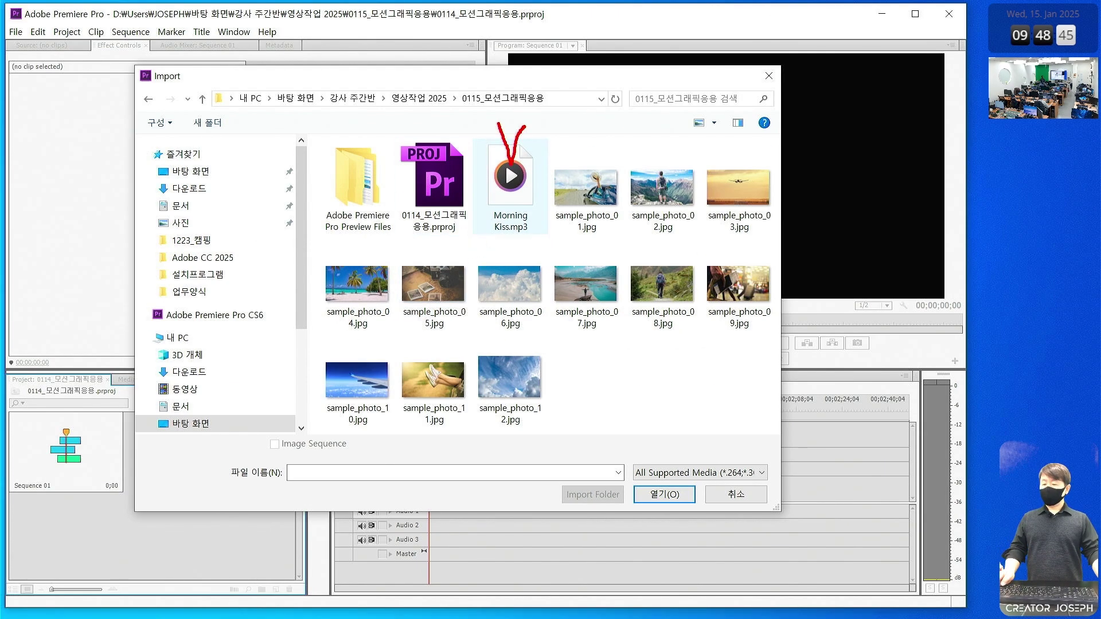
pyautogui.moveTo(478, 348); pyautogui.dragTo(546, 434)
pyautogui.moveTo(506, 358); pyautogui.dragTo(514, 373)
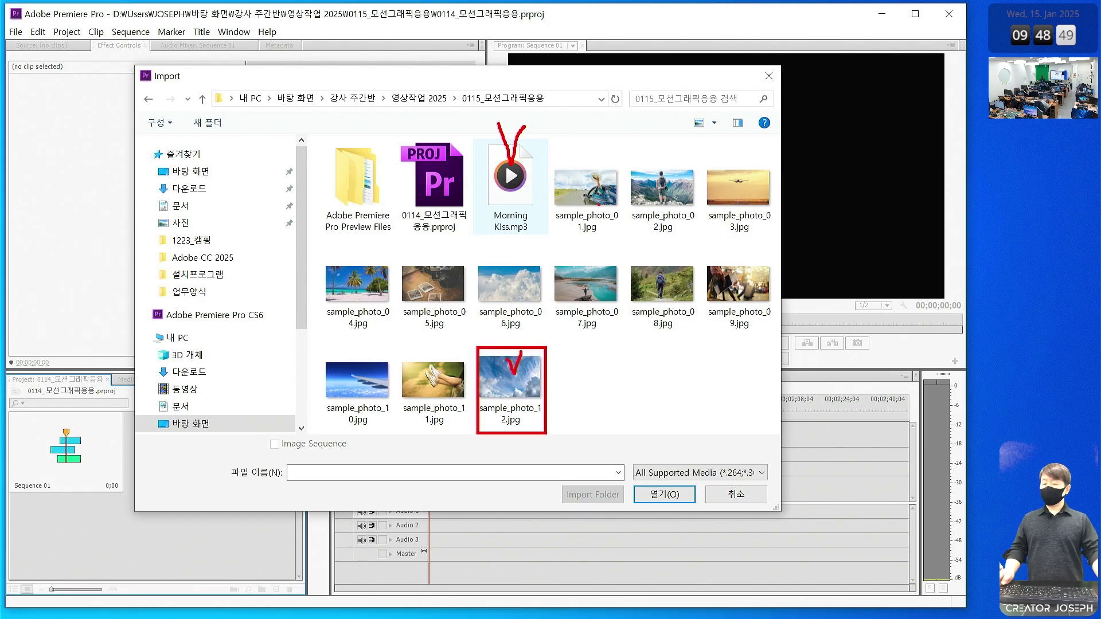
pyautogui.moveTo(583, 194)
pyautogui.mouseDown()
pyautogui.moveTo(707, 204)
pyautogui.moveTo(526, 289)
pyautogui.moveTo(347, 322)
pyautogui.moveTo(379, 379)
pyautogui.moveTo(430, 378)
pyautogui.mouseUp()
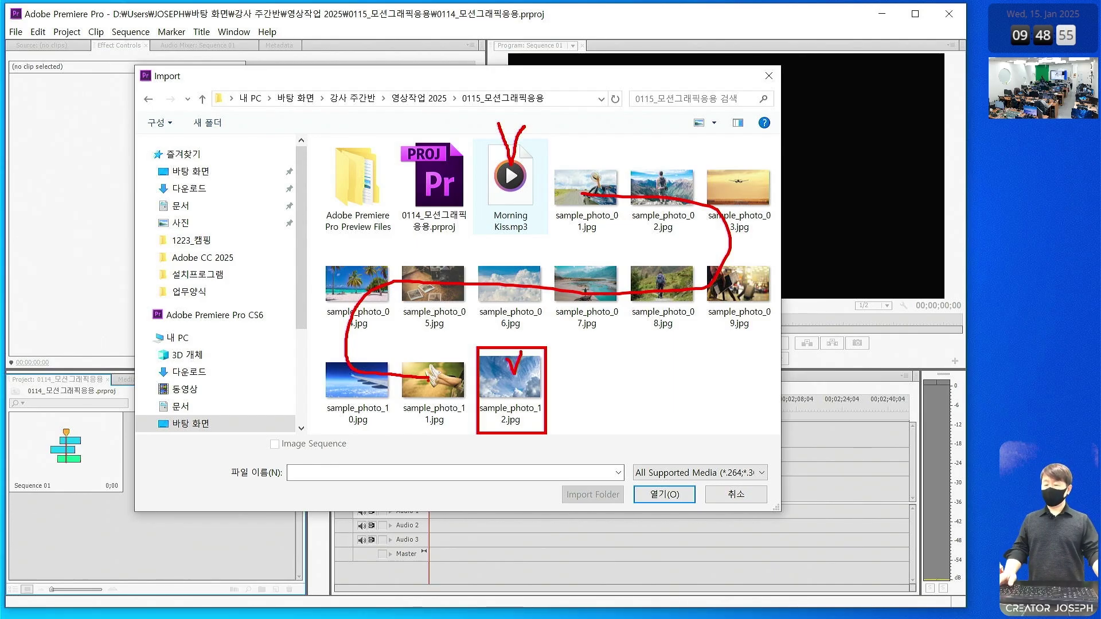
pyautogui.press('Escape')
# Import Morning Kiss.mp3 and all the photos from sample_photo_01.jpg to sample_photo_12.jpg into the project
pyautogui.click(512, 177)
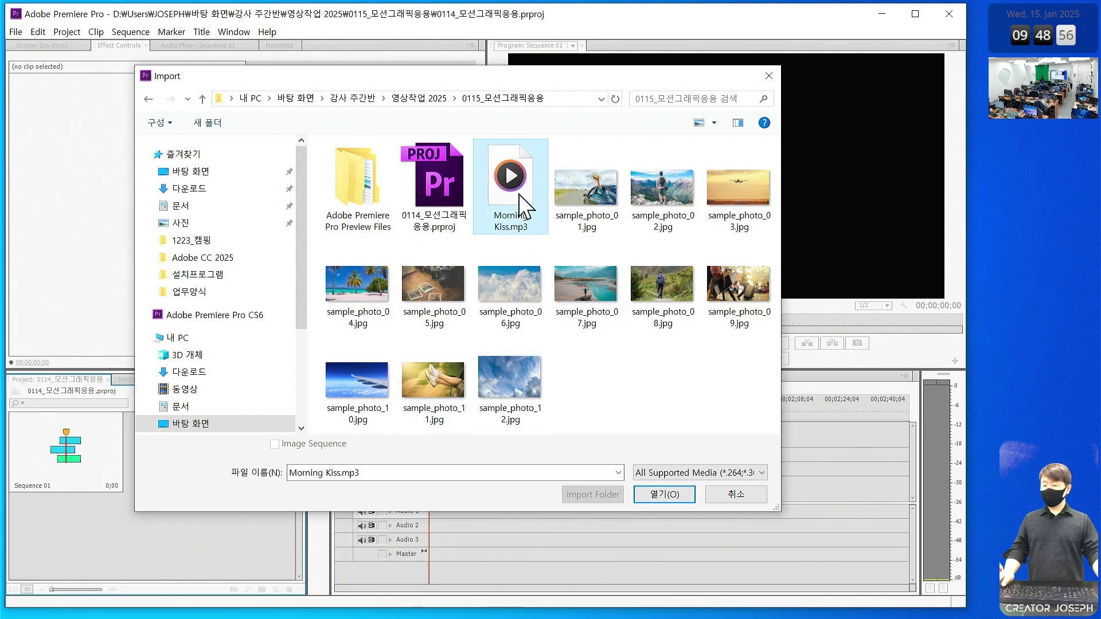
pyautogui.keyDown('shift'); pyautogui.click(527, 388); pyautogui.keyUp('shift')
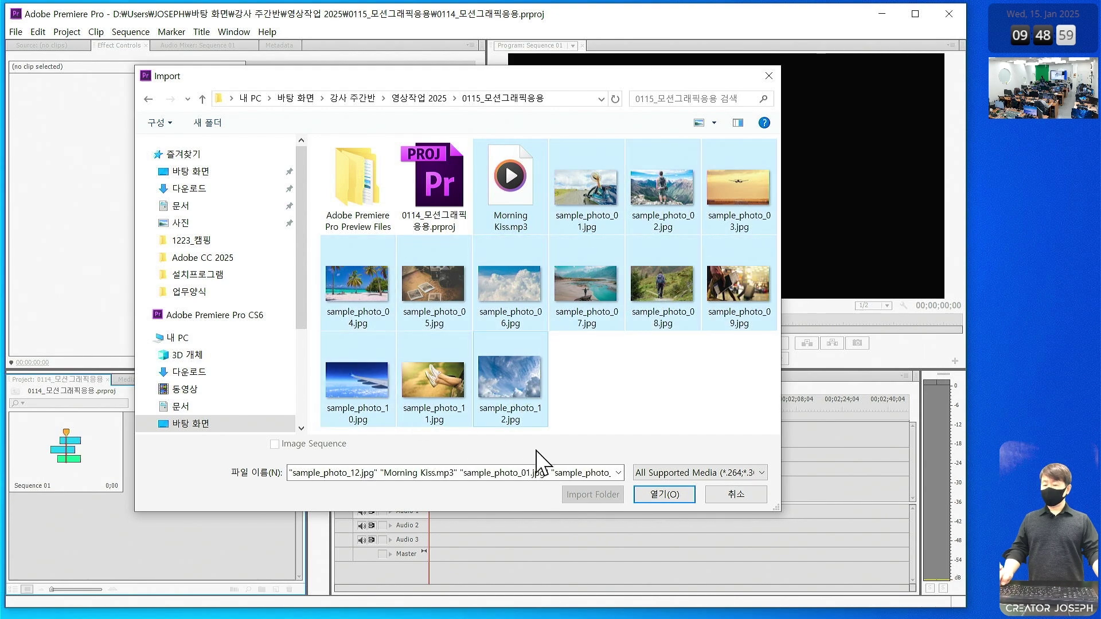
pyautogui.click(663, 494)
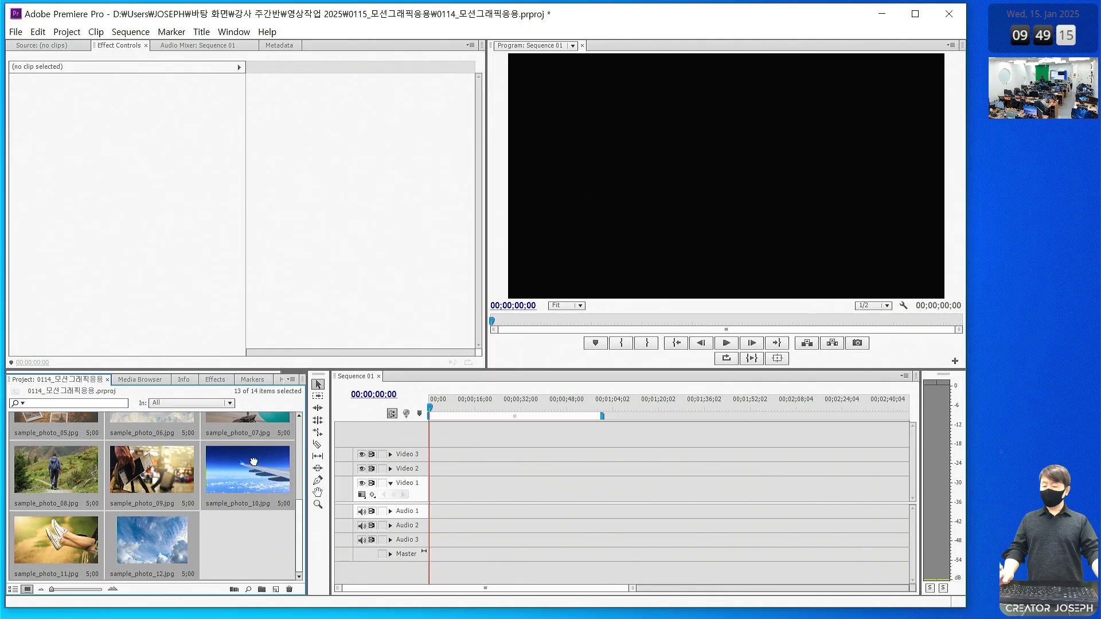
# Try placing all the imported photos and Morning Kiss.mp3 on the timeline together, undo the placement and clear the media selection
pyautogui.moveTo(253, 461); pyautogui.dragTo(400, 498)
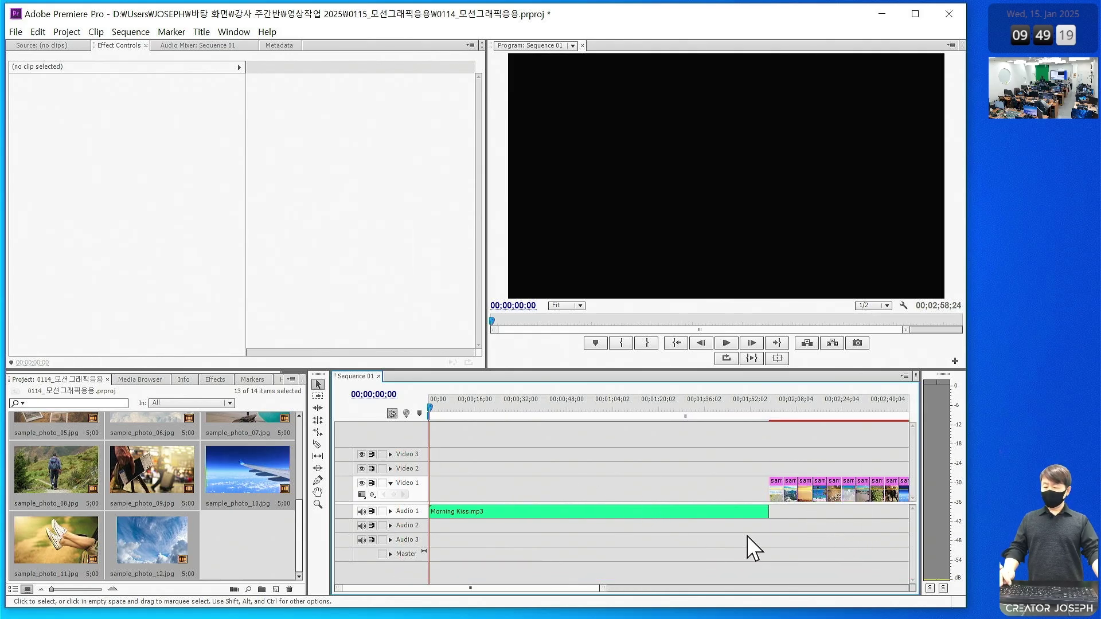
pyautogui.hotkey('ctrl', 'z')
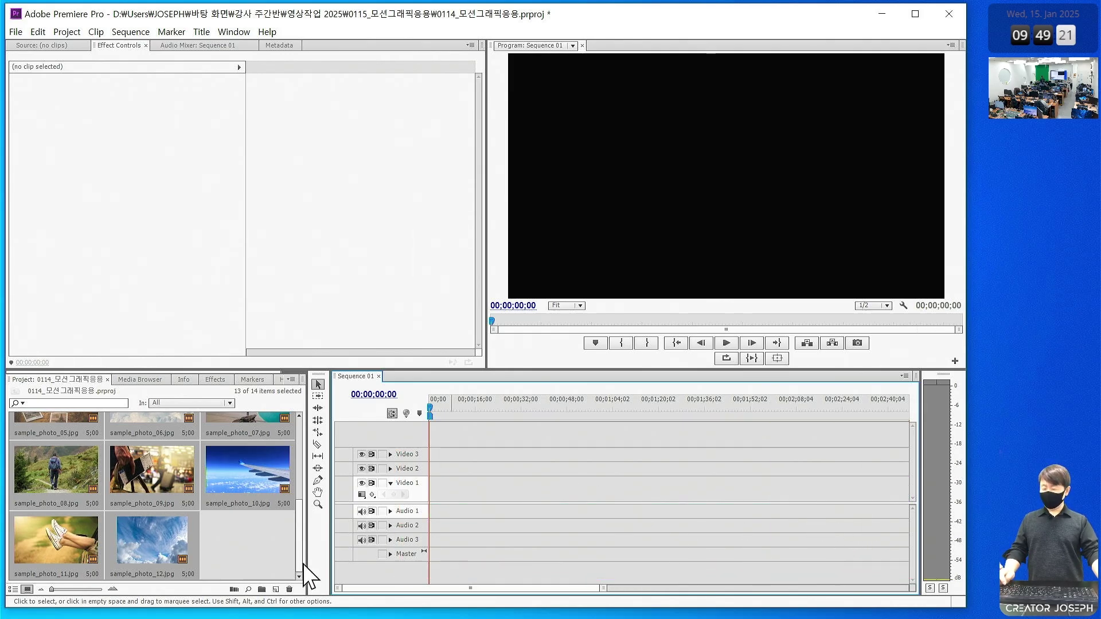
pyautogui.click(268, 546)
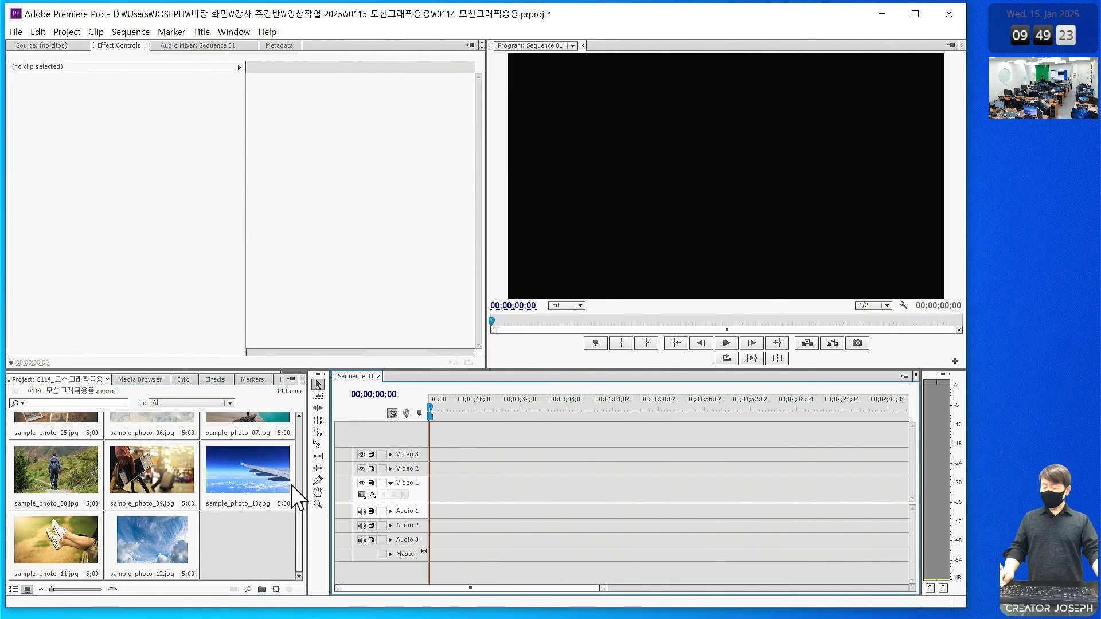
pyautogui.moveTo(299, 505); pyautogui.dragTo(307, 410)
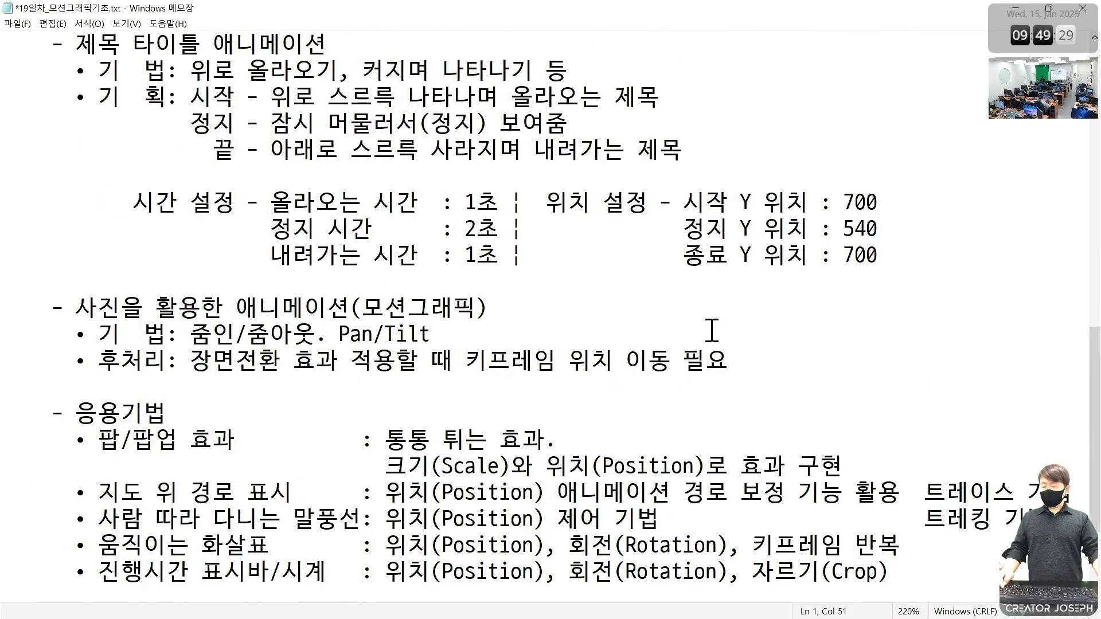
# Review the lesson notes from the learning objective down to the Position, Scale and Rotation Animation entries, and put the notes away
pyautogui.scroll(10, 712, 333)
pyautogui.scroll(2, 712, 333)
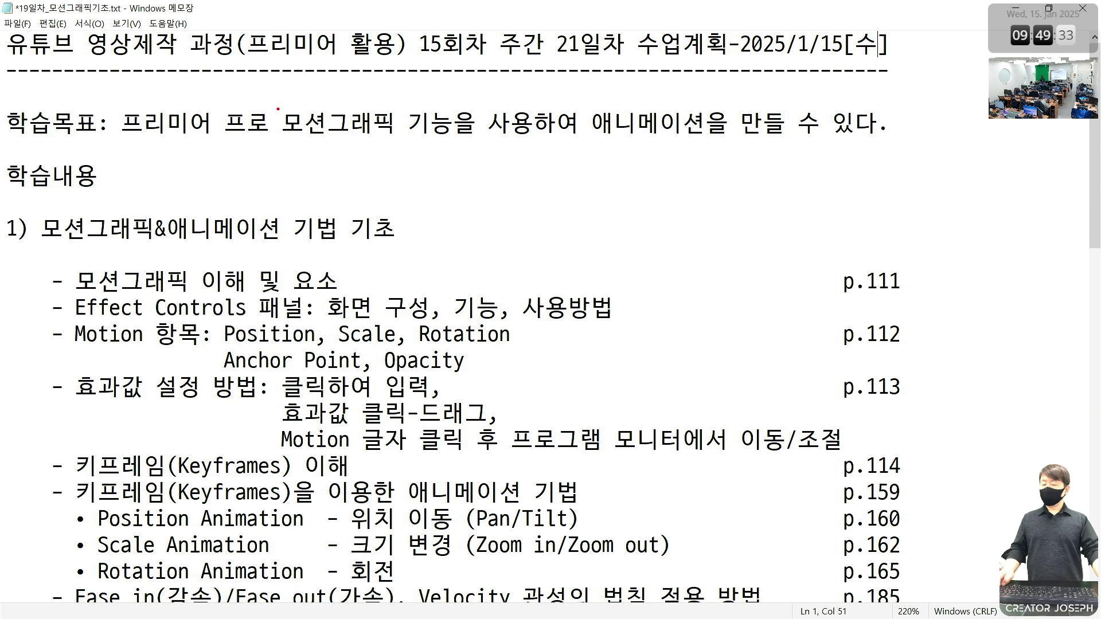
pyautogui.moveTo(275, 106)
pyautogui.mouseDown()
pyautogui.moveTo(405, 140)
pyautogui.moveTo(453, 144)
pyautogui.mouseUp()
pyautogui.moveTo(595, 140); pyautogui.dragTo(759, 141)
pyautogui.press('Escape')
pyautogui.scroll(-2, 552, 290)
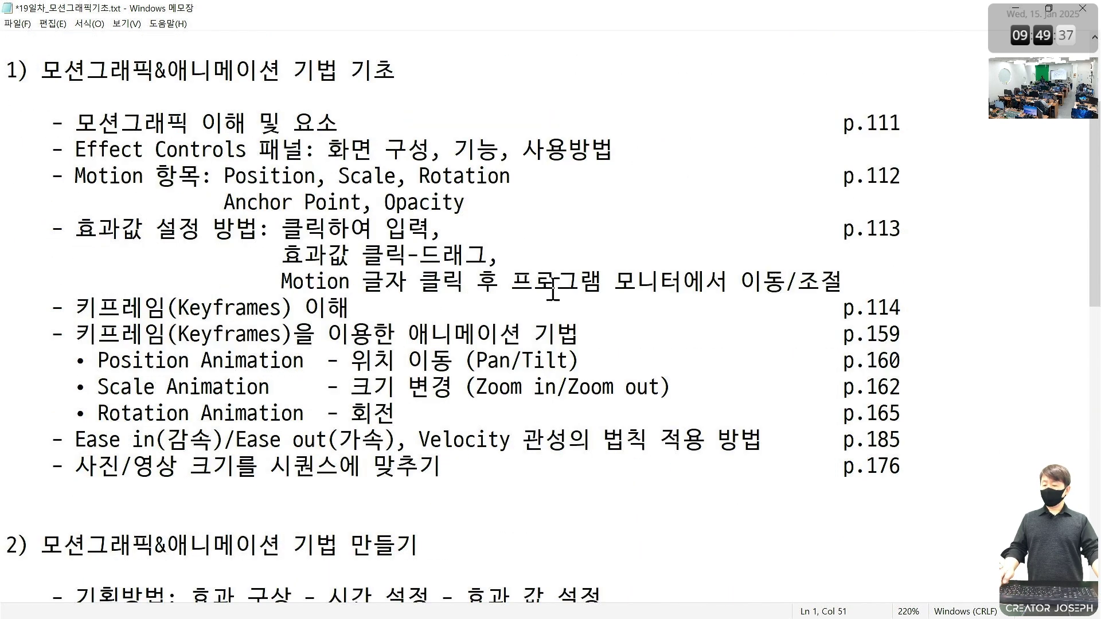
pyautogui.moveTo(60, 395)
pyautogui.mouseDown()
pyautogui.moveTo(425, 428)
pyautogui.moveTo(448, 407)
pyautogui.mouseUp()
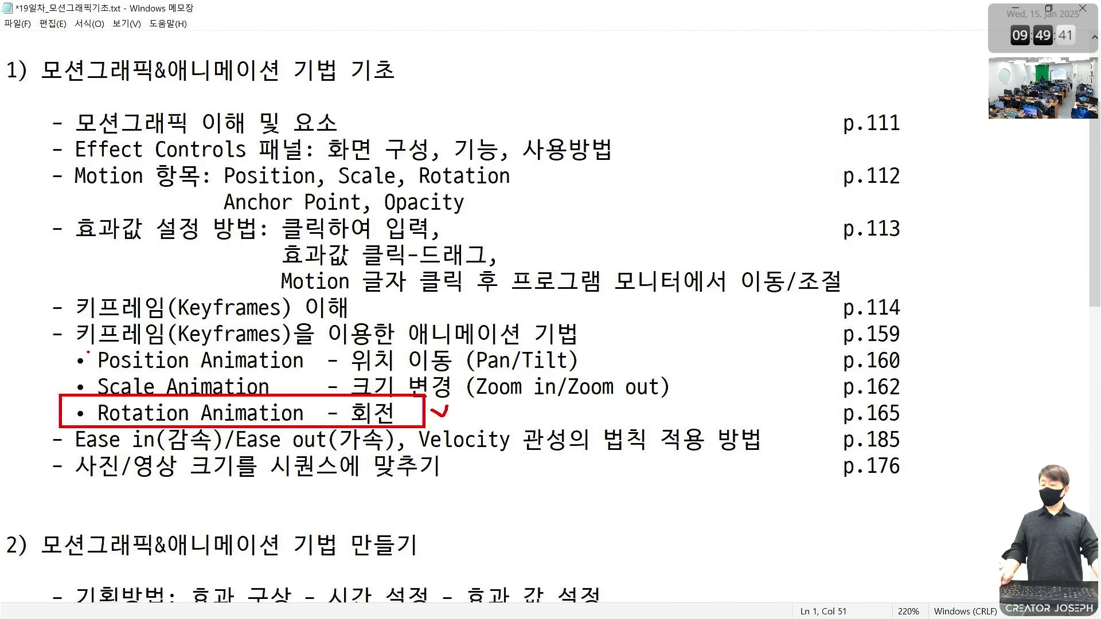
pyautogui.moveTo(76, 418)
pyautogui.mouseDown()
pyautogui.moveTo(84, 342)
pyautogui.moveTo(77, 404)
pyautogui.mouseUp()
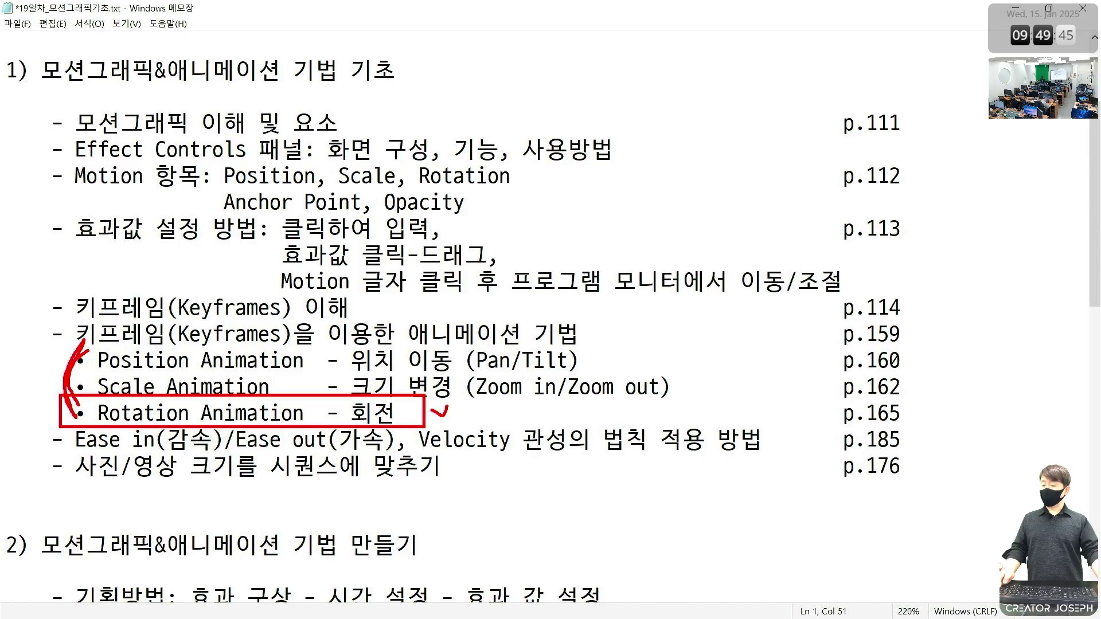
pyautogui.press('Escape')
pyautogui.click(1016, 8)
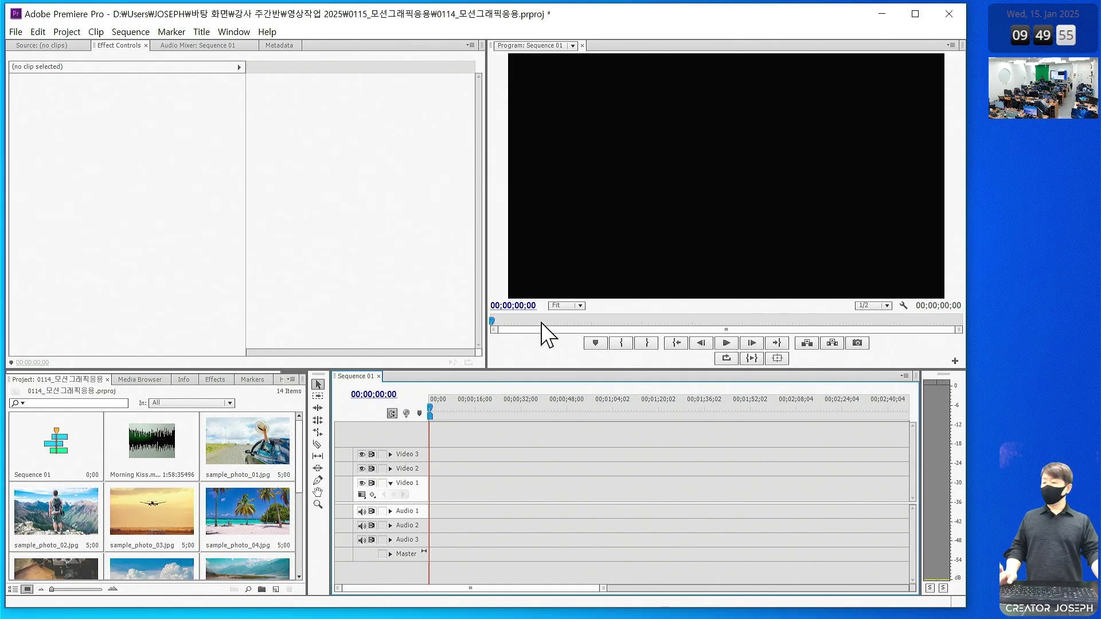
# Switch to Premiere Pro and create a 1920 × 1080 title named Title 01 with 29.97fps Drop-Frame timebase and square pixels
pyautogui.click(16, 32)
pyautogui.moveTo(34, 48)
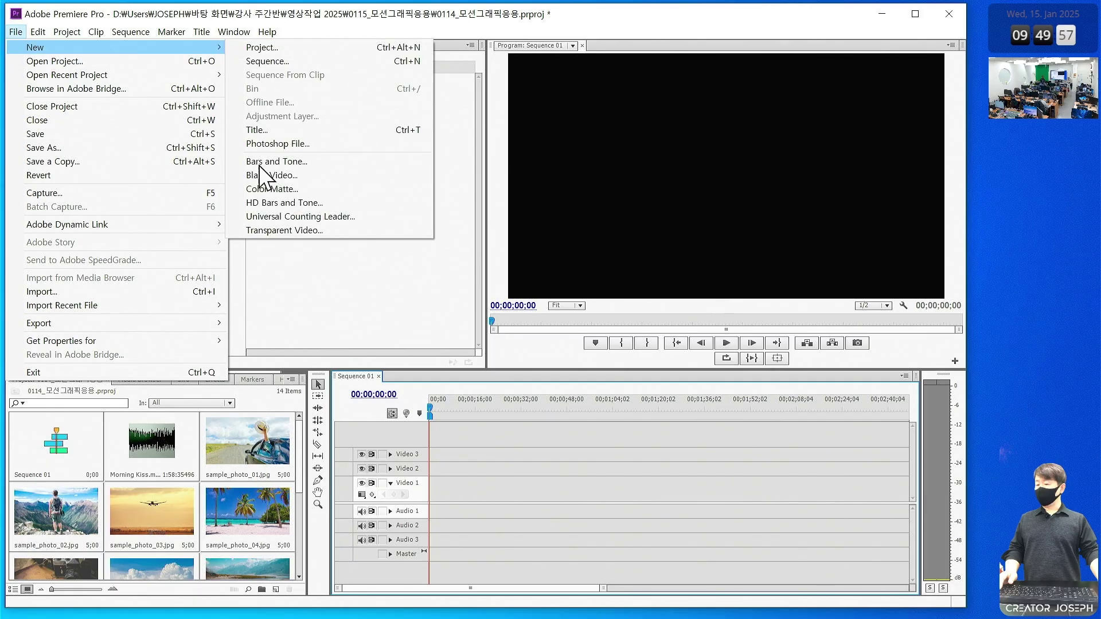
pyautogui.click(308, 131)
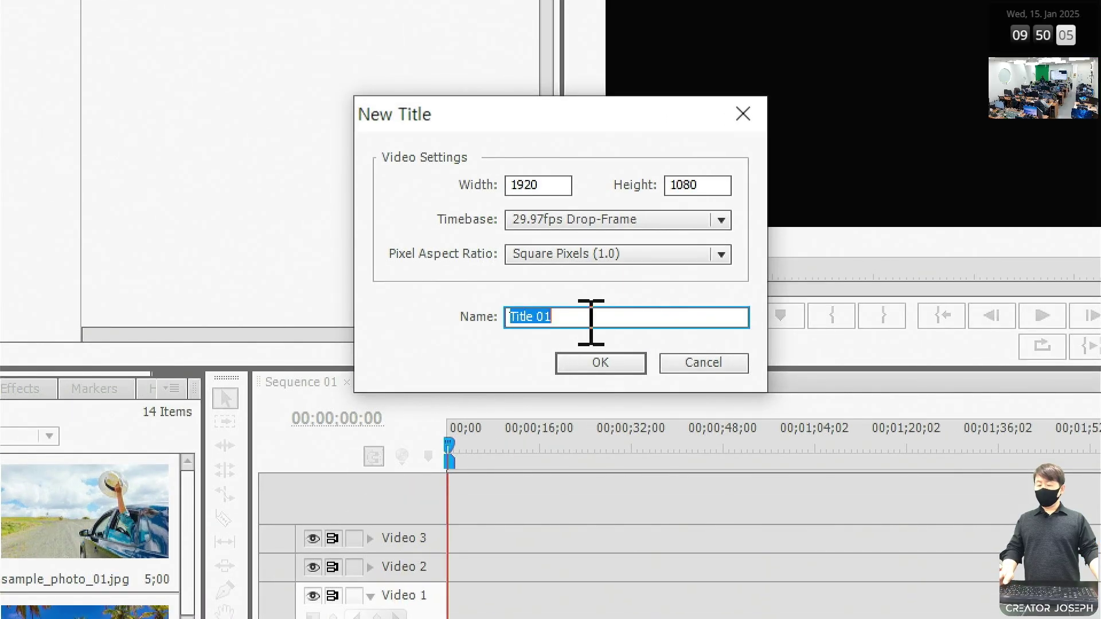
pyautogui.click(601, 363)
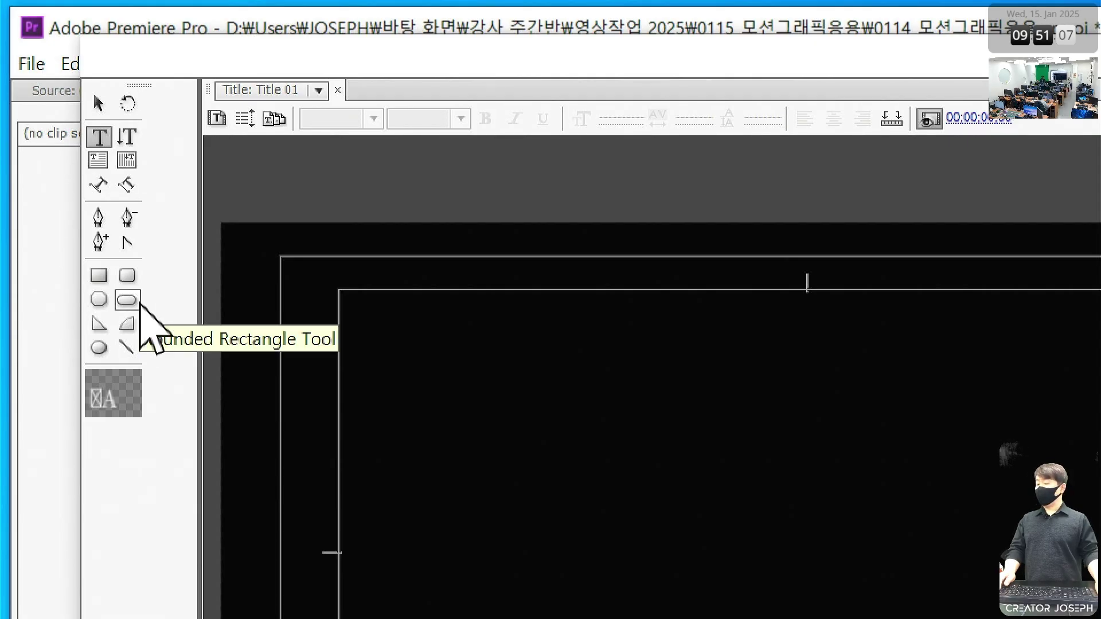
# Draw a fully rounded rectangle about 566 wide and 159 high in the upper-left part of the title area
pyautogui.click(138, 303)
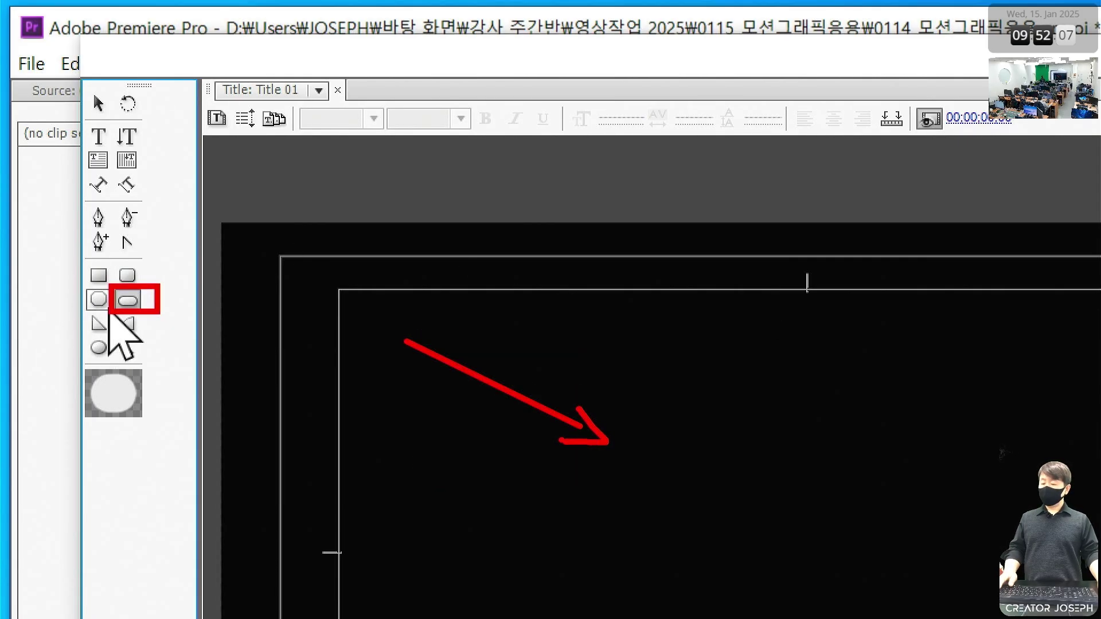
pyautogui.click(127, 300)
pyautogui.moveTo(402, 348)
pyautogui.mouseDown()
pyautogui.moveTo(580, 425)
pyautogui.moveTo(749, 463)
pyautogui.moveTo(748, 446)
pyautogui.mouseUp()
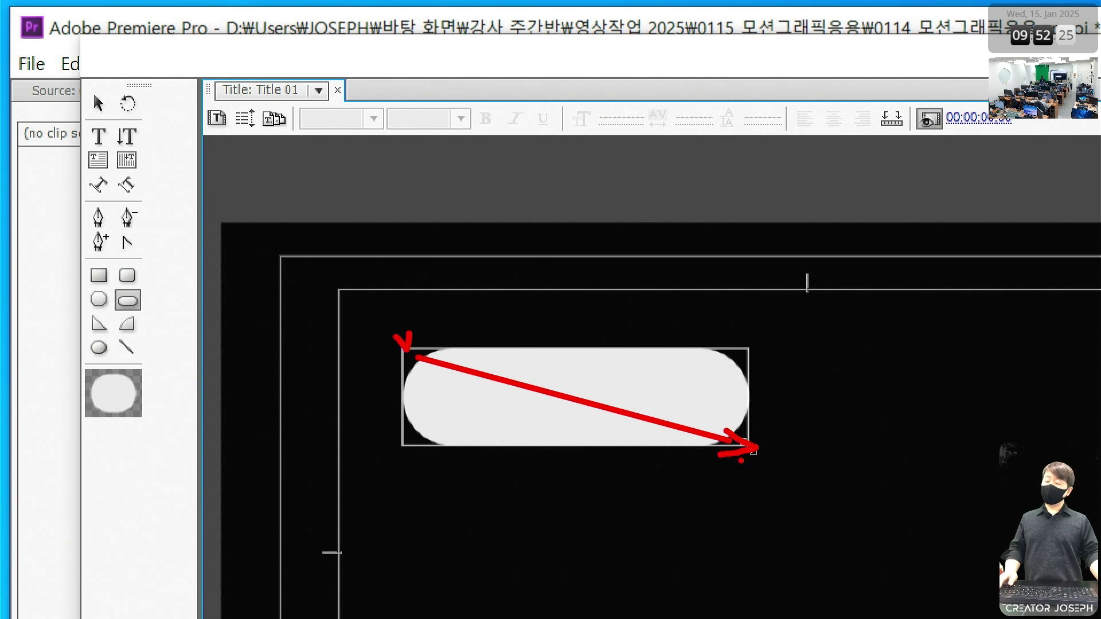
pyautogui.press('Escape')
pyautogui.click(897, 442)
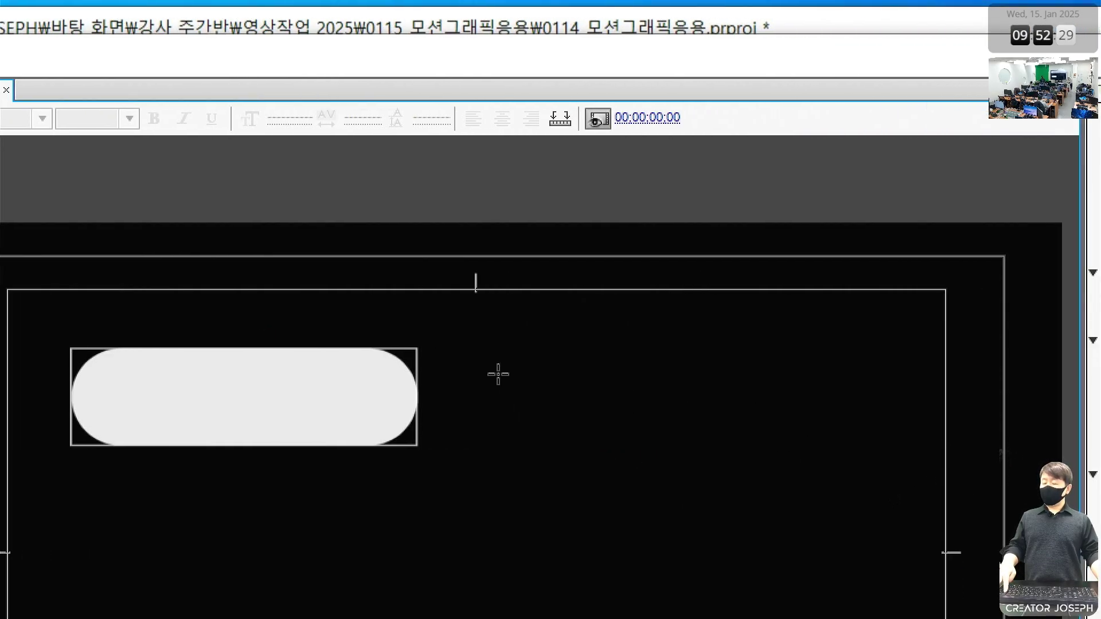
# Try drawing a second, larger rounded rectangle beside the first one twice, deleting each attempt
pyautogui.press('v')
pyautogui.hotkey('ctrl', '2')
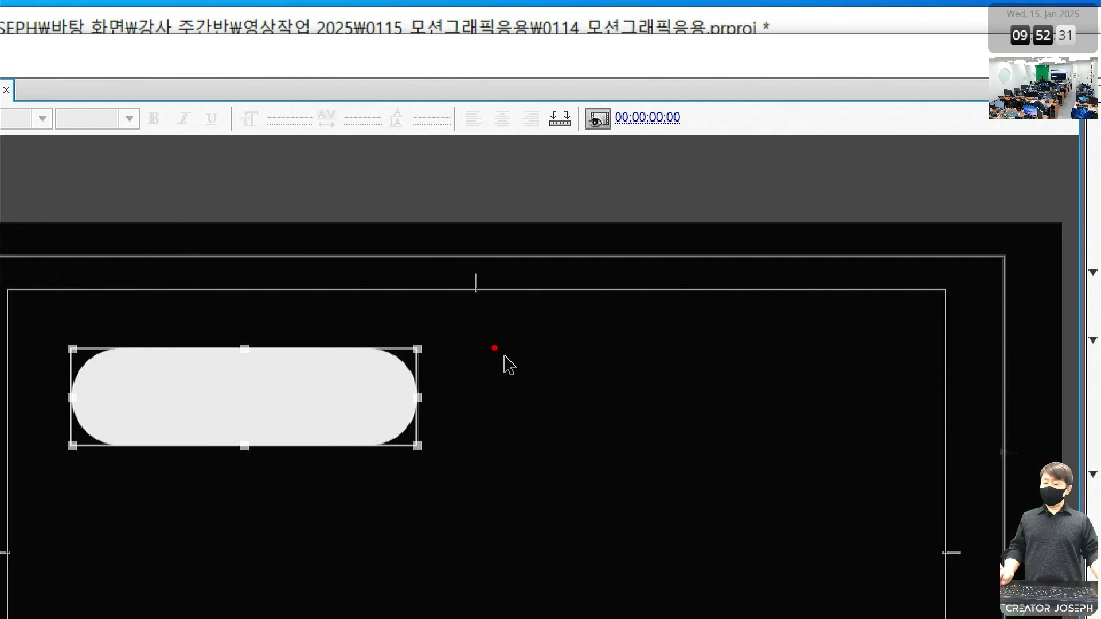
pyautogui.press('Escape')
pyautogui.press('r')
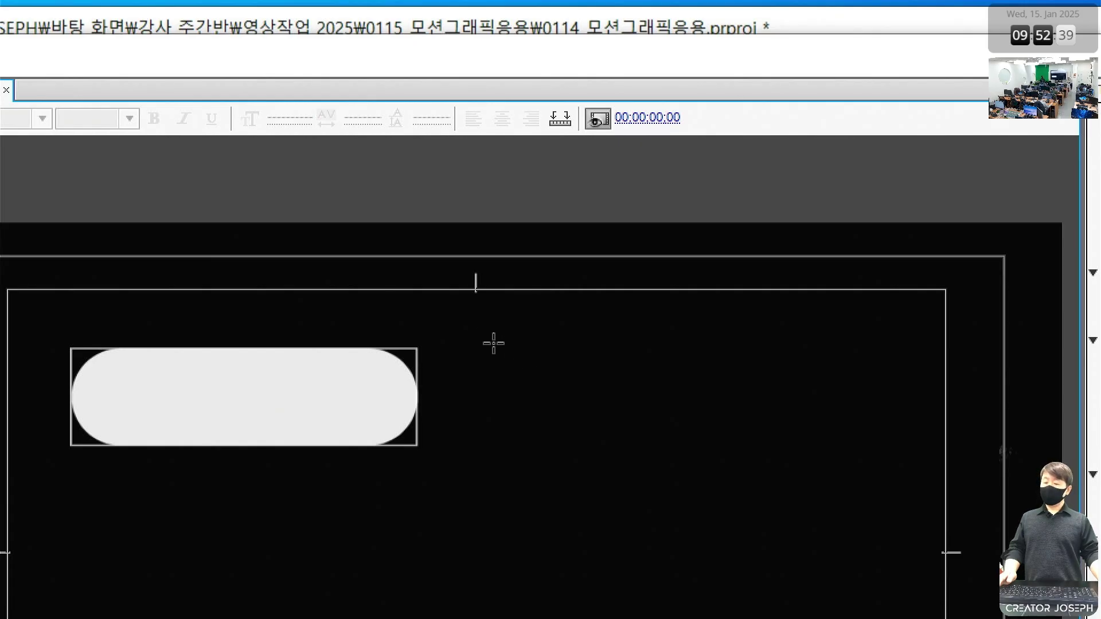
pyautogui.moveTo(484, 342)
pyautogui.mouseDown()
pyautogui.moveTo(803, 346)
pyautogui.moveTo(913, 444)
pyautogui.moveTo(946, 506)
pyautogui.moveTo(900, 474)
pyautogui.moveTo(603, 383)
pyautogui.moveTo(855, 347)
pyautogui.moveTo(927, 394)
pyautogui.moveTo(939, 494)
pyautogui.mouseUp()
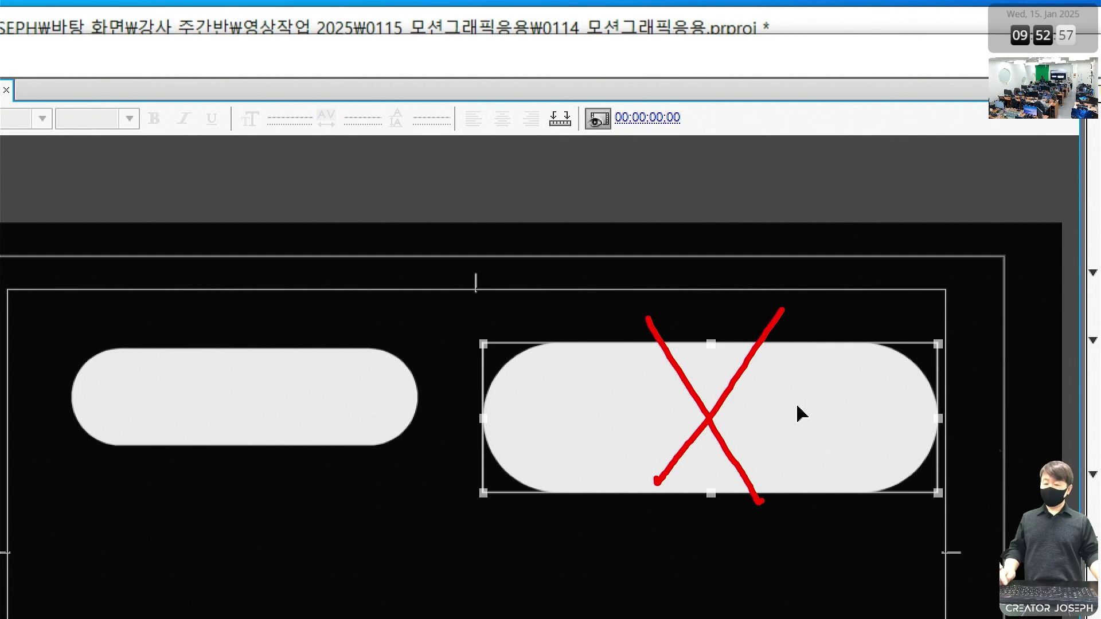
pyautogui.press('Delete')
pyautogui.press('l')
pyautogui.moveTo(501, 323)
pyautogui.mouseDown()
pyautogui.moveTo(503, 464)
pyautogui.moveTo(910, 495)
pyautogui.mouseUp()
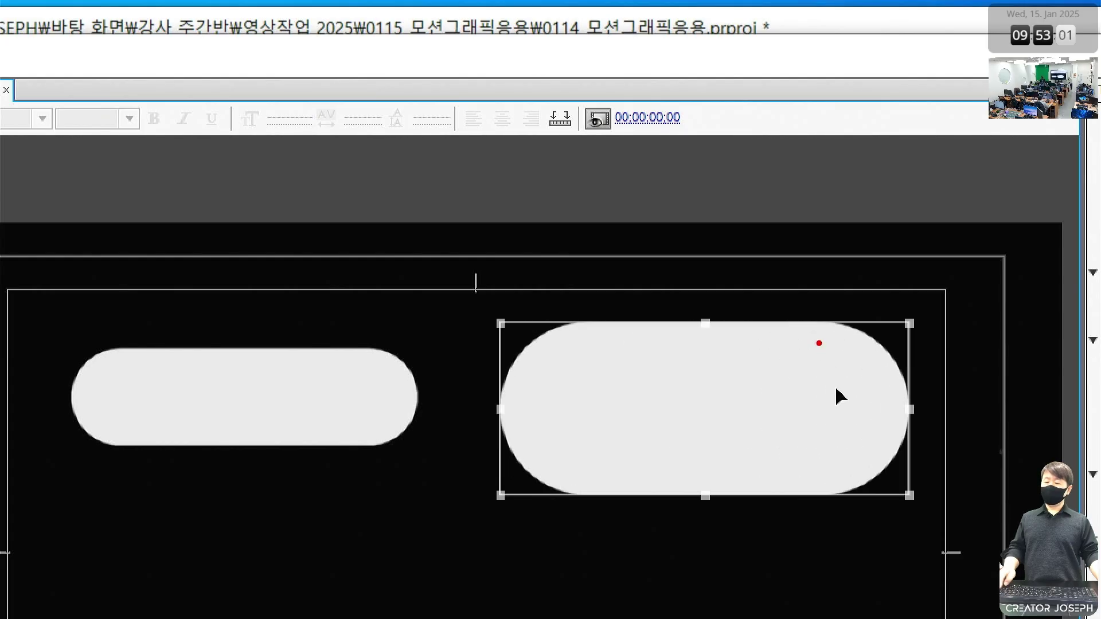
pyautogui.moveTo(740, 433); pyautogui.dragTo(700, 491)
pyautogui.moveTo(699, 299); pyautogui.dragTo(793, 498)
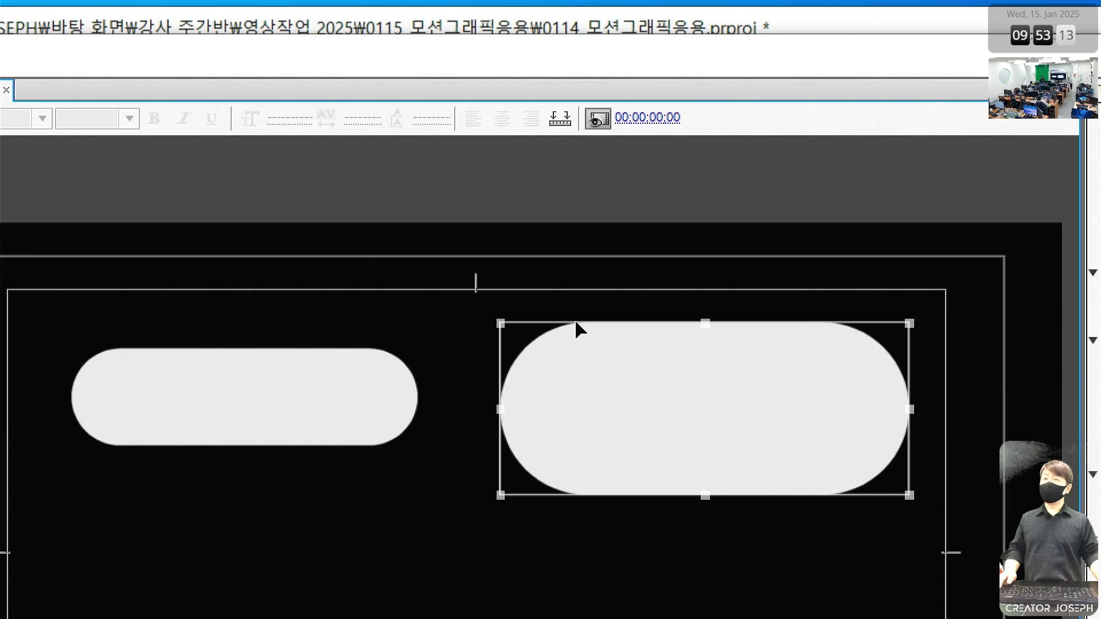
pyautogui.press('Delete')
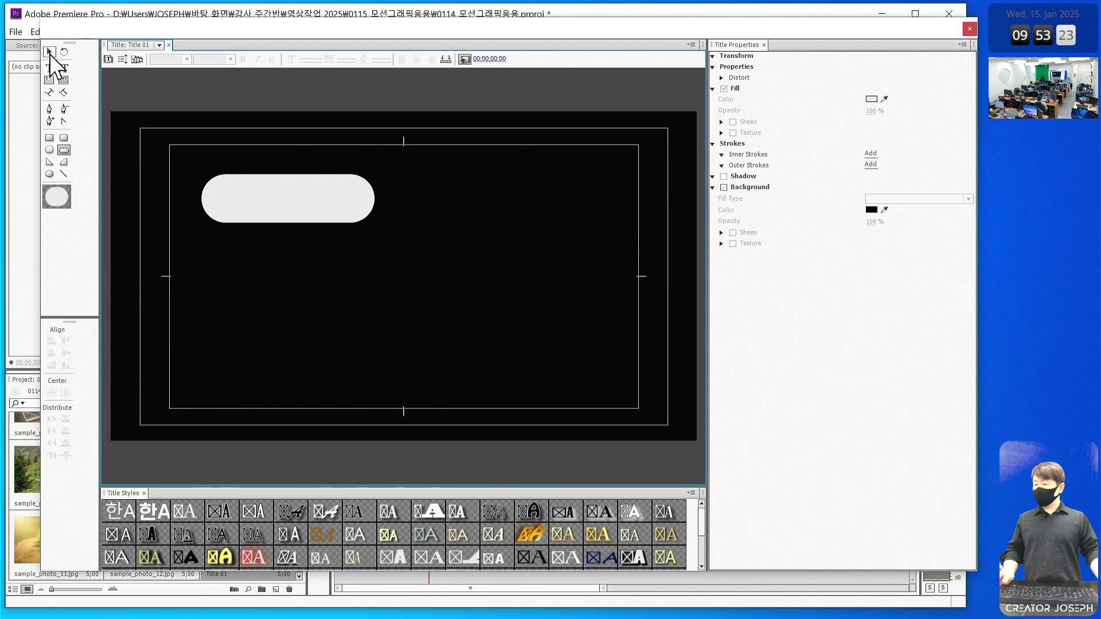
# Centre the rounded rectangle vertically and horizontally in the title frame and shift the title window aside
pyautogui.click(298, 192)
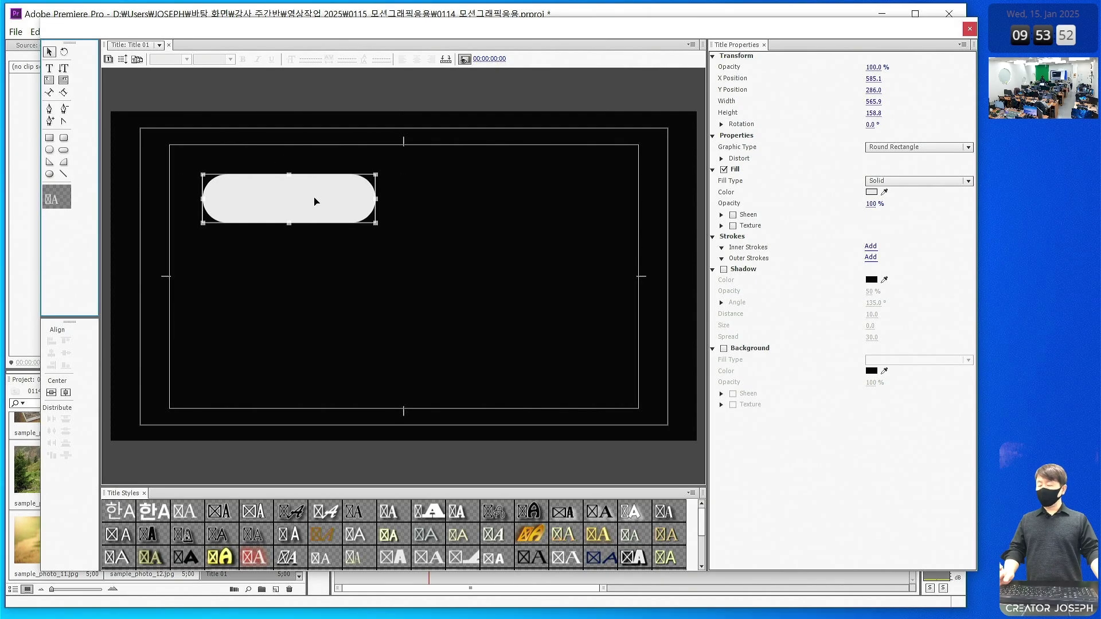
pyautogui.click(314, 202)
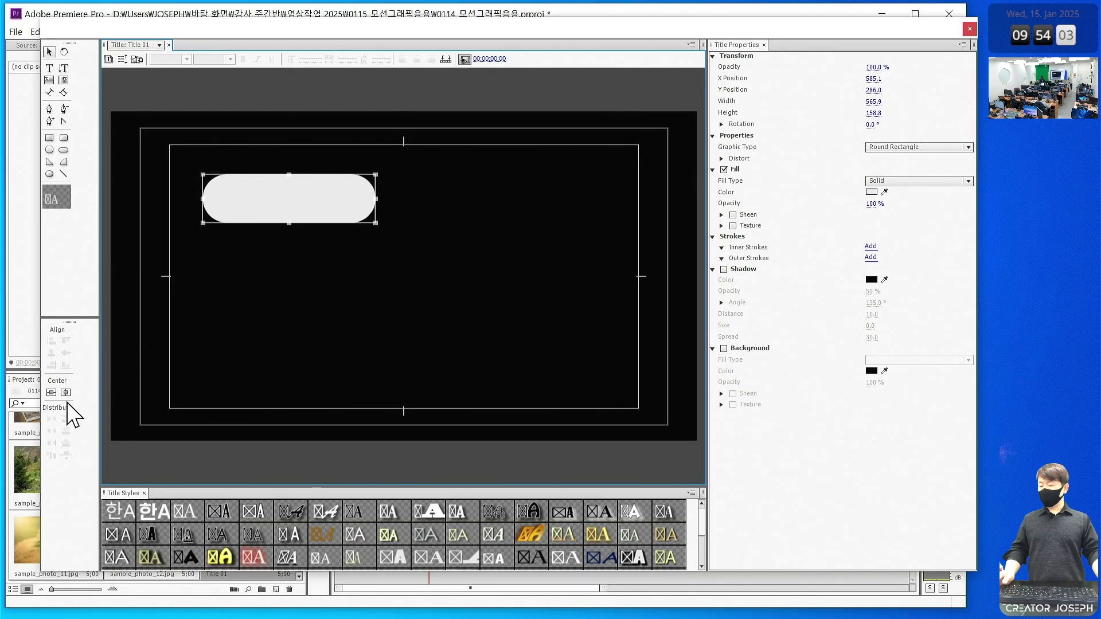
pyautogui.click(102, 351)
pyautogui.click(132, 351)
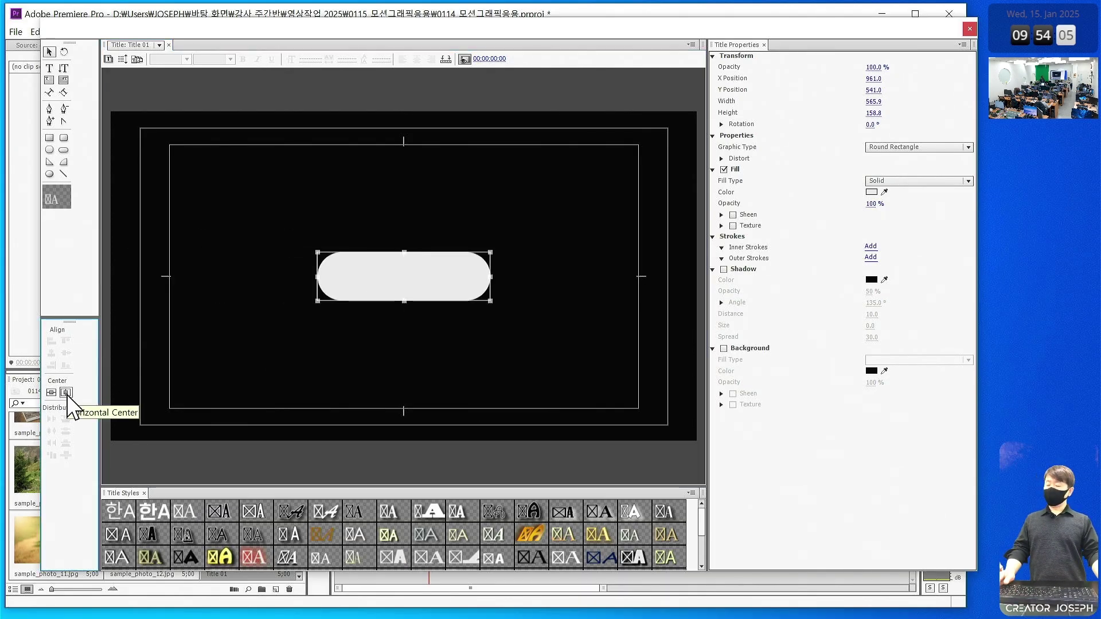
pyautogui.moveTo(680, 44); pyautogui.dragTo(758, 53)
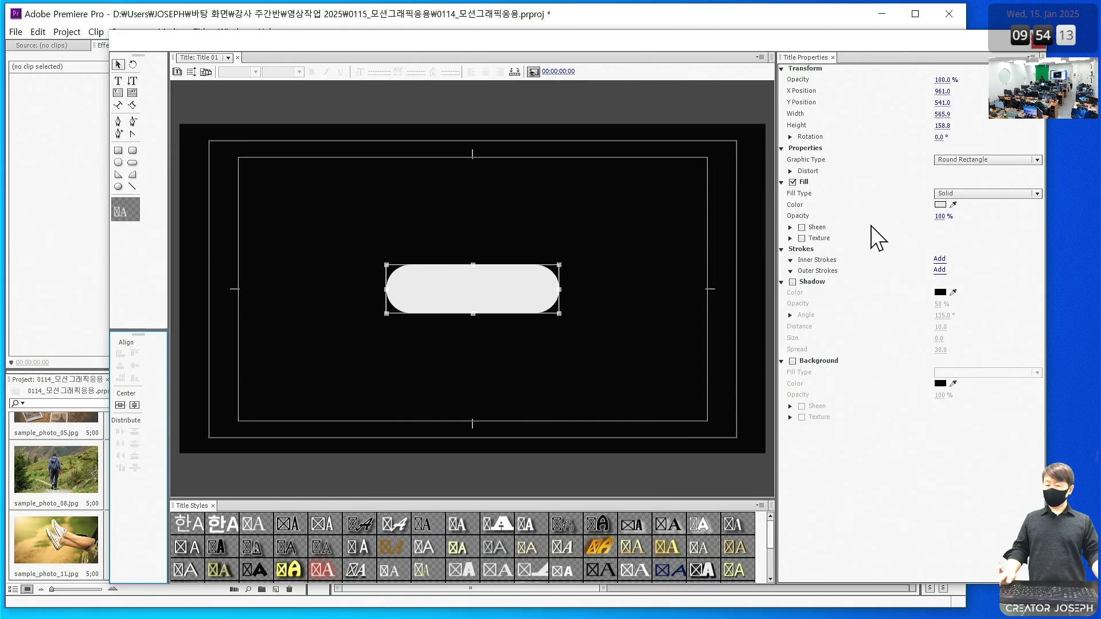
# Close the title editor, place Title 01 at the start of Video 1 and fit the timeline to the clip
pyautogui.hotkey('ctrl', 'w')
pyautogui.moveTo(223, 516); pyautogui.dragTo(456, 485)
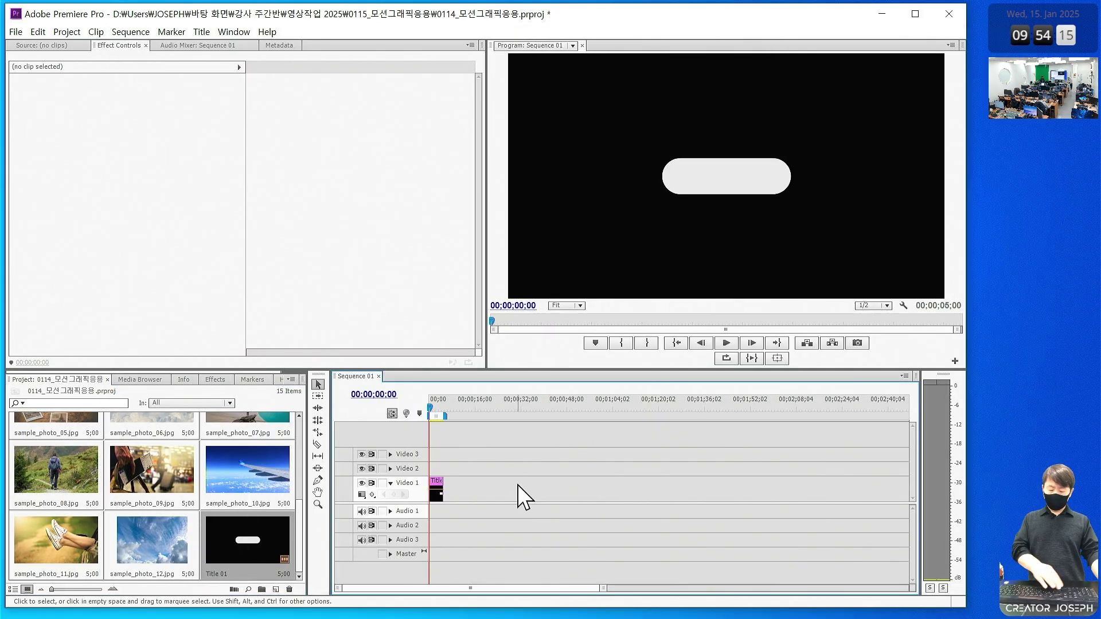
pyautogui.press('\\')
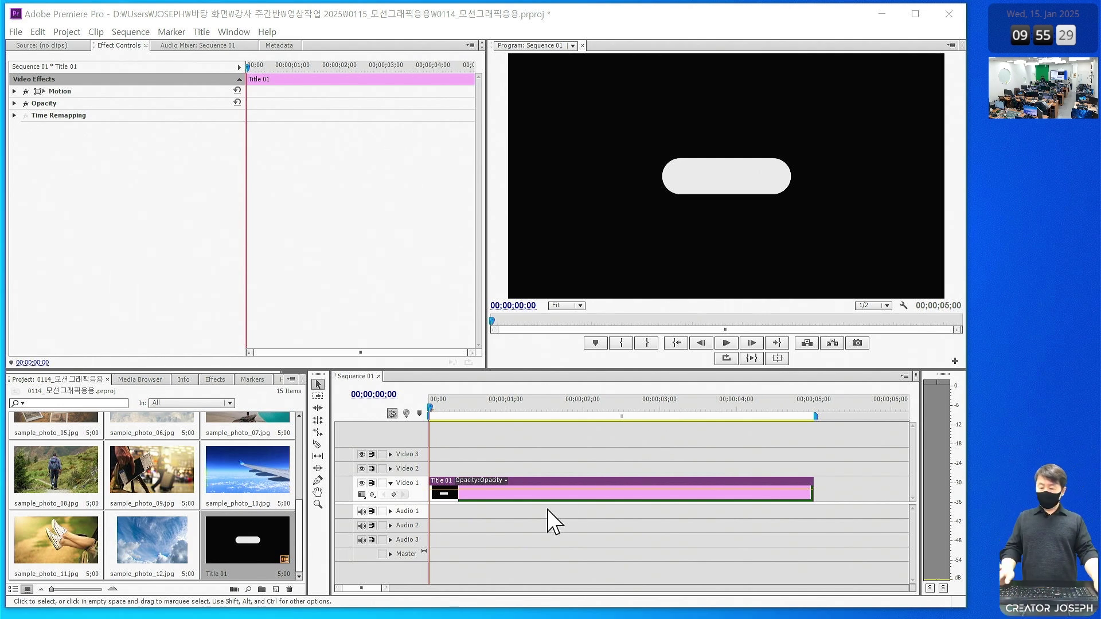
pyautogui.click(519, 541)
pyautogui.press('\\')
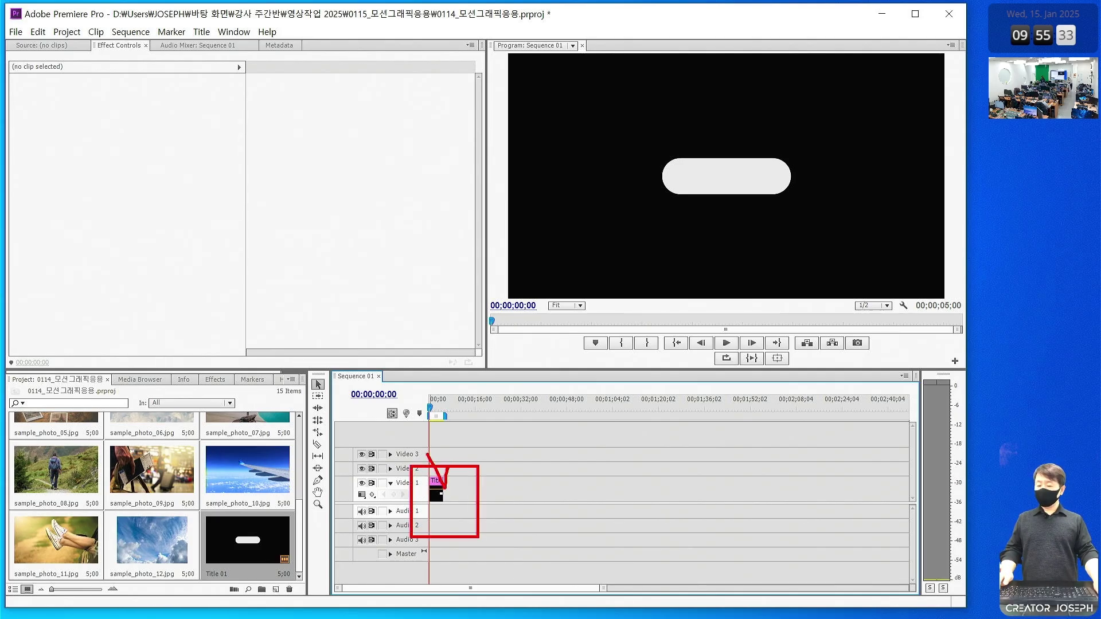
pyautogui.press('\\')
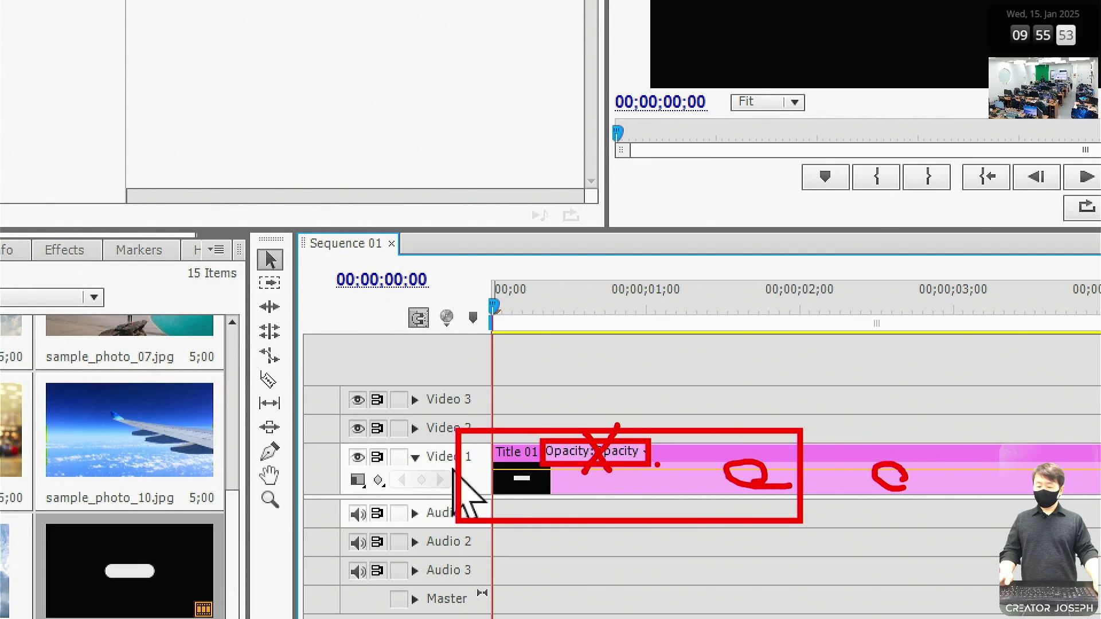
# Expand the Motion properties of the Title 01 clip and add a Rotation keyframe of 0.0 at 00;00;00;00
pyautogui.click(933, 476)
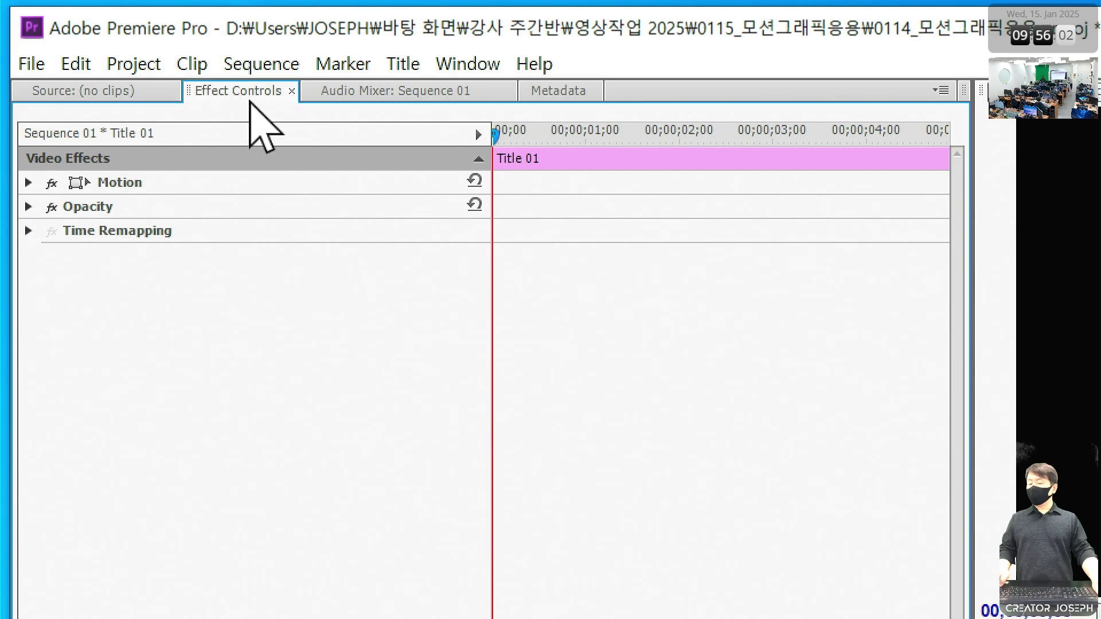
pyautogui.click(150, 86)
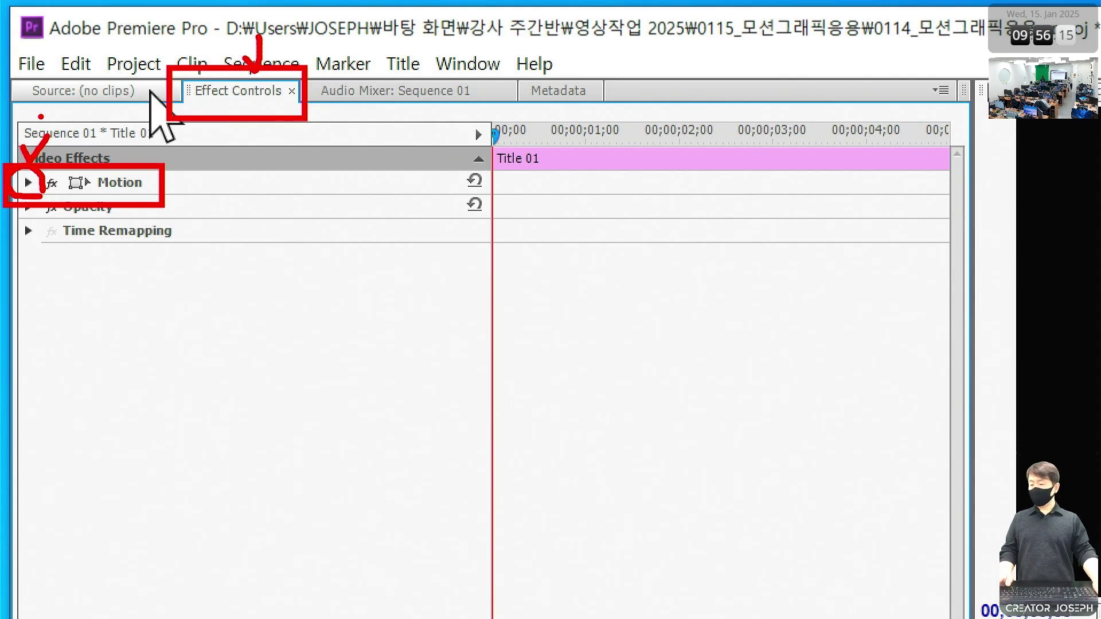
pyautogui.click(27, 183)
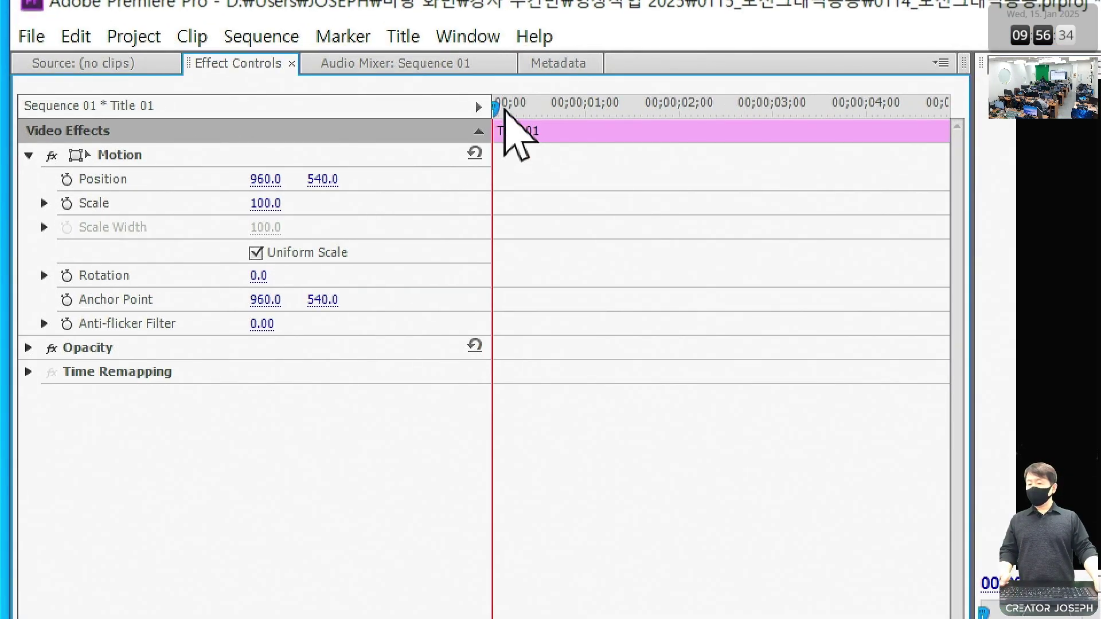
pyautogui.moveTo(505, 109)
pyautogui.mouseDown()
pyautogui.moveTo(543, 104)
pyautogui.moveTo(483, 122)
pyautogui.mouseUp()
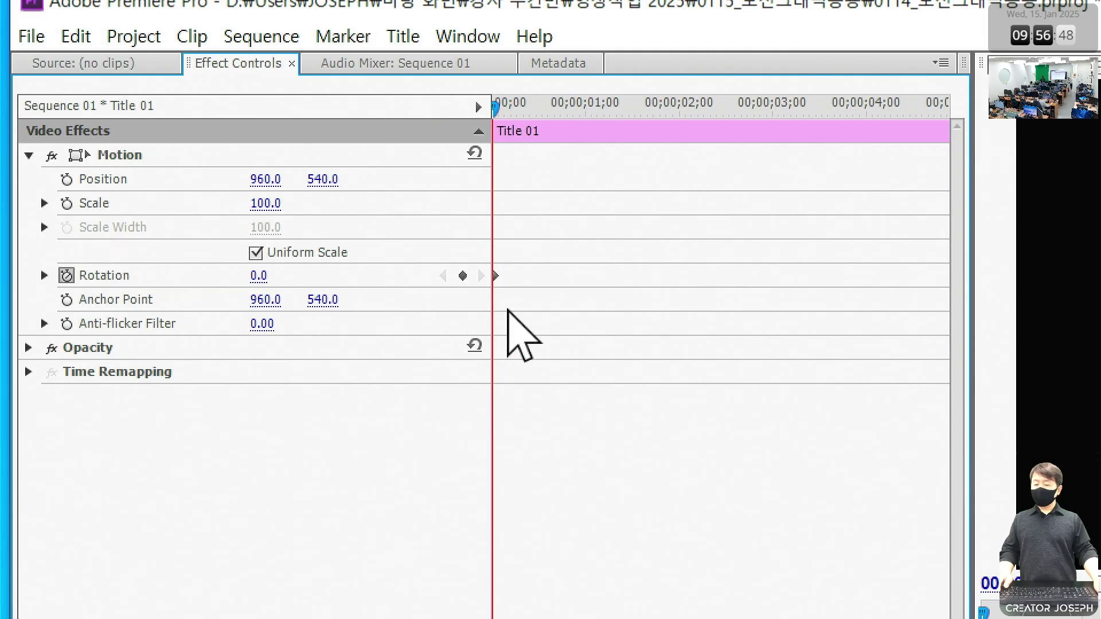
# Move the playhead to the end of the Title 01 clip at 00;00;05;00
pyautogui.press('Down')
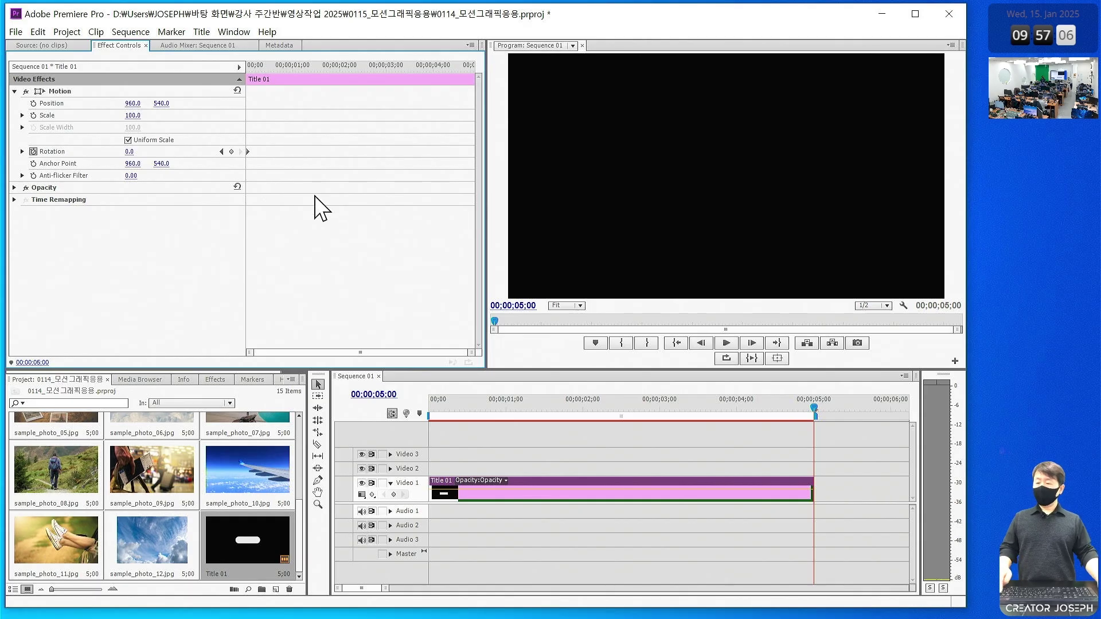
pyautogui.moveTo(465, 33); pyautogui.dragTo(557, 318)
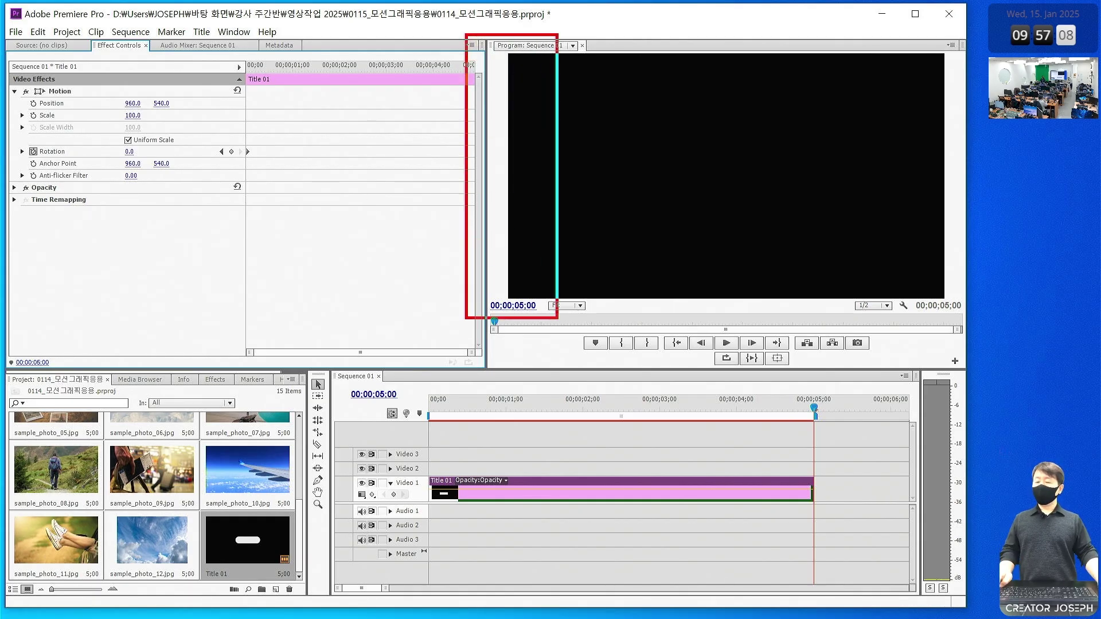
pyautogui.moveTo(518, 215)
pyautogui.mouseDown()
pyautogui.moveTo(504, 210)
pyautogui.moveTo(487, 151)
pyautogui.moveTo(511, 117)
pyautogui.moveTo(500, 137)
pyautogui.mouseUp()
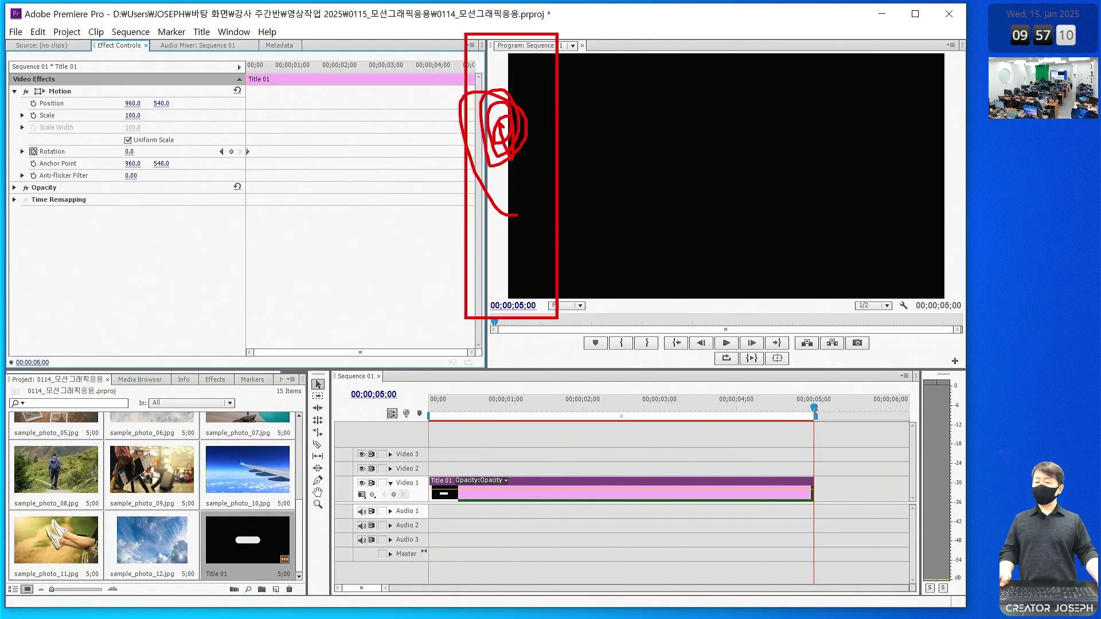
pyautogui.moveTo(500, 89)
pyautogui.mouseDown()
pyautogui.moveTo(458, 68)
pyautogui.moveTo(442, 113)
pyautogui.mouseUp()
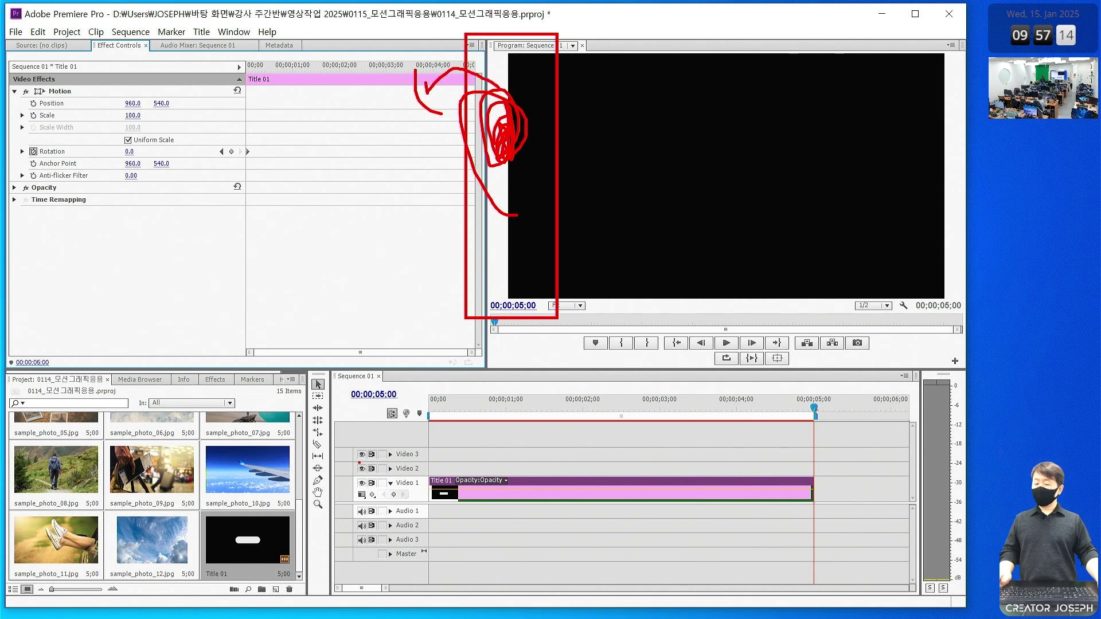
pyautogui.moveTo(404, 464)
pyautogui.mouseDown()
pyautogui.moveTo(763, 523)
pyautogui.moveTo(870, 523)
pyautogui.moveTo(826, 462)
pyautogui.moveTo(829, 505)
pyautogui.mouseUp()
pyautogui.moveTo(817, 440); pyautogui.dragTo(864, 440)
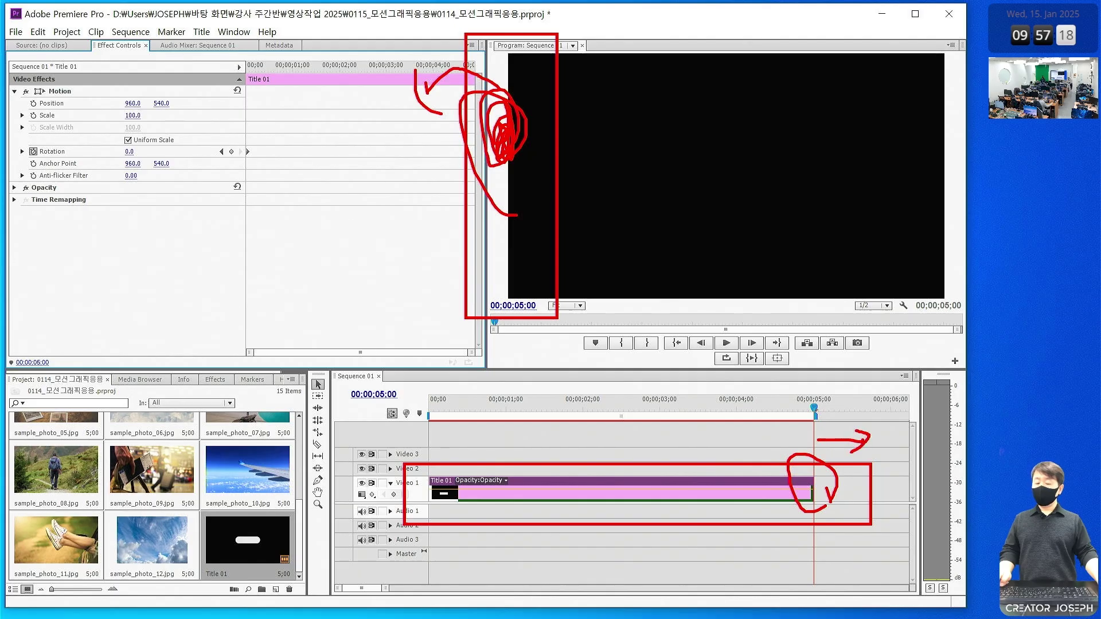
pyautogui.press('Escape')
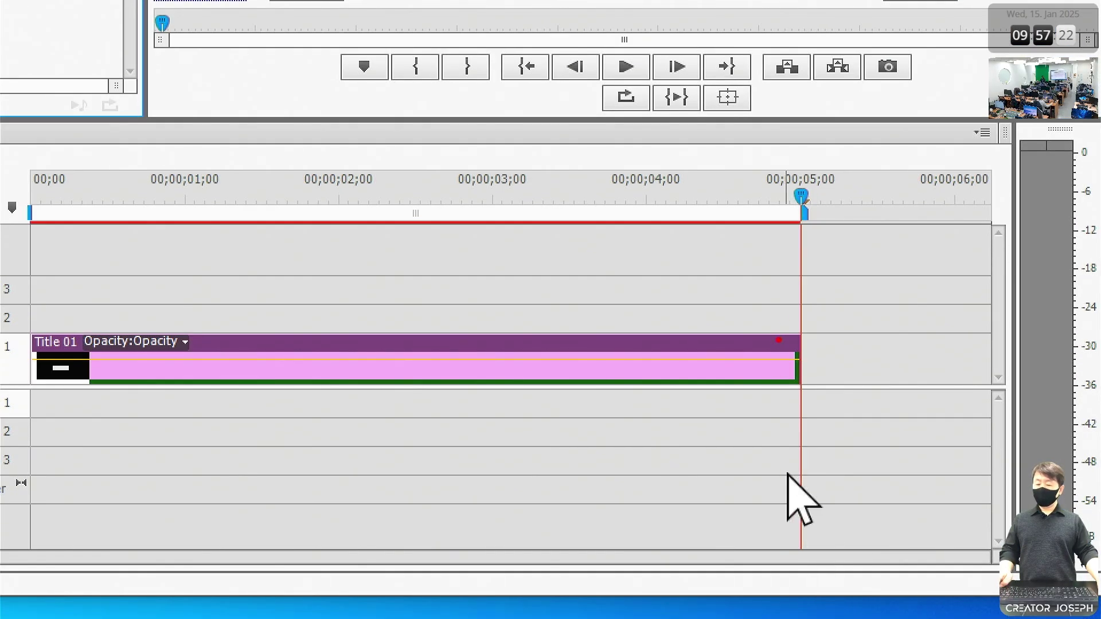
pyautogui.moveTo(781, 316); pyautogui.dragTo(826, 420)
pyautogui.moveTo(821, 362); pyautogui.dragTo(927, 359)
pyautogui.moveTo(902, 349); pyautogui.dragTo(906, 384)
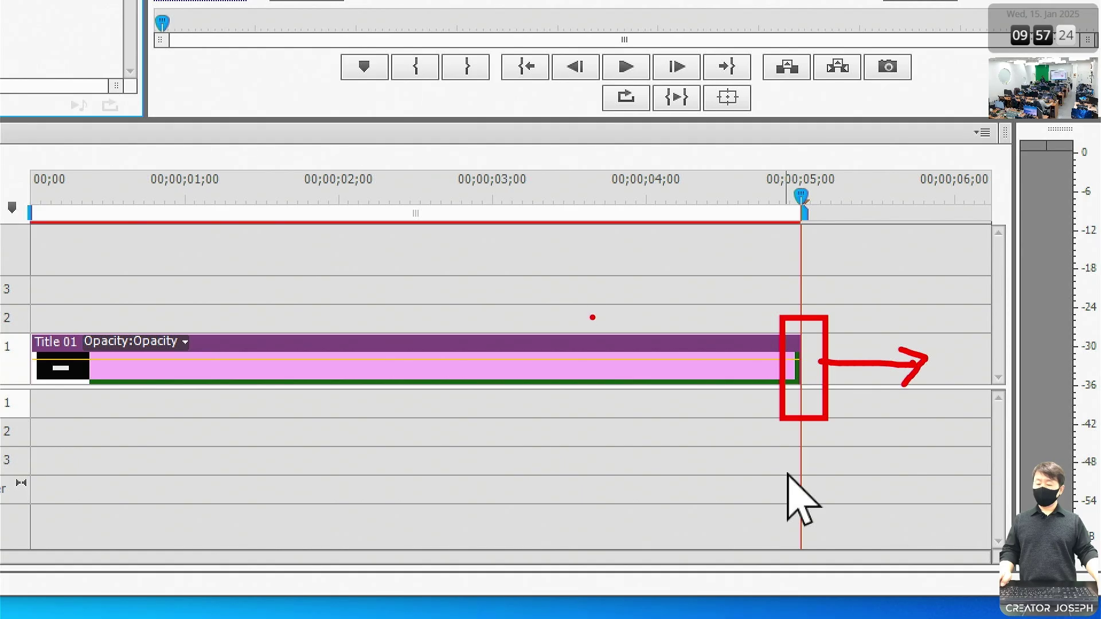
pyautogui.moveTo(593, 317); pyautogui.dragTo(641, 266)
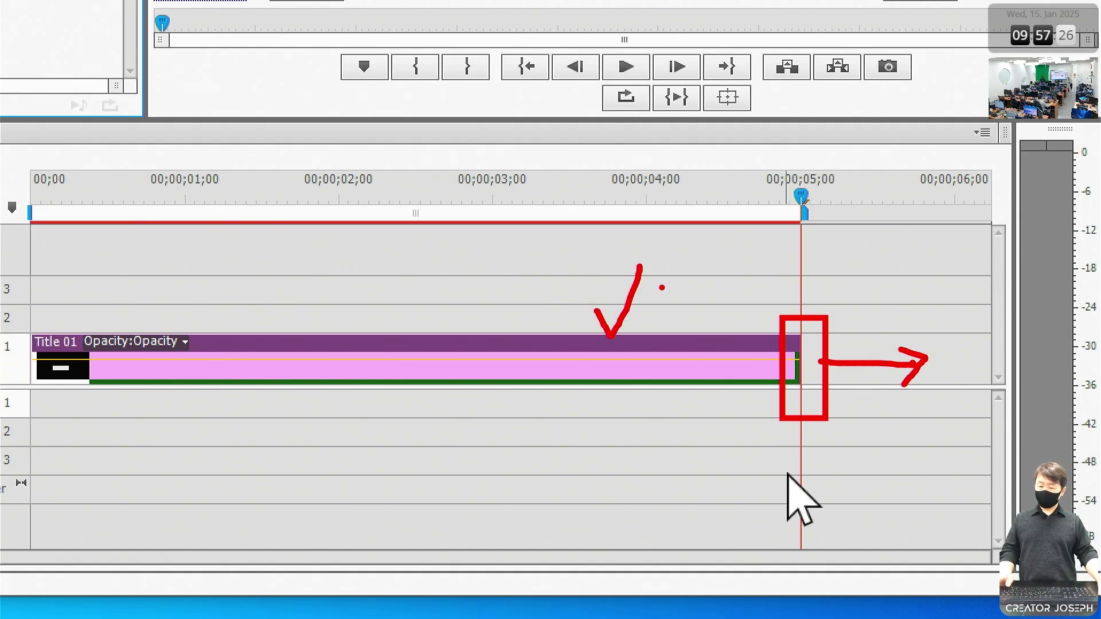
pyautogui.press('Escape')
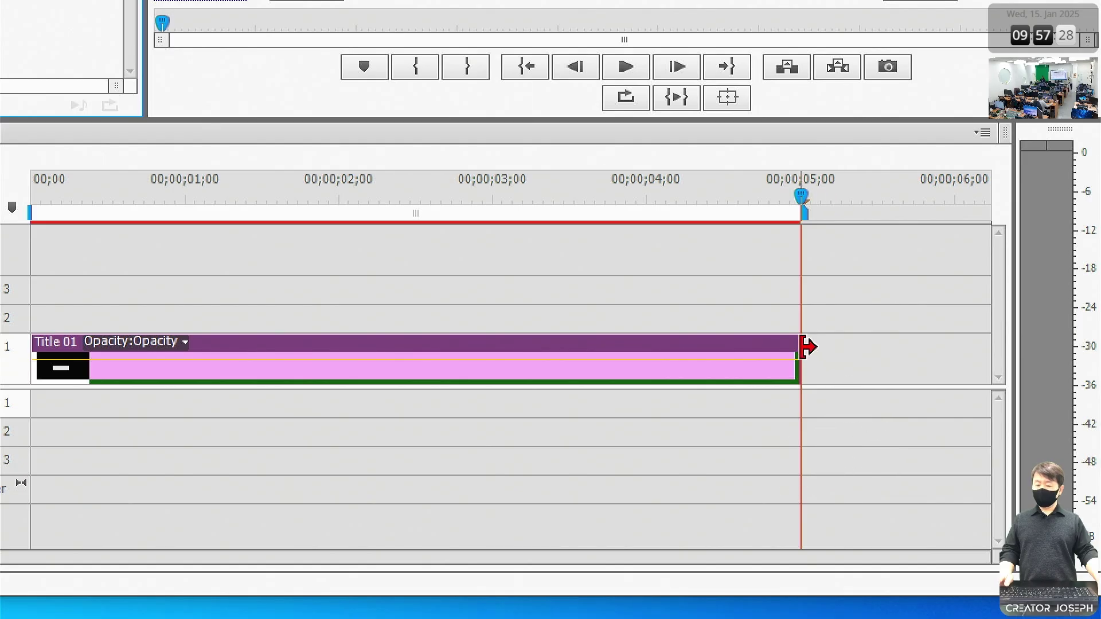
# Extend the end of the Title 01 clip on Video 1 to about 00;00;05;14
pyautogui.moveTo(802, 344); pyautogui.dragTo(875, 344)
pyautogui.moveTo(687, 330)
pyautogui.mouseDown()
pyautogui.moveTo(694, 346)
pyautogui.moveTo(714, 311)
pyautogui.mouseUp()
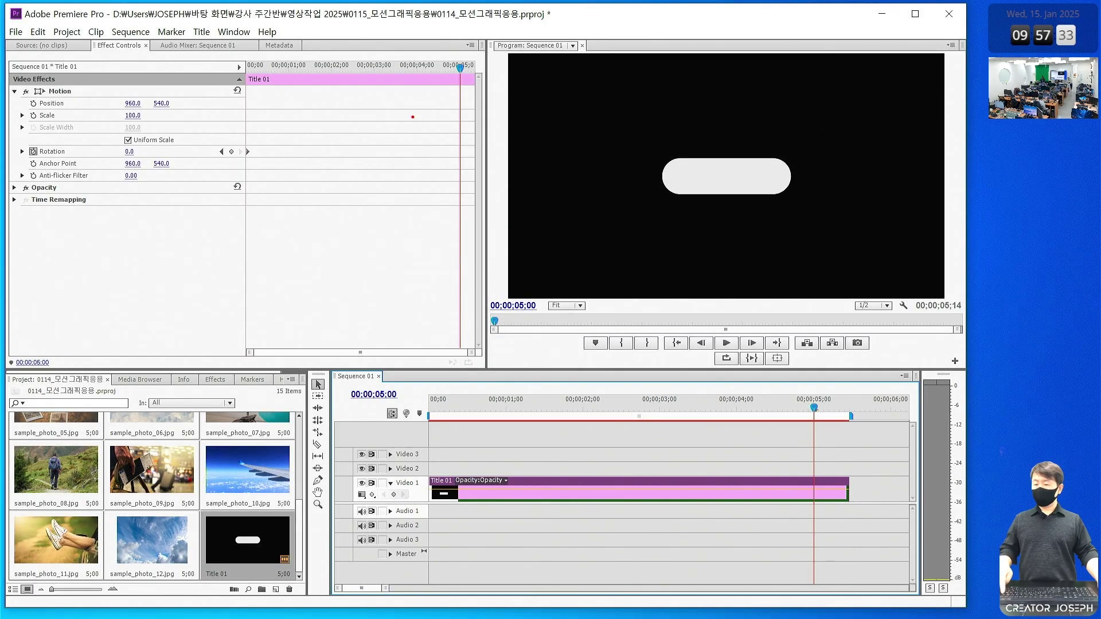
pyautogui.moveTo(437, 33); pyautogui.dragTo(515, 330)
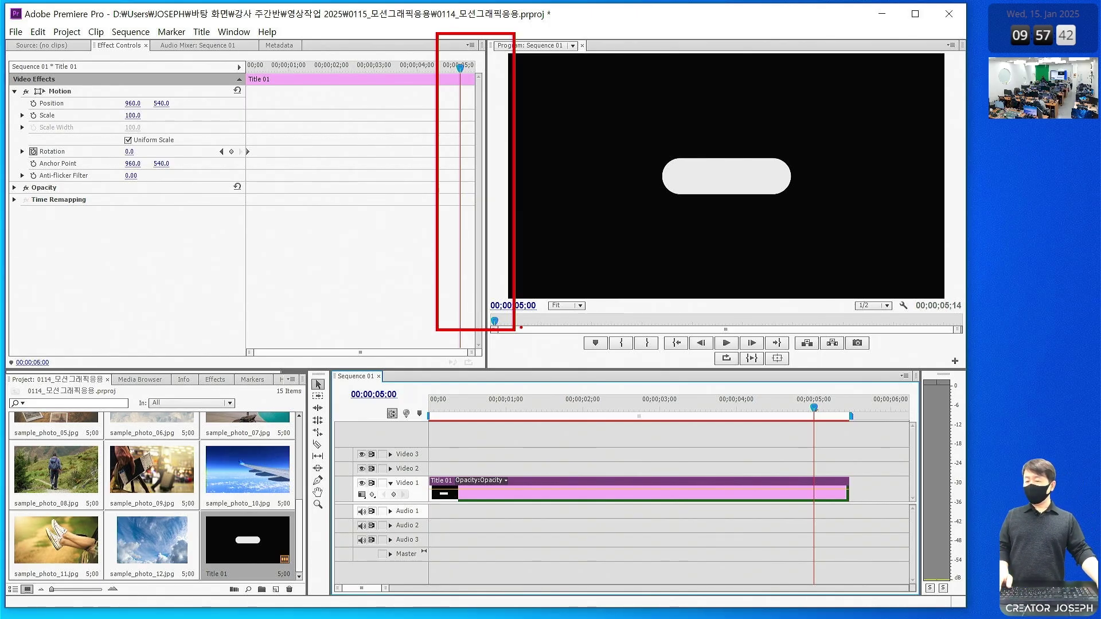
pyautogui.press('Escape')
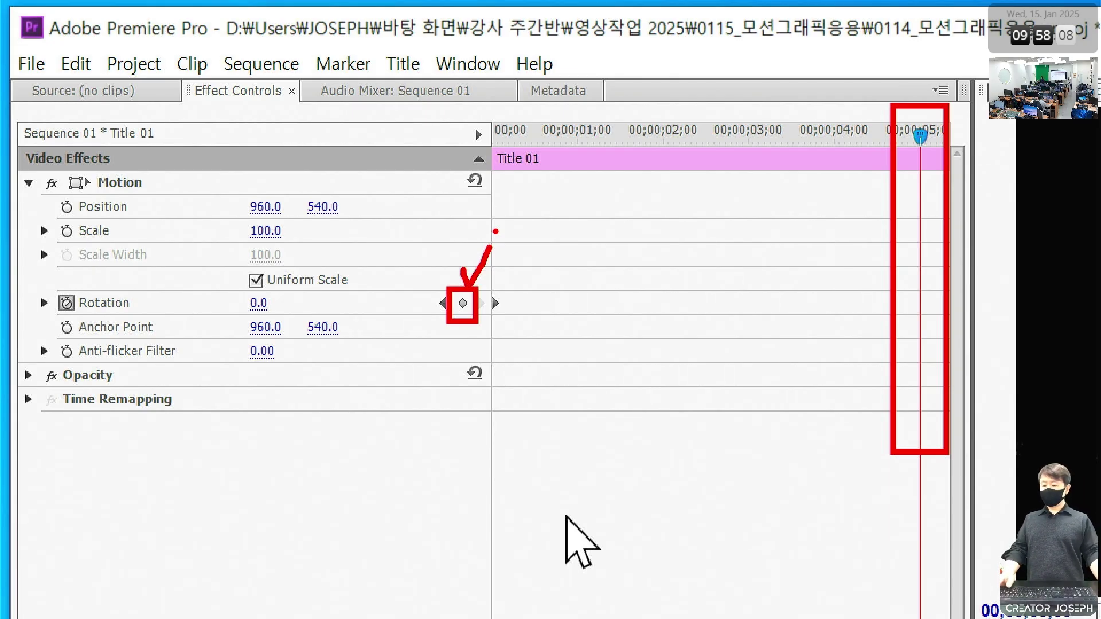
# Add a Rotation keyframe to the Title 01 clip at 00;00;05;00 and set its value to 2x
pyautogui.click(462, 303)
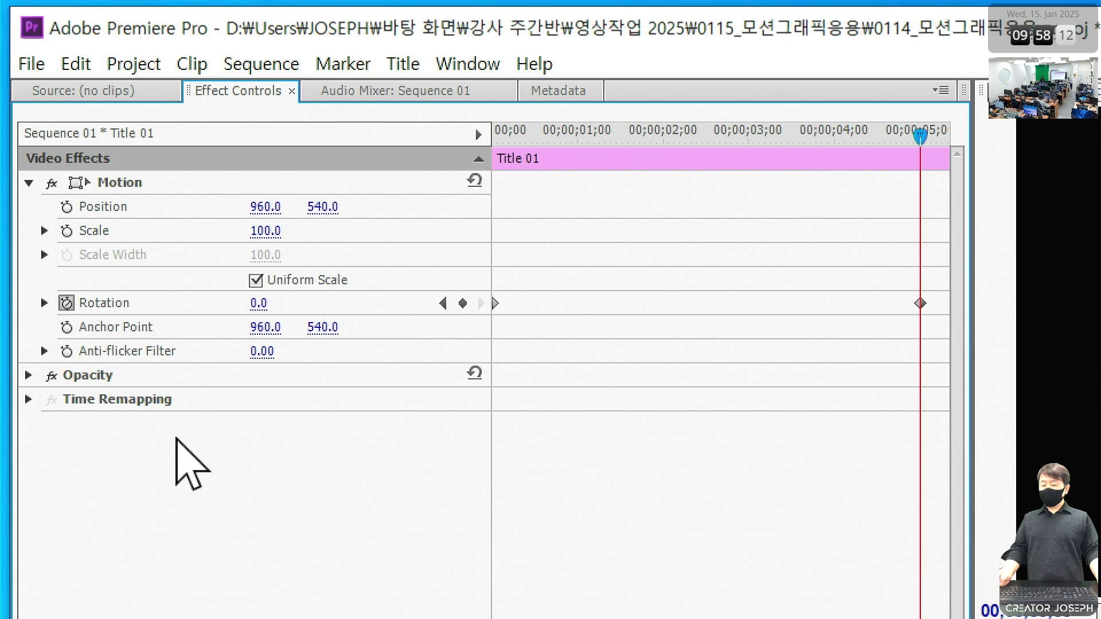
pyautogui.moveTo(880, 281); pyautogui.dragTo(952, 342)
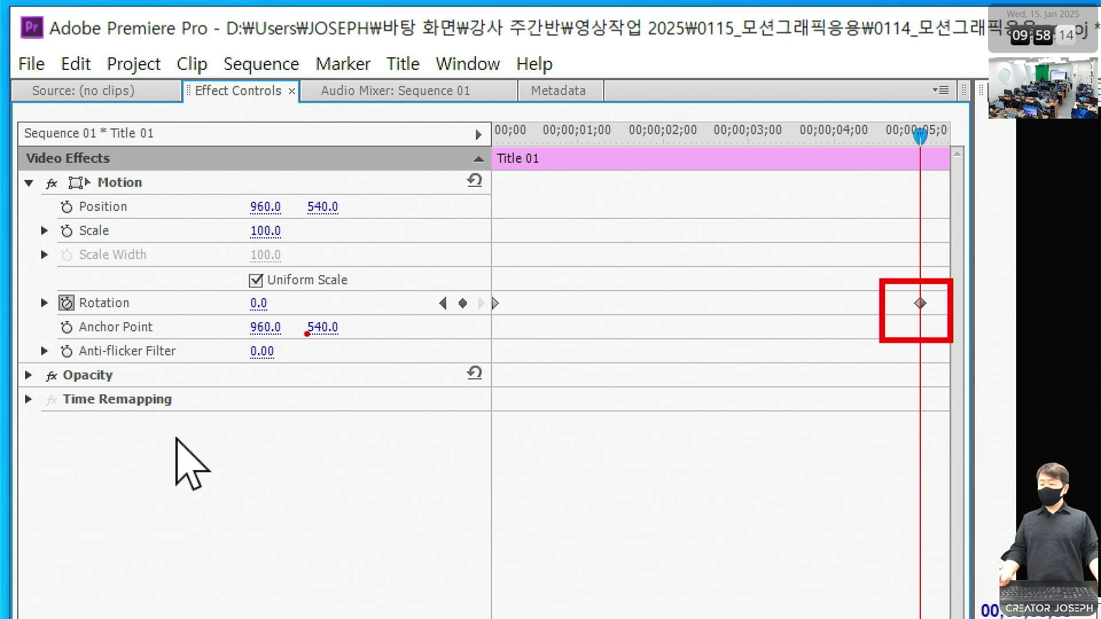
pyautogui.moveTo(245, 297)
pyautogui.mouseDown()
pyautogui.moveTo(280, 314)
pyautogui.moveTo(312, 306)
pyautogui.moveTo(322, 276)
pyautogui.mouseUp()
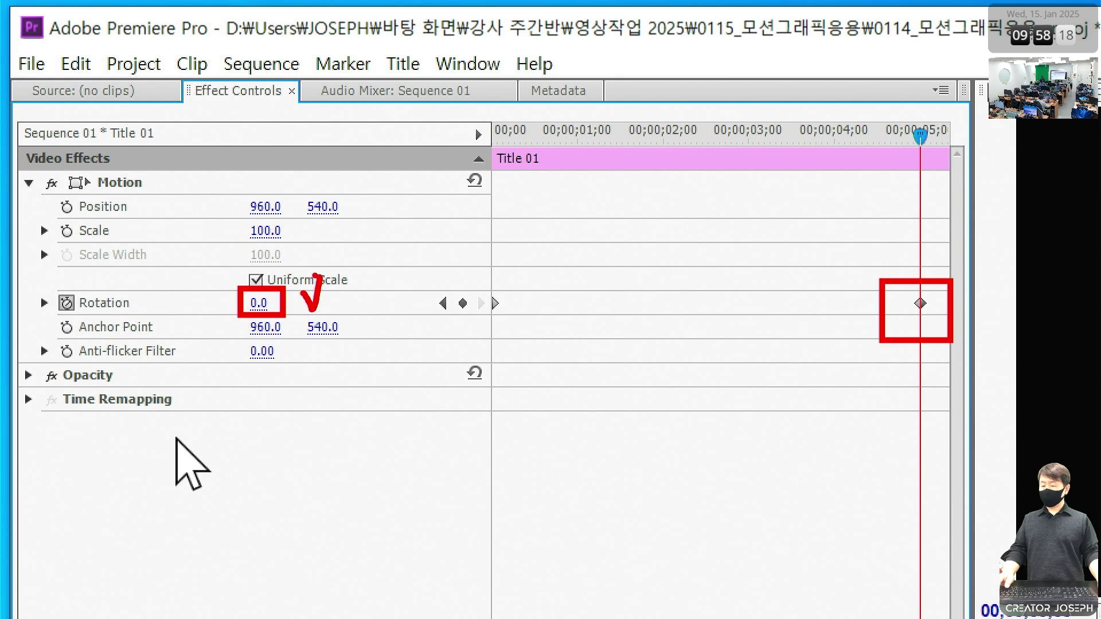
pyautogui.click(259, 304)
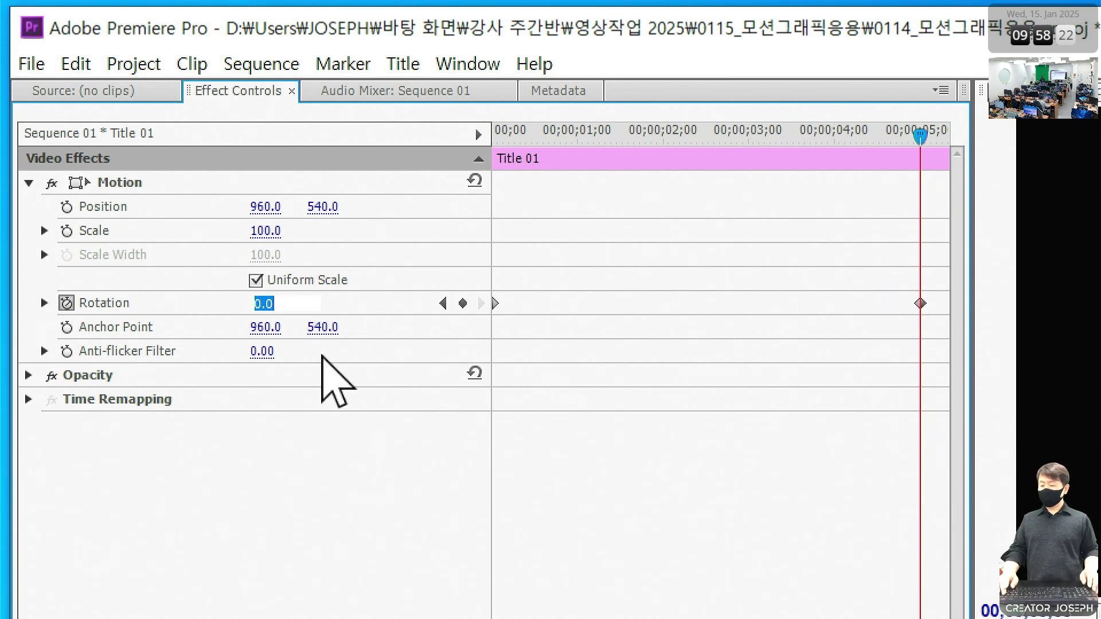
pyautogui.write('2x')
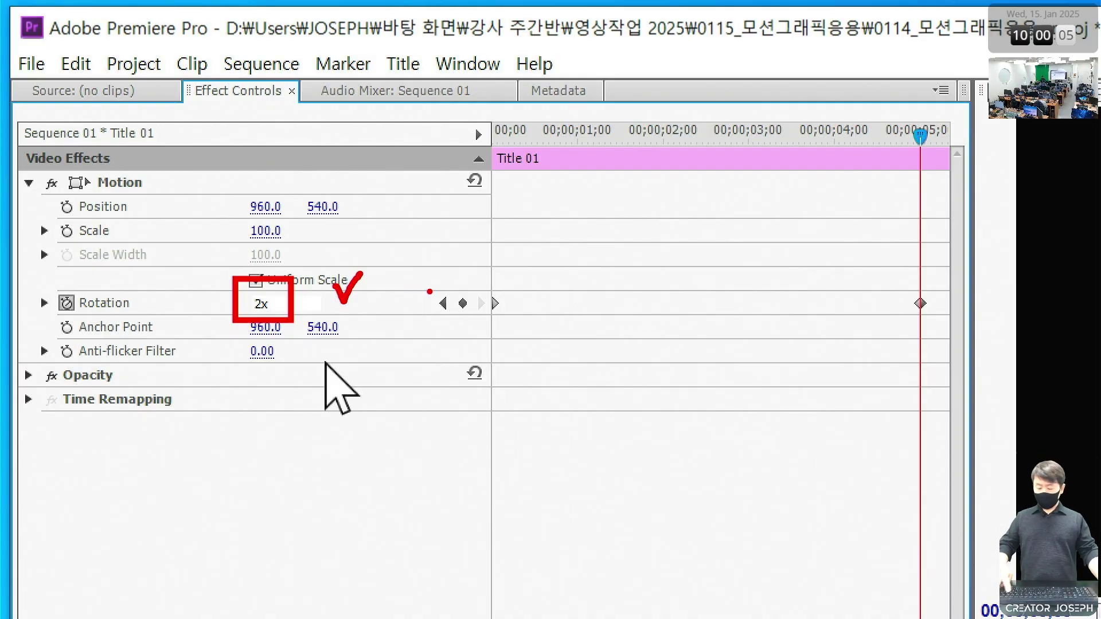
pyautogui.press('Return')
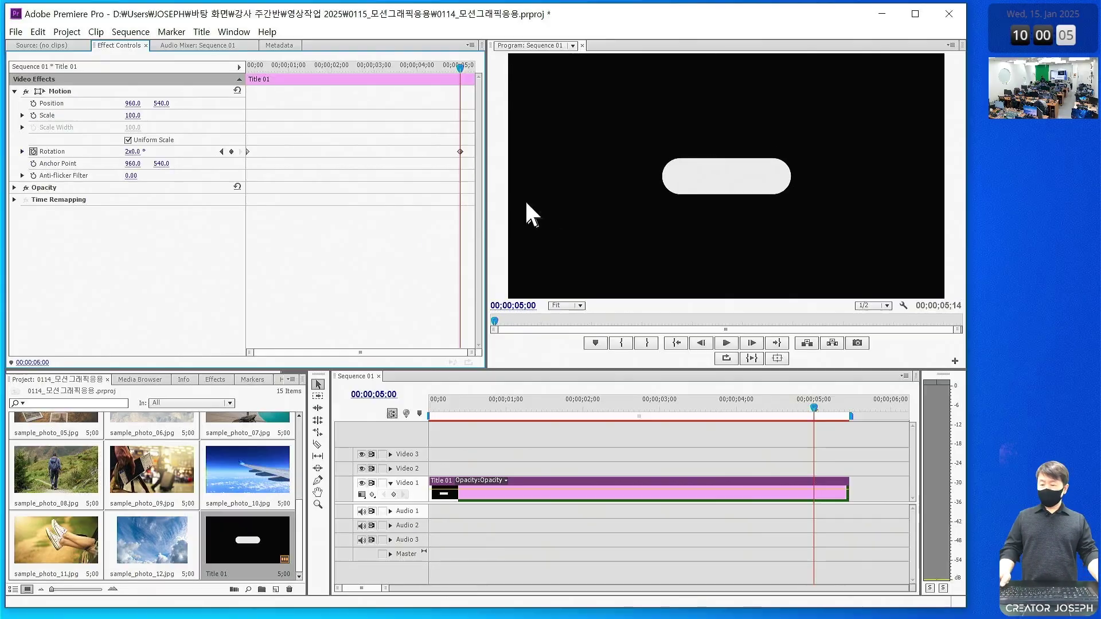
# Trim the end of the Title 01 clip back to 00;00;05;00 and play the sequence from its start
pyautogui.moveTo(849, 489); pyautogui.dragTo(814, 491)
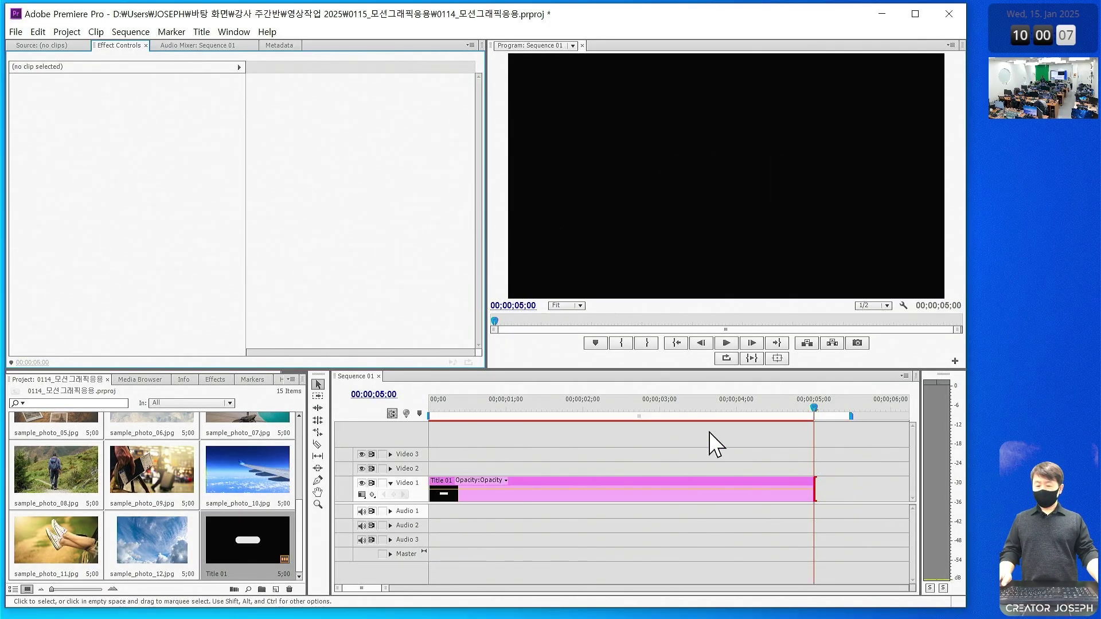
pyautogui.moveTo(647, 416); pyautogui.dragTo(438, 415)
pyautogui.press('Home')
pyautogui.press('space')
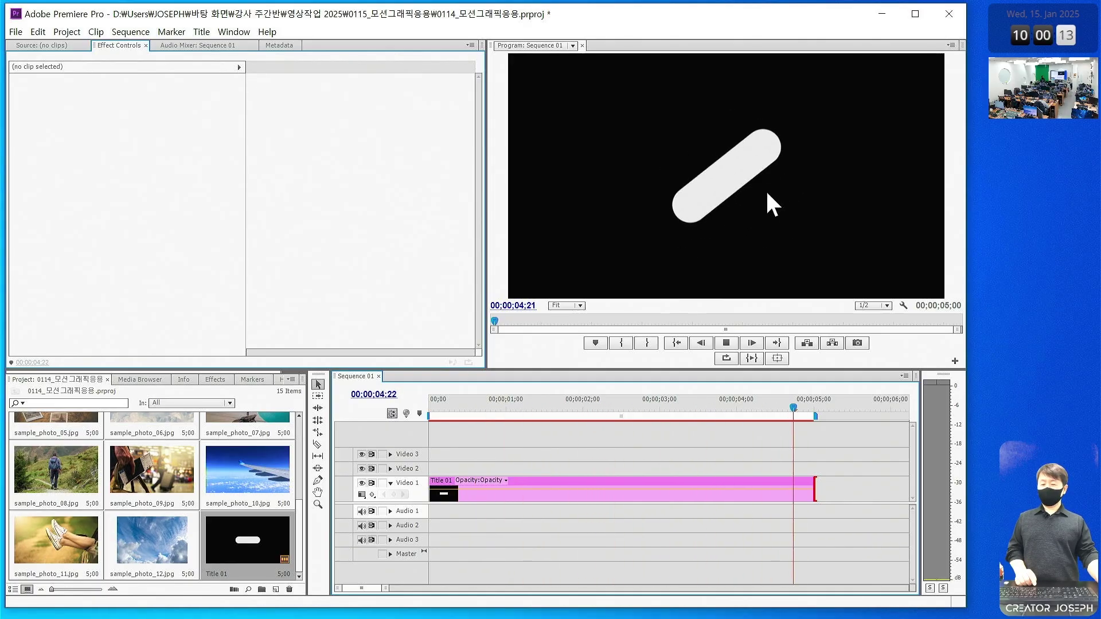
# Return the playhead to 00;00;00;00 and replay the rotation animation of the rounded rectangle
pyautogui.moveTo(604, 407); pyautogui.dragTo(418, 418)
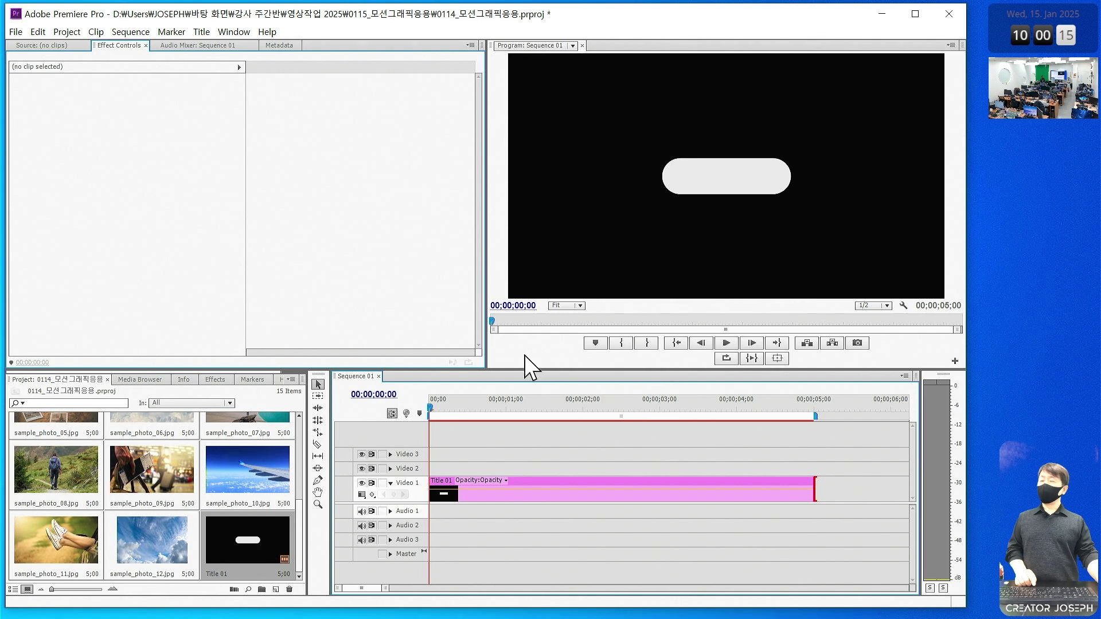
pyautogui.moveTo(683, 181)
pyautogui.mouseDown()
pyautogui.moveTo(721, 138)
pyautogui.moveTo(804, 180)
pyautogui.moveTo(731, 239)
pyautogui.moveTo(668, 198)
pyautogui.moveTo(699, 135)
pyautogui.moveTo(810, 181)
pyautogui.moveTo(802, 226)
pyautogui.mouseUp()
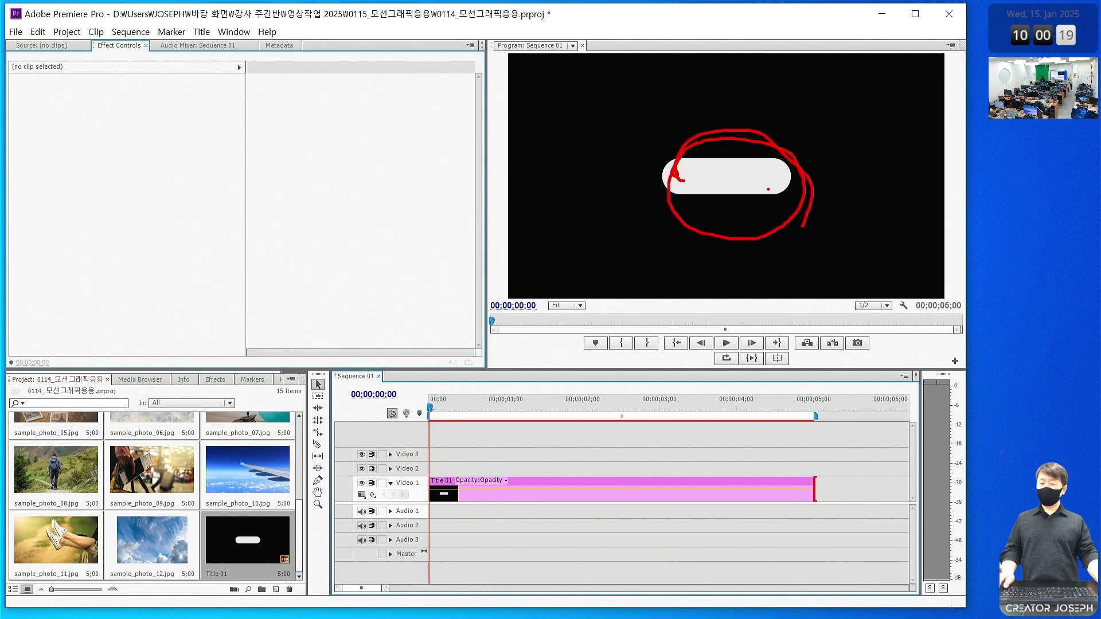
pyautogui.moveTo(665, 177); pyautogui.dragTo(807, 177)
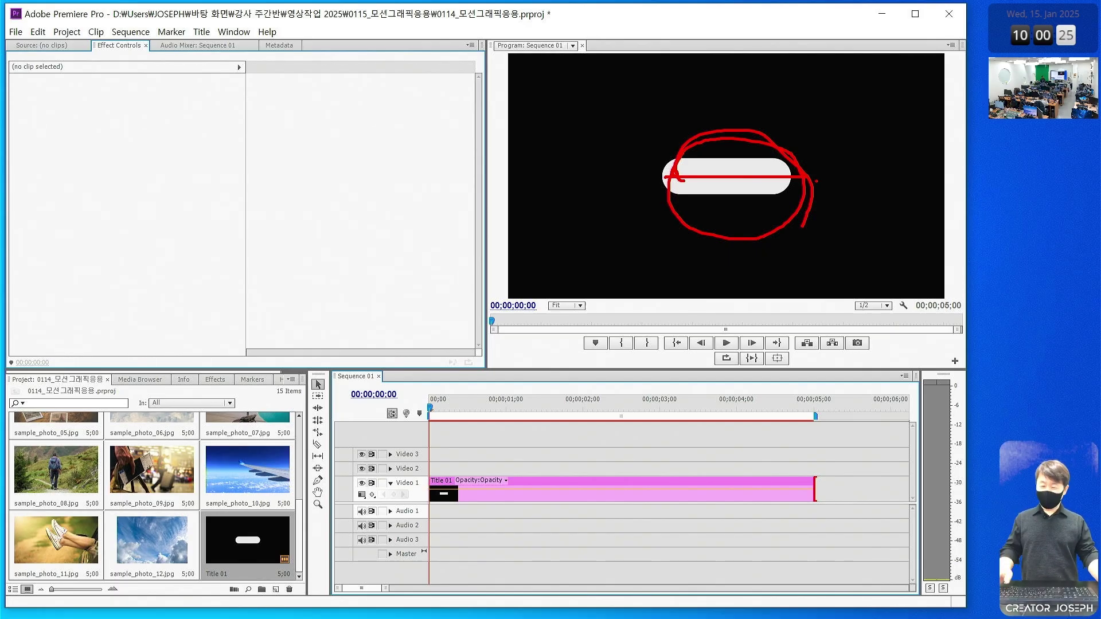
pyautogui.press('Escape')
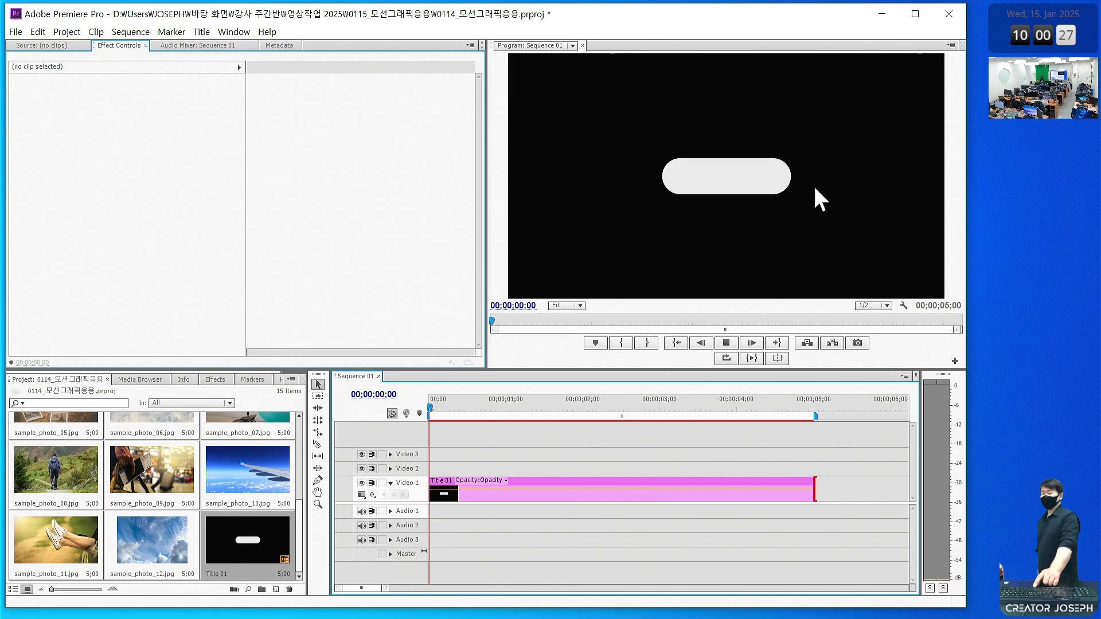
pyautogui.press('space')
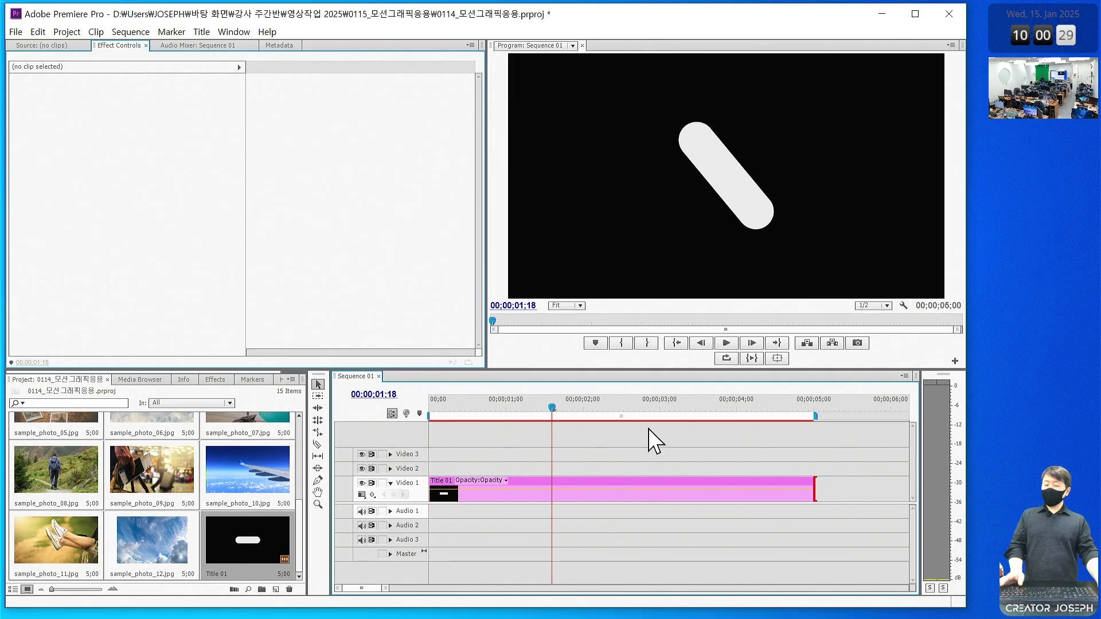
# Select the Title 01 clip and try Rotation values of 360 and 720 at 00;00;01;18
pyautogui.click(614, 494)
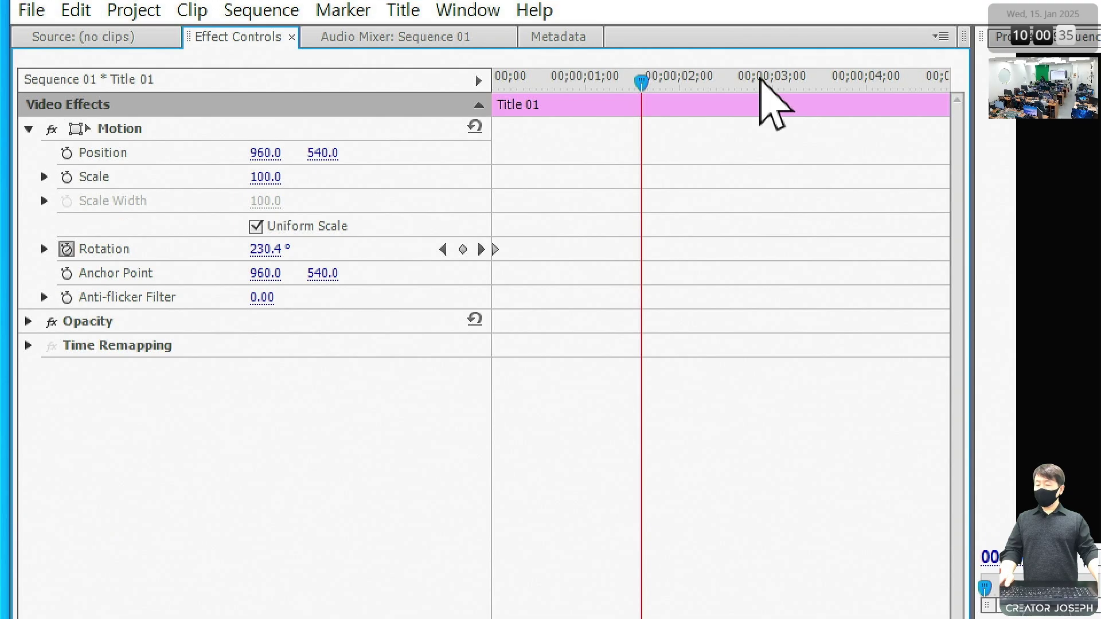
pyautogui.click(285, 204)
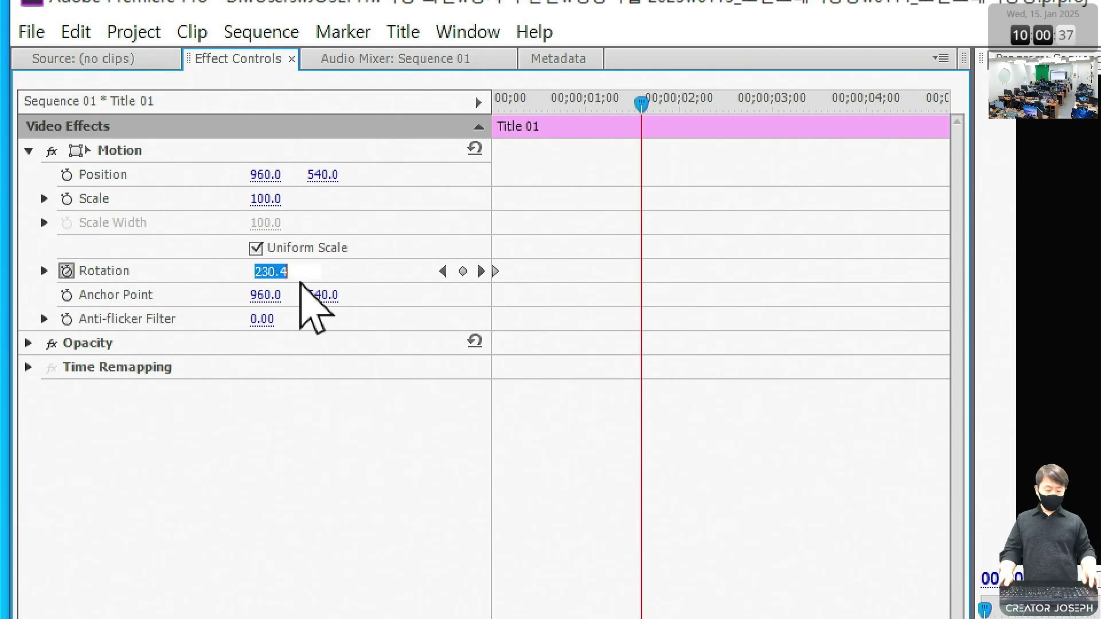
pyautogui.write('360')
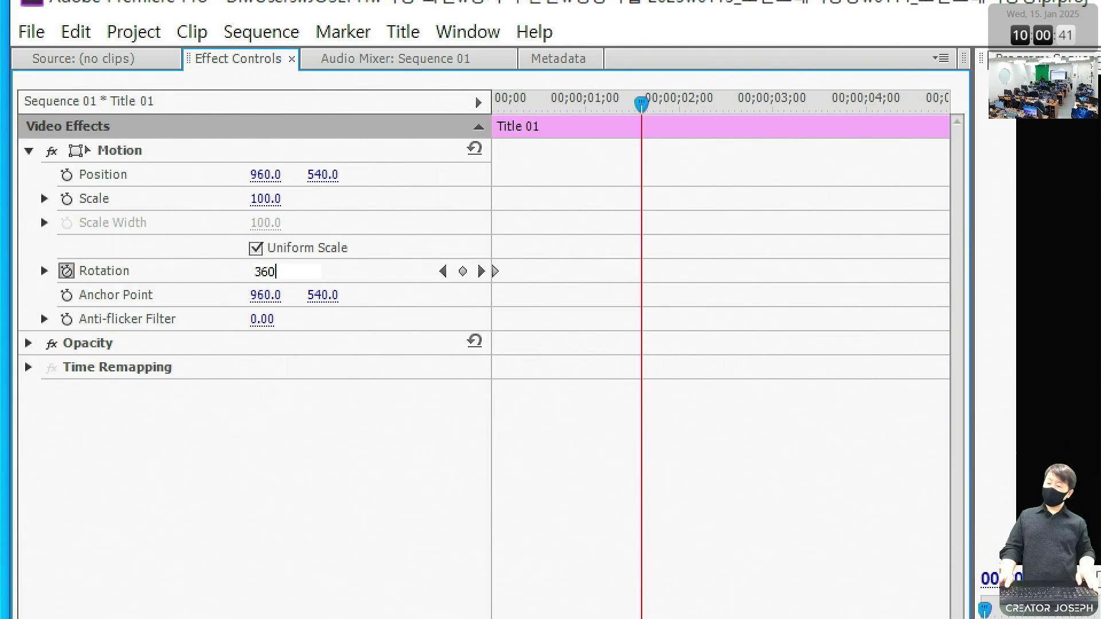
pyautogui.press('Return')
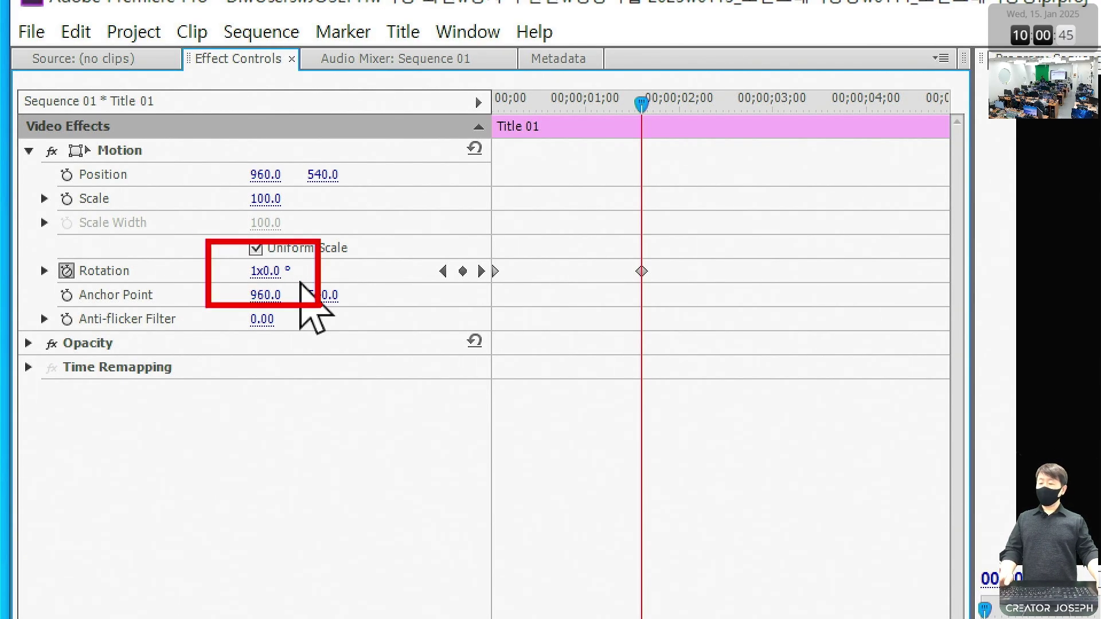
pyautogui.click(278, 270)
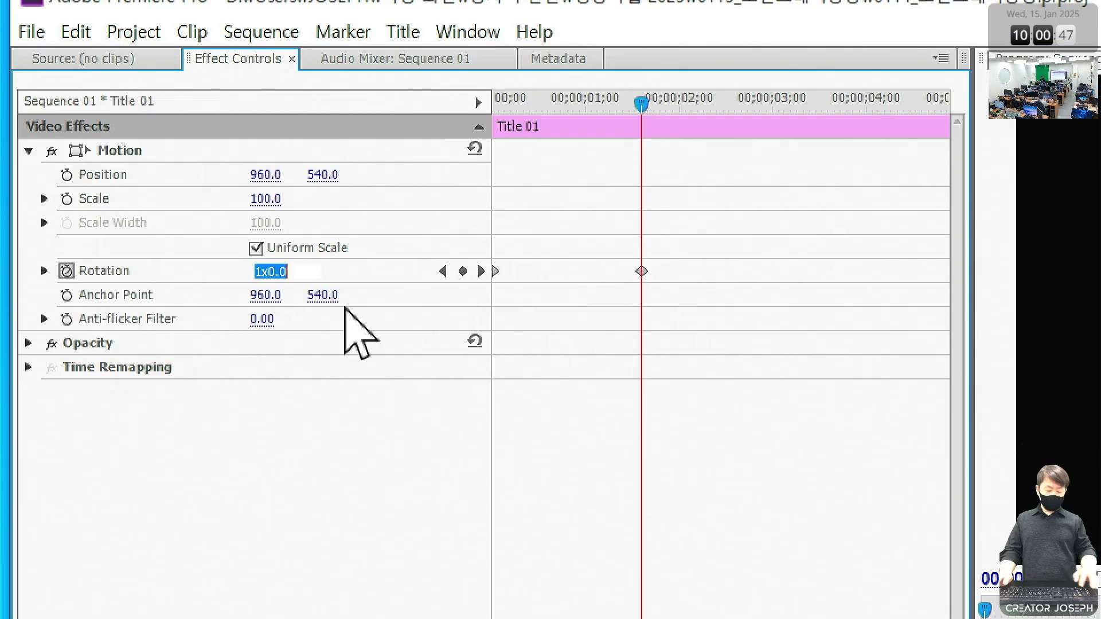
pyautogui.write('720')
pyautogui.press('Return')
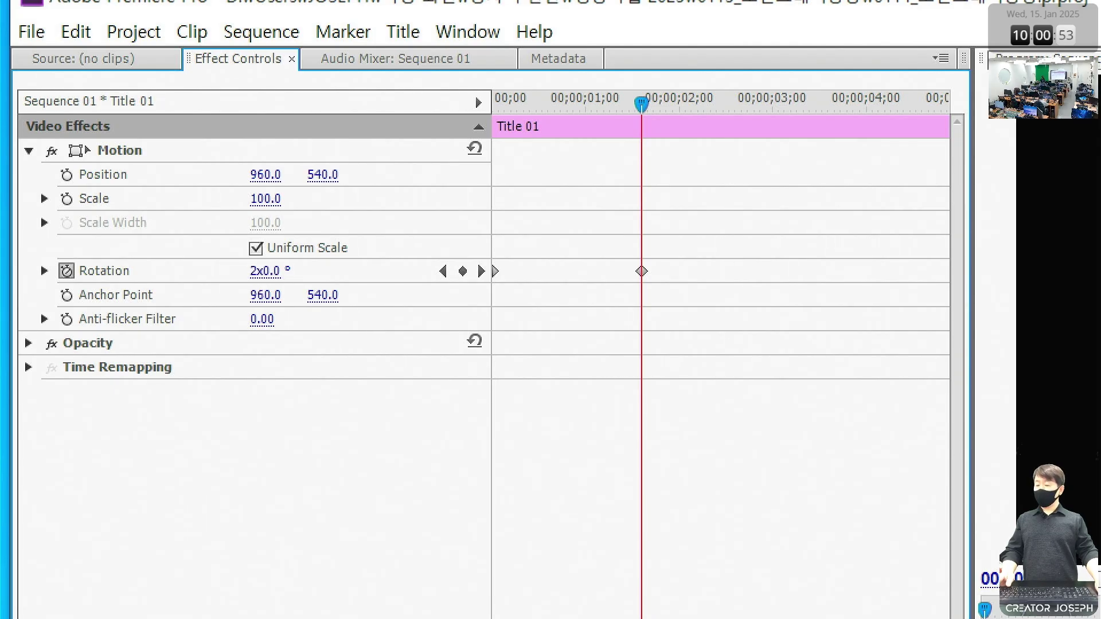
# Set the middle Rotation keyframe to 360 and delete that keyframe
pyautogui.click(265, 271)
pyautogui.write('360')
pyautogui.press('Return')
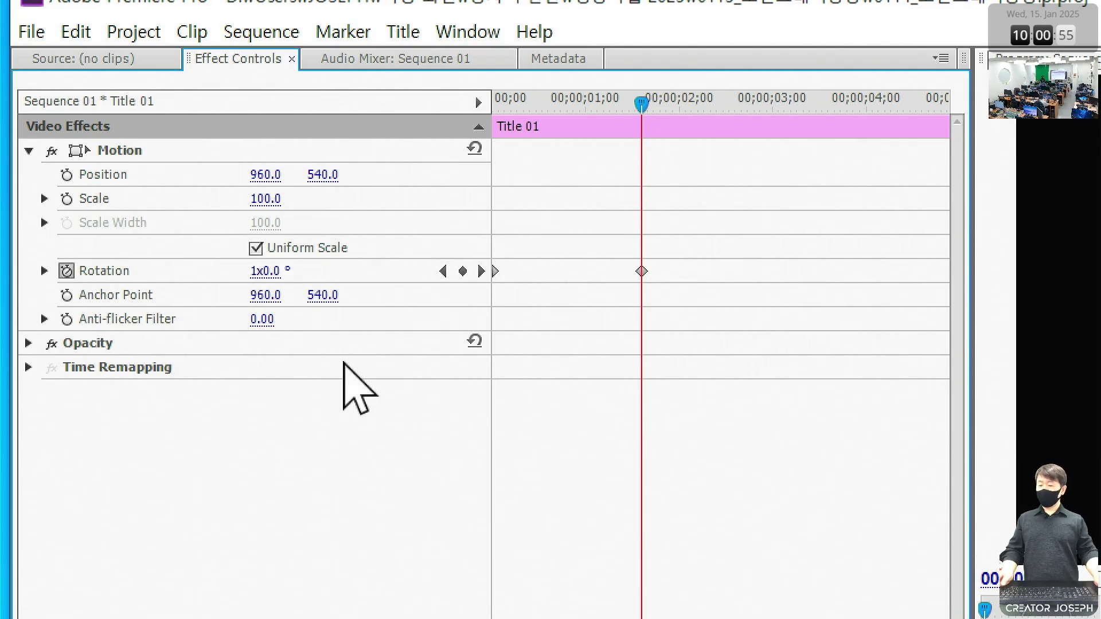
pyautogui.click(642, 271)
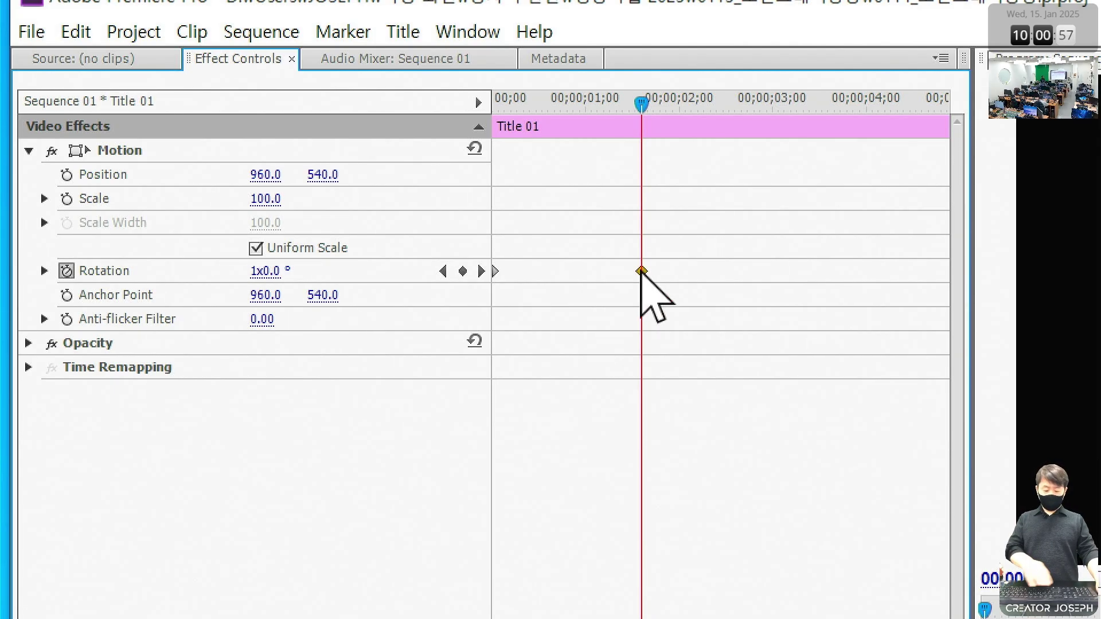
pyautogui.press('Delete')
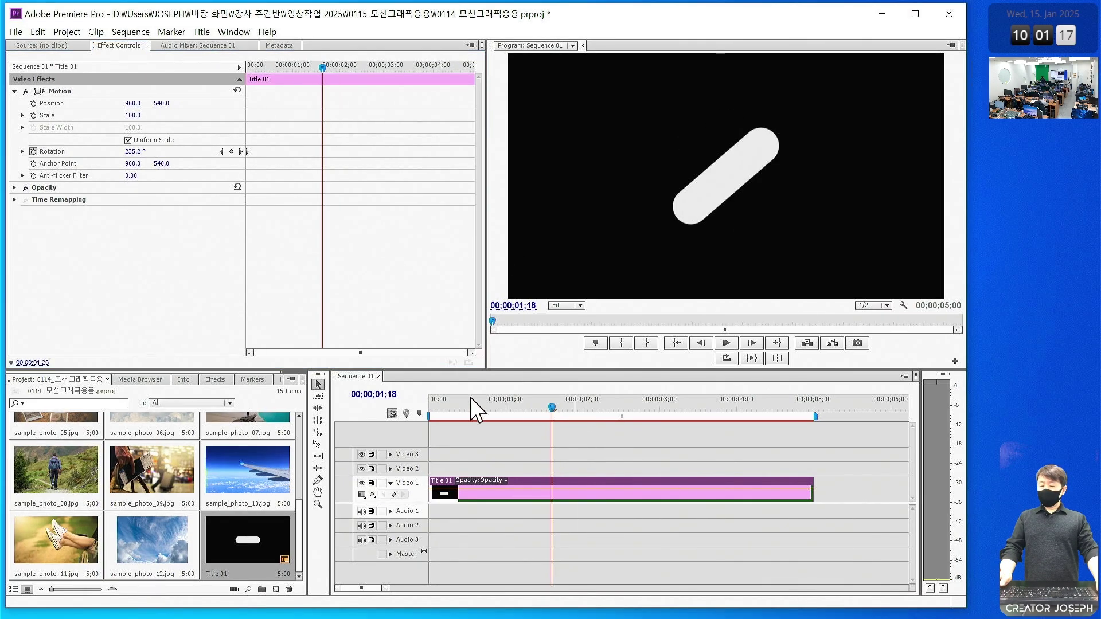
# Create a new sequence named Sequence 02 from the custom HD 1080p 29.97 preset
pyautogui.moveTo(509, 409); pyautogui.dragTo(504, 408)
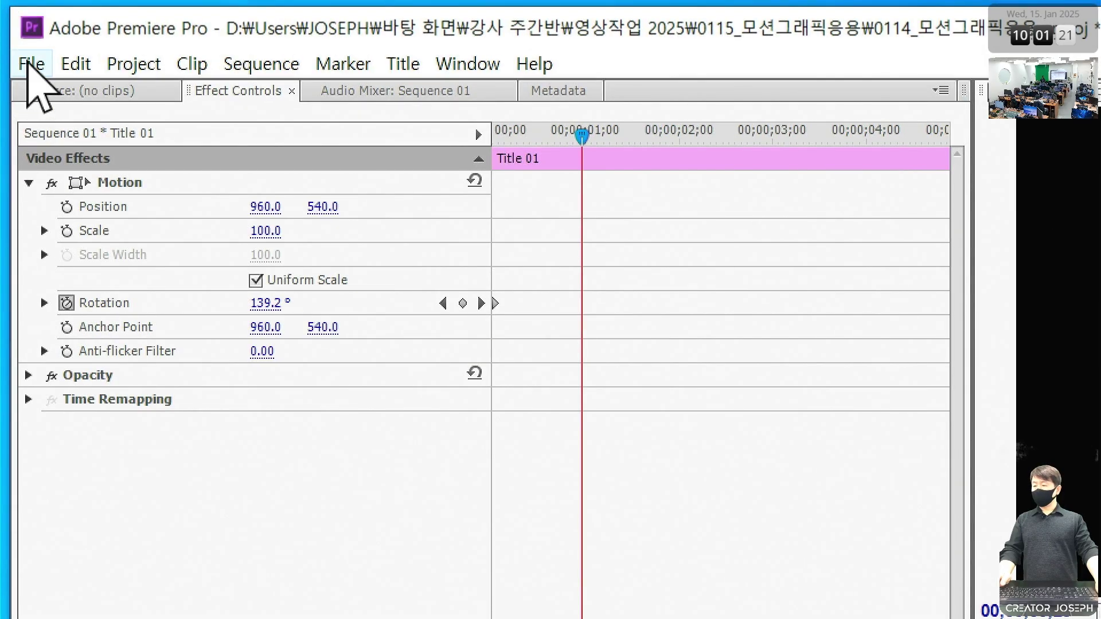
pyautogui.click(37, 33)
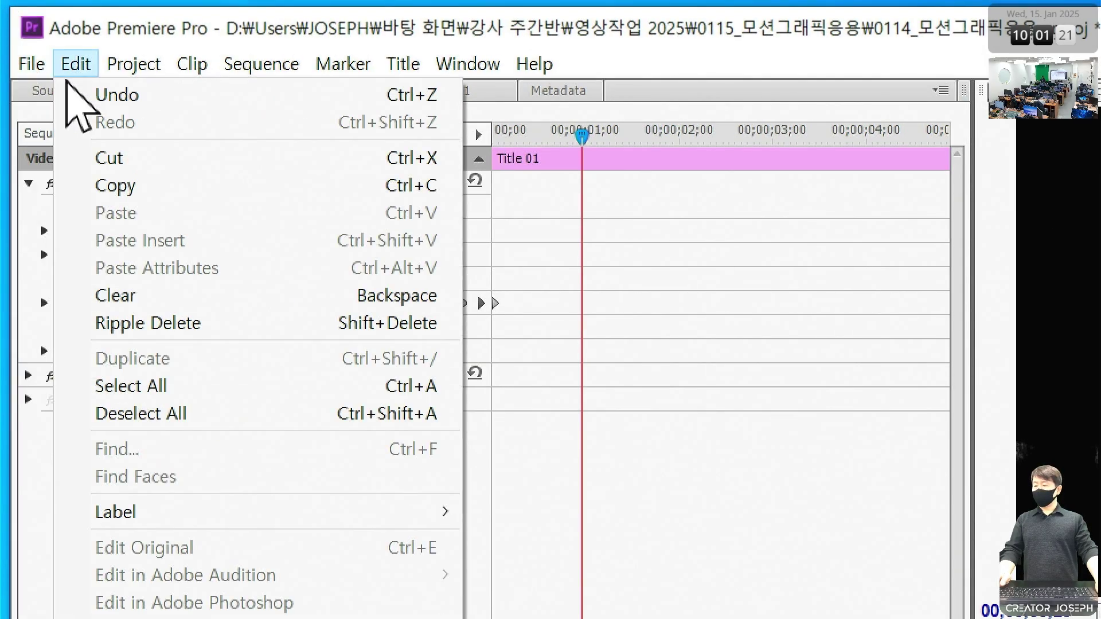
pyautogui.moveTo(24, 61)
pyautogui.moveTo(40, 96)
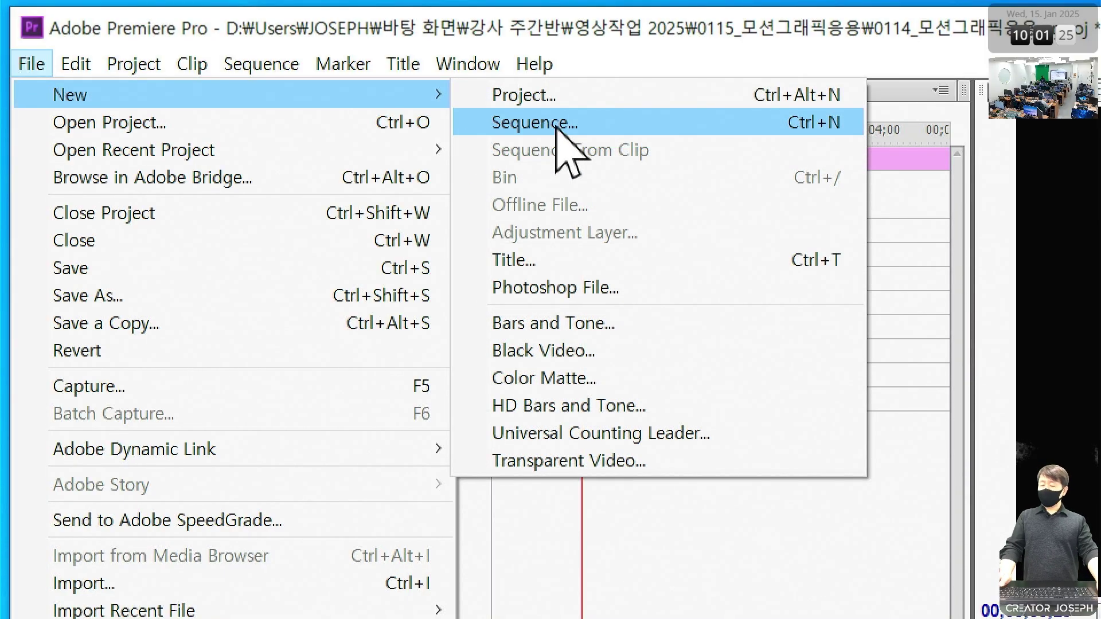
pyautogui.click(556, 124)
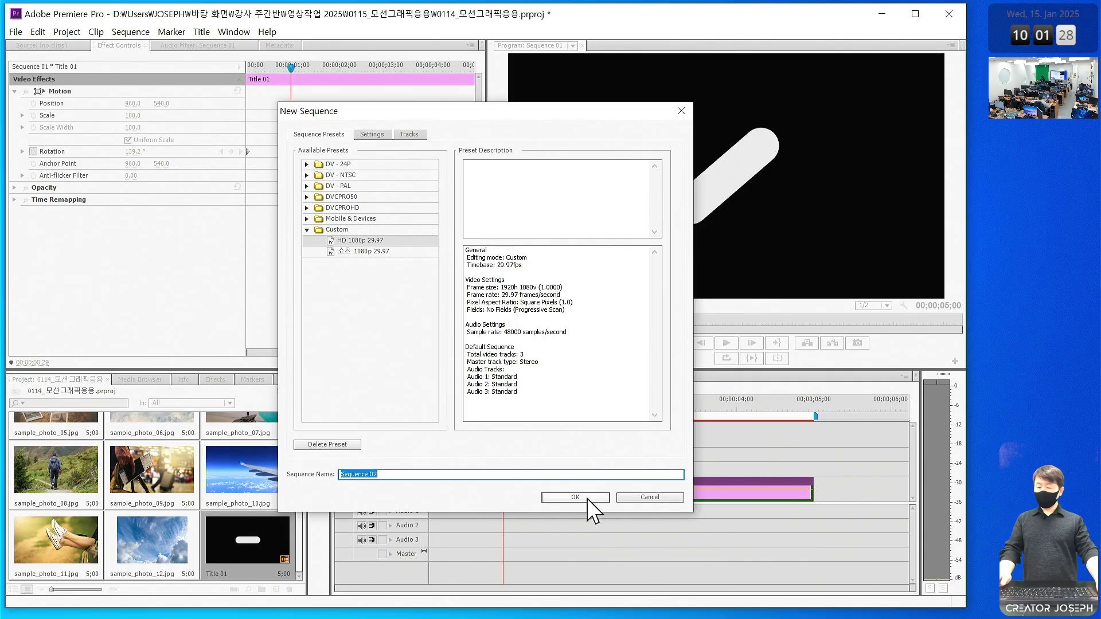
pyautogui.click(587, 497)
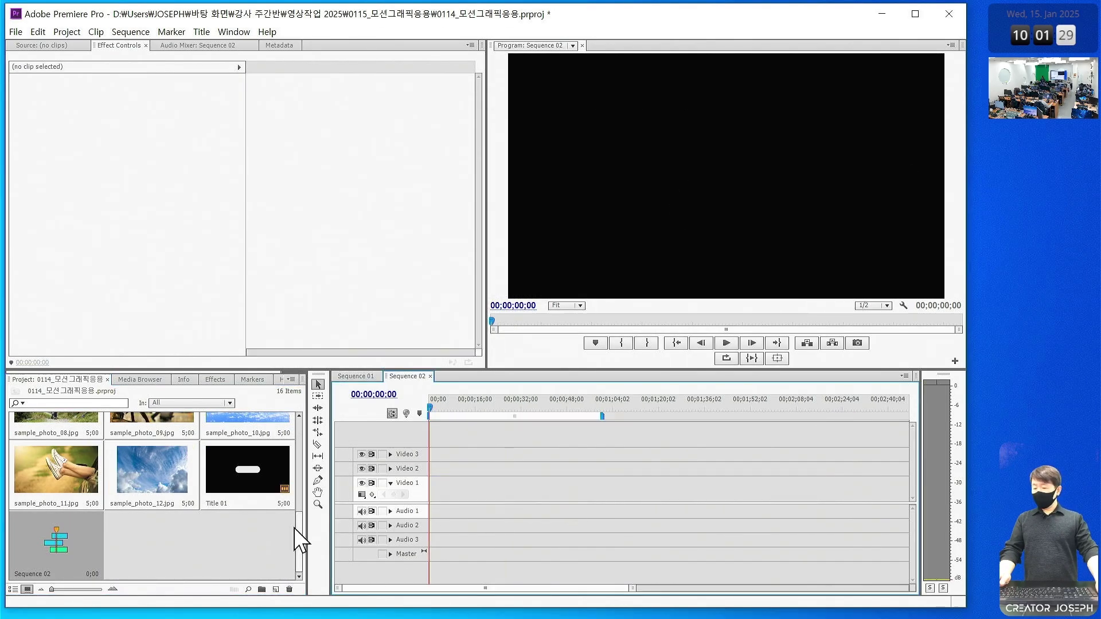
# Place sample_photo_07.jpg at the start of the Video 1 track in Sequence 02
pyautogui.scroll(3, 234, 559)
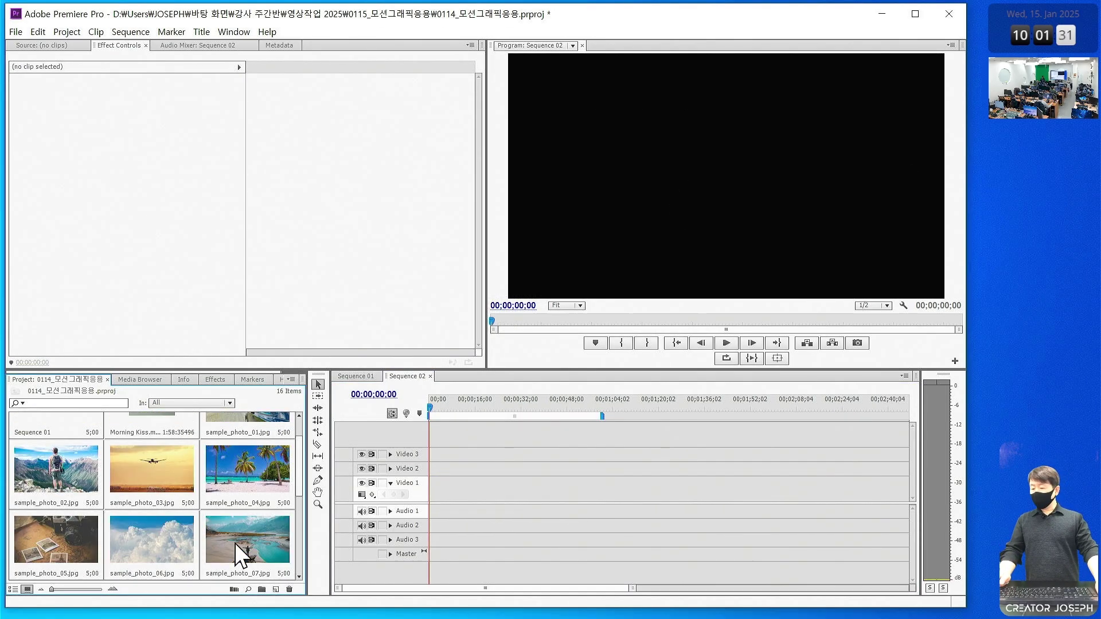
pyautogui.click(265, 540)
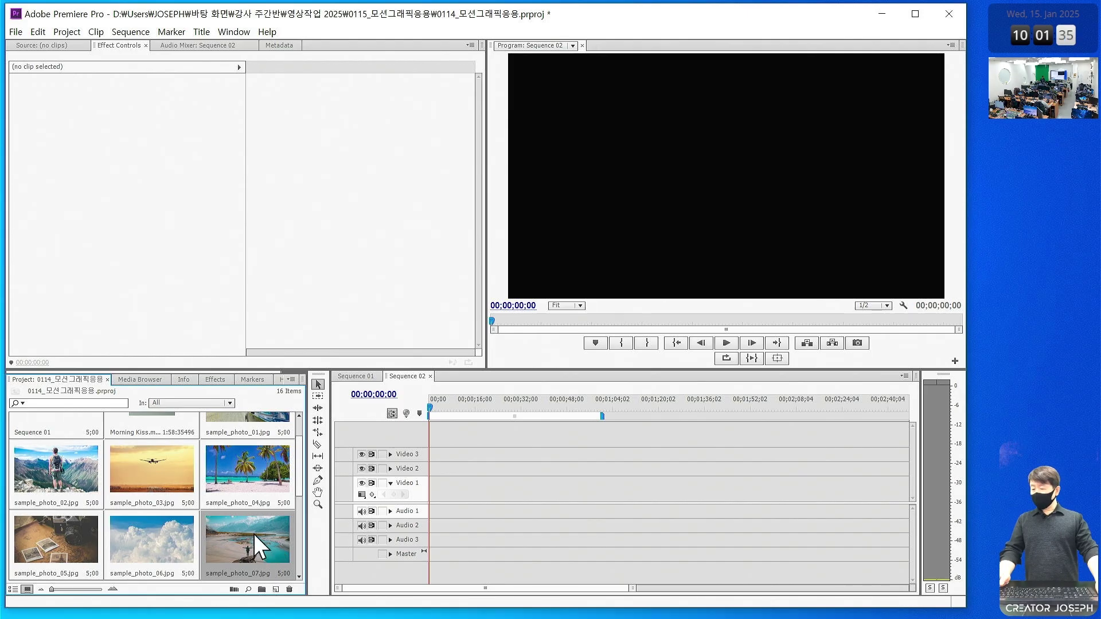
pyautogui.scroll(-3, 254, 534)
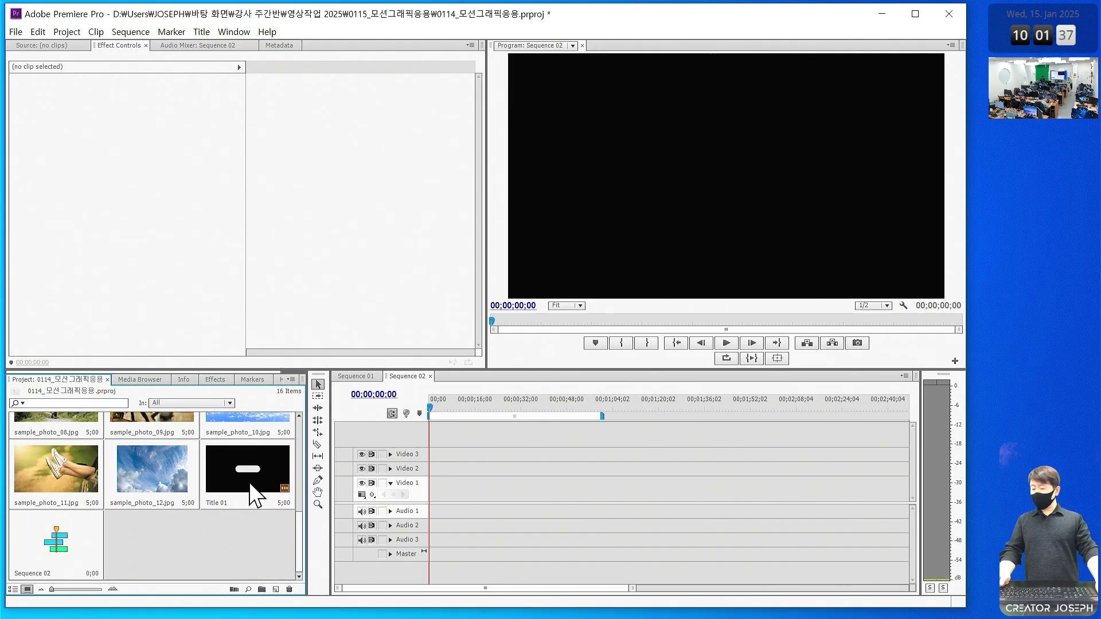
pyautogui.scroll(4, 255, 493)
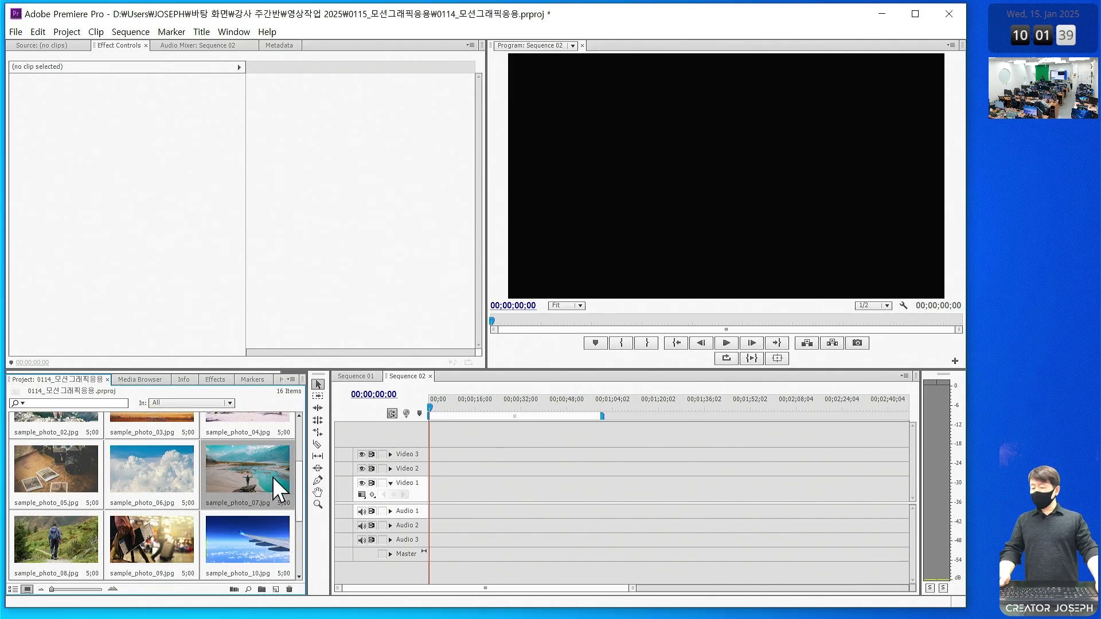
pyautogui.moveTo(259, 471); pyautogui.dragTo(433, 491)
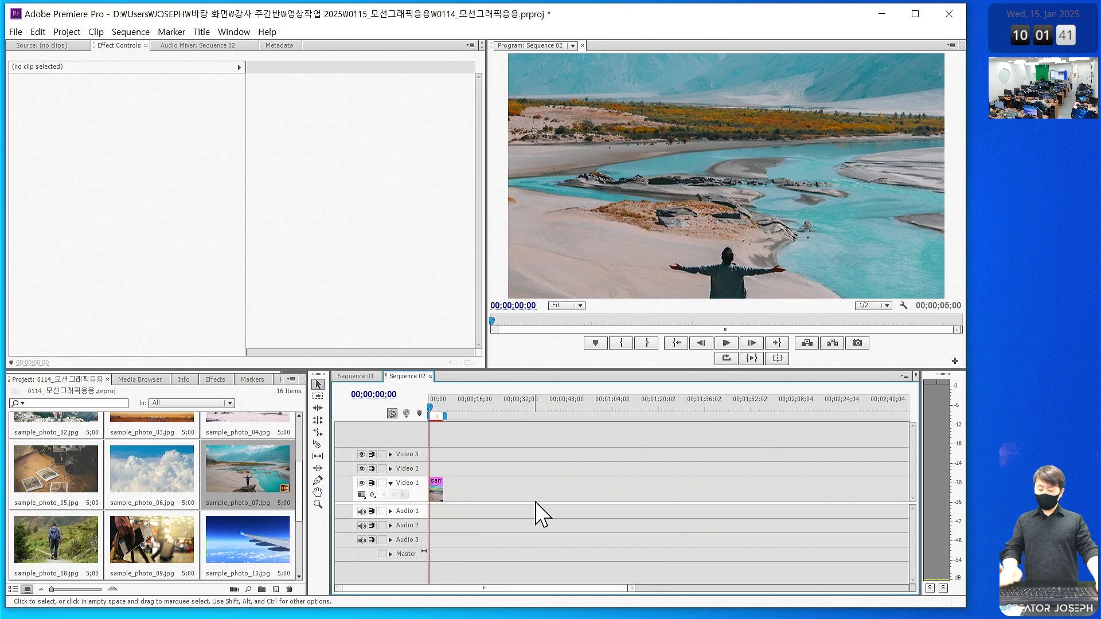
pyautogui.press('\\')
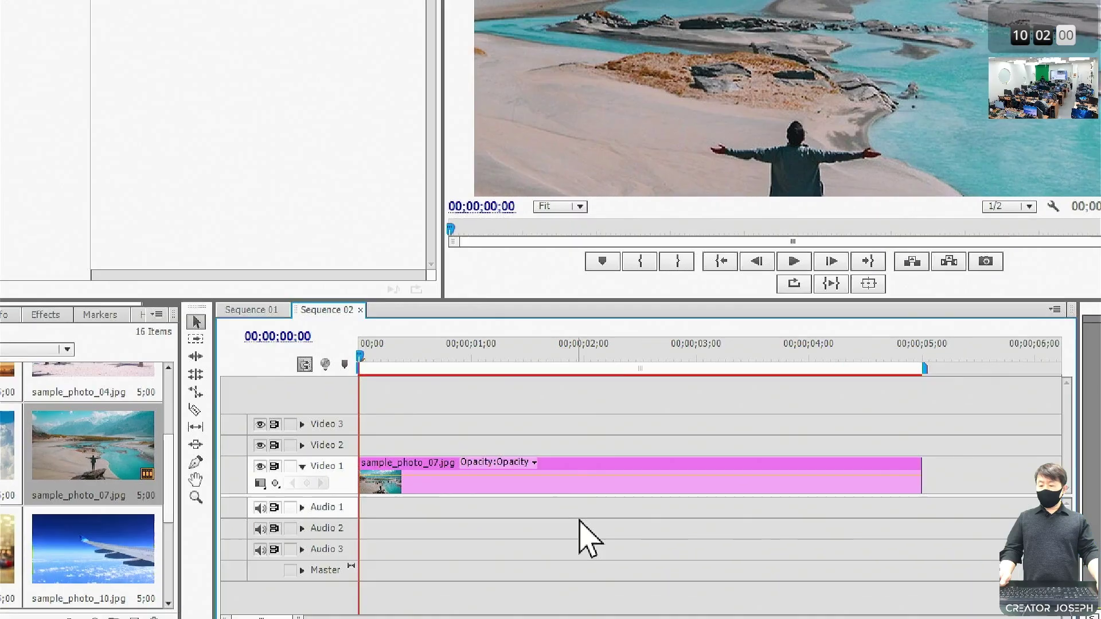
# Apply Scale to Frame Size to the sample_photo_07.jpg clip on Video 1
pyautogui.click(578, 482)
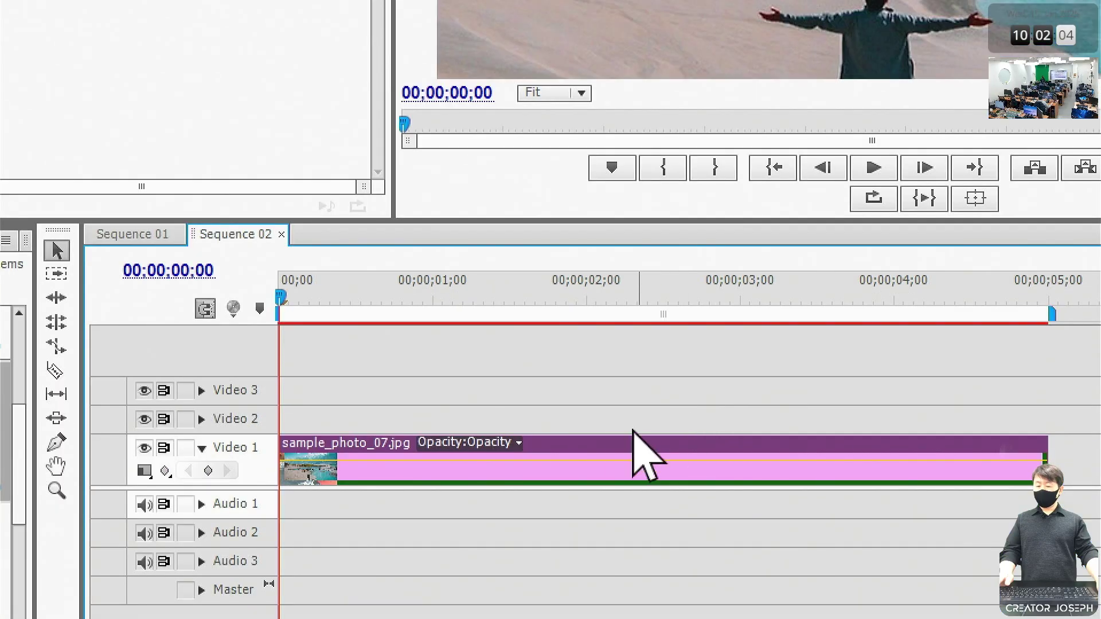
pyautogui.rightClick(583, 472)
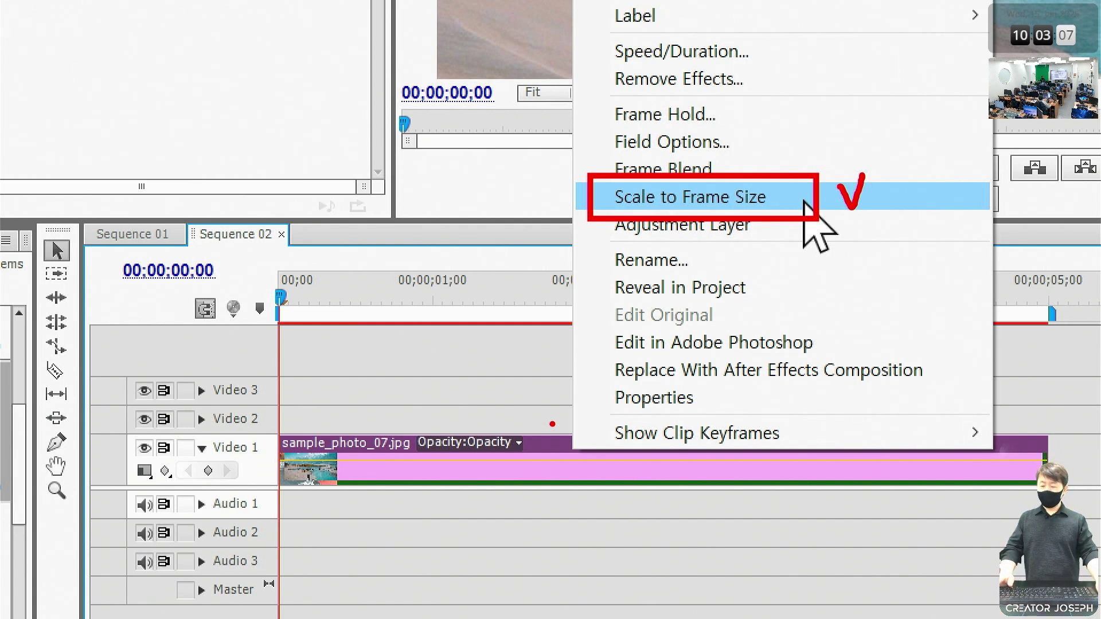
pyautogui.click(803, 198)
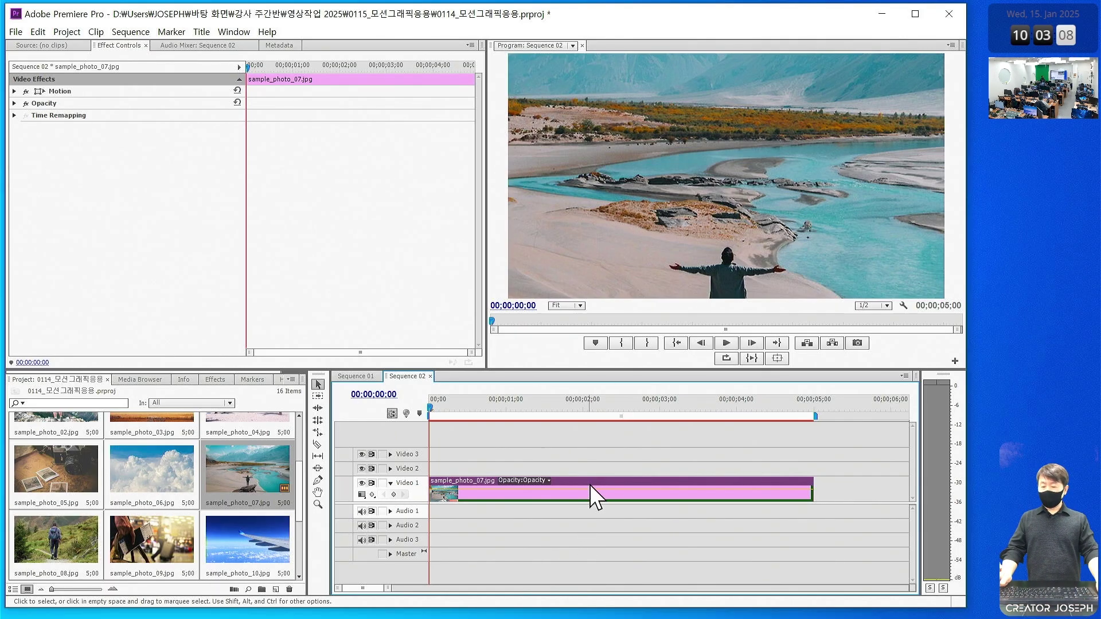
pyautogui.rightClick(590, 484)
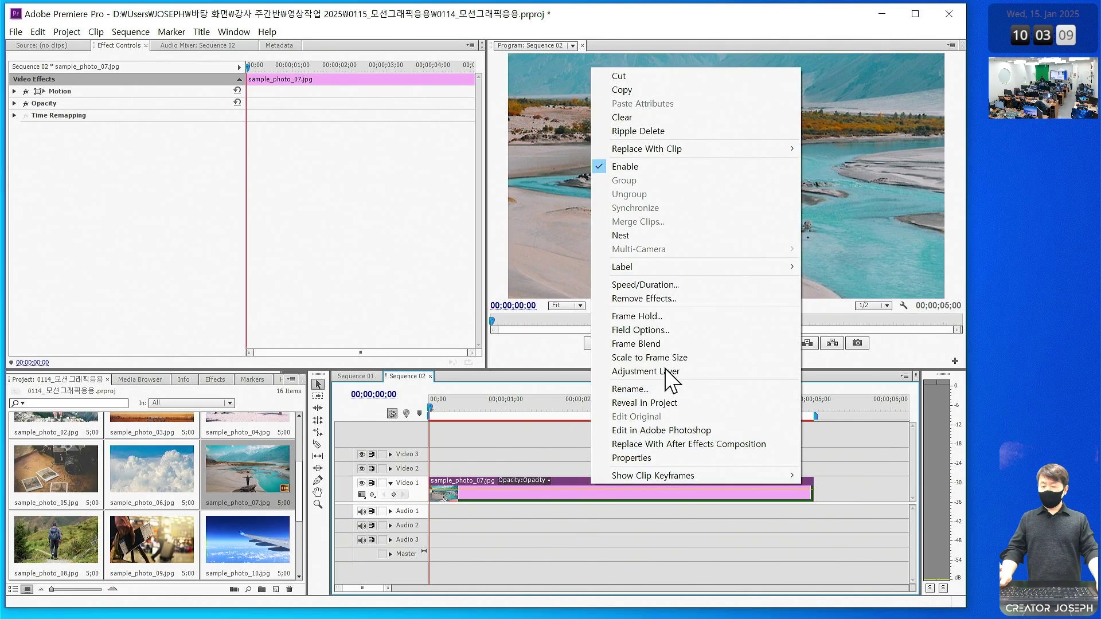
pyautogui.click(665, 362)
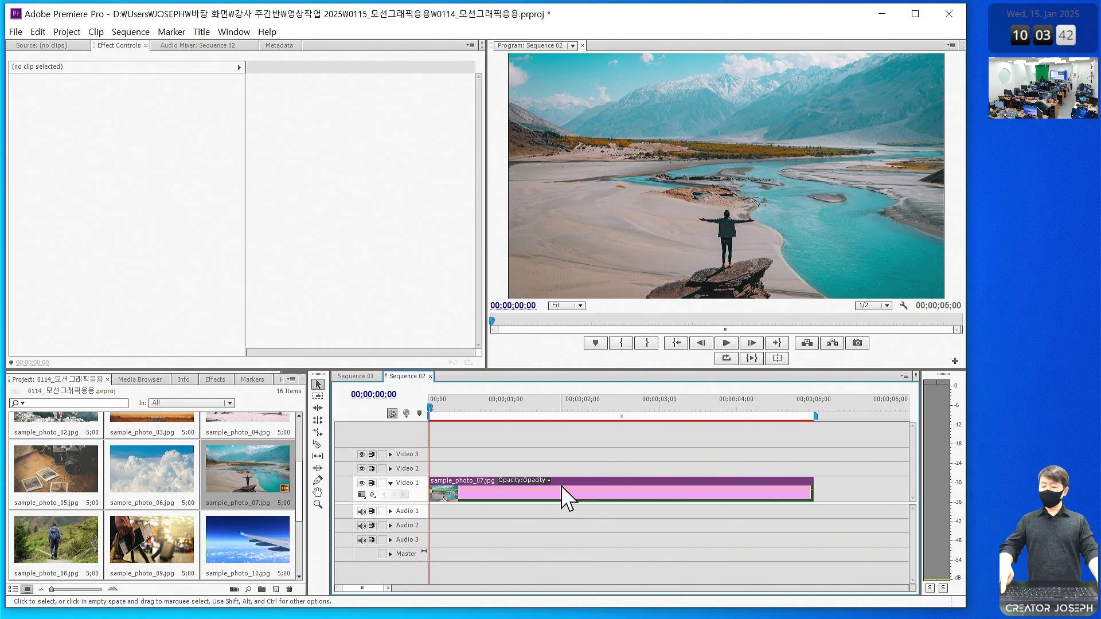
# Turn on Rotation keyframing for the sample_photo_07.jpg clip at 00;00;00;00 and set that keyframe to -4°
pyautogui.click(561, 486)
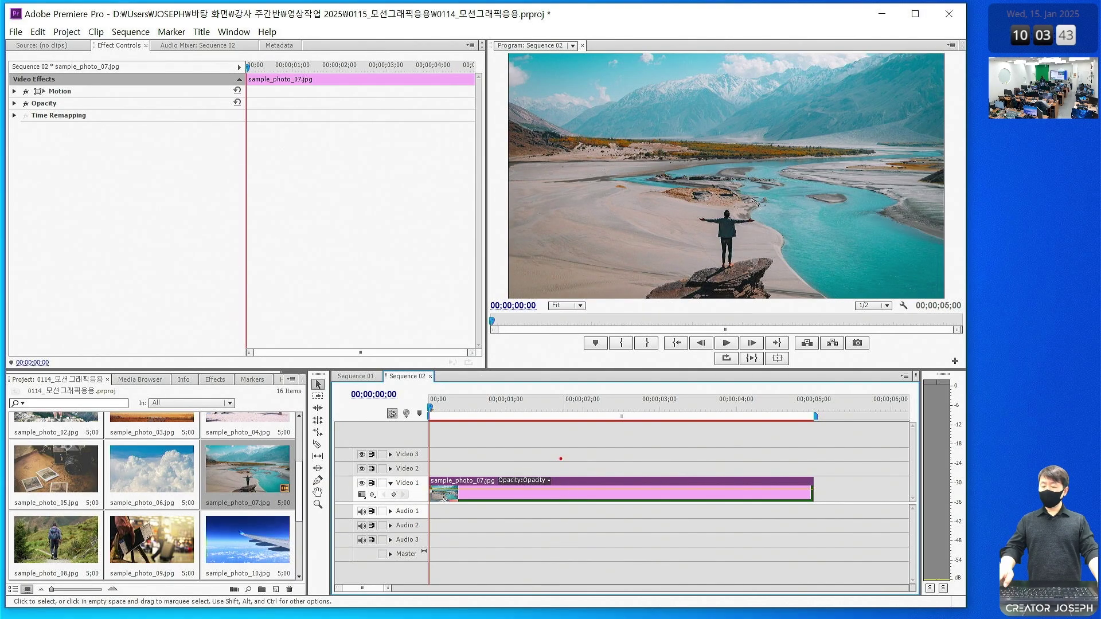
pyautogui.moveTo(559, 458)
pyautogui.mouseDown()
pyautogui.moveTo(578, 492)
pyautogui.moveTo(602, 449)
pyautogui.mouseUp()
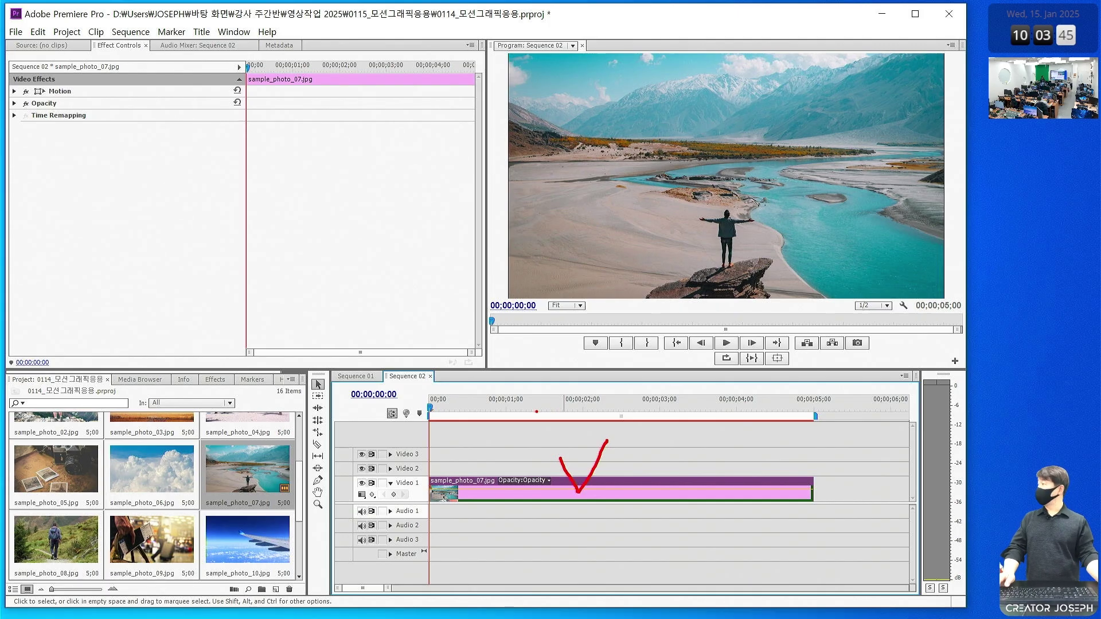
pyautogui.press('Escape')
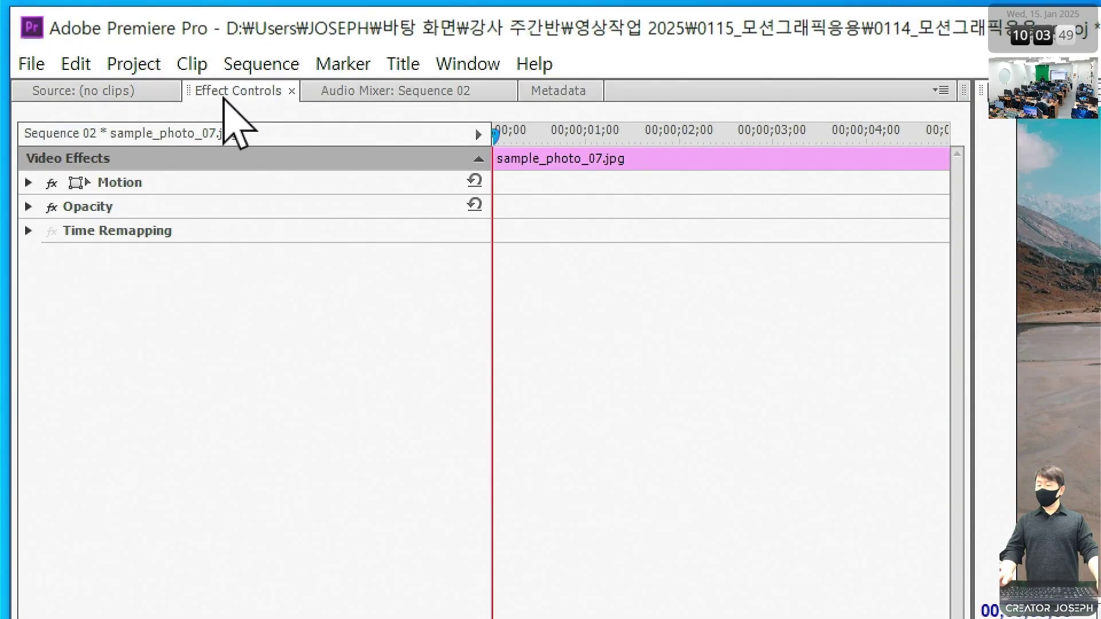
pyautogui.click(78, 112)
pyautogui.click(29, 184)
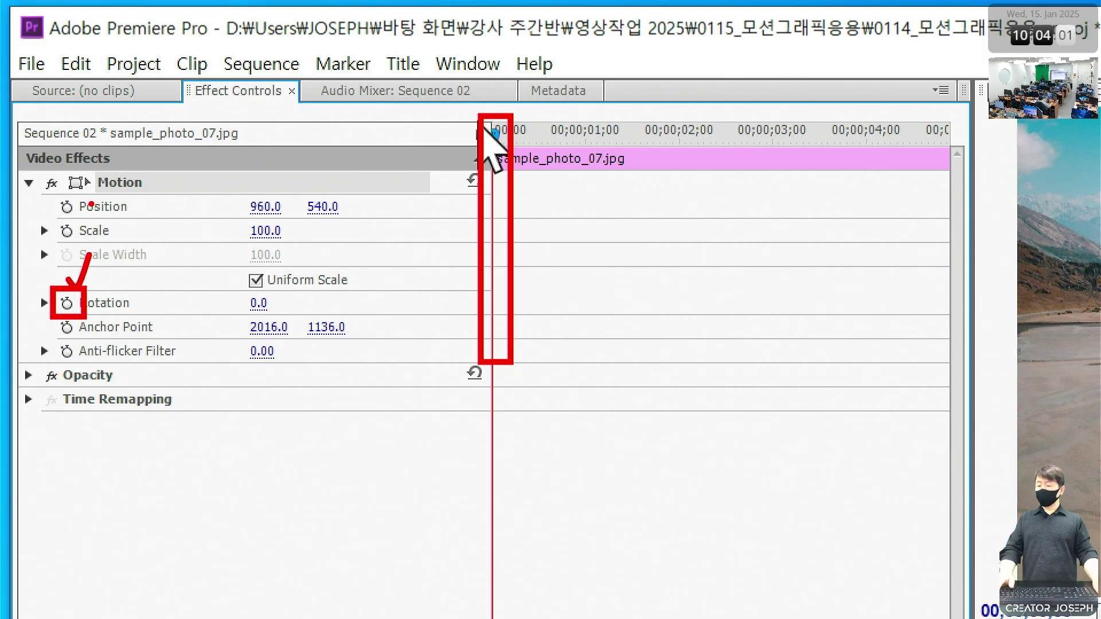
pyautogui.click(67, 304)
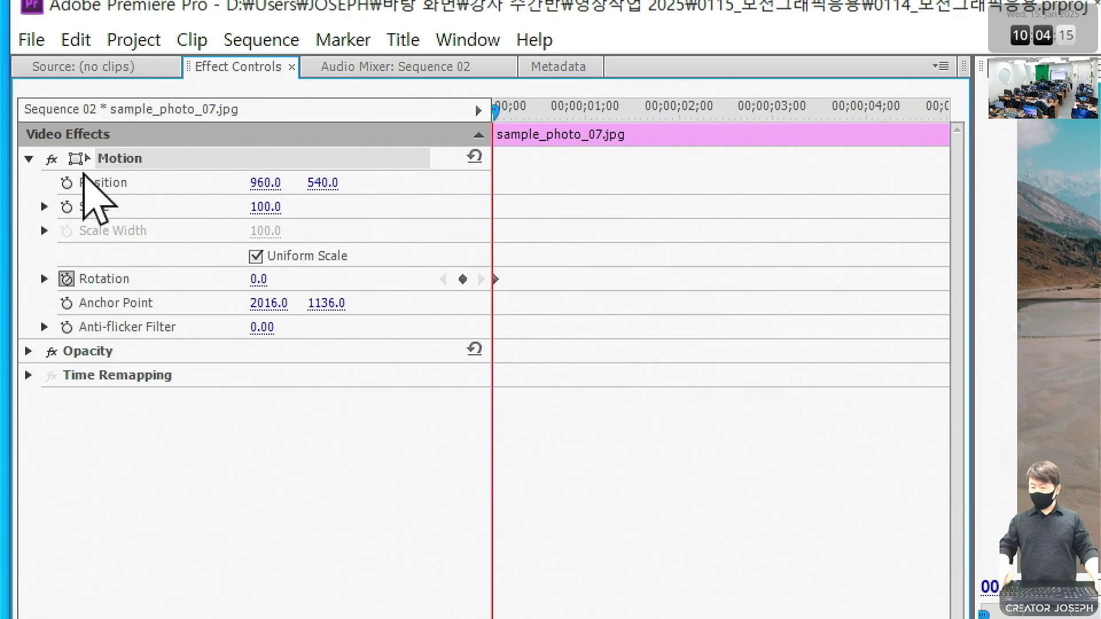
pyautogui.click(259, 279)
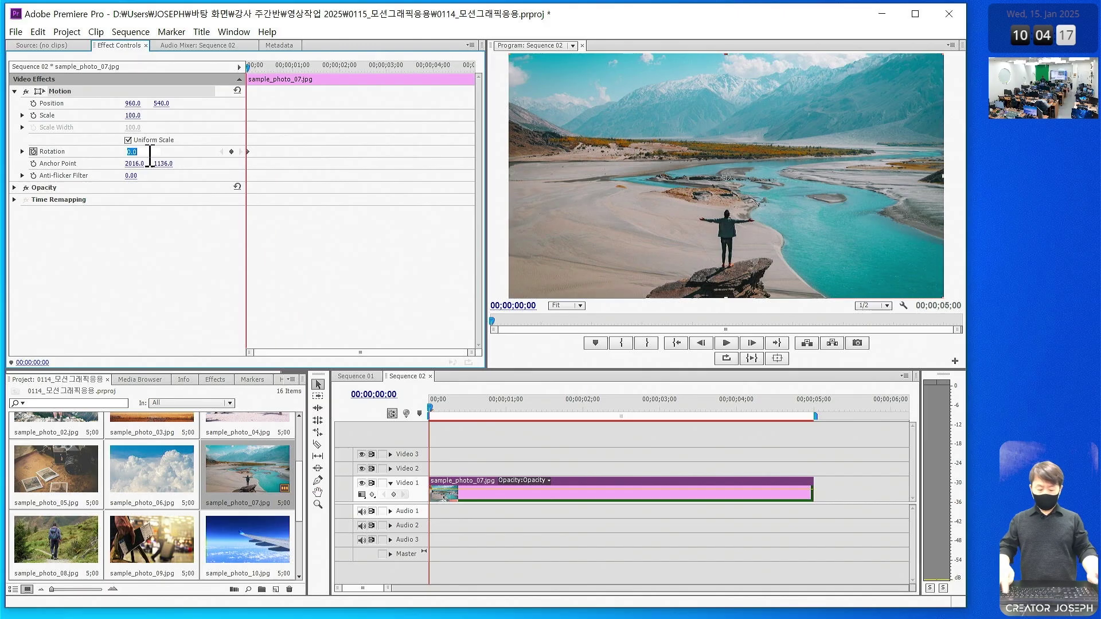
pyautogui.write('-4')
pyautogui.press('Return')
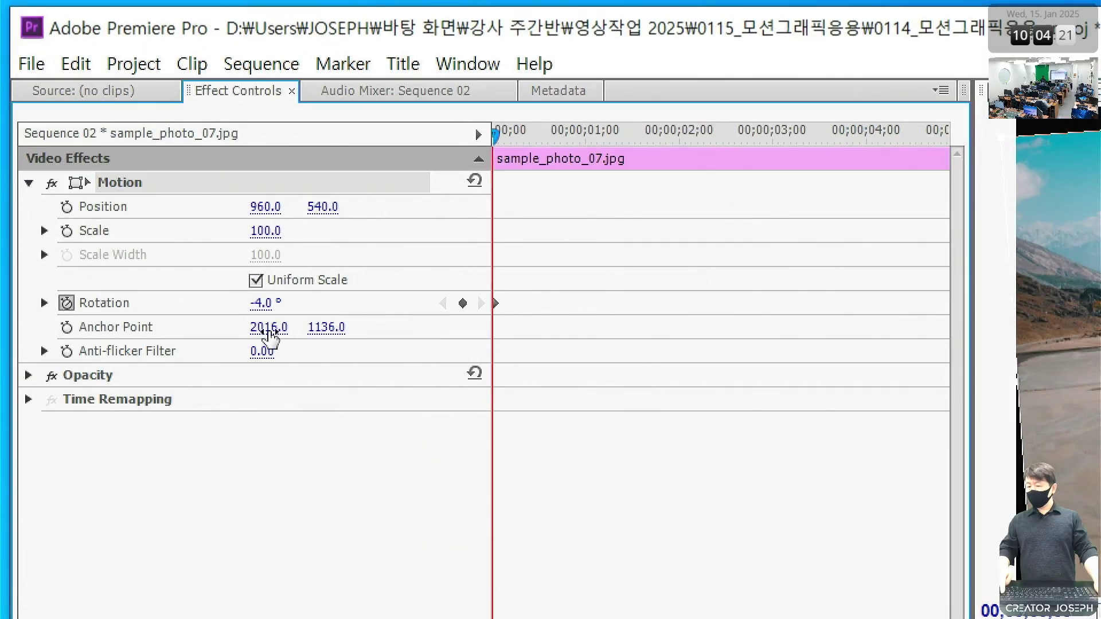
pyautogui.moveTo(482, 280); pyautogui.dragTo(508, 328)
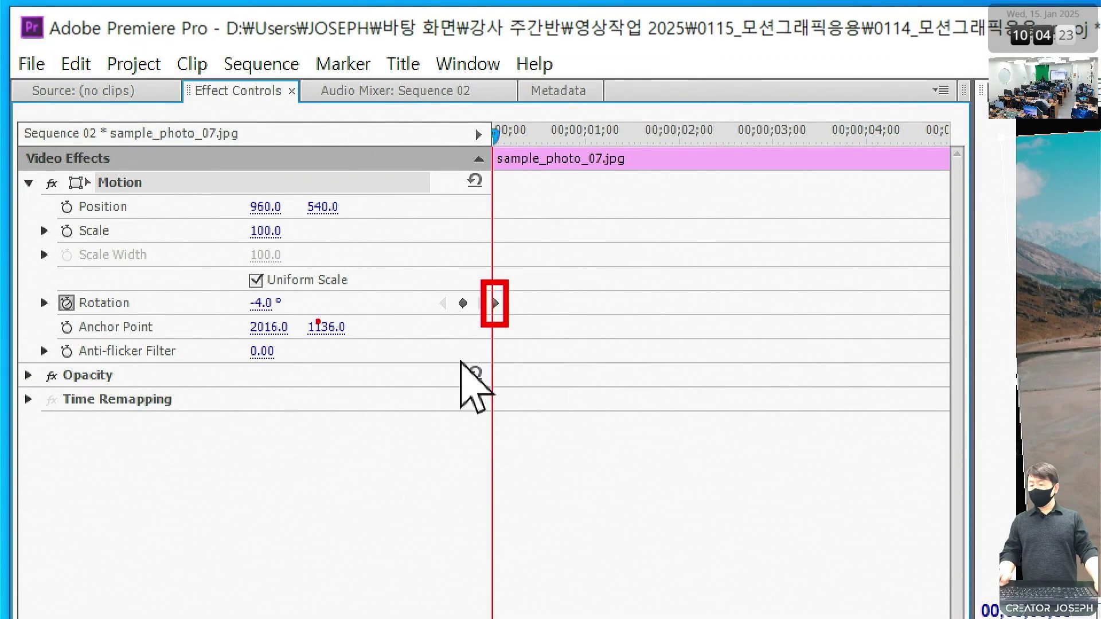
pyautogui.moveTo(233, 289); pyautogui.dragTo(296, 321)
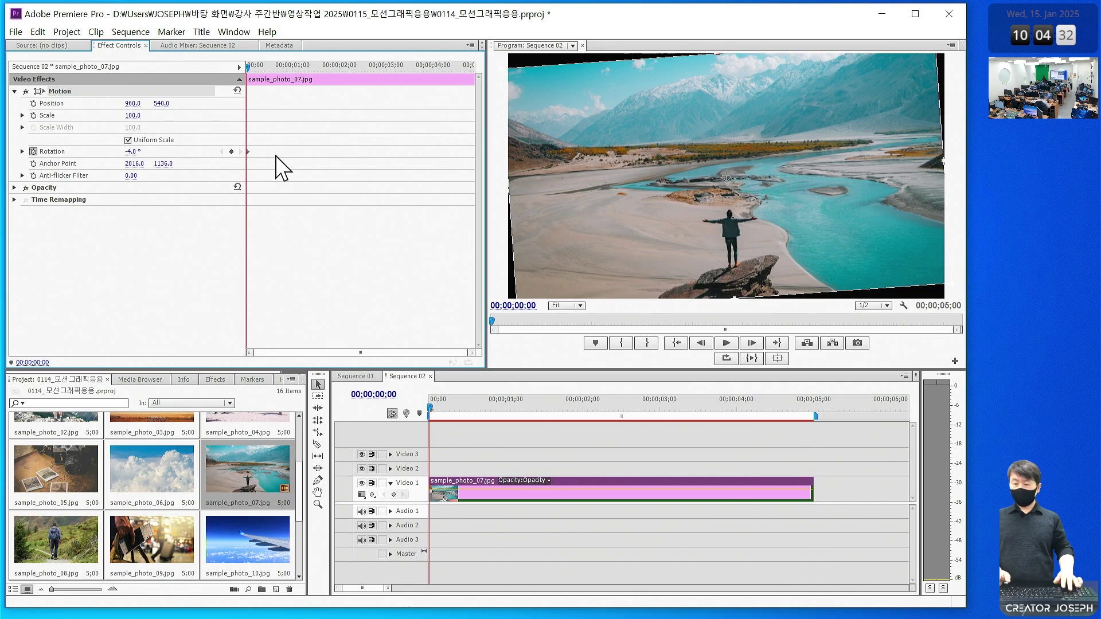
# Move the playhead to 00;00;05;00, extend the photo clip's end to about 00;00;05;17 and reselect the clip
pyautogui.press('End')
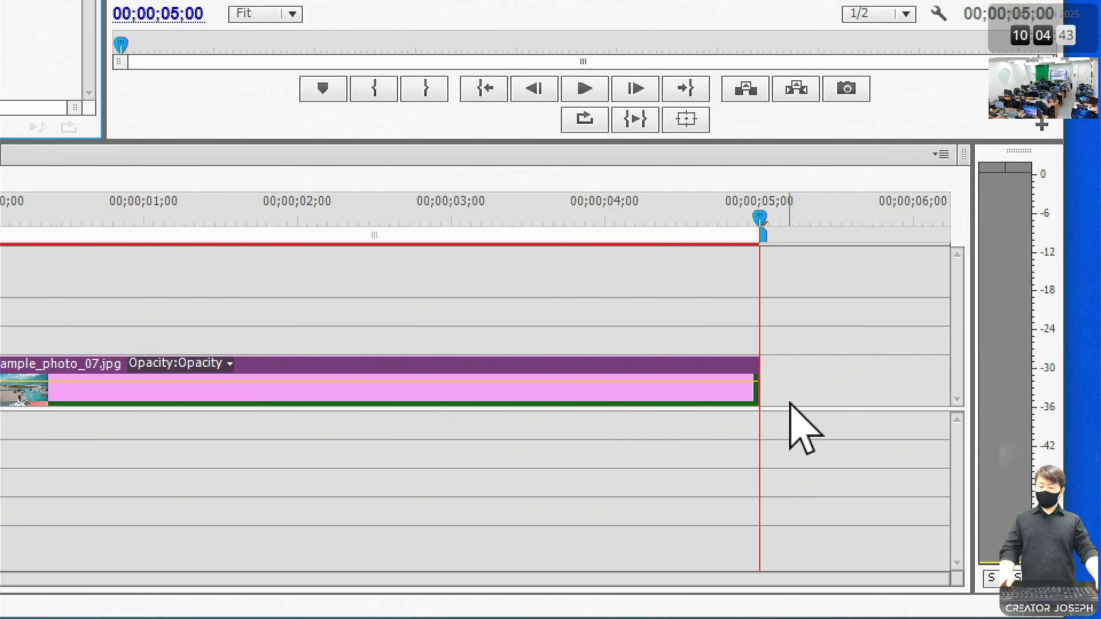
pyautogui.moveTo(761, 374); pyautogui.dragTo(847, 374)
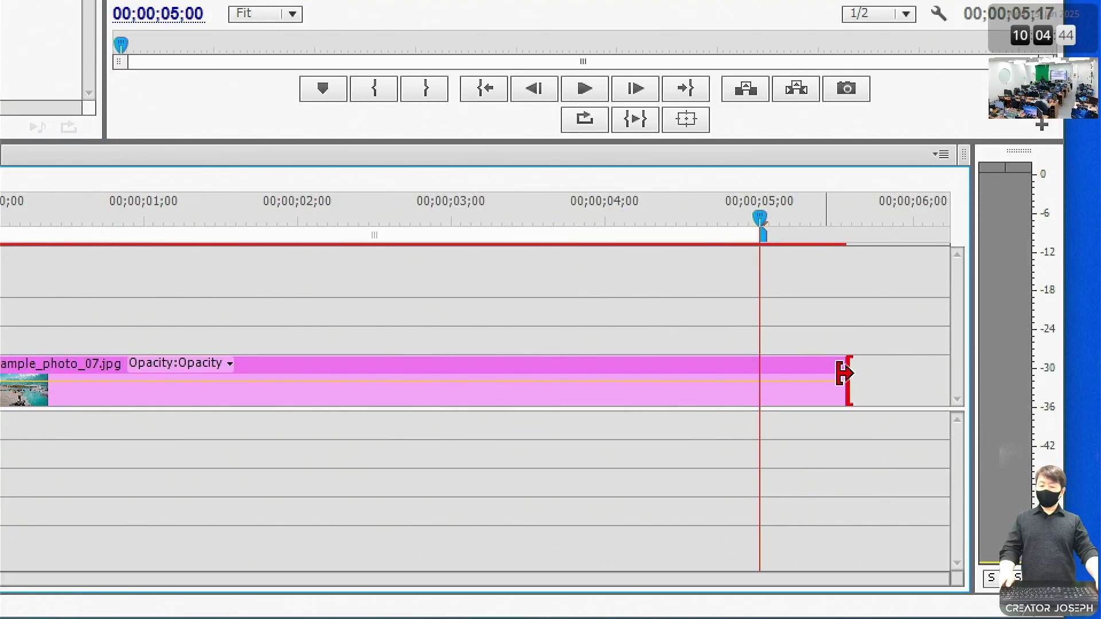
pyautogui.click(659, 370)
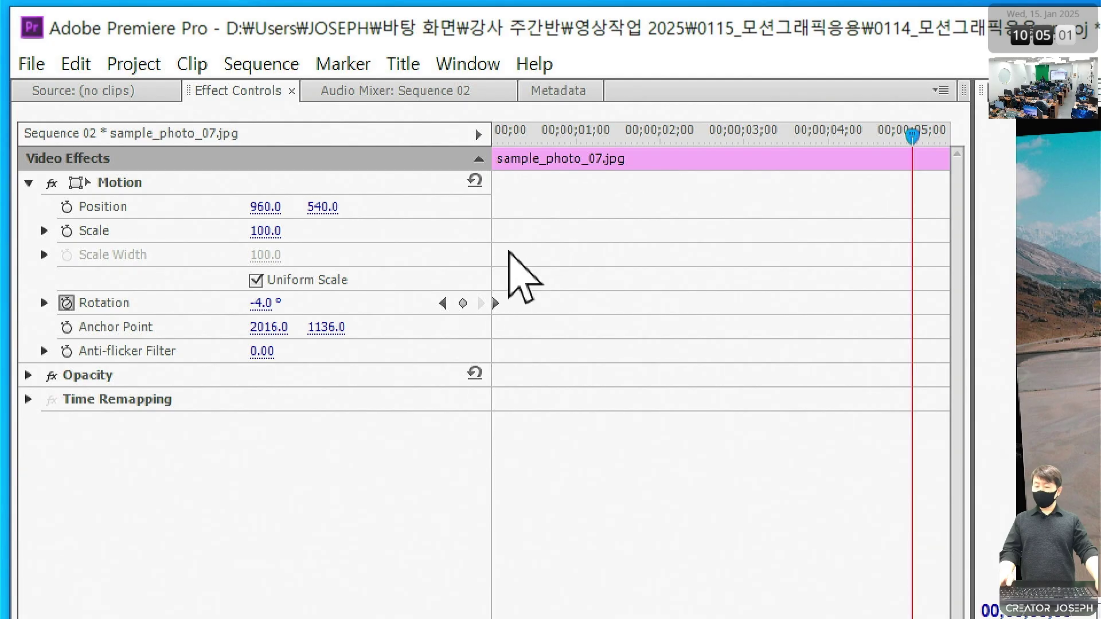
# Add a Rotation keyframe at 00;00;05;00 on the photo clip and set it to 4°
pyautogui.click(463, 303)
pyautogui.click(269, 303)
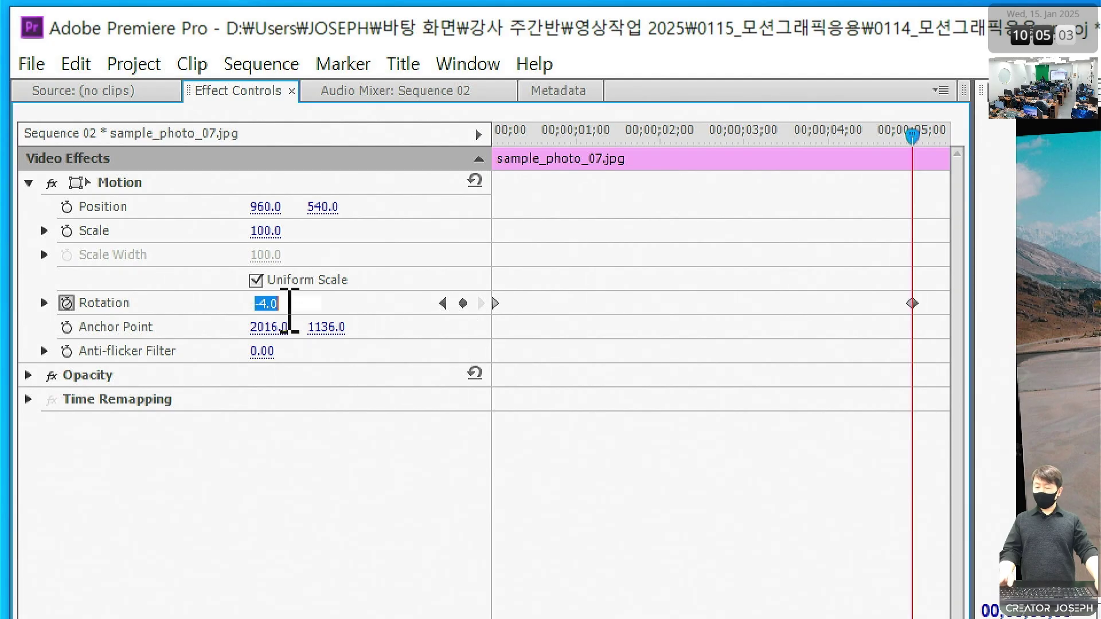
pyautogui.write('4')
pyautogui.press('Return')
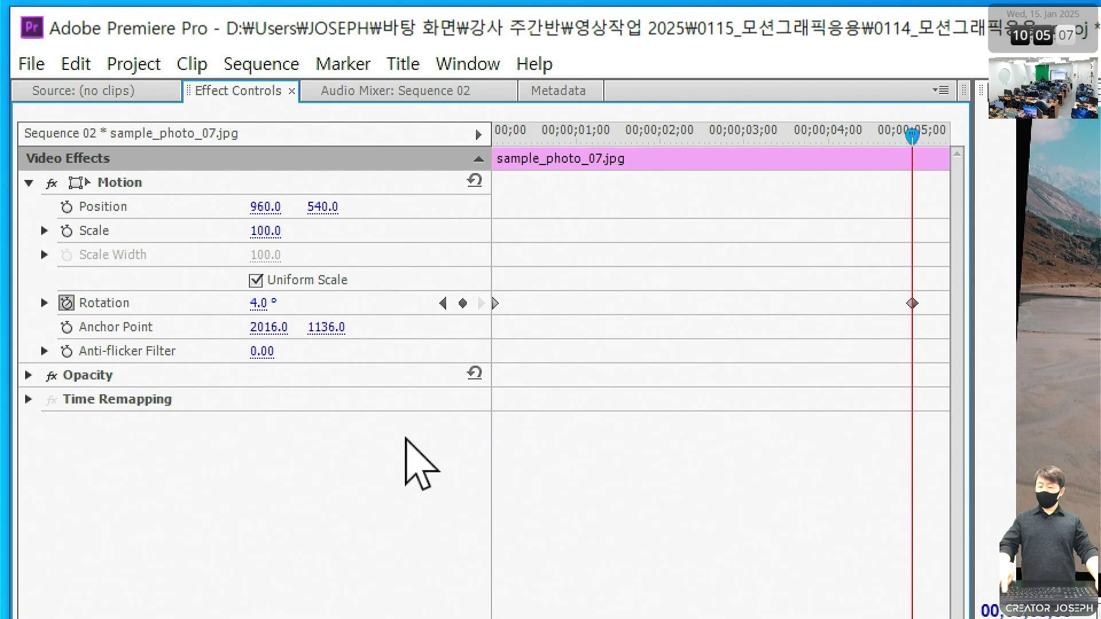
pyautogui.moveTo(457, 272); pyautogui.dragTo(488, 271)
pyautogui.moveTo(503, 246)
pyautogui.mouseDown()
pyautogui.moveTo(495, 272)
pyautogui.moveTo(514, 273)
pyautogui.moveTo(514, 253)
pyautogui.moveTo(522, 297)
pyautogui.mouseUp()
pyautogui.moveTo(580, 275); pyautogui.dragTo(806, 278)
pyautogui.moveTo(786, 260)
pyautogui.mouseDown()
pyautogui.moveTo(809, 278)
pyautogui.moveTo(795, 294)
pyautogui.mouseUp()
pyautogui.moveTo(906, 246)
pyautogui.mouseDown()
pyautogui.moveTo(939, 268)
pyautogui.moveTo(916, 242)
pyautogui.moveTo(917, 296)
pyautogui.mouseUp()
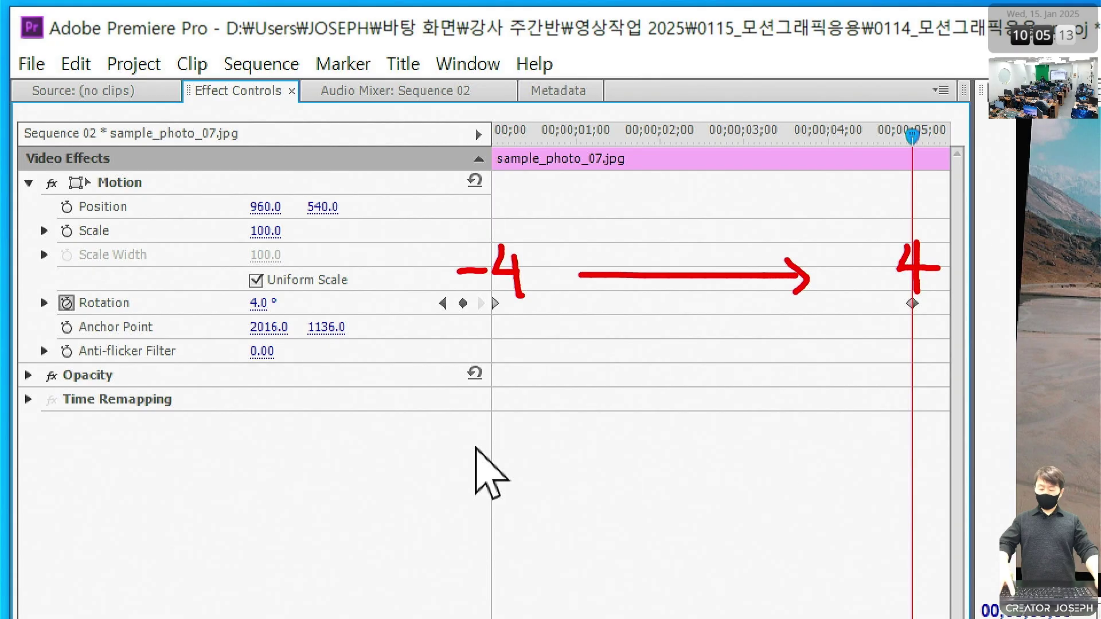
pyautogui.press('Escape')
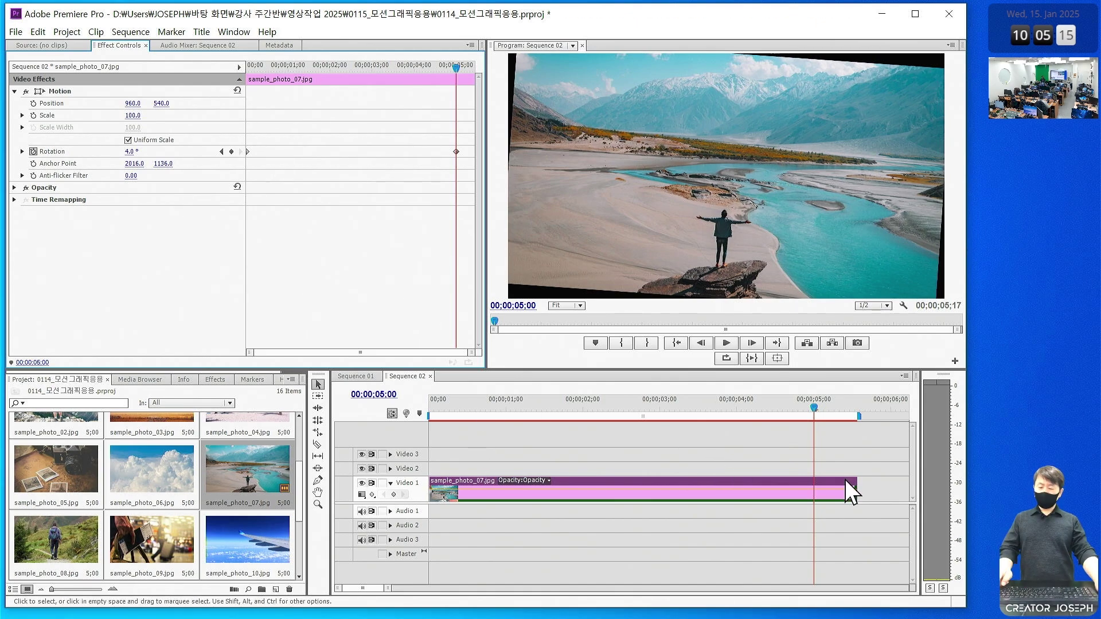
pyautogui.moveTo(806, 469); pyautogui.dragTo(881, 519)
pyautogui.moveTo(821, 448); pyautogui.dragTo(858, 443)
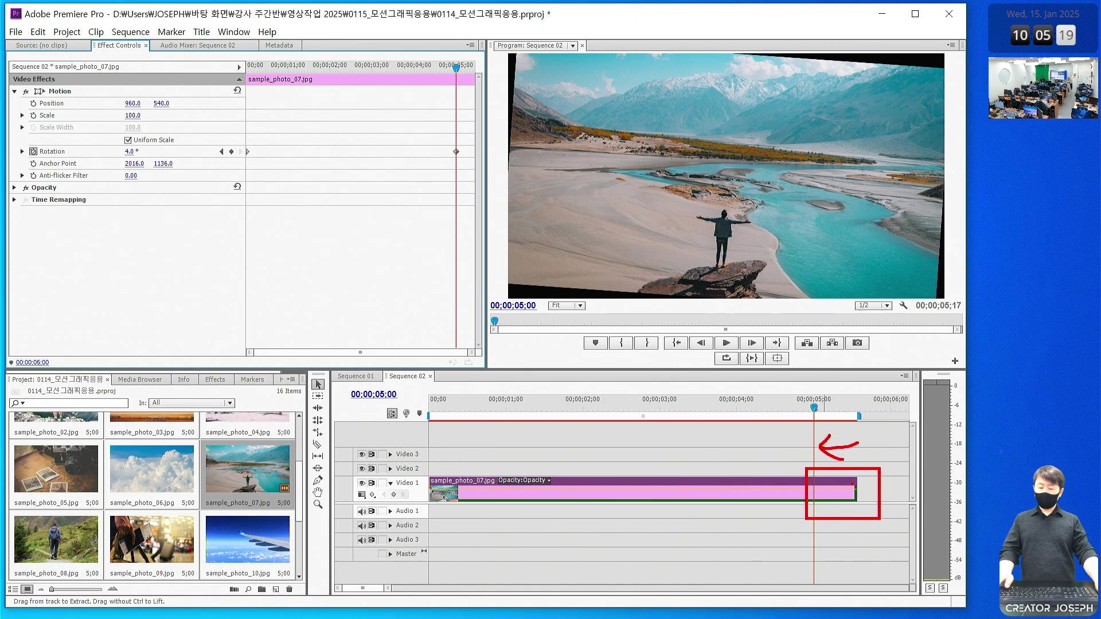
# Trim the photo clip's end back to a 00;00;05;00 duration and play the rotation animation from the start
pyautogui.moveTo(856, 490); pyautogui.dragTo(810, 489)
pyautogui.press('Home')
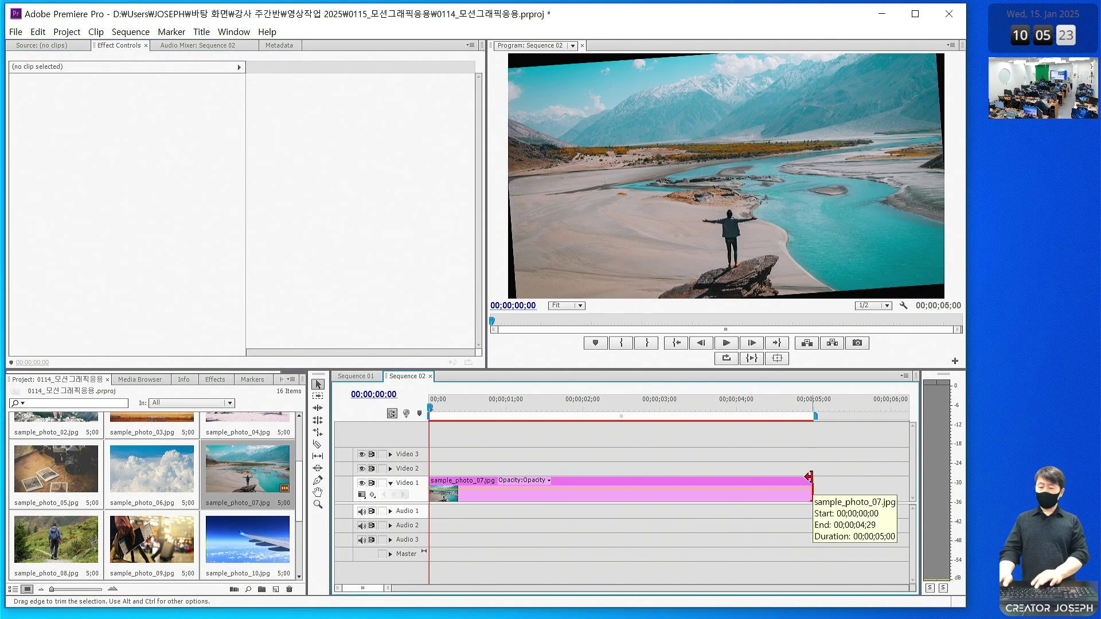
pyautogui.press('space')
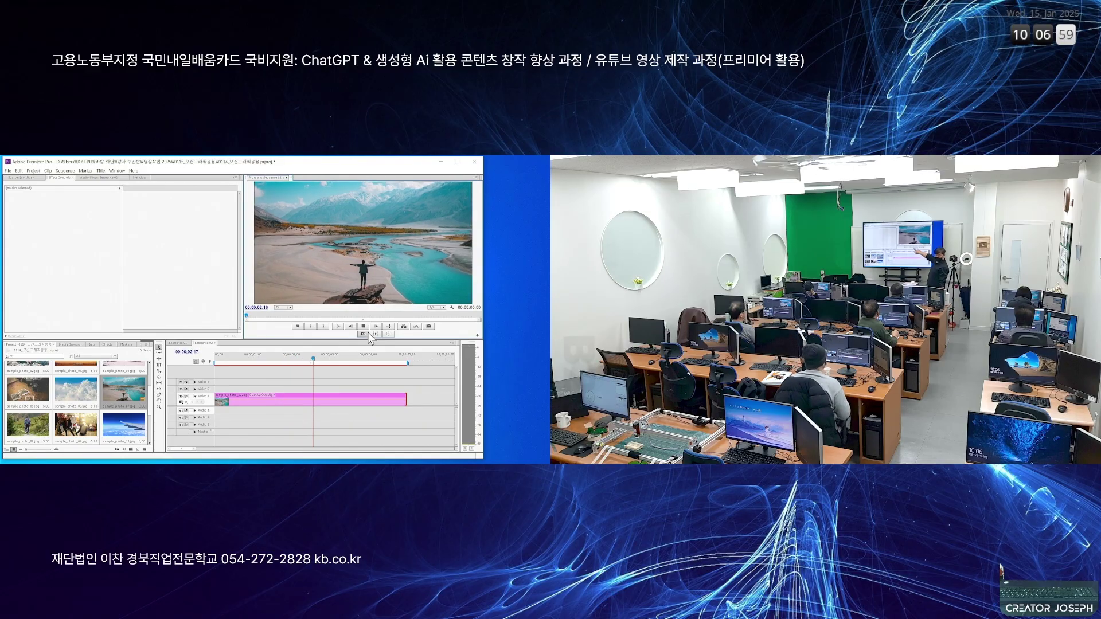
pyautogui.press('space')
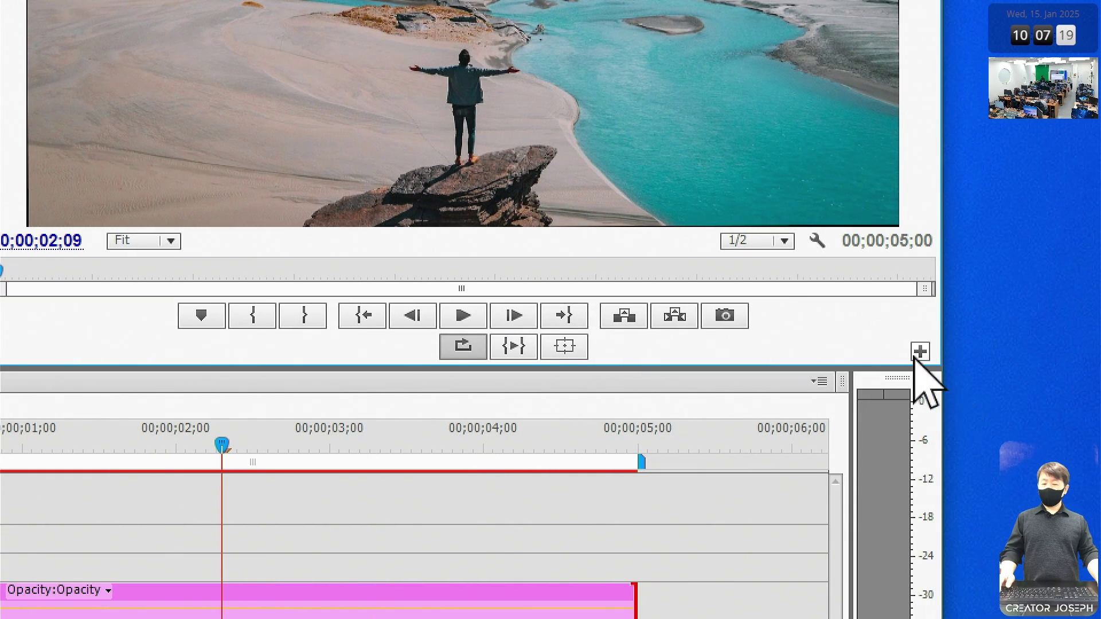
pyautogui.click(1084, 352)
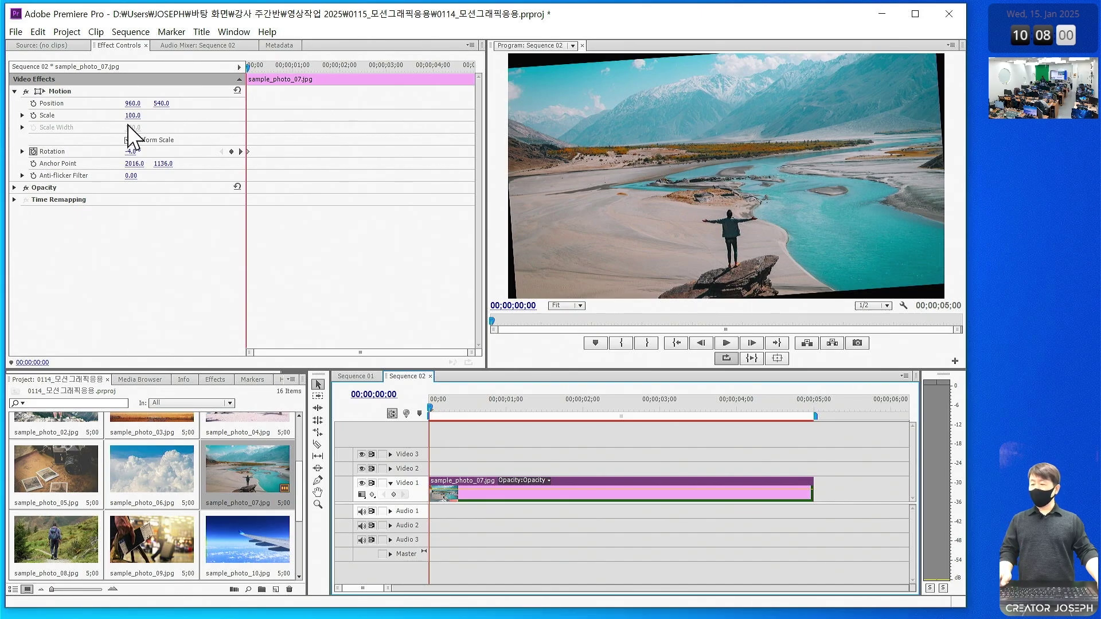
# Set the photo clip's Scale to 114 so the tilted image covers the black corners of the frame
pyautogui.click(133, 116)
pyautogui.moveTo(133, 116); pyautogui.dragTo(142, 115)
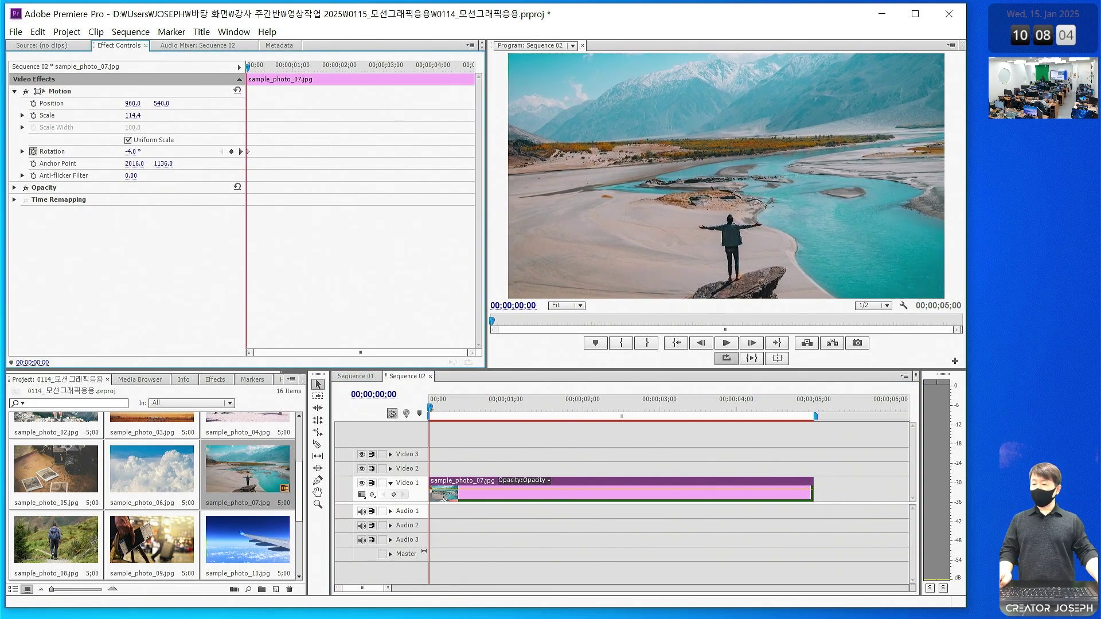
pyautogui.click(134, 116)
pyautogui.write('11')
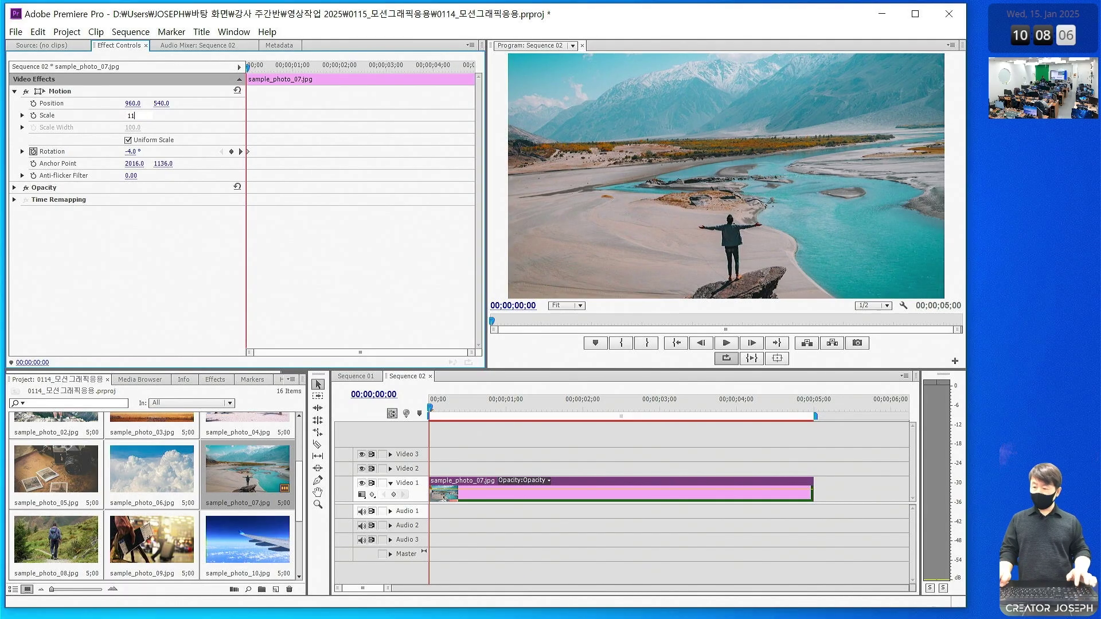
pyautogui.write('4')
pyautogui.press('Return')
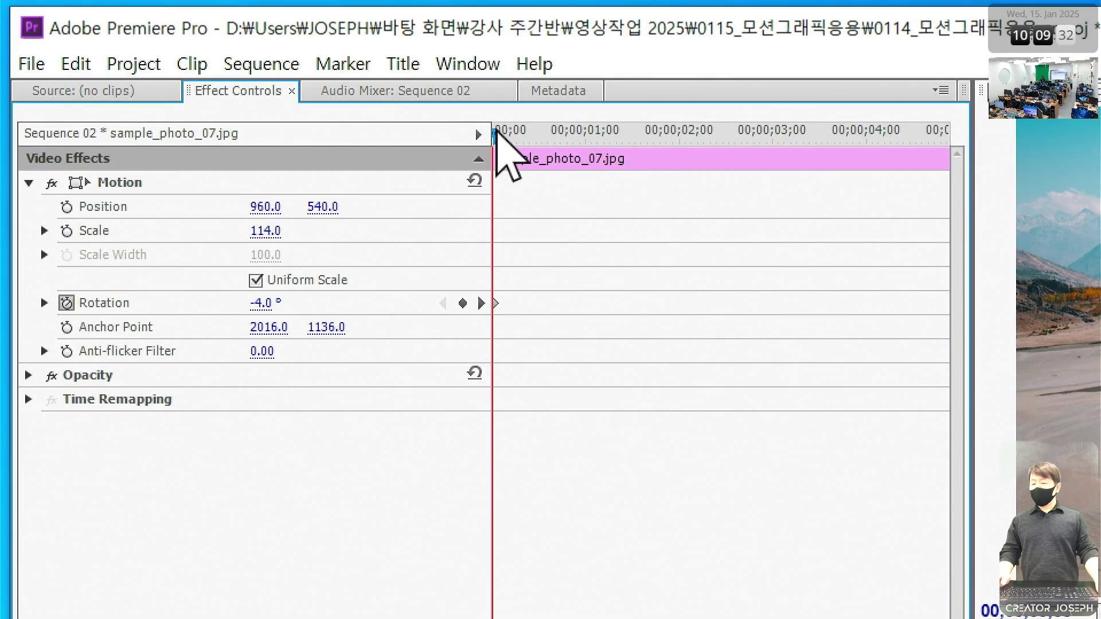
# Return the playhead to the photo clip's first frame and start animating Scale there with a keyframe of 114
pyautogui.moveTo(248, 66); pyautogui.dragTo(258, 66)
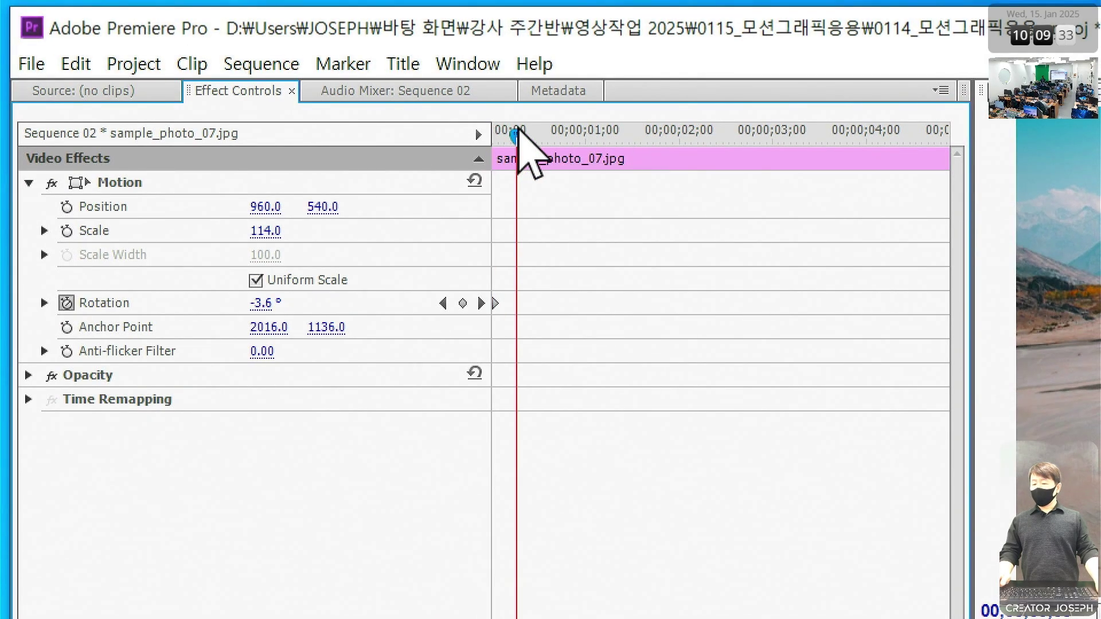
pyautogui.moveTo(519, 138); pyautogui.dragTo(463, 130)
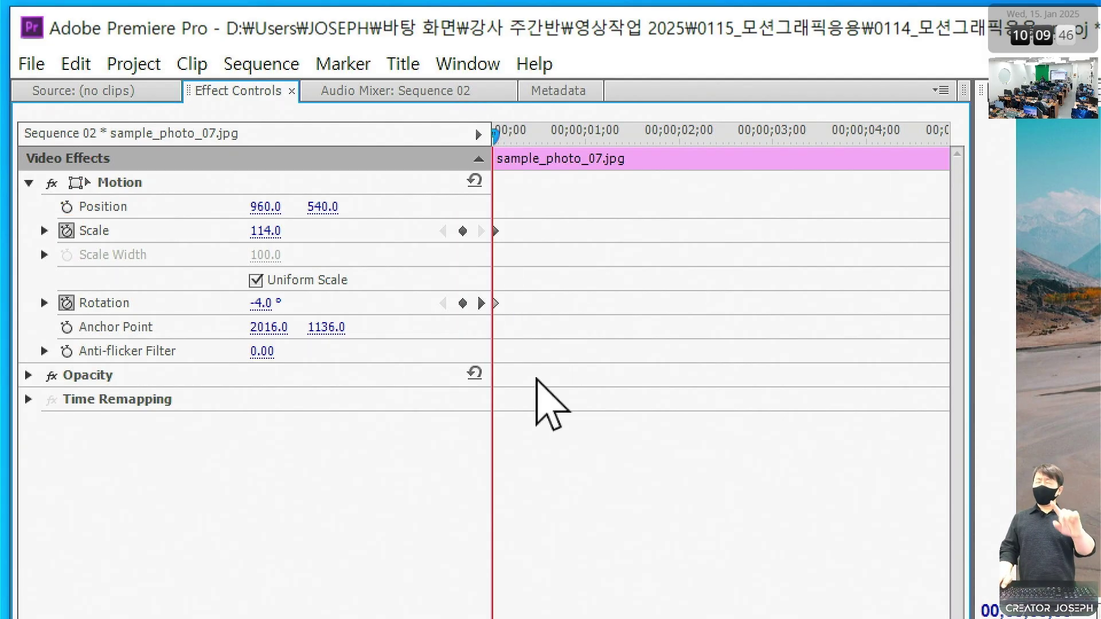
# Move the playhead to 00;00;05;00, extend the photo clip's end to about 00;00;05;13 and reselect the clip
pyautogui.press('End')
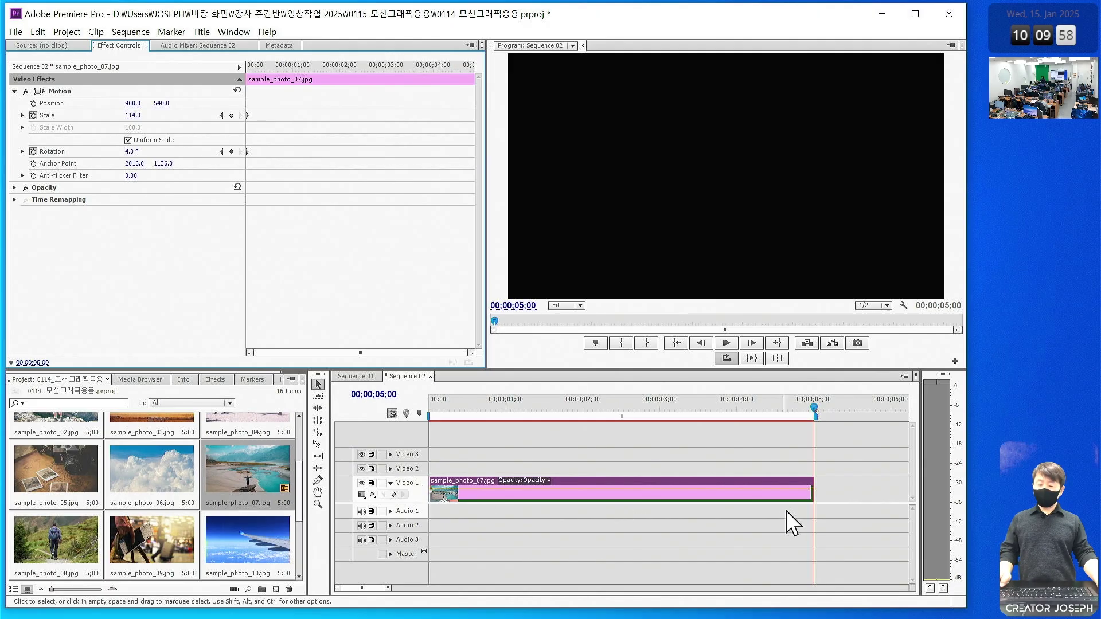
pyautogui.moveTo(812, 481); pyautogui.dragTo(847, 481)
pyautogui.click(784, 484)
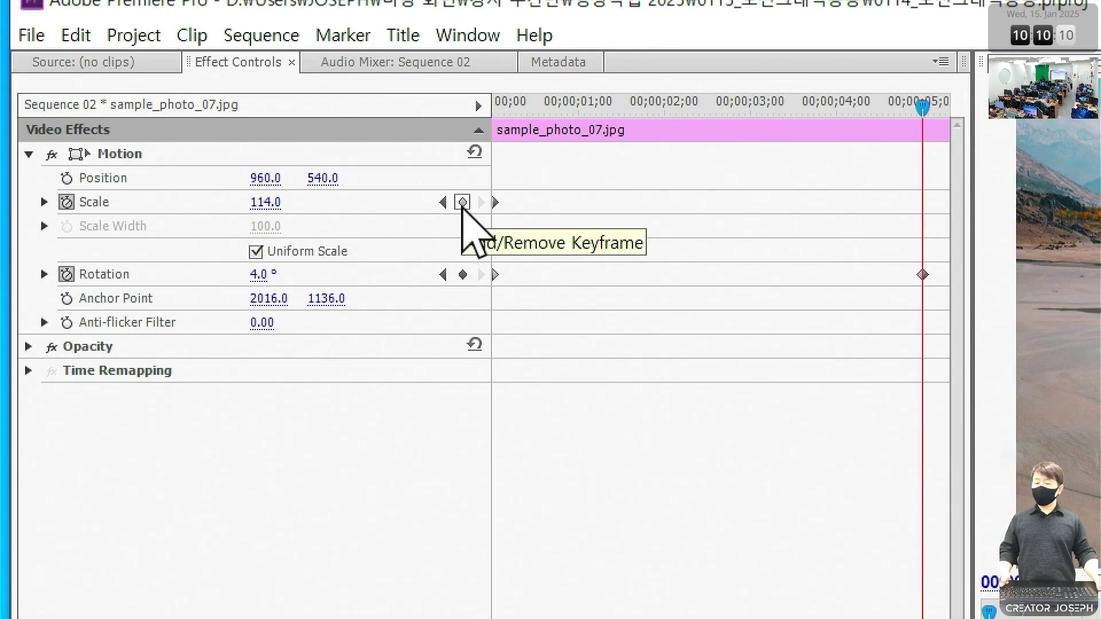
# Add a Scale keyframe at 00;00;05;00 on the photo clip and set it to 124
pyautogui.click(462, 205)
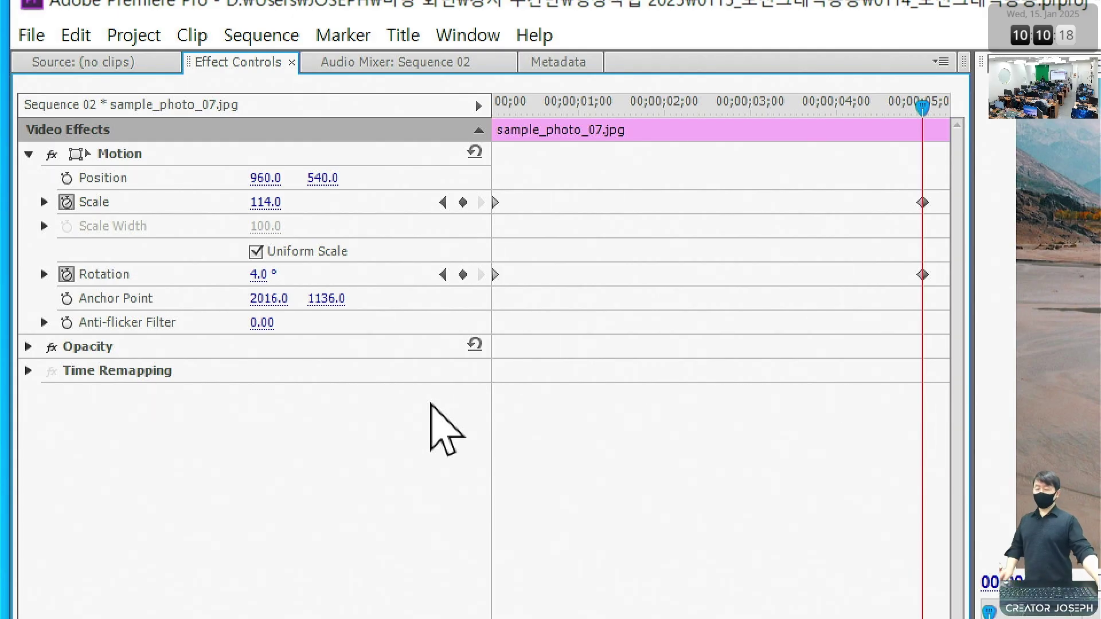
pyautogui.click(258, 209)
pyautogui.write('124')
pyautogui.press('Return')
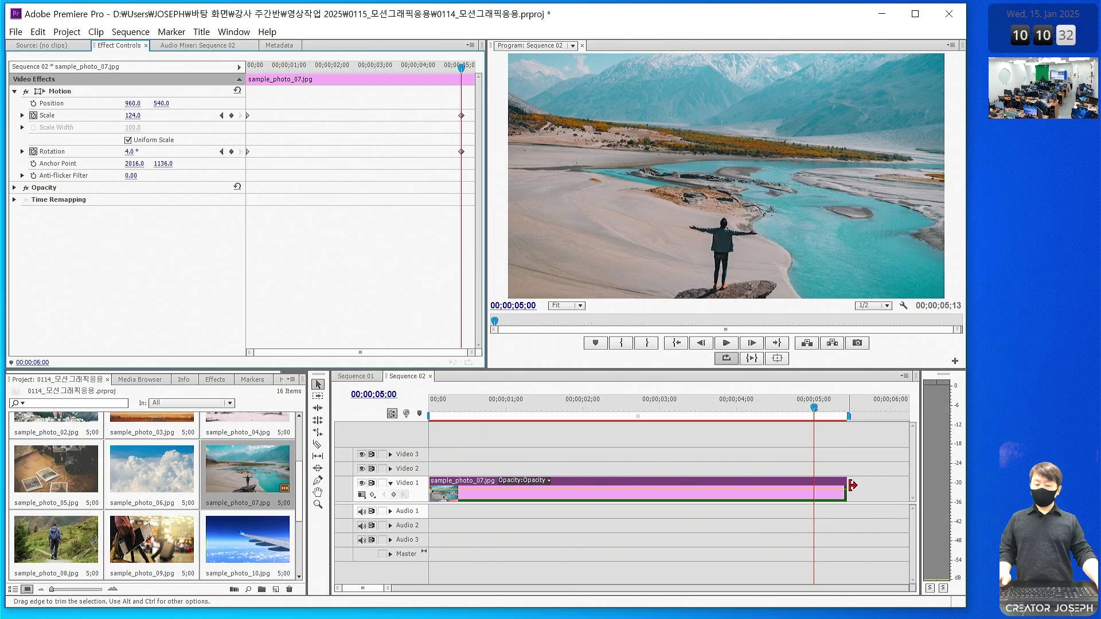
# Trim the photo clip's end back to 00;00;05;00 and play the combined rotation and scale animation
pyautogui.moveTo(848, 487); pyautogui.dragTo(821, 493)
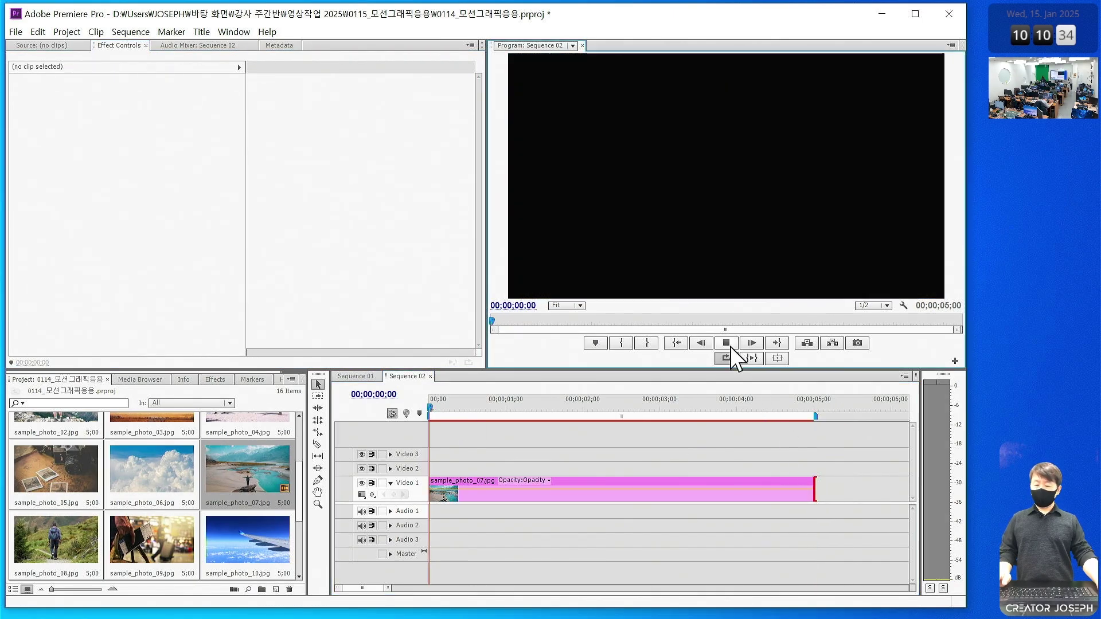
pyautogui.click(727, 344)
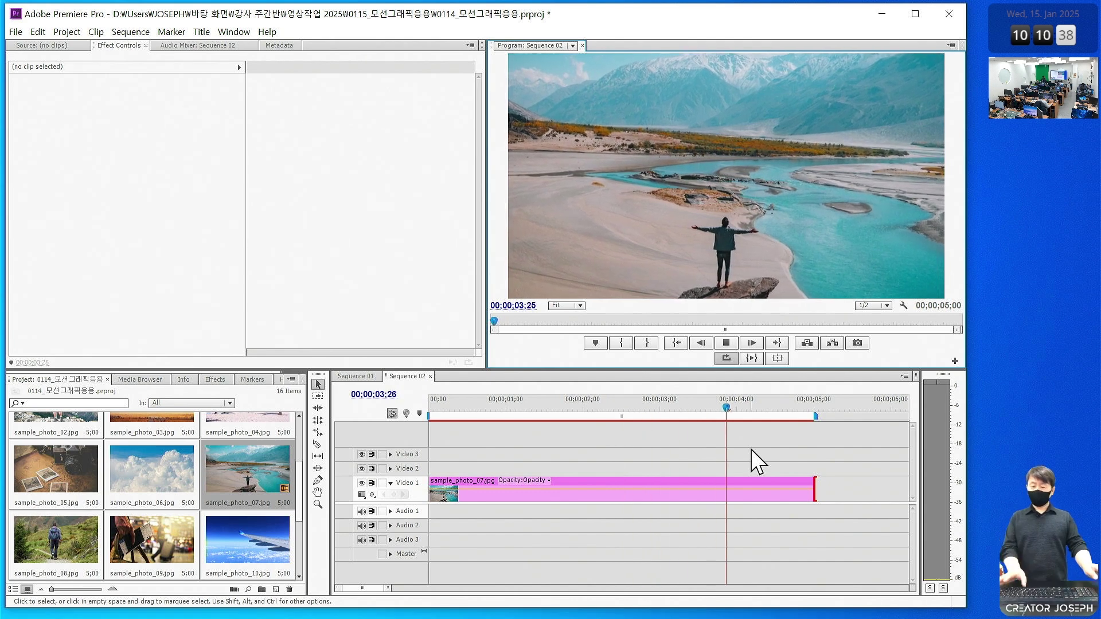
pyautogui.press('space')
# Raise the value of the photo clip's ending Scale keyframe, play the animation and place the playhead at 00;00;01;02
pyautogui.click(720, 487)
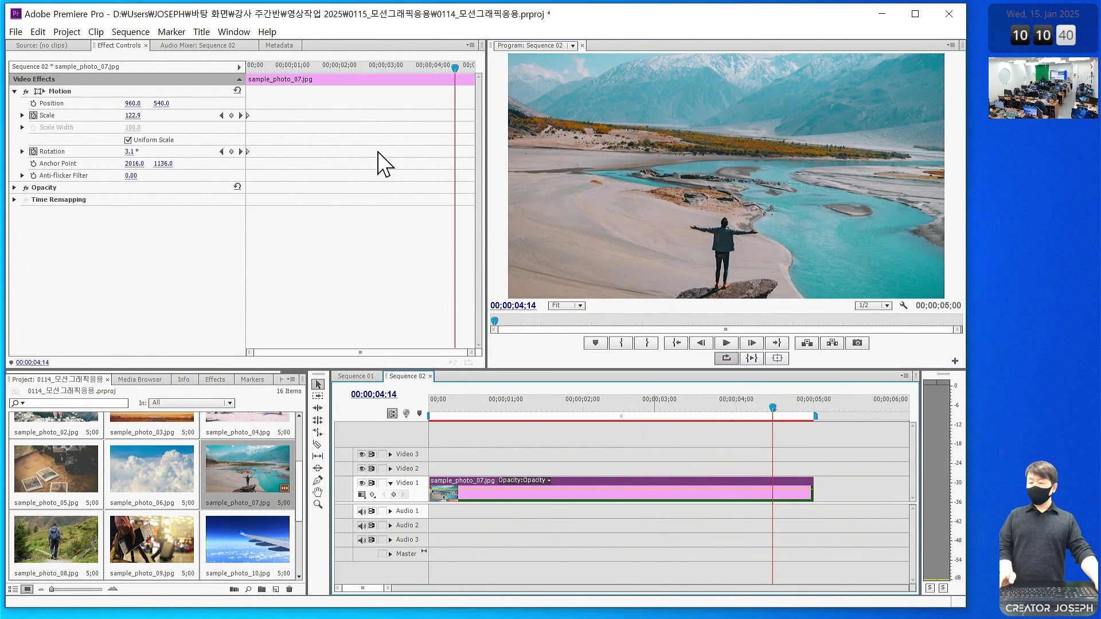
pyautogui.click(241, 115)
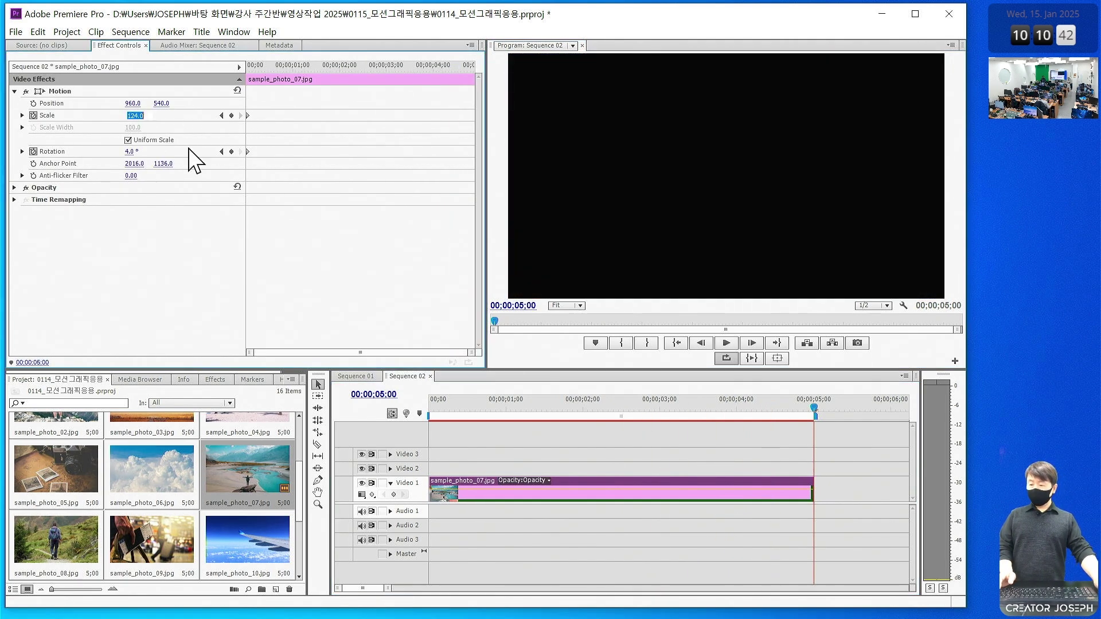
pyautogui.press('Return')
pyautogui.press('space')
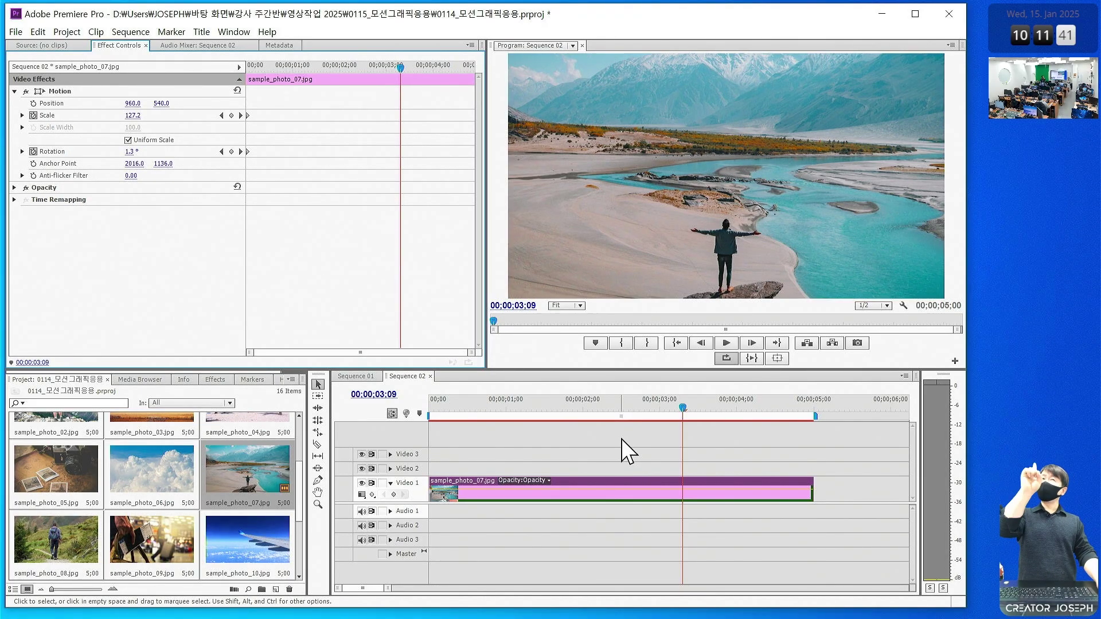
pyautogui.moveTo(572, 417); pyautogui.dragTo(511, 414)
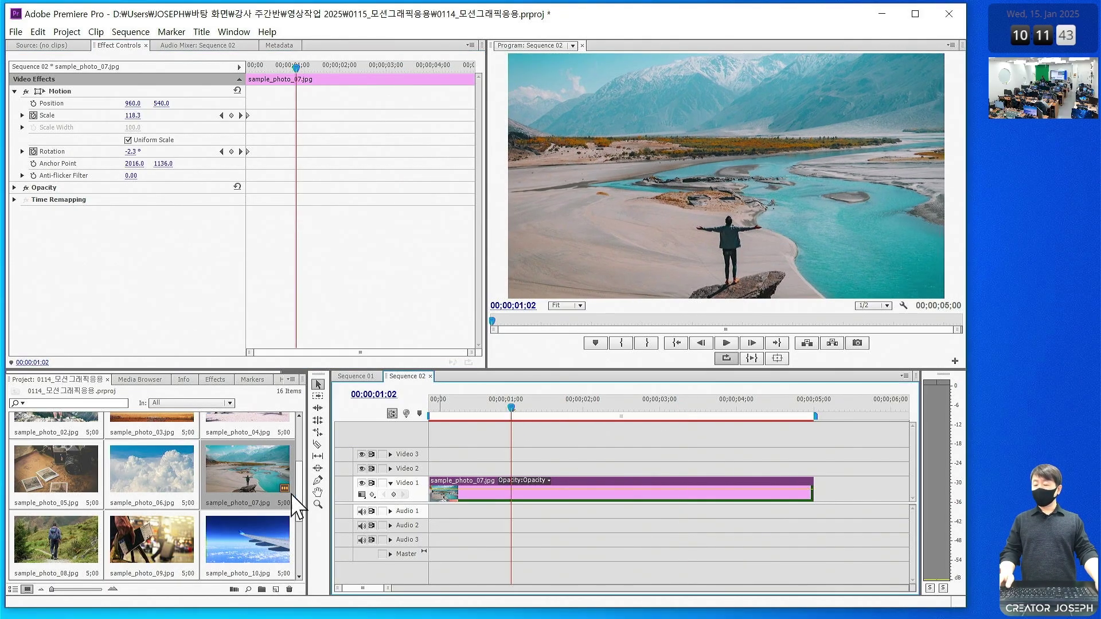
pyautogui.click(15, 32)
pyautogui.moveTo(50, 47)
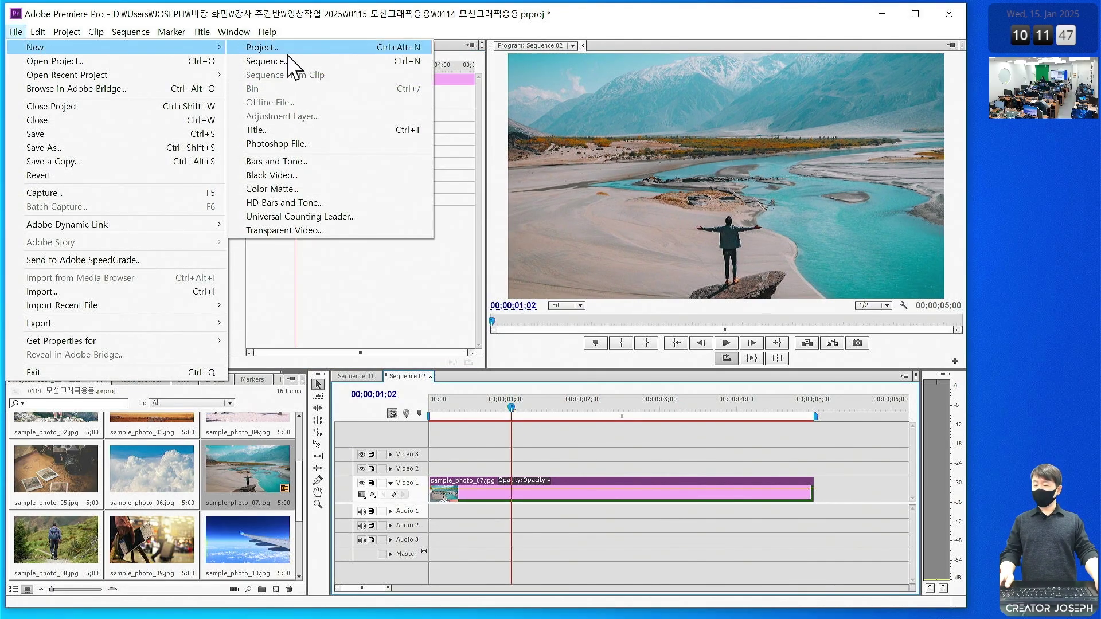
pyautogui.click(287, 143)
pyautogui.press('Escape')
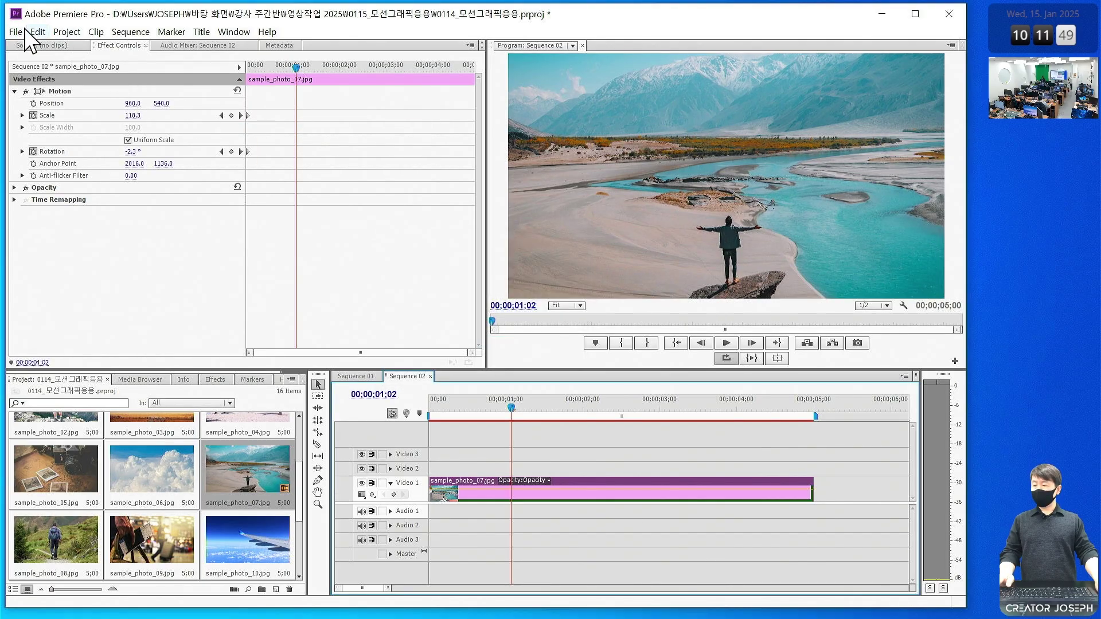
# Create a new title with the default settings
pyautogui.click(36, 32)
pyautogui.moveTo(17, 33)
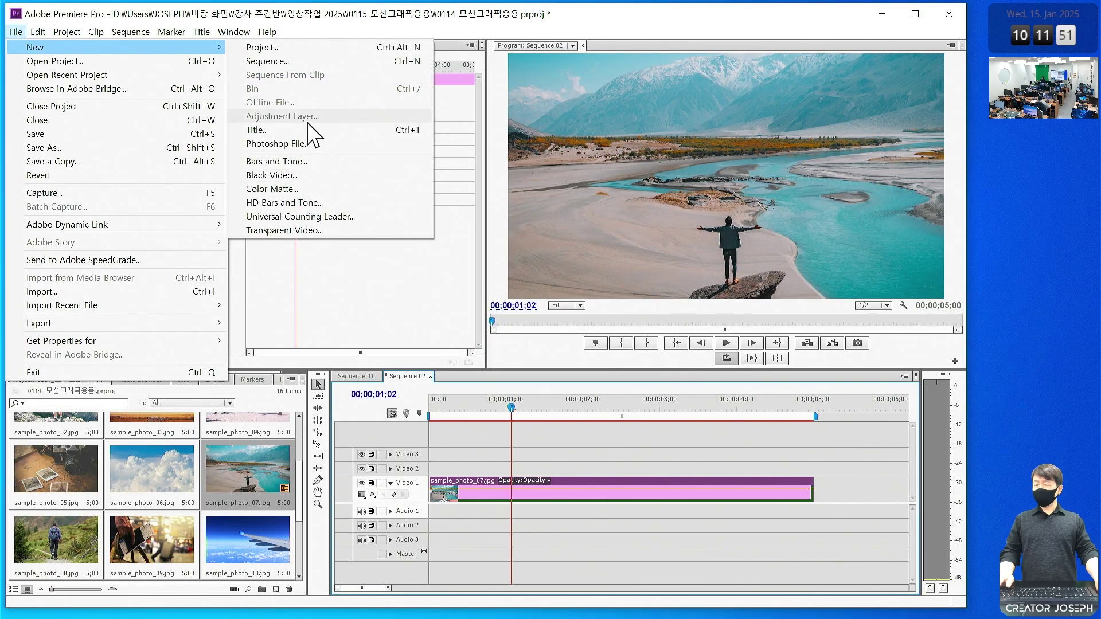
pyautogui.click(310, 130)
pyautogui.click(513, 367)
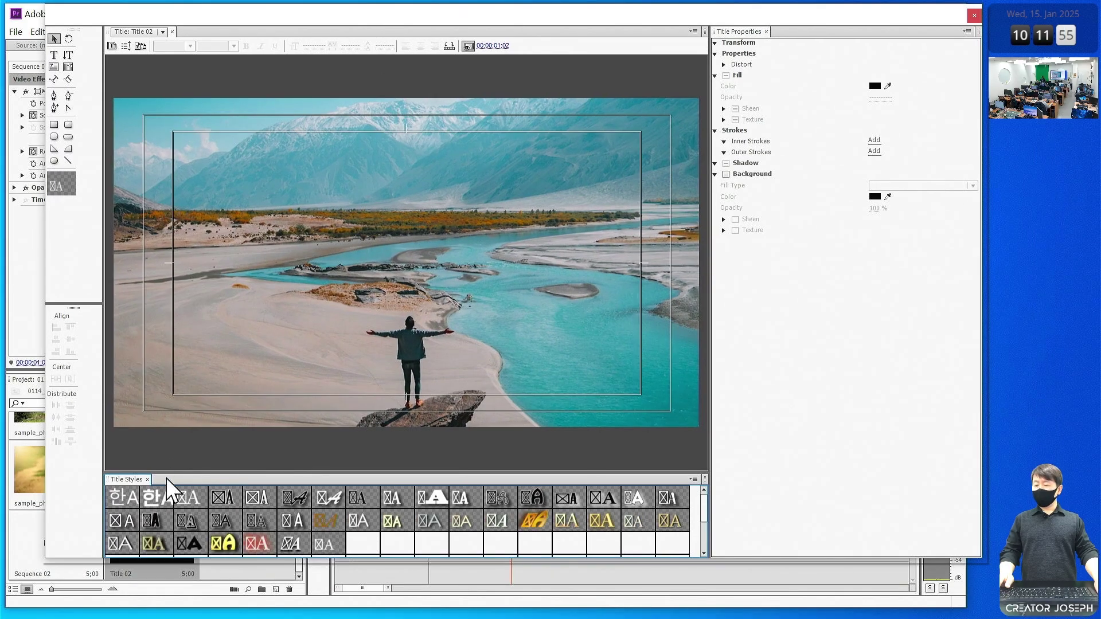
# Add the text ROTATION ANIMATION in the bold white Korean title style that uses the ONE Mobile Title font
pyautogui.click(157, 496)
pyautogui.click(54, 56)
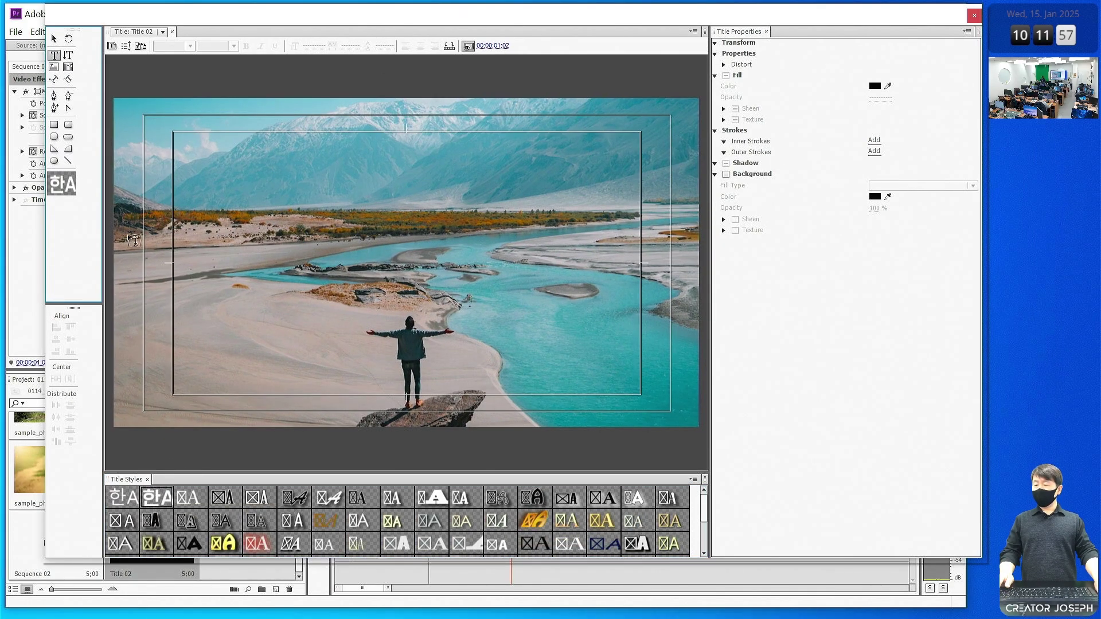
pyautogui.click(189, 263)
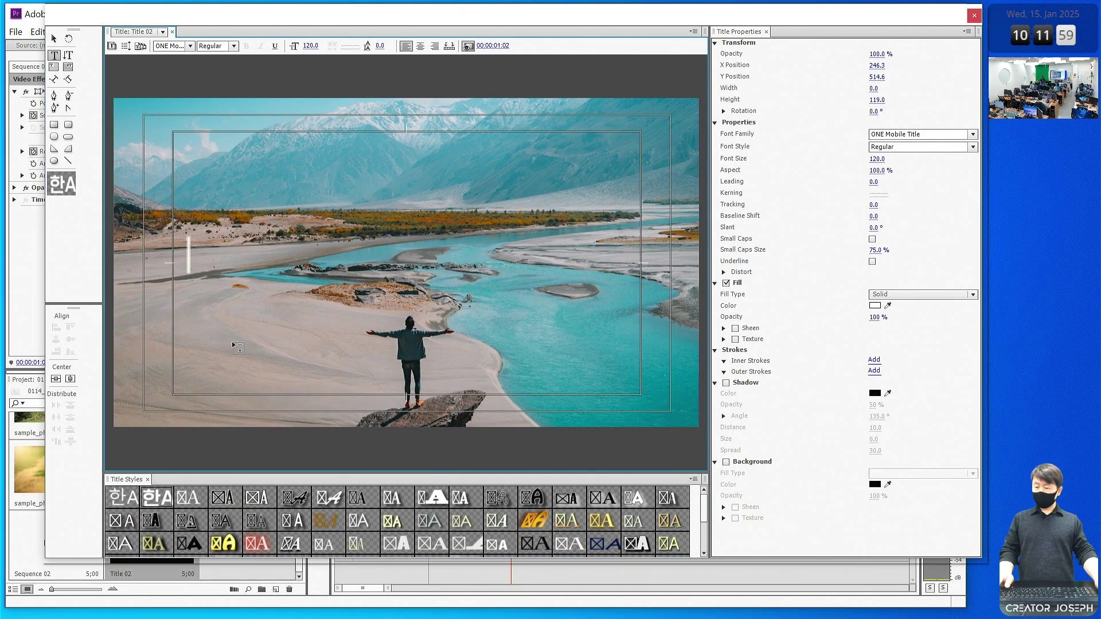
pyautogui.write('ro')
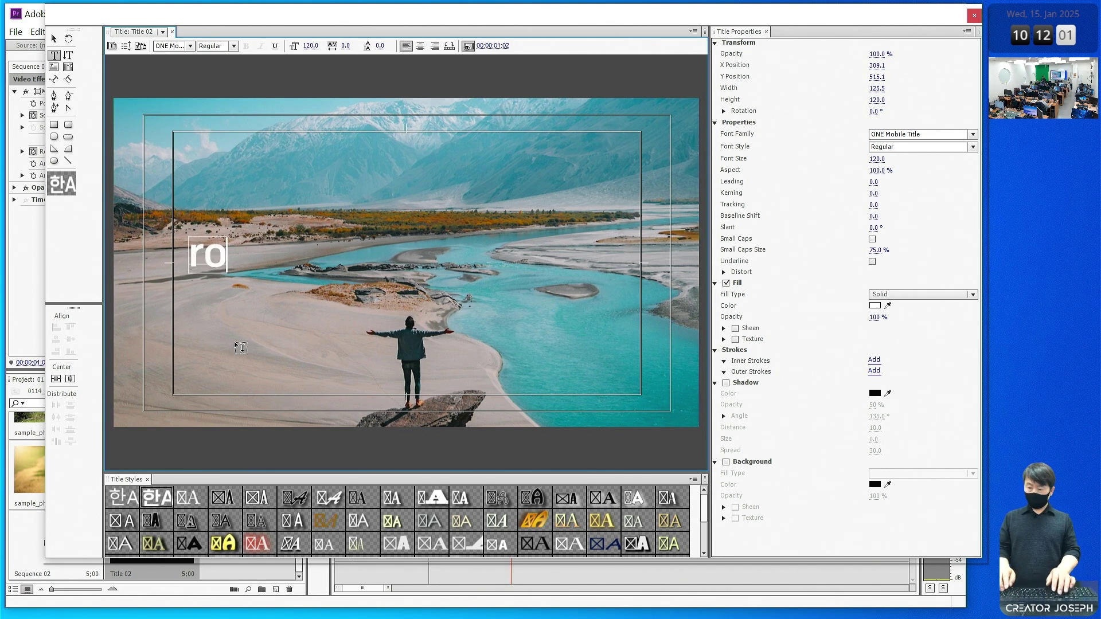
pyautogui.press('BackSpace')
pyautogui.press('BackSpace')
pyautogui.write('ROTA')
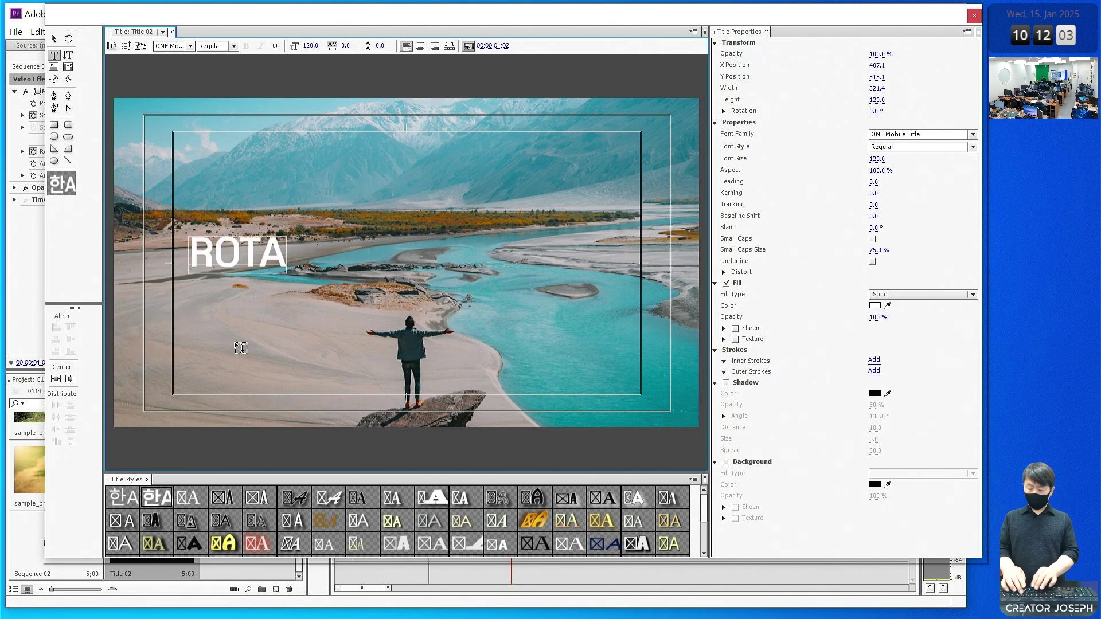
pyautogui.write('TION ANIMATION')
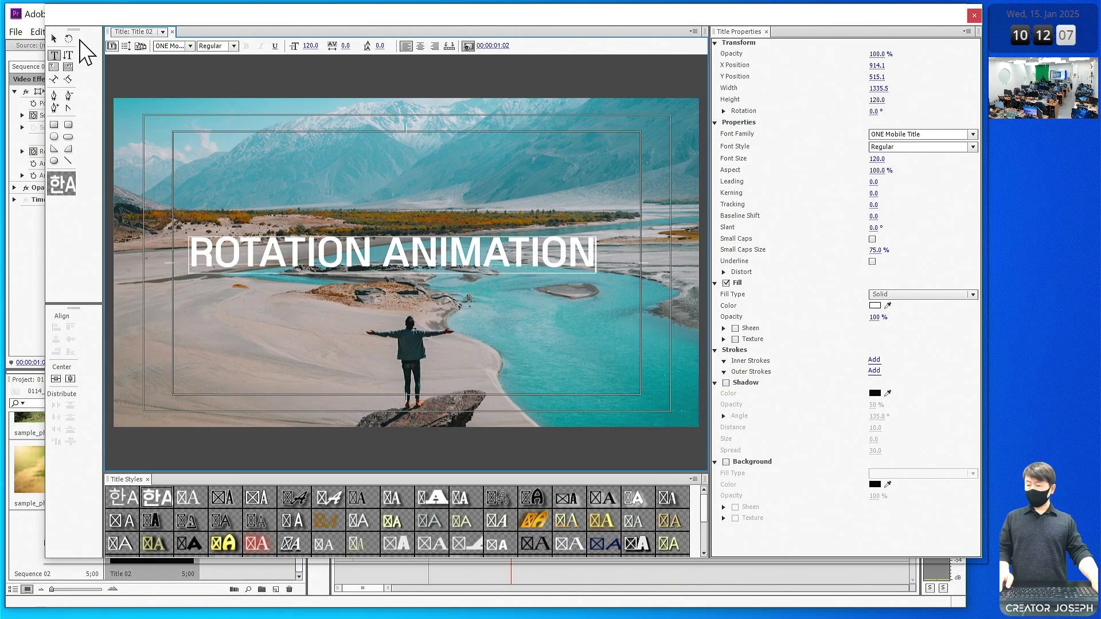
# Enlarge the ROTATION ANIMATION text to a font size of about 139 and centre it horizontally and vertically
pyautogui.click(55, 38)
pyautogui.click(56, 379)
pyautogui.click(70, 379)
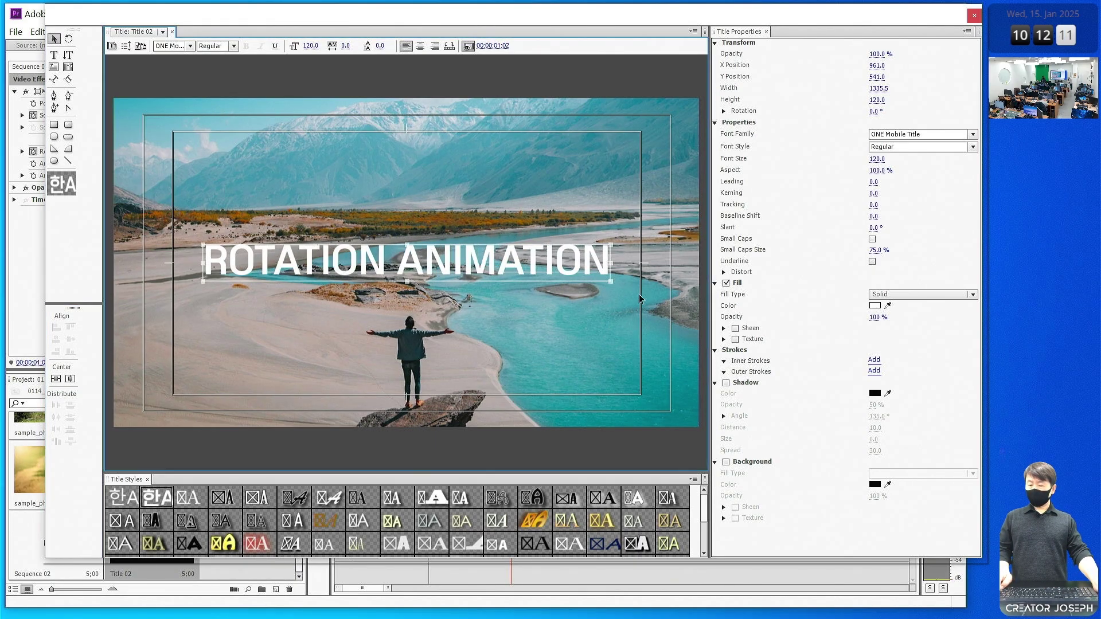
pyautogui.moveTo(614, 287); pyautogui.dragTo(678, 289)
pyautogui.click(56, 378)
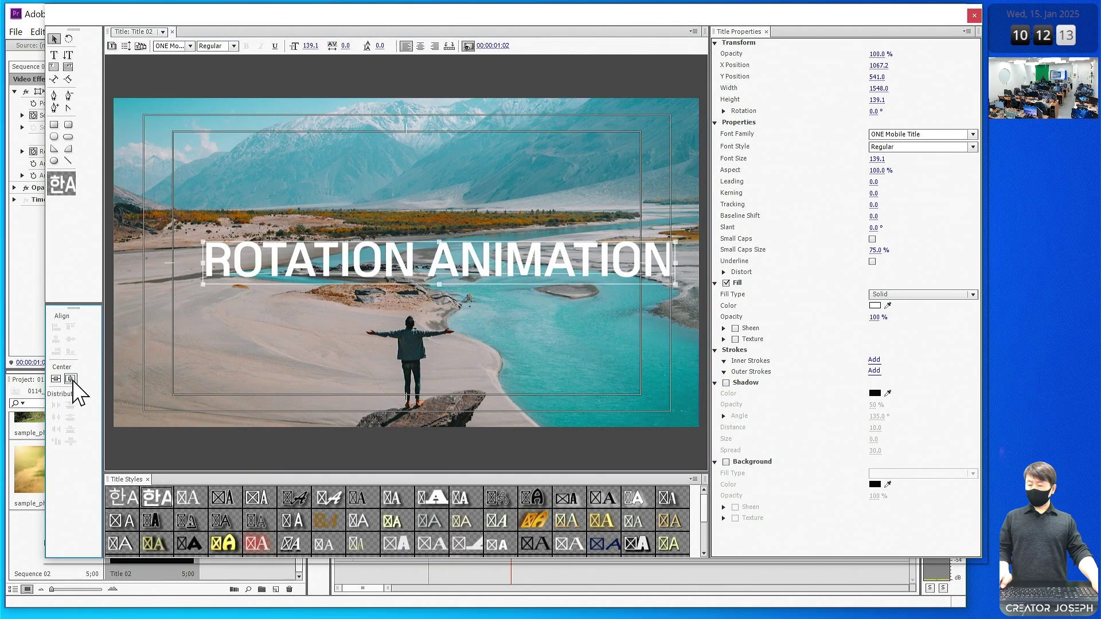
pyautogui.click(70, 378)
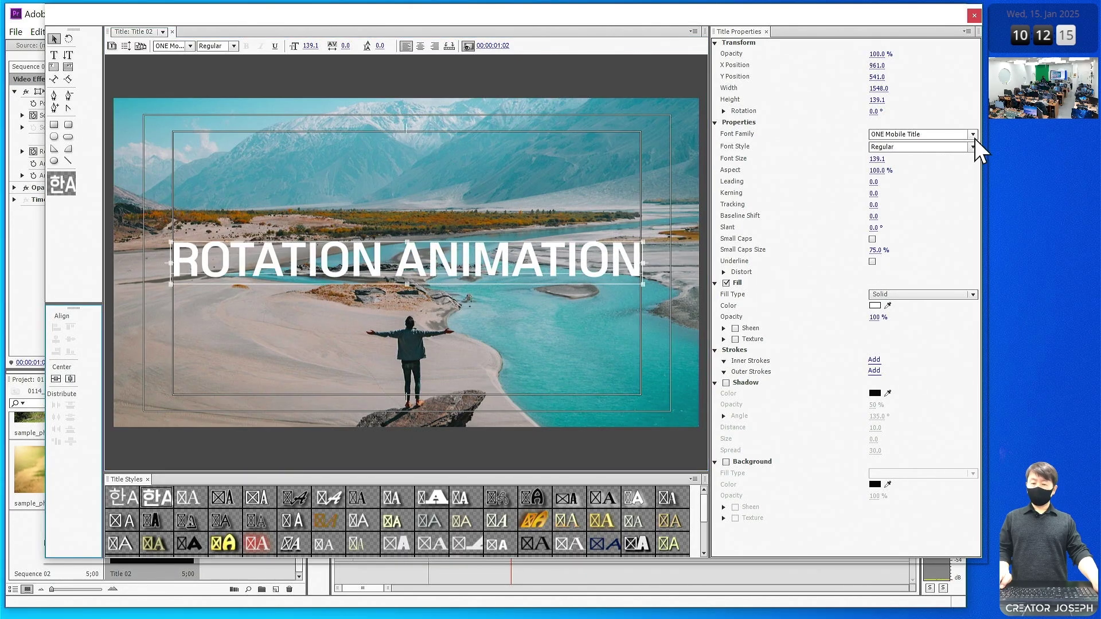
# Try the WAGURI TTF font on the ROTATION ANIMATION text
pyautogui.click(974, 135)
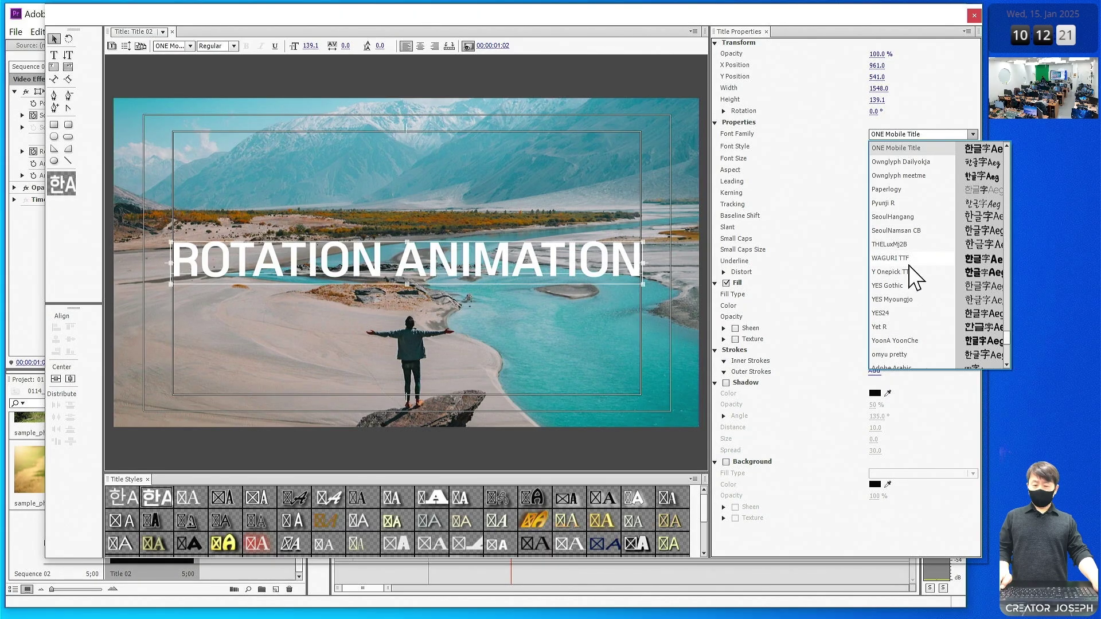
pyautogui.scroll(-1, 932, 178)
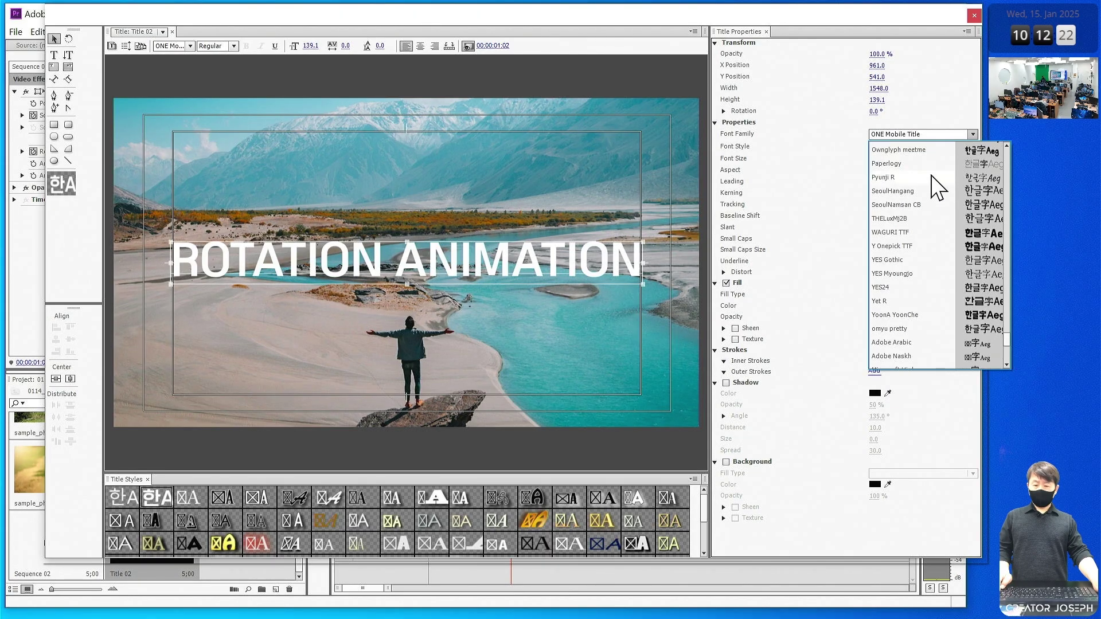
pyautogui.click(901, 233)
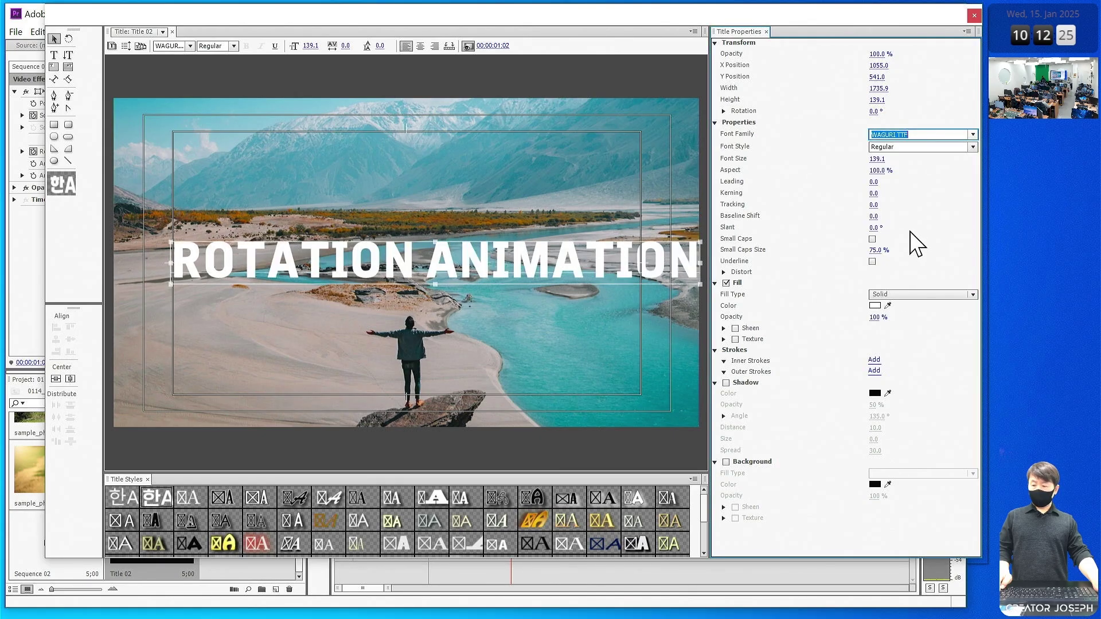
pyautogui.click(974, 134)
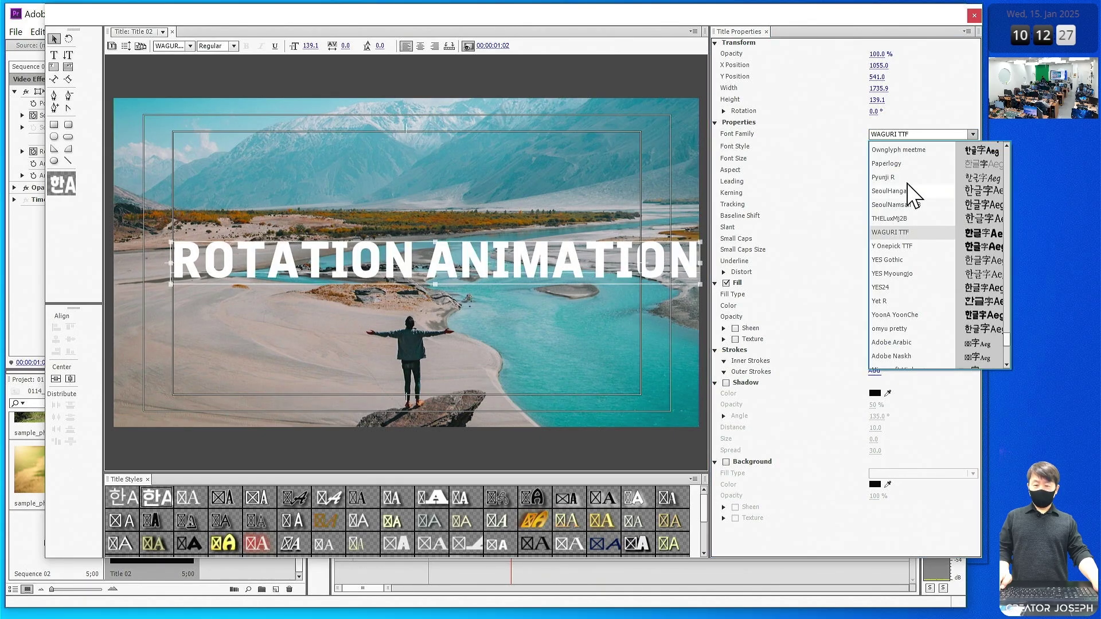
pyautogui.click(922, 136)
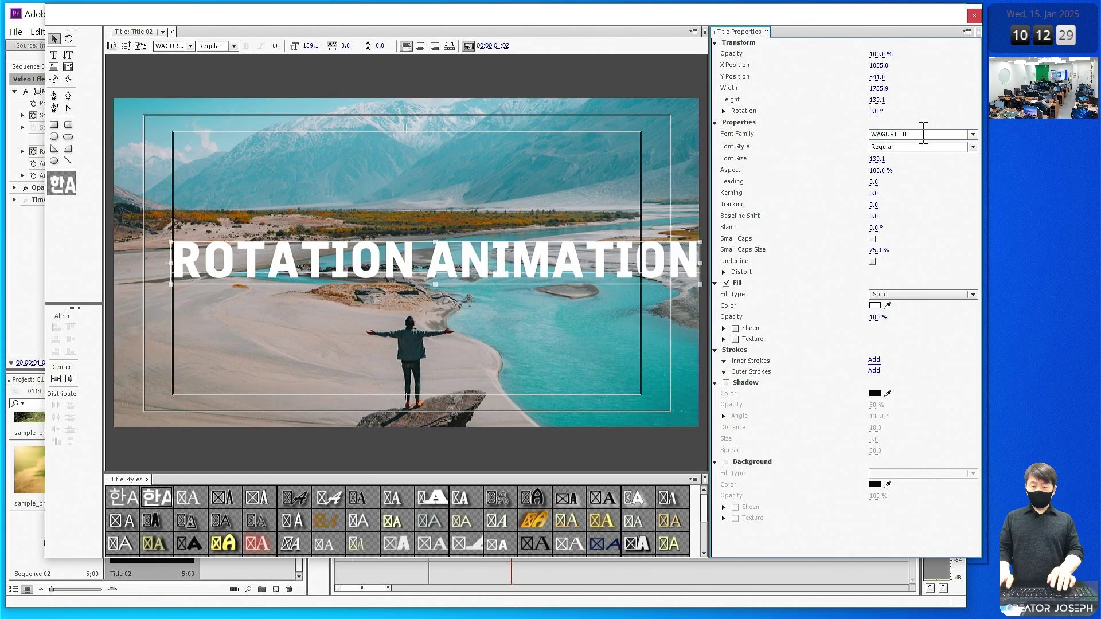
# Set the ROTATION ANIMATION text's font family to Impact
pyautogui.click(924, 134)
pyautogui.write('Impact')
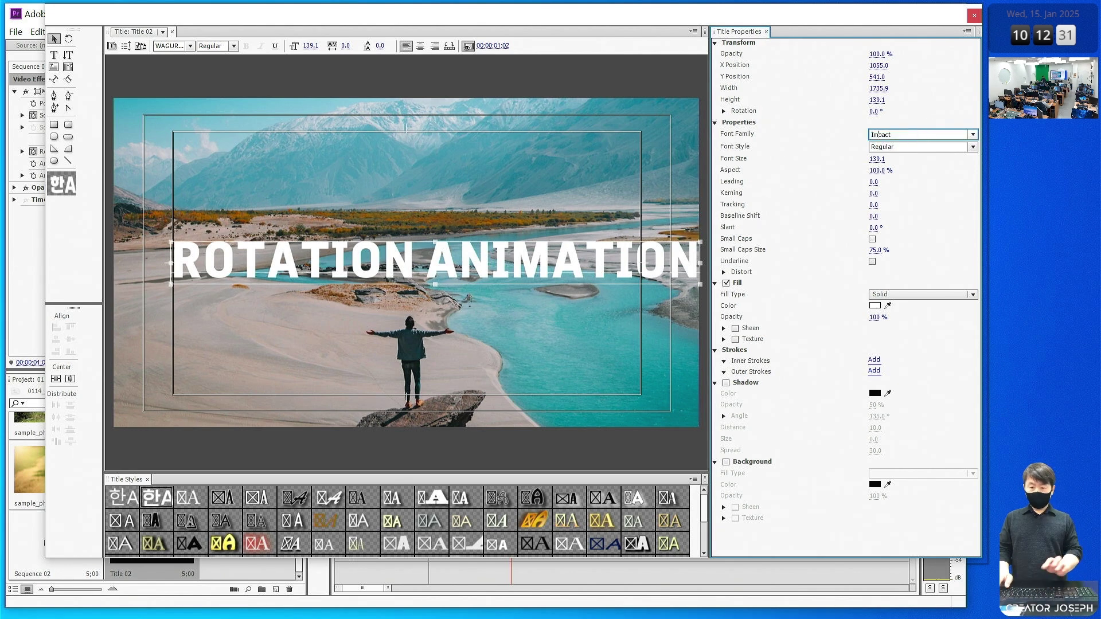
pyautogui.press('Return')
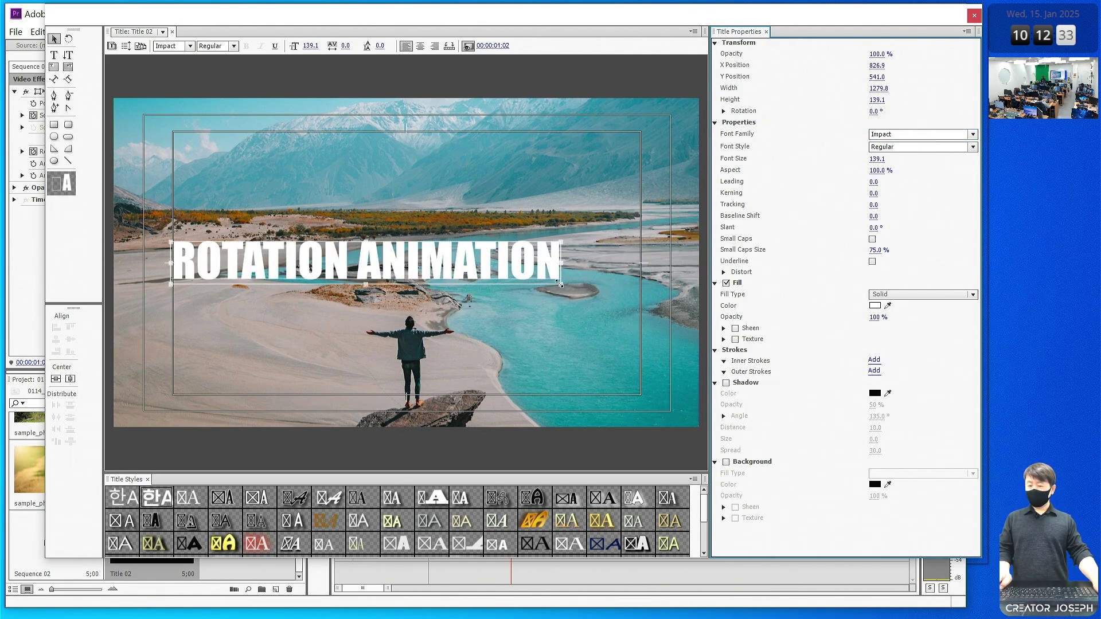
# Enlarge the Impact text to a font size of about 170, centre it both ways in the frame and deselect it
pyautogui.moveTo(559, 284); pyautogui.dragTo(647, 294)
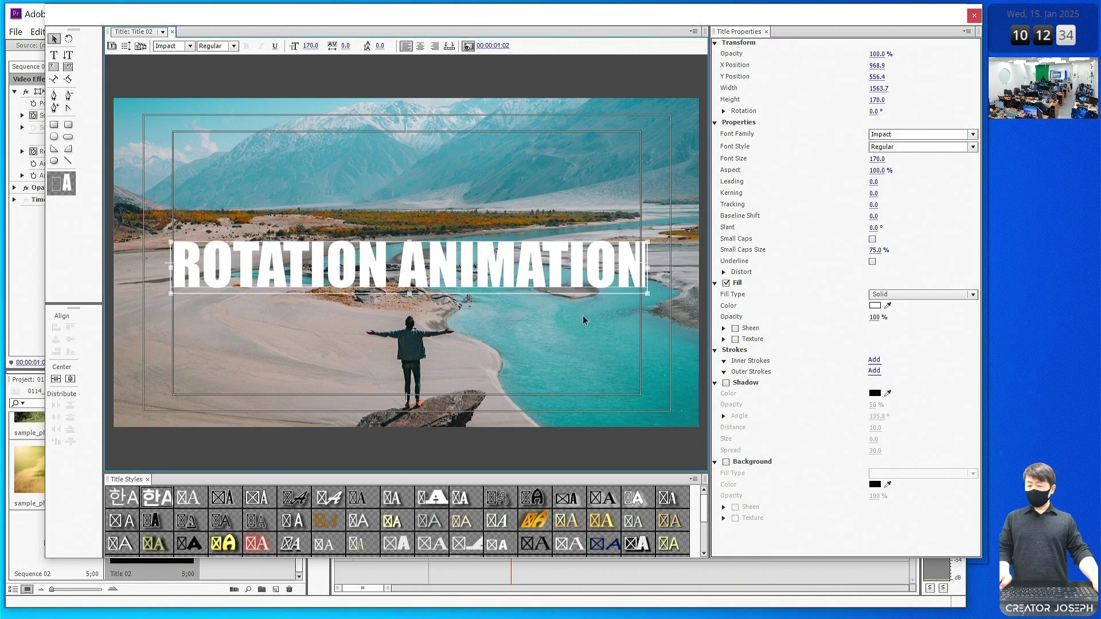
pyautogui.click(56, 378)
pyautogui.click(70, 378)
pyautogui.click(400, 338)
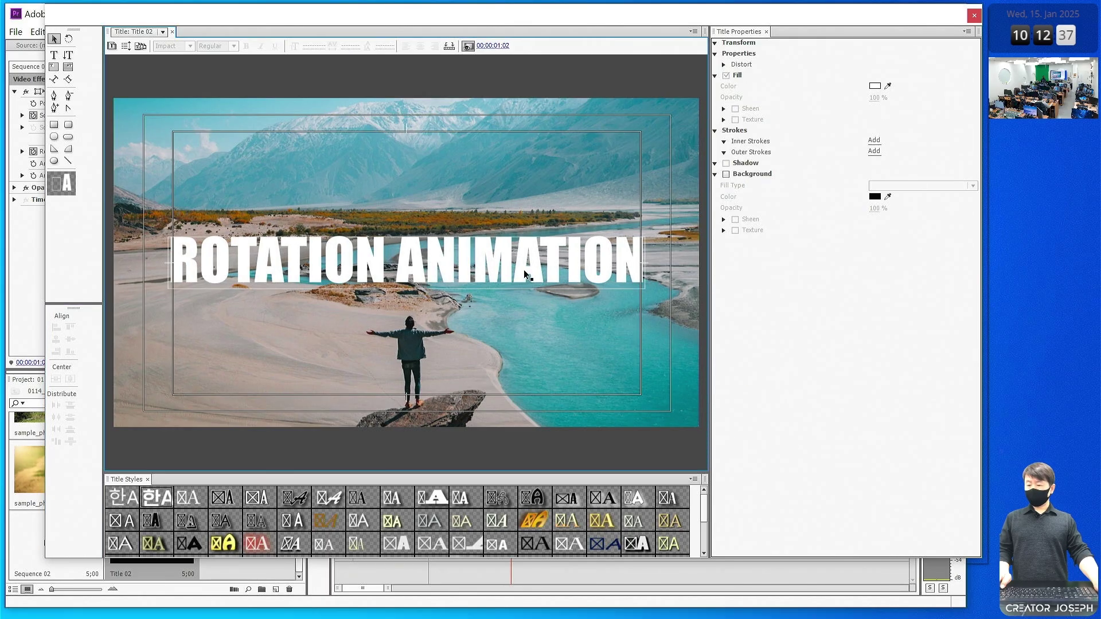
# Select the ROTATION ANIMATION text again and confirm white as its solid fill colour
pyautogui.click(602, 261)
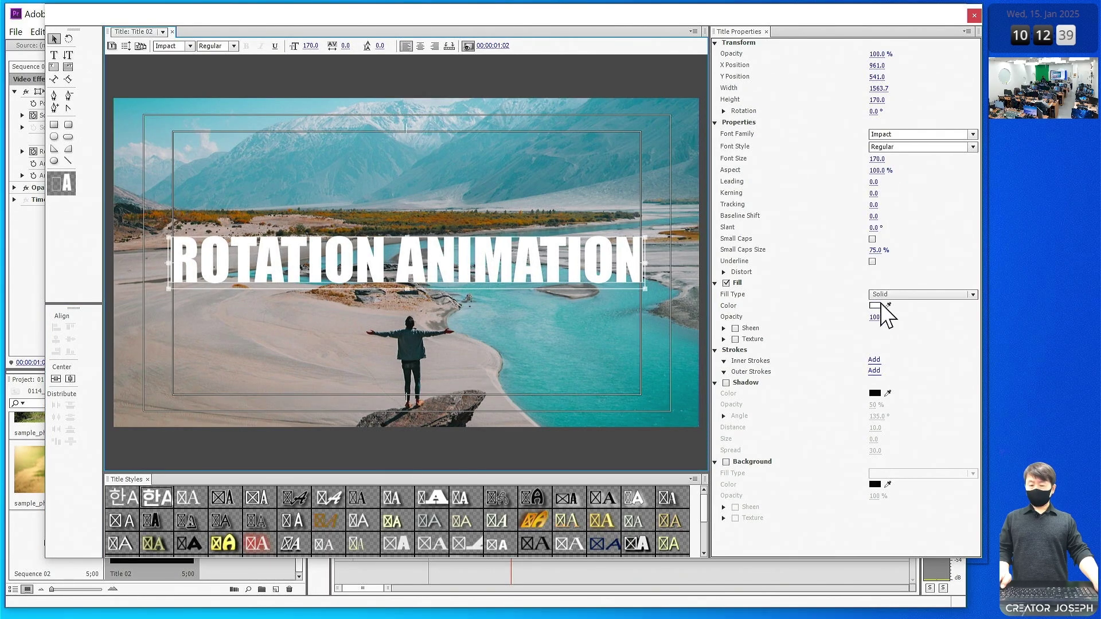
pyautogui.click(875, 305)
pyautogui.click(615, 254)
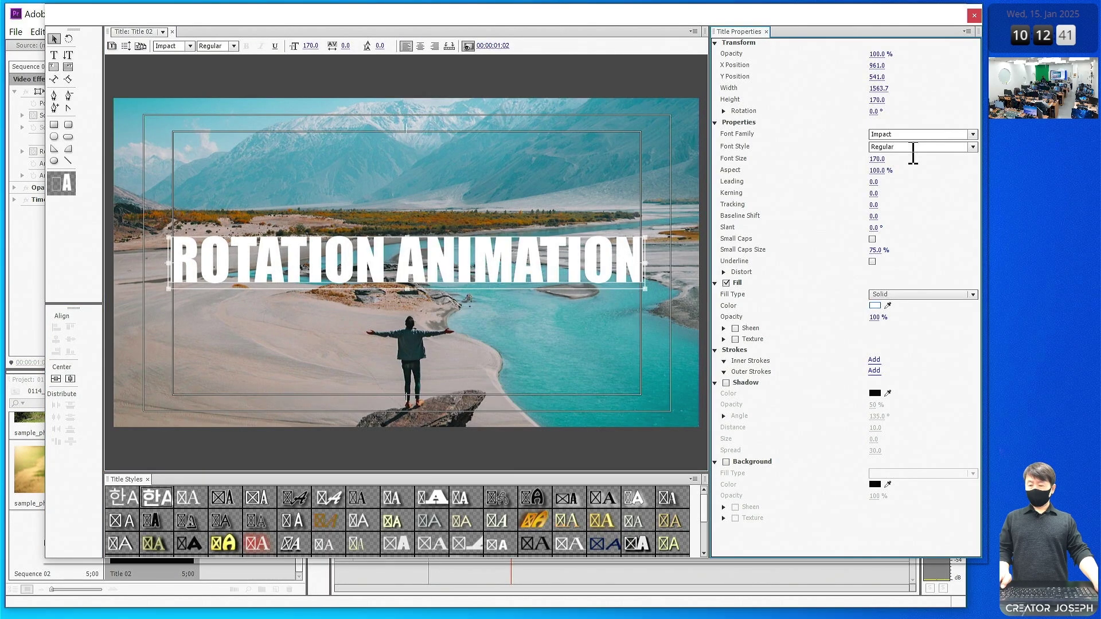
# Place Title 02 on Video 2 above the photo at the start of Sequence 02 and play the result in an enlarged preview
pyautogui.click(975, 15)
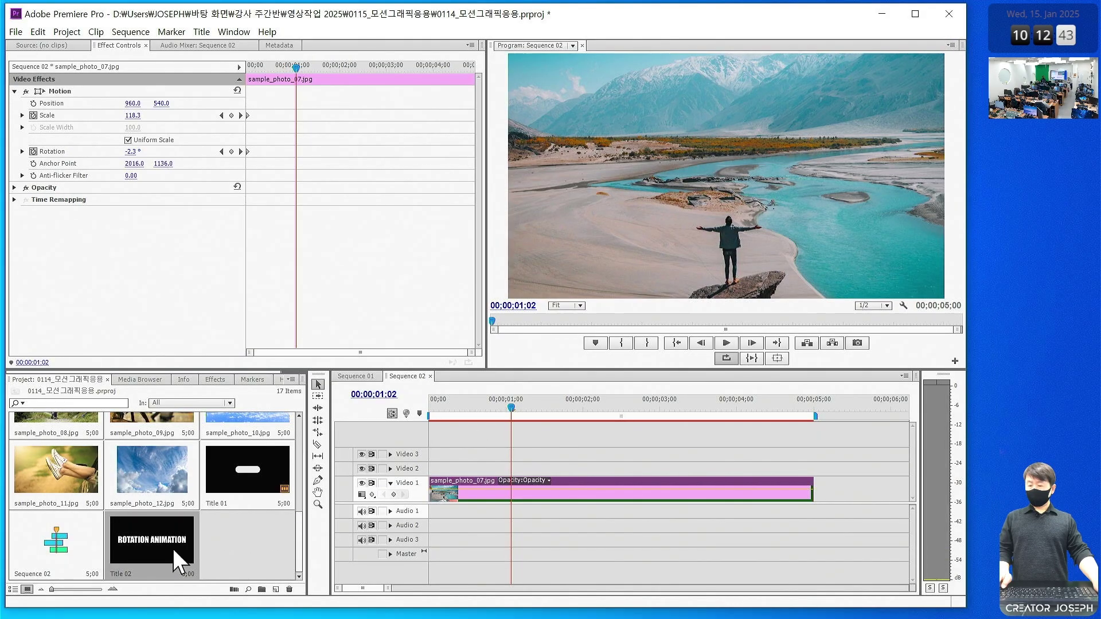
pyautogui.moveTo(173, 549); pyautogui.dragTo(435, 469)
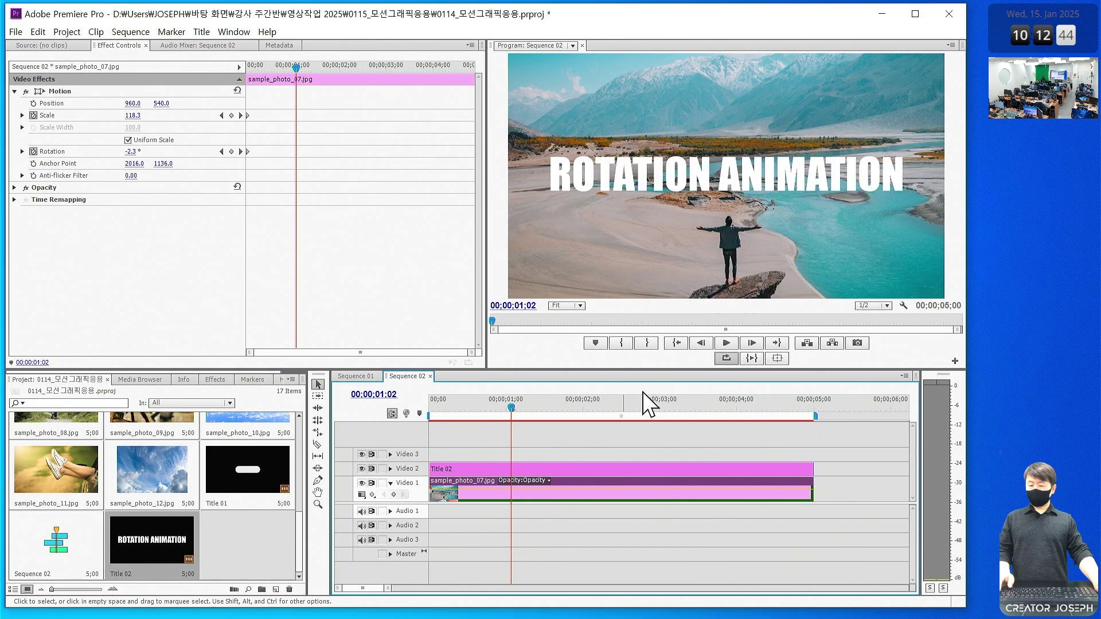
pyautogui.click(727, 344)
pyautogui.press('`')
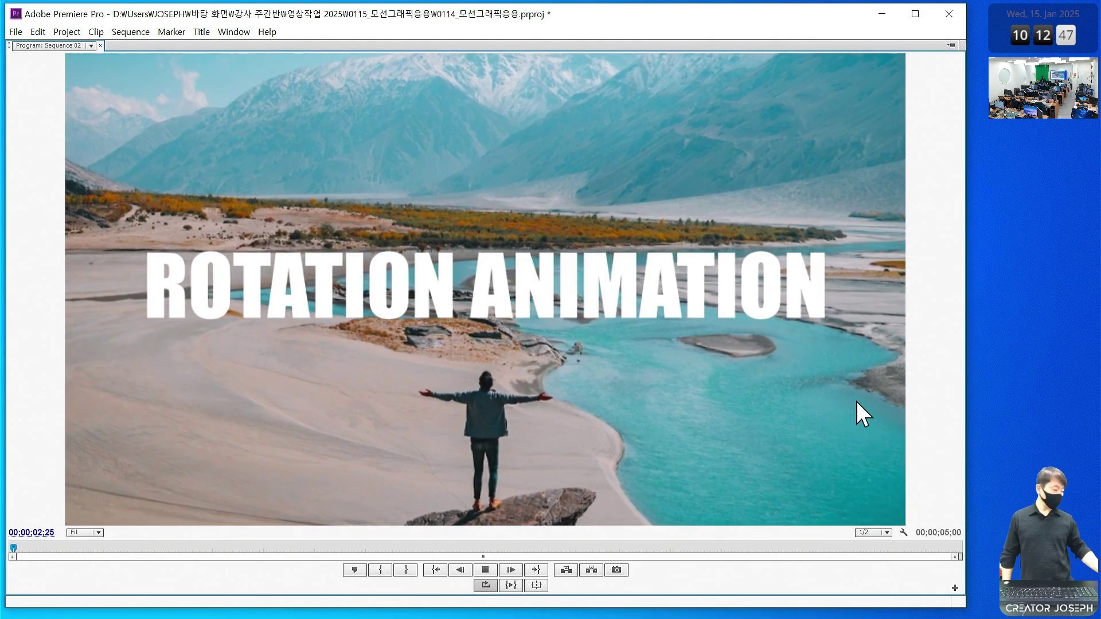
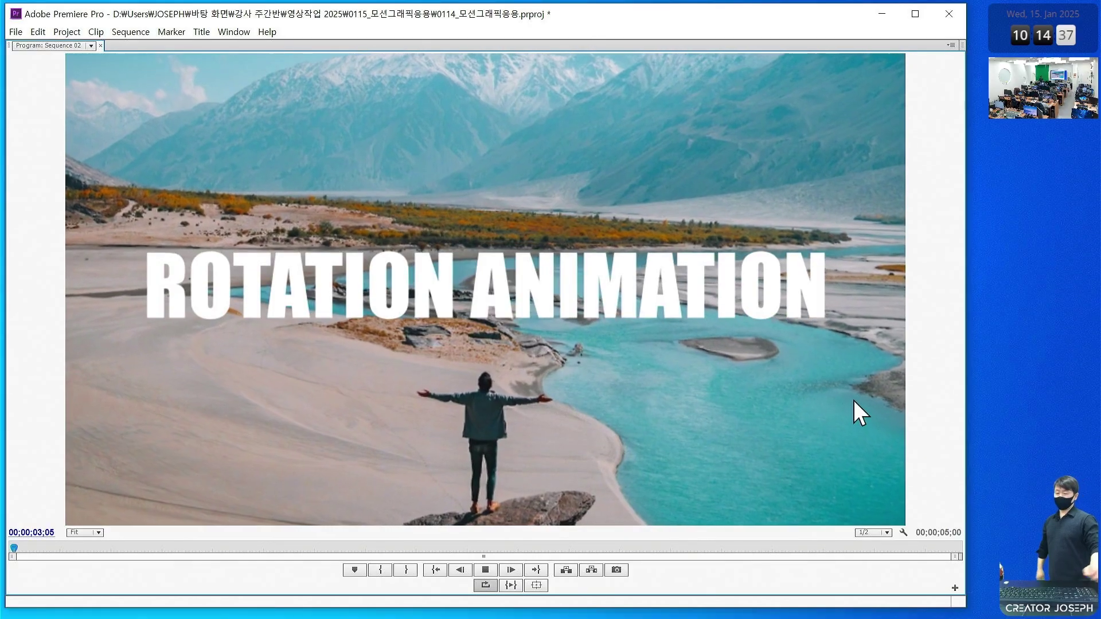
pyautogui.press('`')
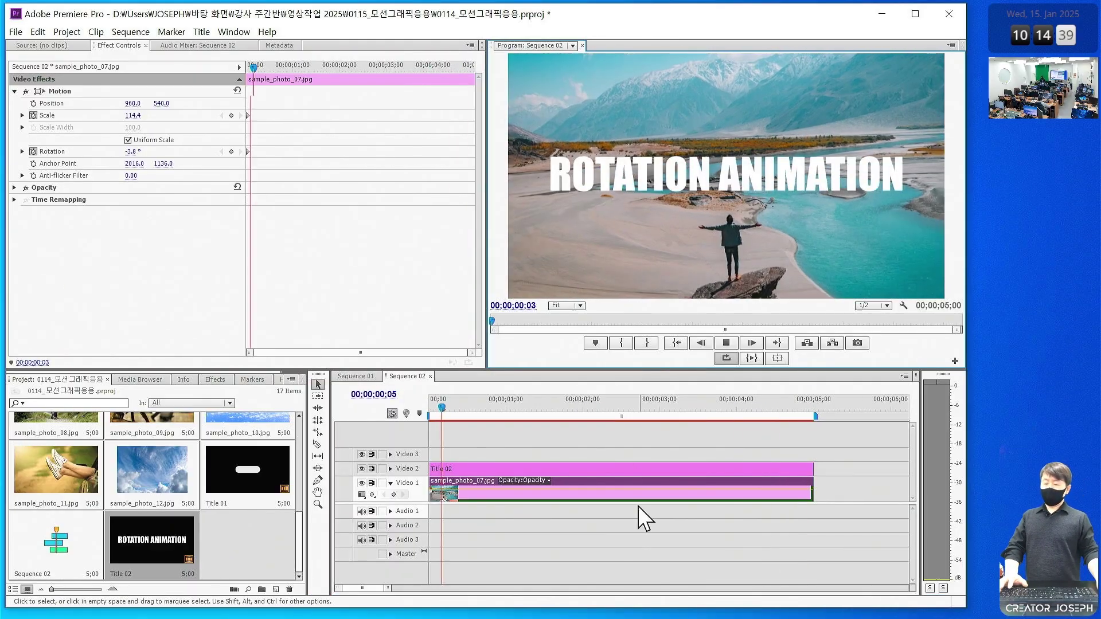
pyautogui.click(508, 409)
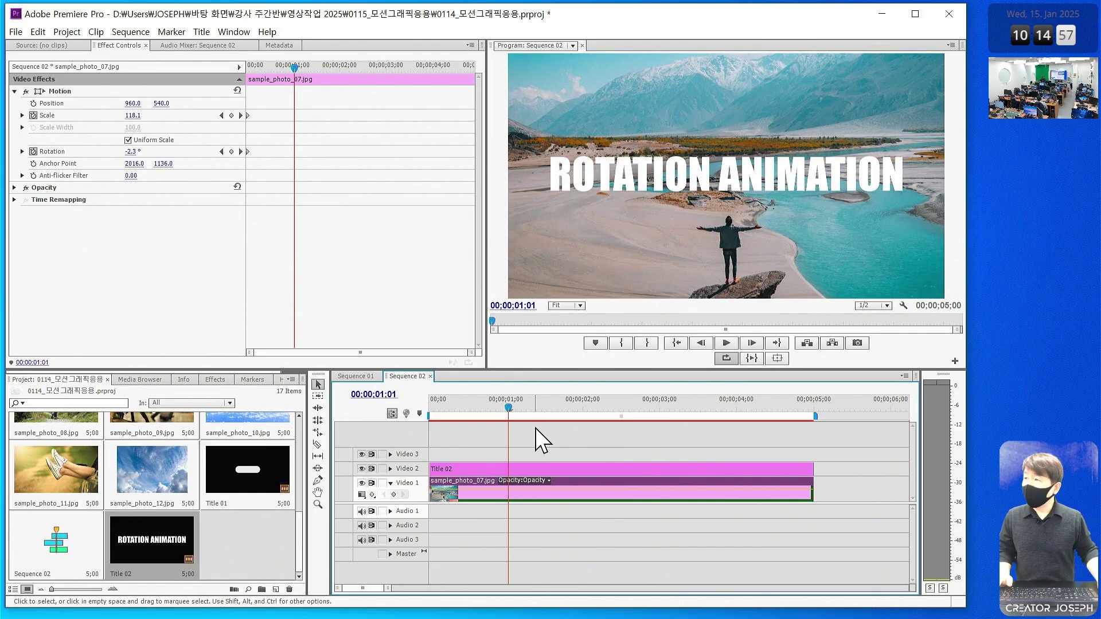
# Create a new sequence named Sequence 03 with the HD 1080p 29.97 preset
pyautogui.click(276, 589)
pyautogui.click(321, 452)
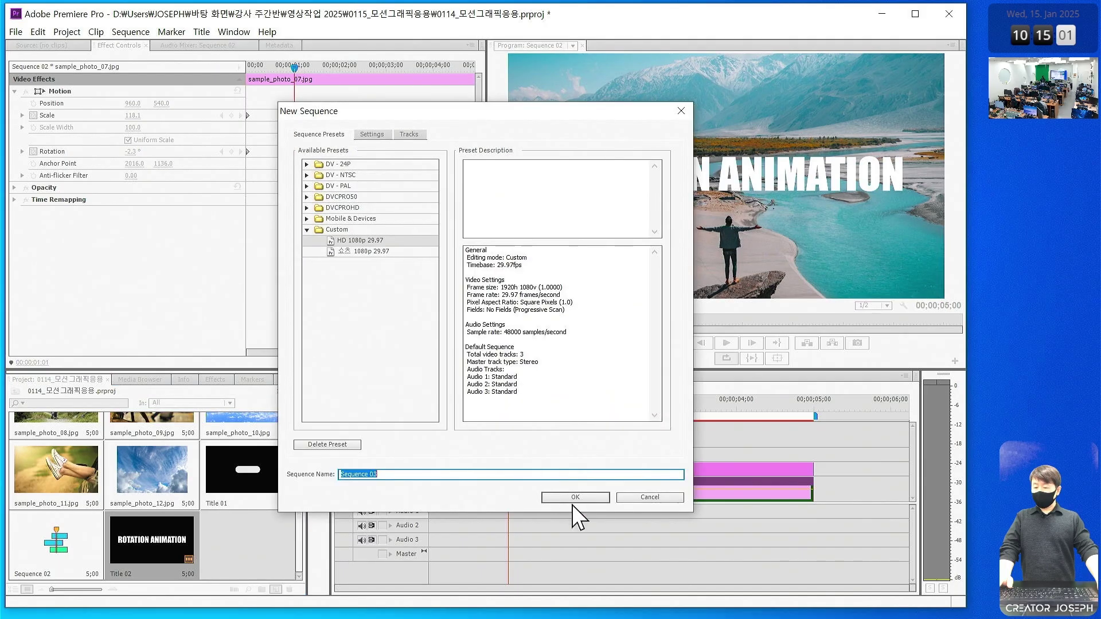
pyautogui.click(584, 492)
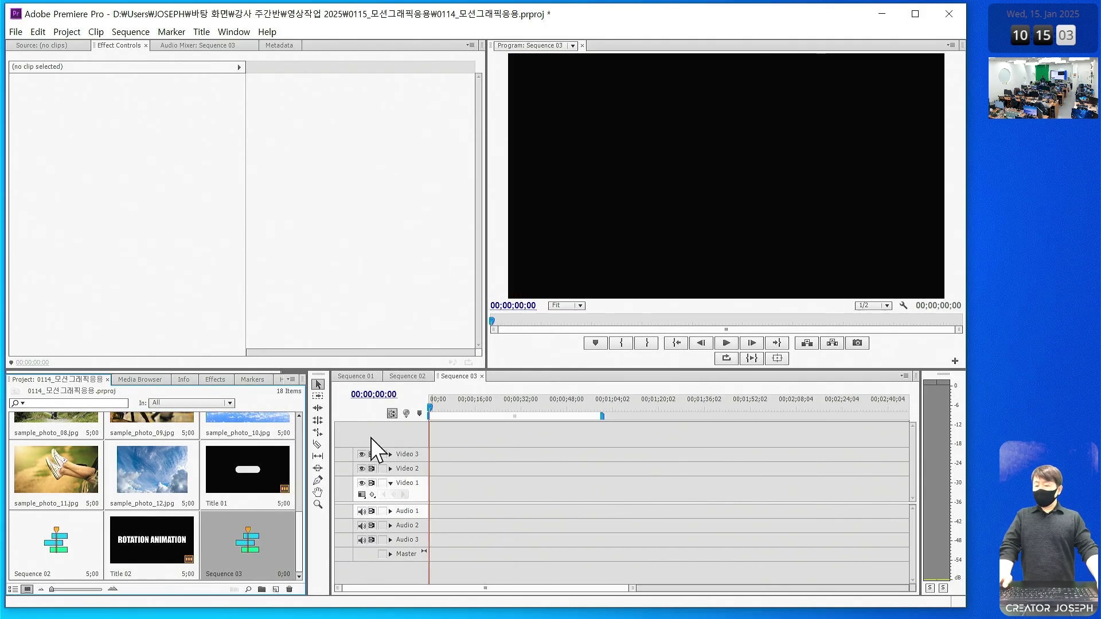
# Create a new 1920 × 1080 title named 시계몸체
pyautogui.click(16, 32)
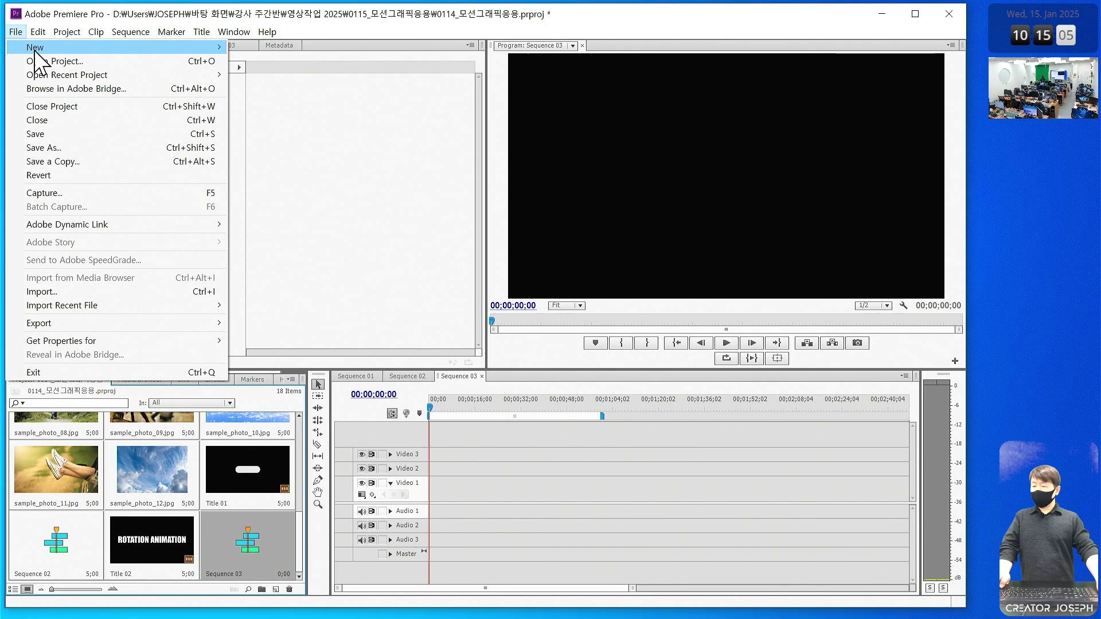
pyautogui.moveTo(58, 47)
pyautogui.click(327, 131)
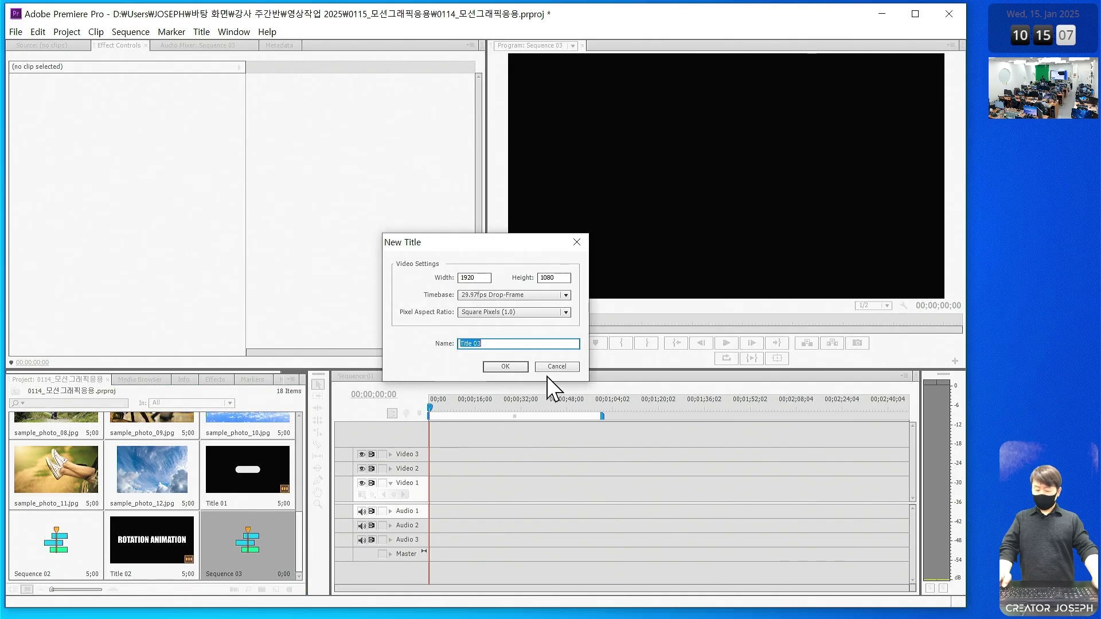
pyautogui.write('시험')
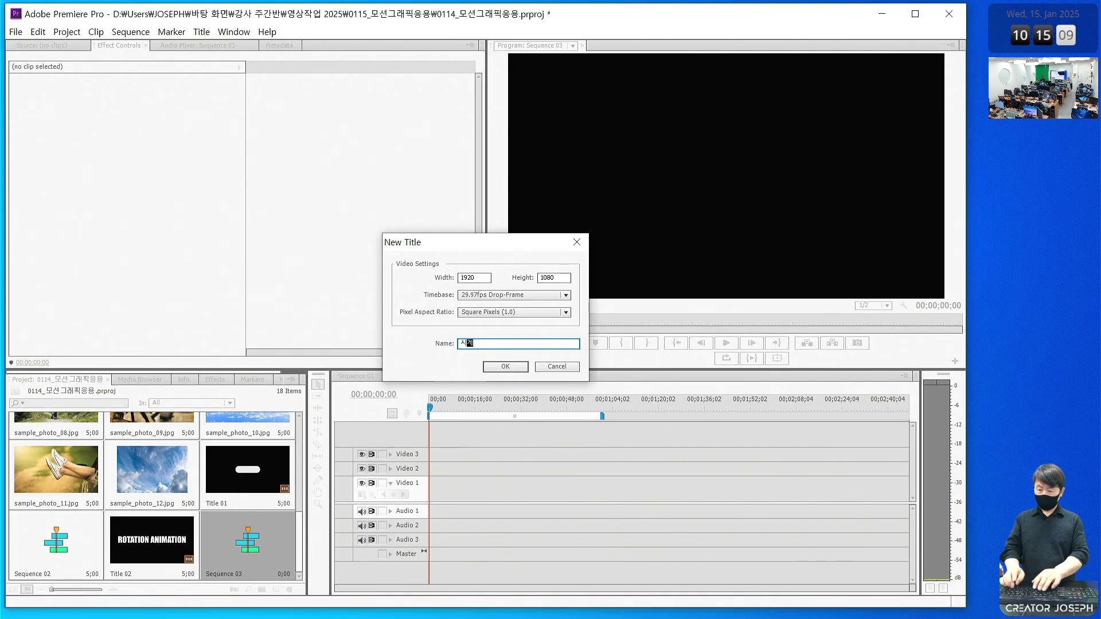
pyautogui.write('몸체')
pyautogui.press('Return')
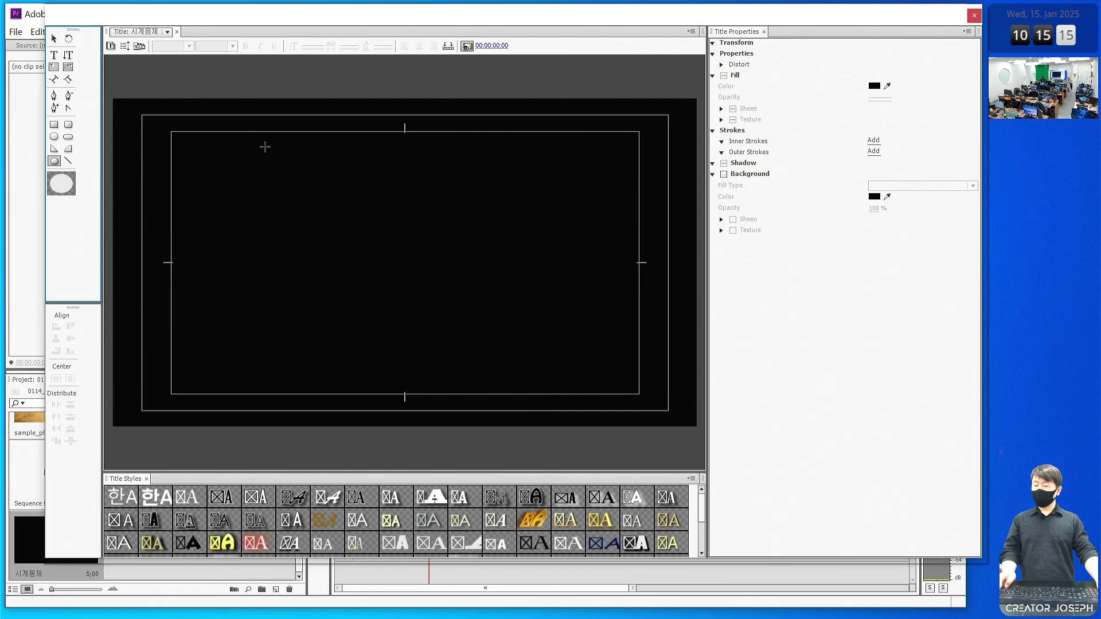
# Draw a circle about 864 wide and high with the Ellipse tool and centre it both ways in the frame
pyautogui.moveTo(265, 145); pyautogui.dragTo(528, 371)
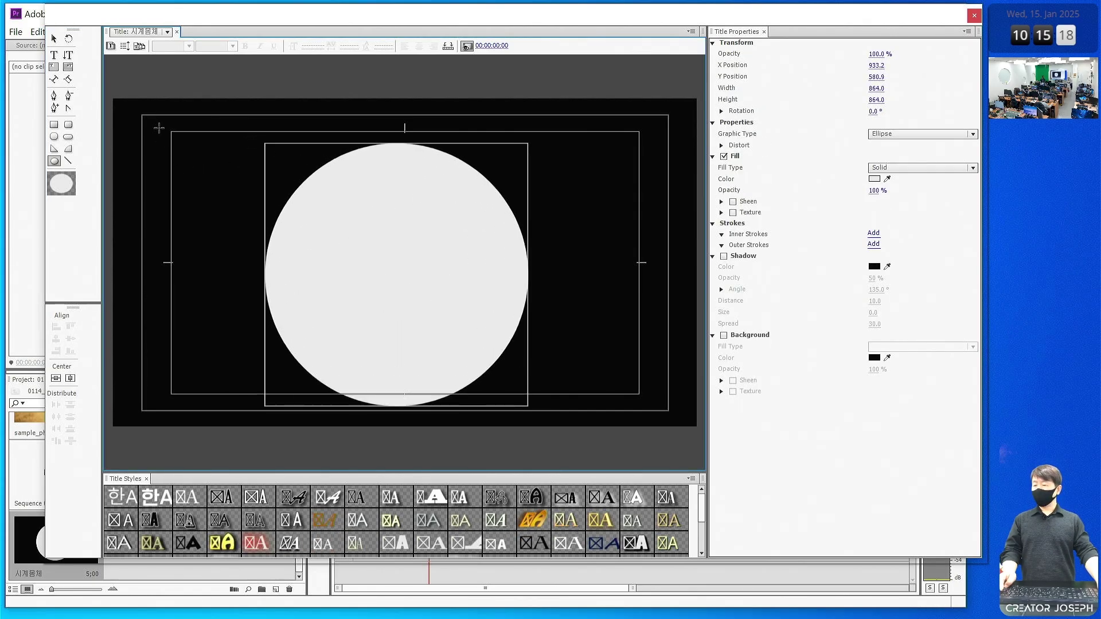
pyautogui.click(54, 38)
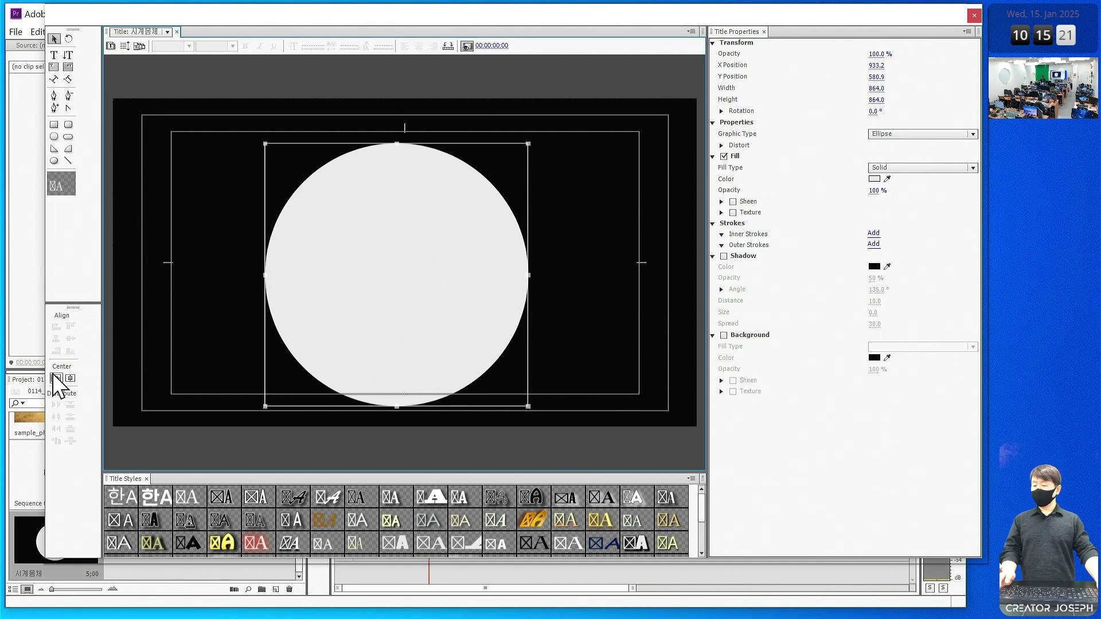
pyautogui.click(70, 379)
pyautogui.click(71, 379)
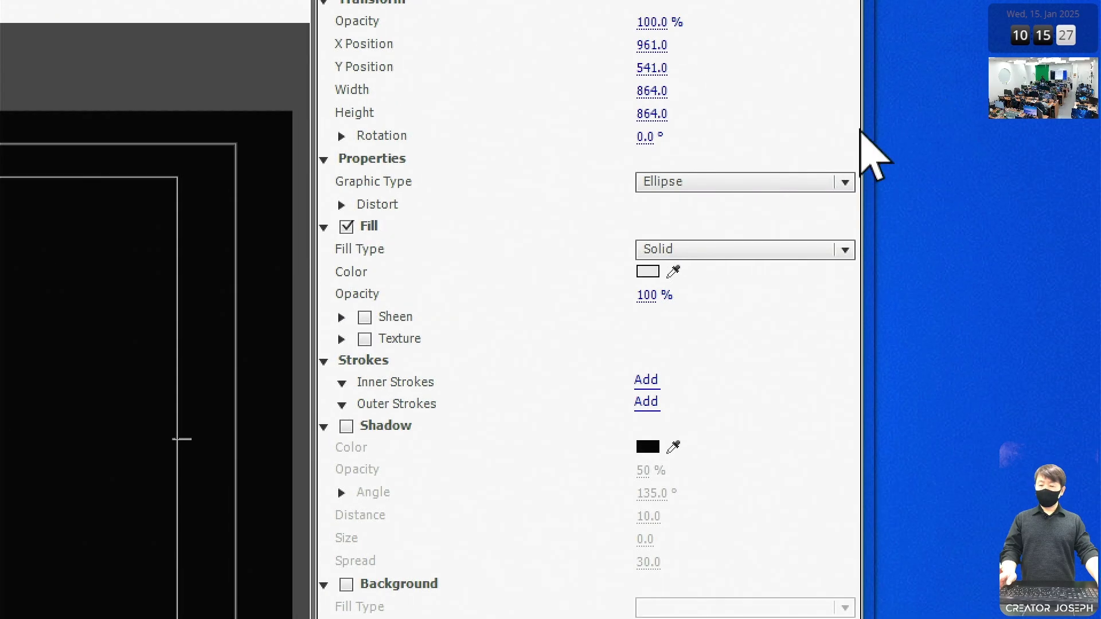
# Change the circle's graphic type to Open Bezier and set its line width to 20
pyautogui.click(973, 134)
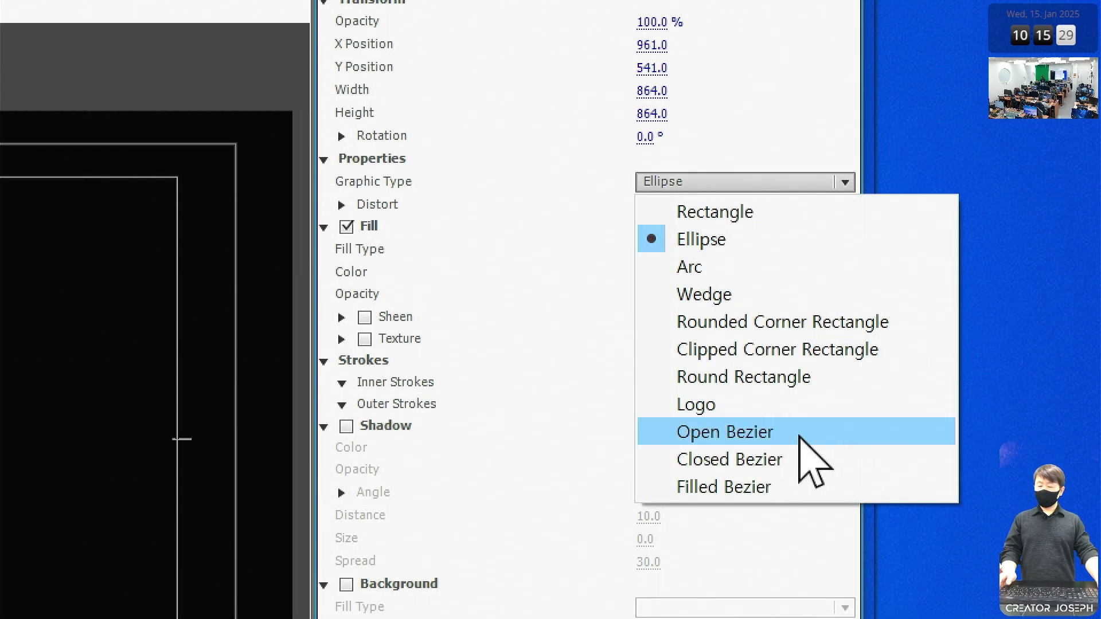
pyautogui.click(800, 437)
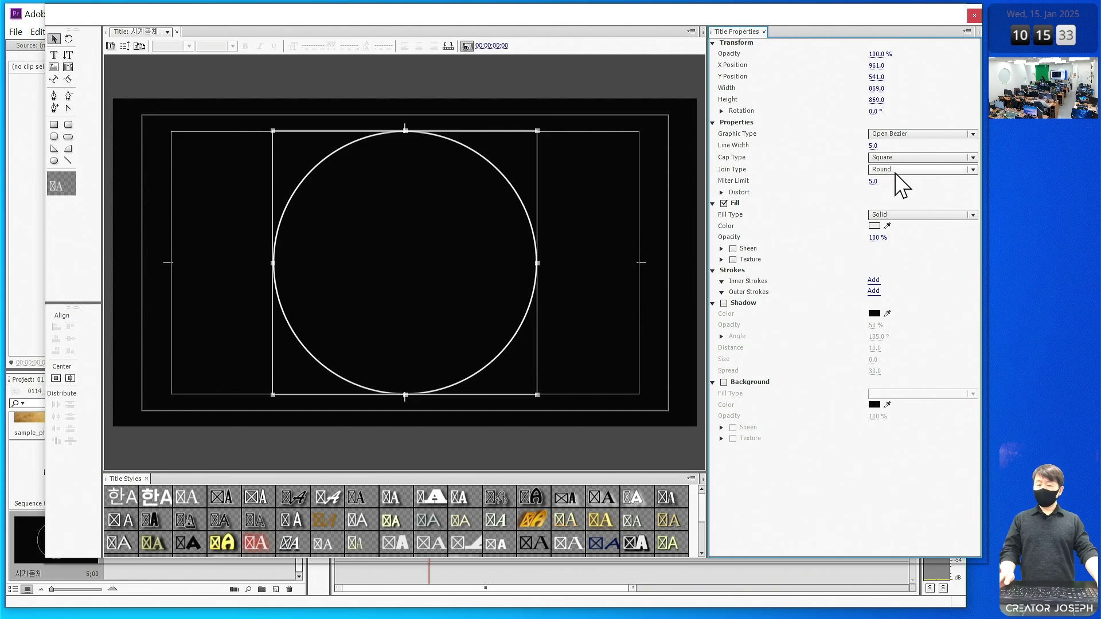
pyautogui.moveTo(878, 146); pyautogui.dragTo(924, 160)
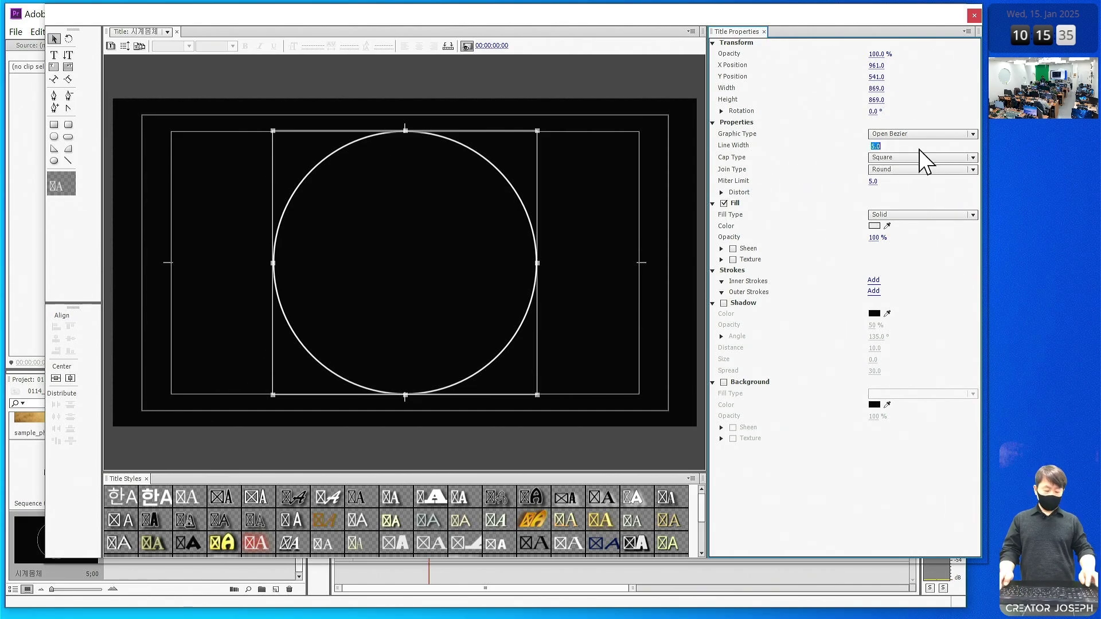
pyautogui.click(878, 215)
# Set the circle outline's fill colour to white
pyautogui.click(872, 225)
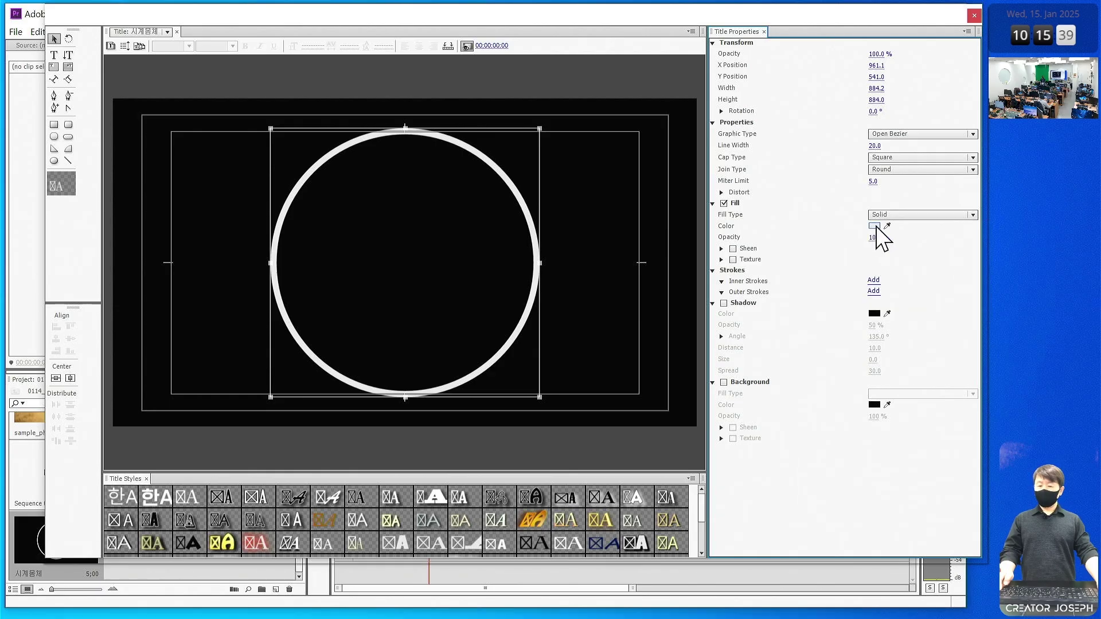
pyautogui.click(874, 226)
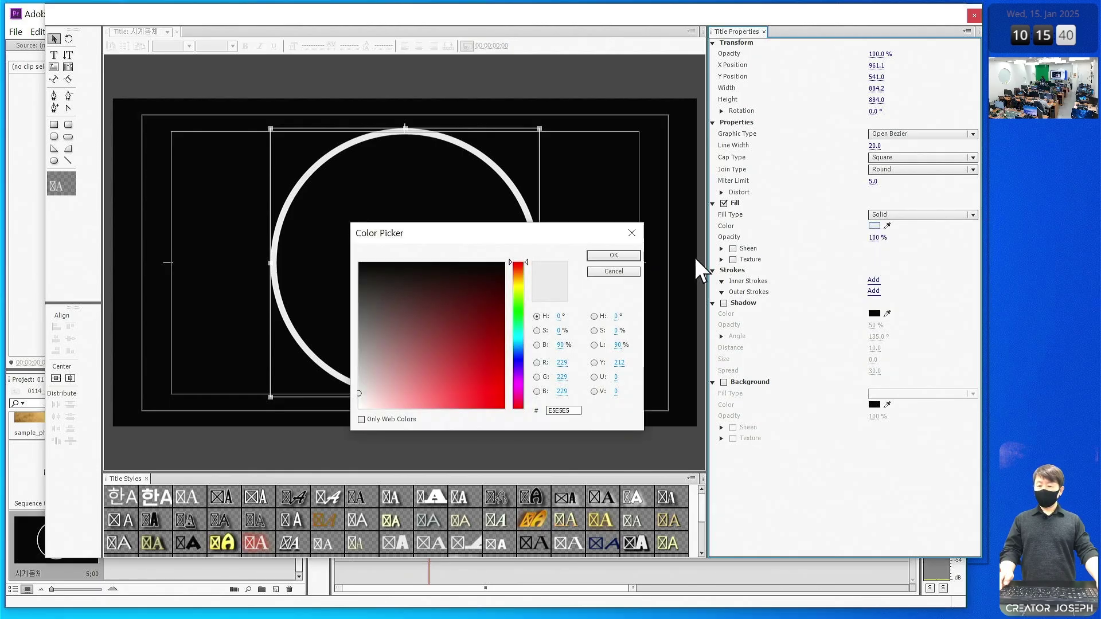
pyautogui.click(615, 255)
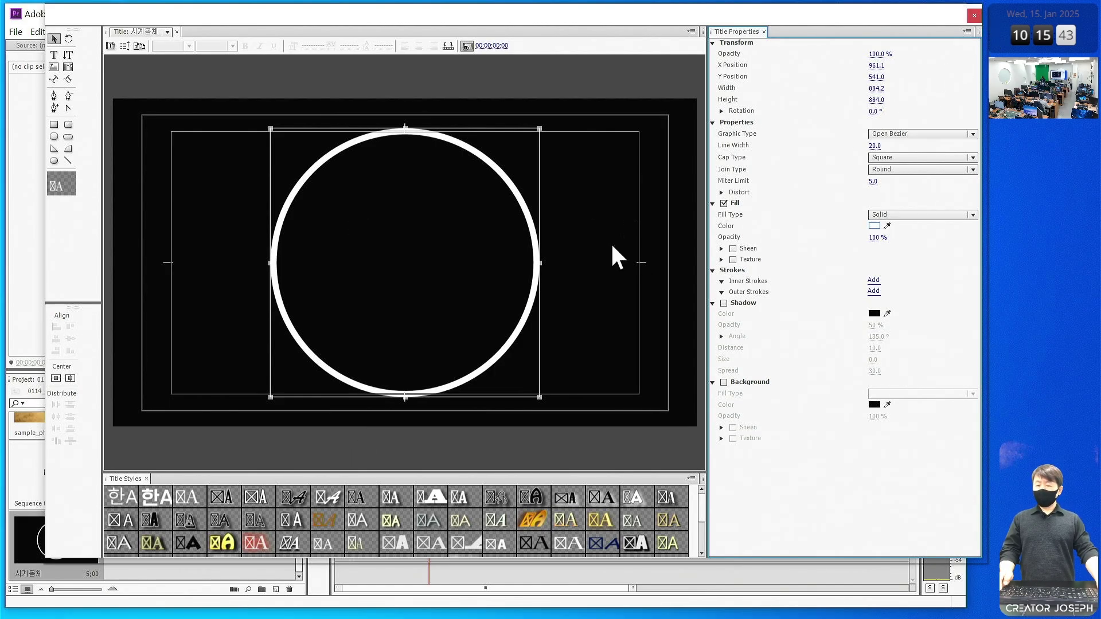
# Close the title and place 시계몸체 on Video 1 at the start of Sequence 03, fitting the timeline to the clip
pyautogui.click(974, 16)
pyautogui.moveTo(97, 537); pyautogui.dragTo(436, 488)
pyautogui.press('\\')
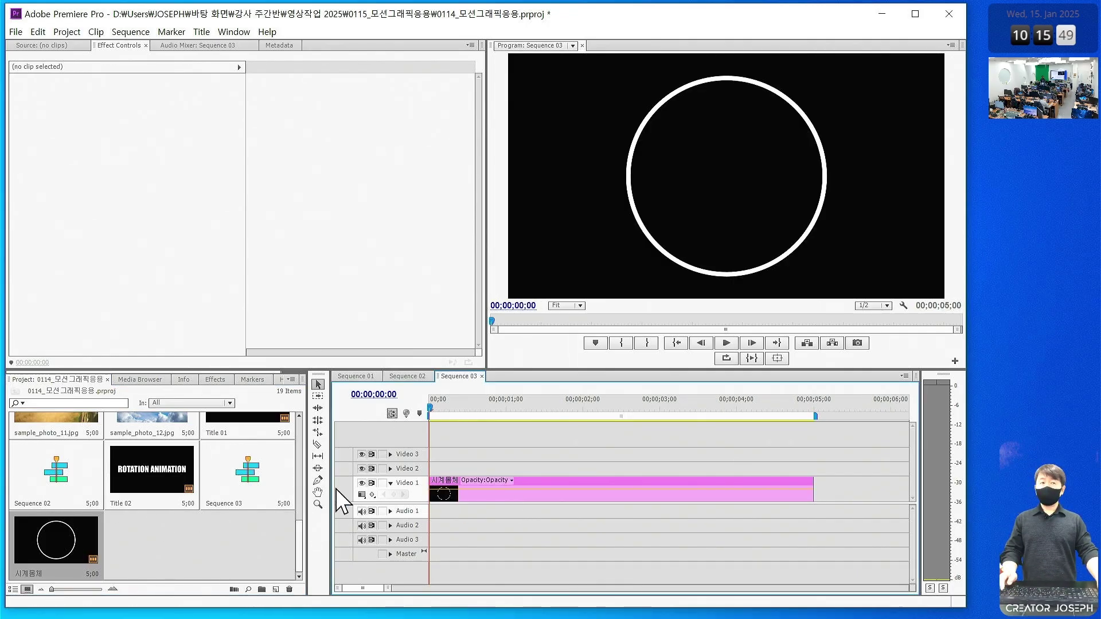
# Create a new 1920 × 1080 title named 시계시침
pyautogui.click(16, 32)
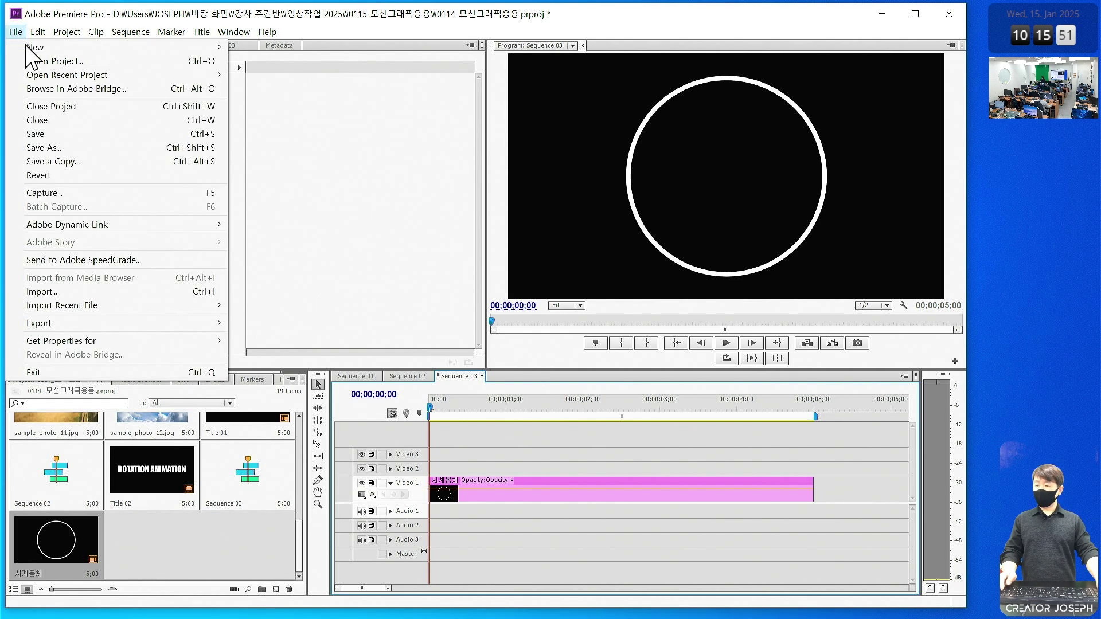
pyautogui.moveTo(35, 48)
pyautogui.click(278, 127)
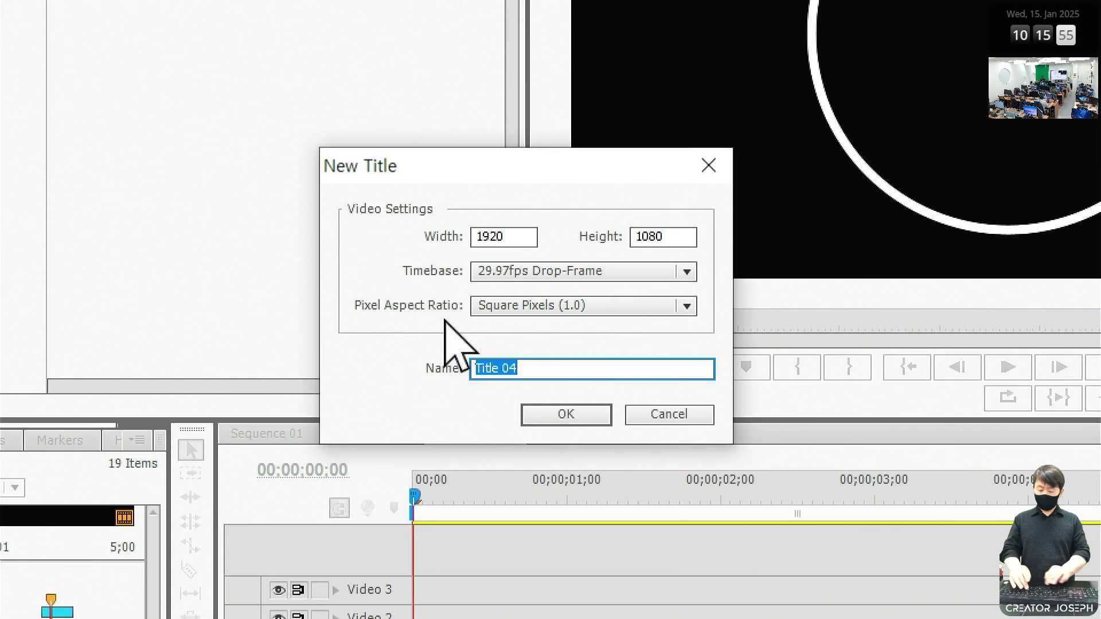
pyautogui.write('TLR')
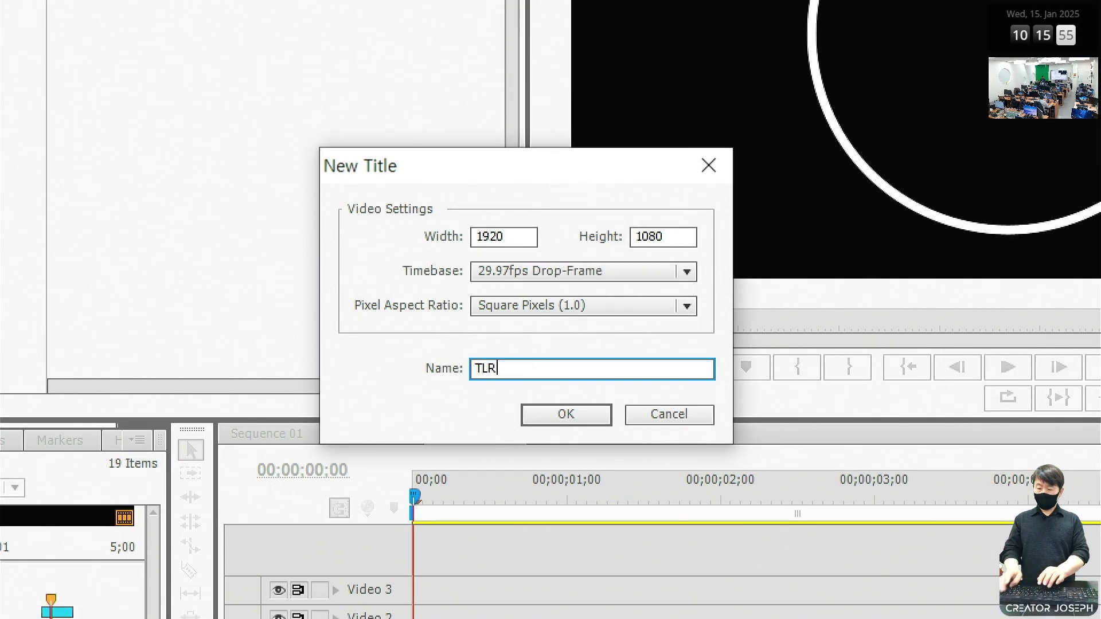
pyautogui.press('BackSpace')
pyautogui.press('BackSpace')
pyautogui.press('BackSpace')
pyautogui.write('시계')
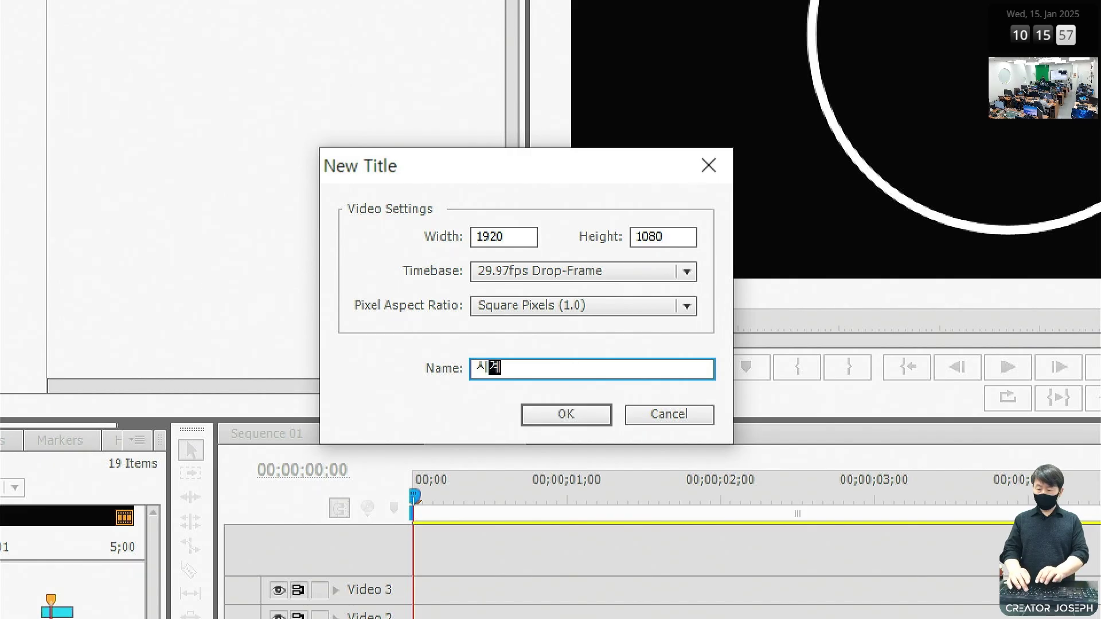
pyautogui.write('시침')
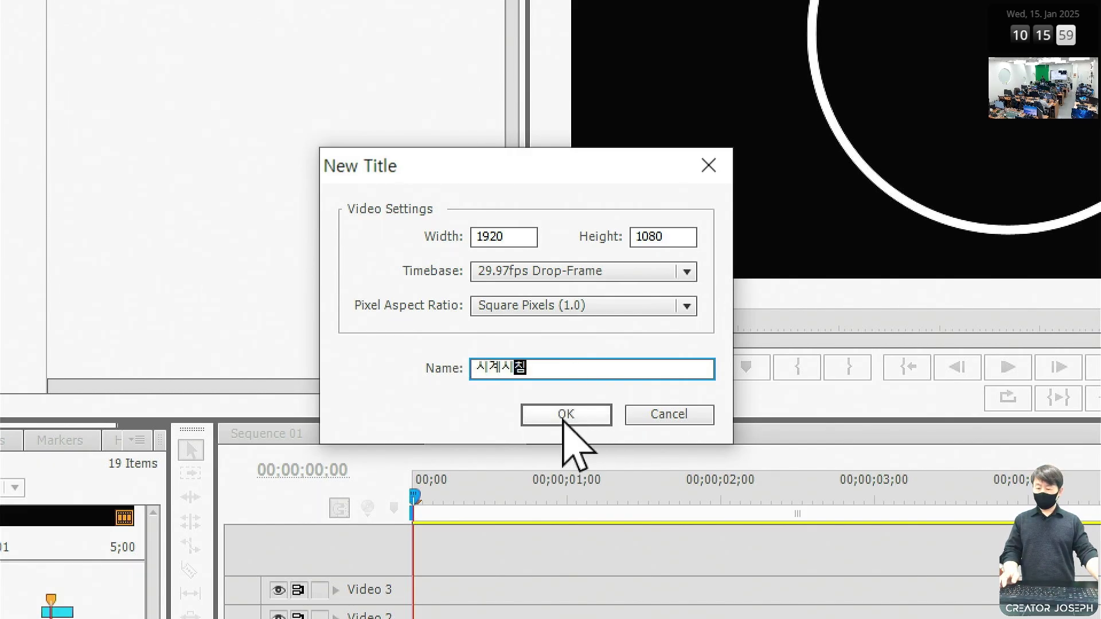
pyautogui.click(565, 421)
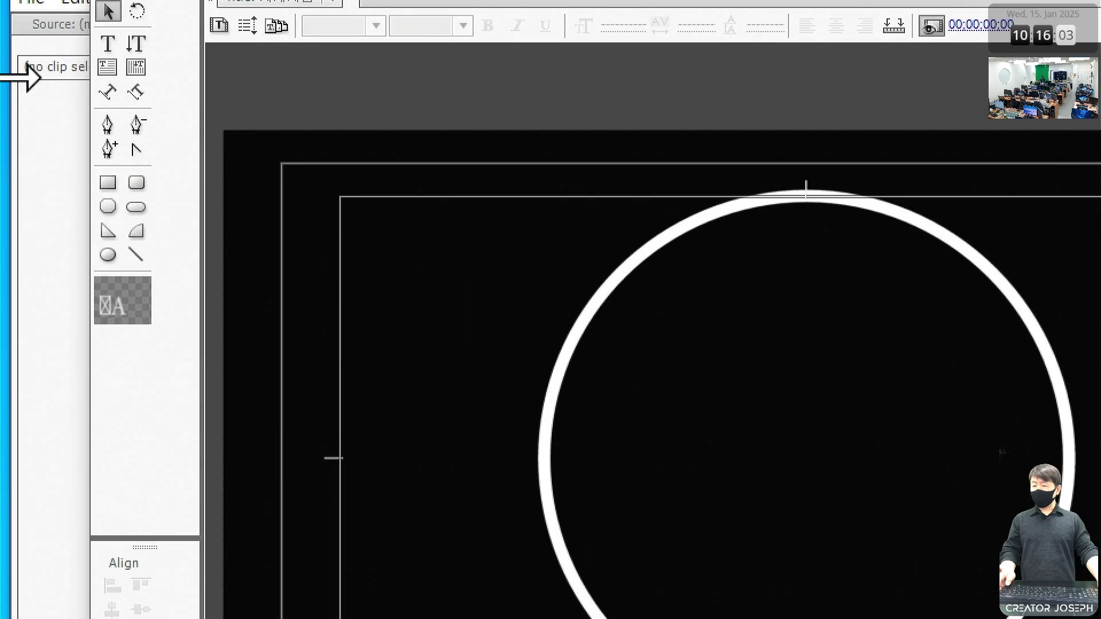
# Draw a vertical line about 215 long from the circle's centre upward as the hour hand
pyautogui.click(136, 254)
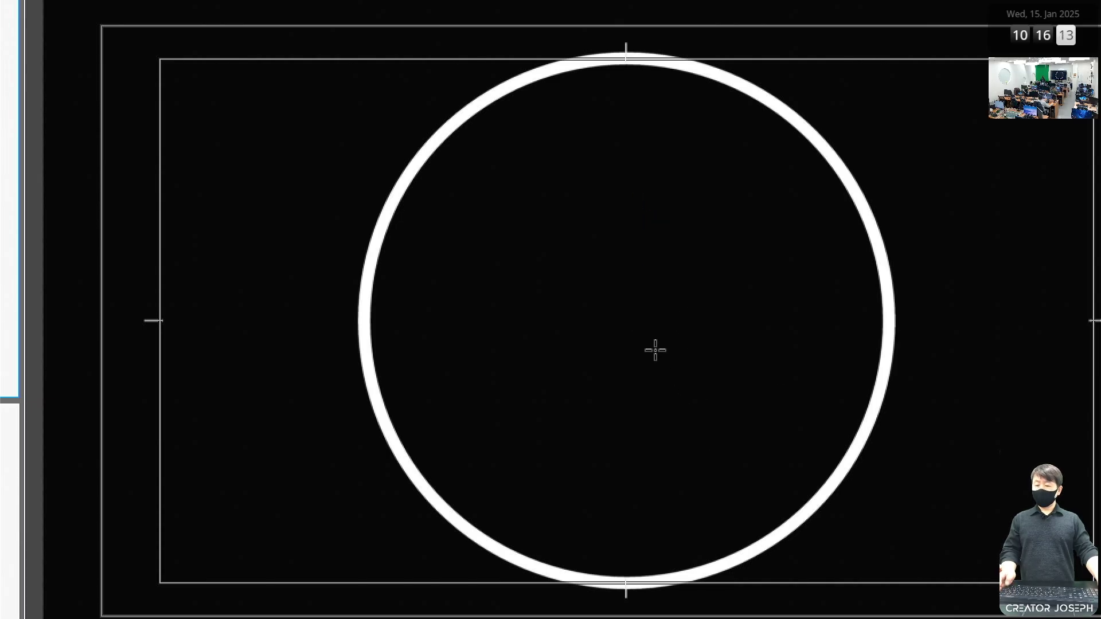
pyautogui.moveTo(625, 323); pyautogui.dragTo(631, 196)
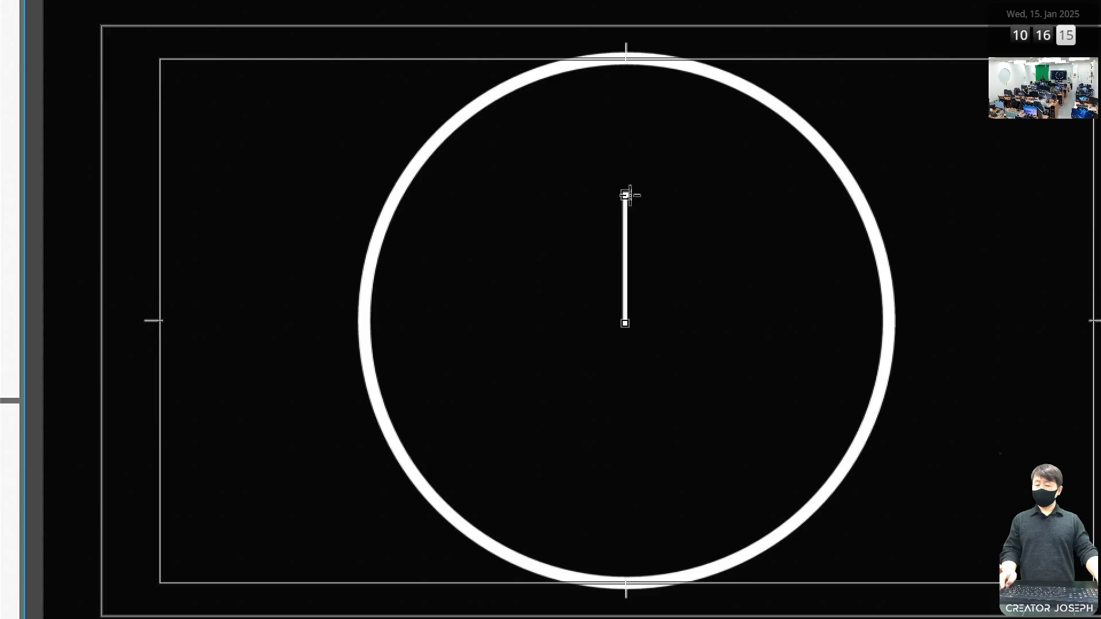
pyautogui.press('Escape')
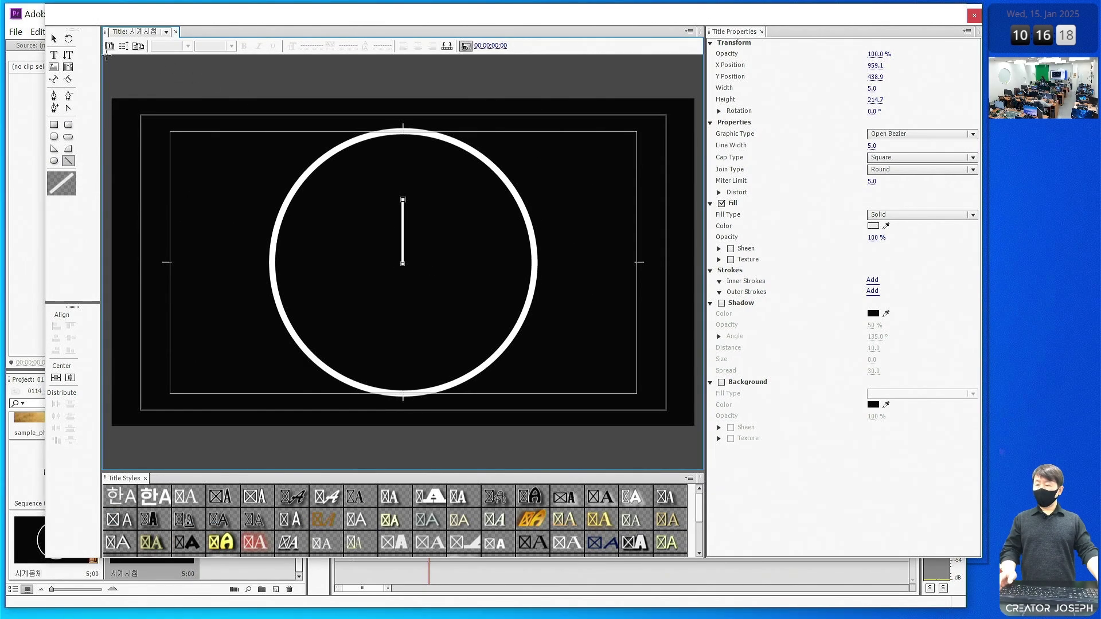
# Set the hour hand's line width to 10 and its fill colour to white (FFFFFF)
pyautogui.click(54, 39)
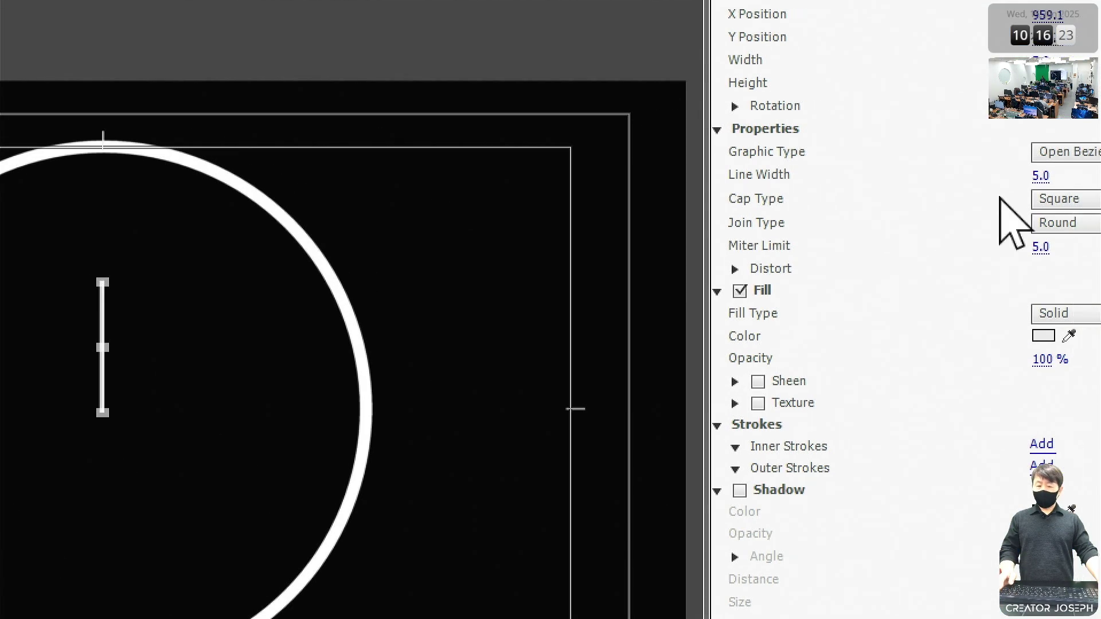
pyautogui.click(870, 176)
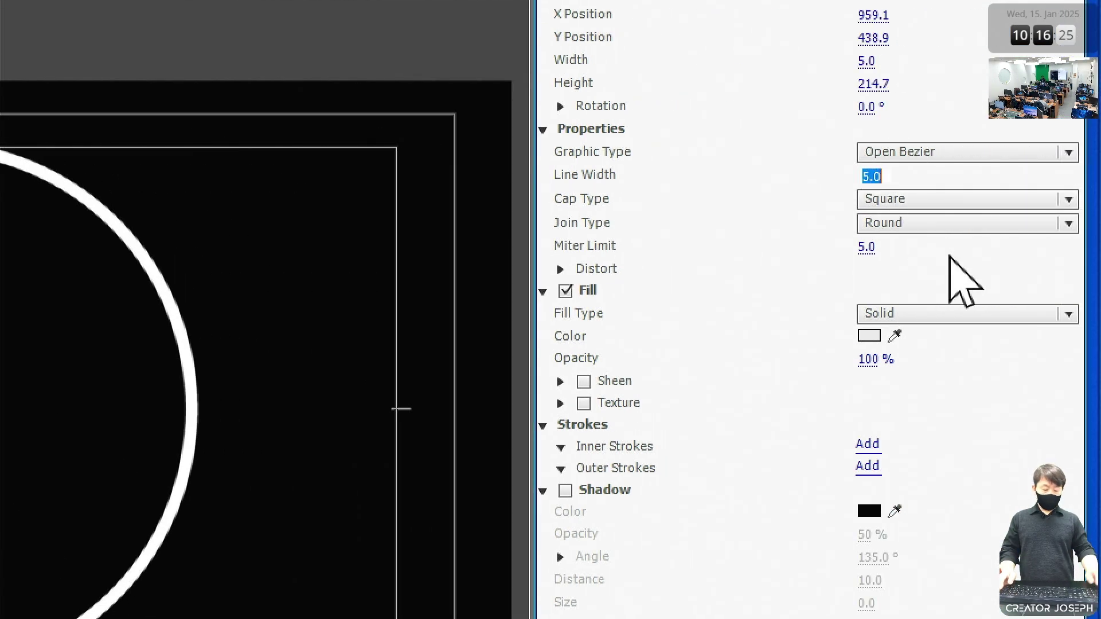
pyautogui.write('10')
pyautogui.press('Return')
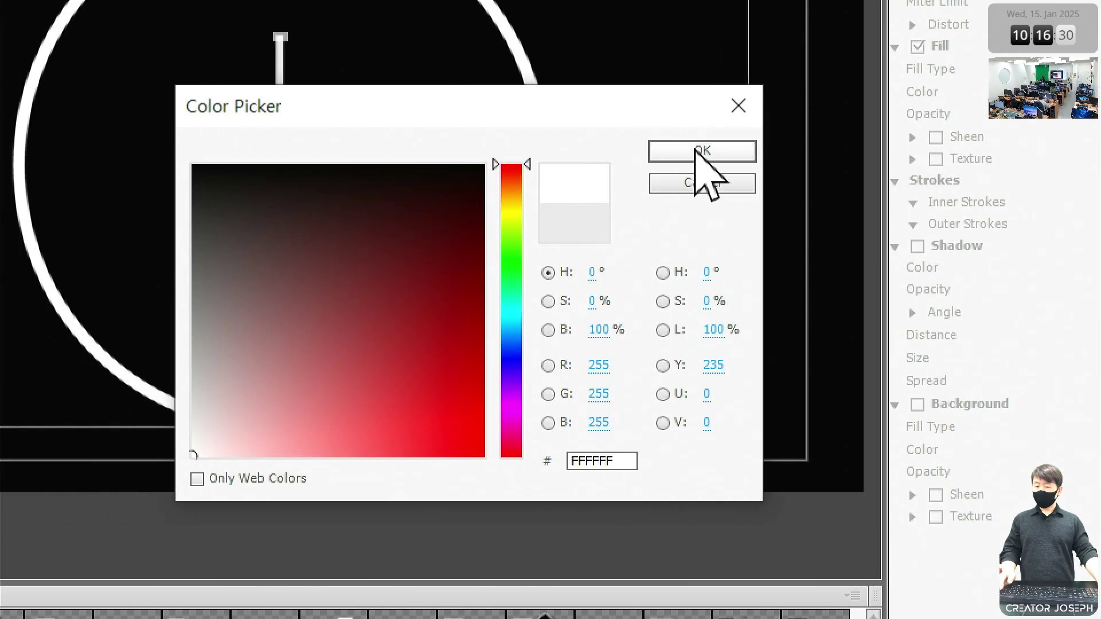
pyautogui.click(351, 320)
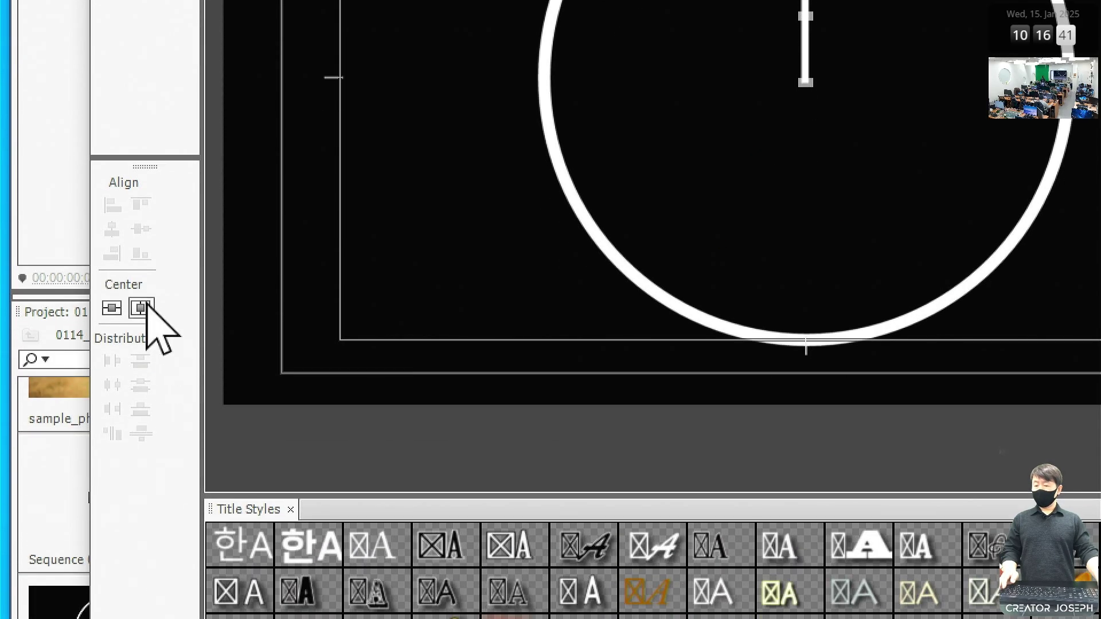
# Centre the hour hand horizontally in the frame and draw a short horizontal guide line just below its lower end
pyautogui.click(141, 455)
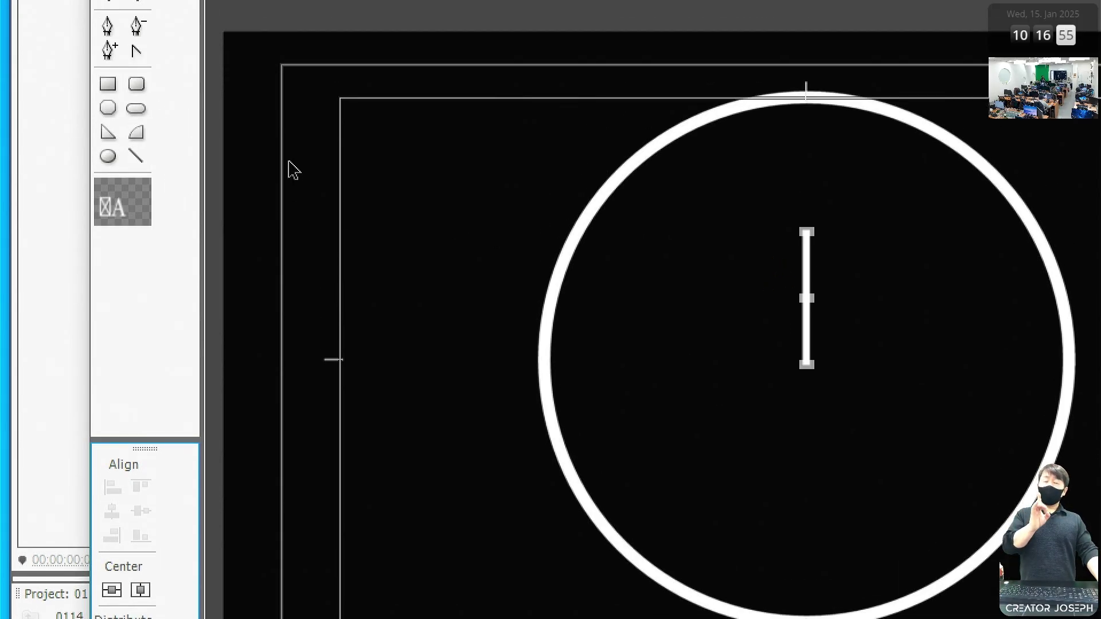
pyautogui.click(140, 155)
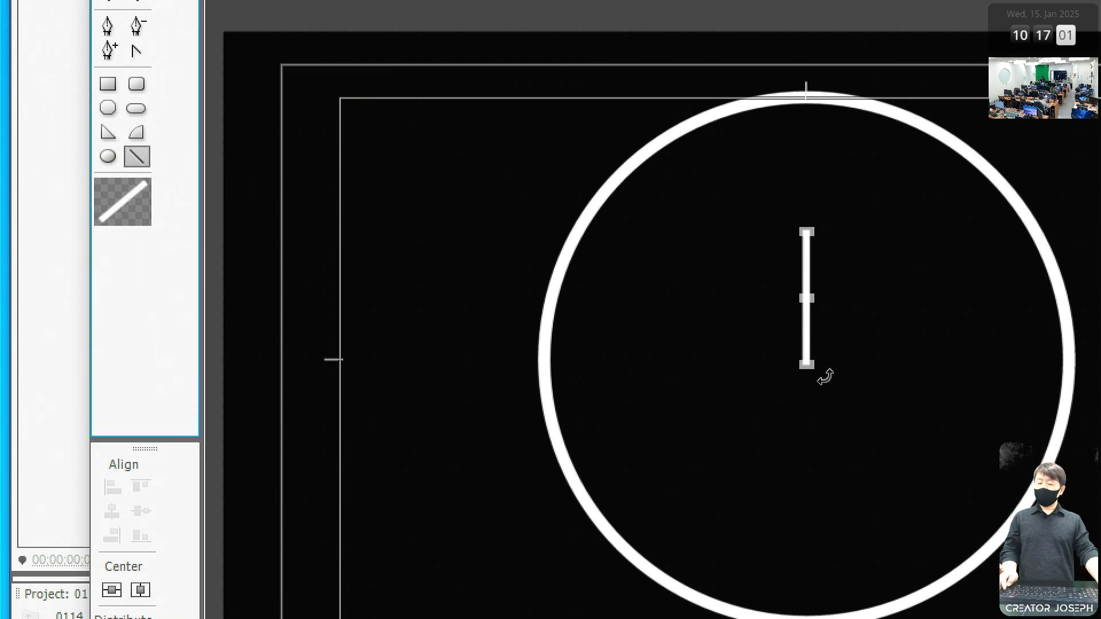
pyautogui.moveTo(762, 403); pyautogui.dragTo(824, 404)
pyautogui.click(108, 70)
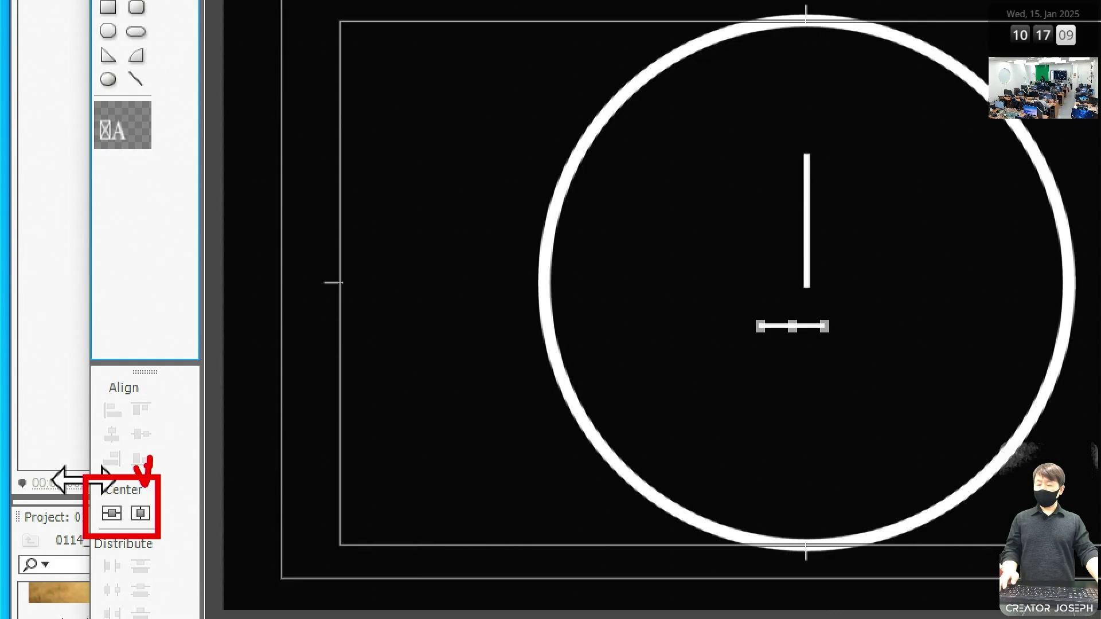
# Centre the short guide line vertically and horizontally in the frame
pyautogui.click(113, 515)
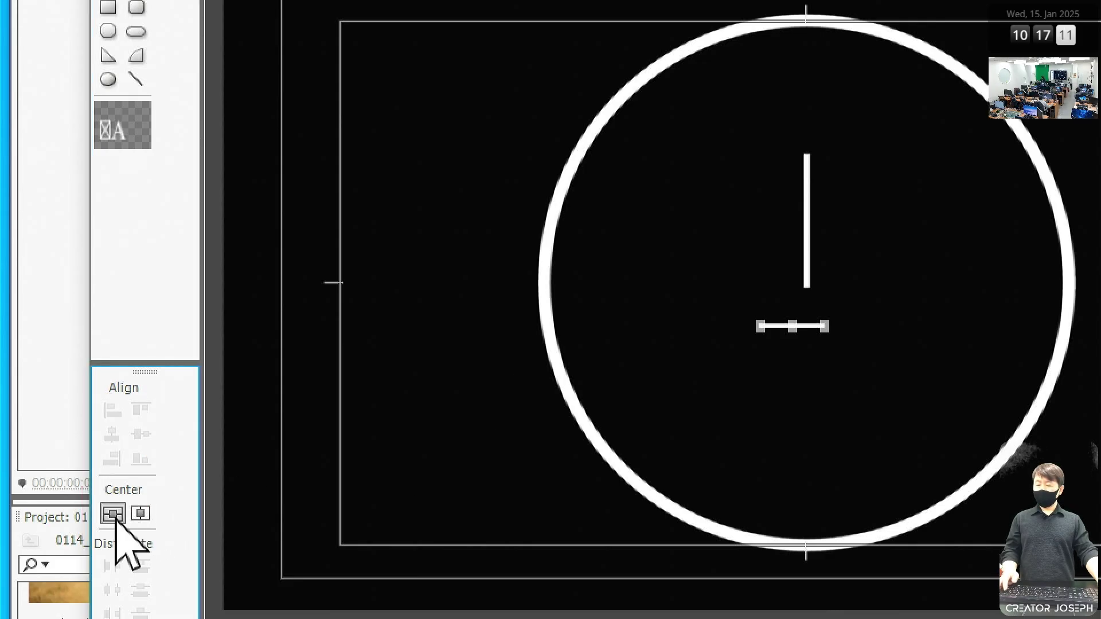
pyautogui.click(140, 514)
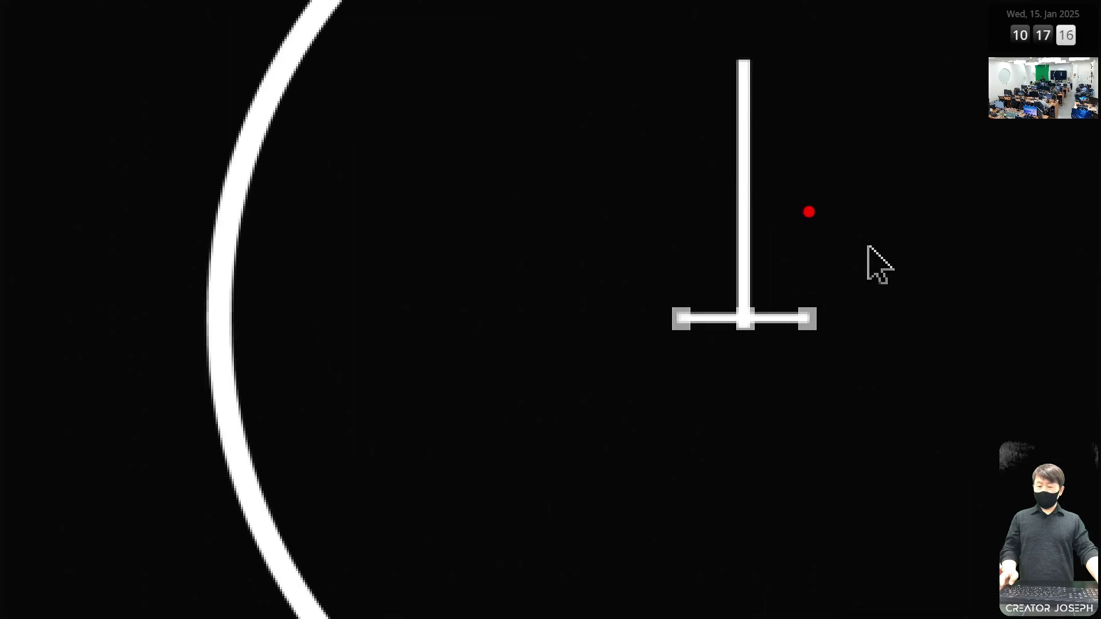
pyautogui.moveTo(839, 228)
pyautogui.mouseDown()
pyautogui.moveTo(798, 225)
pyautogui.moveTo(823, 216)
pyautogui.mouseUp()
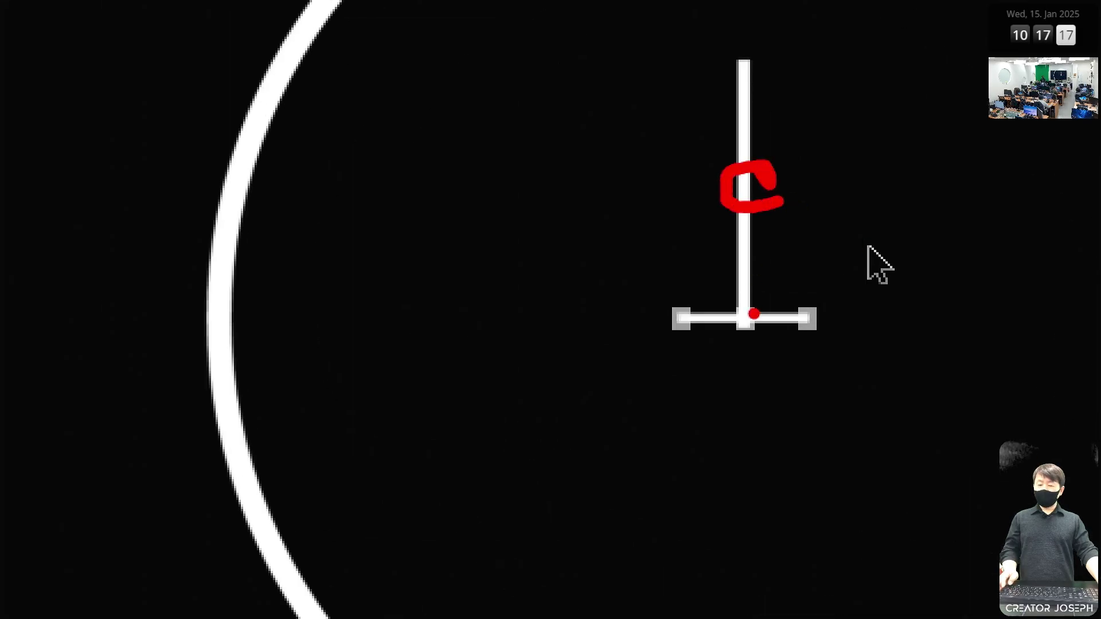
pyautogui.moveTo(754, 314)
pyautogui.mouseDown()
pyautogui.moveTo(751, 337)
pyautogui.moveTo(740, 321)
pyautogui.moveTo(696, 320)
pyautogui.moveTo(832, 316)
pyautogui.mouseUp()
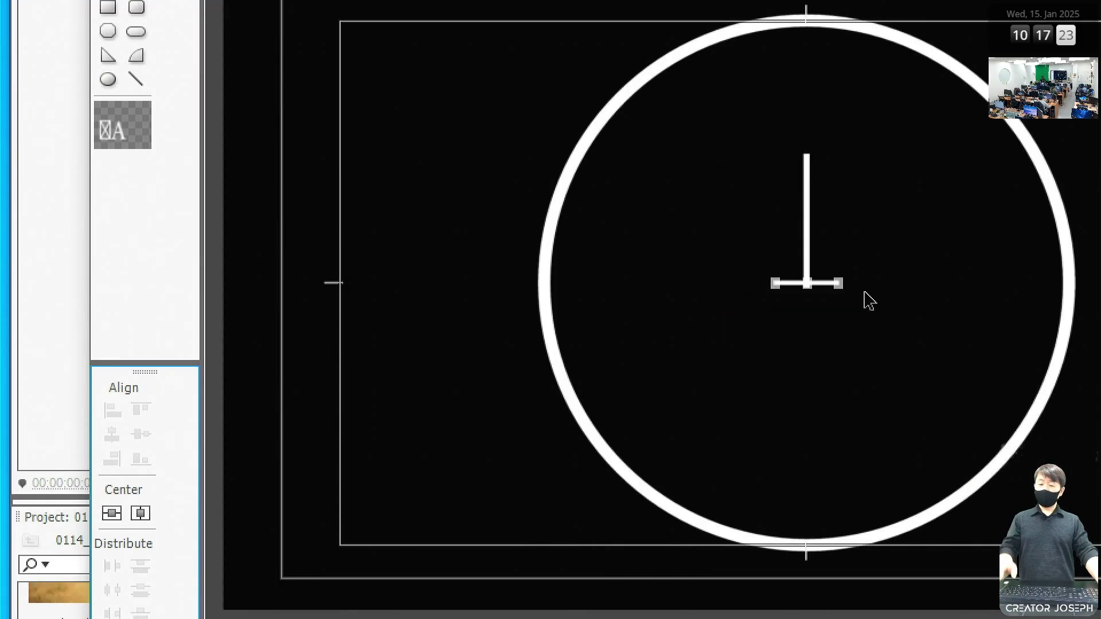
# Move the hour hand up so its lower end meets the guide line at the circle's centre, and delete the guide line
pyautogui.click(744, 184)
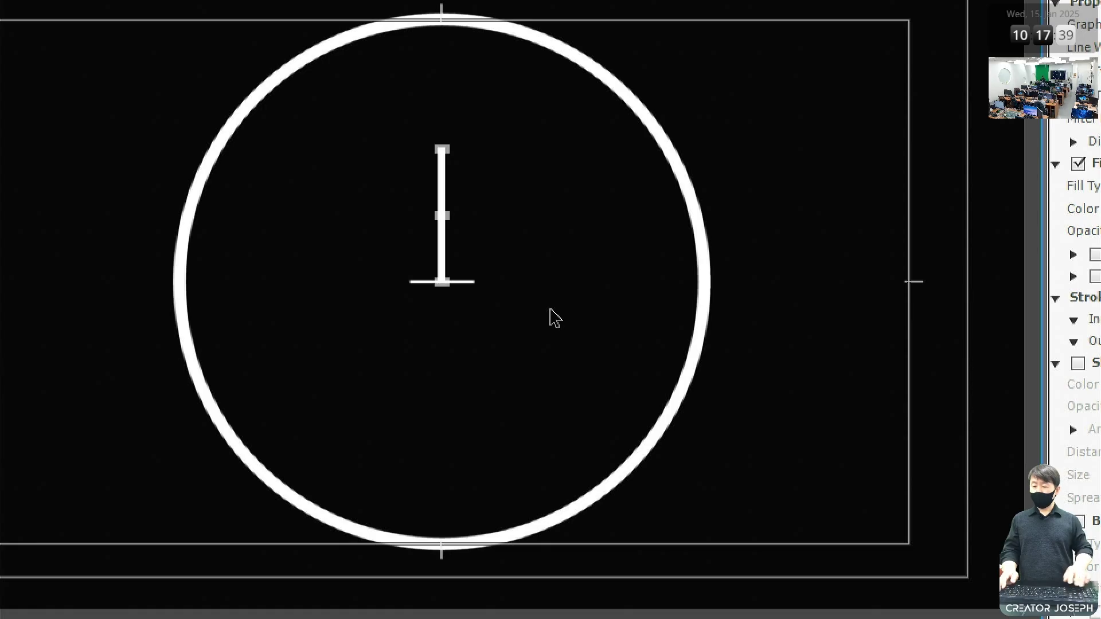
pyautogui.moveTo(417, 266); pyautogui.dragTo(471, 305)
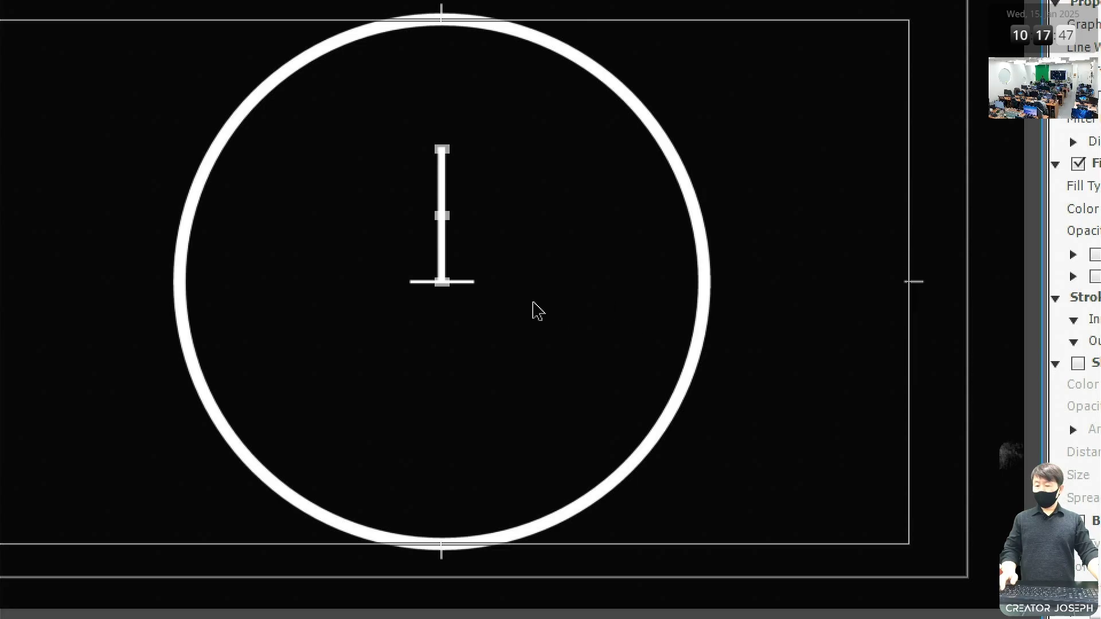
pyautogui.click(469, 284)
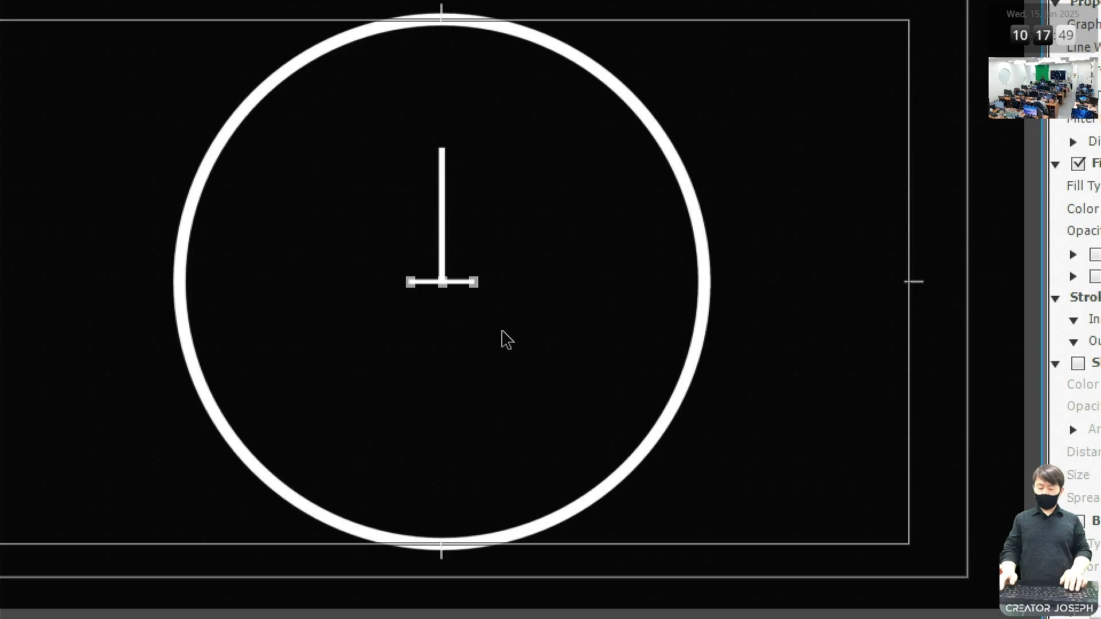
pyautogui.press('Delete')
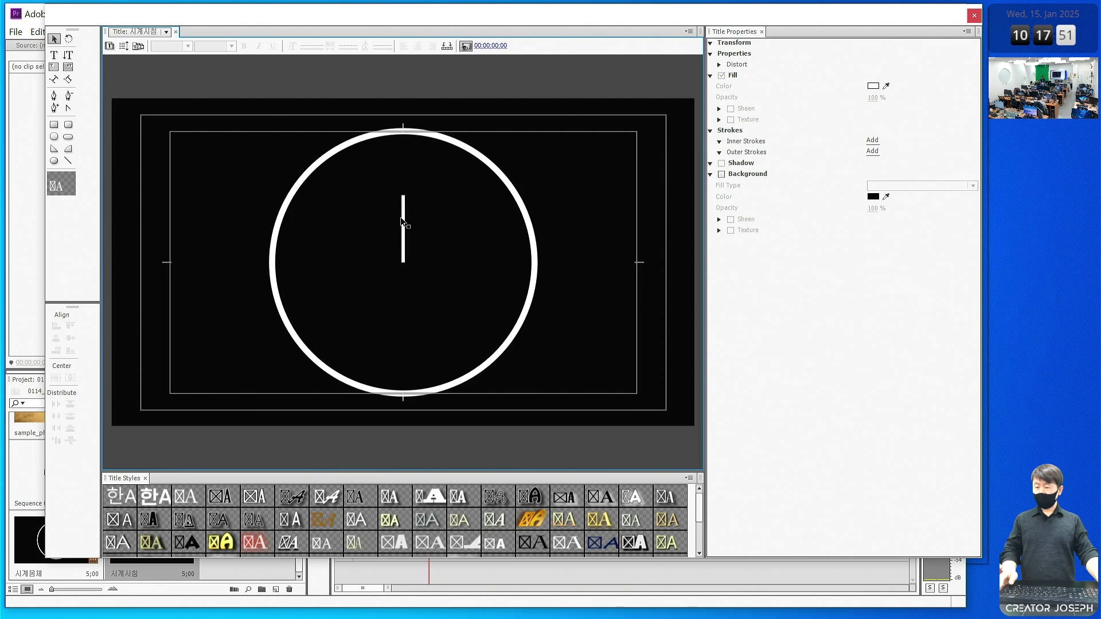
pyautogui.click(408, 294)
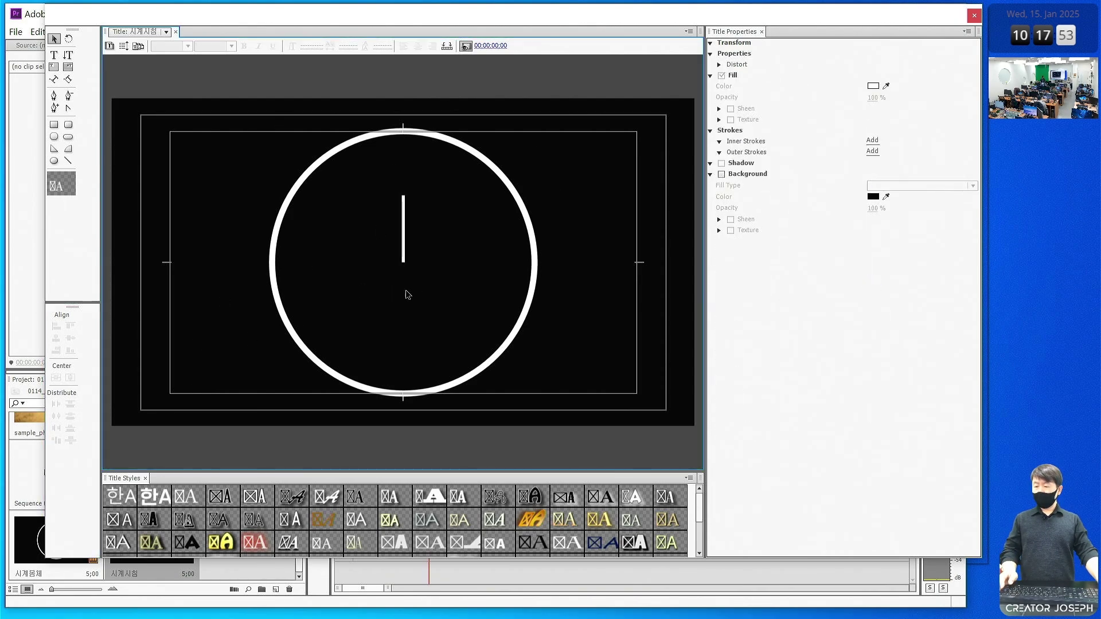
# Close the title and place 시계시침 on Video 2 at the start of Sequence 03
pyautogui.click(975, 15)
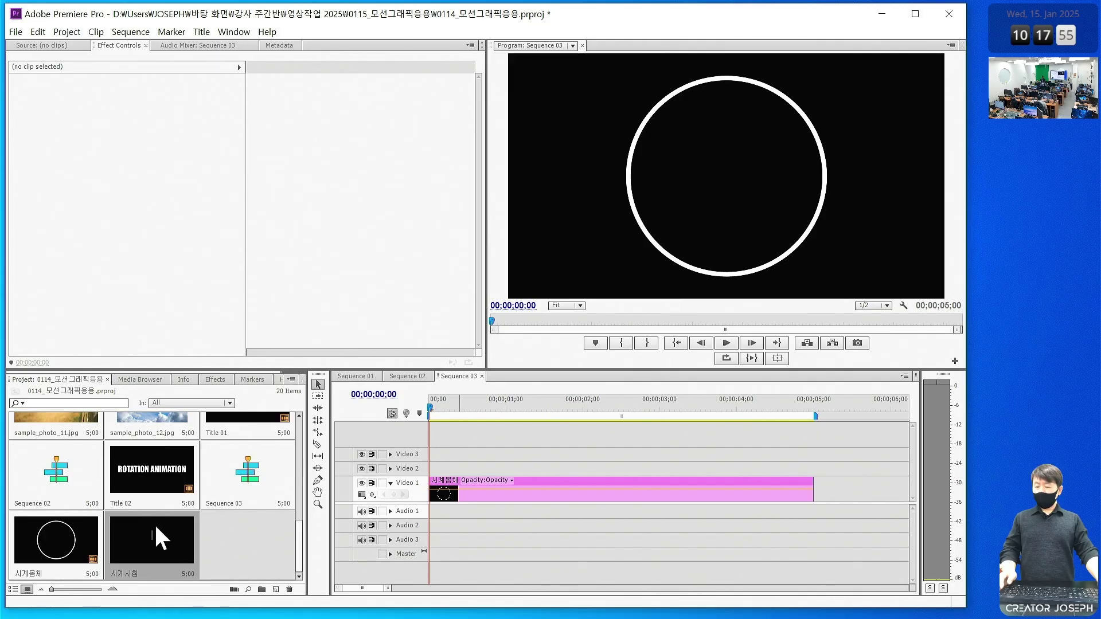
pyautogui.moveTo(163, 549); pyautogui.dragTo(435, 467)
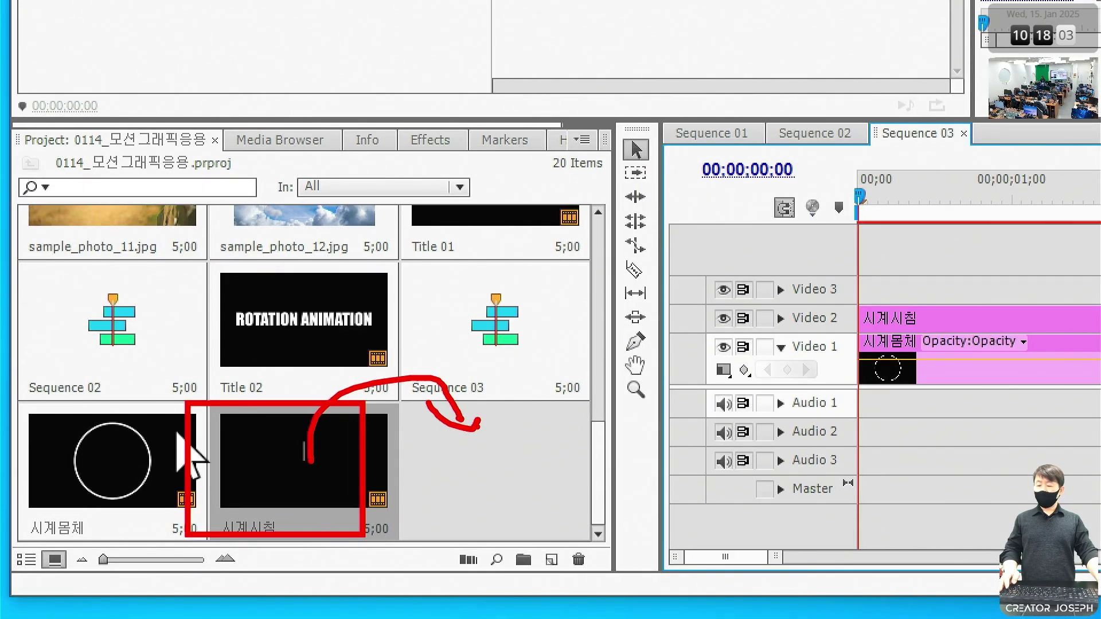
# Duplicate the 시계시침 title in the project and rename the copy as 시계분침
pyautogui.click(288, 479)
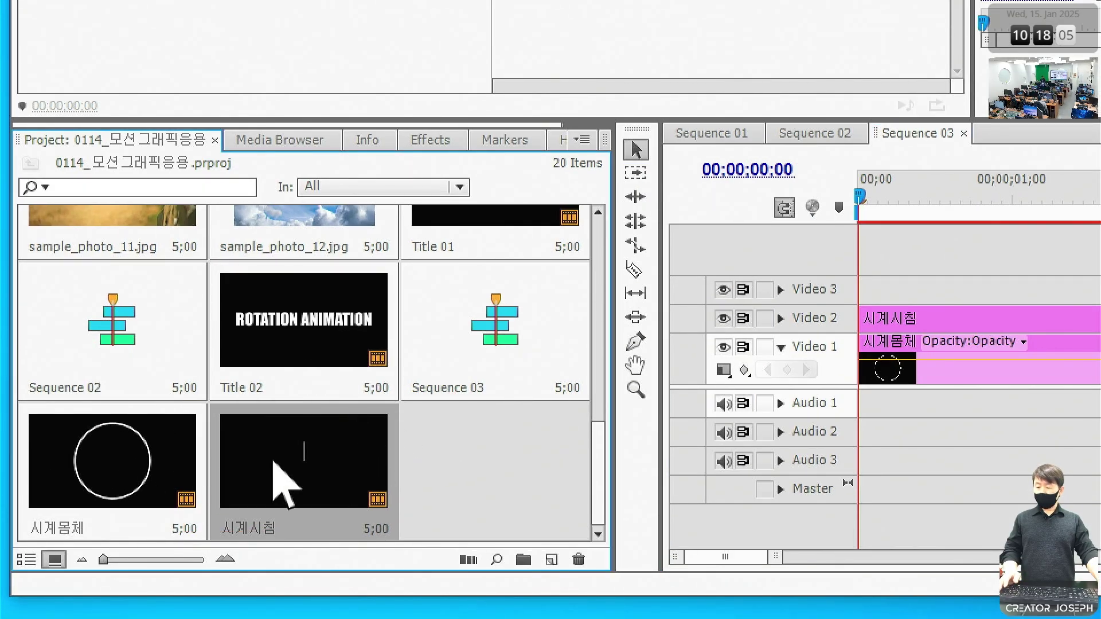
pyautogui.hotkey('ctrl', 'c')
pyautogui.hotkey('ctrl', 'v')
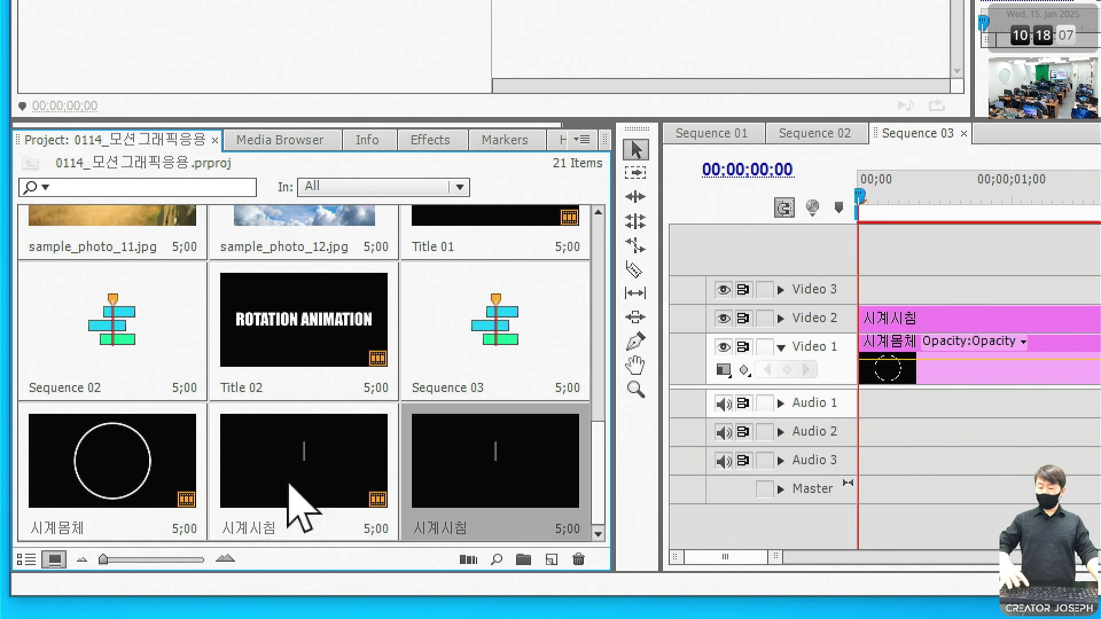
pyautogui.click(453, 529)
pyautogui.click(491, 530)
pyautogui.press('BackSpace')
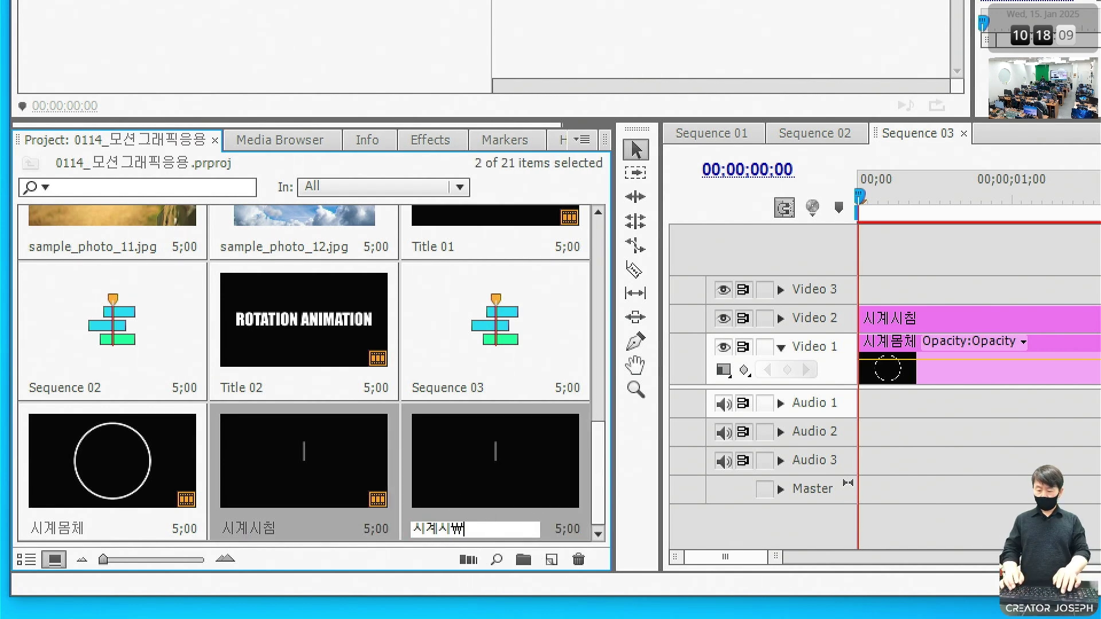
pyautogui.press('BackSpace')
pyautogui.write('분침')
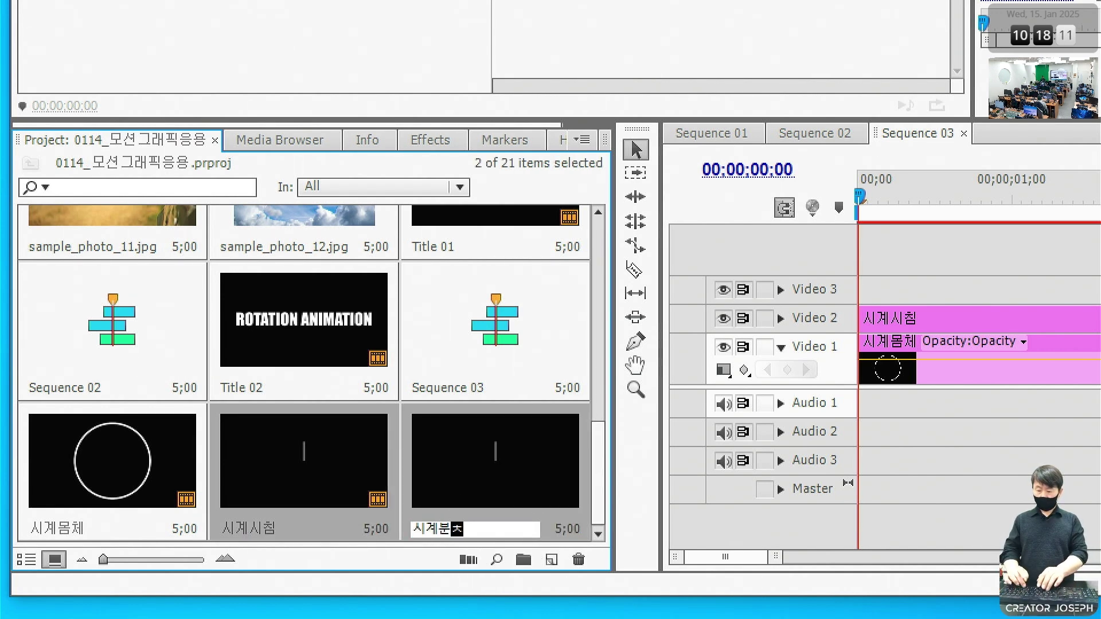
pyautogui.press('Return')
# Open the 시계분침 title and stretch the line's upper end straight up to a height of about 373 as the minute hand
pyautogui.click(506, 462)
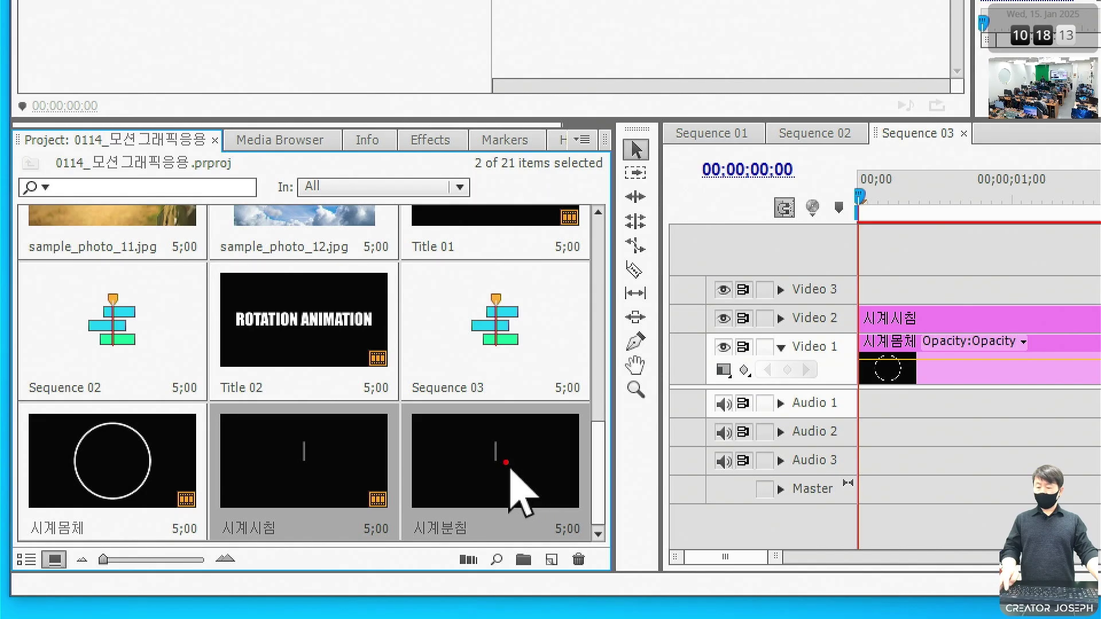
pyautogui.click(510, 468)
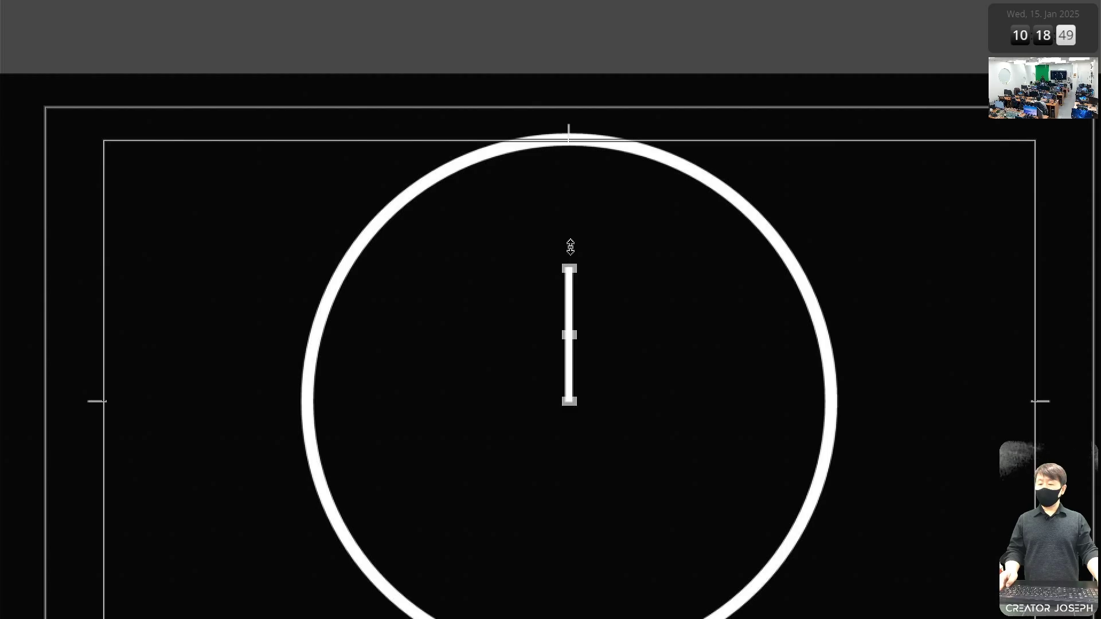
pyautogui.moveTo(570, 247); pyautogui.dragTo(577, 170)
pyautogui.hotkey('ctrl', 'z')
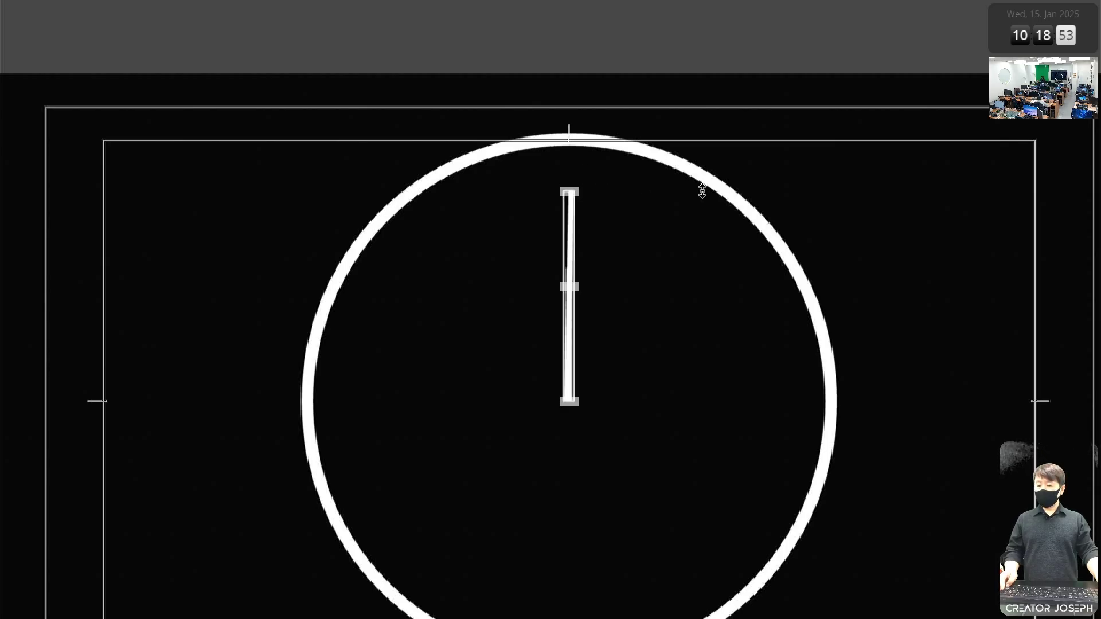
pyautogui.hotkey('ctrl', 'z')
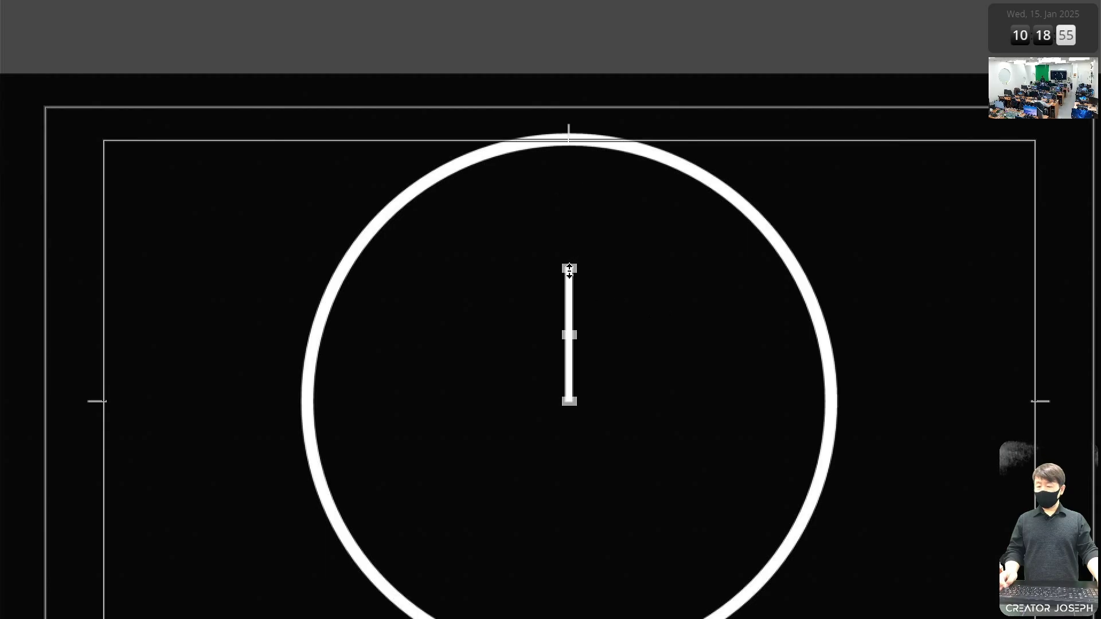
pyautogui.moveTo(569, 270); pyautogui.dragTo(569, 172)
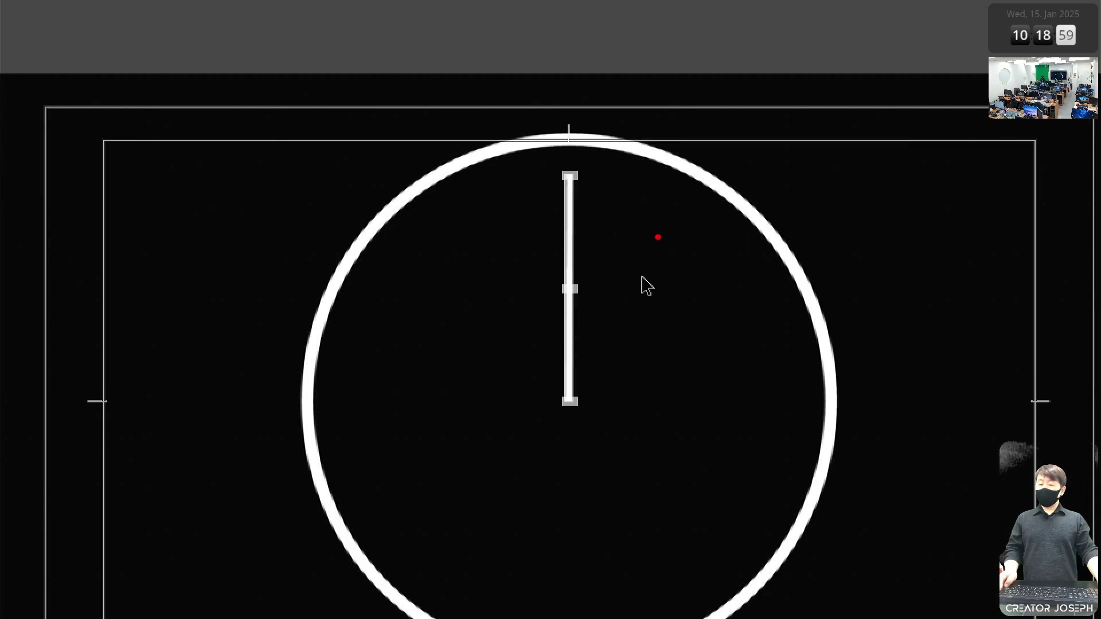
pyautogui.moveTo(658, 213); pyautogui.dragTo(659, 373)
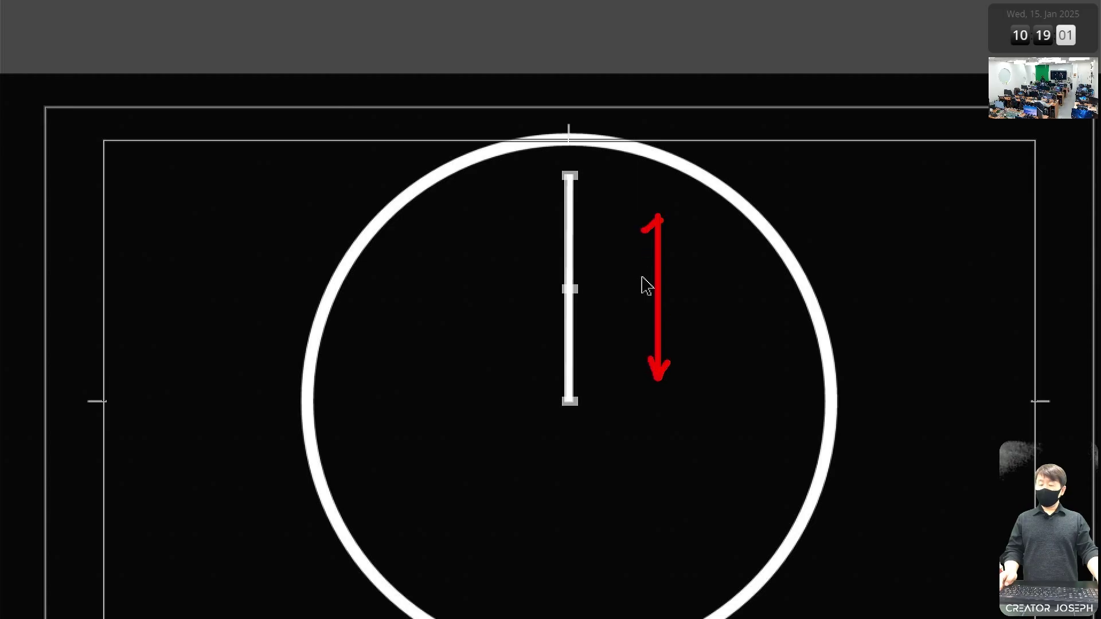
pyautogui.moveTo(720, 243); pyautogui.dragTo(809, 322)
pyautogui.moveTo(769, 242); pyautogui.dragTo(719, 243)
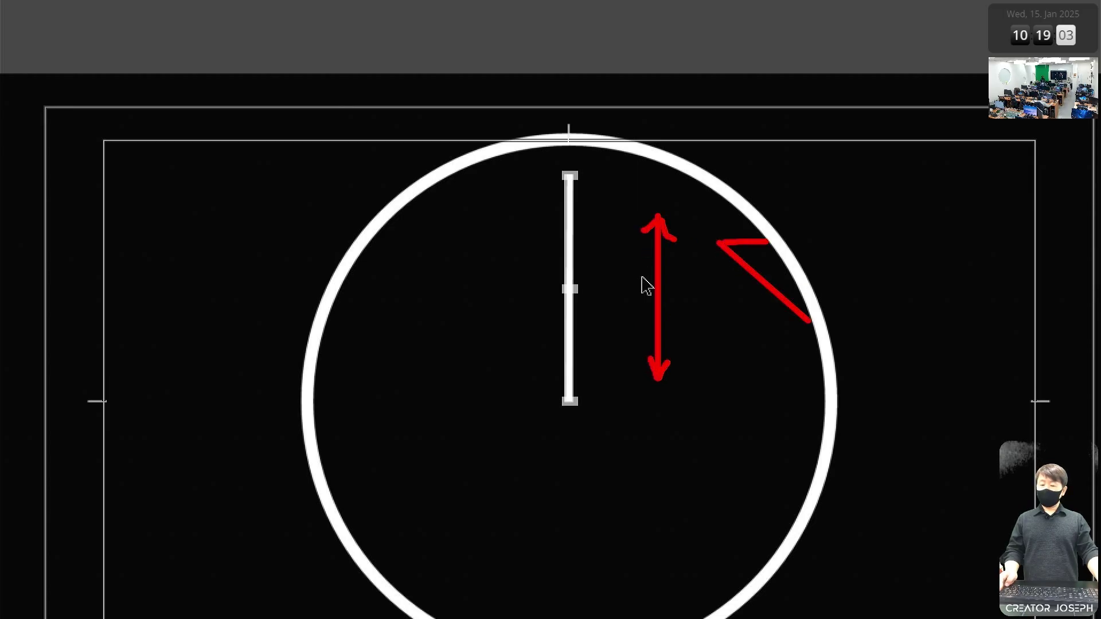
pyautogui.moveTo(824, 293); pyautogui.dragTo(800, 337)
pyautogui.moveTo(929, 238)
pyautogui.mouseDown()
pyautogui.moveTo(862, 337)
pyautogui.moveTo(942, 241)
pyautogui.mouseUp()
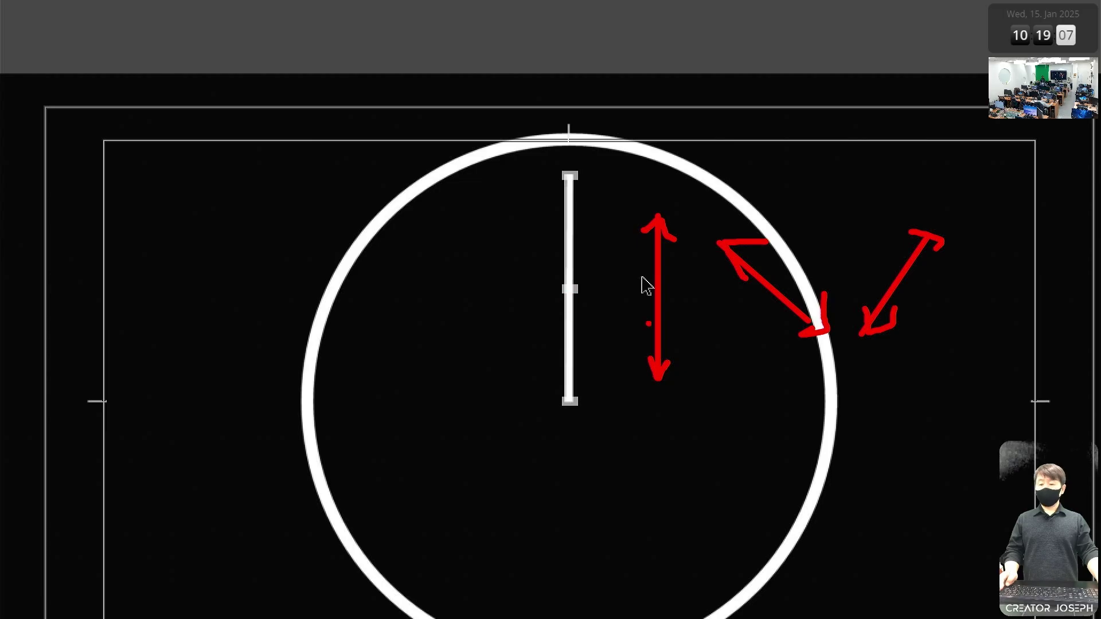
pyautogui.moveTo(612, 198); pyautogui.dragTo(696, 428)
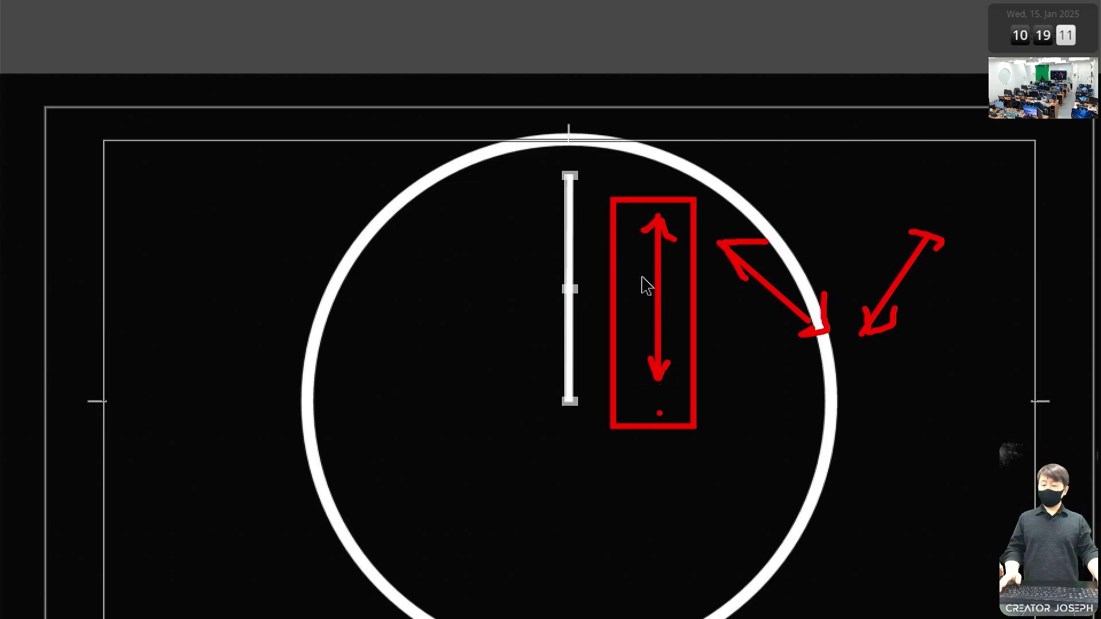
pyautogui.press('Escape')
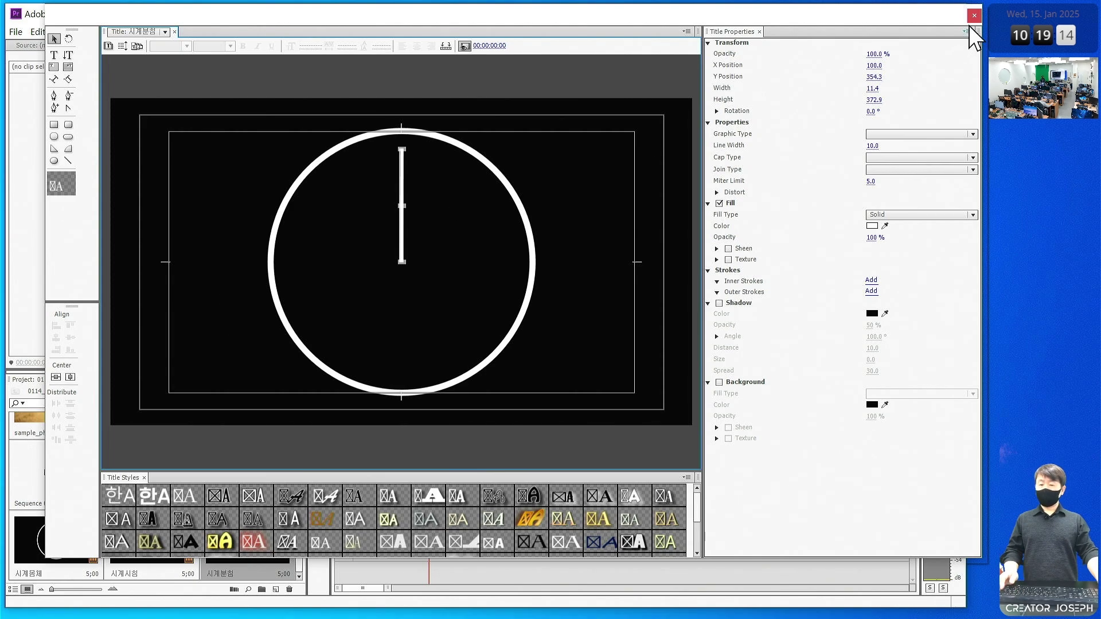
# Close the title and place 시계분침 on Video 3 at the start of Sequence 03
pyautogui.click(973, 18)
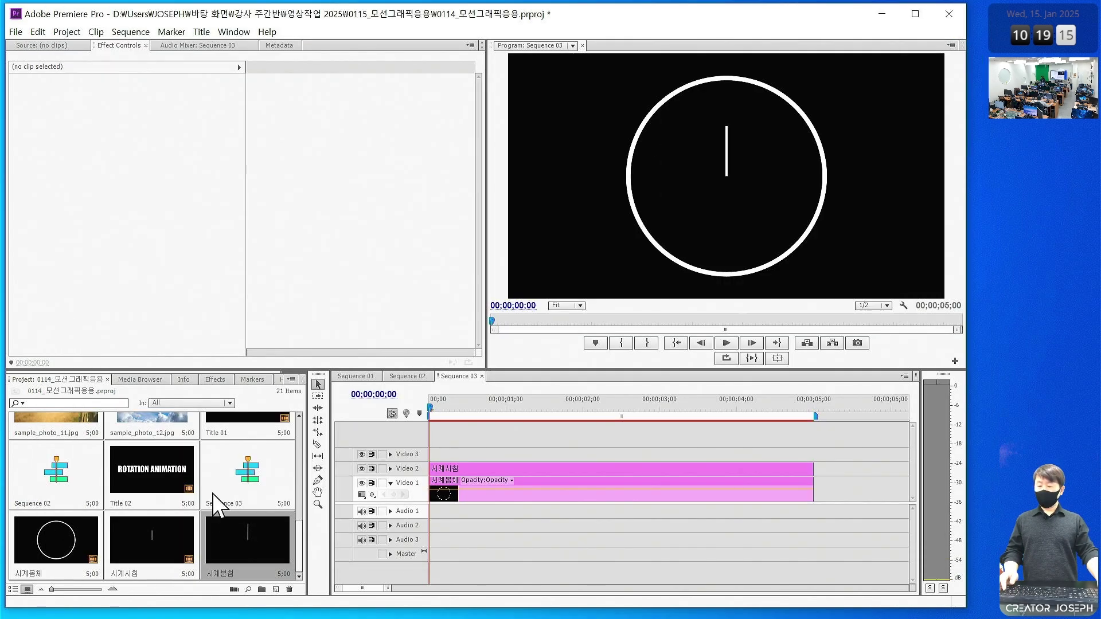
pyautogui.moveTo(257, 546); pyautogui.dragTo(445, 456)
# Add a Rotation keyframe of 0.0 at the start of the 시계시침 clip
pyautogui.click(501, 467)
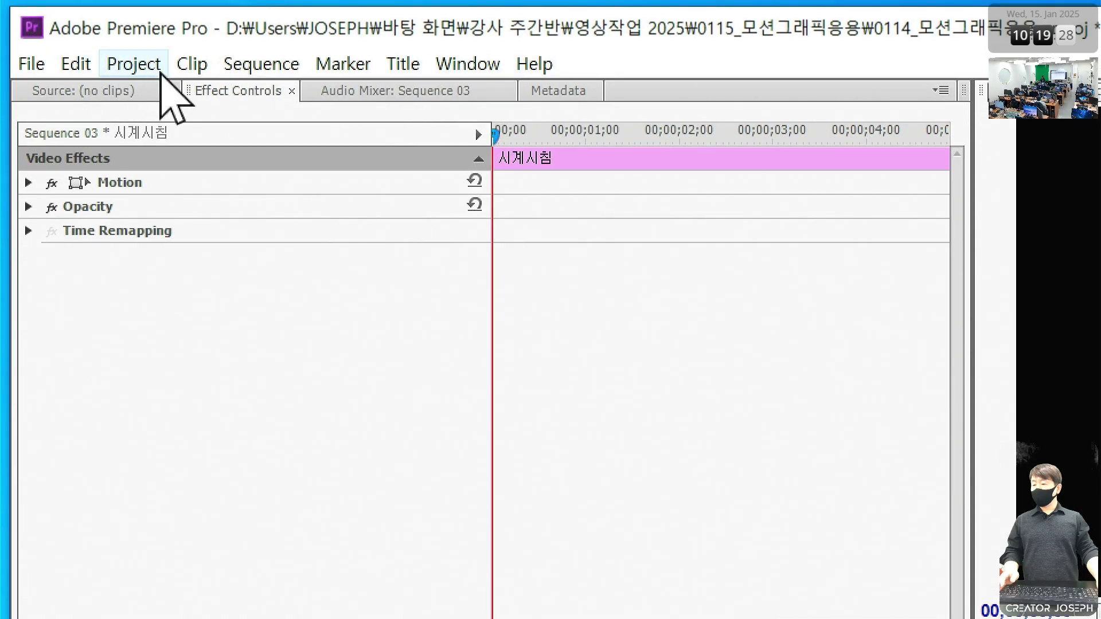
pyautogui.click(29, 183)
pyautogui.click(67, 303)
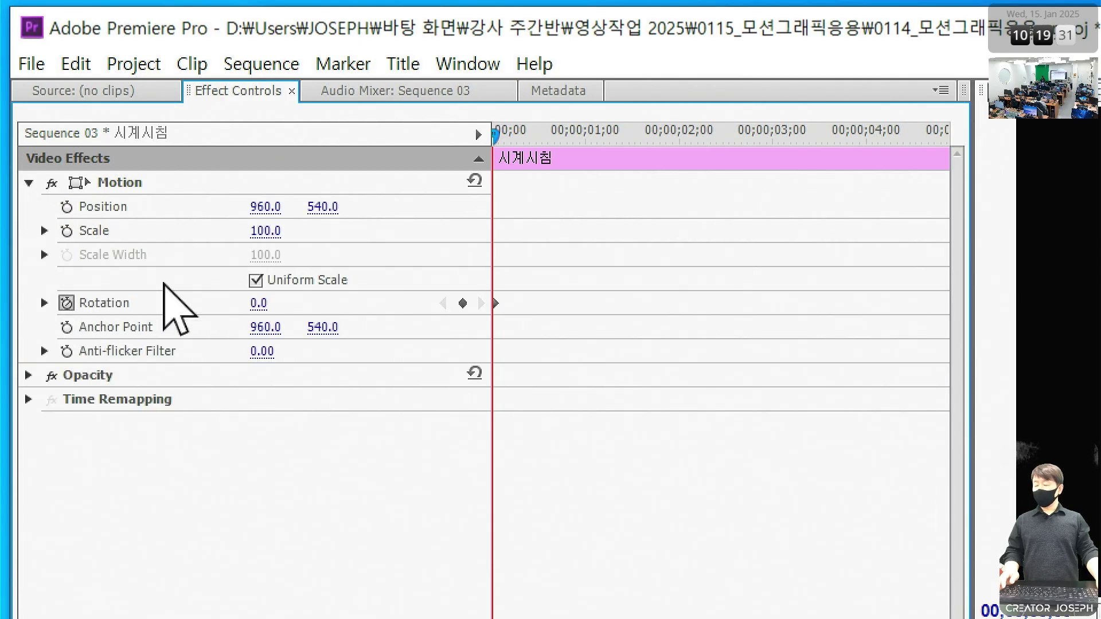
# Set the 시계시침 clip's Rotation to 30° at the end of Sequence 03 and play it back from the start
pyautogui.press('End')
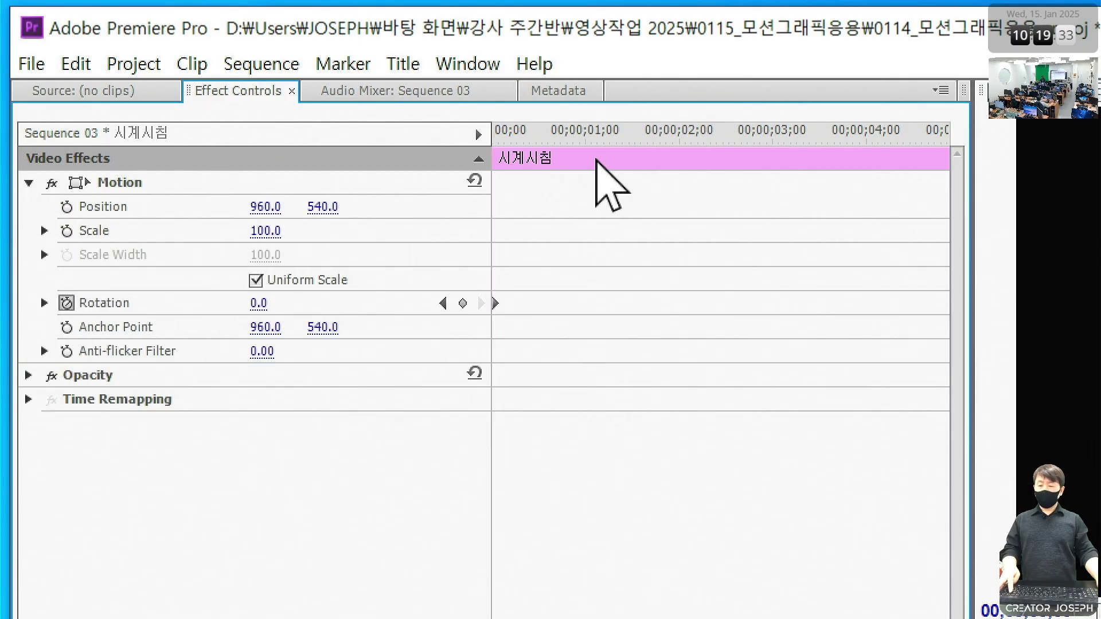
pyautogui.moveTo(867, 136)
pyautogui.mouseDown()
pyautogui.moveTo(972, 136)
pyautogui.moveTo(955, 152)
pyautogui.moveTo(1012, 137)
pyautogui.moveTo(957, 133)
pyautogui.mouseUp()
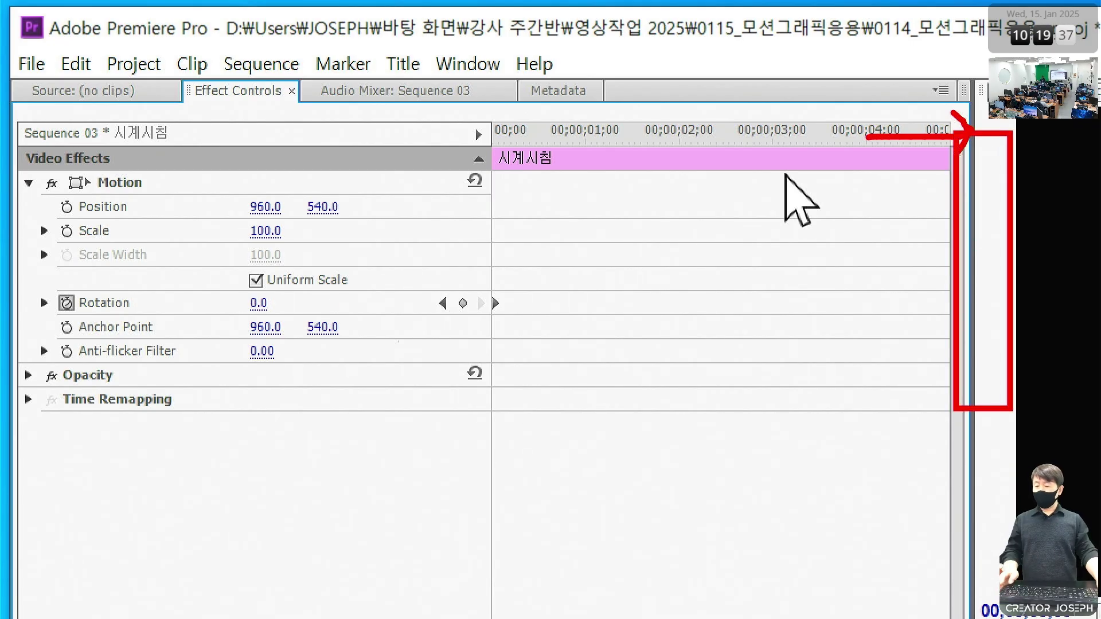
pyautogui.moveTo(231, 290); pyautogui.dragTo(280, 320)
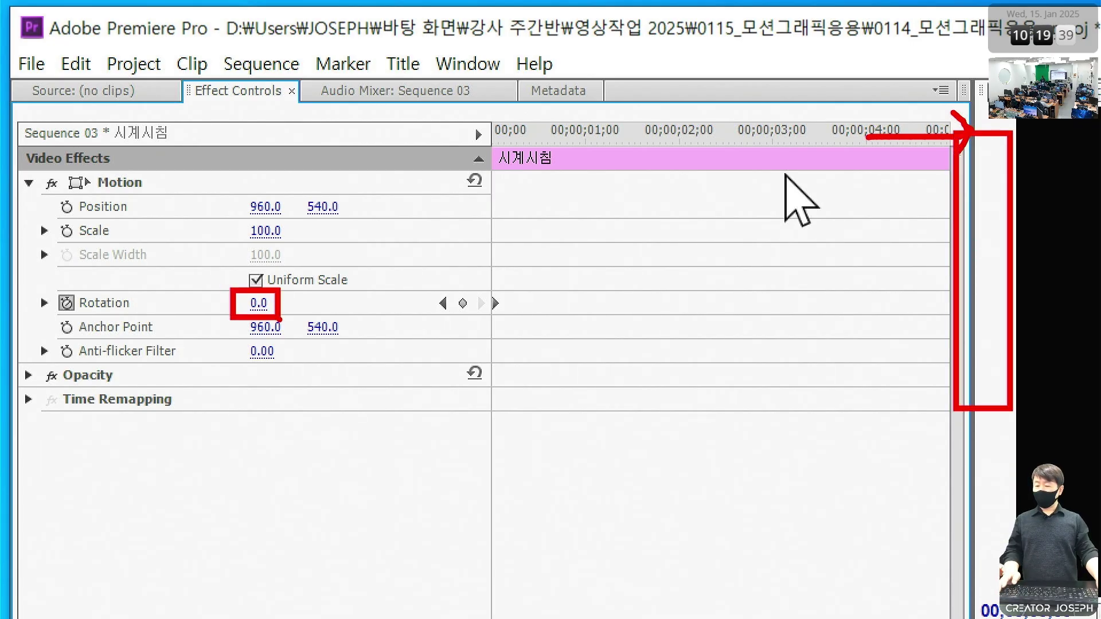
pyautogui.press('Escape')
pyautogui.click(262, 302)
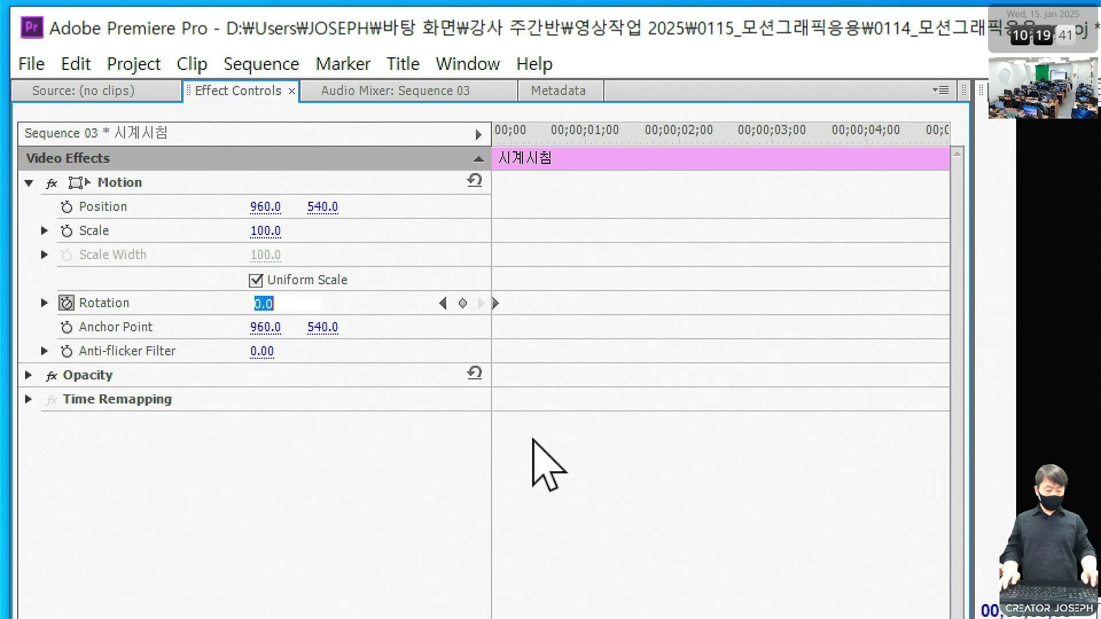
pyautogui.write('30')
pyautogui.press('Return')
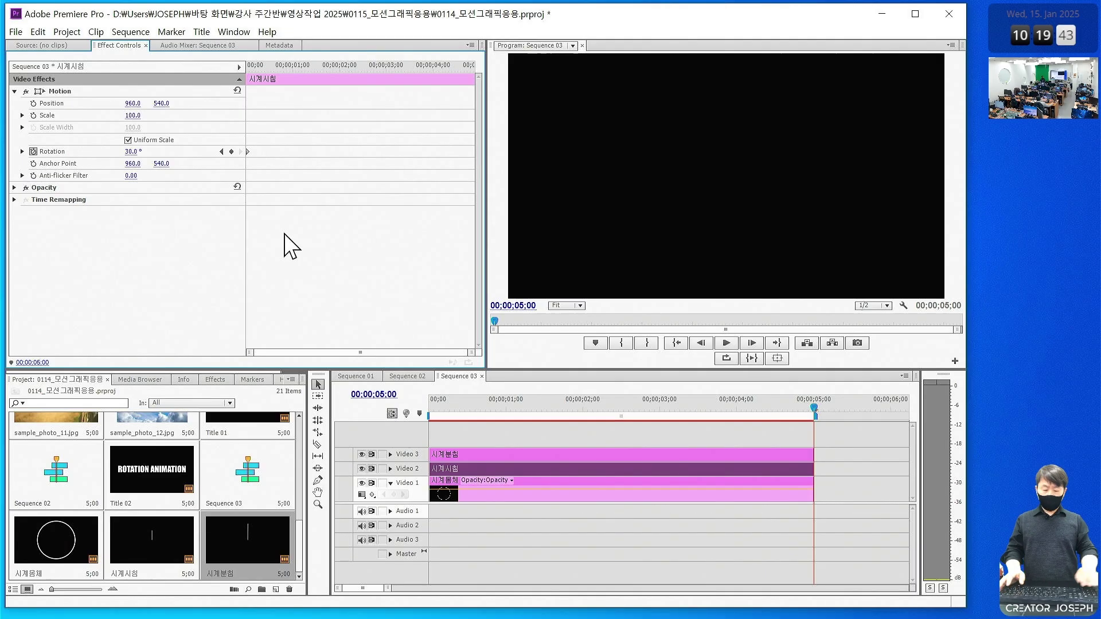
pyautogui.press('Home')
pyautogui.press('space')
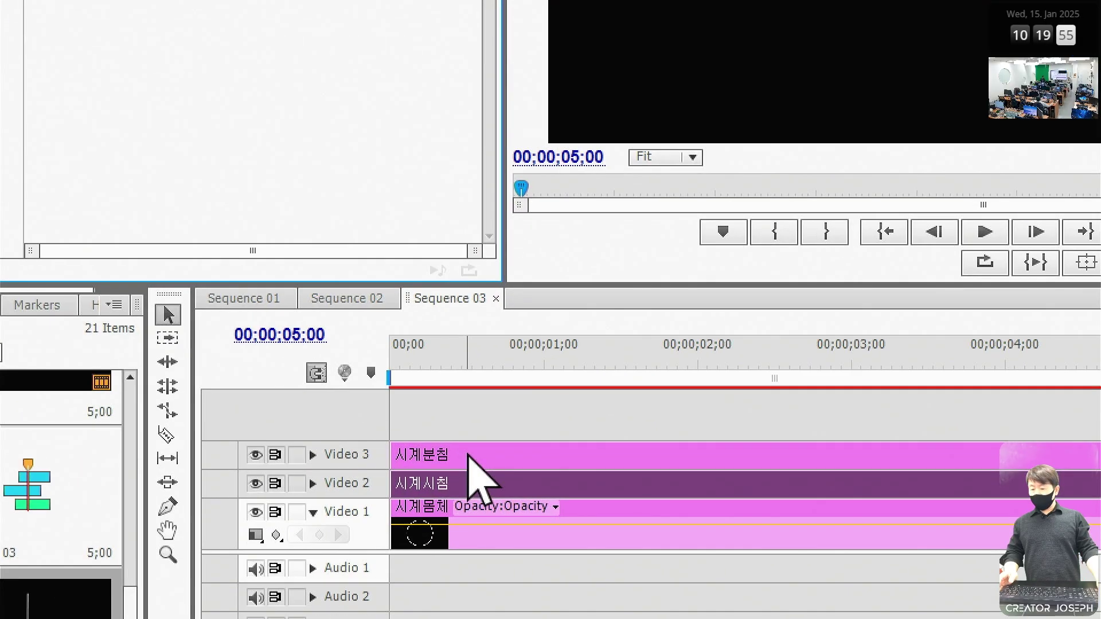
# Add a Rotation keyframe of 0.0 at the start of the 시계분침 clip on Video 3
pyautogui.click(468, 456)
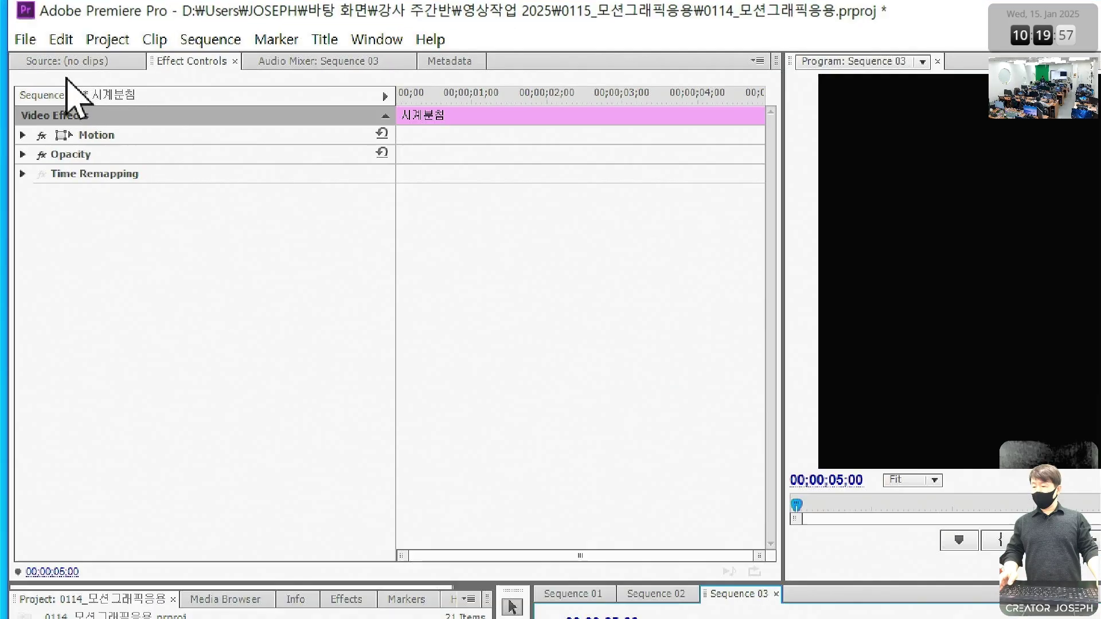
pyautogui.moveTo(466, 95); pyautogui.dragTo(378, 108)
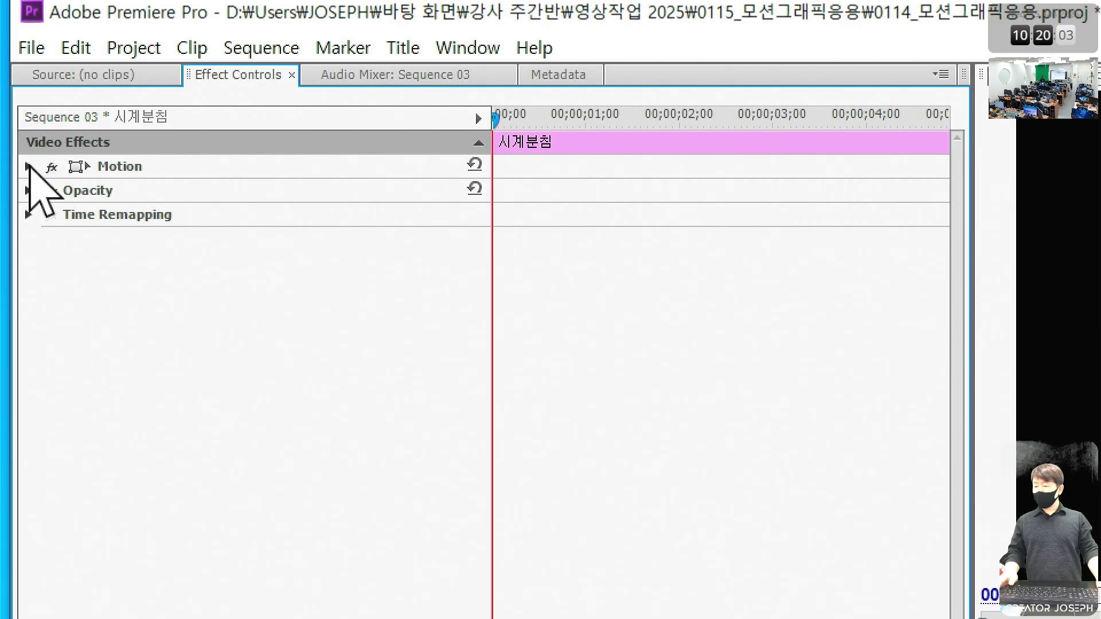
pyautogui.click(29, 166)
pyautogui.click(66, 286)
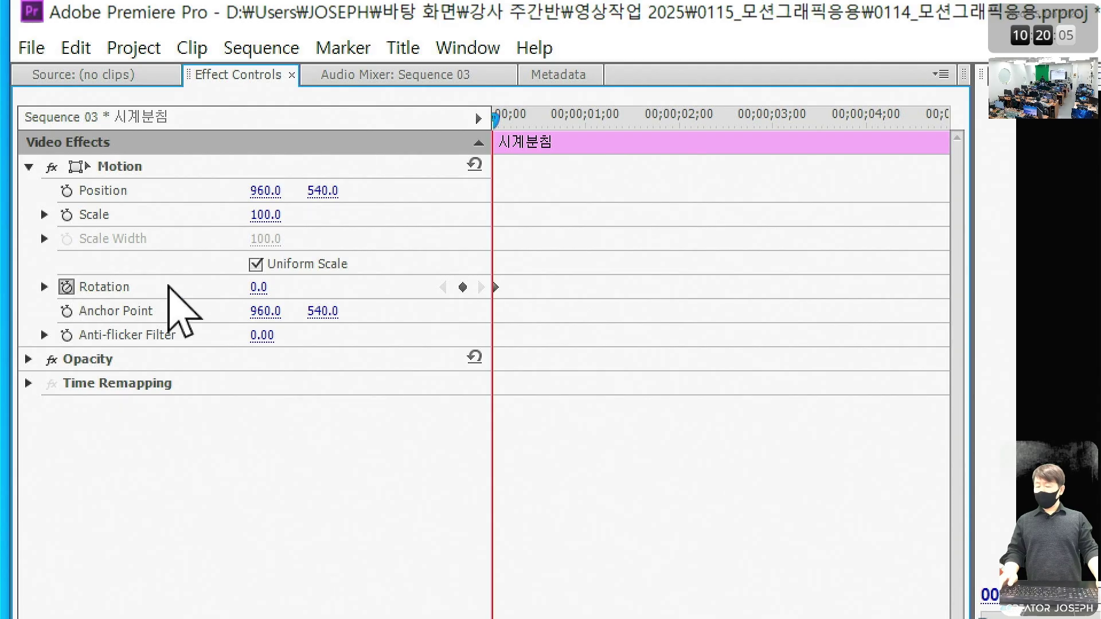
# Set the 시계분침 clip's Rotation to 360° at the end of the sequence and play back the clock
pyautogui.press('End')
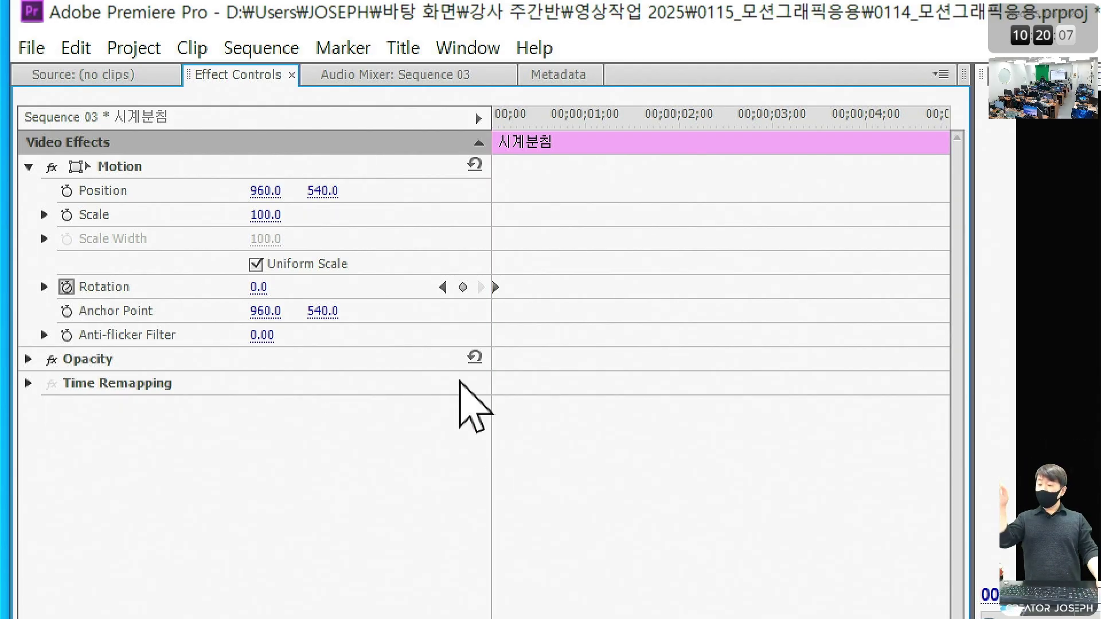
pyautogui.click(259, 287)
pyautogui.write('360')
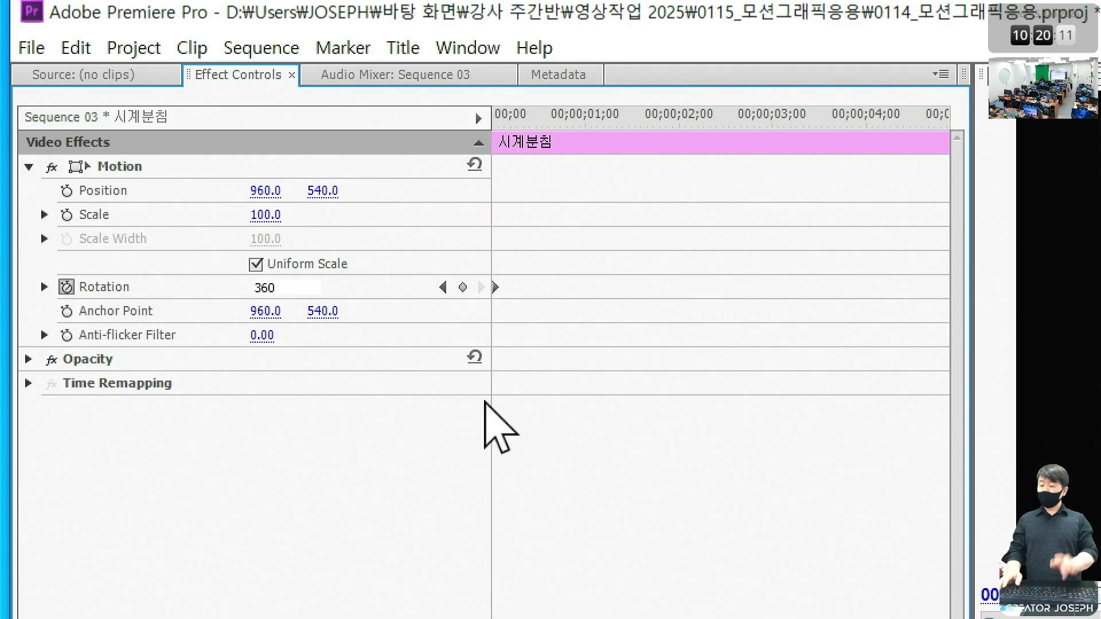
pyautogui.press('Return')
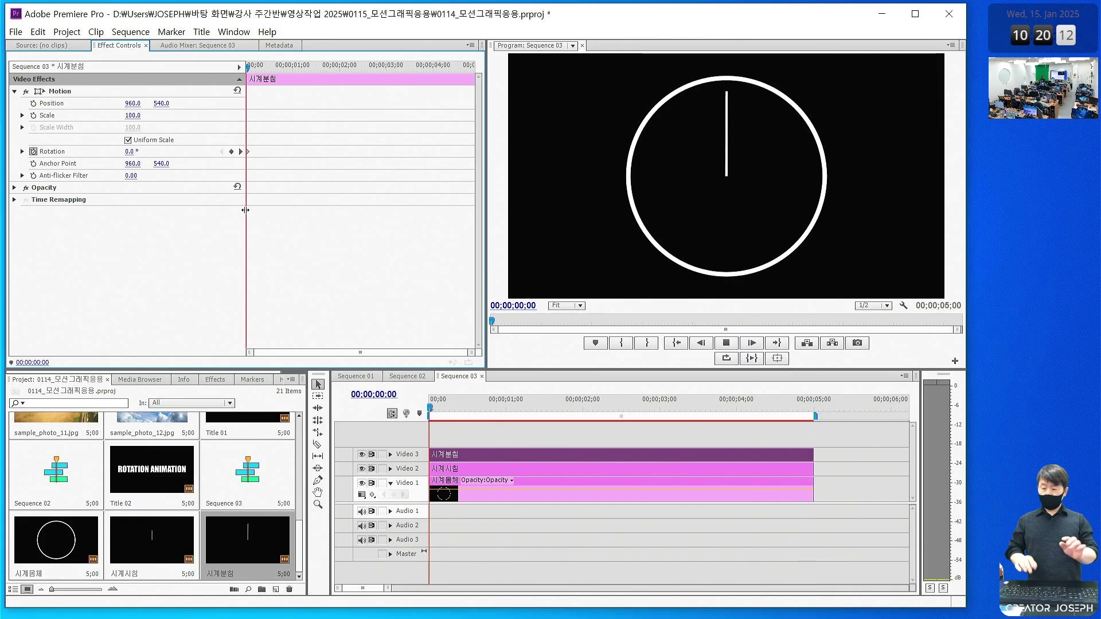
pyautogui.press('space')
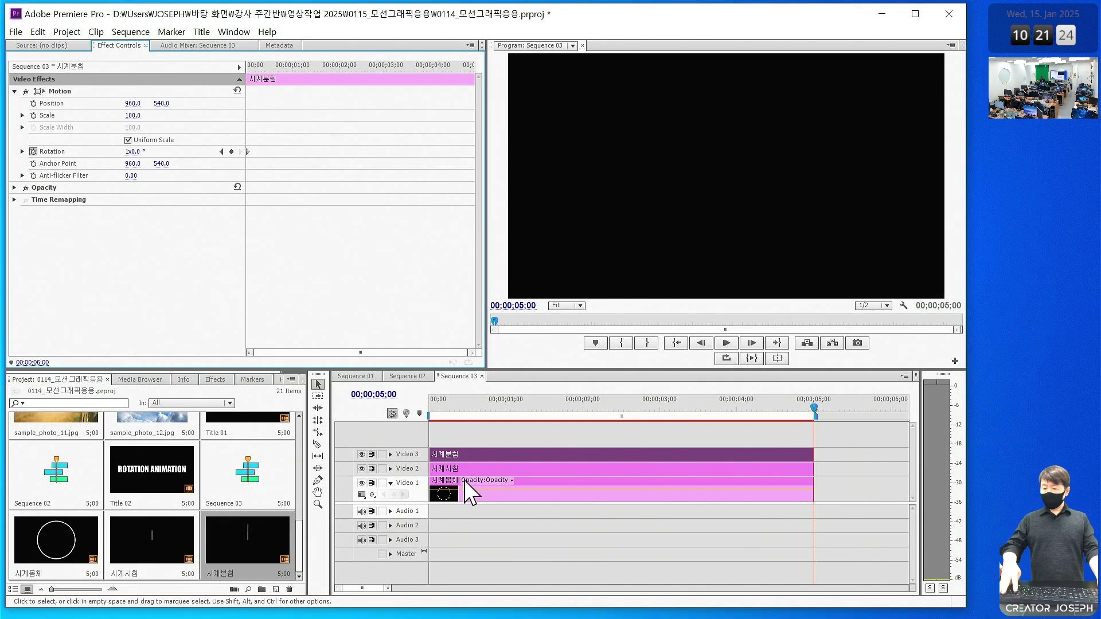
# Set the Rotation keyframe at the end of the 시계시침 clip to -30° for counter-clockwise motion
pyautogui.click(473, 469)
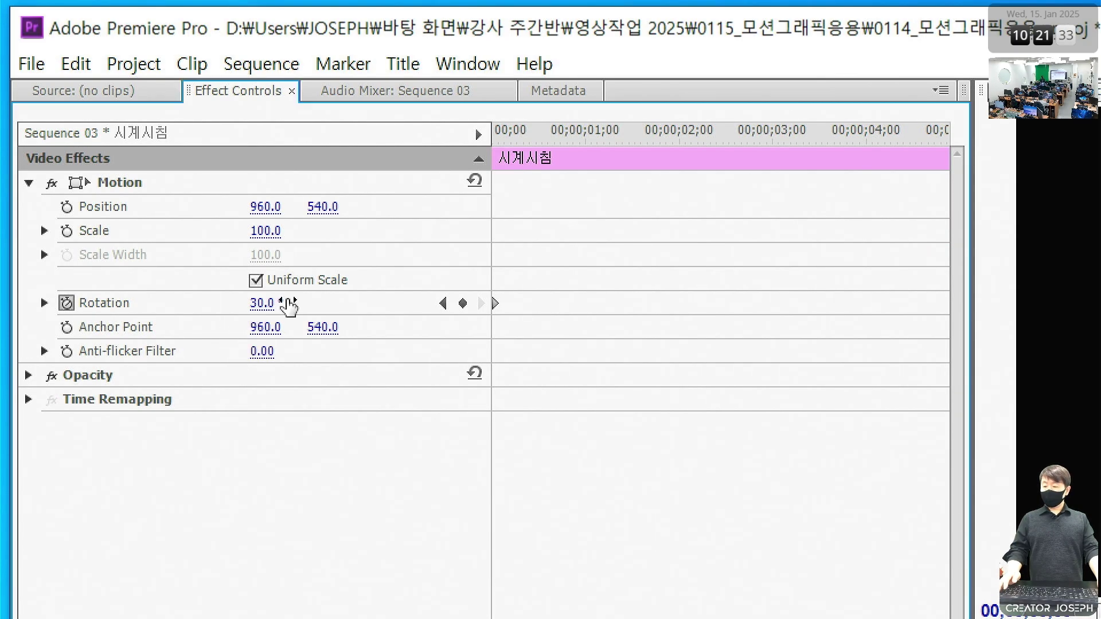
pyautogui.click(264, 303)
pyautogui.write('-30')
pyautogui.press('Return')
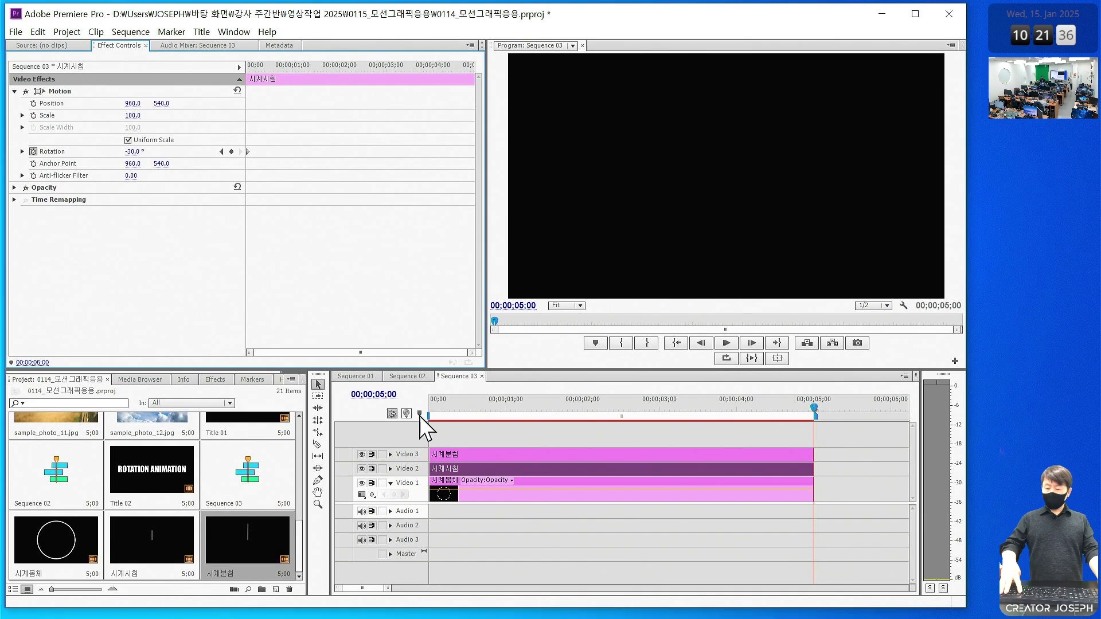
# Set the end Rotation keyframe of the 시계분침 clip to -360° and play Sequence 03 from the start
pyautogui.click(476, 456)
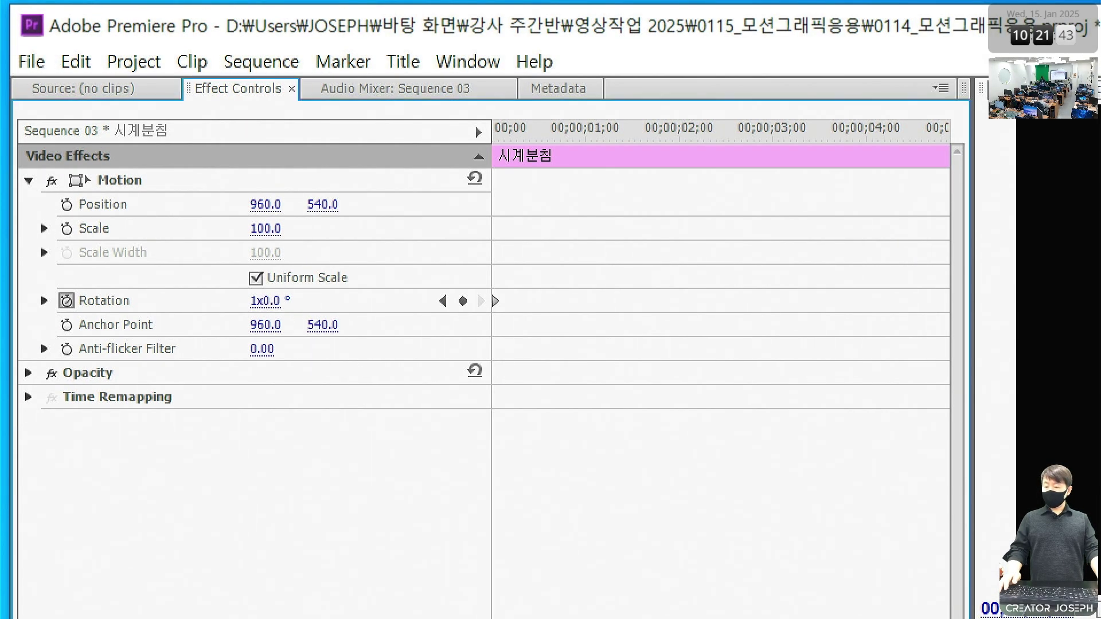
pyautogui.click(269, 302)
pyautogui.write('-360')
pyautogui.press('Return')
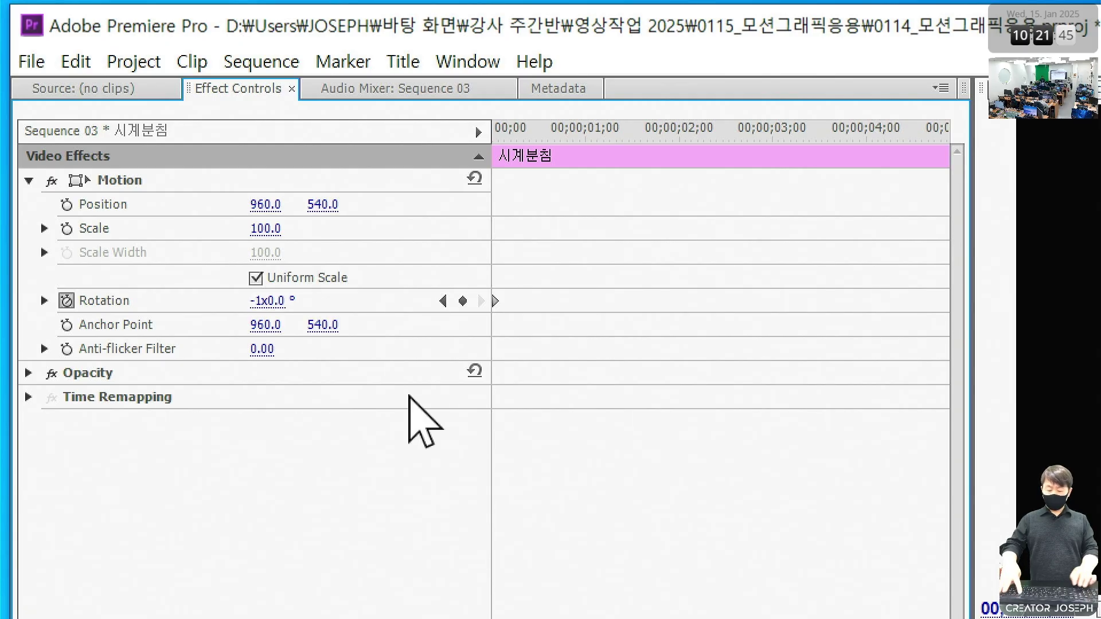
pyautogui.press('Home')
pyautogui.press('space')
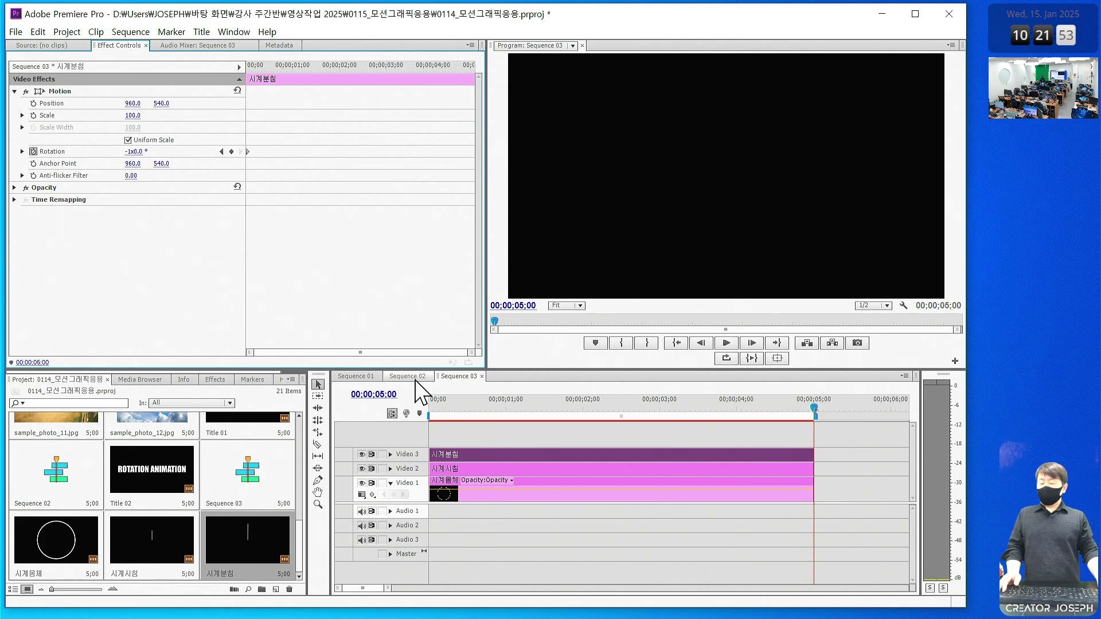
# Scrub through the clock animation in Sequence 03, and play back the ROTATION ANIMATION photo in Sequence 02
pyautogui.click(460, 427)
pyautogui.moveTo(460, 411); pyautogui.dragTo(497, 411)
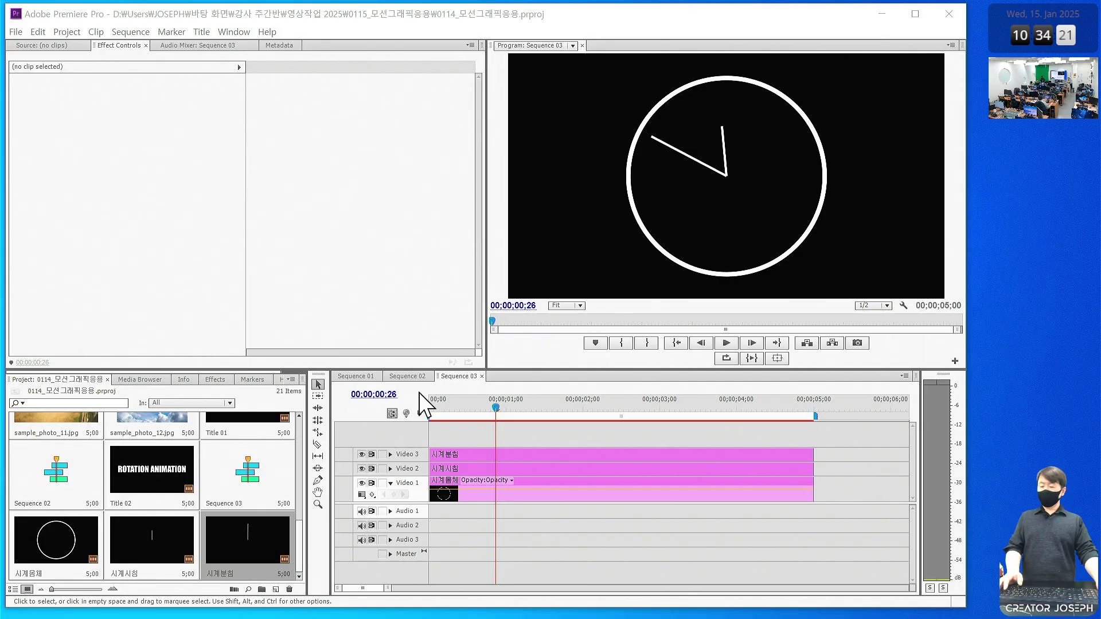
pyautogui.click(408, 377)
pyautogui.press('Home')
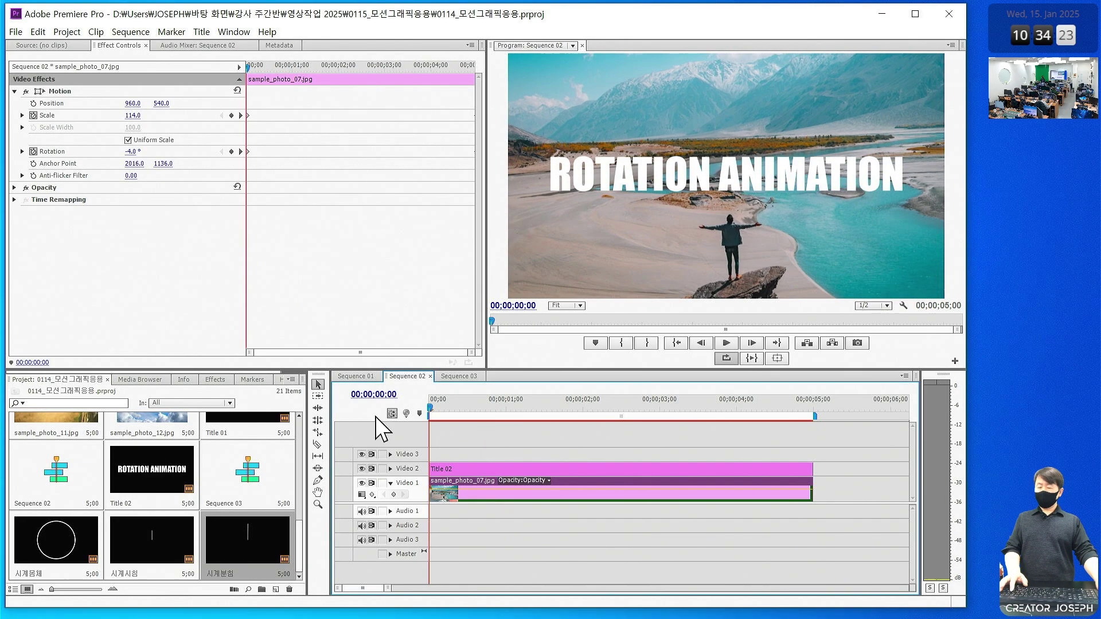
pyautogui.press('space')
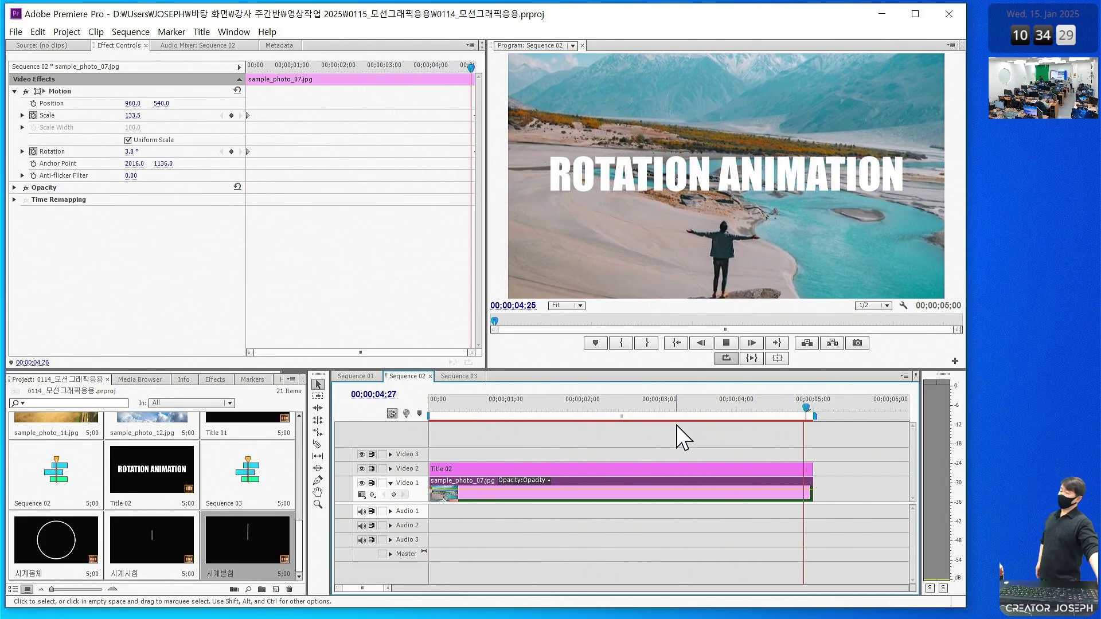
pyautogui.press('space')
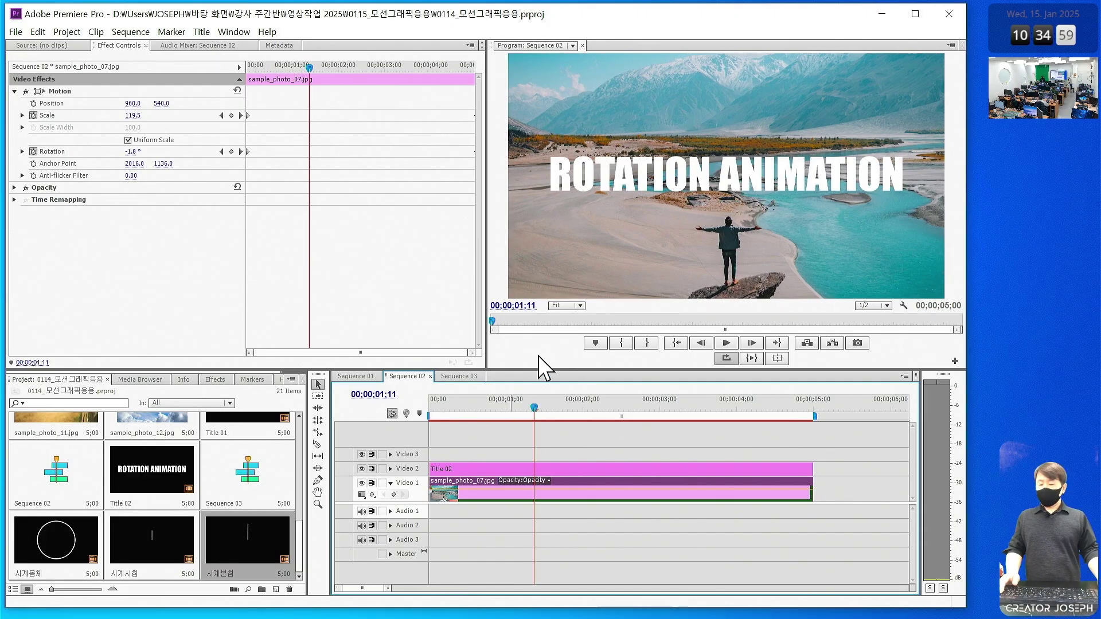
# Return to Sequence 03 and replay the clock animation from the start
pyautogui.click(459, 376)
pyautogui.moveTo(534, 408); pyautogui.dragTo(419, 411)
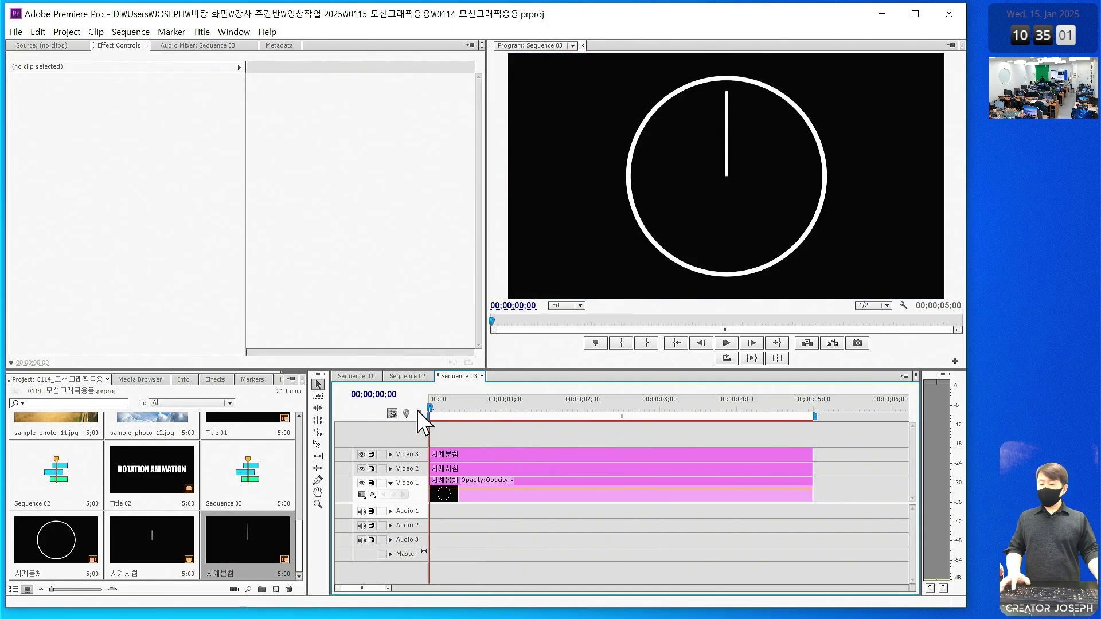
pyautogui.press('space')
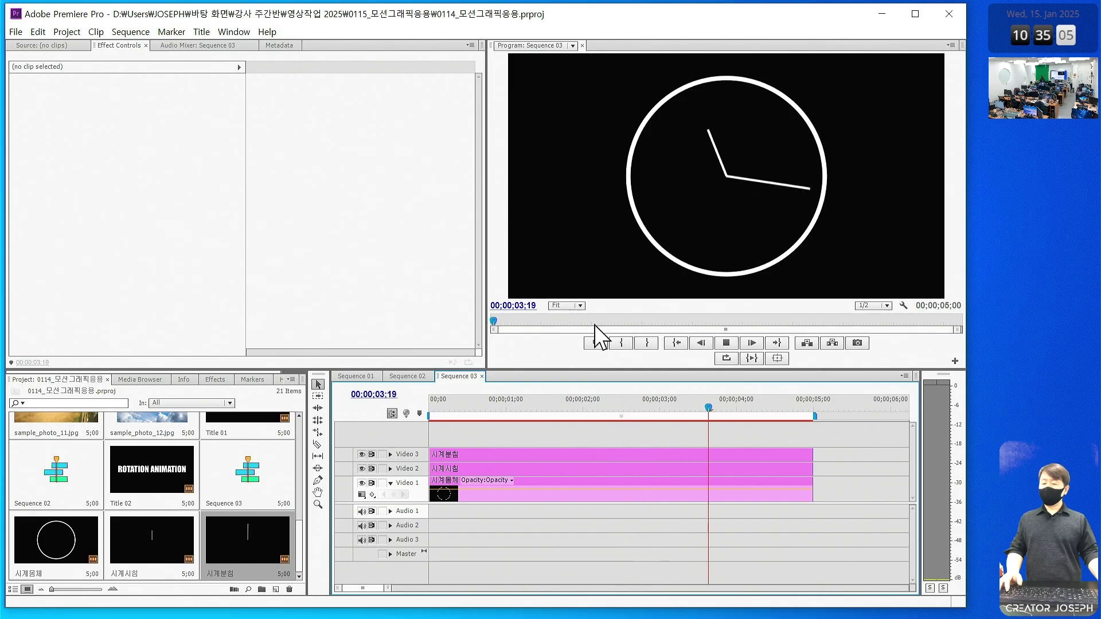
pyautogui.moveTo(516, 418); pyautogui.dragTo(393, 422)
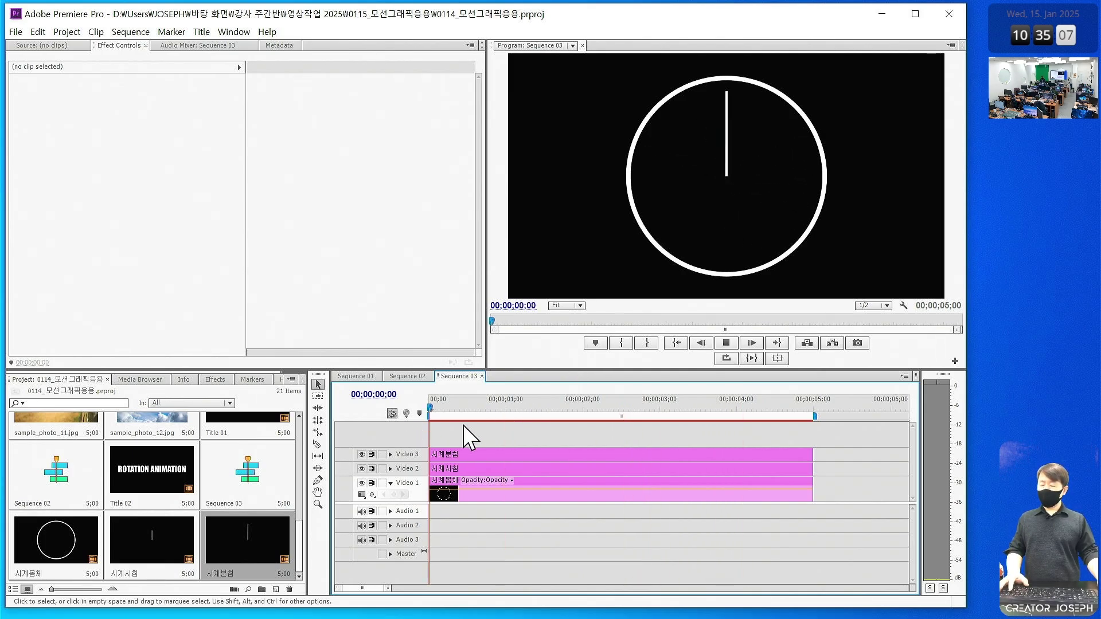
pyautogui.press('space')
pyautogui.moveTo(576, 521); pyautogui.dragTo(444, 428)
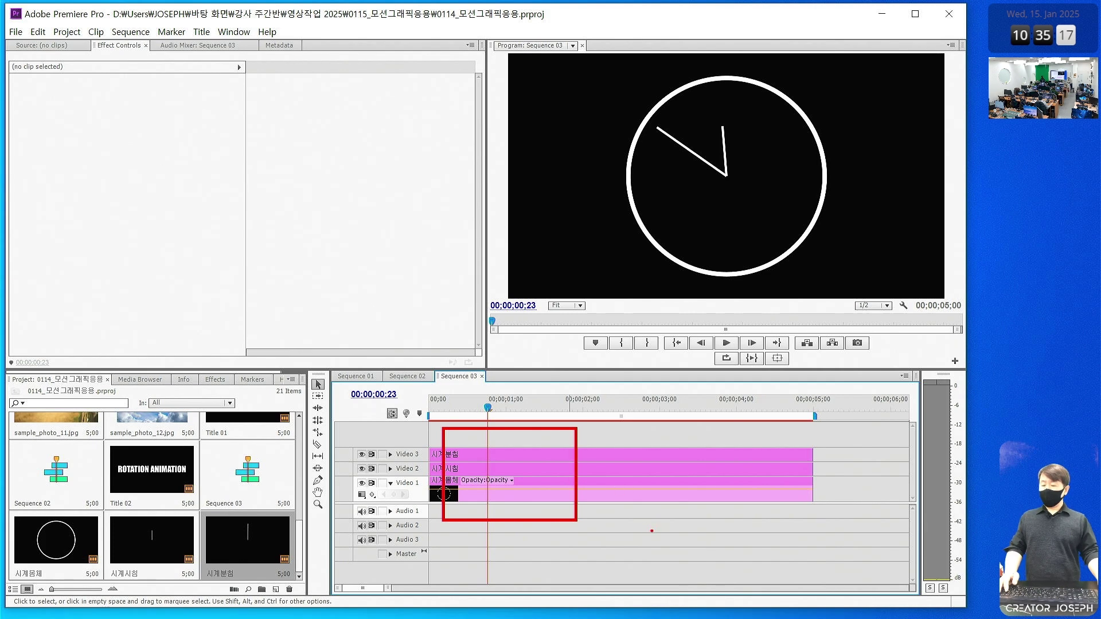
# Nest Sequence 03 on Video 3 of Sequence 02, scale the clock down above the ROTATION ANIMATION title, and play it back
pyautogui.click(408, 376)
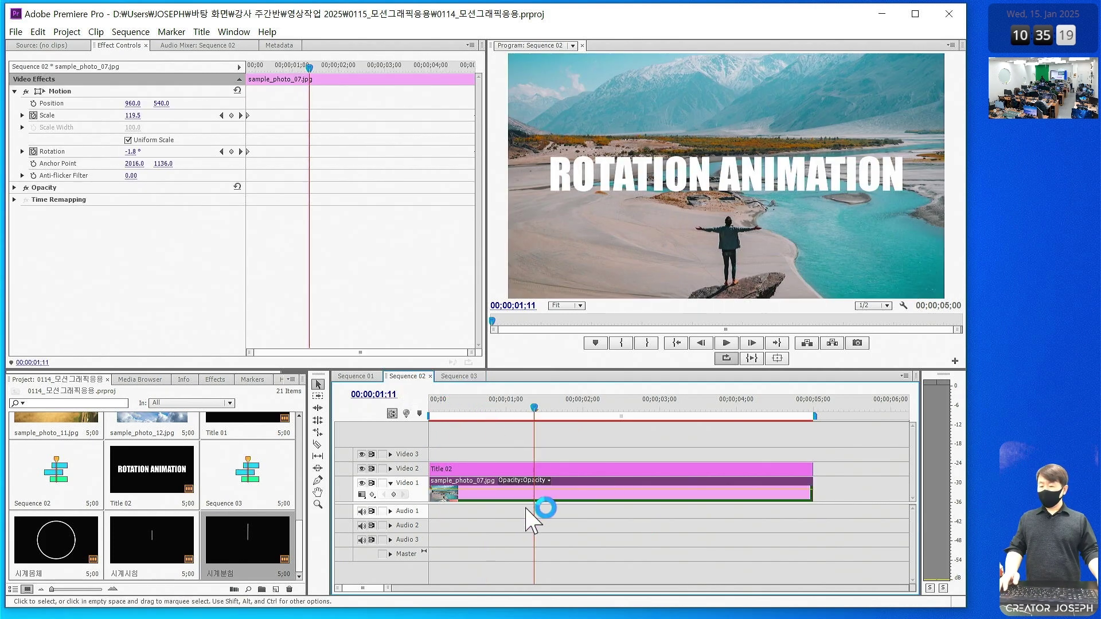
pyautogui.moveTo(258, 492); pyautogui.dragTo(451, 456)
pyautogui.click(57, 91)
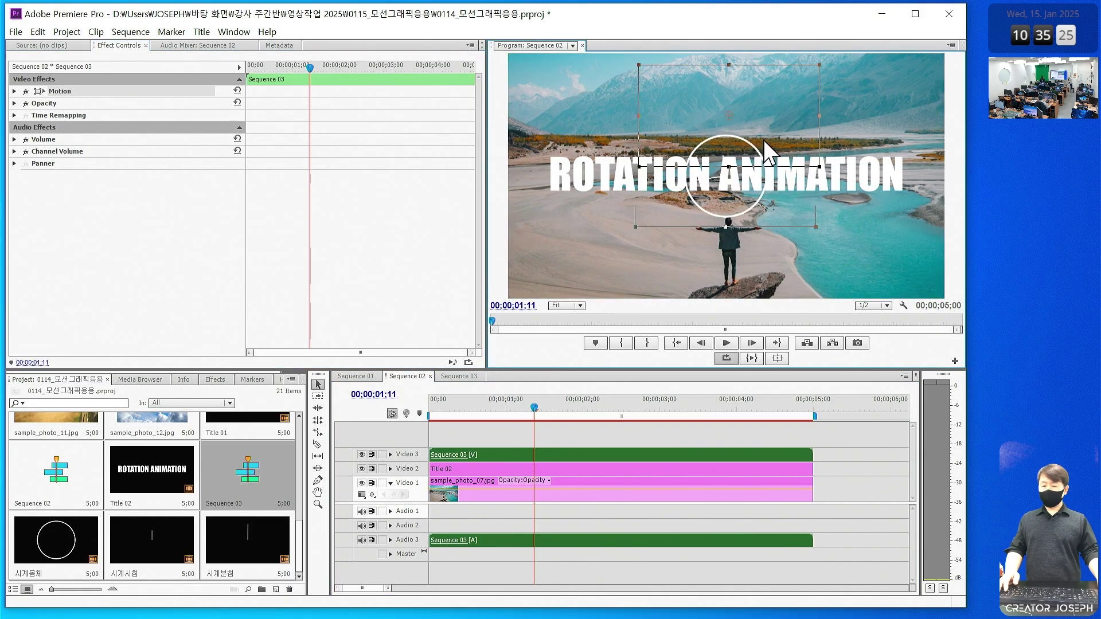
pyautogui.hotkey('ctrl', 'z')
pyautogui.click(456, 428)
pyautogui.press('Home')
pyautogui.press('space')
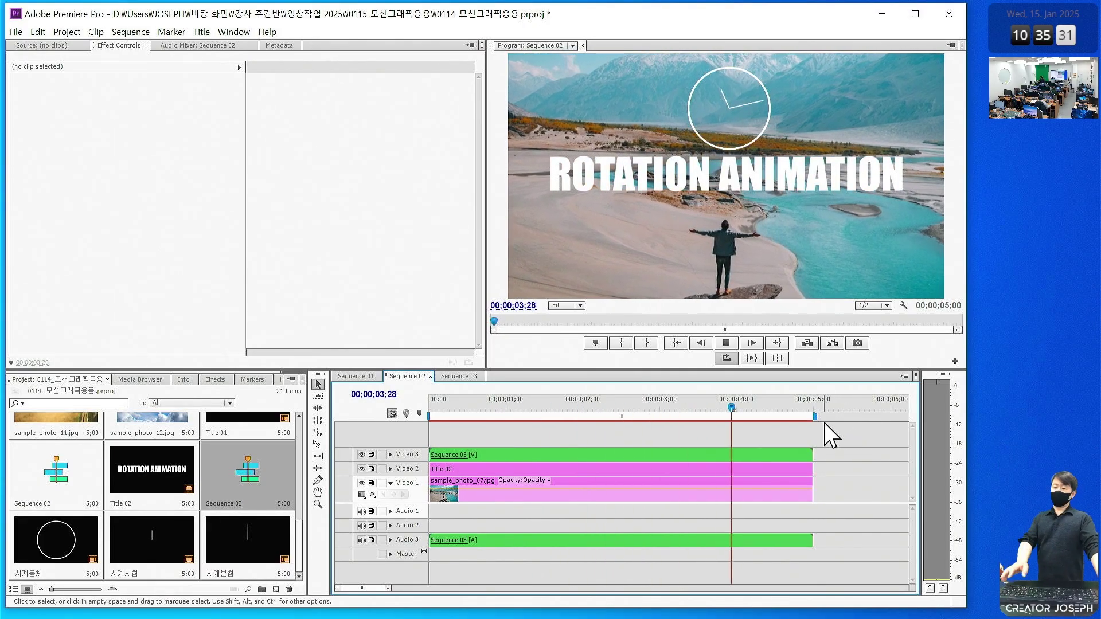
pyautogui.press('space')
# Remove the nested Sequence 03 clock from Sequence 02, leaving only Title 02 and the photo
pyautogui.click(791, 453)
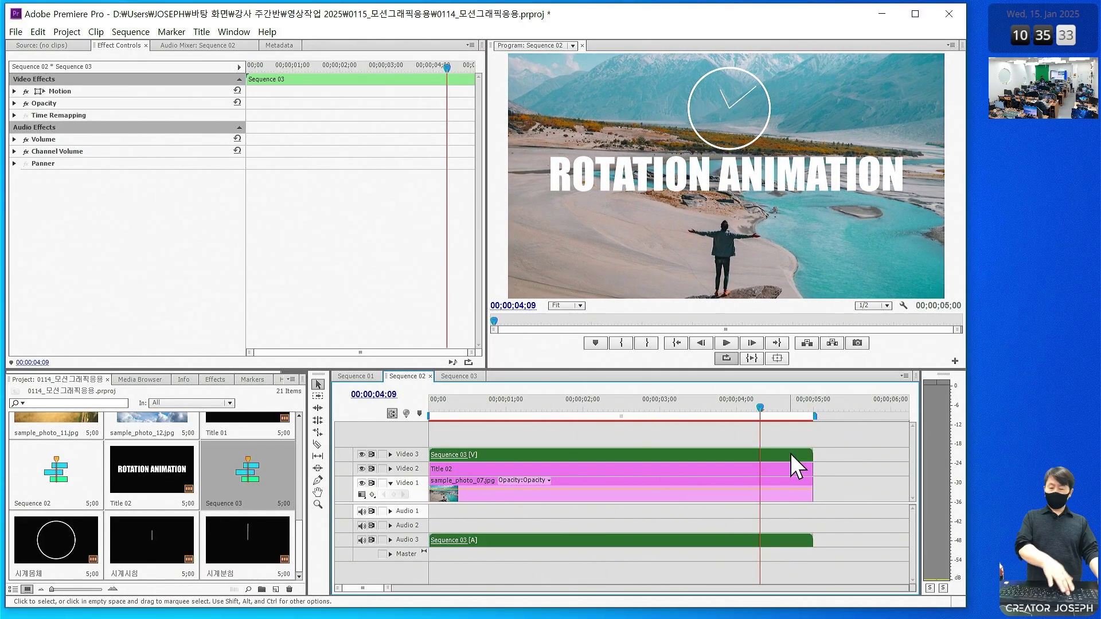
pyautogui.press('Delete')
pyautogui.hotkey('ctrl', 'z')
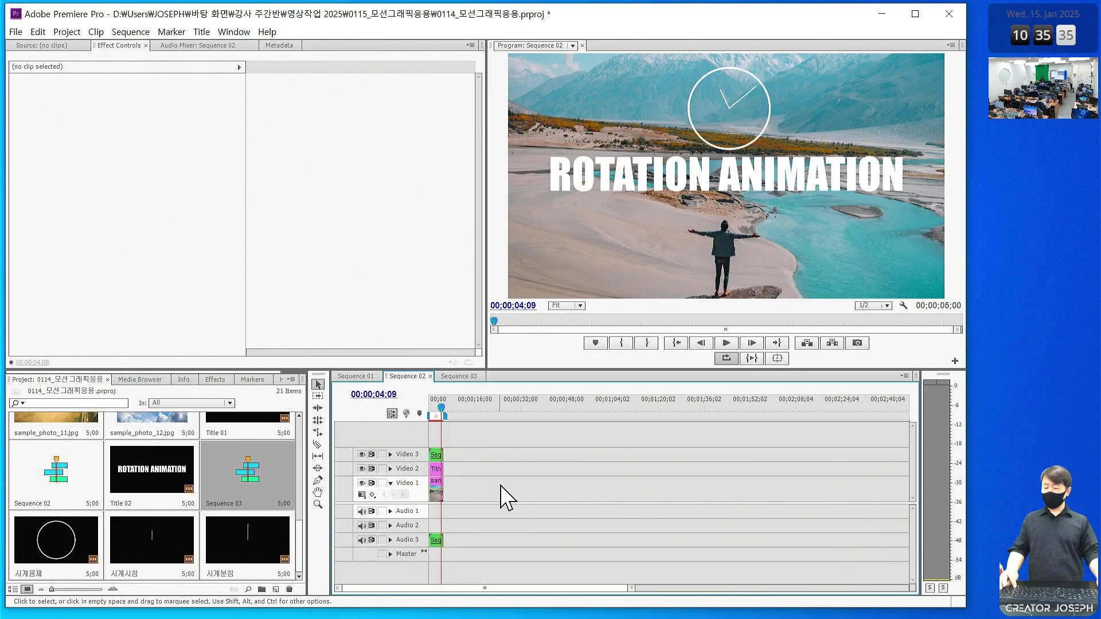
pyautogui.hotkey('ctrl', 'z')
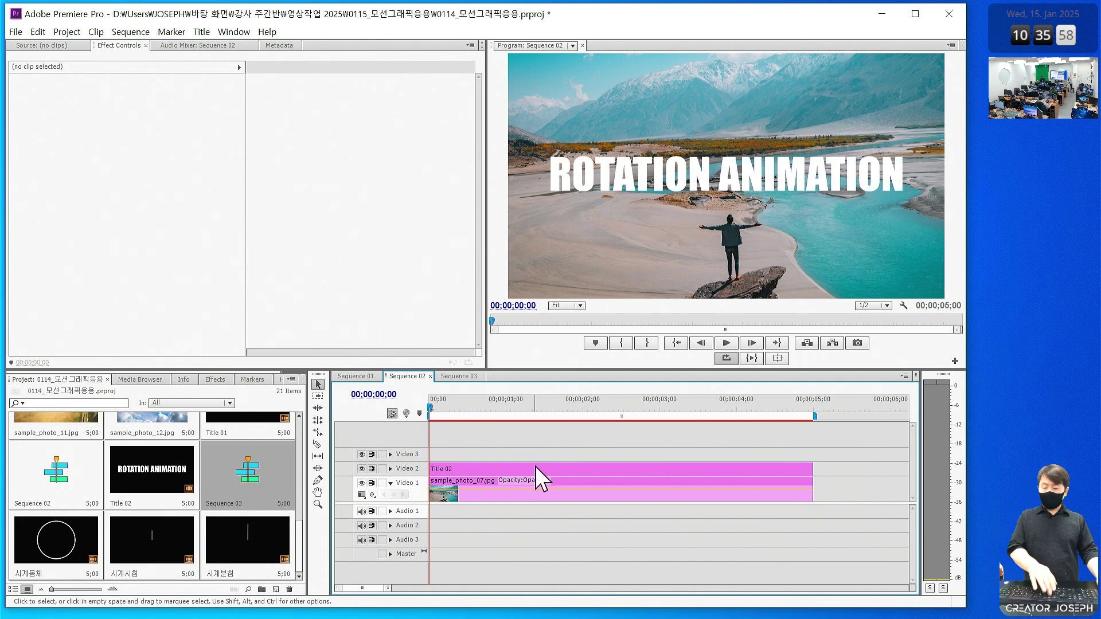
# Reopen the closed Sequence 02 from its item in the project
pyautogui.press('-')
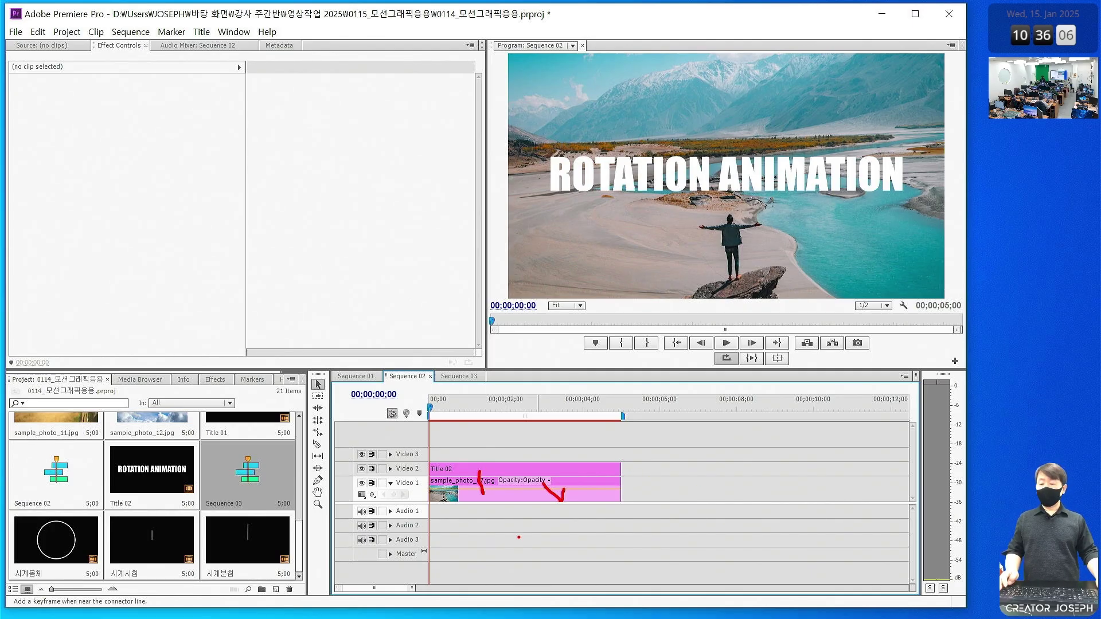
pyautogui.moveTo(565, 497); pyautogui.dragTo(678, 473)
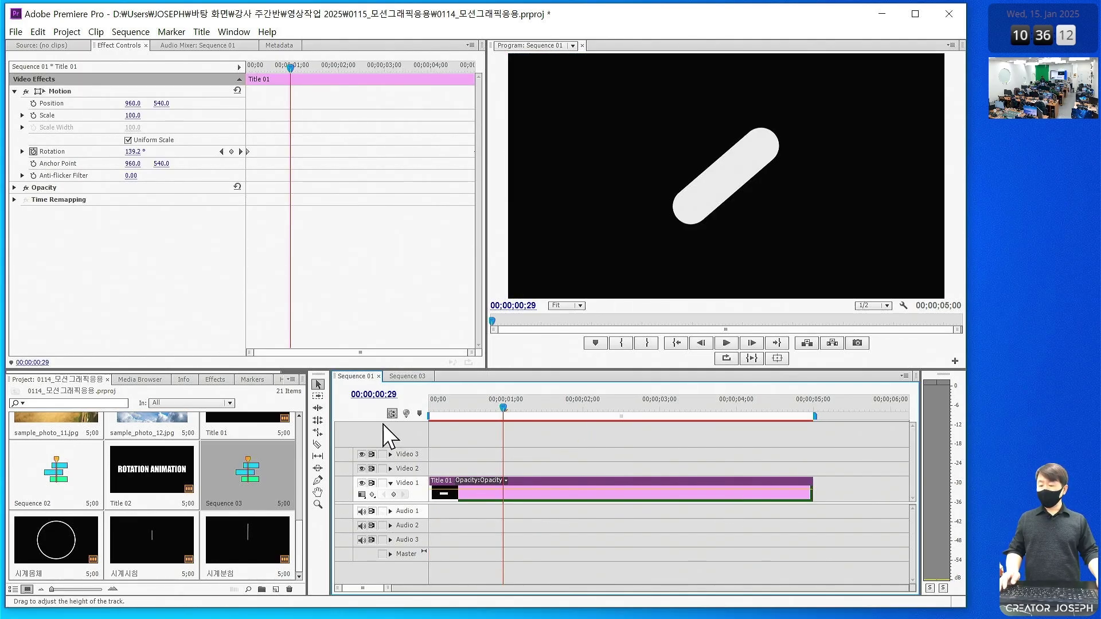
pyautogui.doubleClick(67, 488)
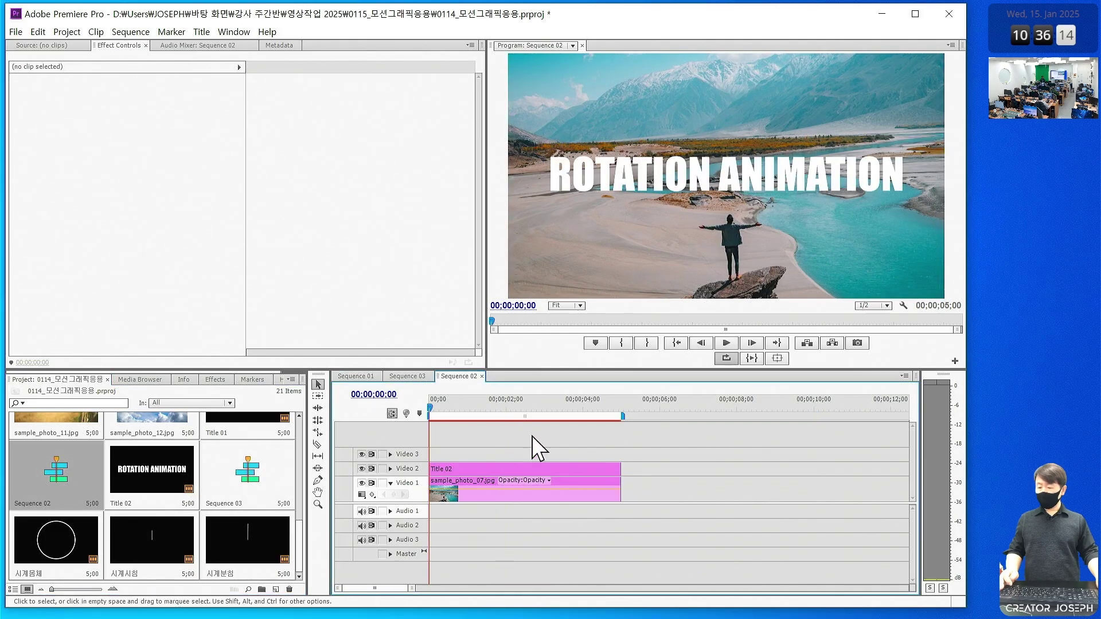
# Place sample_photo_11.jpg on Video 1 directly after sample_photo_07.jpg in Sequence 02
pyautogui.moveTo(460, 399); pyautogui.dragTo(542, 397)
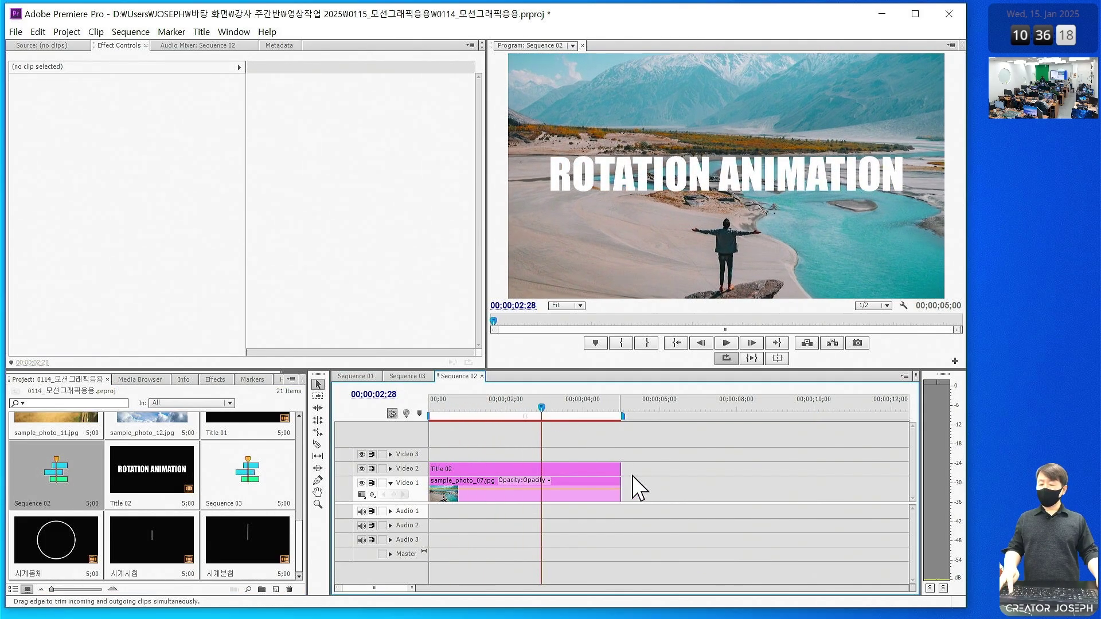
pyautogui.moveTo(619, 469)
pyautogui.mouseDown()
pyautogui.moveTo(677, 503)
pyautogui.moveTo(827, 513)
pyautogui.mouseUp()
pyautogui.moveTo(752, 472); pyautogui.dragTo(758, 482)
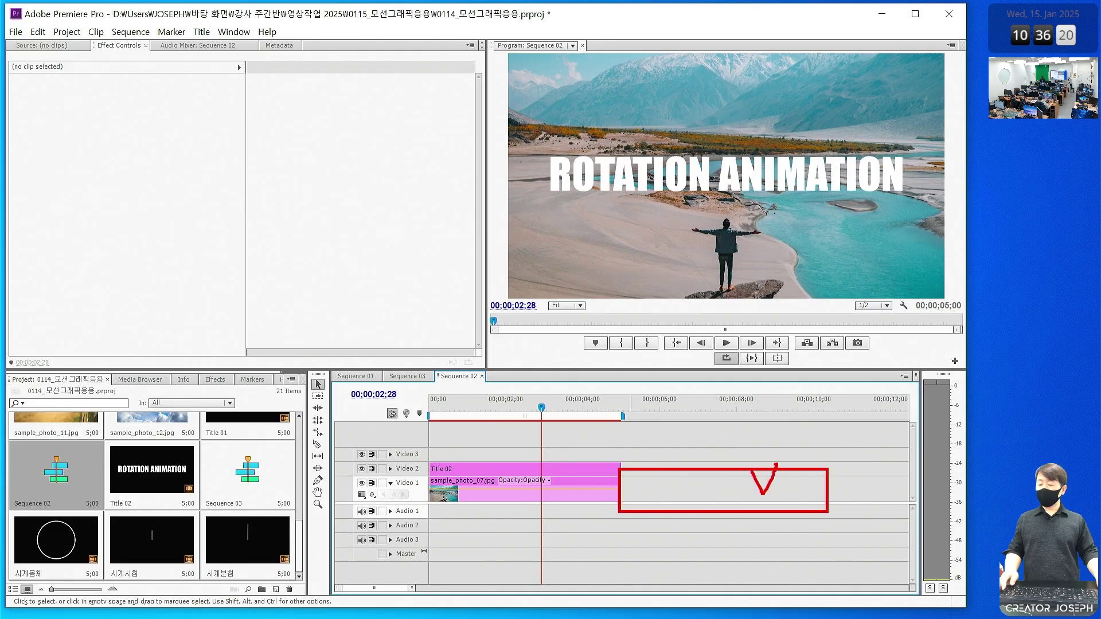
pyautogui.press('Escape')
pyautogui.moveTo(299, 547)
pyautogui.mouseDown()
pyautogui.moveTo(299, 420)
pyautogui.moveTo(304, 518)
pyautogui.mouseUp()
pyautogui.click(81, 502)
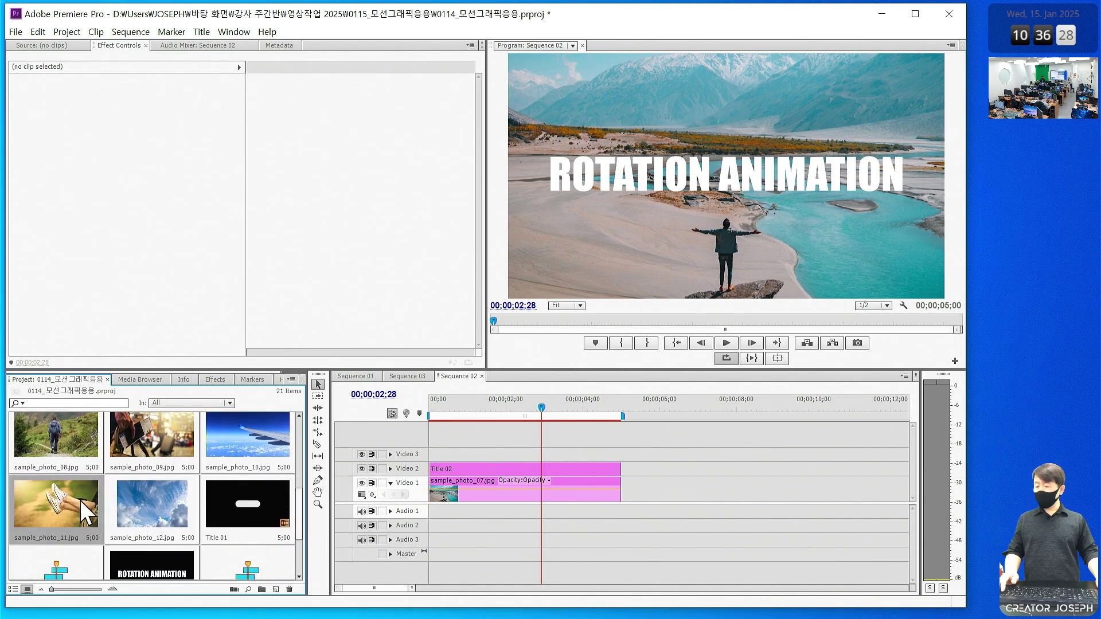
pyautogui.moveTo(57, 501); pyautogui.dragTo(623, 501)
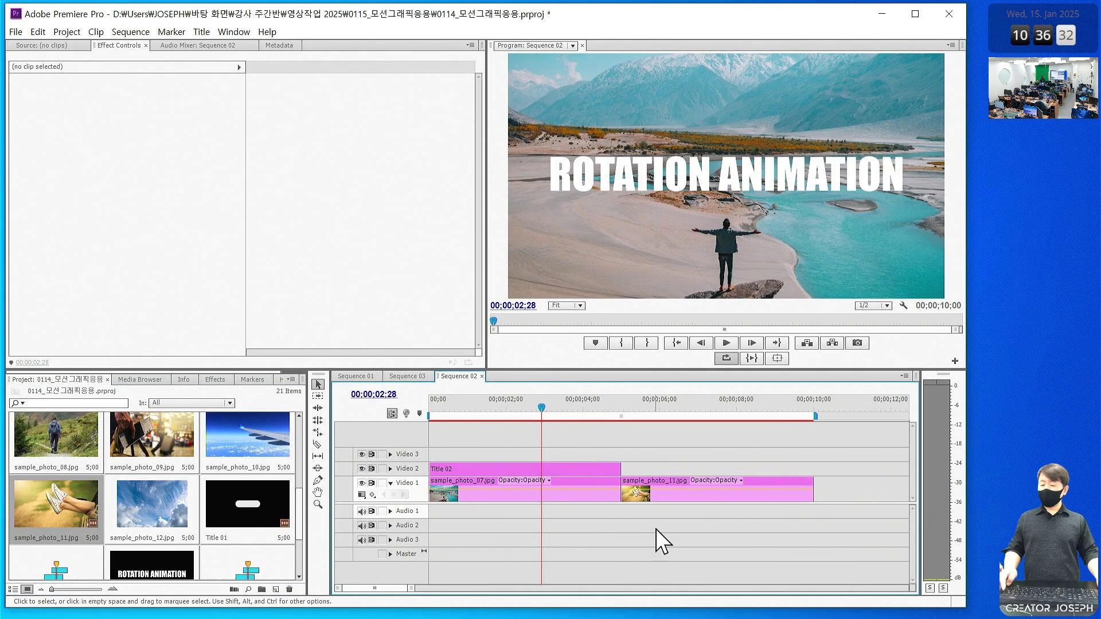
# Show the sample_photo_11.jpg clip in the preview and scale it to the frame size
pyautogui.click(673, 406)
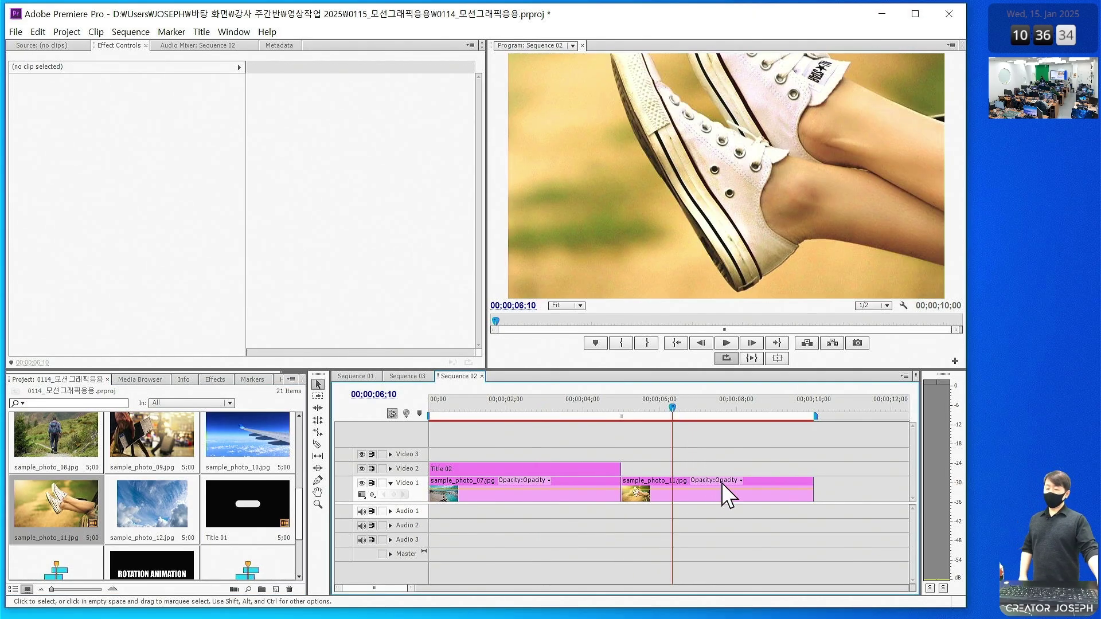
pyautogui.rightClick(784, 486)
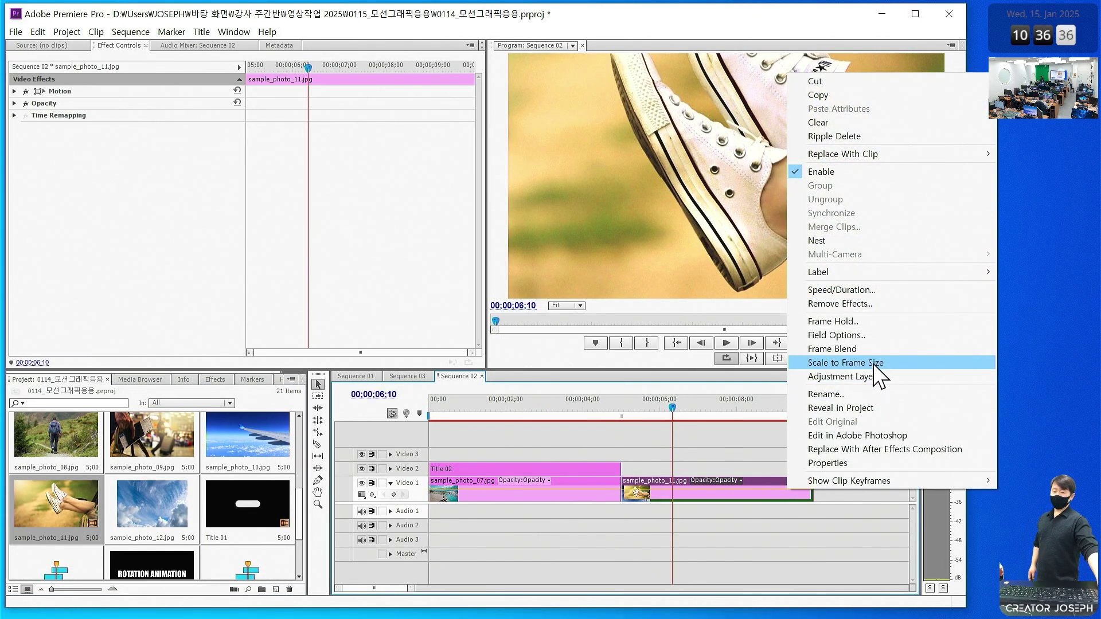
pyautogui.click(846, 363)
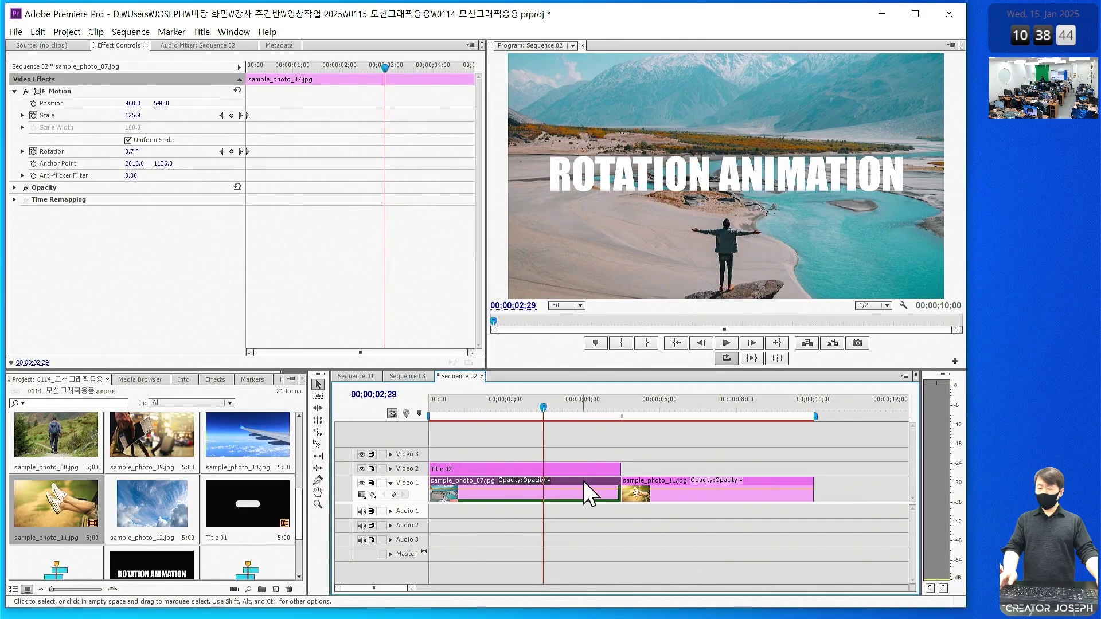
# Copy the sample_photo_07.jpg clip with its Scale and Rotation keyframes, and move the playhead to 00;00;07;16 over sample_photo_11.jpg
pyautogui.rightClick(584, 480)
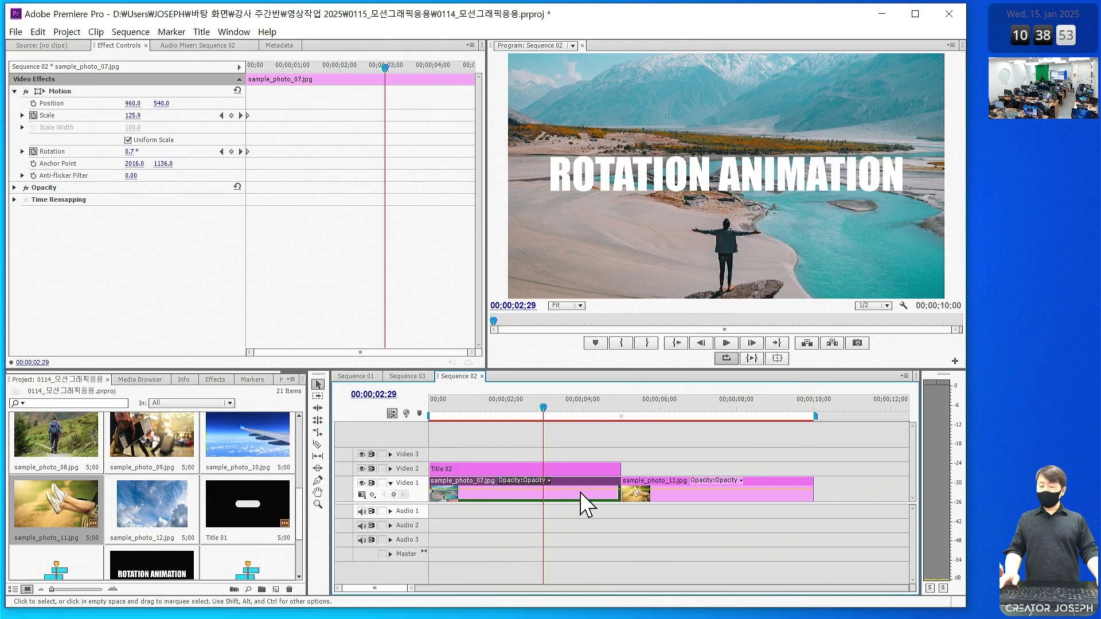
pyautogui.rightClick(578, 491)
pyautogui.click(646, 93)
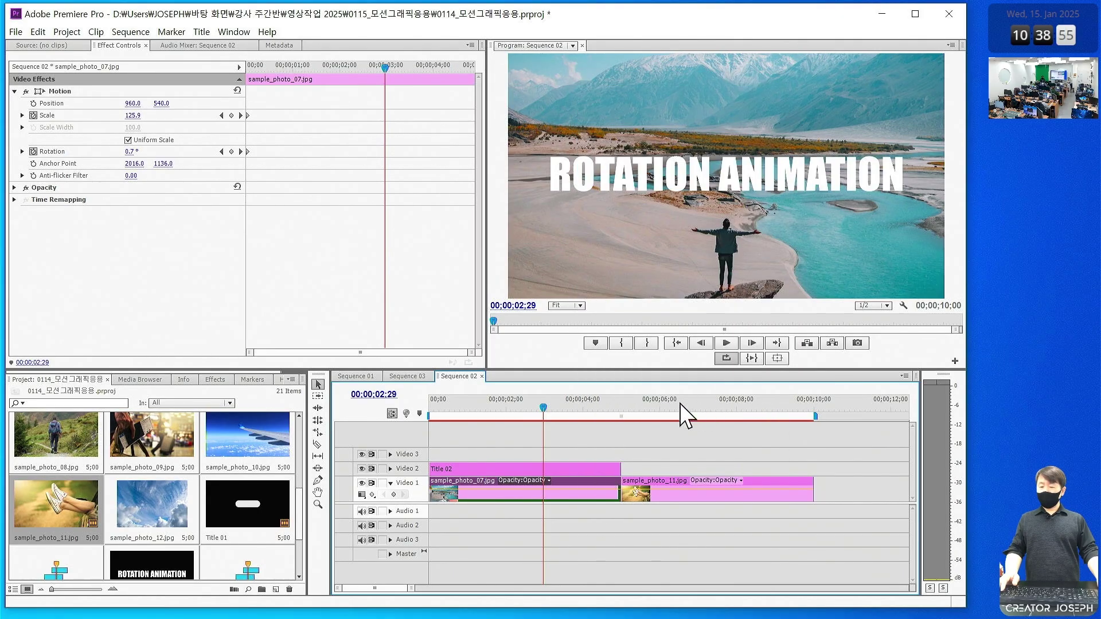
pyautogui.moveTo(733, 404); pyautogui.dragTo(719, 403)
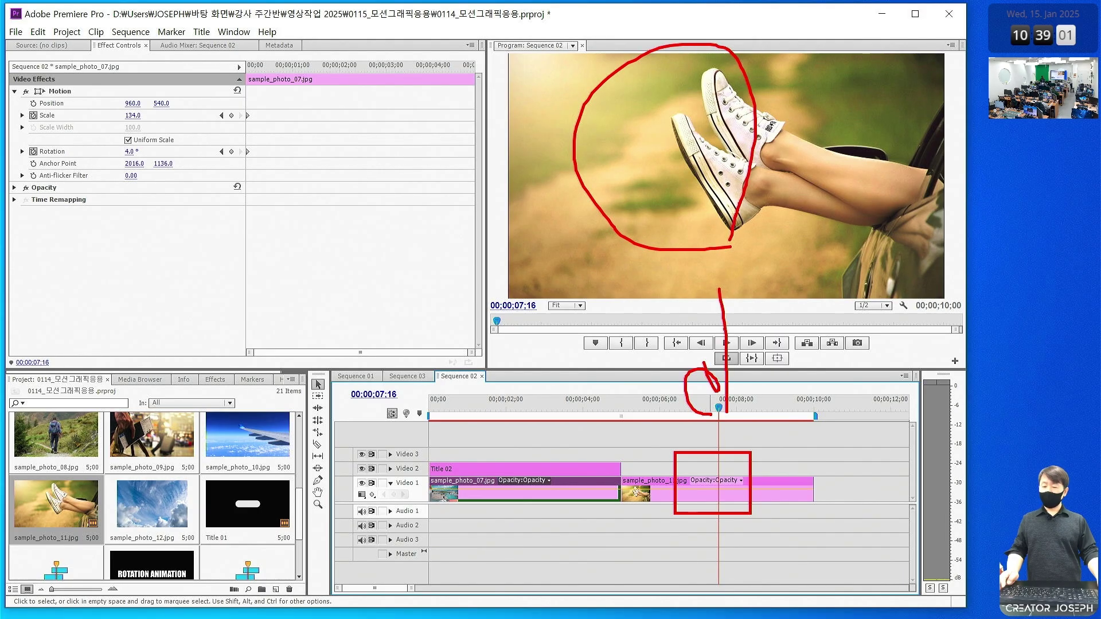
# Paste the copied attributes onto the sample_photo_11.jpg clip and play the change between the two photos from 00;00;03;15
pyautogui.click(788, 497)
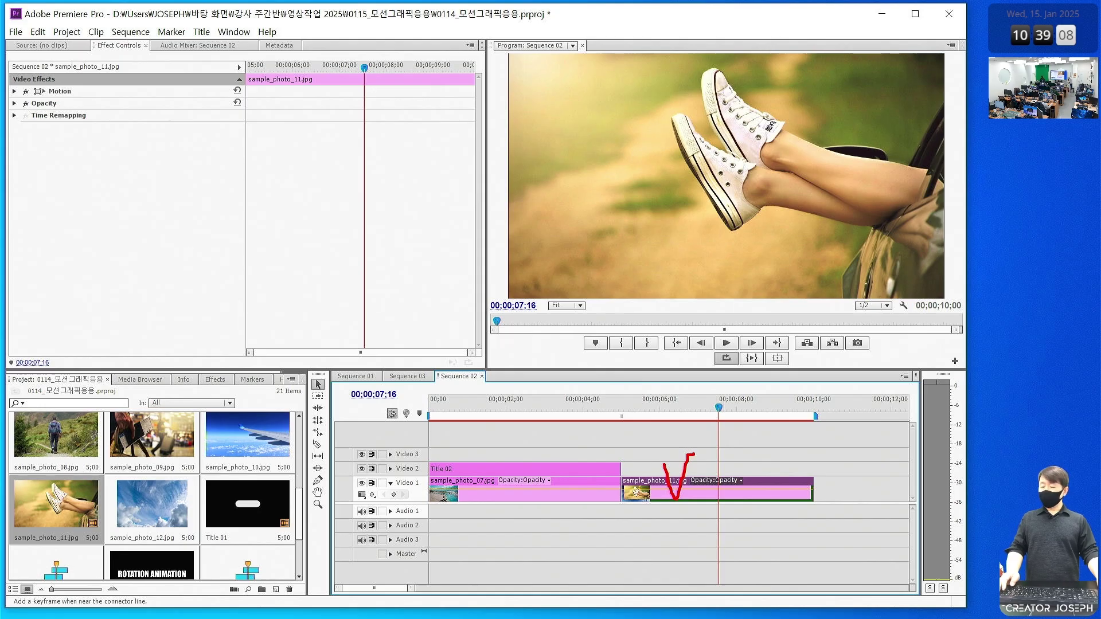
pyautogui.rightClick(772, 486)
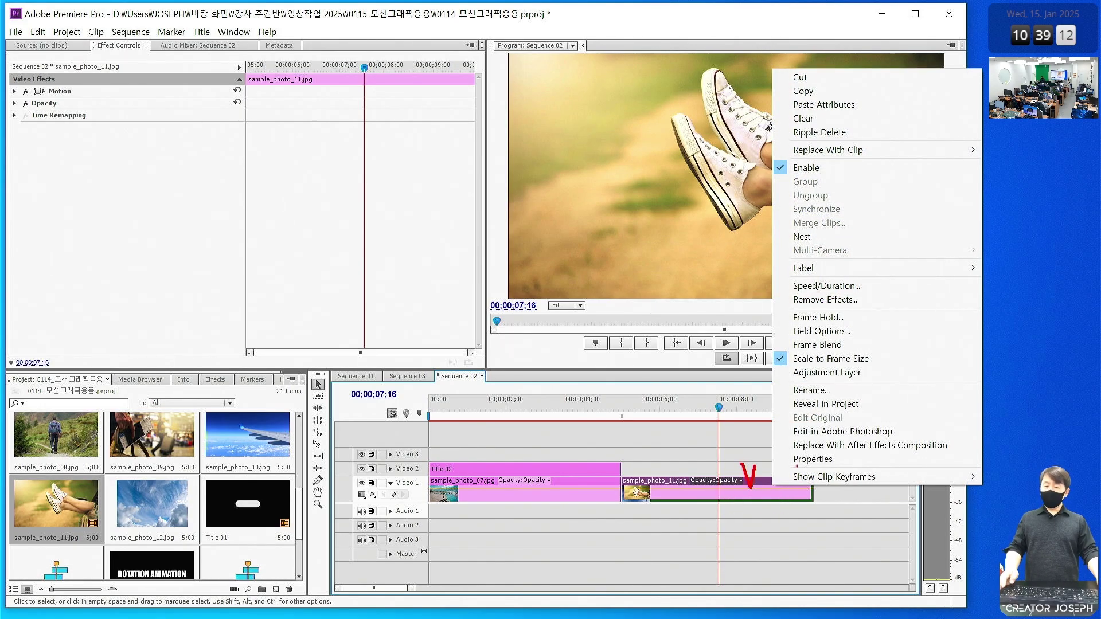
pyautogui.press('Escape')
pyautogui.rightClick(766, 480)
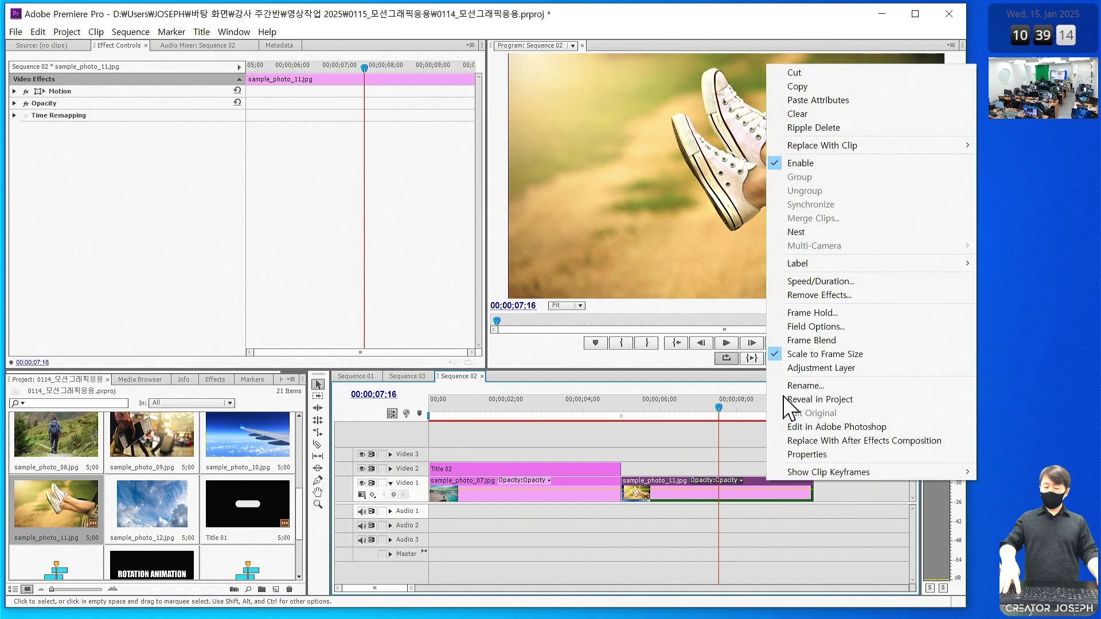
pyautogui.press('w')
pyautogui.press('w')
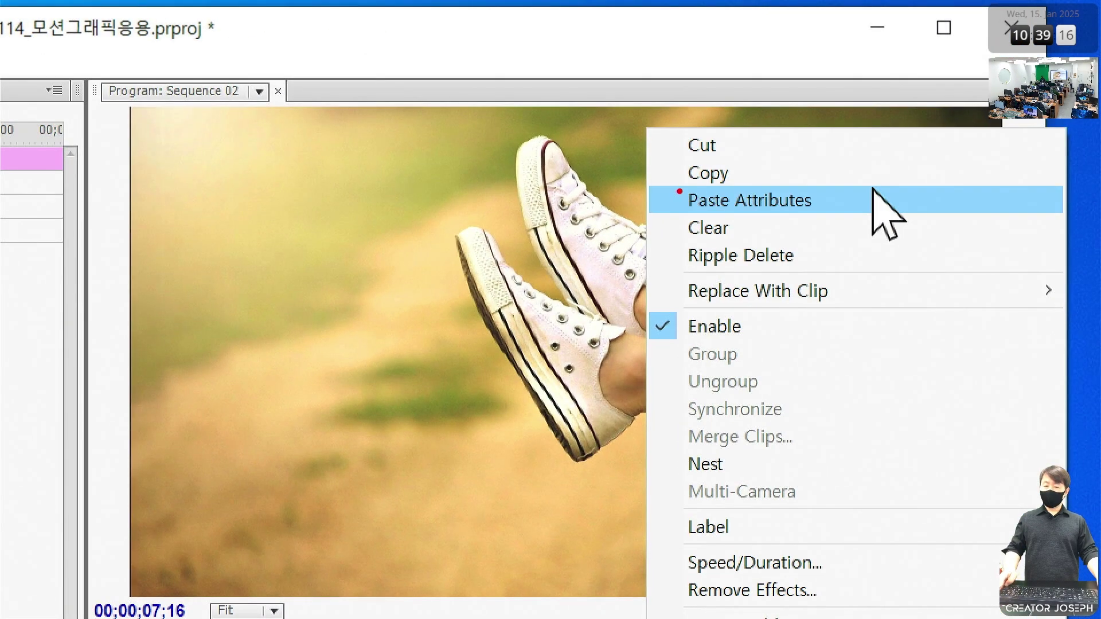
pyautogui.moveTo(665, 181)
pyautogui.mouseDown()
pyautogui.moveTo(738, 212)
pyautogui.moveTo(843, 215)
pyautogui.moveTo(877, 162)
pyautogui.mouseUp()
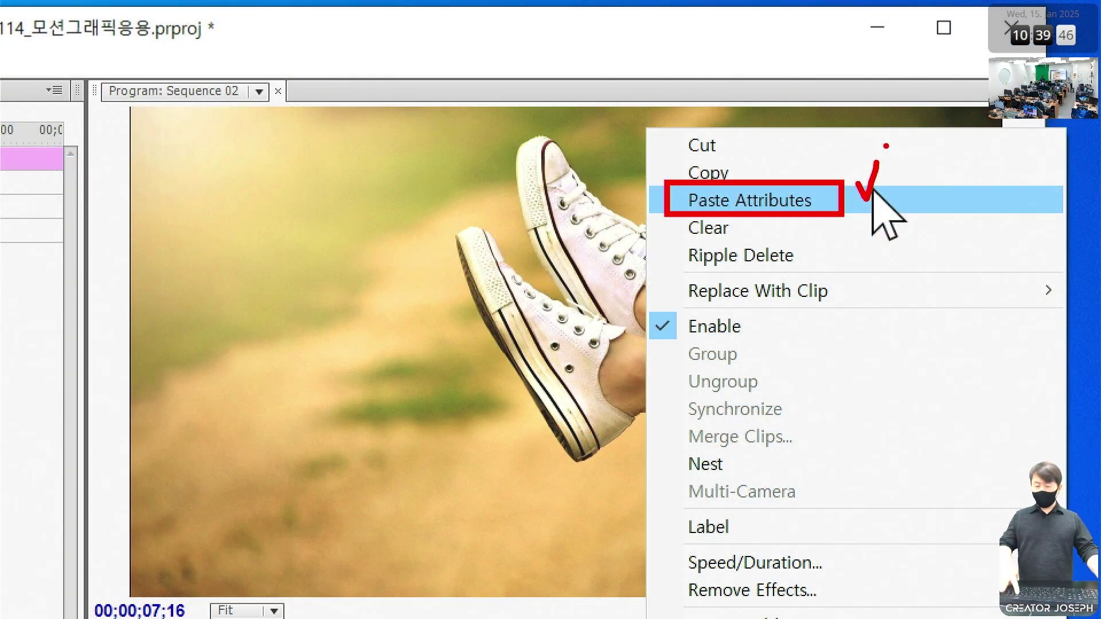
pyautogui.click(873, 200)
pyautogui.rightClick(753, 487)
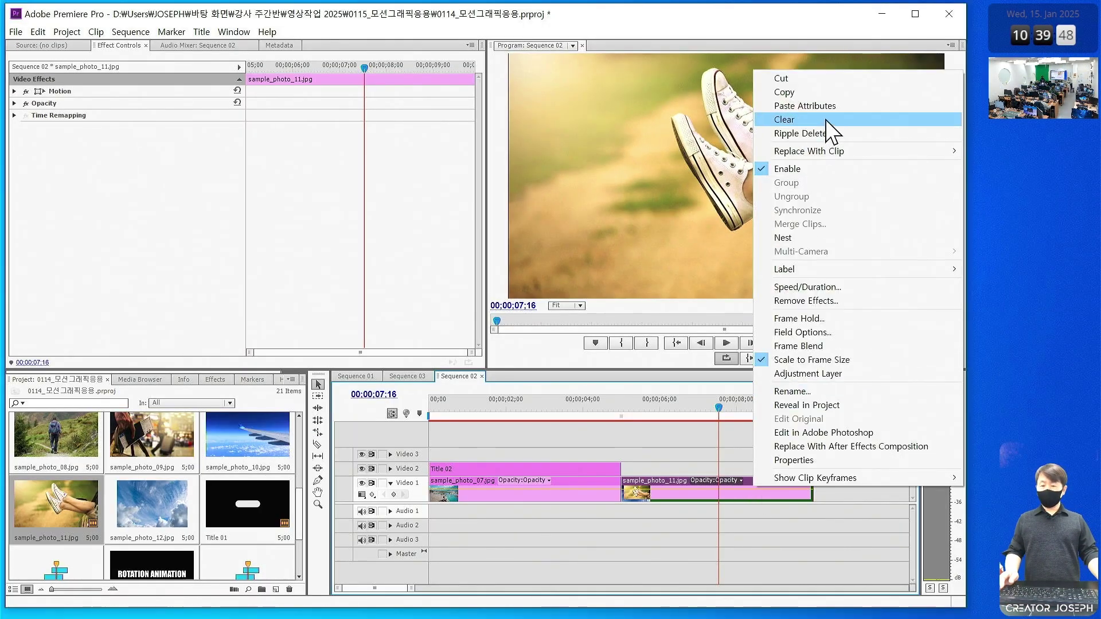
pyautogui.click(827, 106)
pyautogui.click(563, 406)
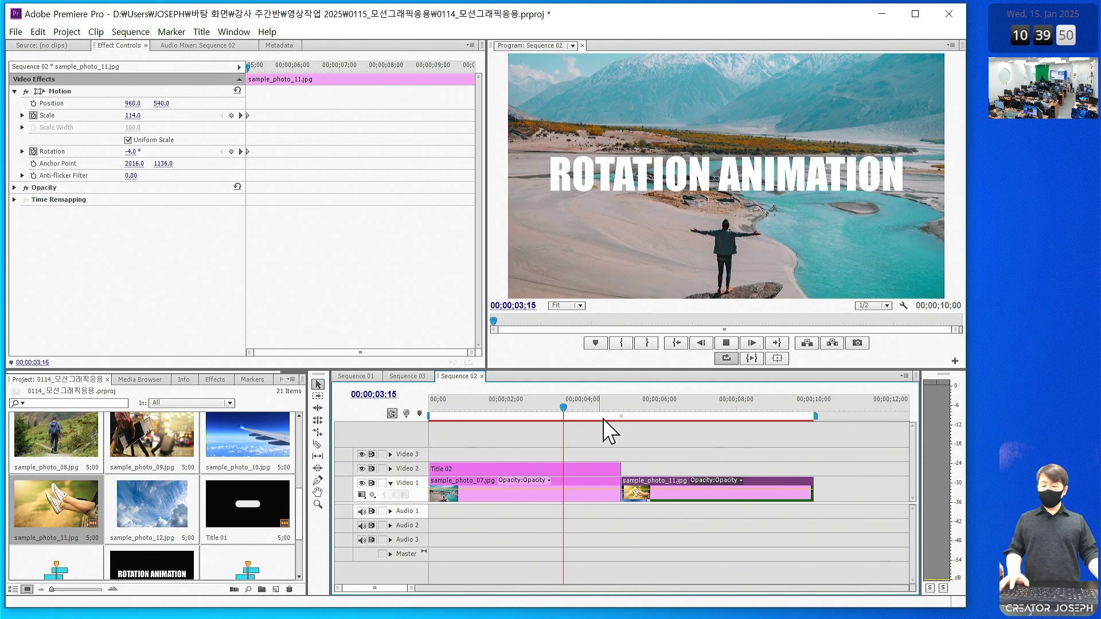
pyautogui.press('space')
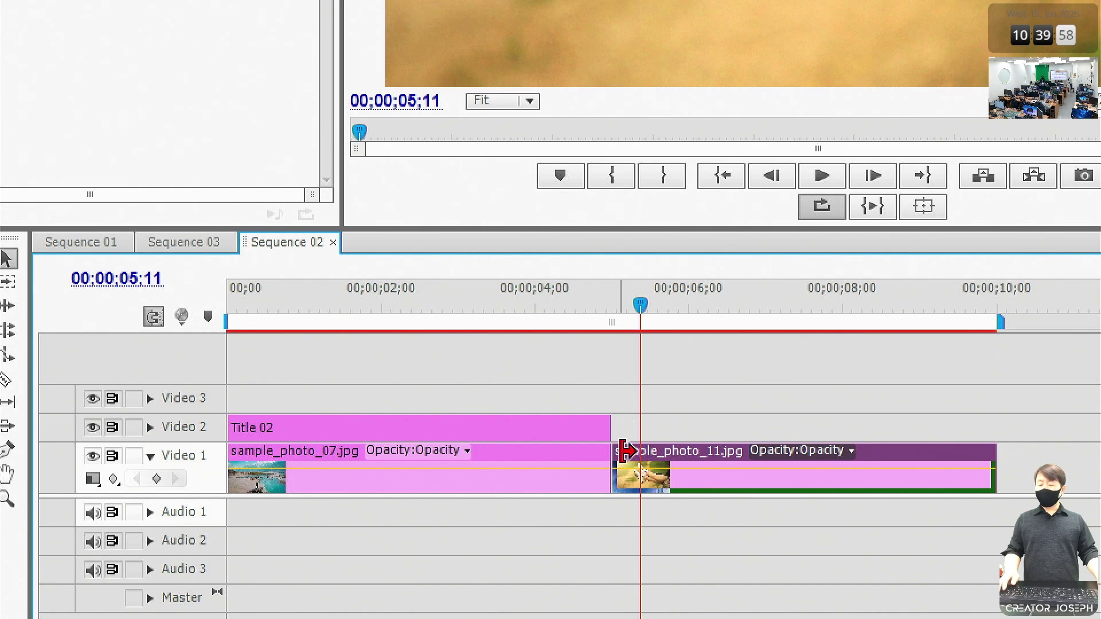
# Apply the default Cross Dissolve transition at the cut between the two photos, play it back, and return the playhead to the start
pyautogui.rightClick(623, 457)
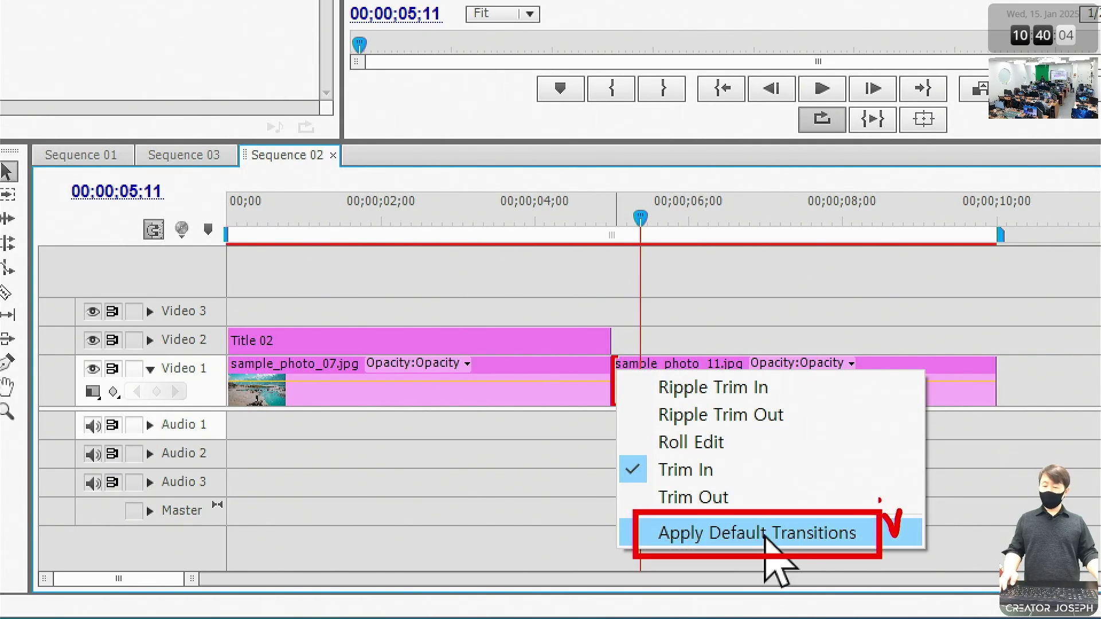
pyautogui.click(768, 533)
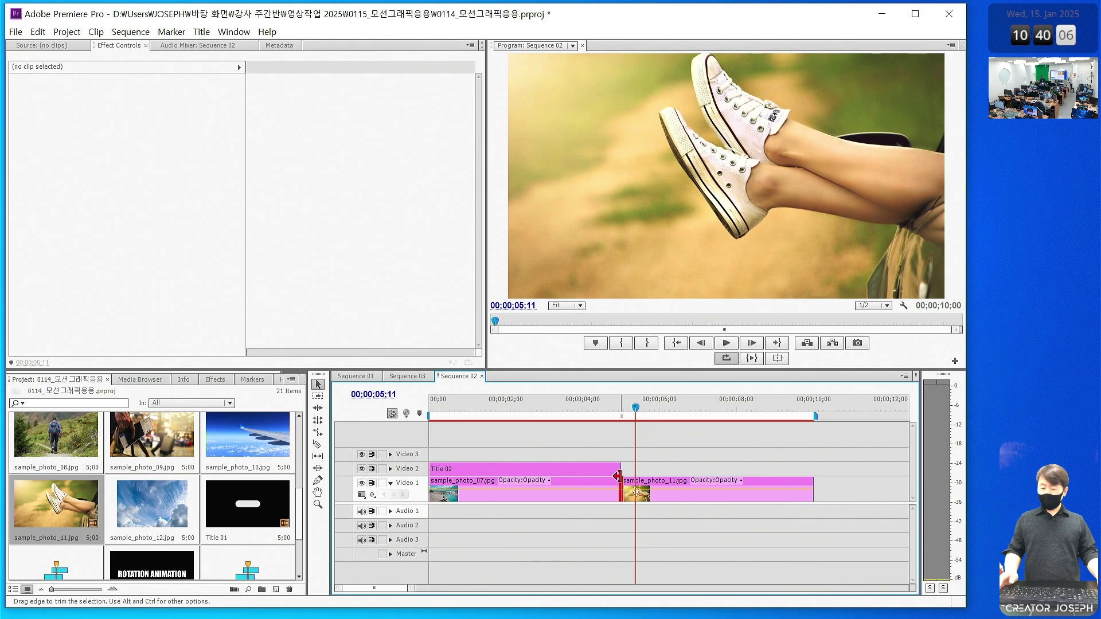
pyautogui.rightClick(617, 476)
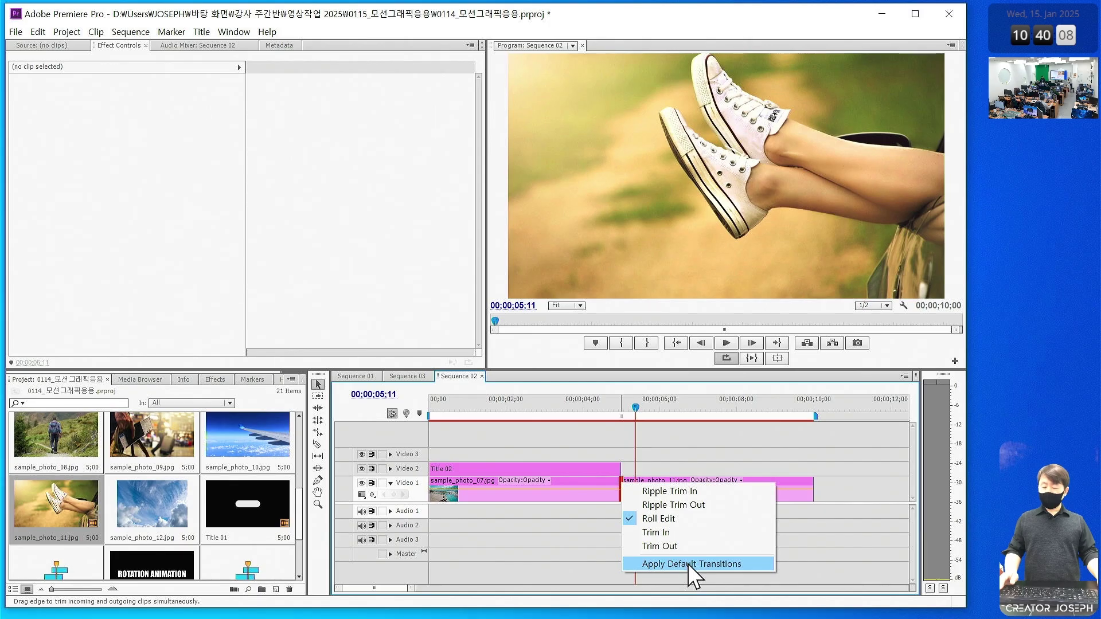
pyautogui.click(687, 563)
pyautogui.click(587, 408)
pyautogui.press('space')
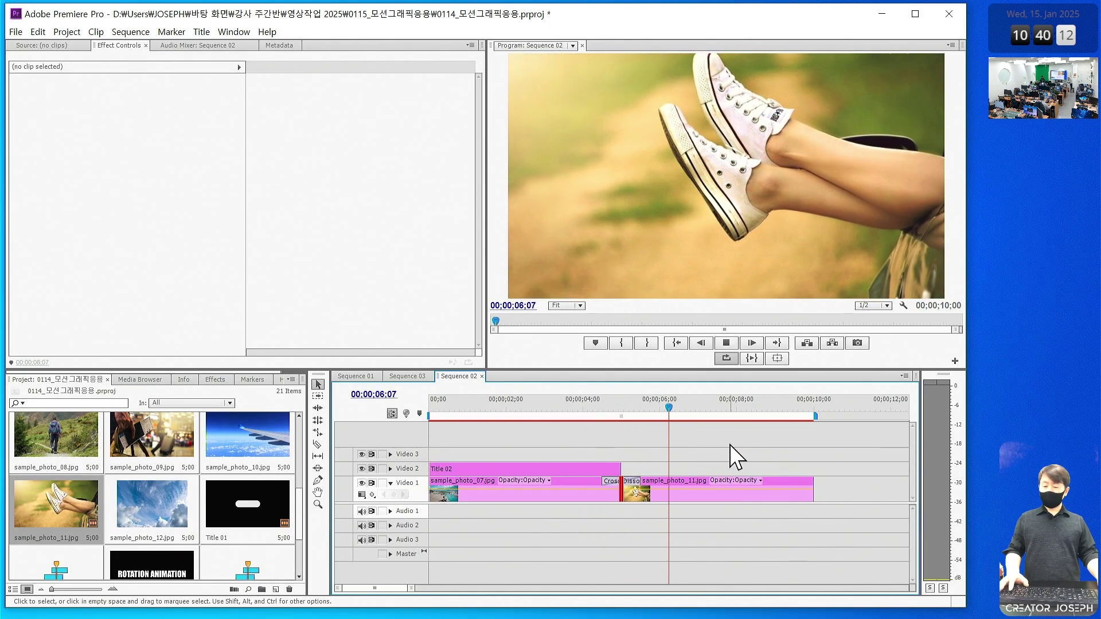
pyautogui.press('space')
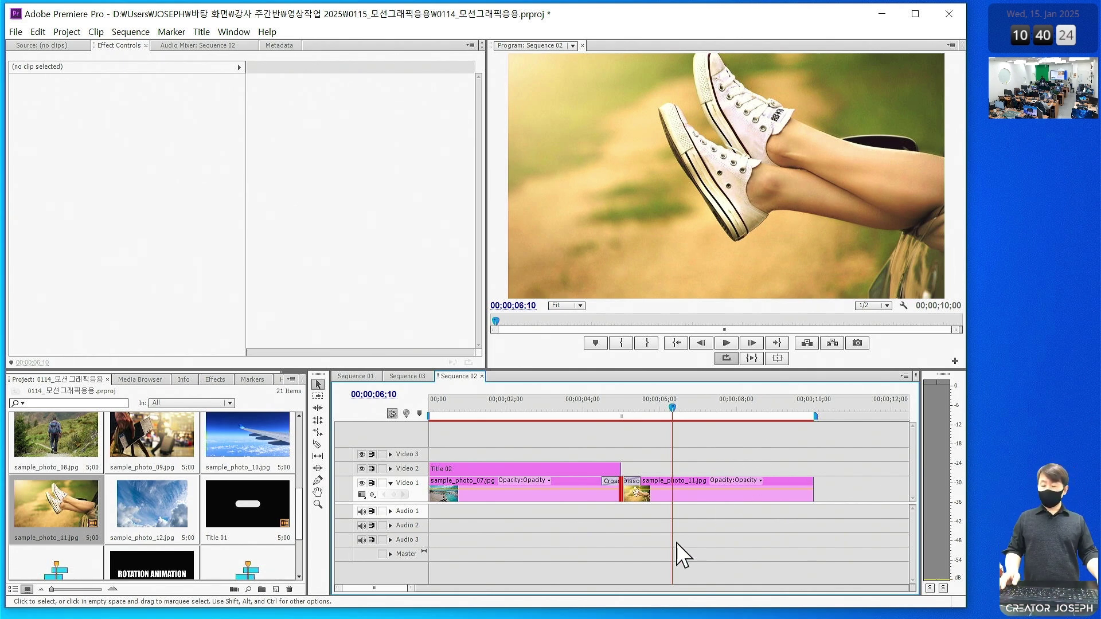
pyautogui.click(580, 551)
pyautogui.moveTo(521, 403); pyautogui.dragTo(410, 407)
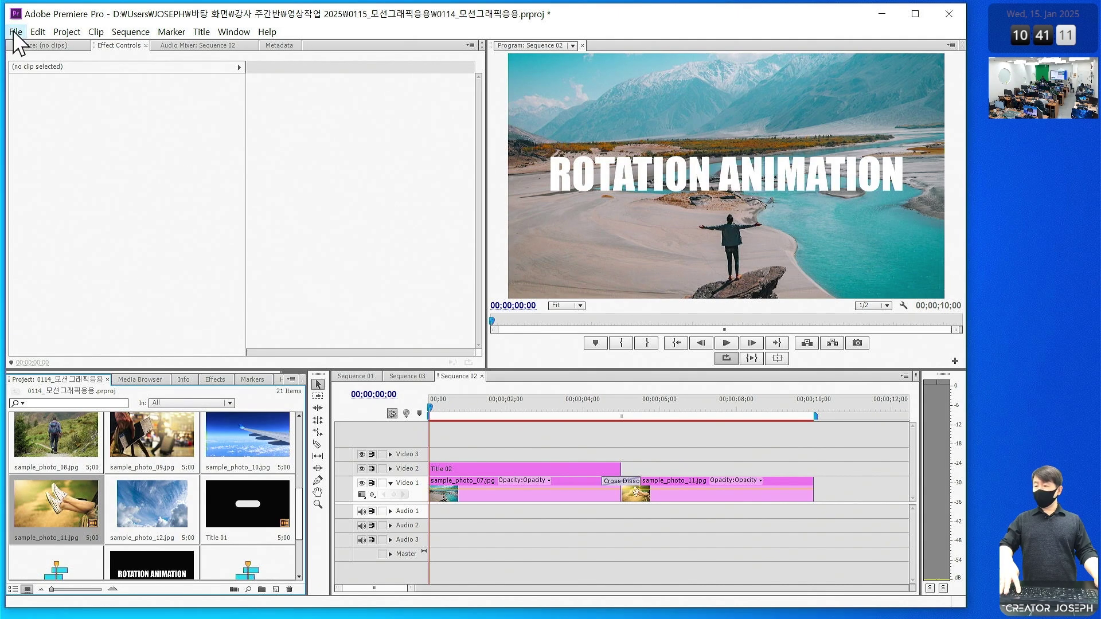
pyautogui.click(15, 32)
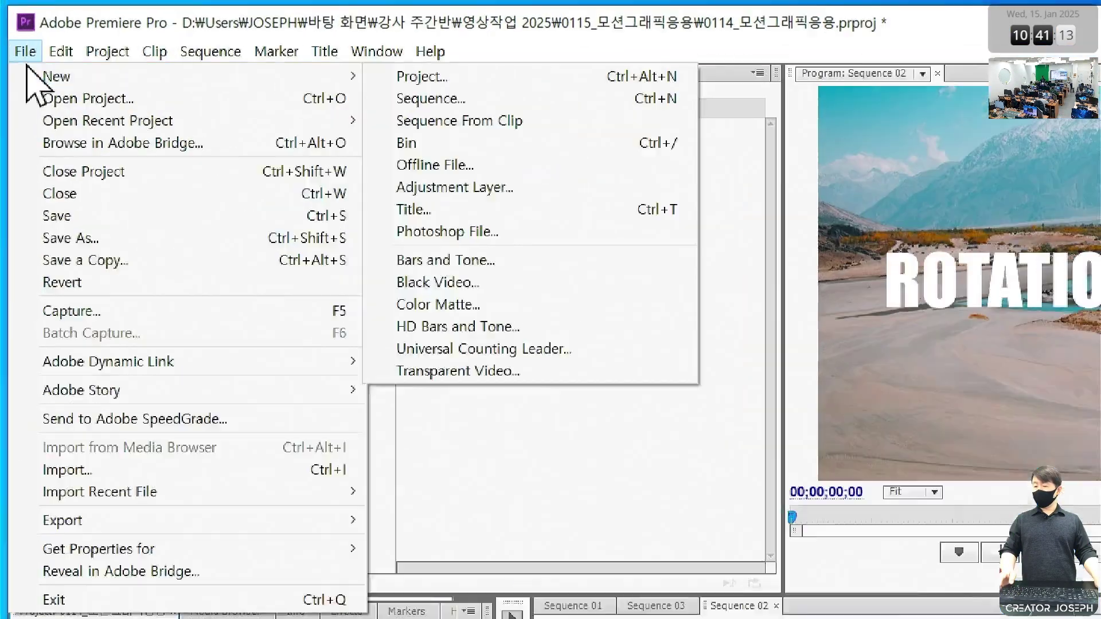
pyautogui.moveTo(38, 32)
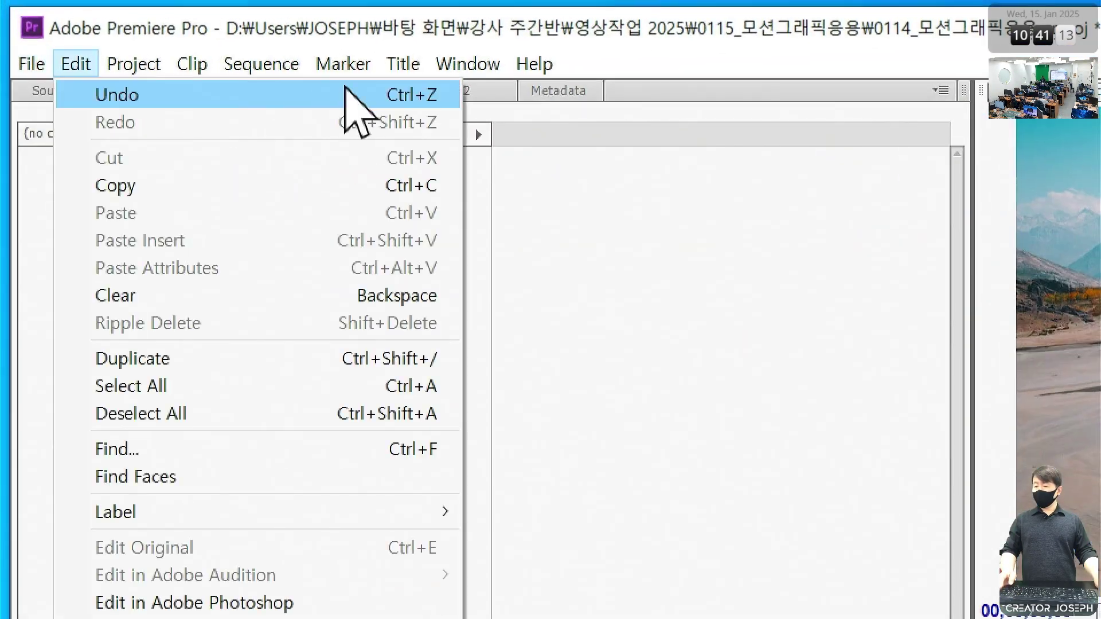
pyautogui.moveTo(29, 63)
pyautogui.moveTo(109, 95)
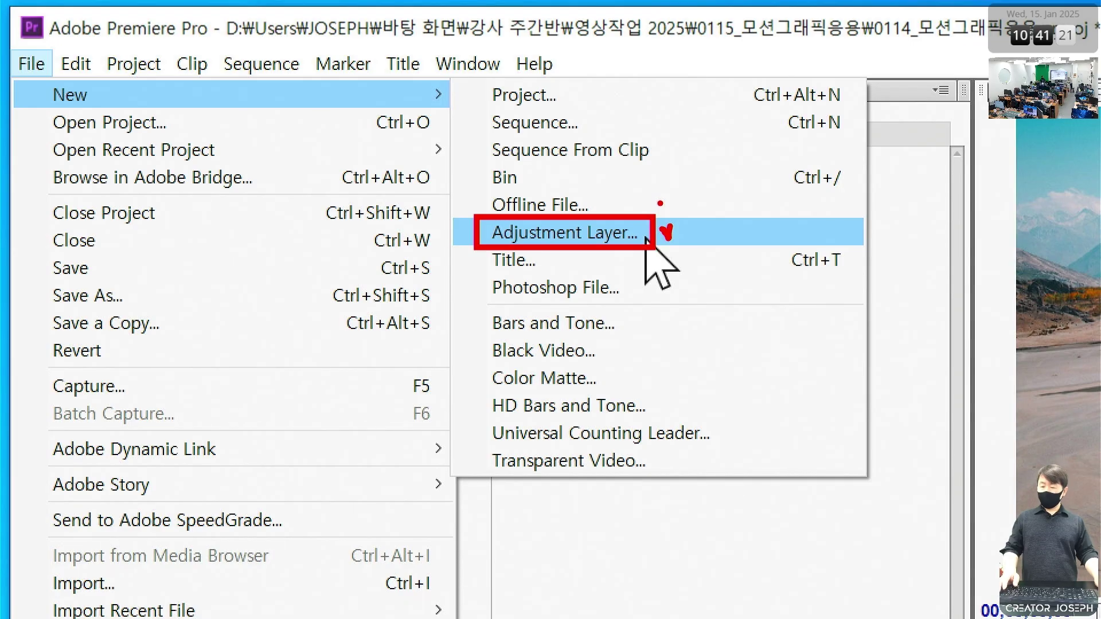
pyautogui.press('Escape')
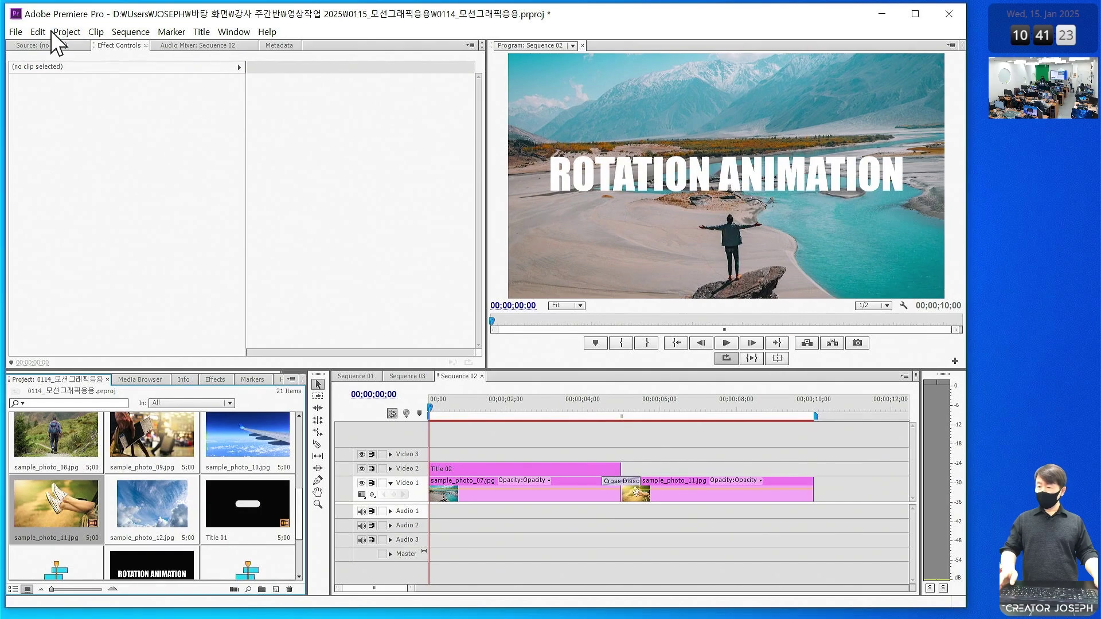
# Create a new 1920 × 1080 adjustment layer with a 29.97fps Drop-Frame timebase and Square Pixels (1.0)
pyautogui.click(31, 63)
pyautogui.moveTo(258, 96)
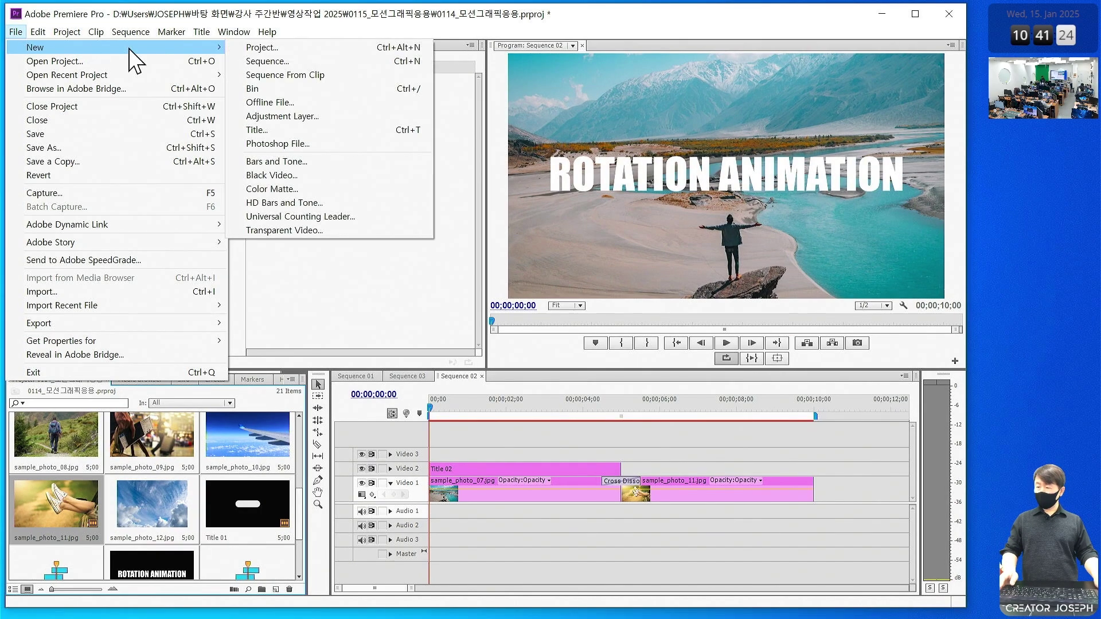
pyautogui.click(300, 117)
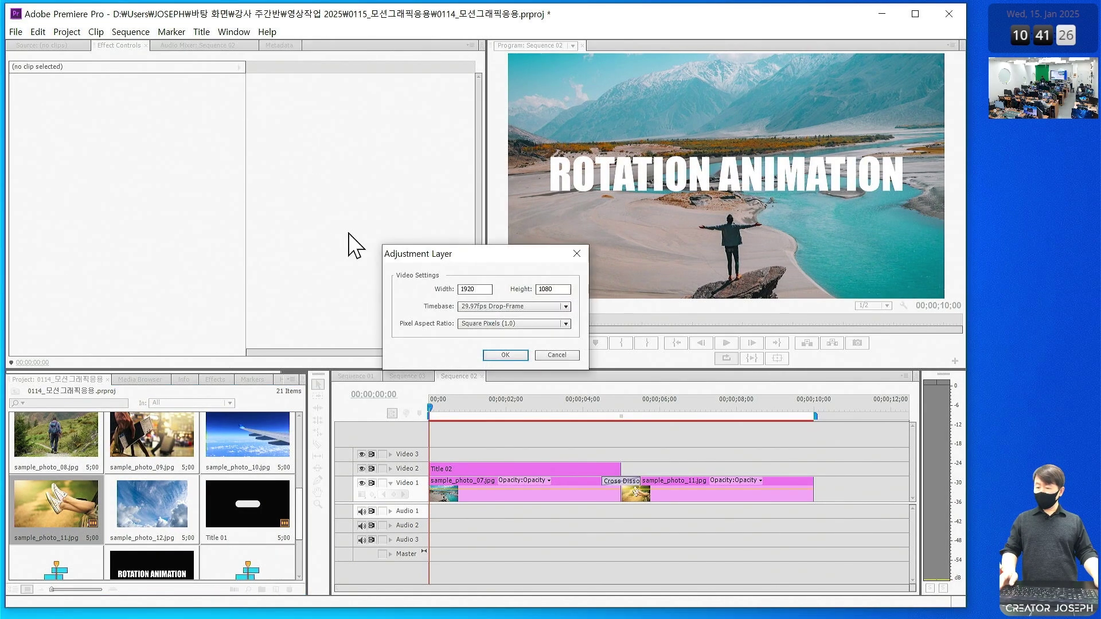
pyautogui.click(512, 353)
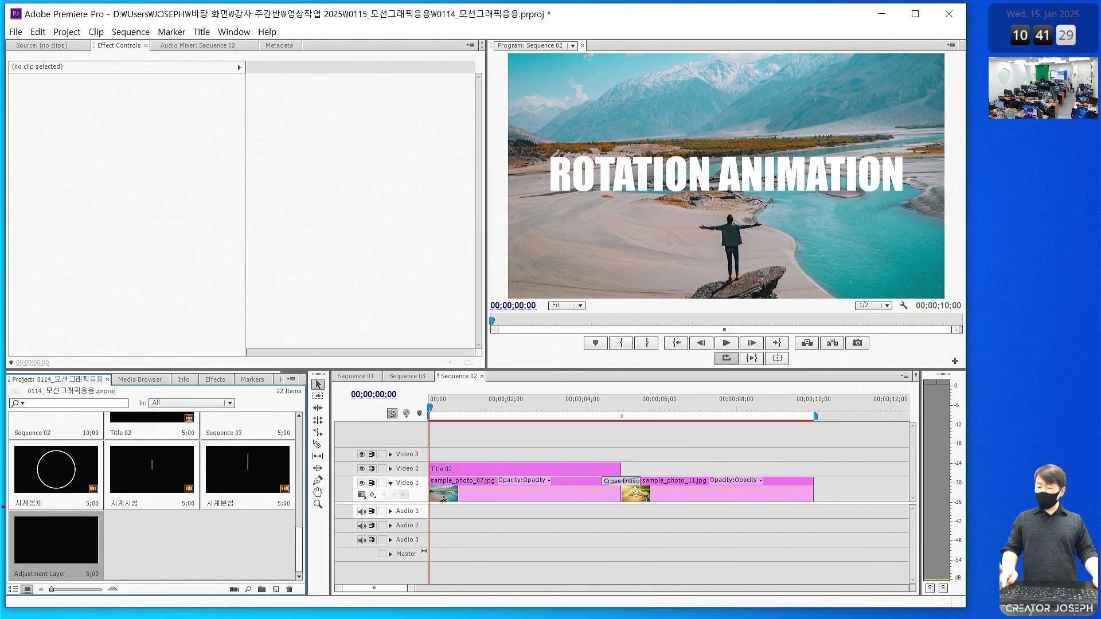
pyautogui.moveTo(8, 509); pyautogui.dragTo(114, 589)
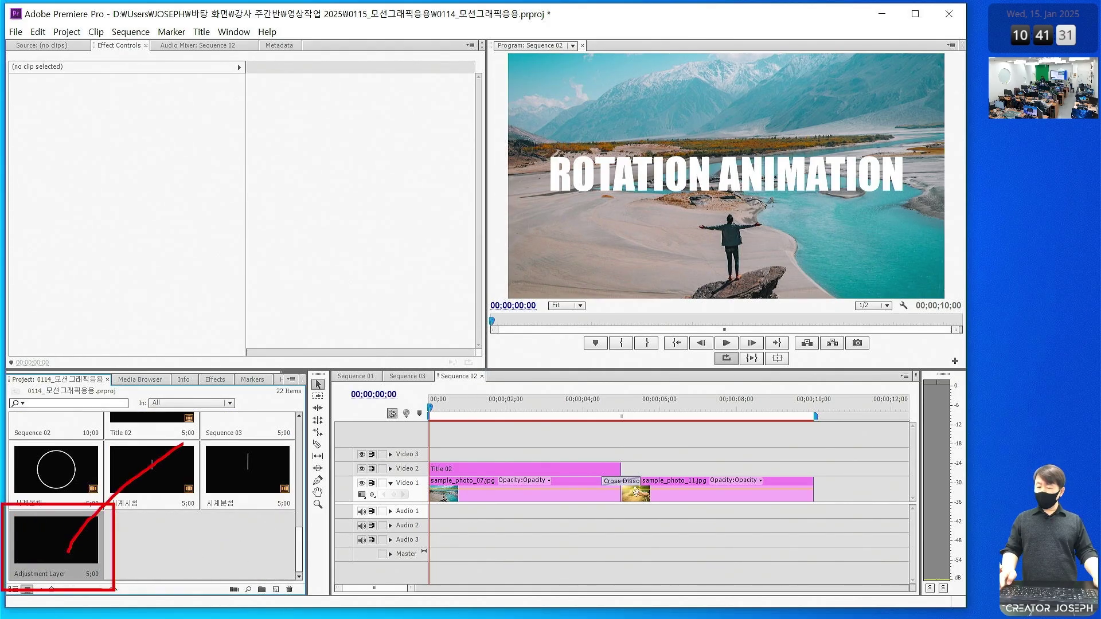
pyautogui.moveTo(182, 443)
pyautogui.mouseDown()
pyautogui.moveTo(343, 399)
pyautogui.moveTo(430, 414)
pyautogui.mouseUp()
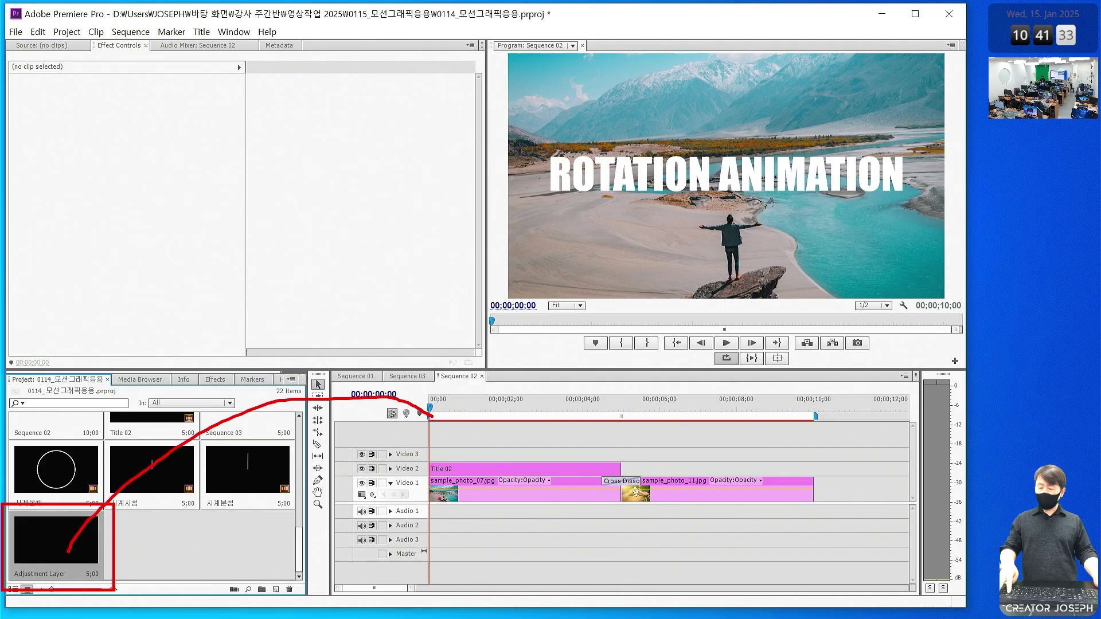
pyautogui.moveTo(424, 494)
pyautogui.mouseDown()
pyautogui.moveTo(736, 475)
pyautogui.moveTo(630, 504)
pyautogui.moveTo(425, 503)
pyautogui.mouseUp()
pyautogui.moveTo(828, 467); pyautogui.dragTo(843, 489)
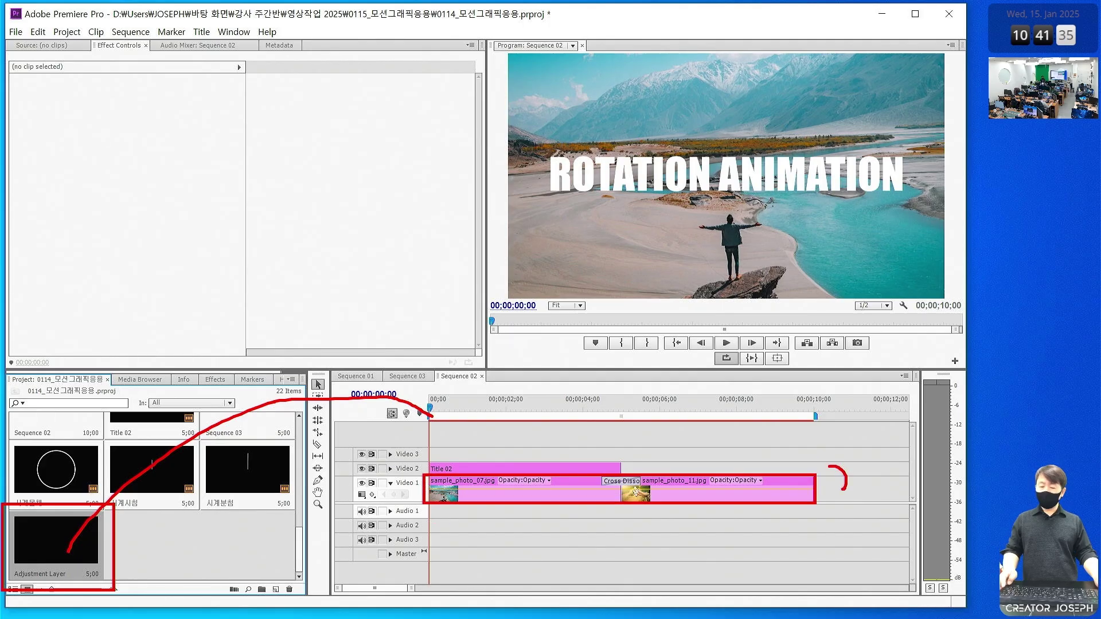
pyautogui.press('Escape')
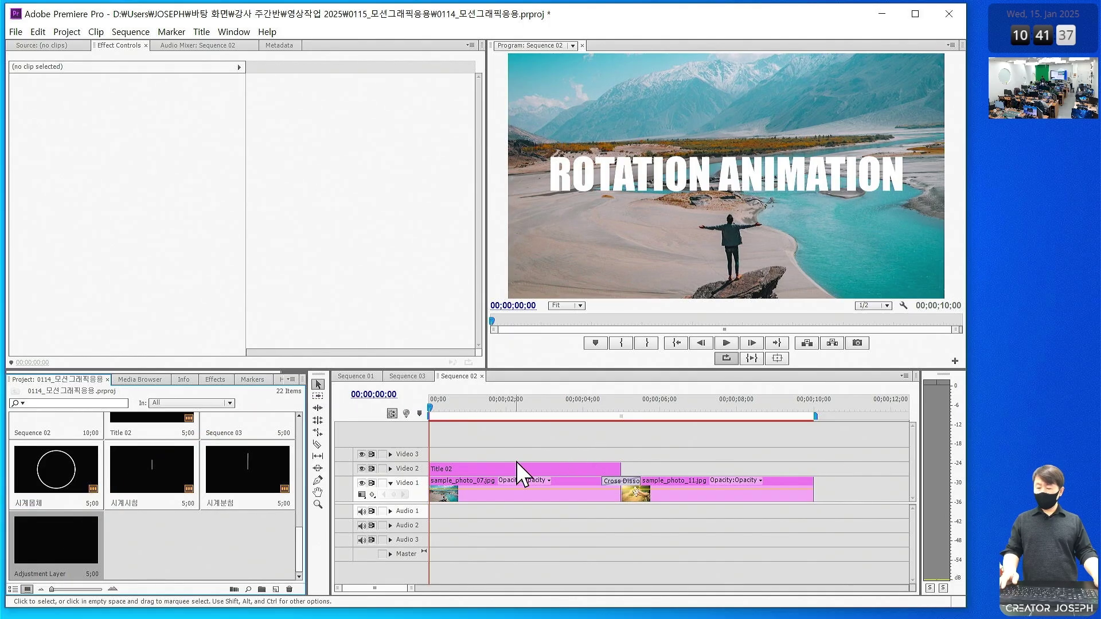
# Move the Title 02 clip up to Video 3 and place the adjustment layer on Video 2, extended to the end of sample_photo_11.jpg
pyautogui.moveTo(516, 465); pyautogui.dragTo(516, 454)
pyautogui.moveTo(78, 545); pyautogui.dragTo(405, 480)
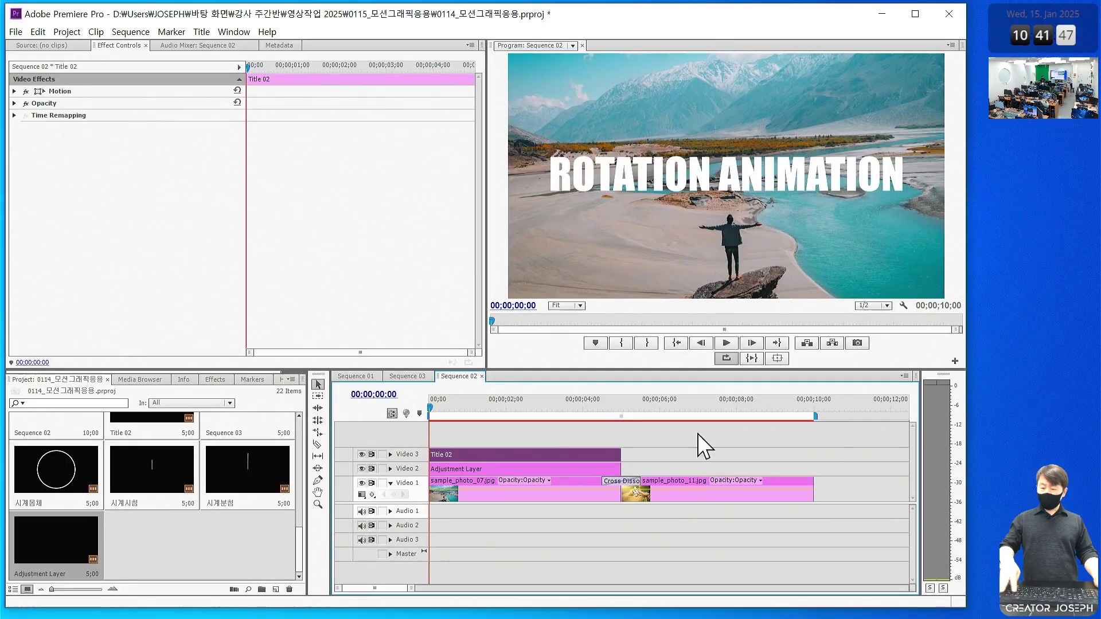
pyautogui.moveTo(623, 469); pyautogui.dragTo(814, 462)
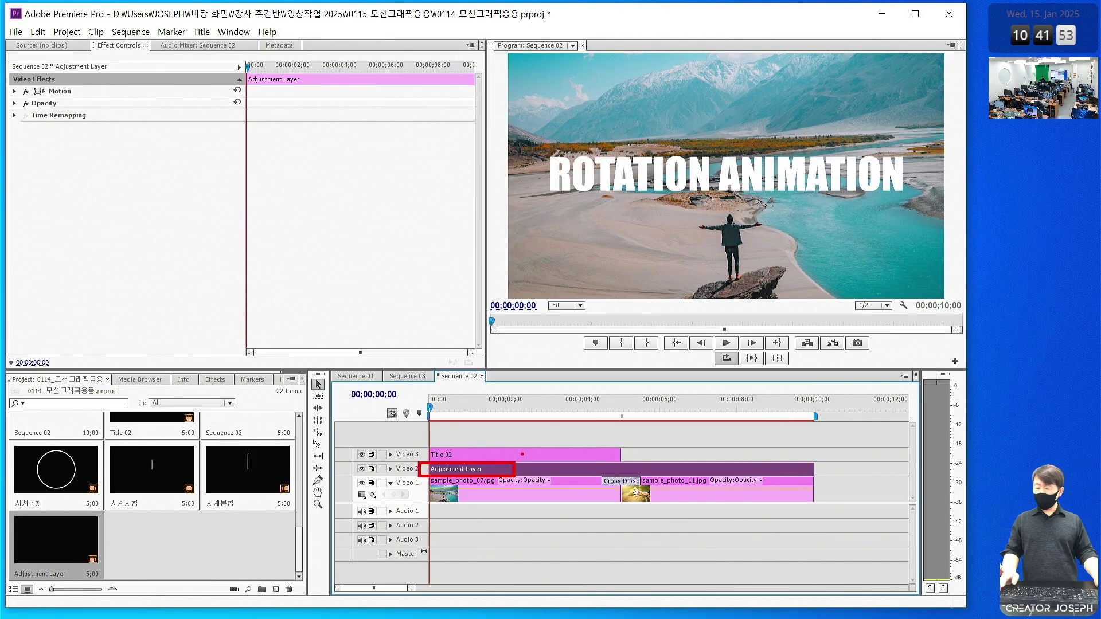
# Apply the Levels effect to the adjustment layer with (RGB) Gamma at 154, and check it over sample_photo_11.jpg at 00;00;06;00
pyautogui.click(215, 380)
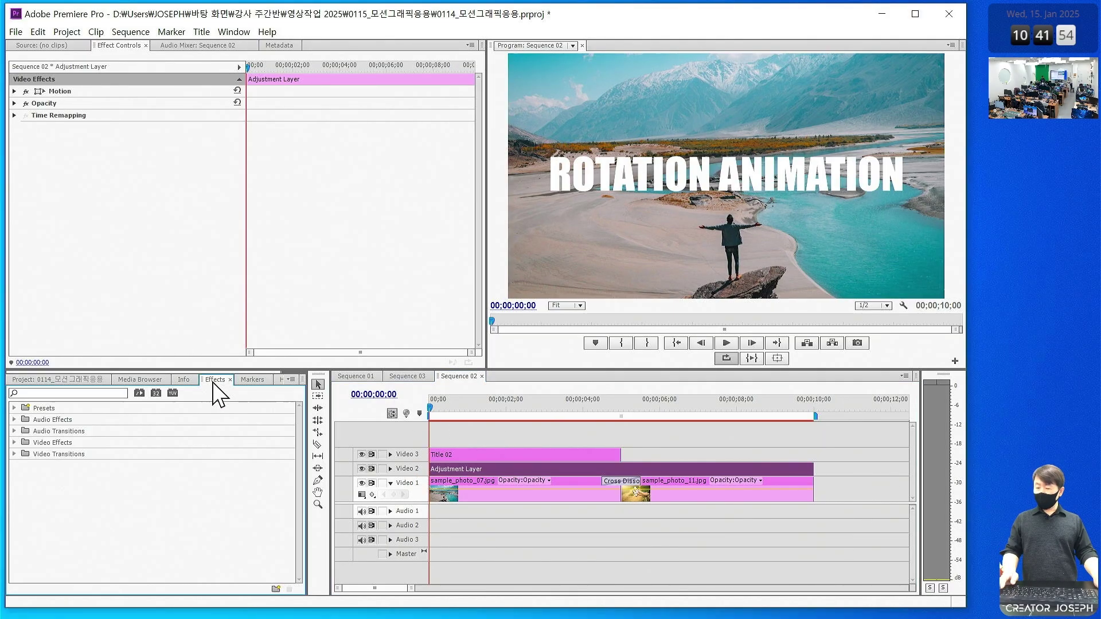
pyautogui.click(14, 442)
pyautogui.click(21, 454)
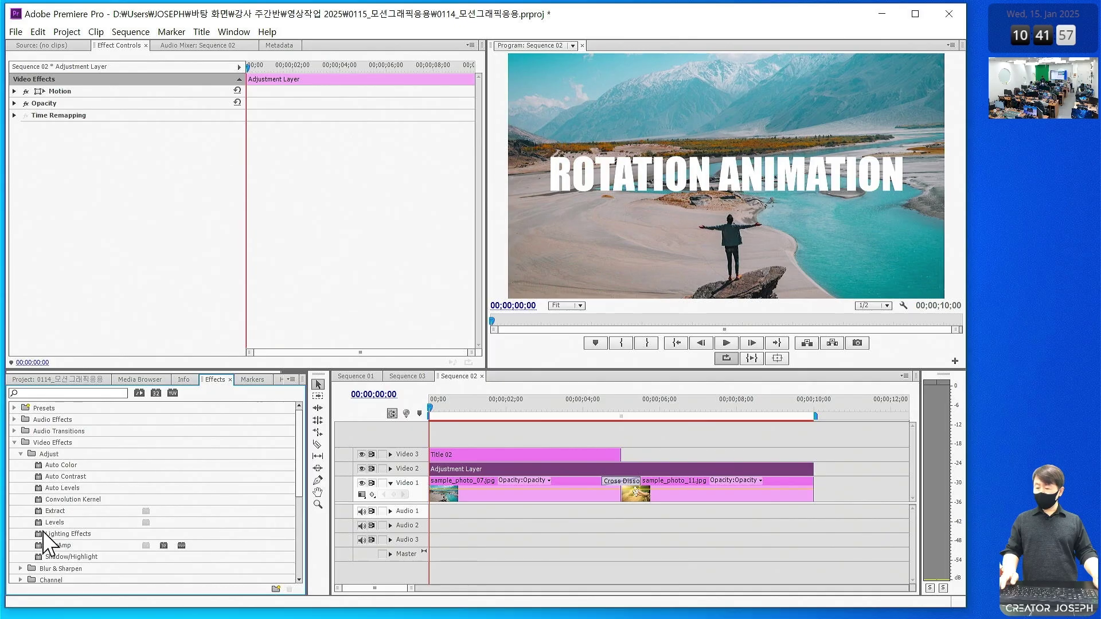
pyautogui.moveTo(61, 524); pyautogui.dragTo(545, 469)
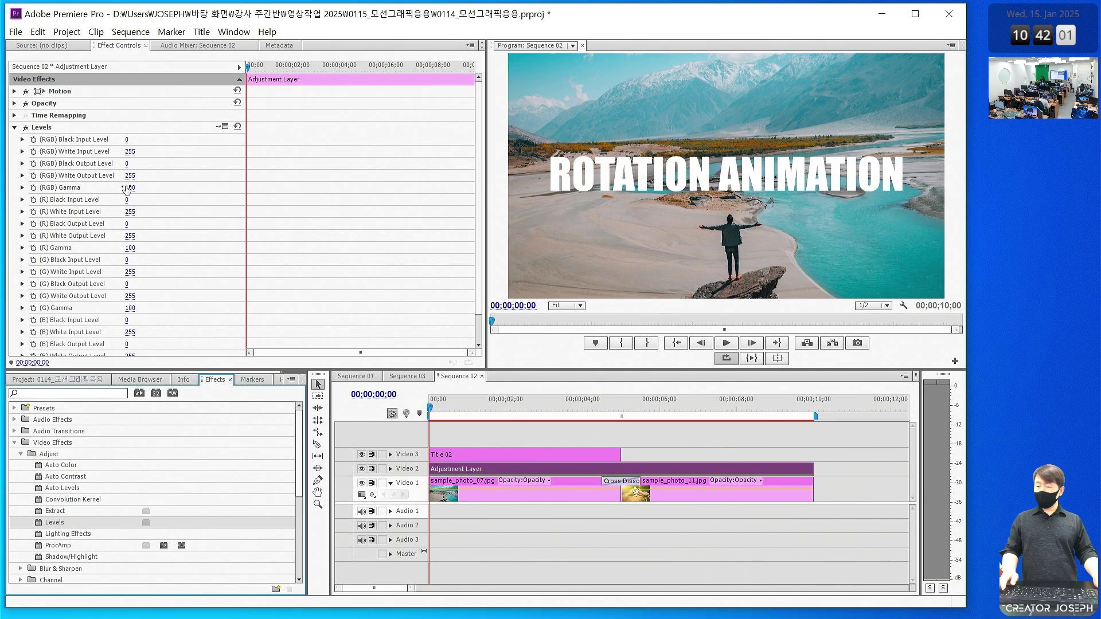
pyautogui.moveTo(125, 190)
pyautogui.mouseDown()
pyautogui.moveTo(140, 190)
pyautogui.moveTo(122, 184)
pyautogui.mouseUp()
pyautogui.click(659, 406)
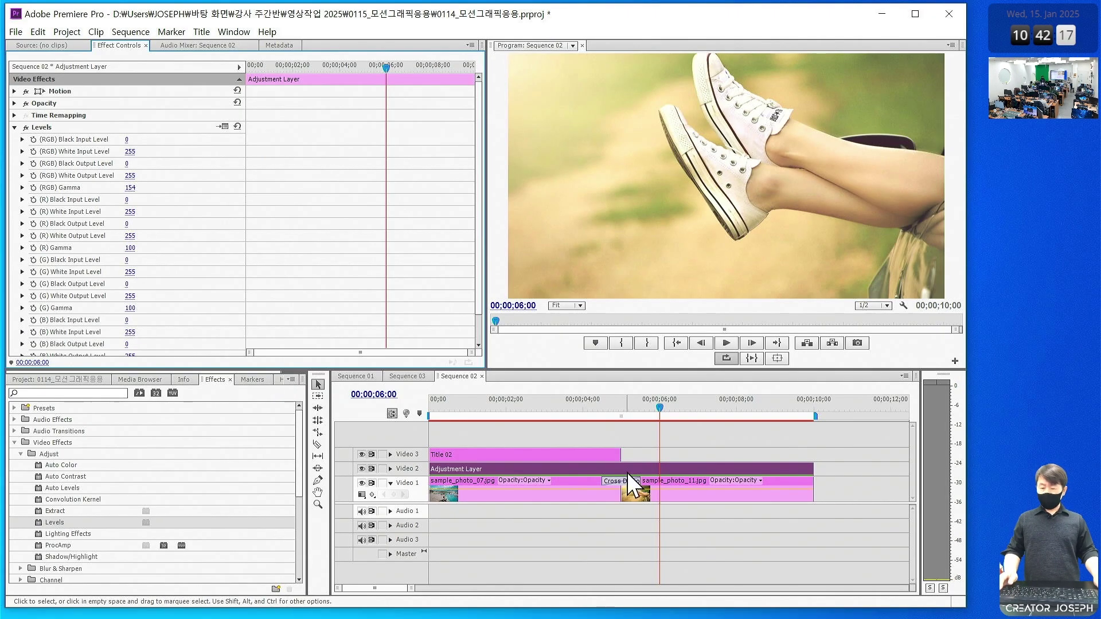
# Delete the adjustment layer from Video 2, show the project's media items, and return to the start of Sequence 02
pyautogui.press('Delete')
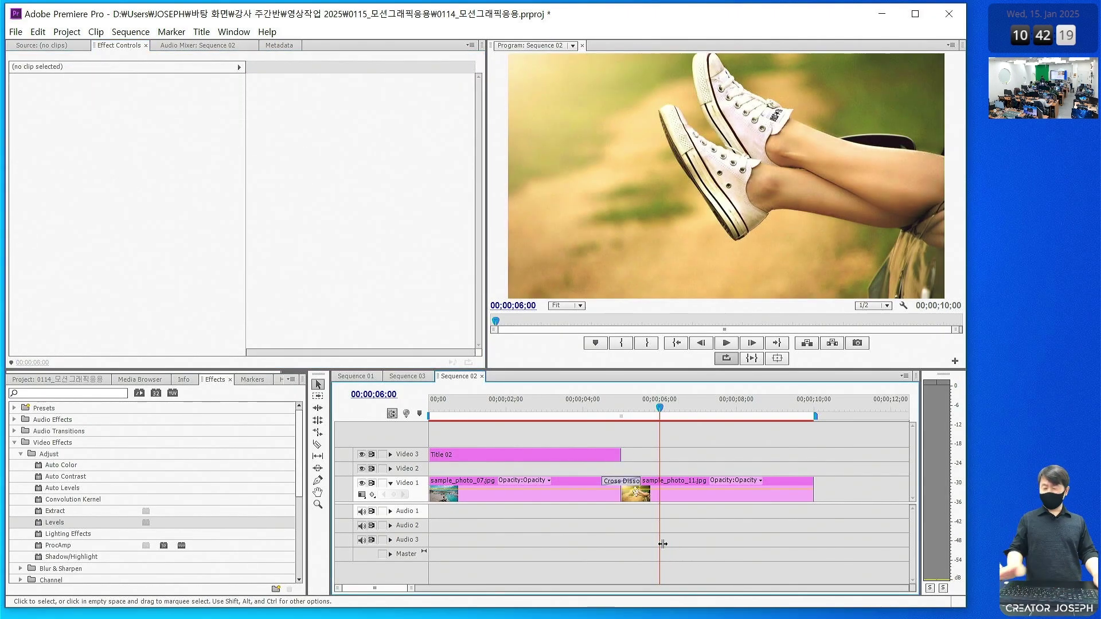
pyautogui.click(57, 380)
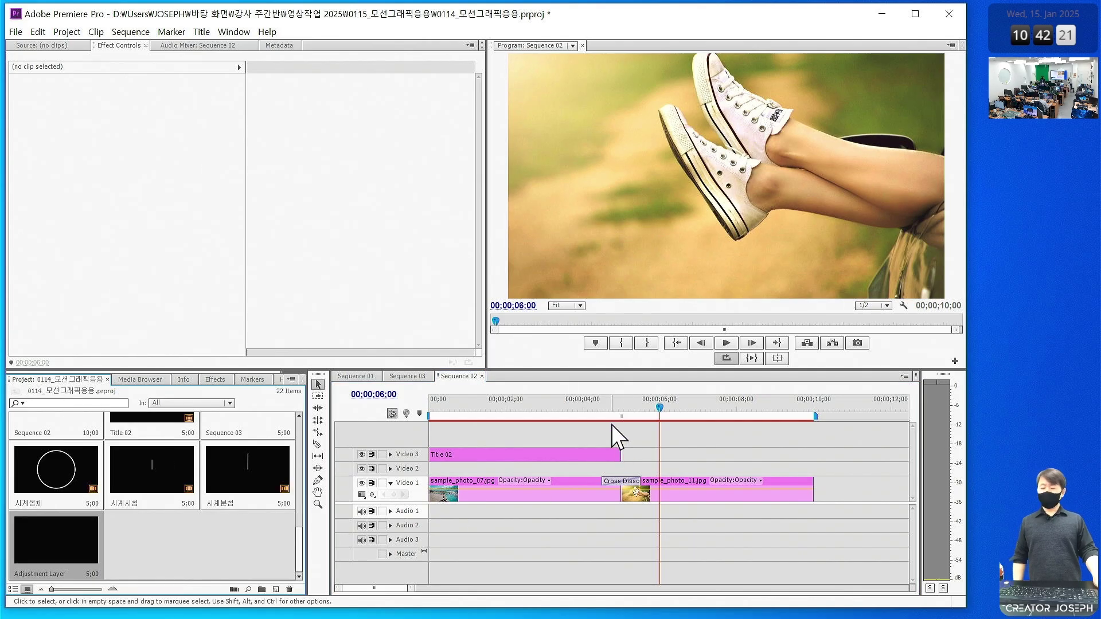
pyautogui.press('Home')
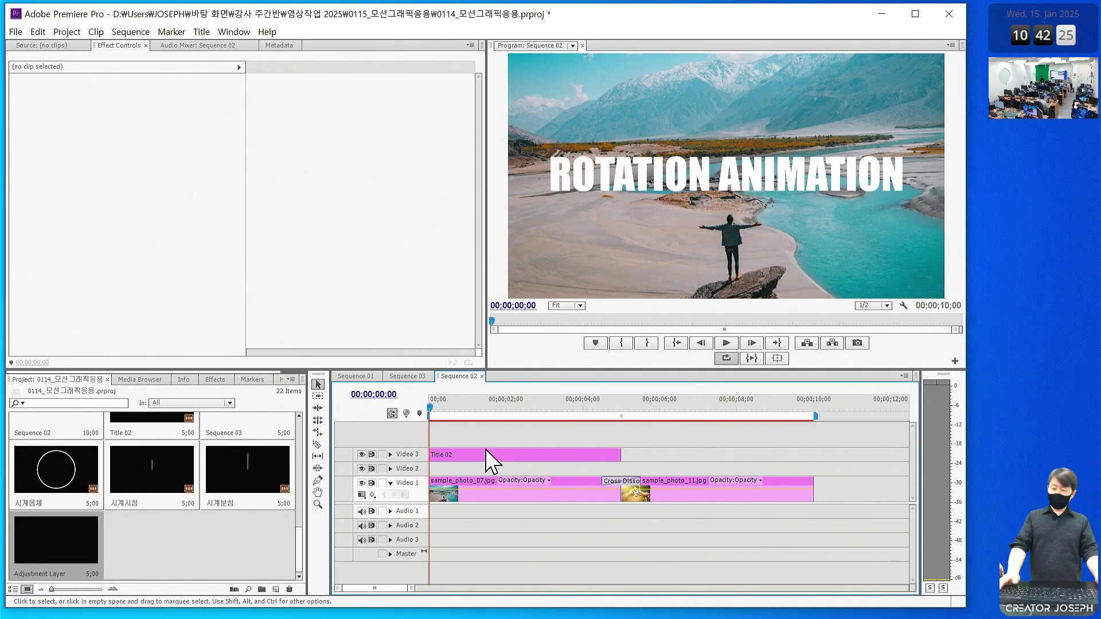
# Extend Title 02 to the end of the photo clips at 00;00;10;00 and preview the title over the cross dissolve
pyautogui.click(589, 401)
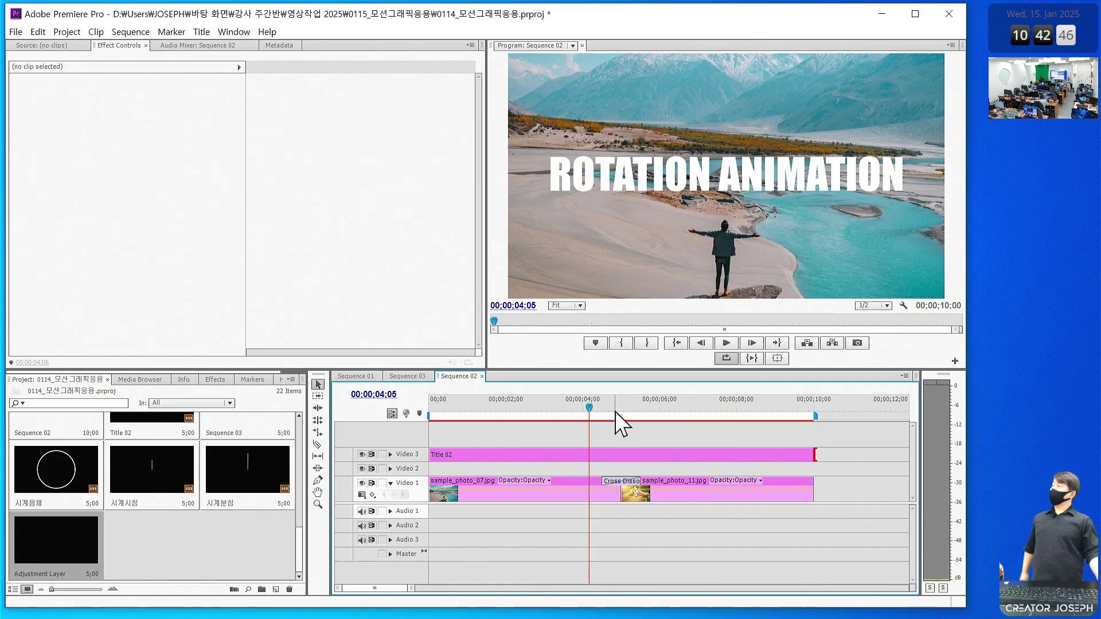
pyautogui.press('space')
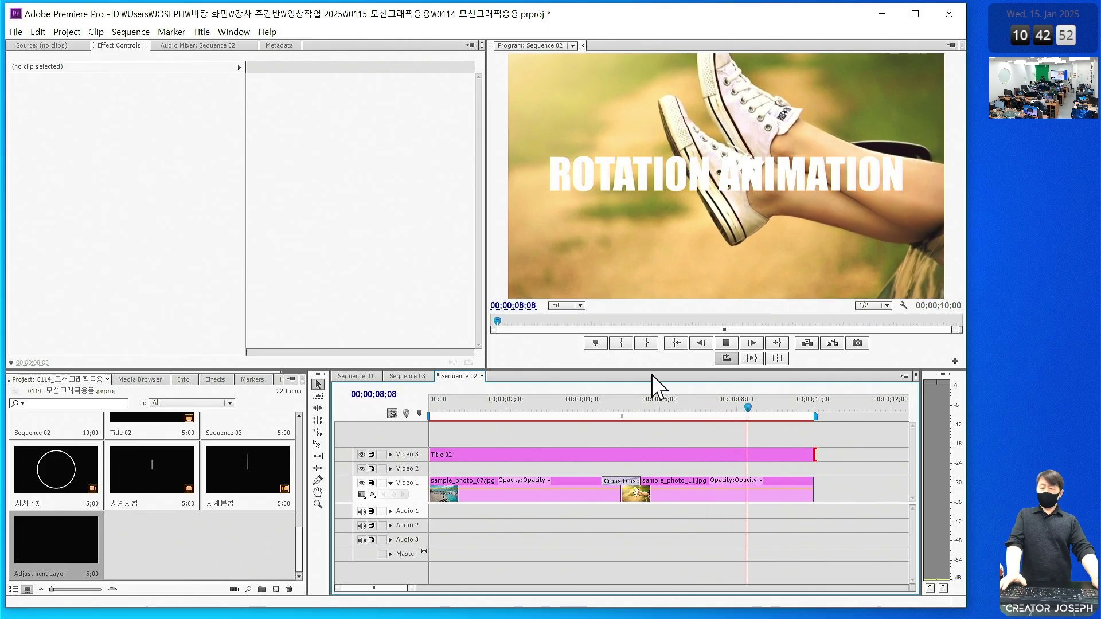
pyautogui.press('space')
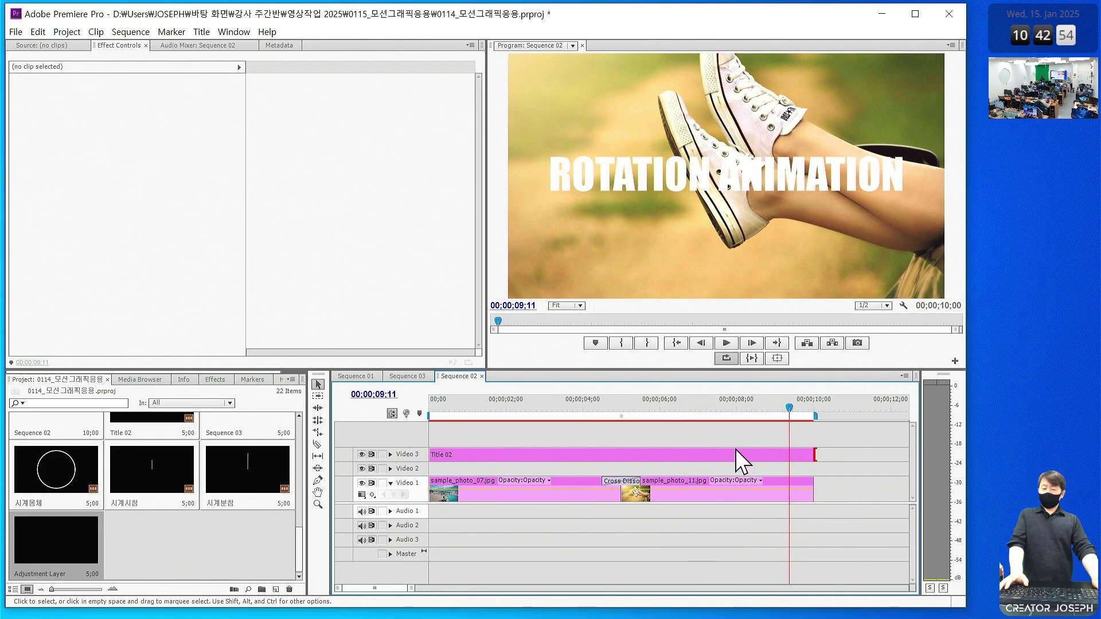
pyautogui.moveTo(717, 407); pyautogui.dragTo(621, 407)
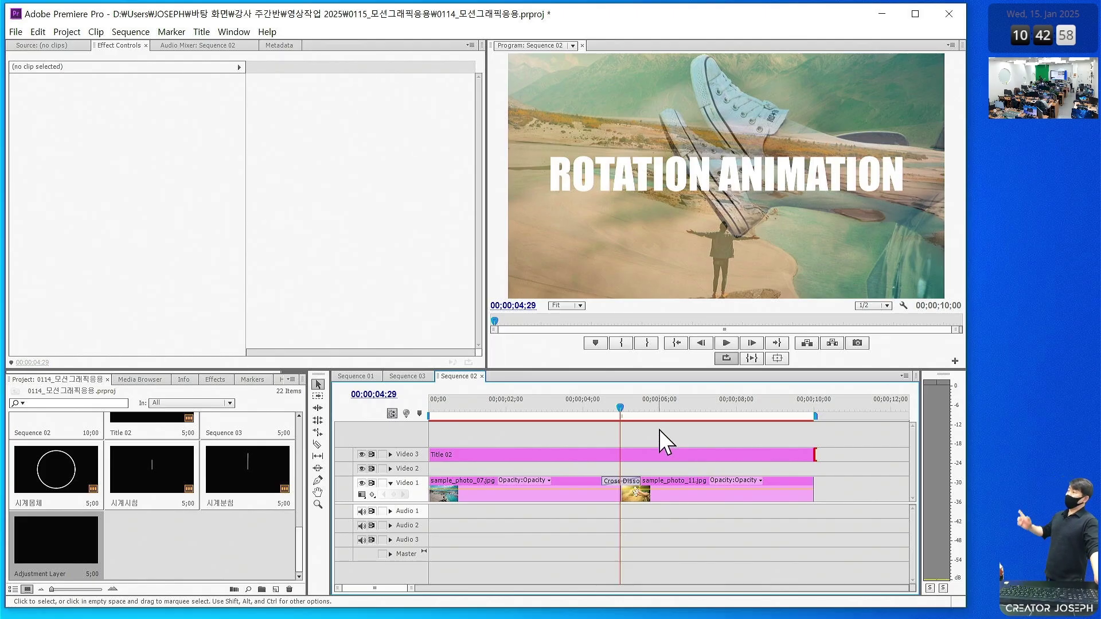
# Add sample_photo_02.jpg through sample_photo_07.jpg to Video 1, directly after sample_photo_11.jpg
pyautogui.press('-')
pyautogui.press('-')
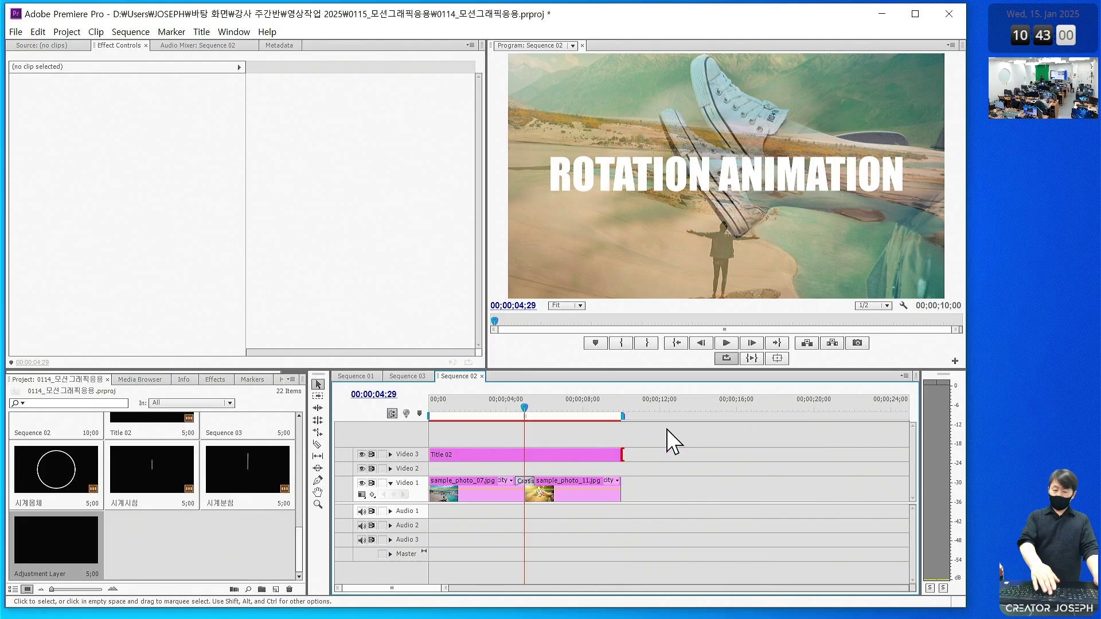
pyautogui.scroll(2, 204, 471)
pyautogui.scroll(2, 189, 469)
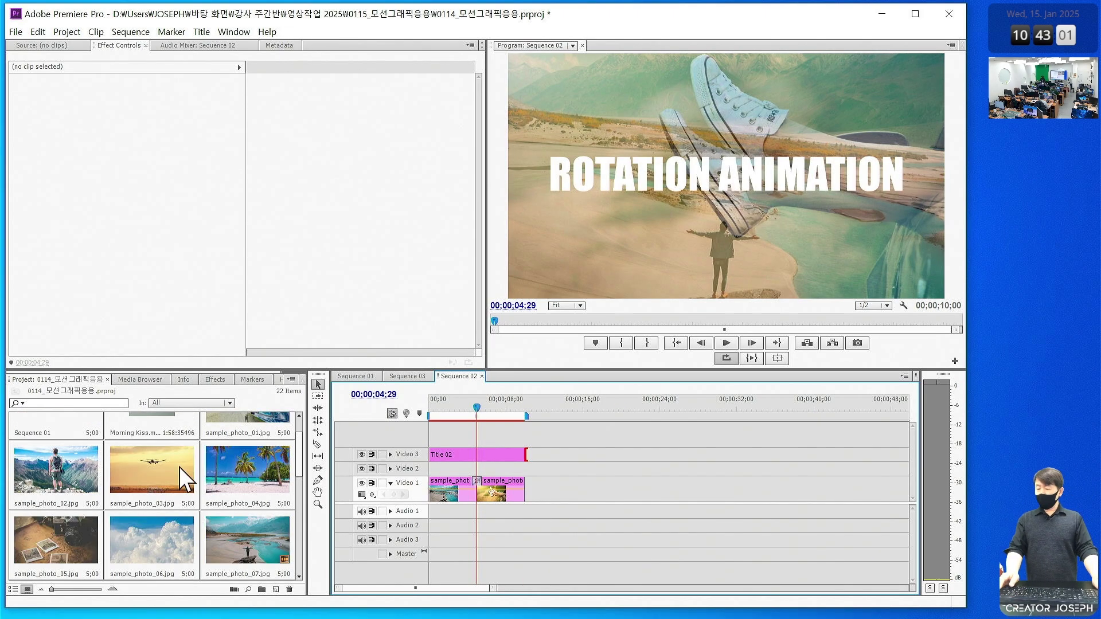
pyautogui.click(78, 453)
pyautogui.keyDown('shift'); pyautogui.click(233, 532); pyautogui.keyUp('shift')
pyautogui.moveTo(77, 477); pyautogui.dragTo(677, 494)
# Copy sample_photo_11.jpg on Video 1 and paste its attributes onto the six newly added photo clips
pyautogui.click(504, 486)
pyautogui.rightClick(507, 483)
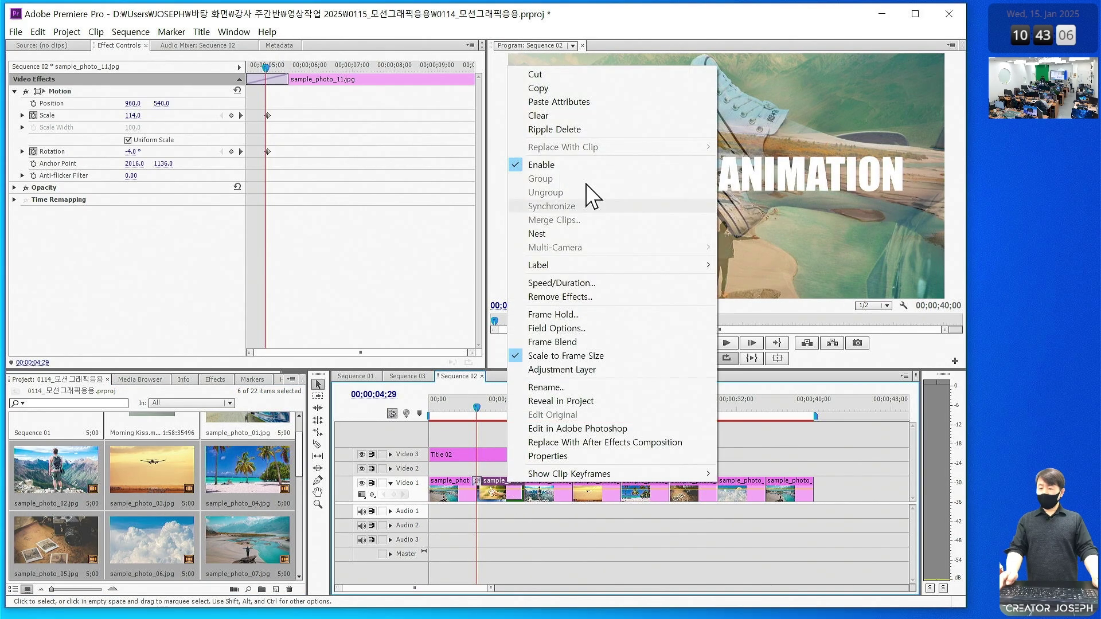
pyautogui.click(552, 88)
pyautogui.moveTo(851, 514); pyautogui.dragTo(562, 477)
pyautogui.rightClick(563, 483)
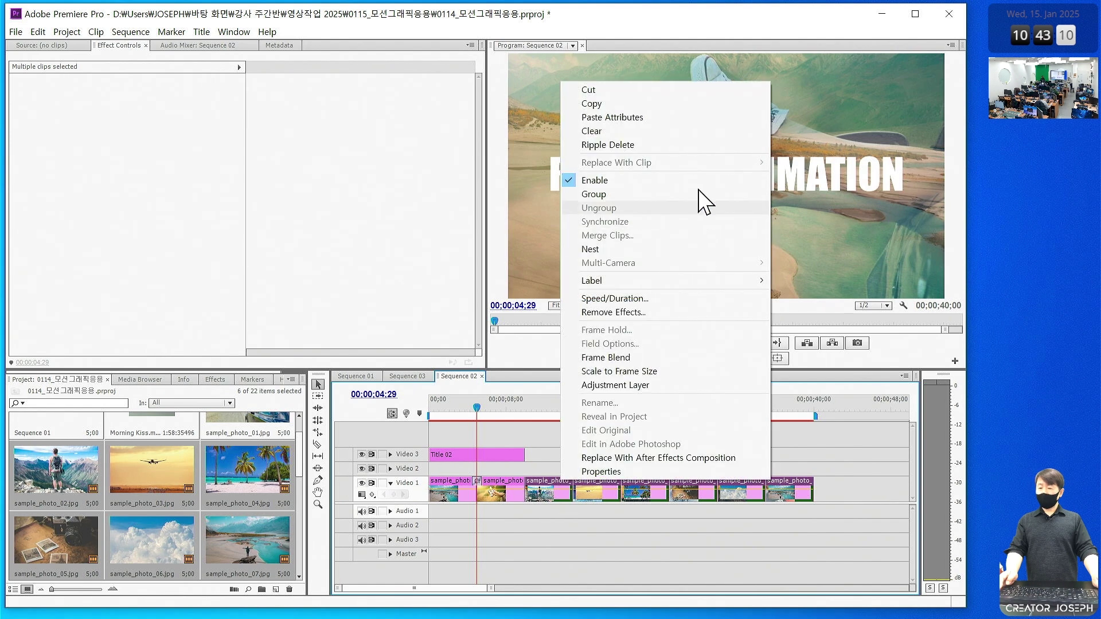
pyautogui.click(690, 117)
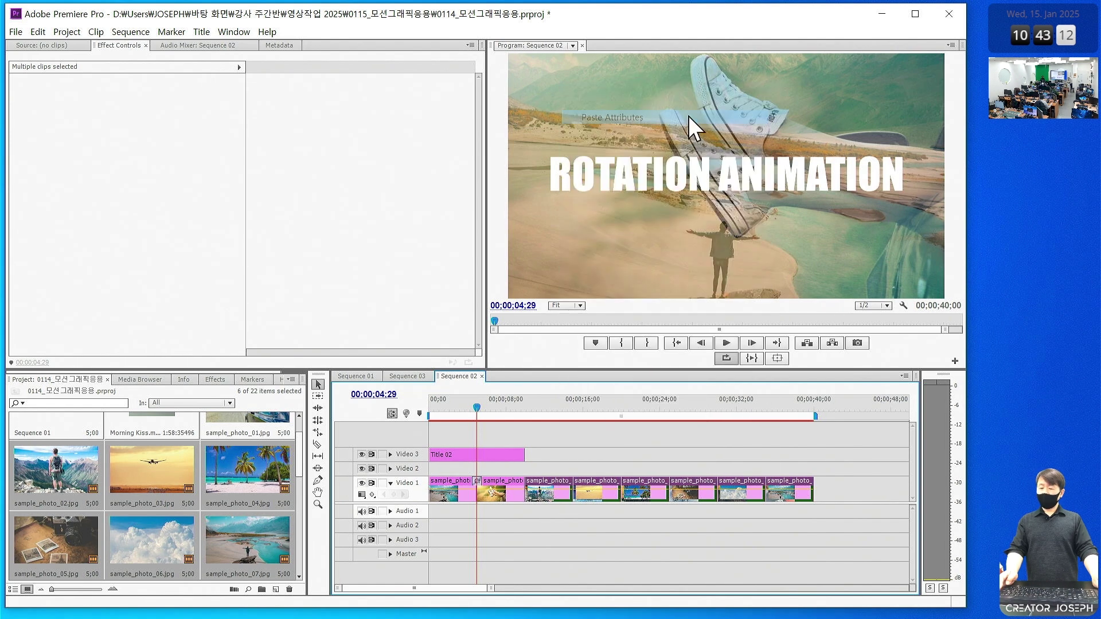
# Apply Cross Dissolve to the cuts of the added photo clips and extend Title 02 to 00;00;40;00
pyautogui.click(859, 487)
pyautogui.moveTo(868, 498); pyautogui.dragTo(805, 448)
pyautogui.rightClick(530, 486)
pyautogui.click(634, 563)
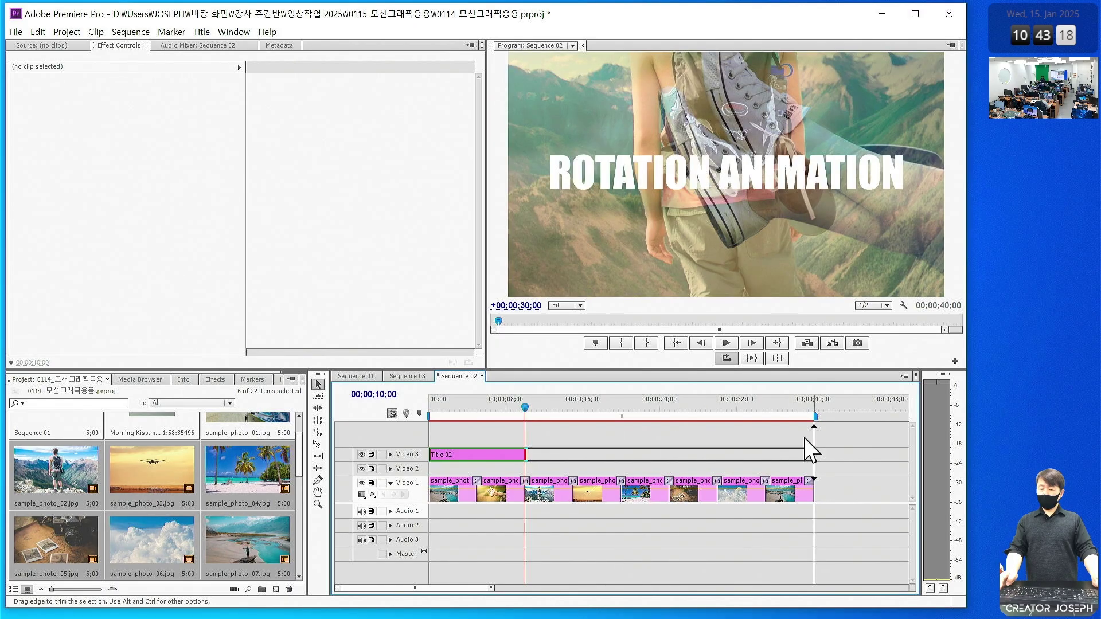
pyautogui.click(726, 342)
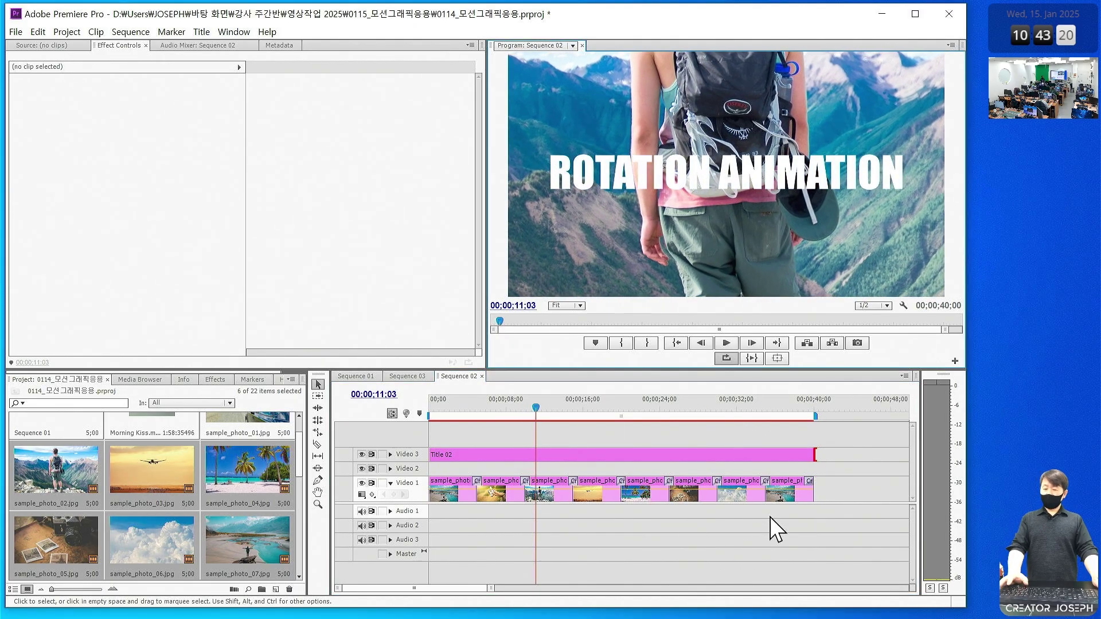
# Apply Scale to Frame Size to the six added photo clips on Video 1
pyautogui.moveTo(847, 516); pyautogui.dragTo(524, 477)
pyautogui.rightClick(545, 492)
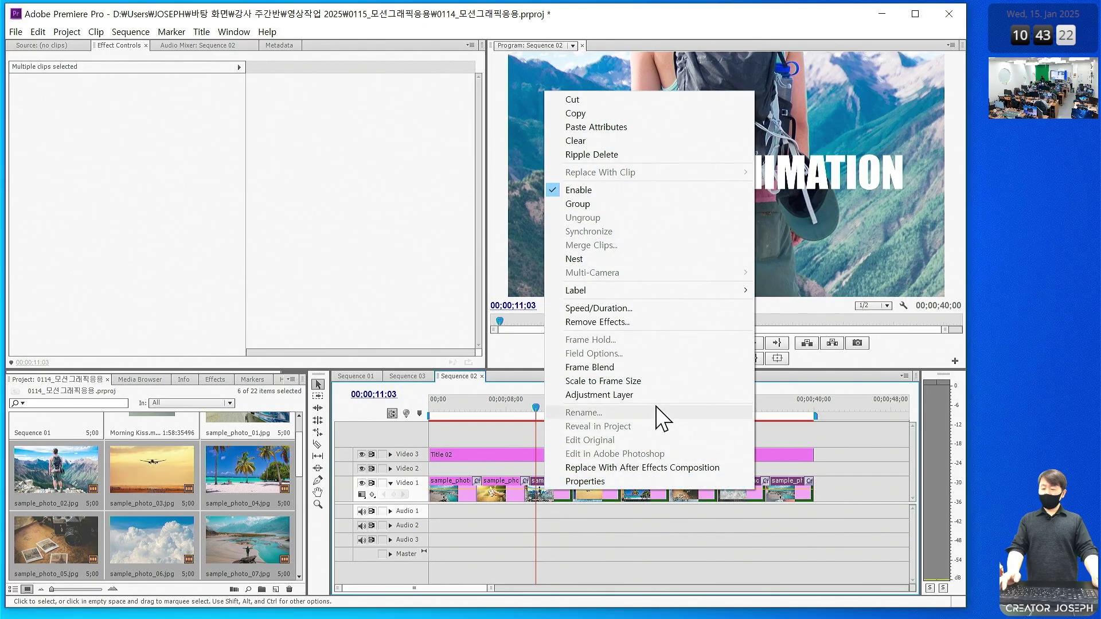
pyautogui.click(648, 381)
# Play Sequence 02 from the beginning to review the animated photos with the title and dissolves
pyautogui.press('Home')
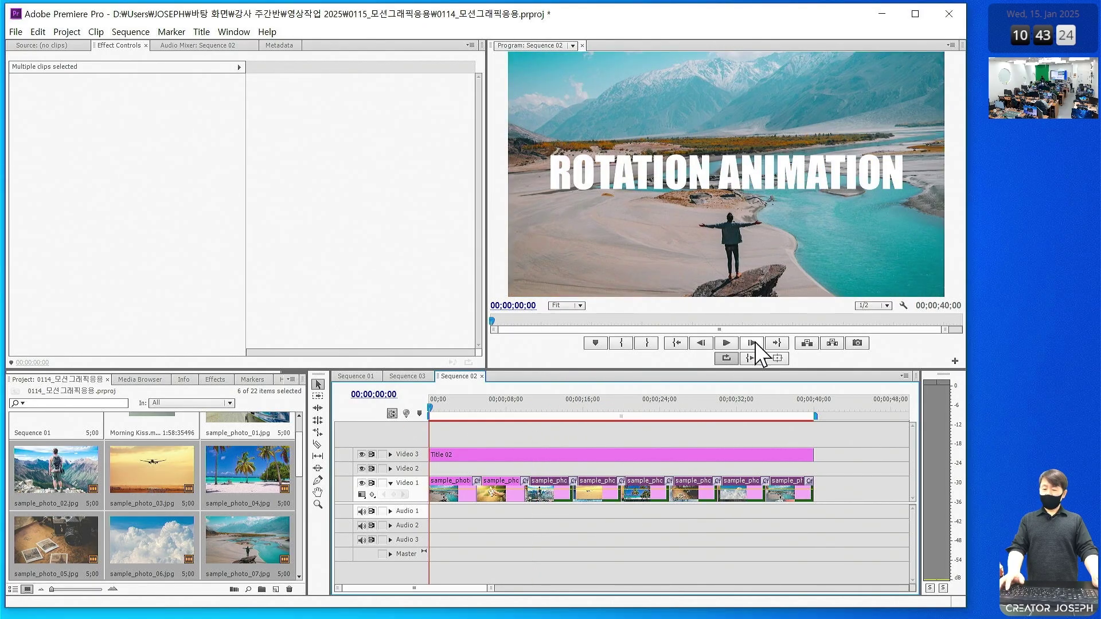
pyautogui.click(727, 343)
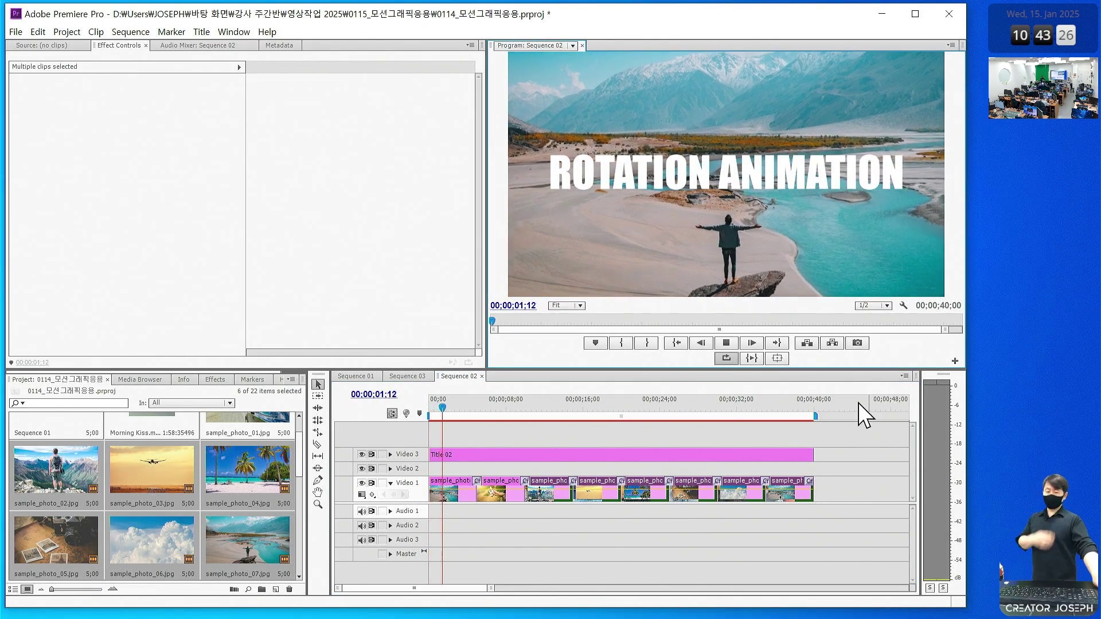
pyautogui.press('`')
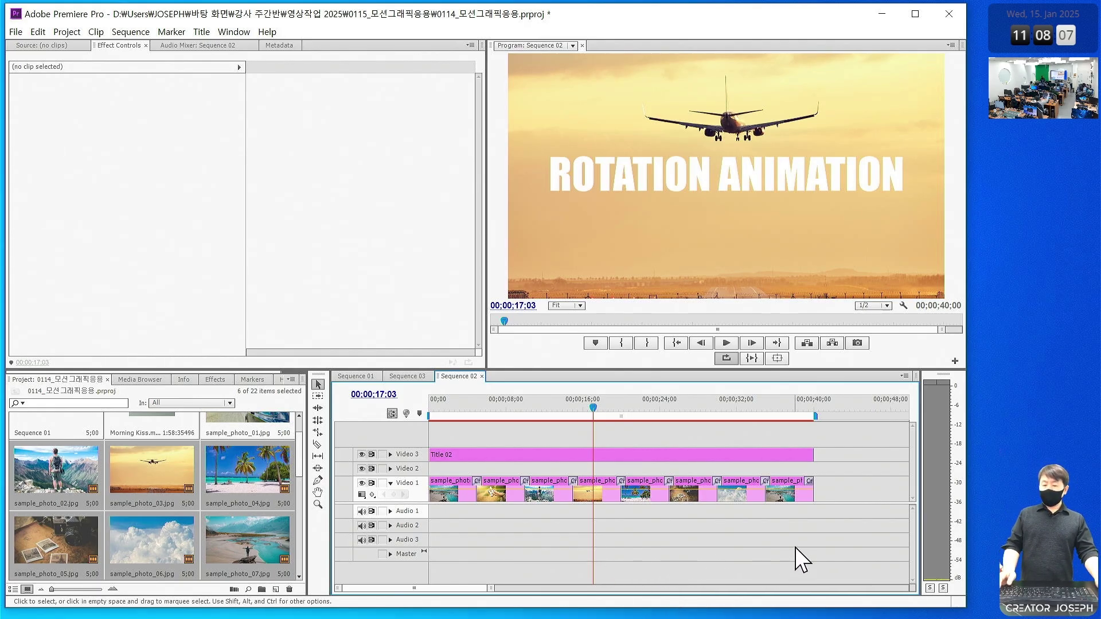
# Examine the cross dissolve between sample_photo_06.jpg and sample_photo_07.jpg around 00;00;35;11, and display sample_photo_06.jpg's motion keyframes
pyautogui.click(787, 497)
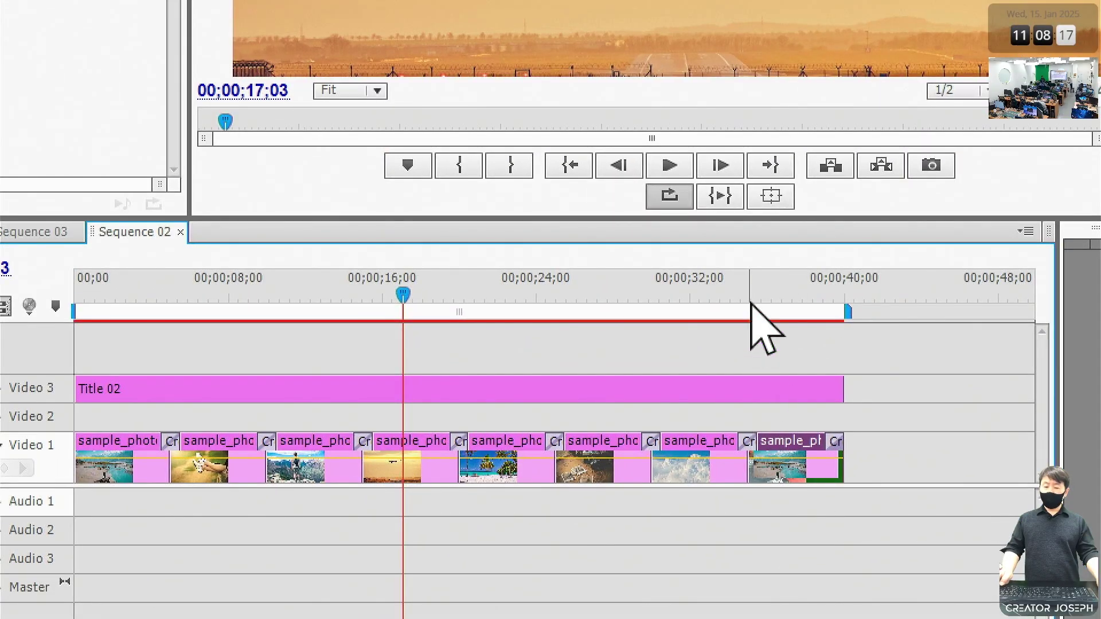
pyautogui.click(769, 408)
pyautogui.press('=')
pyautogui.press('=')
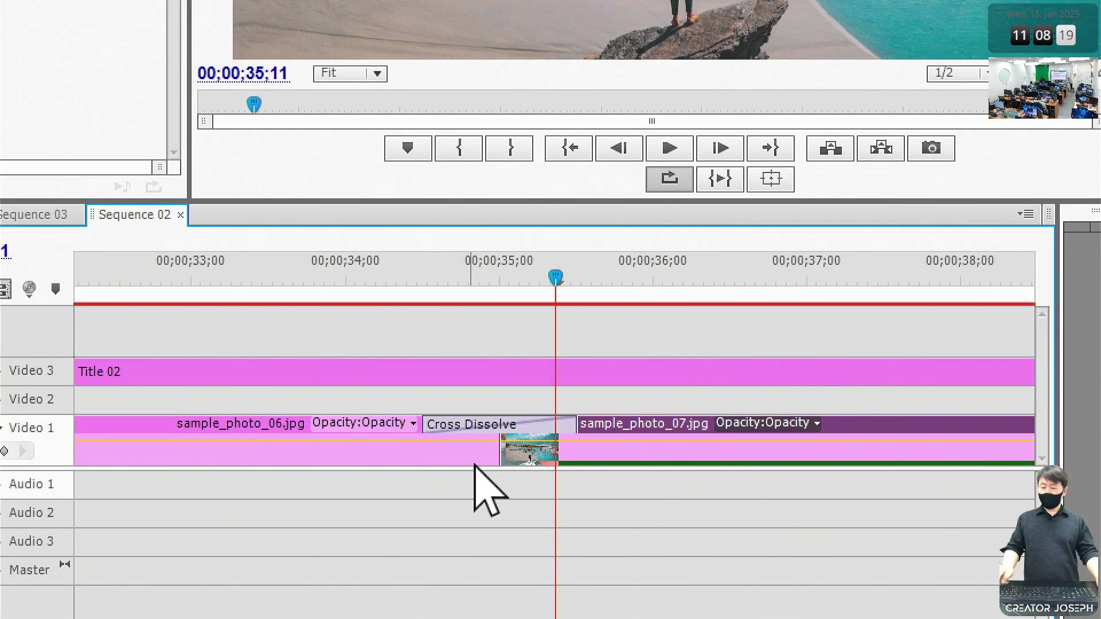
pyautogui.moveTo(401, 402)
pyautogui.mouseDown()
pyautogui.moveTo(466, 446)
pyautogui.moveTo(589, 444)
pyautogui.mouseUp()
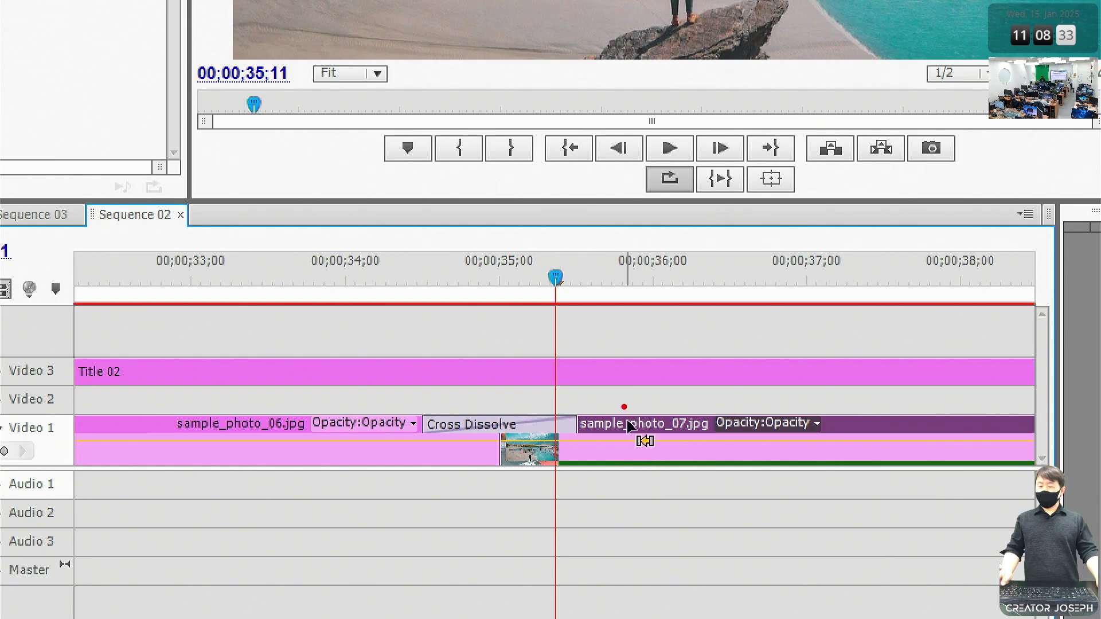
pyautogui.moveTo(620, 405)
pyautogui.mouseDown()
pyautogui.moveTo(629, 430)
pyautogui.moveTo(645, 408)
pyautogui.mouseUp()
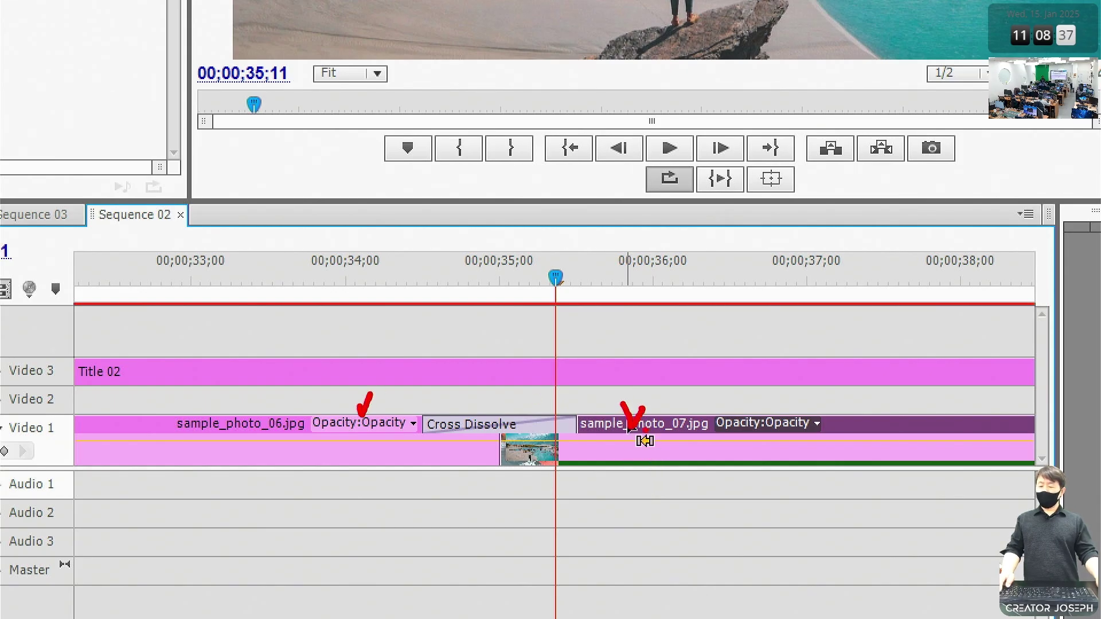
pyautogui.click(355, 423)
pyautogui.click(175, 451)
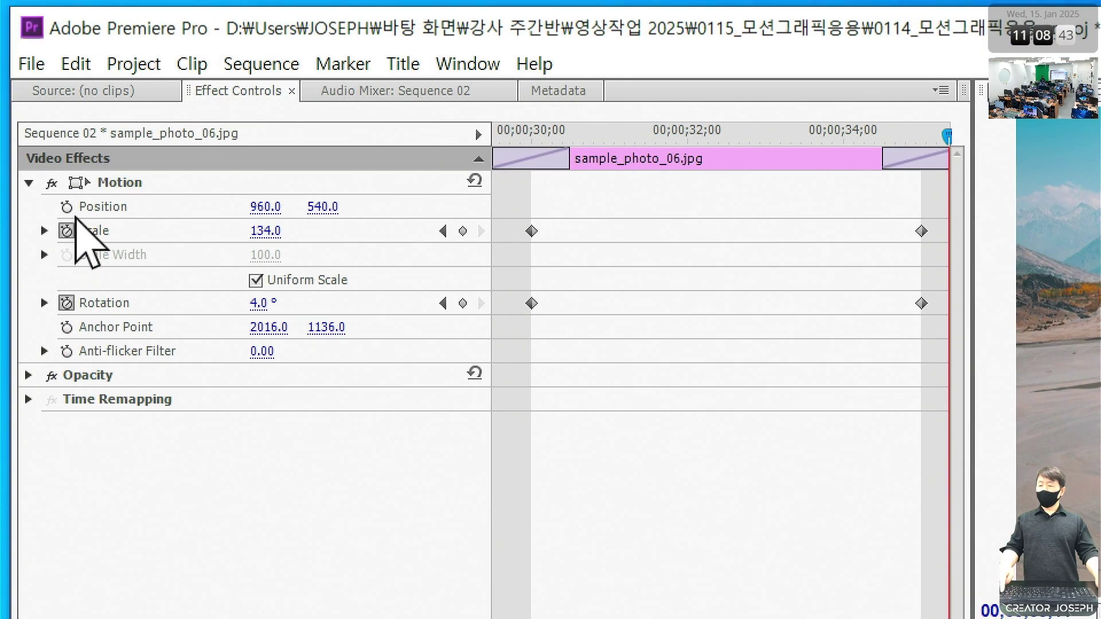
pyautogui.moveTo(155, 55); pyautogui.dragTo(314, 104)
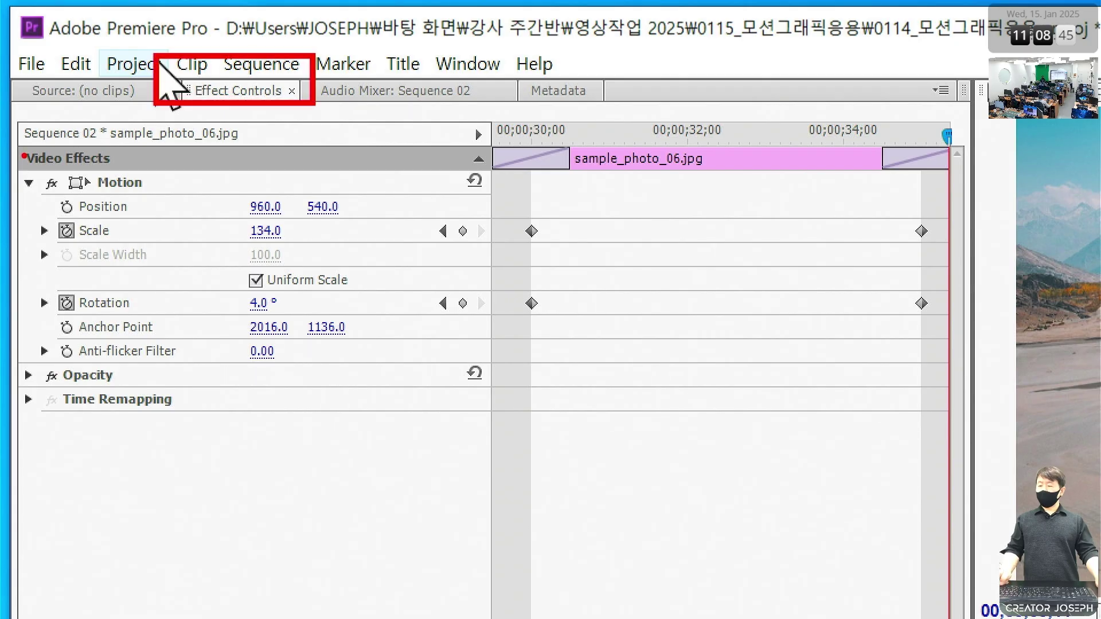
pyautogui.moveTo(13, 164); pyautogui.dragTo(36, 196)
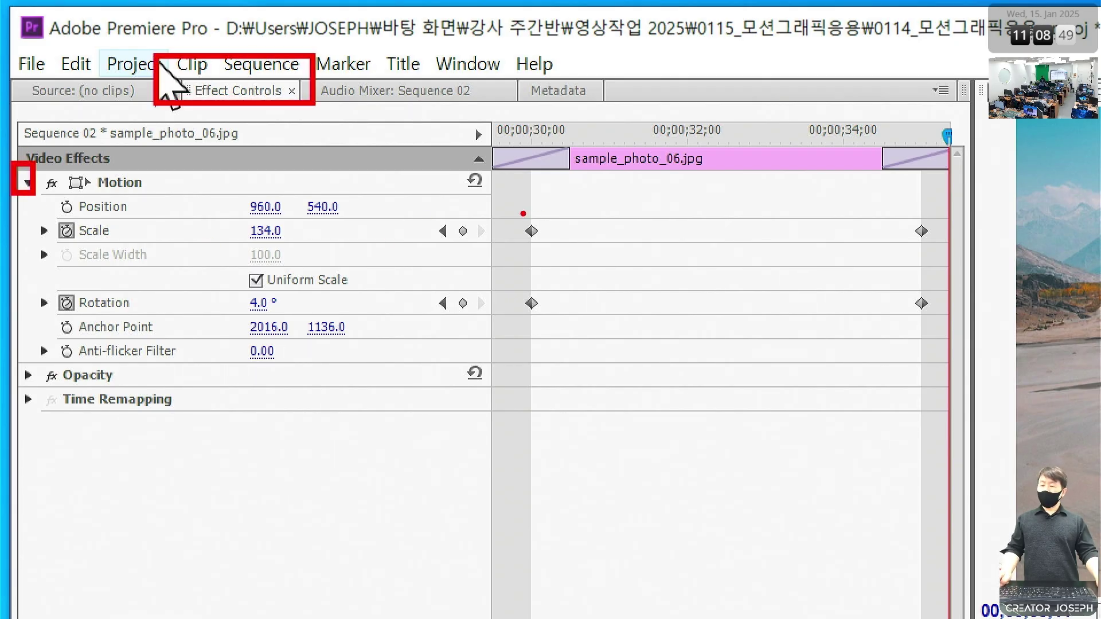
pyautogui.moveTo(523, 213); pyautogui.dragTo(523, 212)
pyautogui.moveTo(905, 207); pyautogui.dragTo(904, 208)
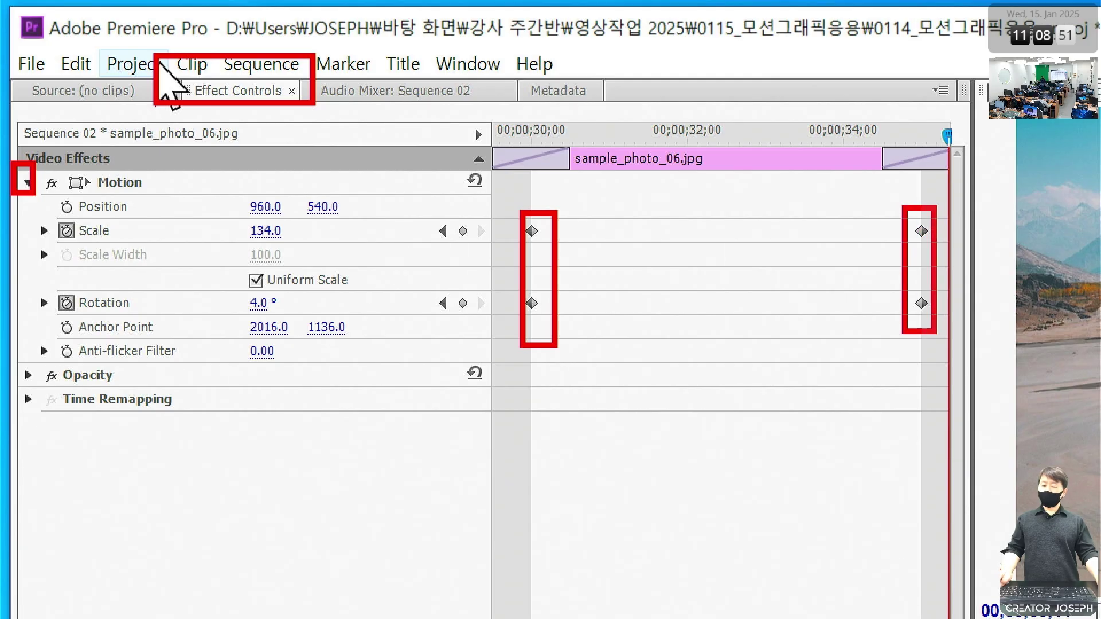
pyautogui.moveTo(937, 334); pyautogui.dragTo(939, 341)
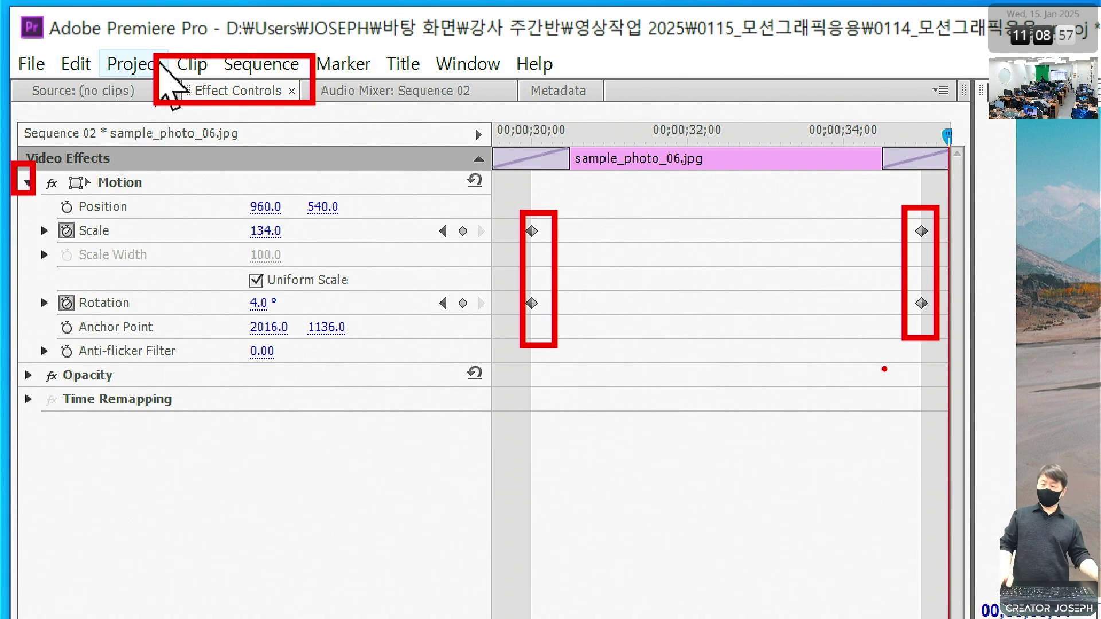
pyautogui.press('e')
pyautogui.moveTo(490, 121); pyautogui.dragTo(492, 491)
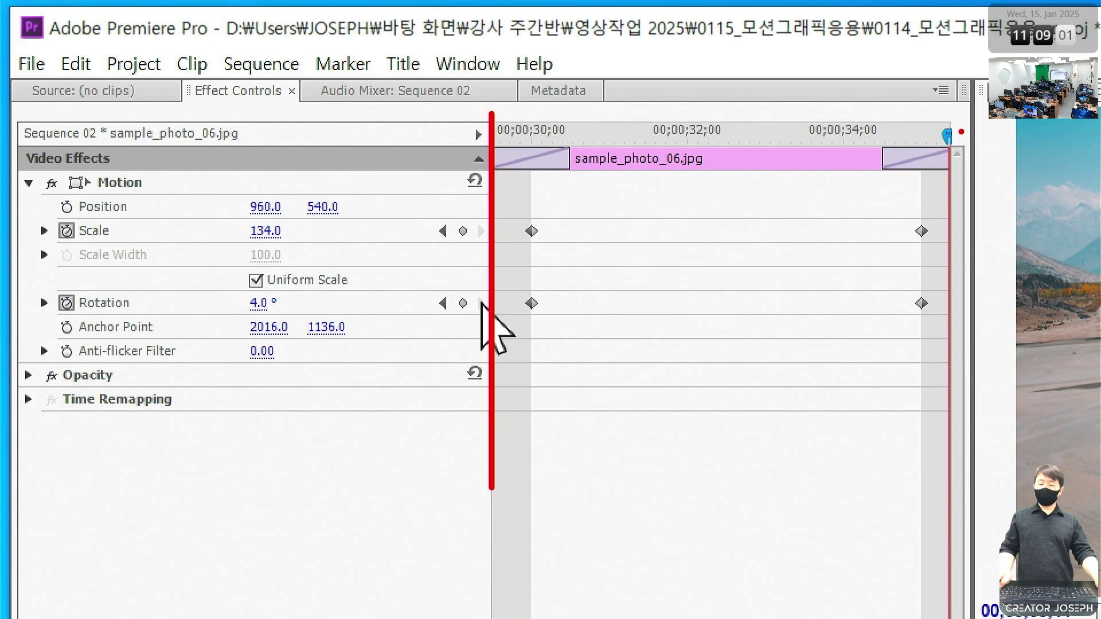
pyautogui.moveTo(953, 119); pyautogui.dragTo(952, 487)
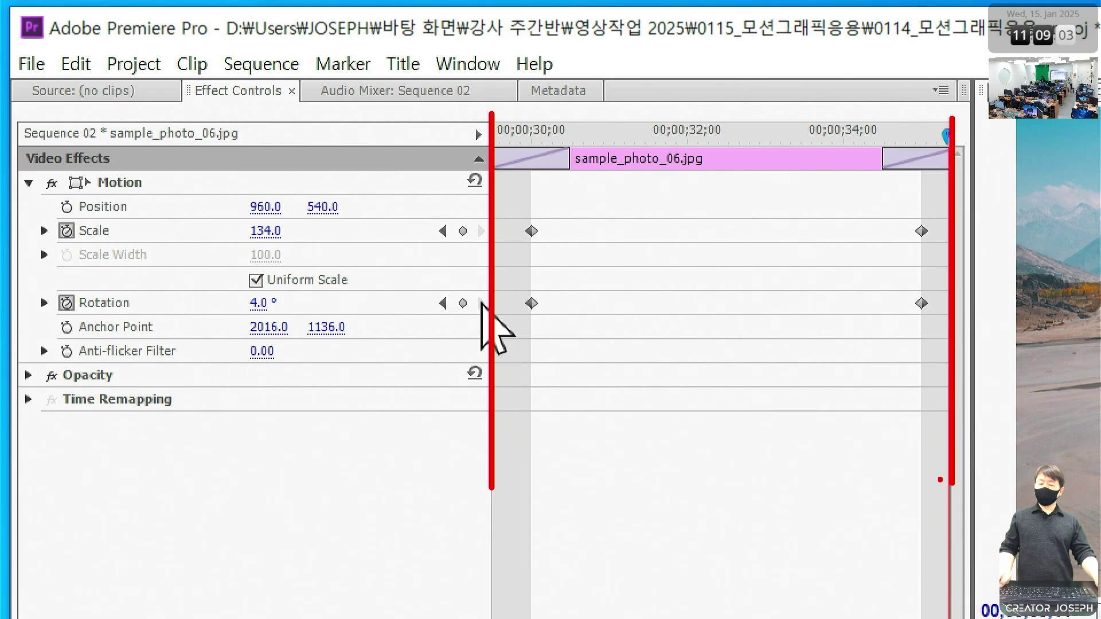
pyautogui.moveTo(498, 232)
pyautogui.mouseDown()
pyautogui.moveTo(534, 231)
pyautogui.moveTo(511, 239)
pyautogui.mouseUp()
pyautogui.moveTo(494, 300); pyautogui.dragTo(514, 299)
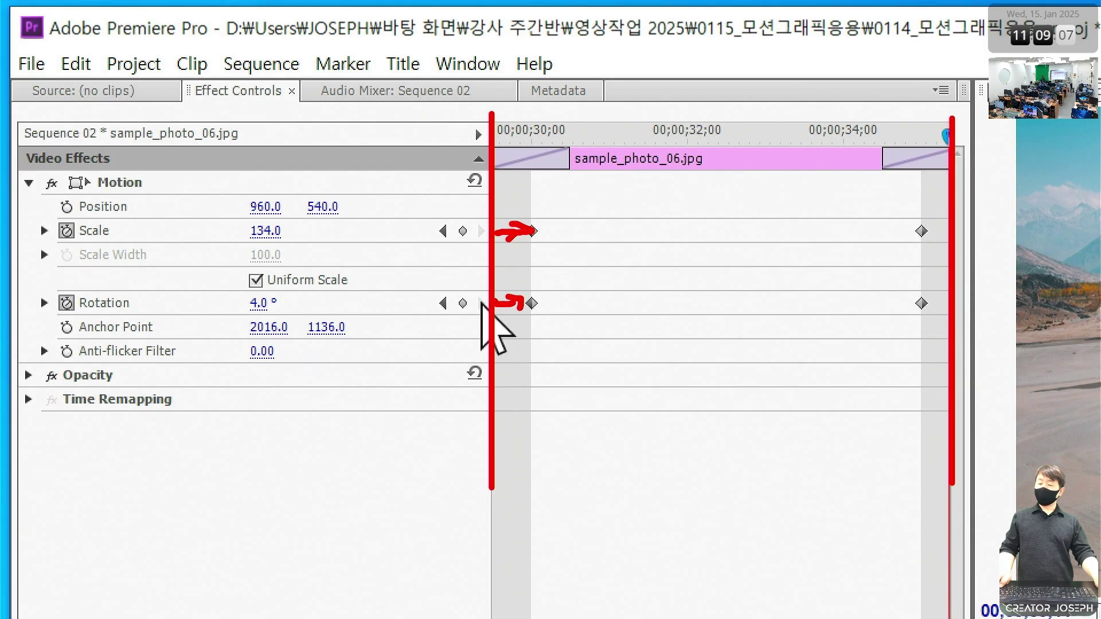
pyautogui.moveTo(517, 147)
pyautogui.mouseDown()
pyautogui.moveTo(491, 167)
pyautogui.moveTo(545, 171)
pyautogui.moveTo(569, 150)
pyautogui.moveTo(493, 145)
pyautogui.moveTo(546, 118)
pyautogui.mouseUp()
pyautogui.moveTo(621, 170)
pyautogui.mouseDown()
pyautogui.moveTo(629, 138)
pyautogui.moveTo(620, 167)
pyautogui.mouseUp()
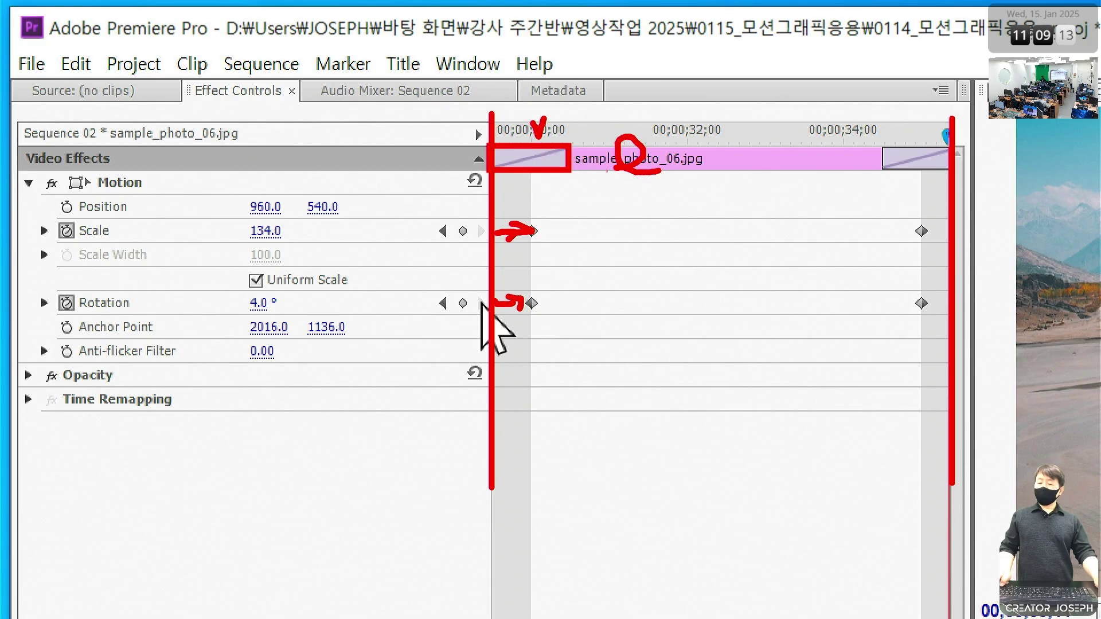
pyautogui.moveTo(533, 193)
pyautogui.mouseDown()
pyautogui.moveTo(497, 193)
pyautogui.moveTo(517, 202)
pyautogui.mouseUp()
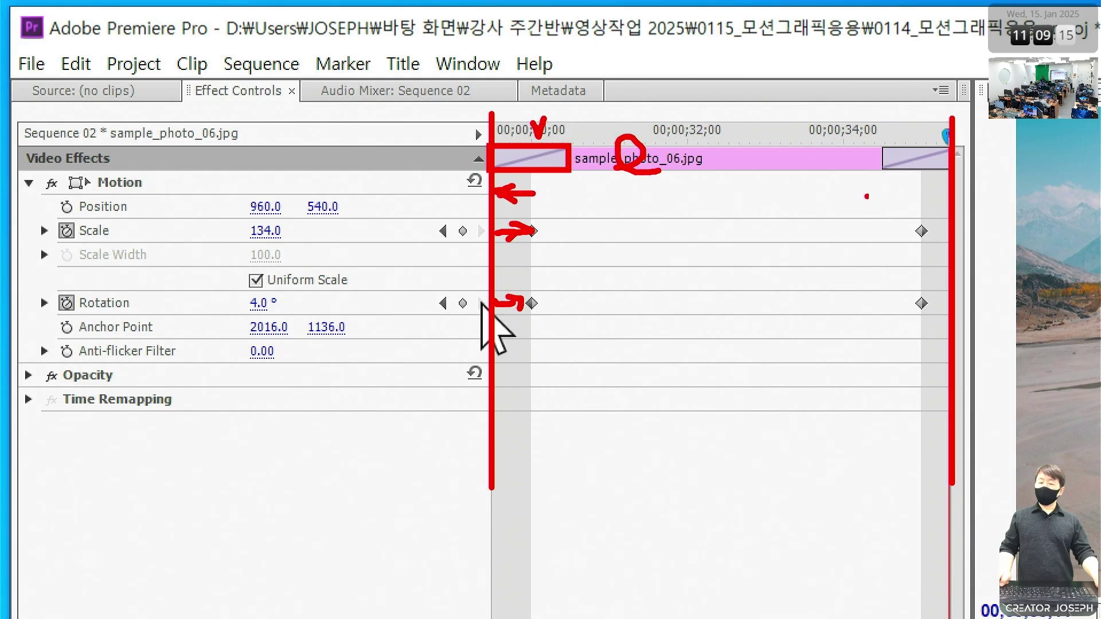
pyautogui.moveTo(957, 184); pyautogui.dragTo(976, 180)
pyautogui.moveTo(956, 175); pyautogui.dragTo(957, 188)
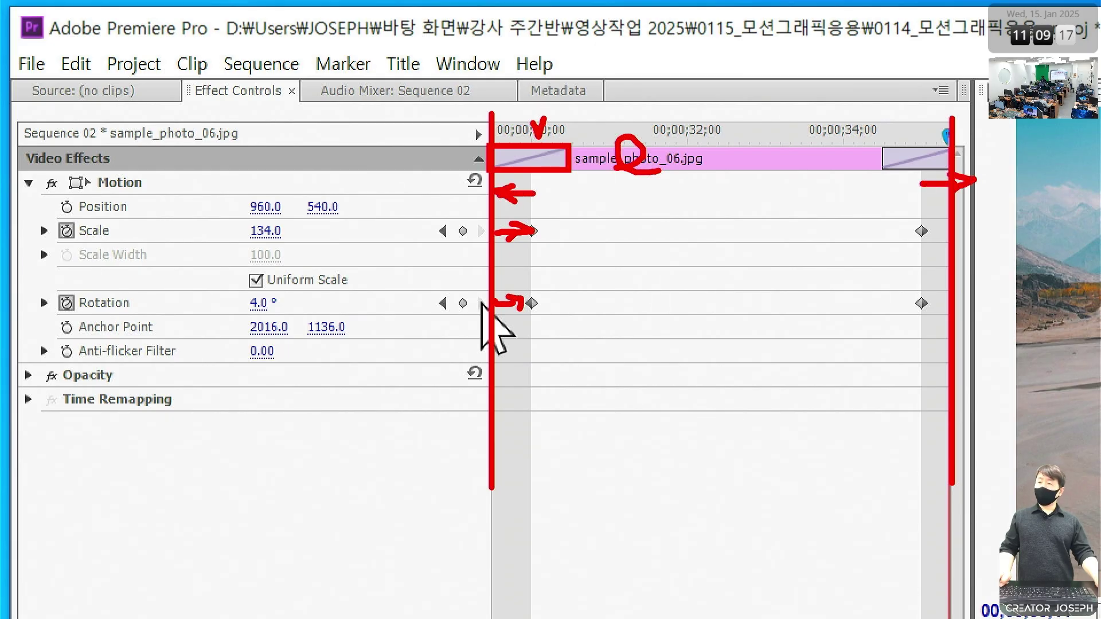
pyautogui.press('e')
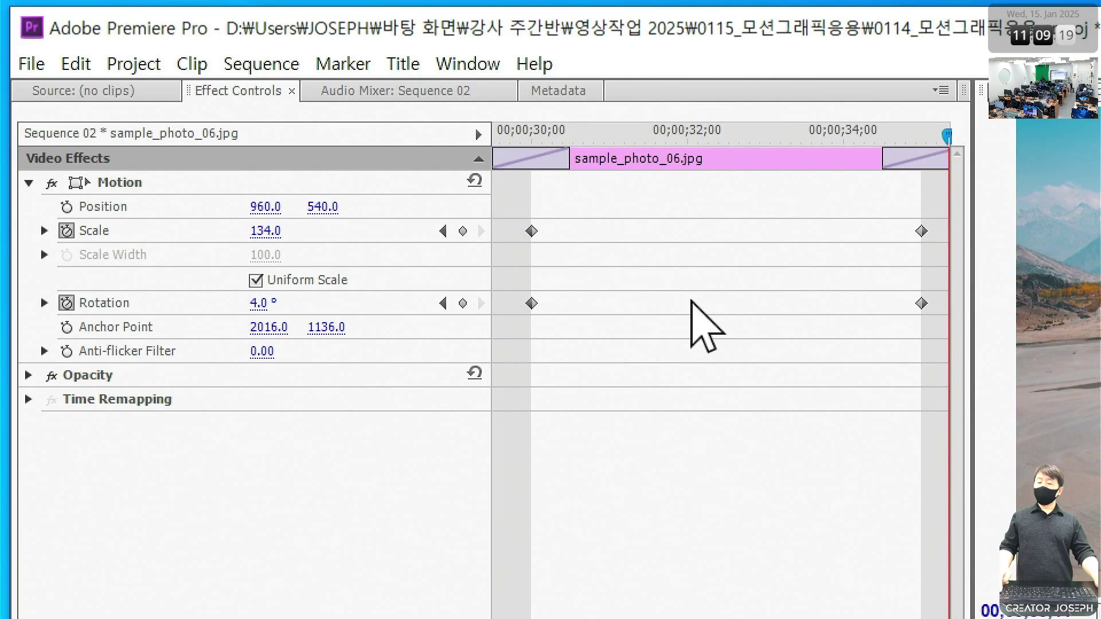
pyautogui.moveTo(528, 137); pyautogui.dragTo(530, 417)
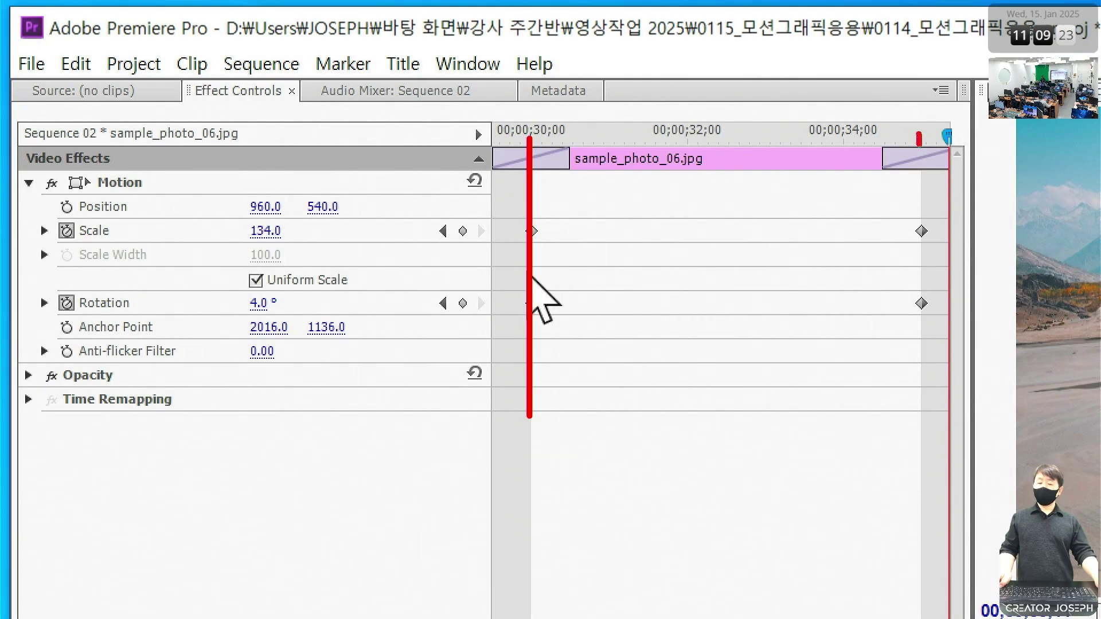
pyautogui.moveTo(920, 138); pyautogui.dragTo(923, 427)
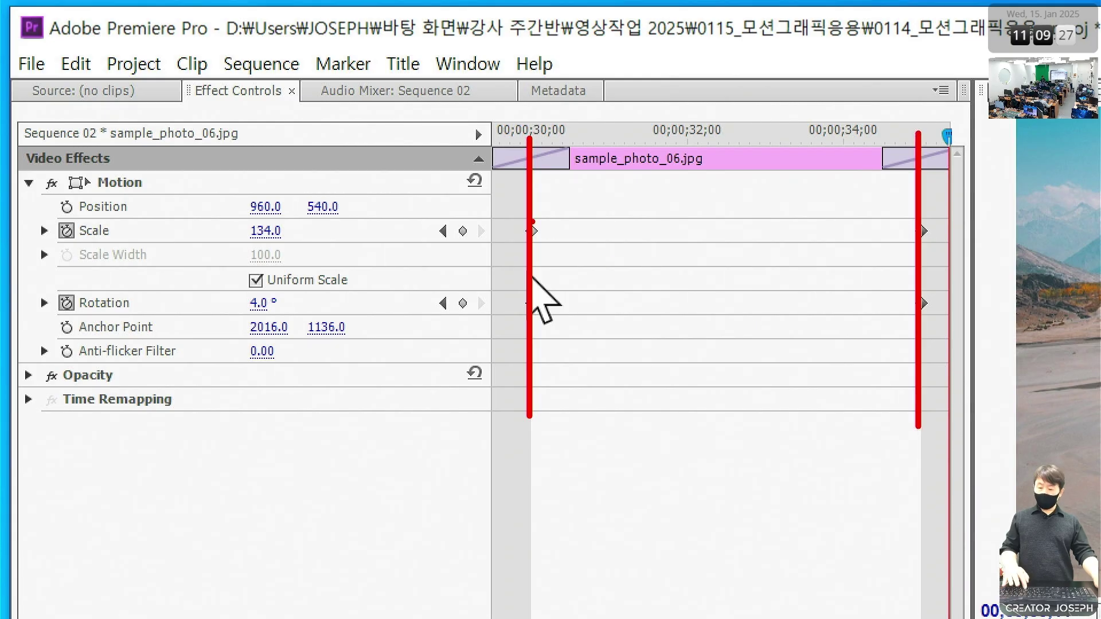
pyautogui.press('b')
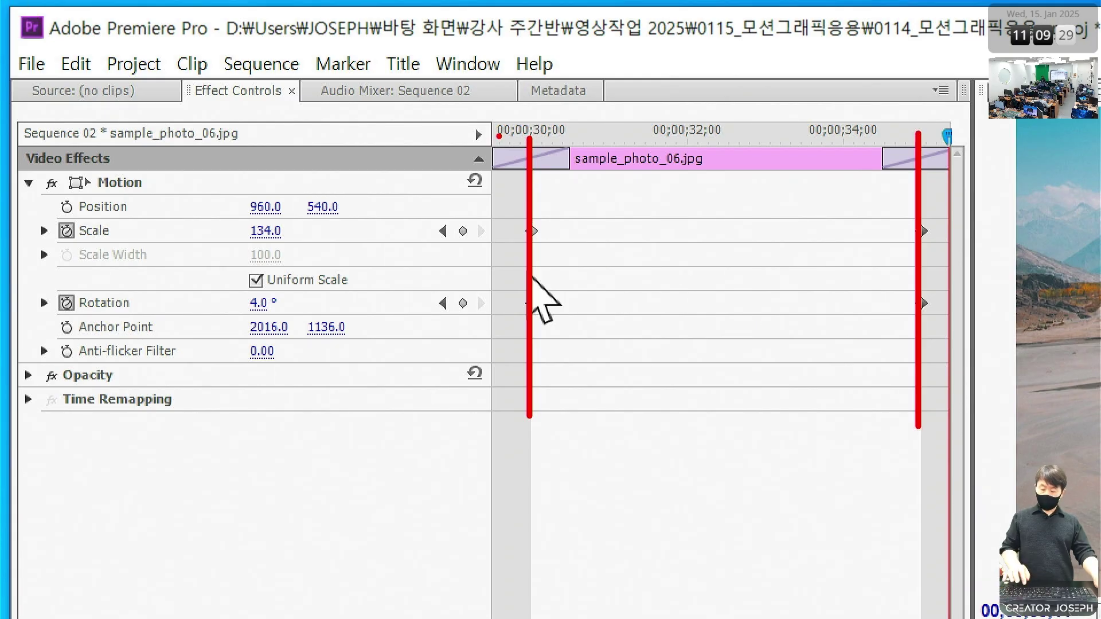
pyautogui.moveTo(497, 141)
pyautogui.mouseDown()
pyautogui.moveTo(507, 292)
pyautogui.moveTo(492, 430)
pyautogui.mouseUp()
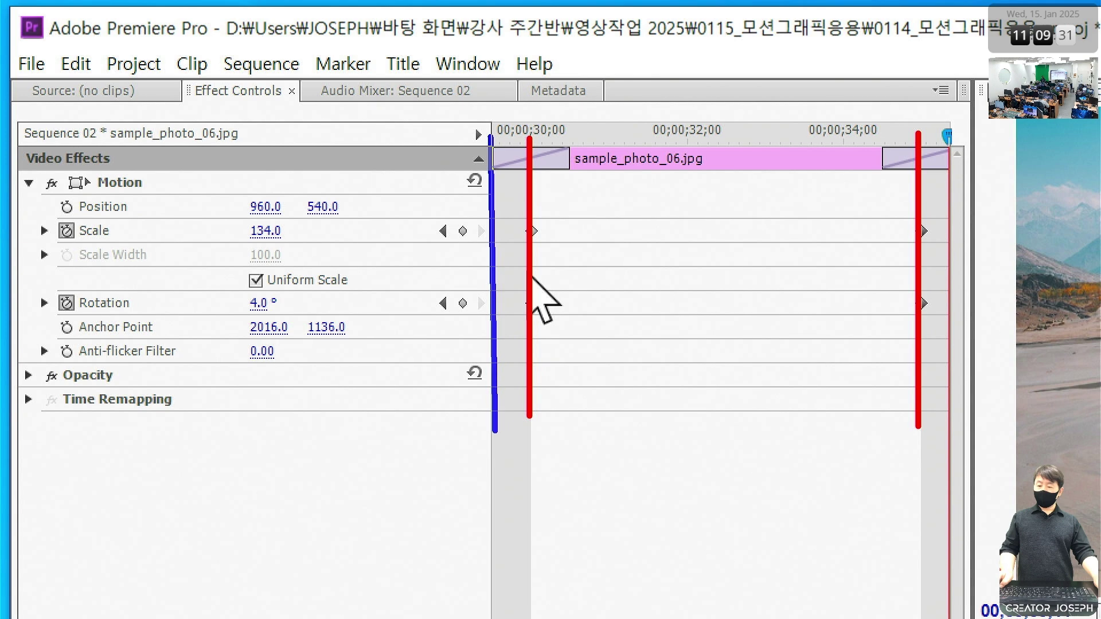
pyautogui.moveTo(520, 235)
pyautogui.mouseDown()
pyautogui.moveTo(500, 232)
pyautogui.moveTo(508, 248)
pyautogui.mouseUp()
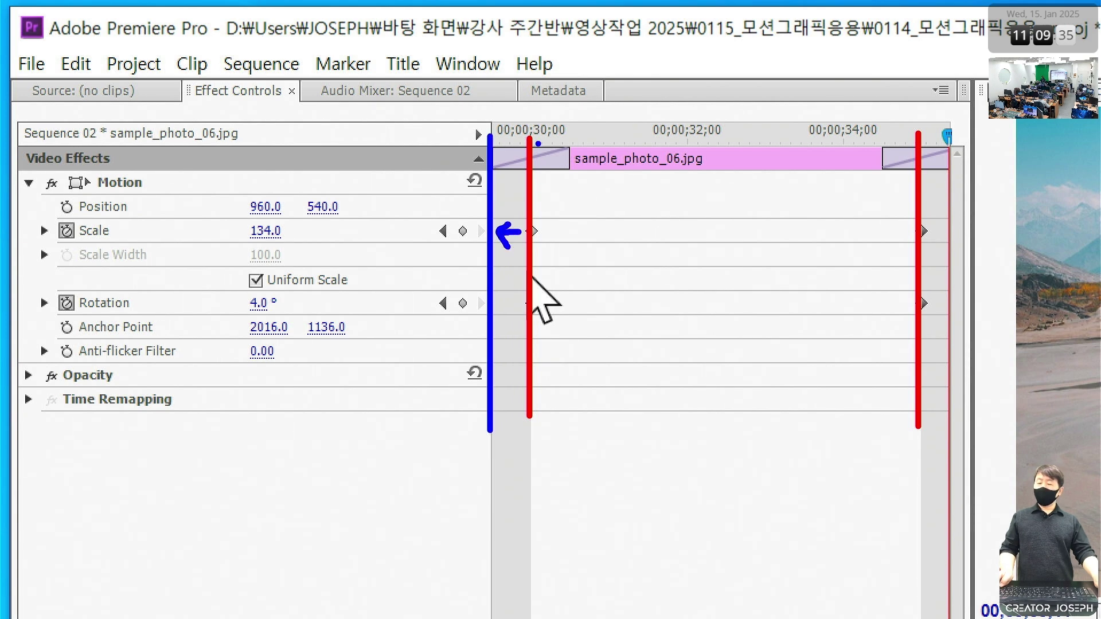
pyautogui.moveTo(519, 108)
pyautogui.mouseDown()
pyautogui.moveTo(530, 130)
pyautogui.moveTo(541, 106)
pyautogui.mouseUp()
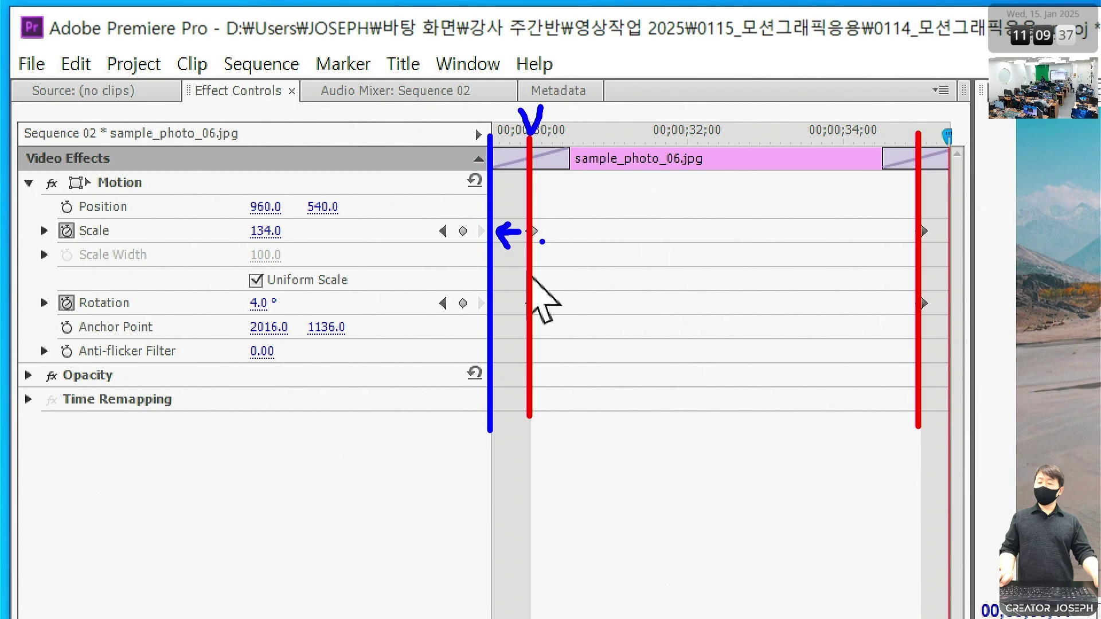
pyautogui.moveTo(542, 241)
pyautogui.mouseDown()
pyautogui.moveTo(527, 216)
pyautogui.moveTo(543, 238)
pyautogui.mouseUp()
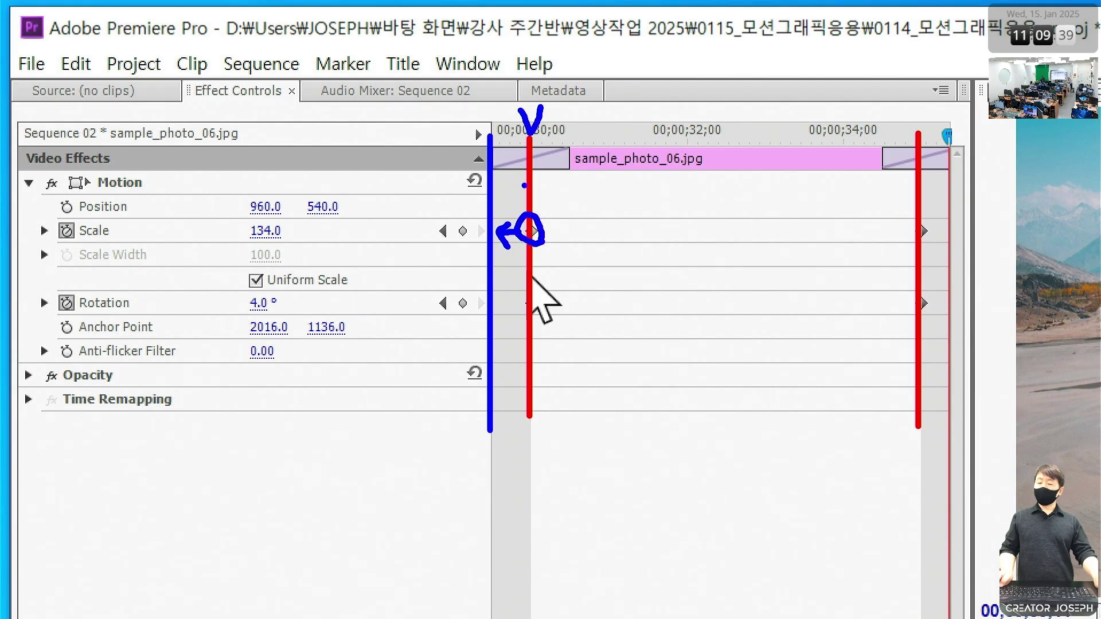
pyautogui.moveTo(528, 148); pyautogui.dragTo(501, 144)
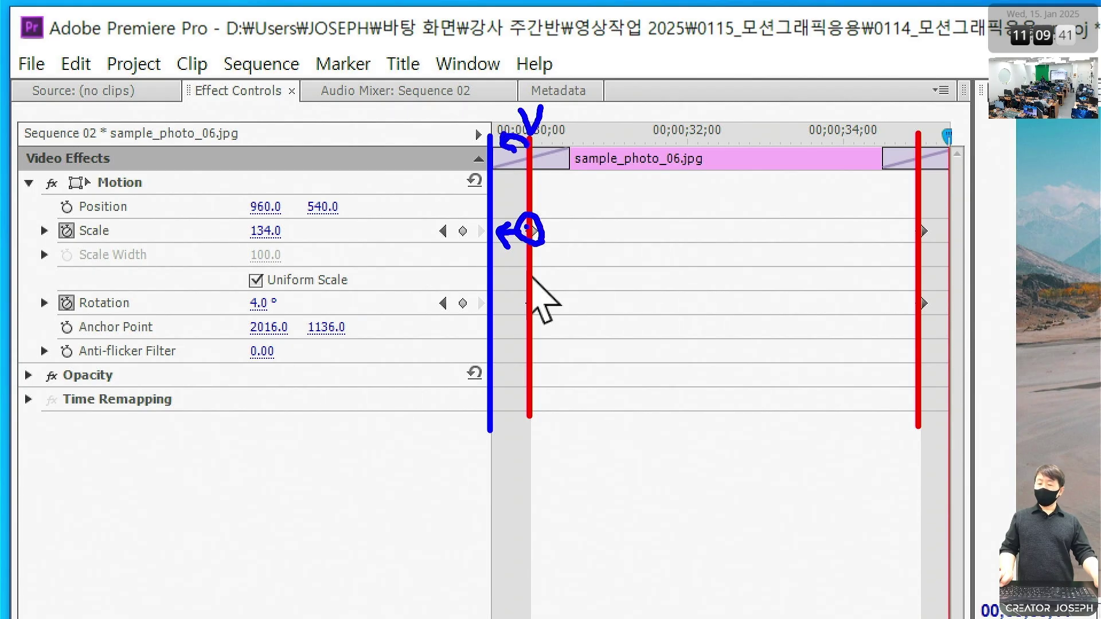
pyautogui.moveTo(519, 209)
pyautogui.mouseDown()
pyautogui.moveTo(504, 246)
pyautogui.moveTo(499, 222)
pyautogui.moveTo(523, 256)
pyautogui.mouseUp()
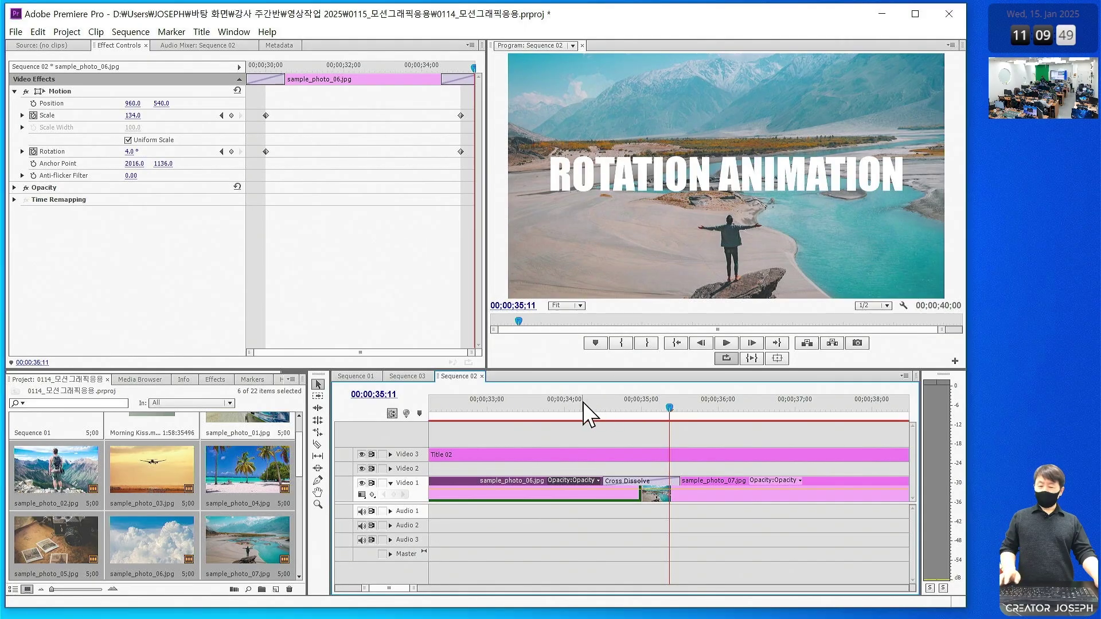
# Play the cross dissolve between sample_photo_06.jpg and sample_photo_07.jpg repeatedly to check whether the photo motion continues through it
pyautogui.click(582, 401)
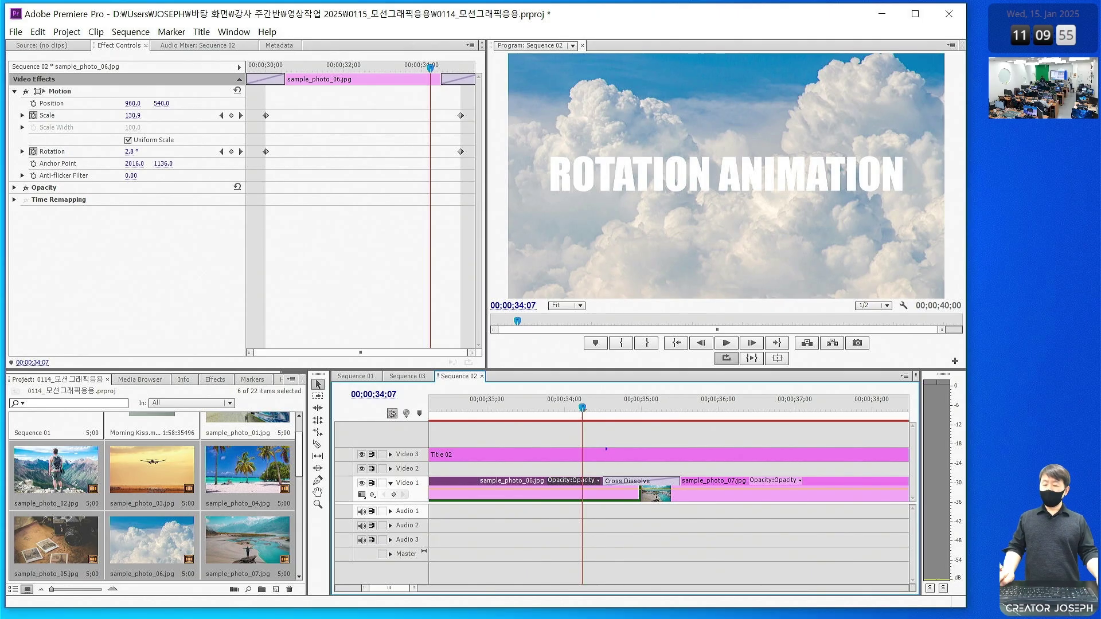
pyautogui.moveTo(594, 446); pyautogui.dragTo(700, 525)
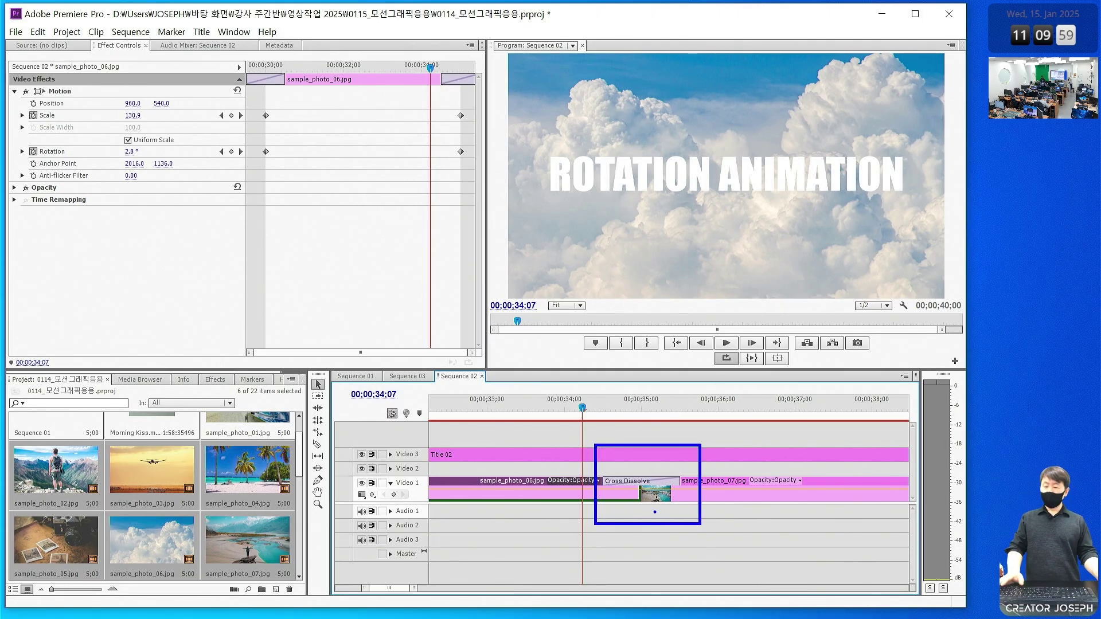
pyautogui.press('Escape')
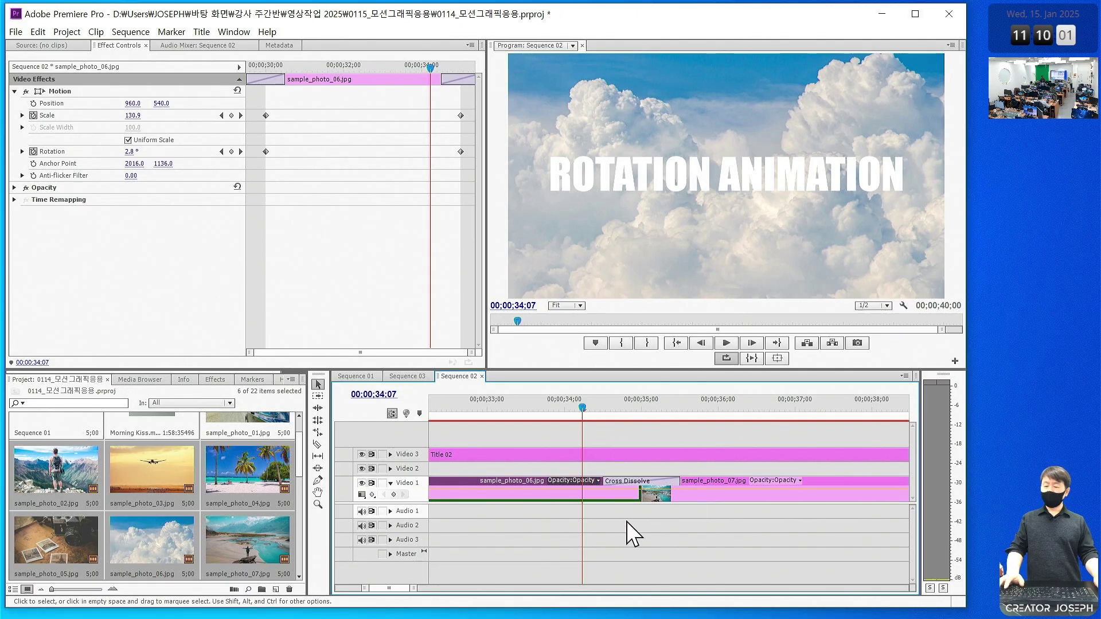
pyautogui.press('space')
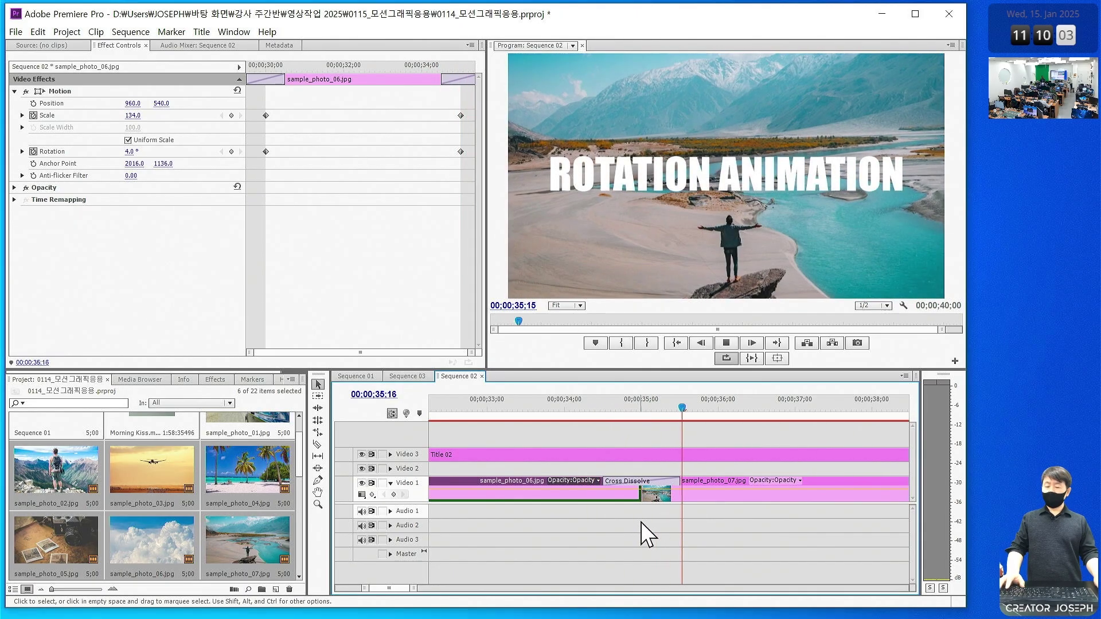
pyautogui.press('space')
pyautogui.moveTo(740, 479)
pyautogui.mouseDown()
pyautogui.moveTo(763, 515)
pyautogui.moveTo(746, 504)
pyautogui.moveTo(764, 507)
pyautogui.mouseUp()
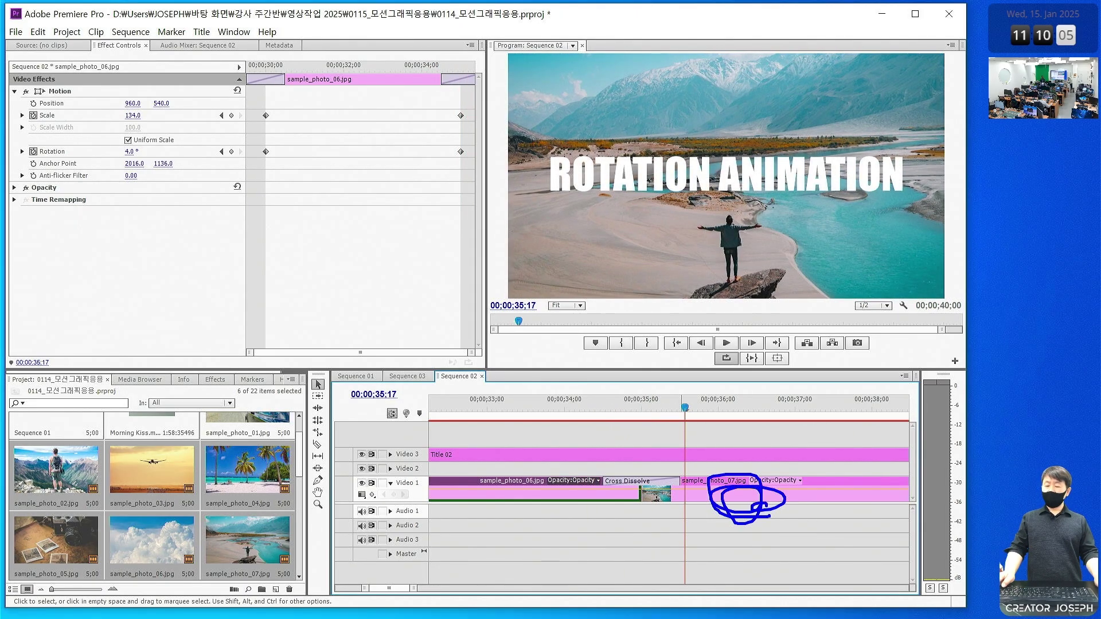
pyautogui.moveTo(636, 446); pyautogui.dragTo(637, 541)
pyautogui.moveTo(594, 457); pyautogui.dragTo(638, 522)
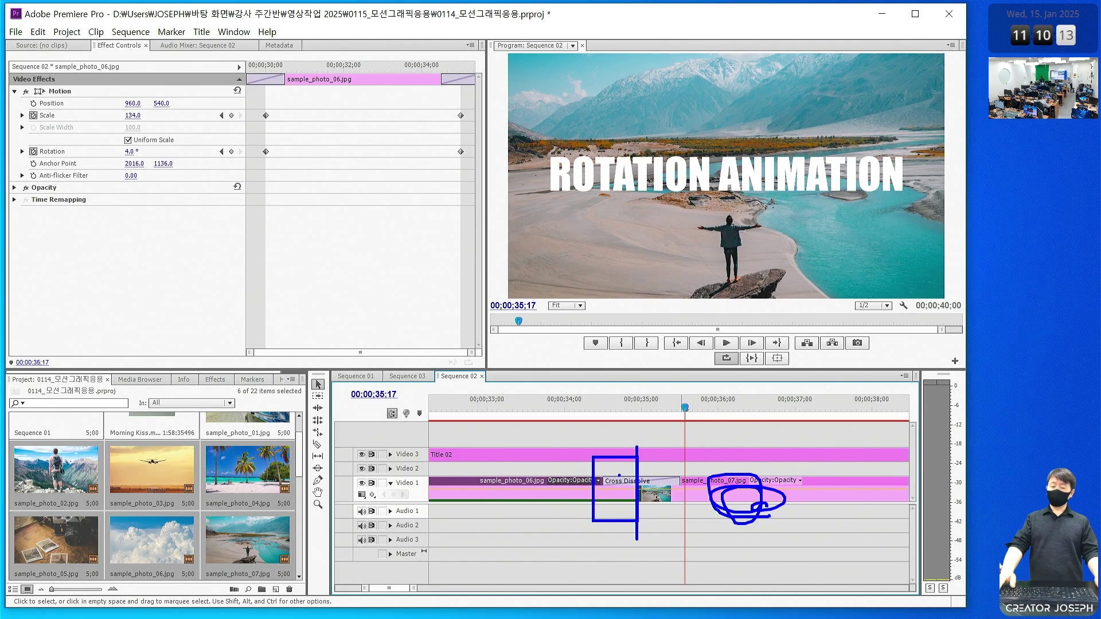
pyautogui.press('Escape')
pyautogui.click(578, 410)
pyautogui.press('space')
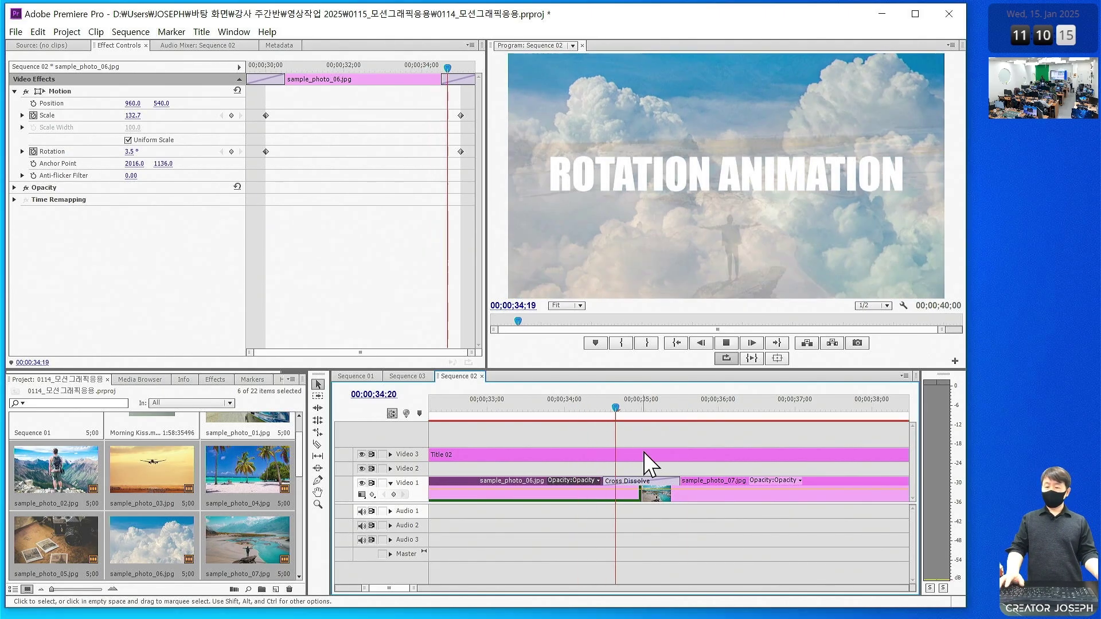
pyautogui.click(595, 406)
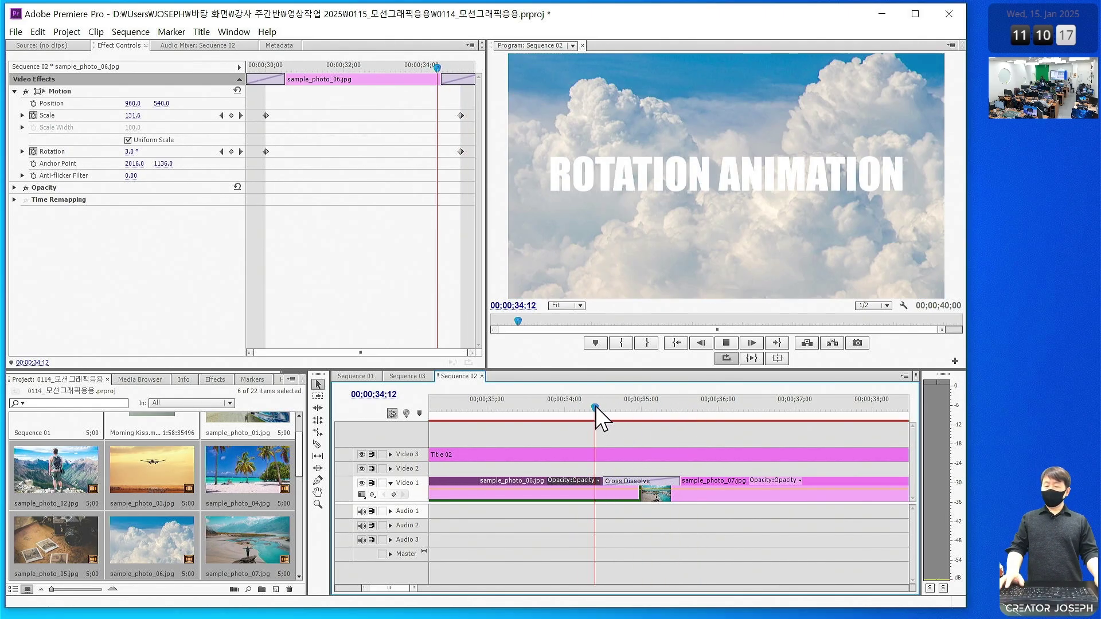
pyautogui.press('space')
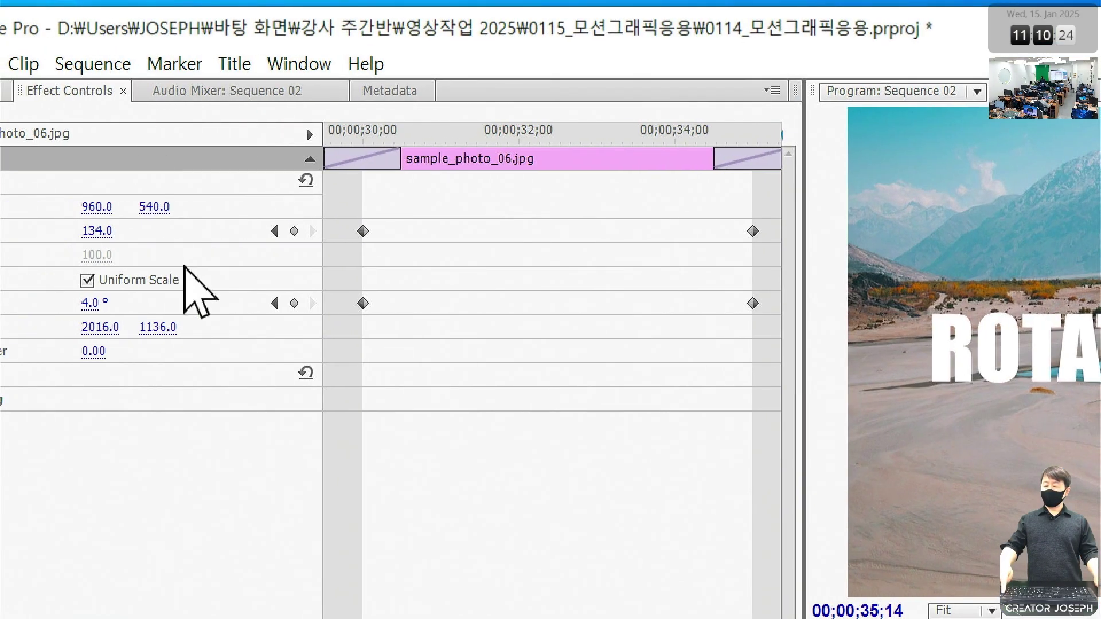
pyautogui.moveTo(342, 208); pyautogui.dragTo(384, 356)
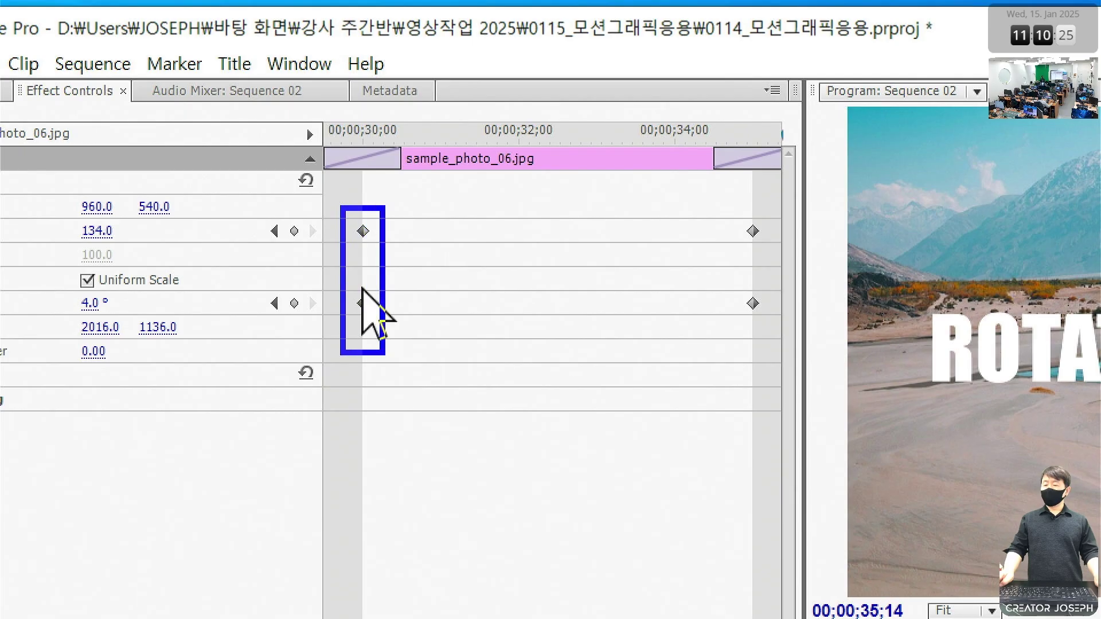
pyautogui.moveTo(361, 207)
pyautogui.mouseDown()
pyautogui.moveTo(328, 192)
pyautogui.moveTo(311, 207)
pyautogui.moveTo(328, 221)
pyautogui.mouseUp()
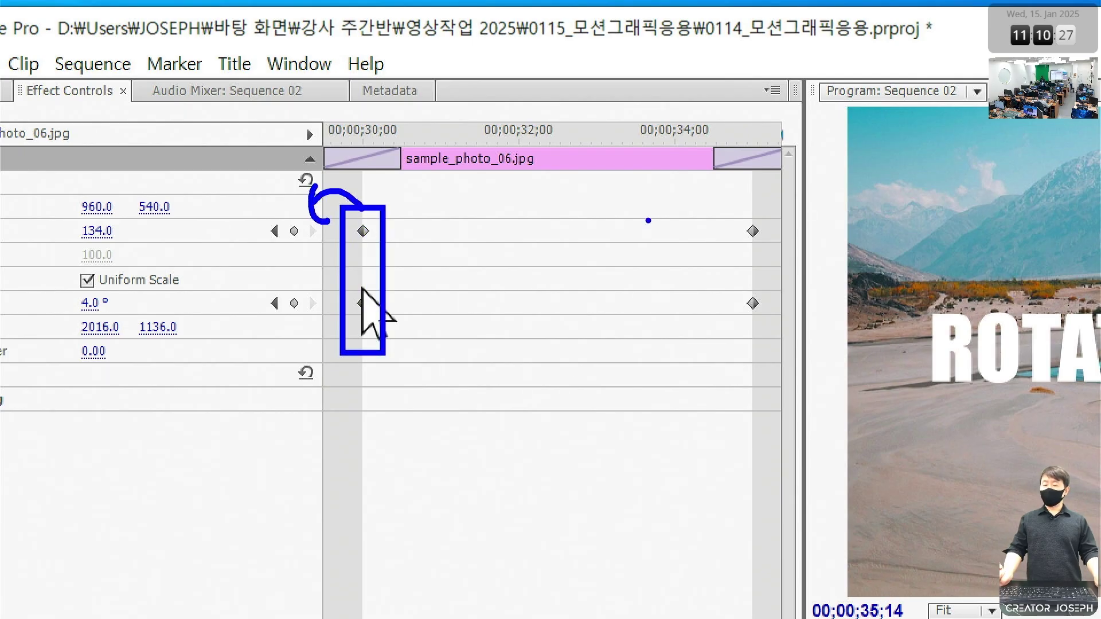
pyautogui.moveTo(740, 206); pyautogui.dragTo(766, 333)
pyautogui.moveTo(767, 219)
pyautogui.mouseDown()
pyautogui.moveTo(815, 202)
pyautogui.moveTo(817, 219)
pyautogui.mouseUp()
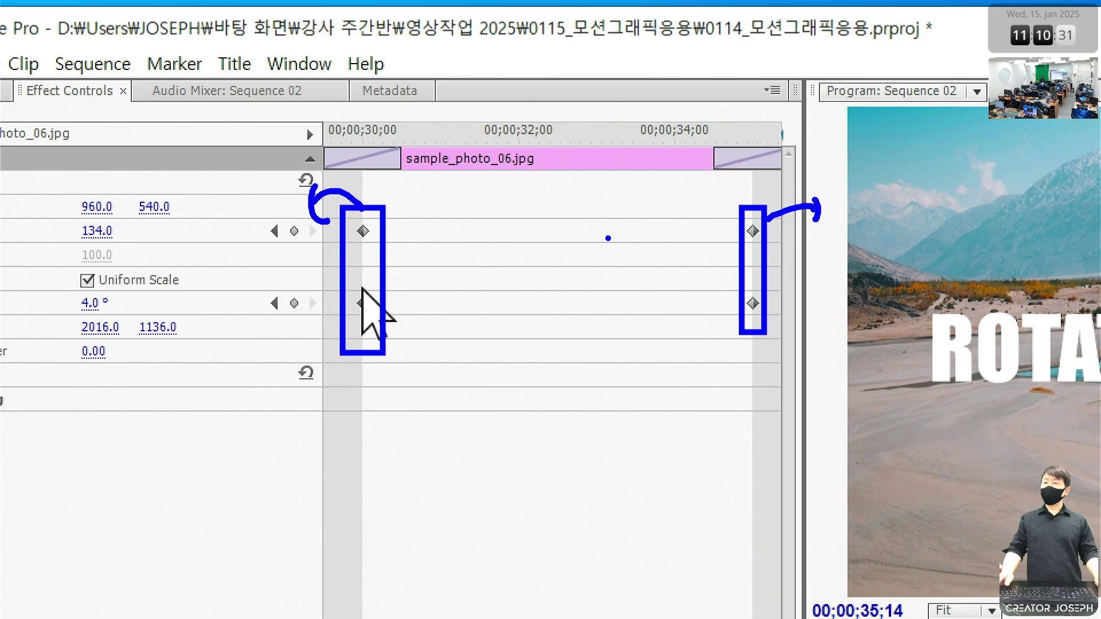
# Move sample_photo_06.jpg's first Scale and Rotation keyframes to the start of its incoming dissolve and the last ones to the end of its outgoing dissolve
pyautogui.moveTo(422, 334)
pyautogui.mouseDown()
pyautogui.moveTo(327, 204)
pyautogui.moveTo(303, 235)
pyautogui.mouseUp()
pyautogui.moveTo(713, 199); pyautogui.dragTo(760, 265)
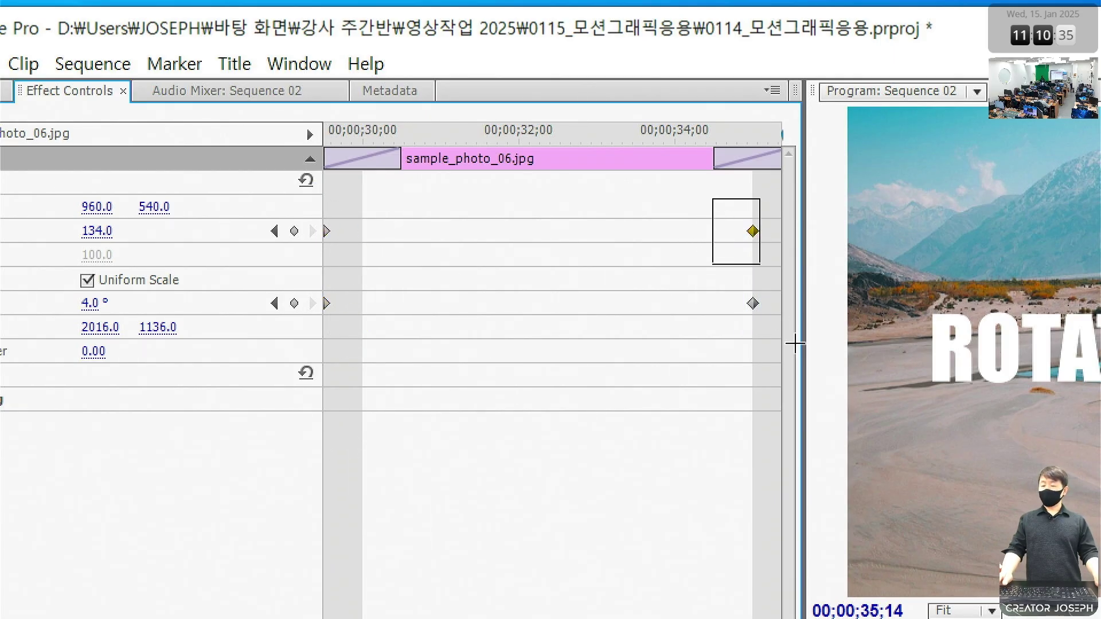
pyautogui.keyDown('shift'); pyautogui.click(753, 303); pyautogui.keyUp('shift')
pyautogui.moveTo(753, 303); pyautogui.dragTo(829, 312)
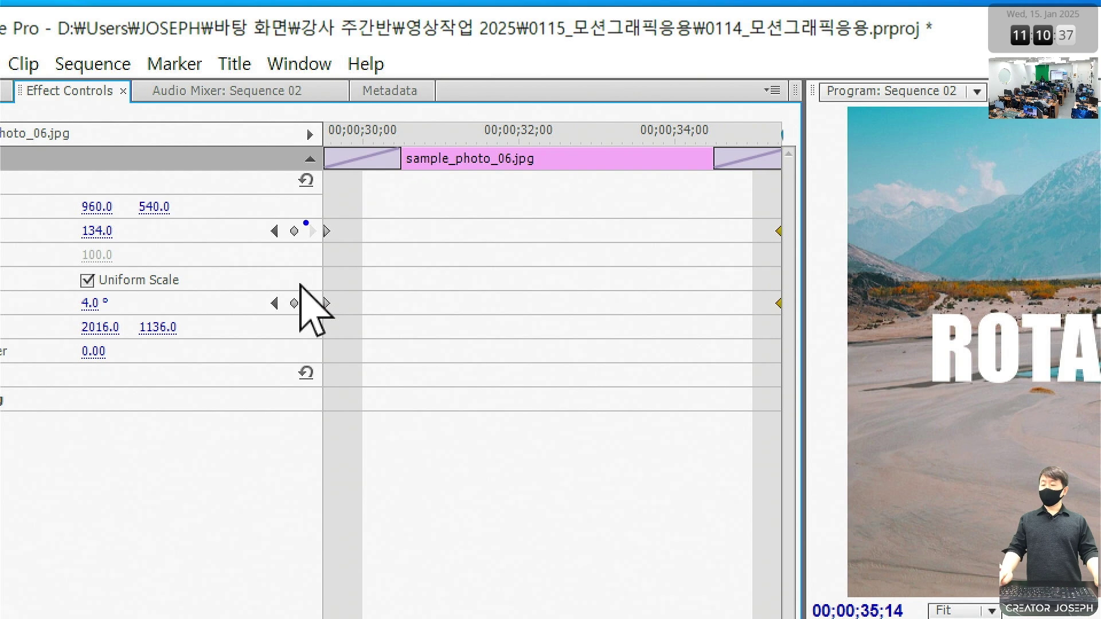
pyautogui.moveTo(306, 222); pyautogui.dragTo(355, 316)
pyautogui.moveTo(767, 216); pyautogui.dragTo(798, 333)
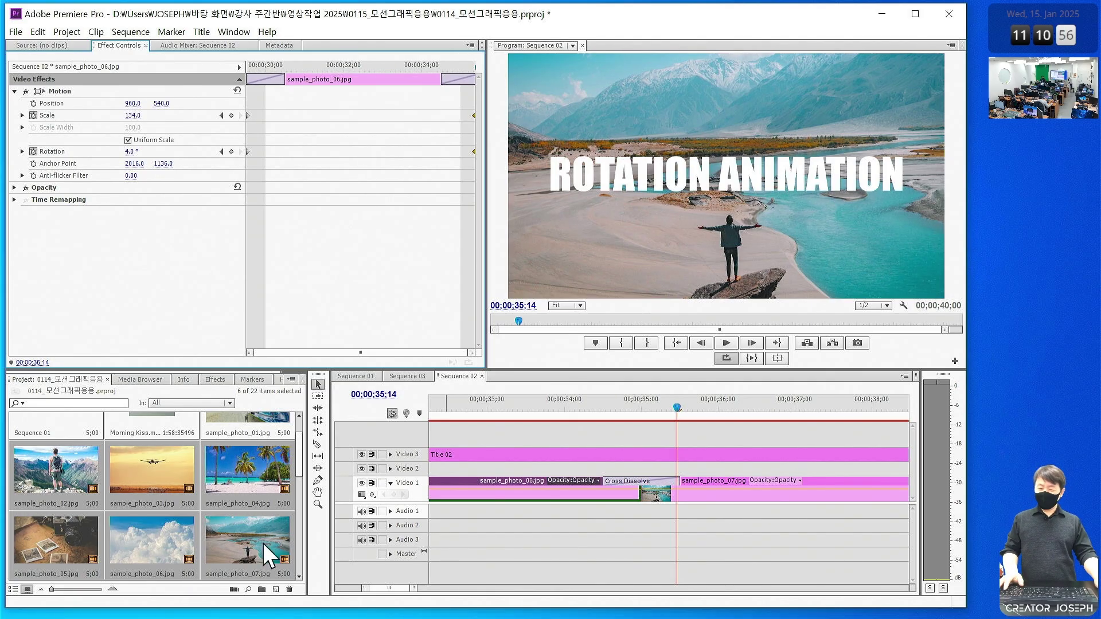
# Play from just before the dissolve into sample_photo_07.jpg to review the motion with the moved keyframes
pyautogui.click(589, 411)
pyautogui.press('space')
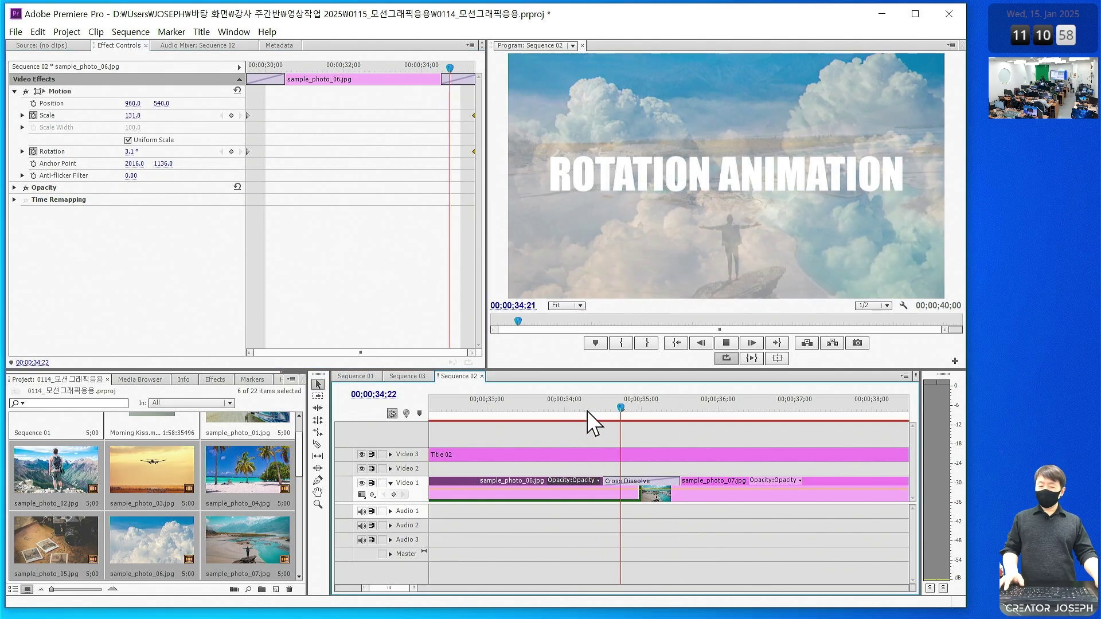
pyautogui.press('space')
# Move sample_photo_07.jpg's first Scale and Rotation keyframes to the start of its incoming dissolve and play the transition
pyautogui.click(742, 487)
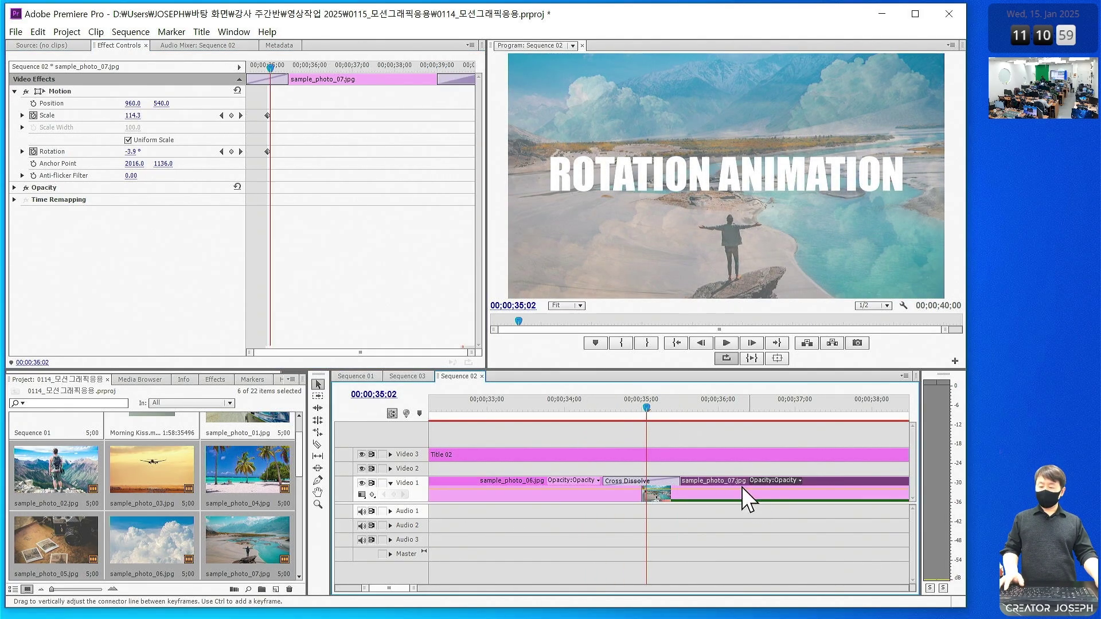
pyautogui.moveTo(298, 178); pyautogui.dragTo(243, 98)
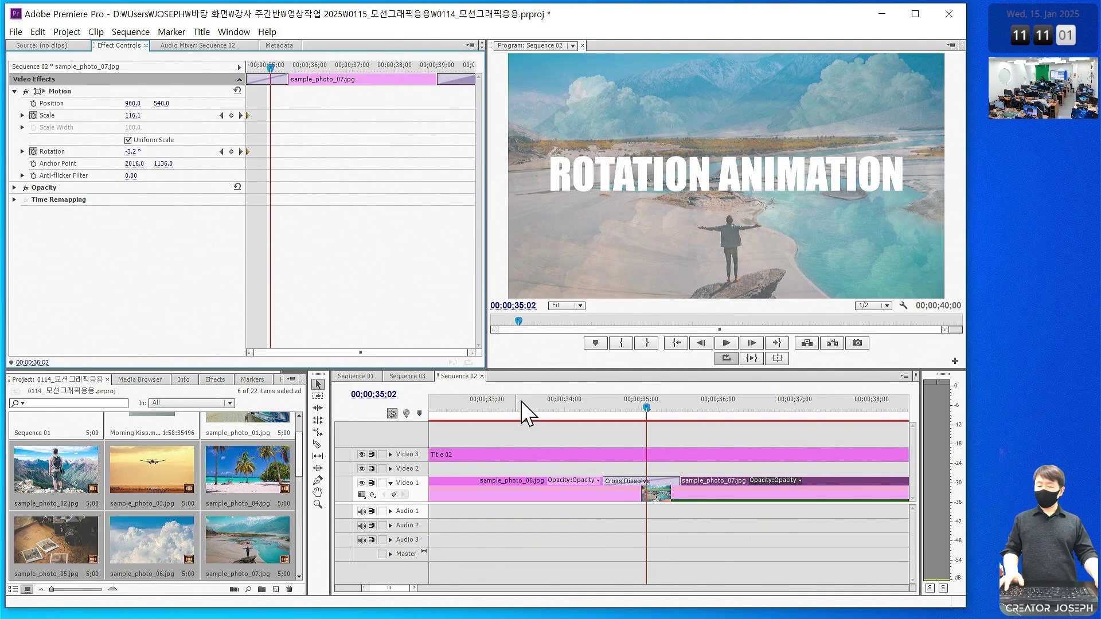
pyautogui.click(593, 411)
pyautogui.press('space')
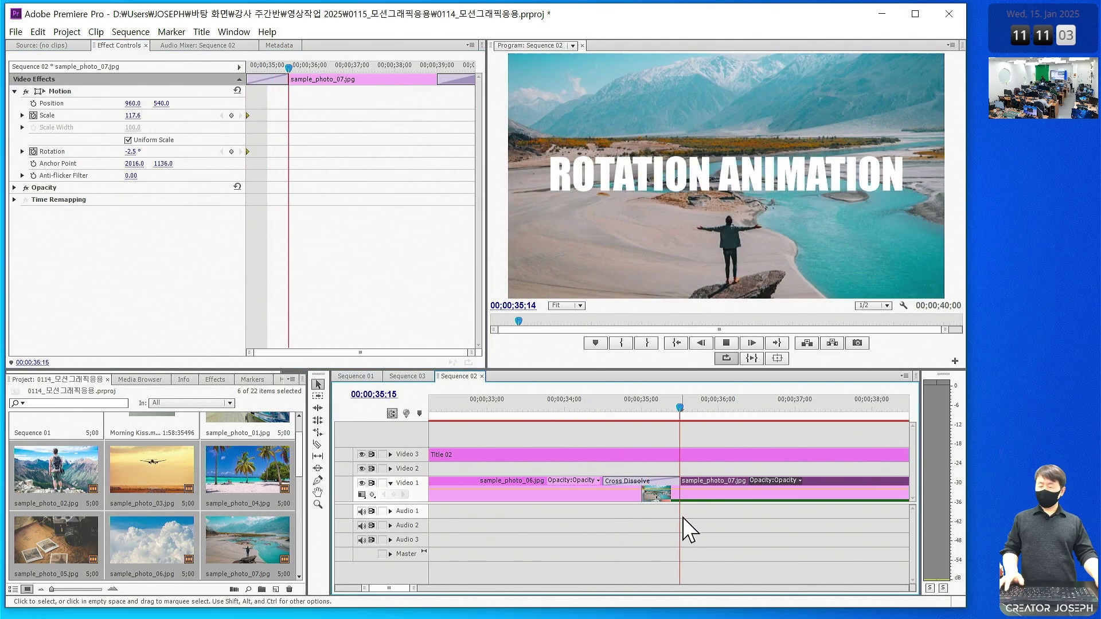
pyautogui.press('space')
pyautogui.click(588, 416)
# Move sample_photo_11.jpg's first Scale and Rotation keyframes to the start of its incoming dissolve and the last ones to the end of its outgoing dissolve
pyautogui.click(598, 481)
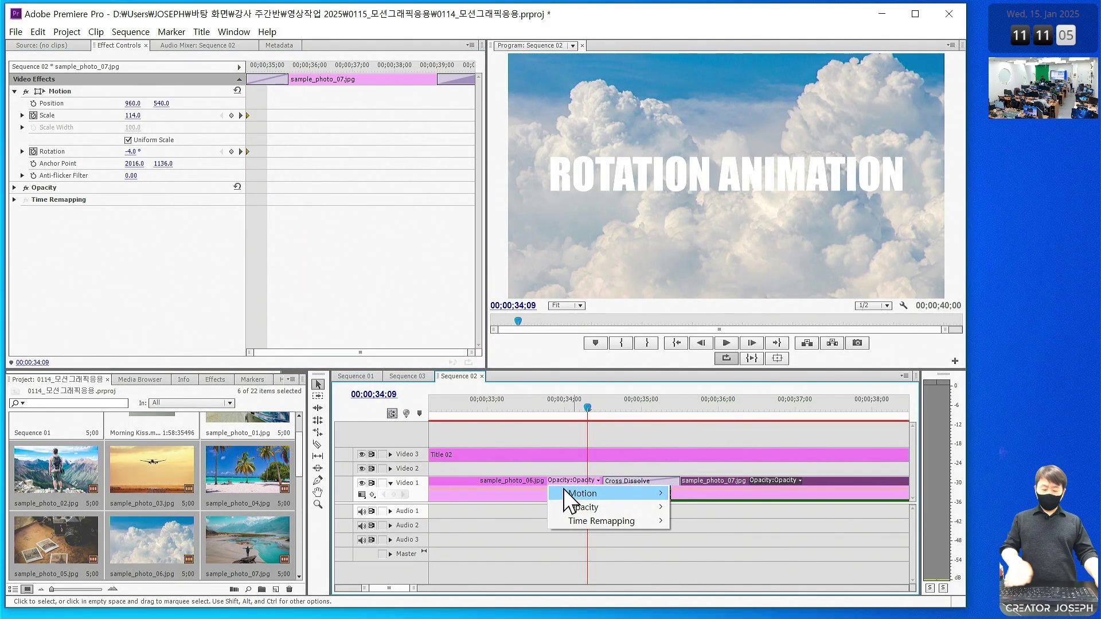
pyautogui.click(697, 568)
pyautogui.press('\\')
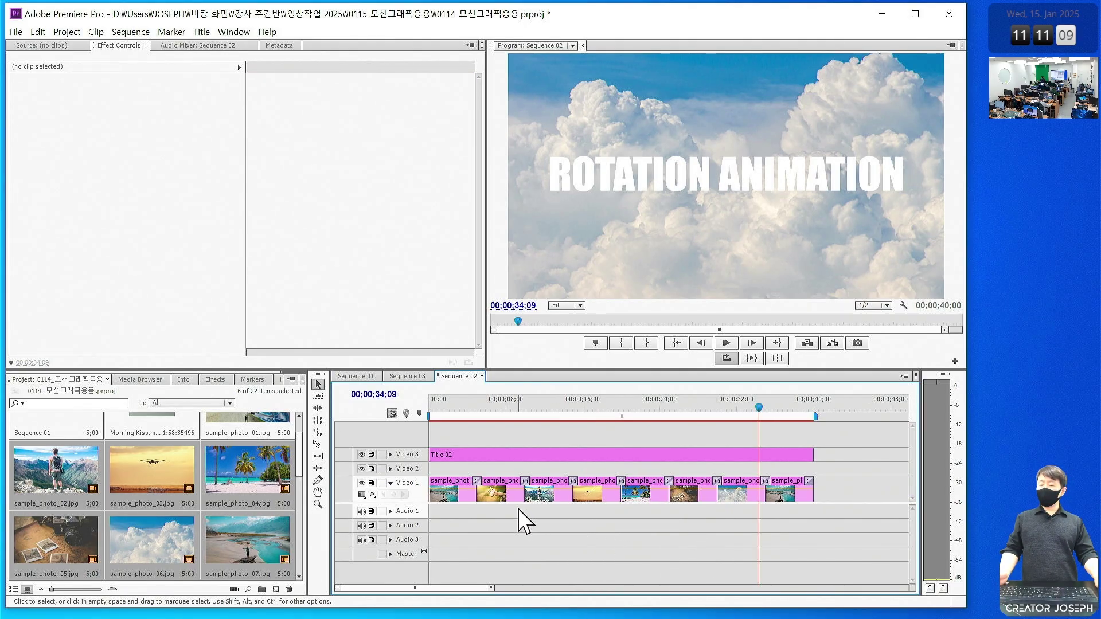
pyautogui.click(503, 497)
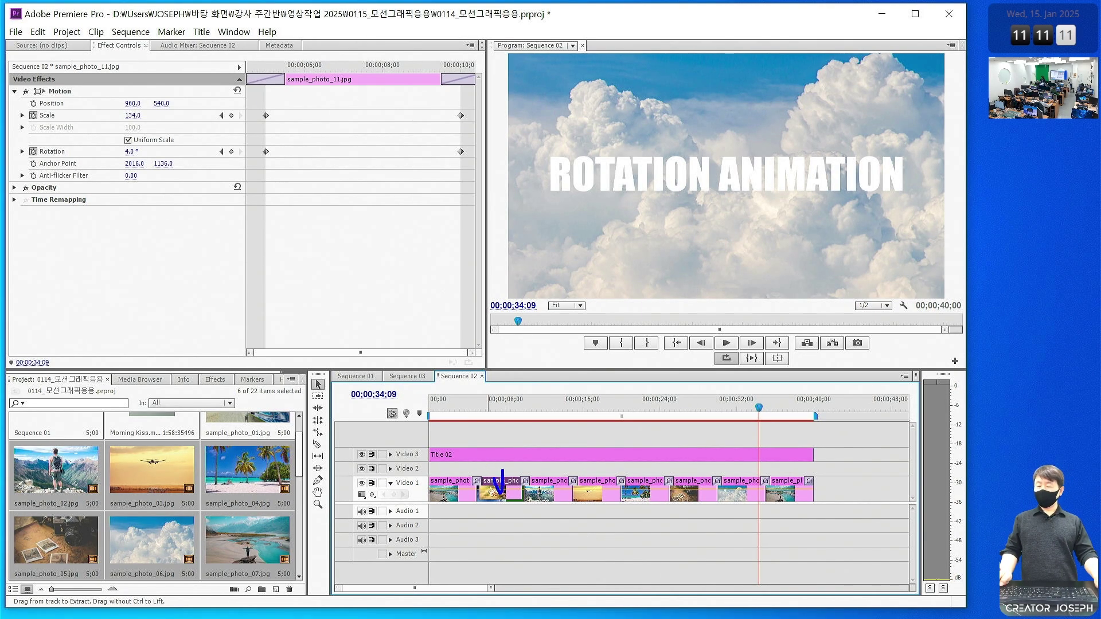
pyautogui.moveTo(296, 170)
pyautogui.mouseDown()
pyautogui.moveTo(276, 96)
pyautogui.moveTo(307, 122)
pyautogui.mouseUp()
pyautogui.moveTo(479, 138); pyautogui.dragTo(483, 187)
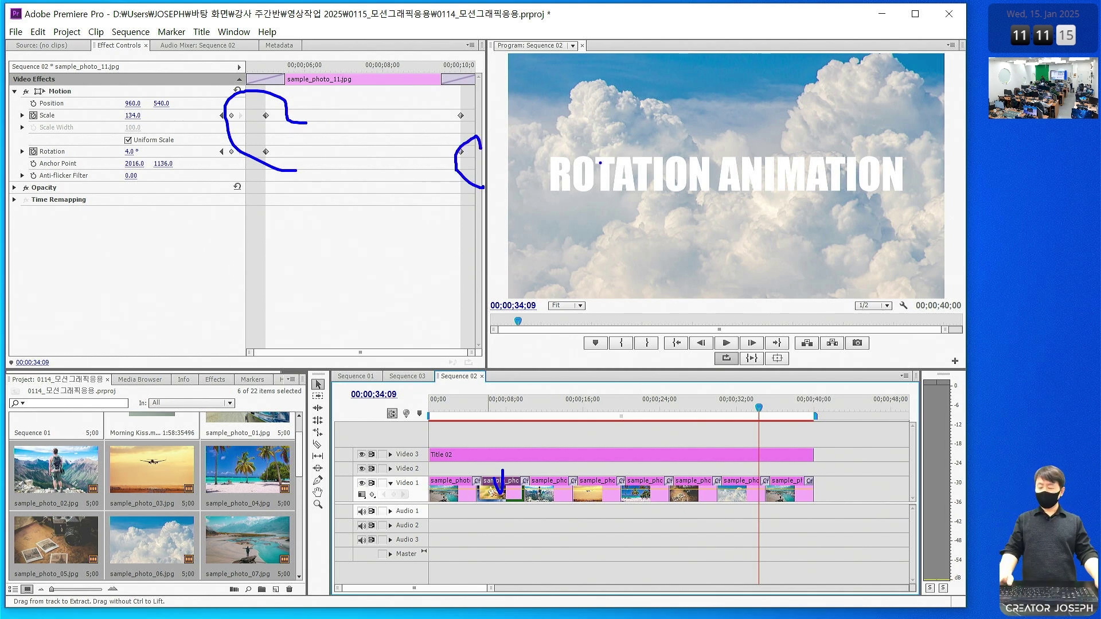
pyautogui.press('Escape')
pyautogui.click(266, 115)
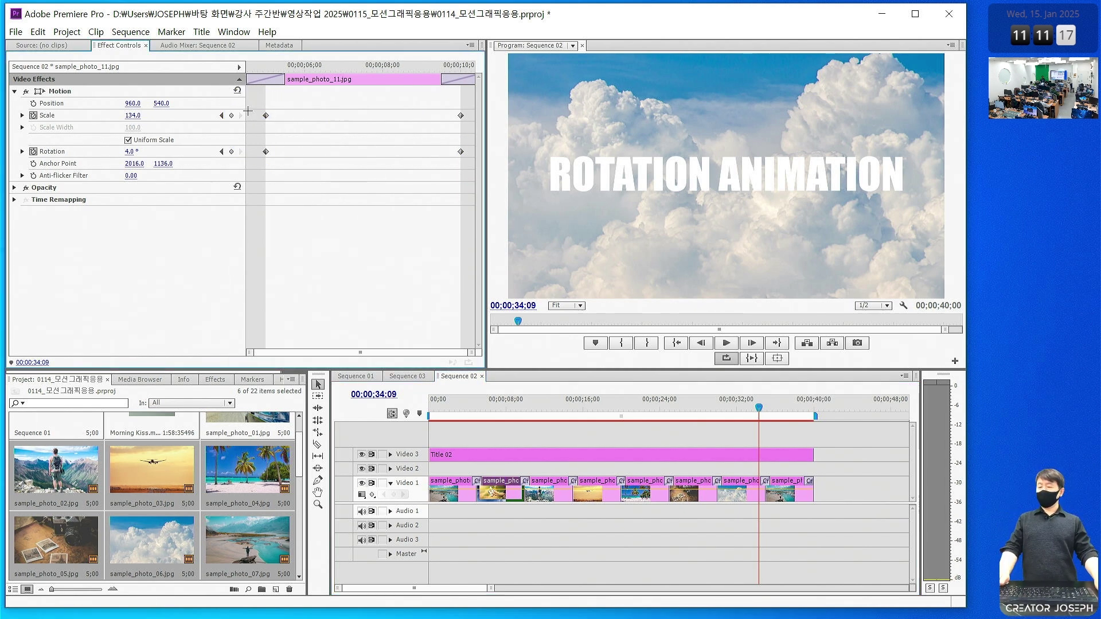
pyautogui.moveTo(297, 171); pyautogui.dragTo(264, 113)
pyautogui.press('Delete')
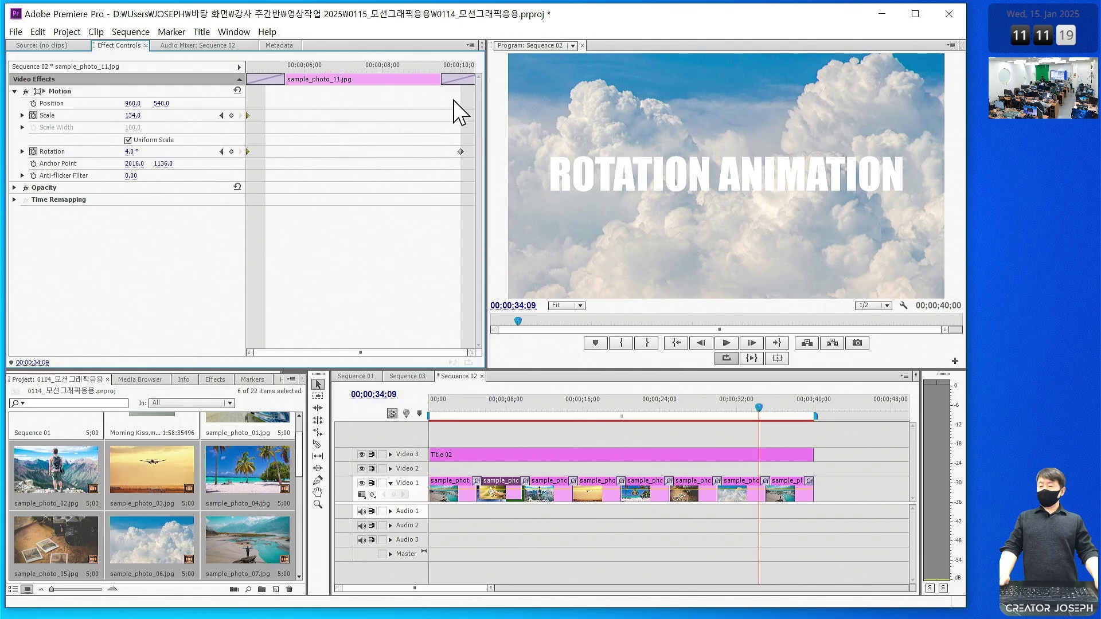
pyautogui.moveTo(471, 157); pyautogui.dragTo(451, 101)
pyautogui.moveTo(463, 152); pyautogui.dragTo(499, 166)
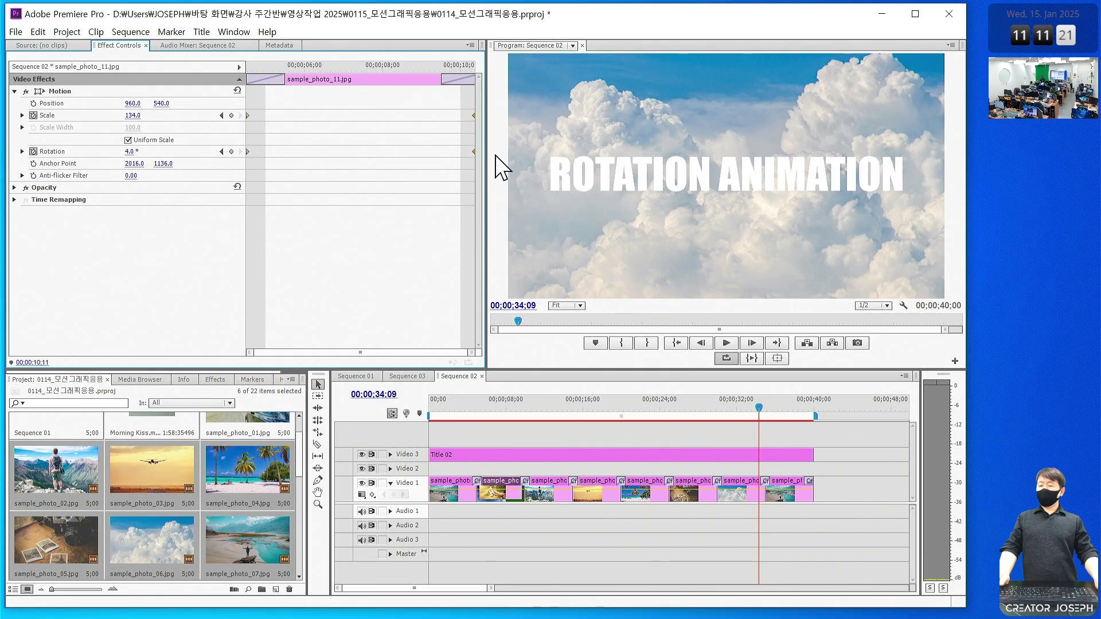
# Move sample_photo_02.jpg's first Scale and Rotation keyframes to the start of its incoming dissolve and the last ones to the end of its outgoing dissolve
pyautogui.click(552, 416)
pyautogui.click(551, 479)
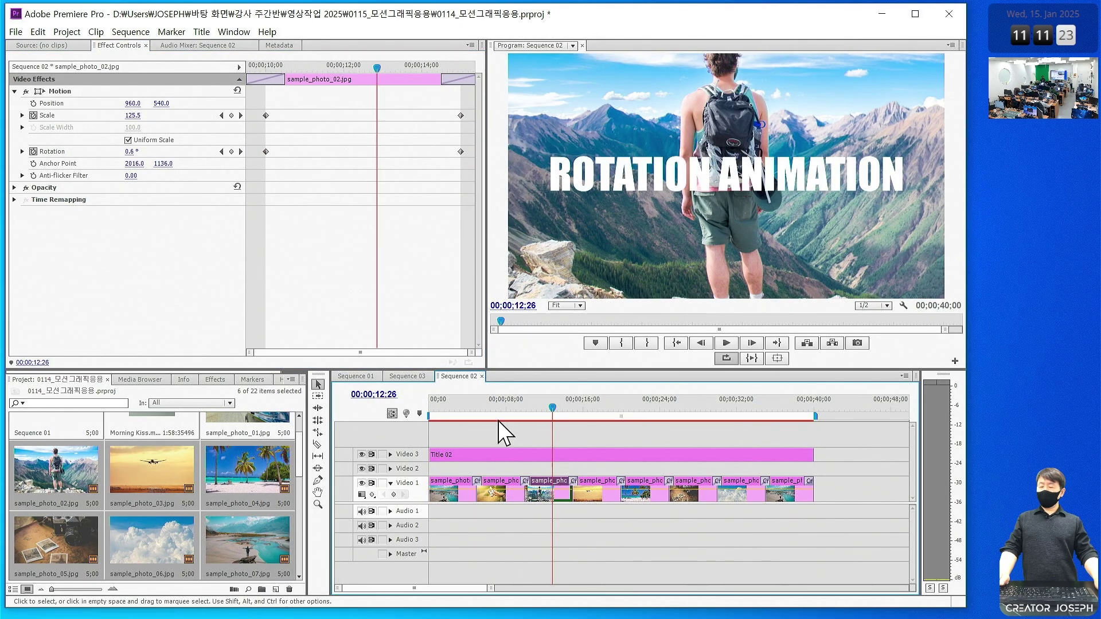
pyautogui.moveTo(274, 169); pyautogui.dragTo(248, 116)
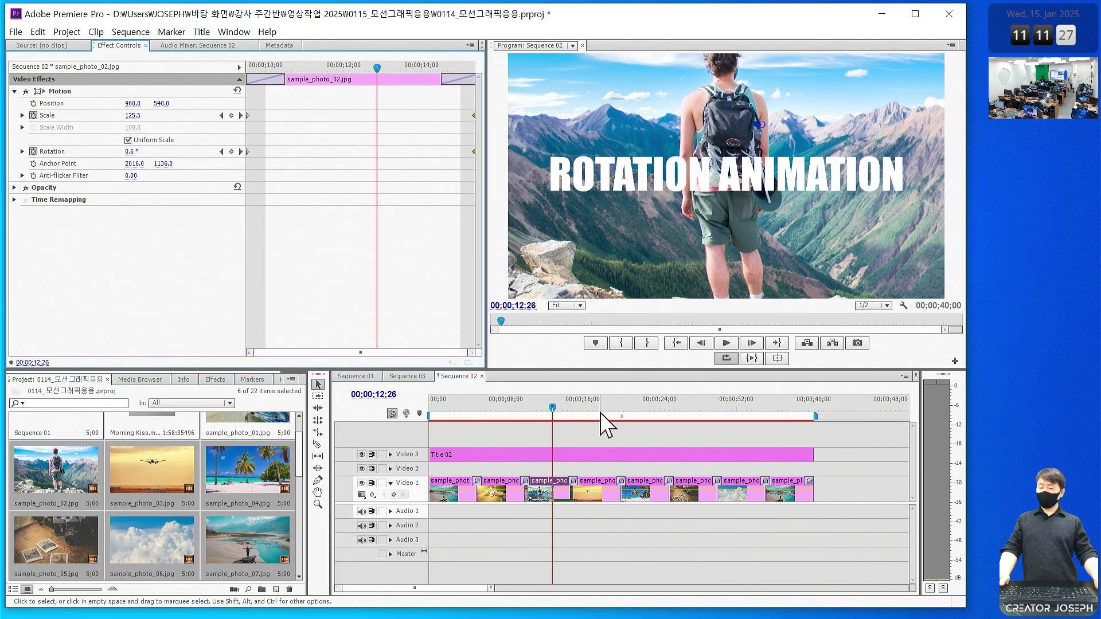
# Move sample_photo_03.jpg's first Scale and Rotation keyframes to the start of its incoming dissolve and the last ones to the end of its outgoing dissolve
pyautogui.click(603, 482)
pyautogui.moveTo(276, 160); pyautogui.dragTo(265, 113)
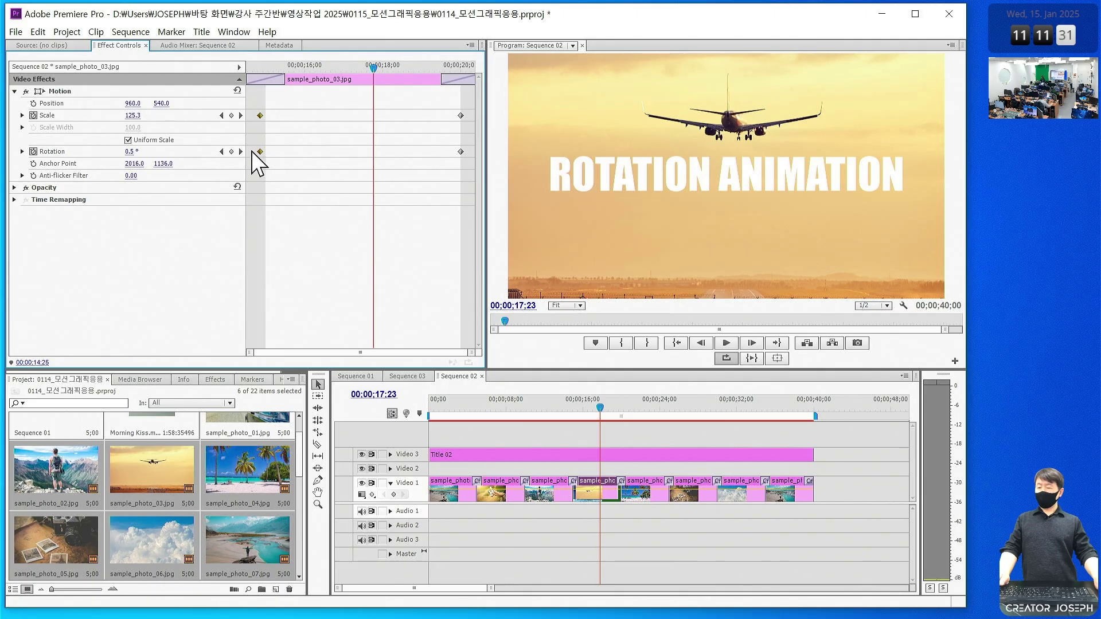
pyautogui.moveTo(253, 152); pyautogui.dragTo(241, 152)
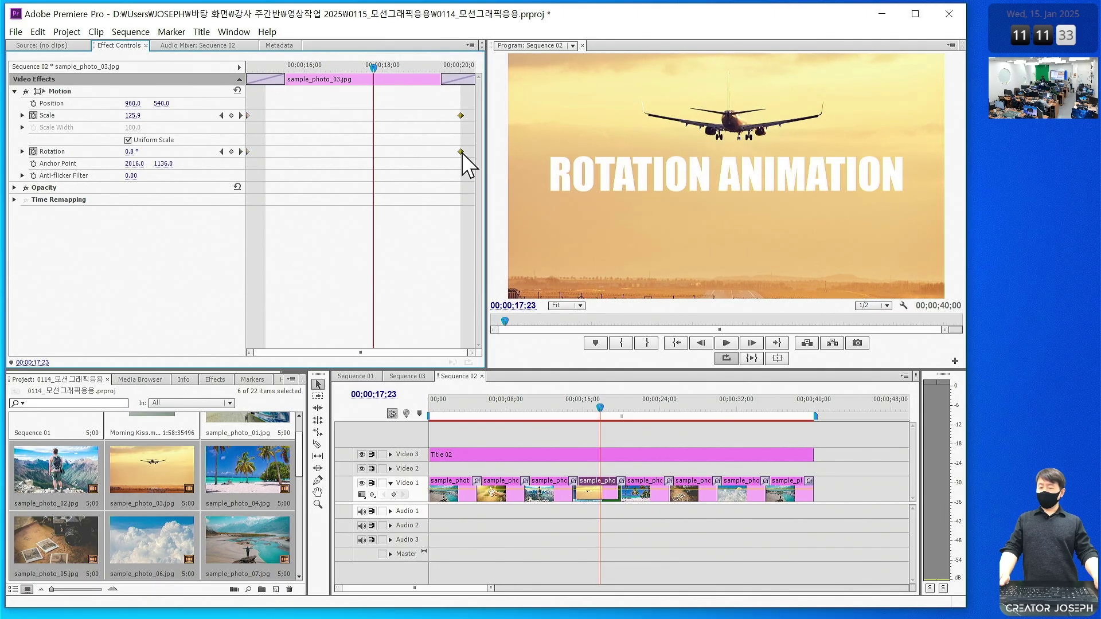
# Extend the Scale and Rotation keyframes of sample_photo_04.jpg and sample_photo_05.jpg across their dissolves, and check those of sample_photo_06.jpg and the closing sample_photo_07.jpg
pyautogui.click(649, 487)
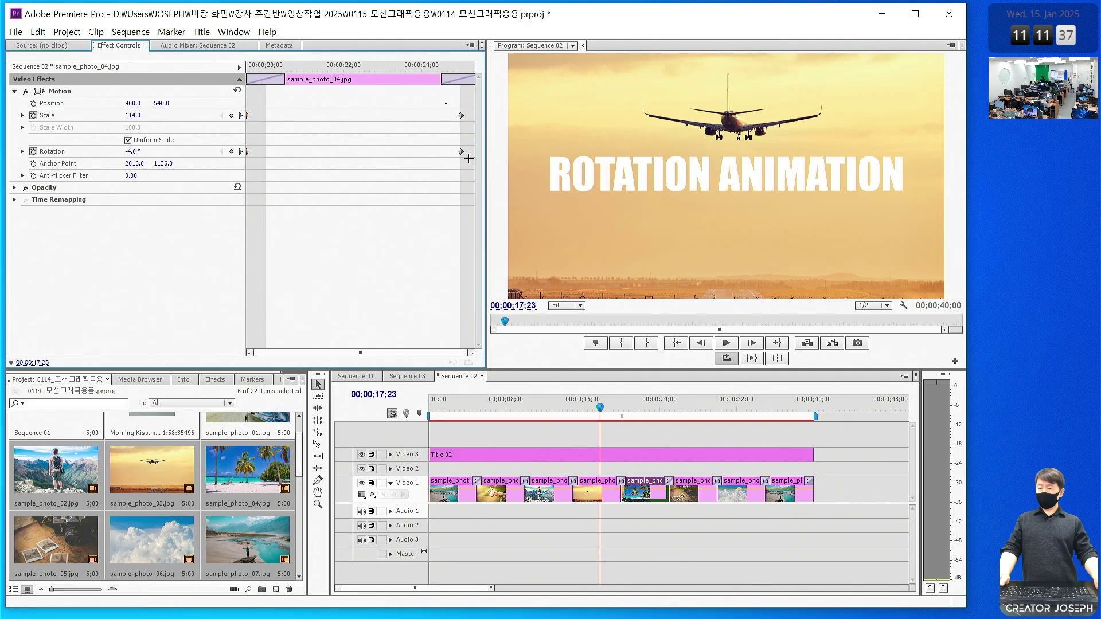
pyautogui.click(695, 492)
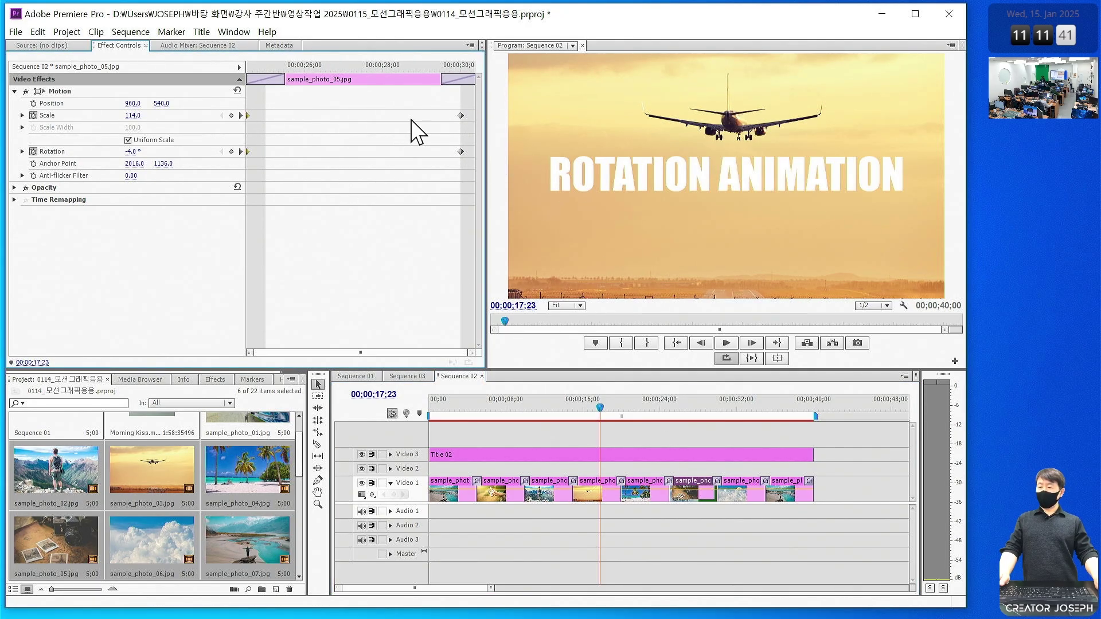
pyautogui.click(740, 491)
pyautogui.click(790, 484)
# Move the opening sample_photo_07.jpg's last Scale and Rotation keyframes to the end of its outgoing dissolve and check sample_photo_11.jpg's keyframes
pyautogui.click(447, 487)
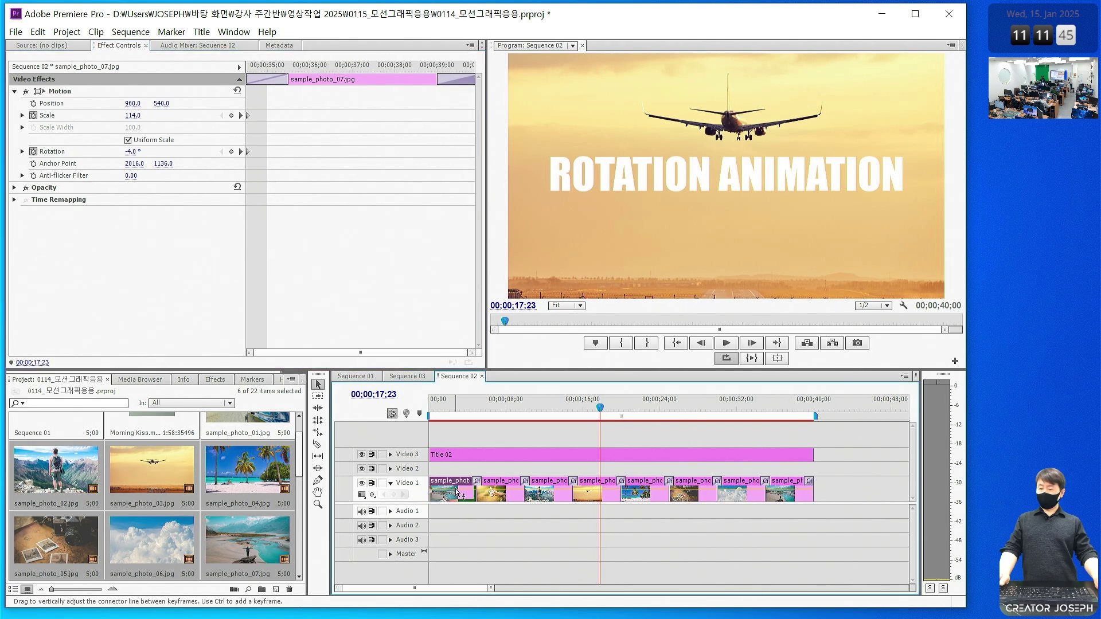
pyautogui.moveTo(417, 99); pyautogui.dragTo(483, 174)
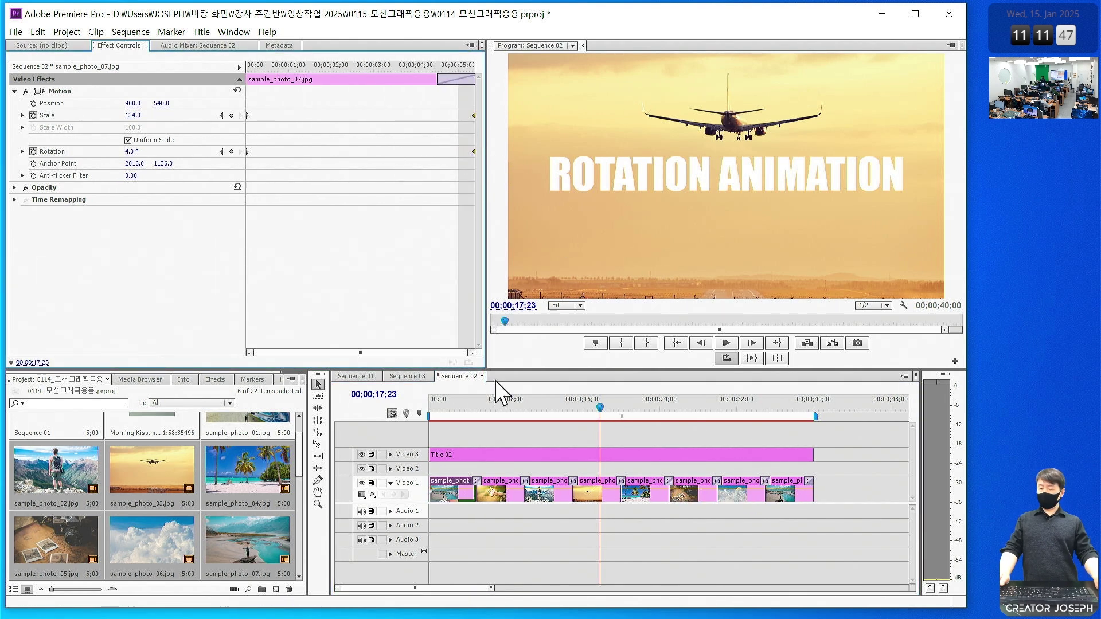
pyautogui.click(470, 436)
pyautogui.click(492, 484)
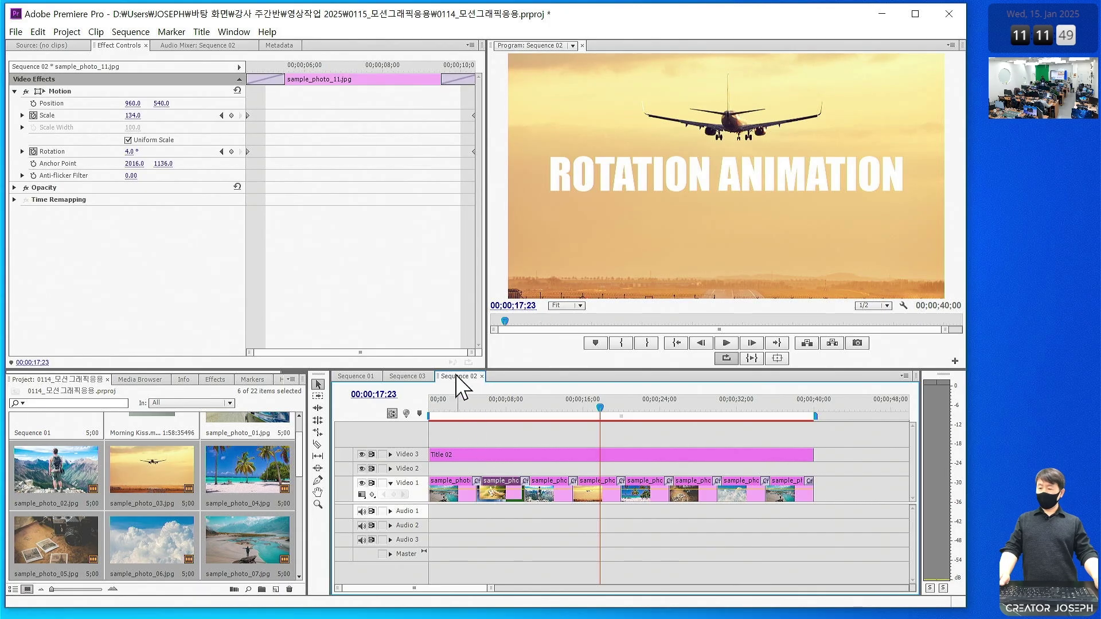
# Play the whole slideshow from the beginning to review the continuous motion and return the playhead to the start
pyautogui.press('Home')
pyautogui.press('space')
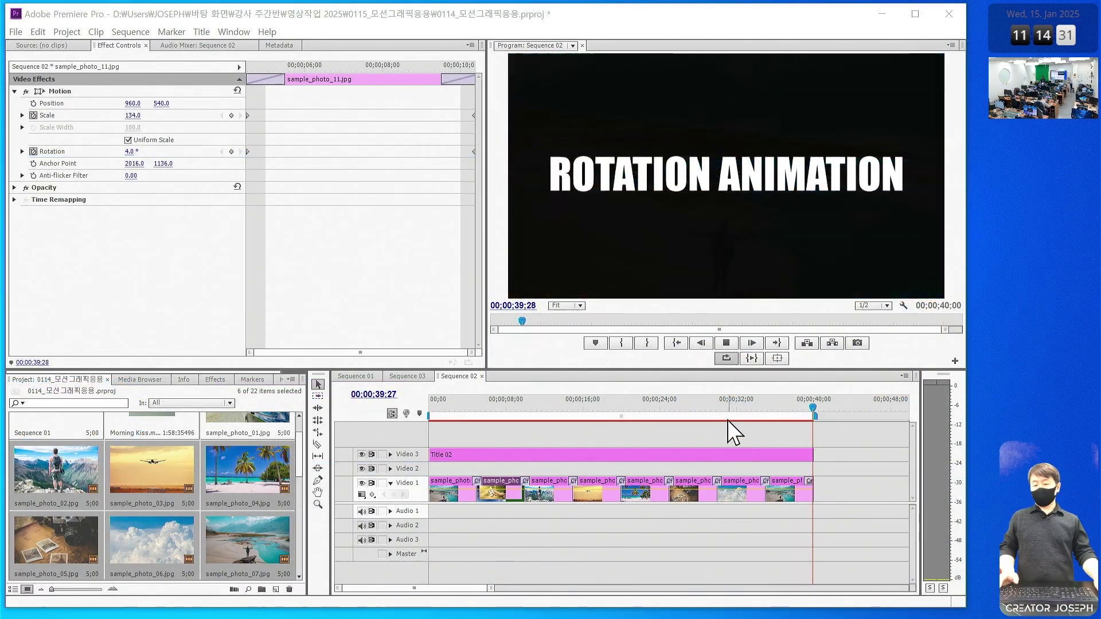
pyautogui.click(479, 421)
pyautogui.press('Home')
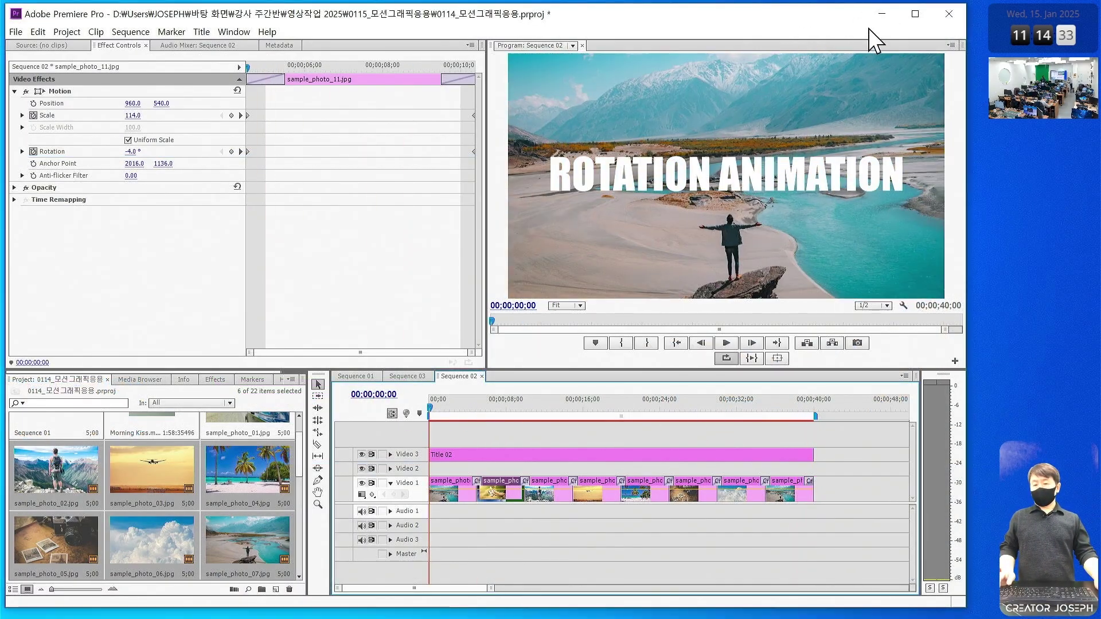
# Create Sequence 04 and place the 시계몸체 title at the start of Video 1, fitting the sequence to the timeline
pyautogui.click(357, 377)
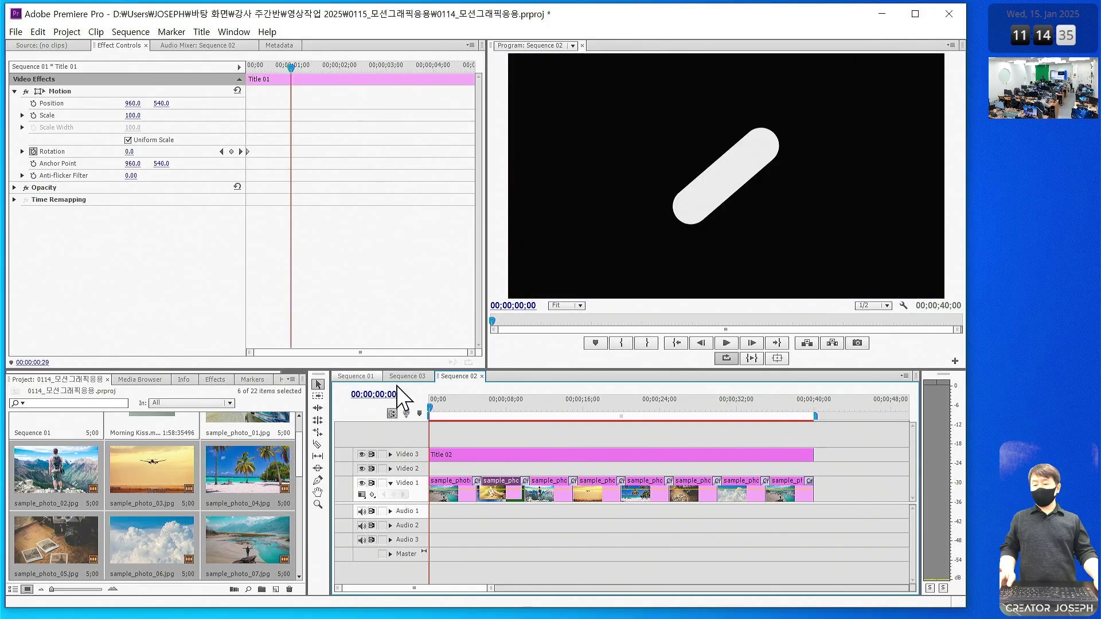
pyautogui.click(276, 589)
pyautogui.click(318, 451)
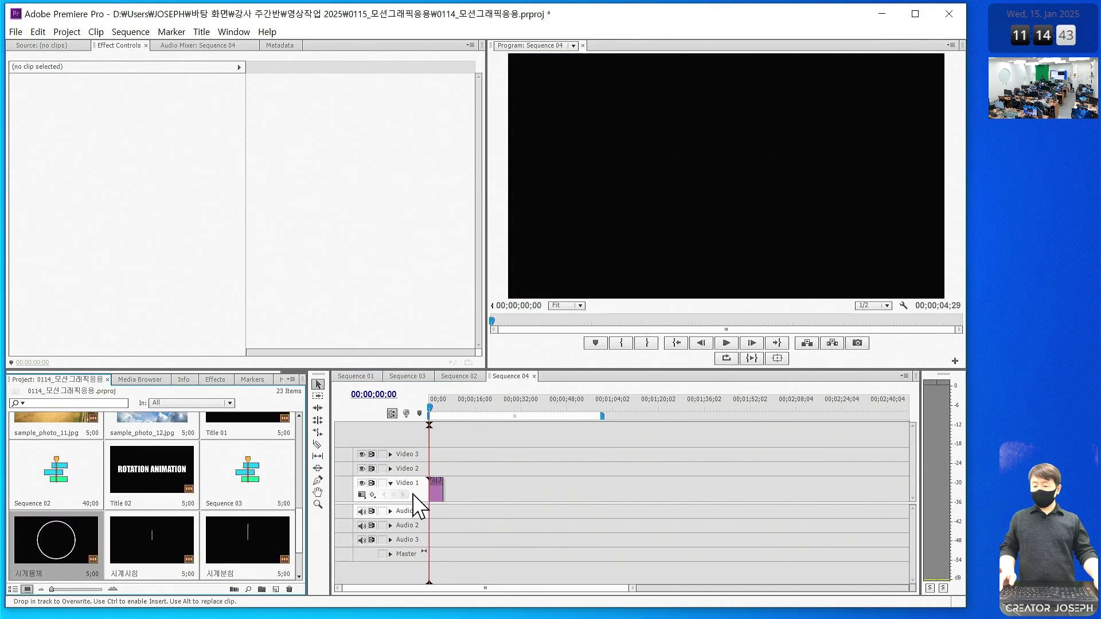
pyautogui.press('\\')
# Add Scale keyframes to the 시계몸체 clip at 0, 5 and 10 frames
pyautogui.click(532, 482)
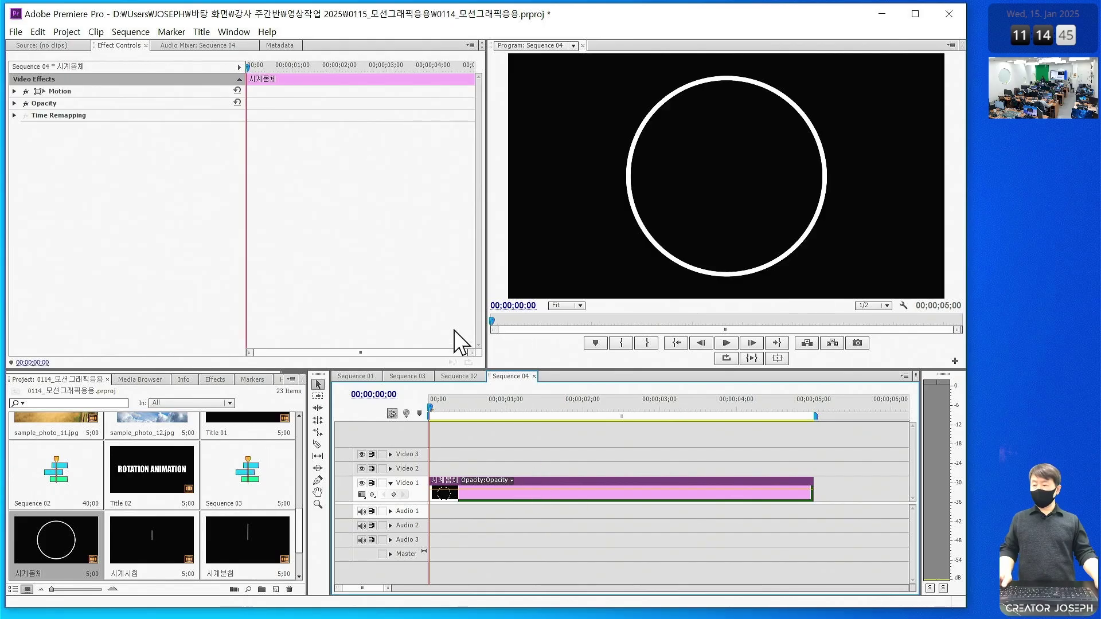
pyautogui.click(14, 92)
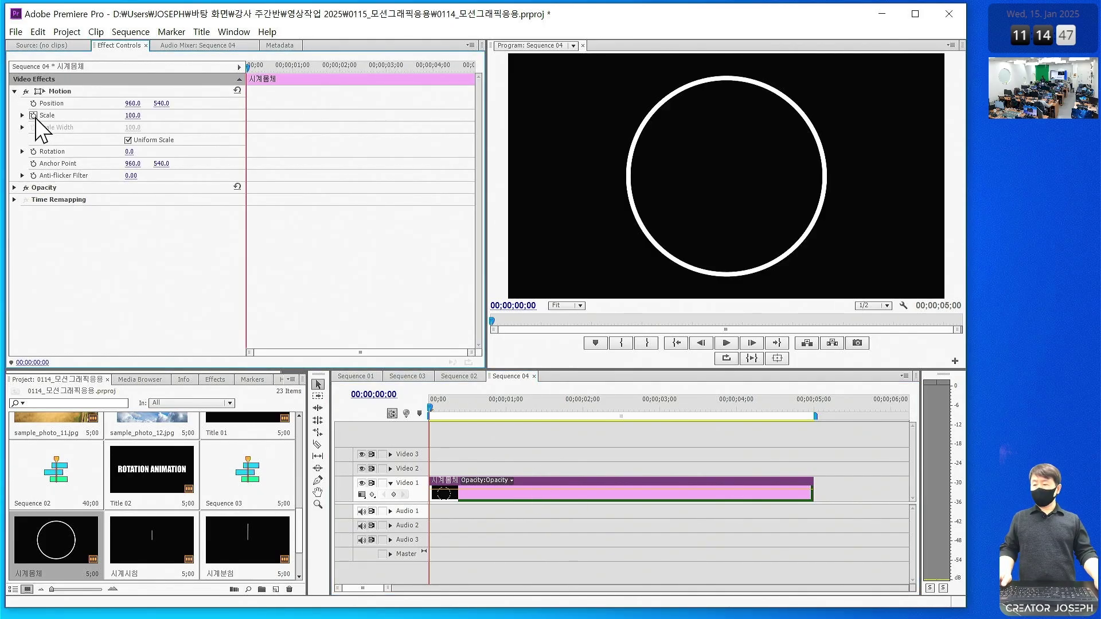
pyautogui.click(34, 116)
pyautogui.hotkey('shift', 'Right')
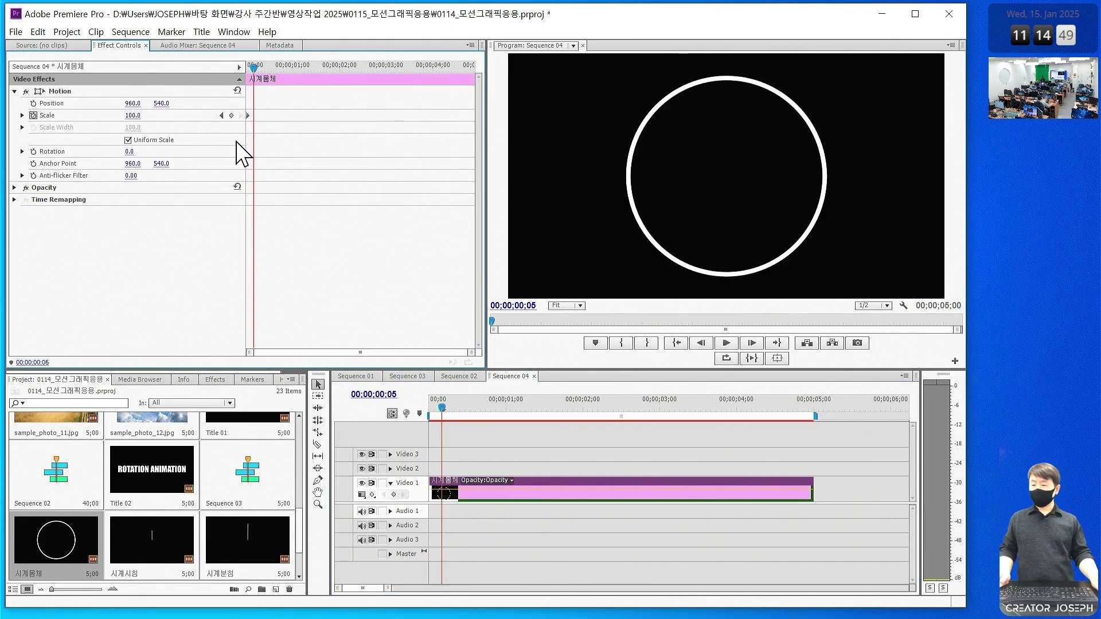
pyautogui.click(232, 116)
pyautogui.hotkey('shift', 'Right')
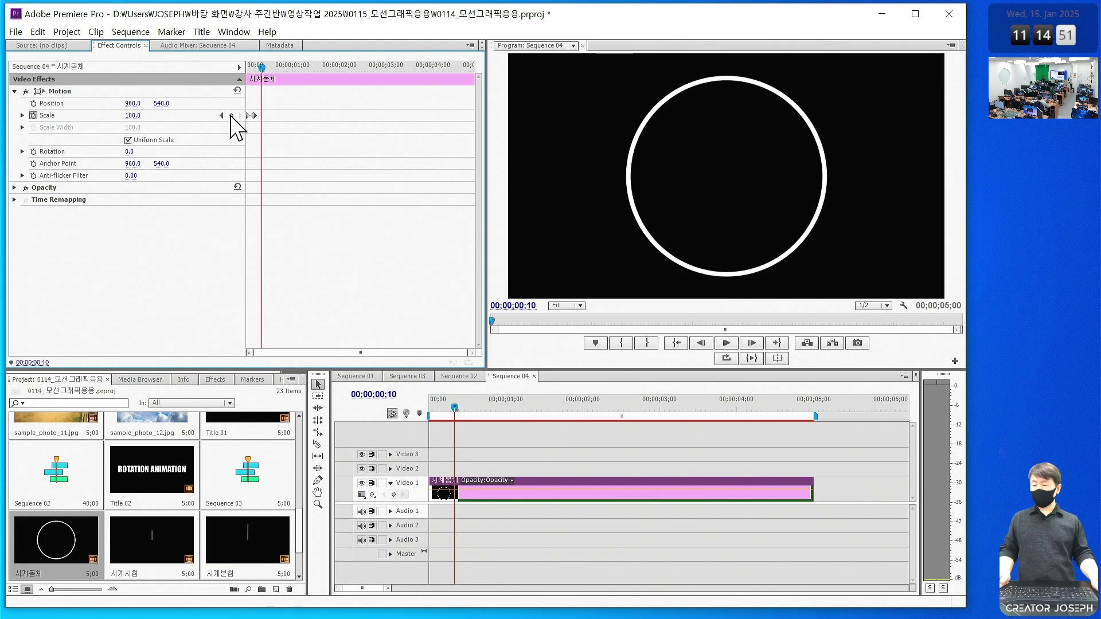
pyautogui.click(232, 116)
# Set the 시계몸체 clip's Scale to 0 at the first keyframe and 120 at the second
pyautogui.click(222, 115)
pyautogui.click(222, 115)
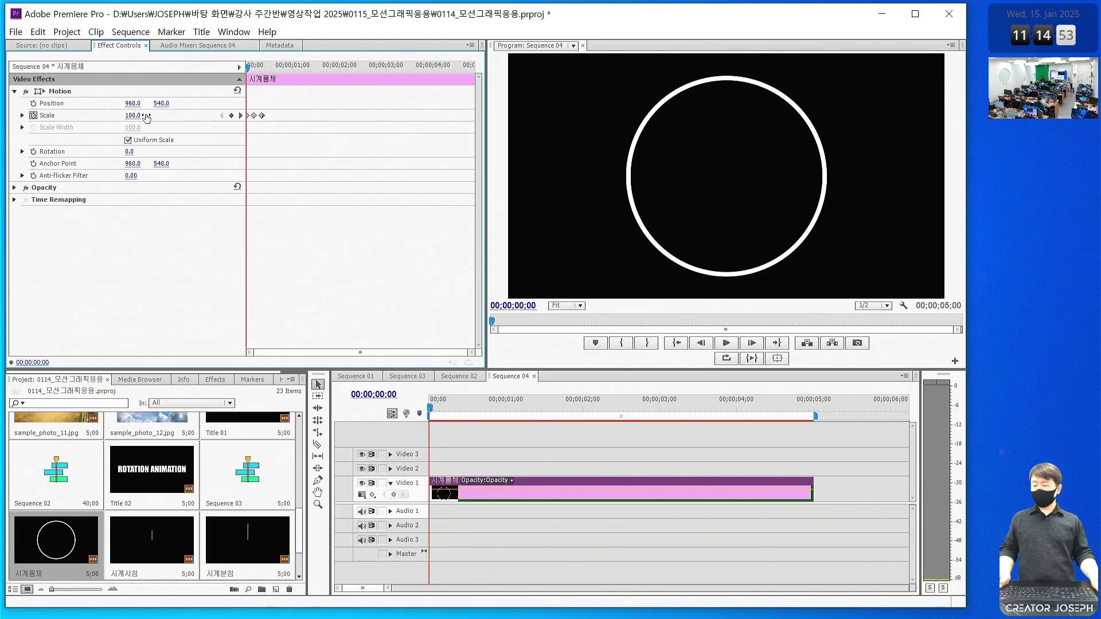
pyautogui.press('Return')
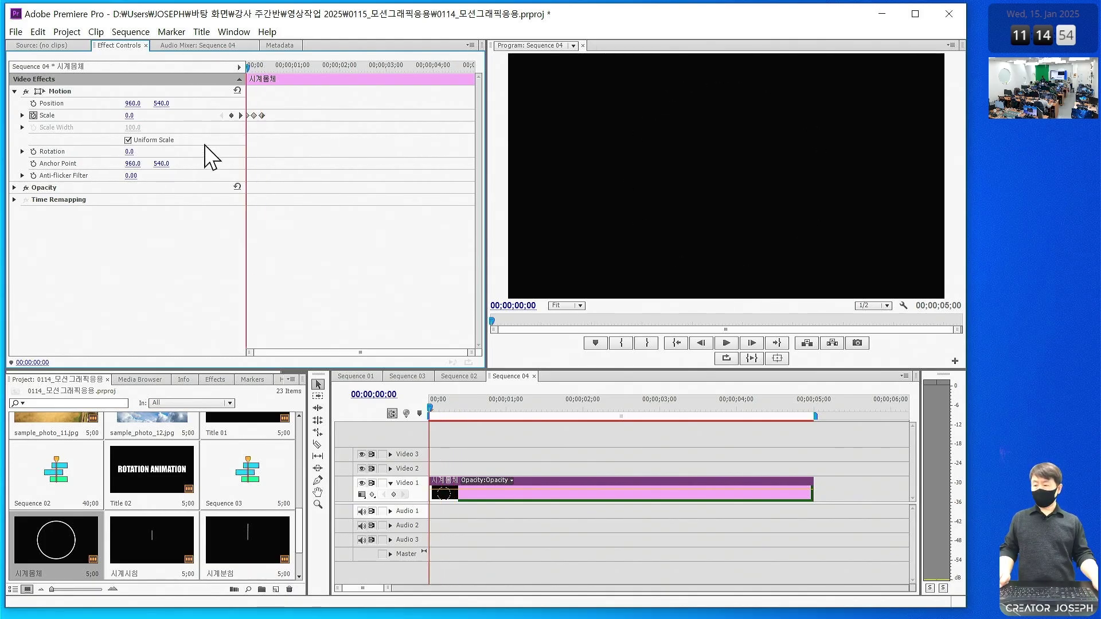
pyautogui.click(240, 115)
pyautogui.click(135, 115)
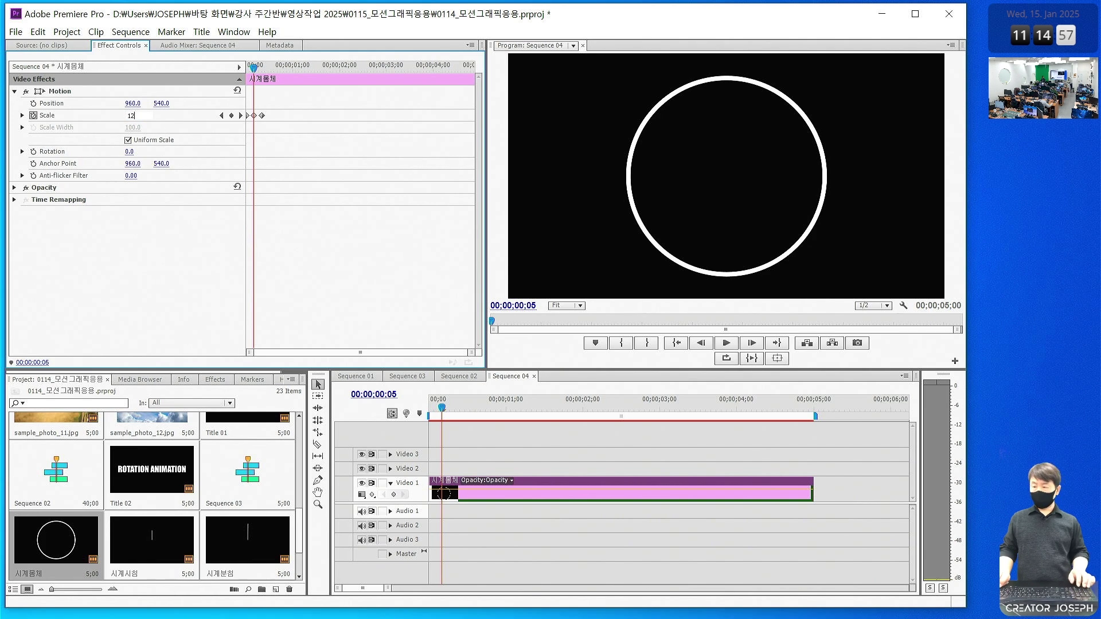
pyautogui.write('120')
pyautogui.press('Return')
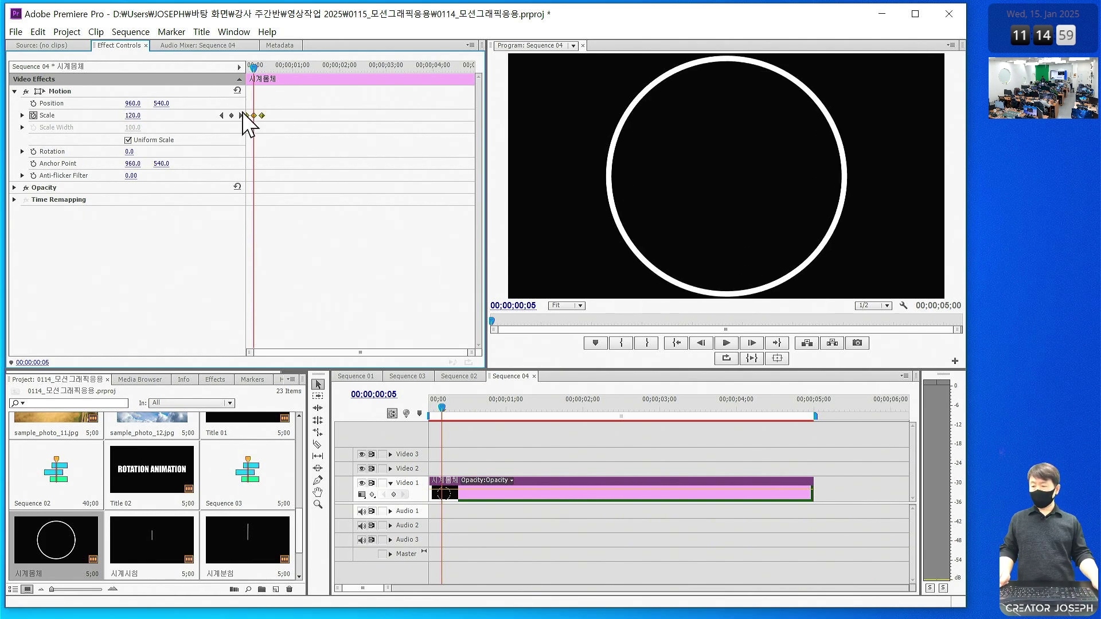
# Change the three Scale keyframes of the 시계몸체 clip to Bezier interpolation and play the result
pyautogui.rightClick(255, 115)
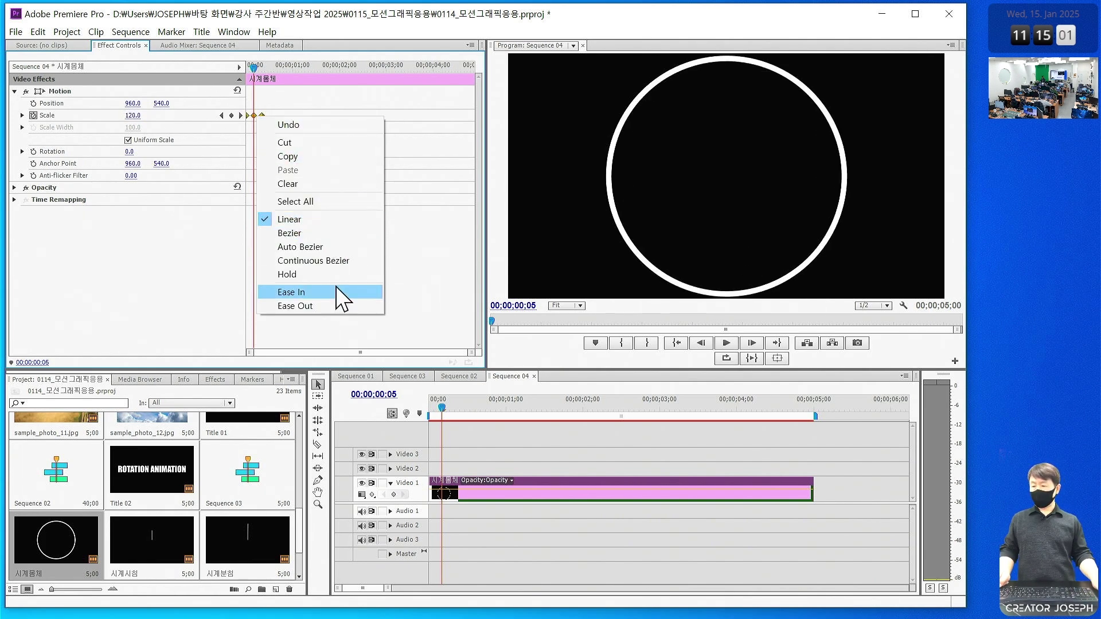
pyautogui.click(360, 234)
pyautogui.press('space')
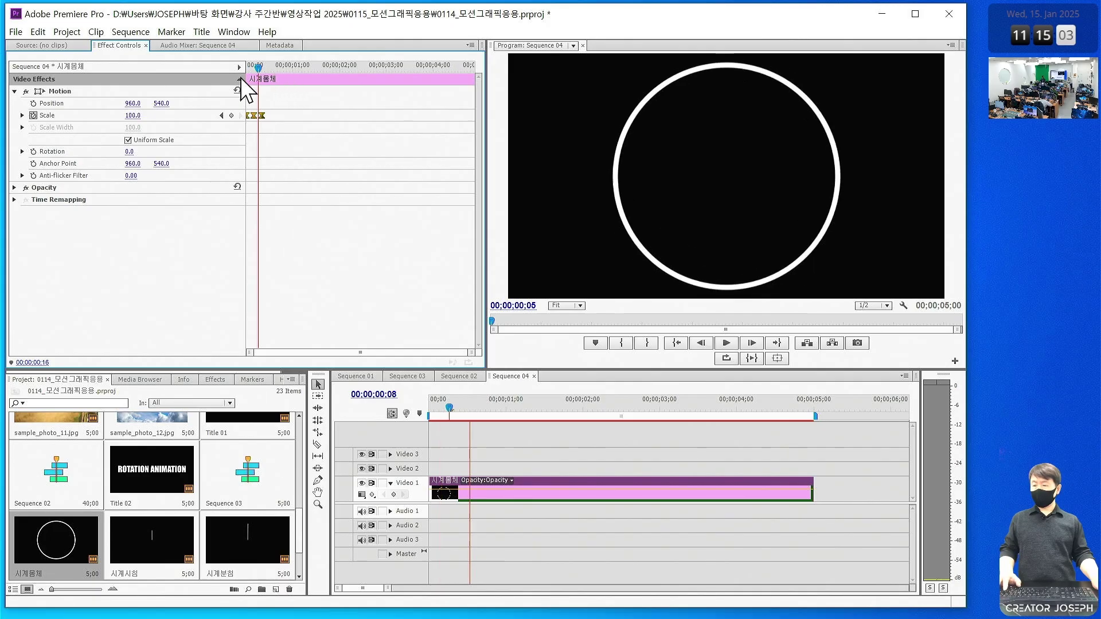
# Enlarge the Program monitor, replay the circle's pop-up animation from the start several times, and restore the panel layout
pyautogui.press('Home')
pyautogui.press('`')
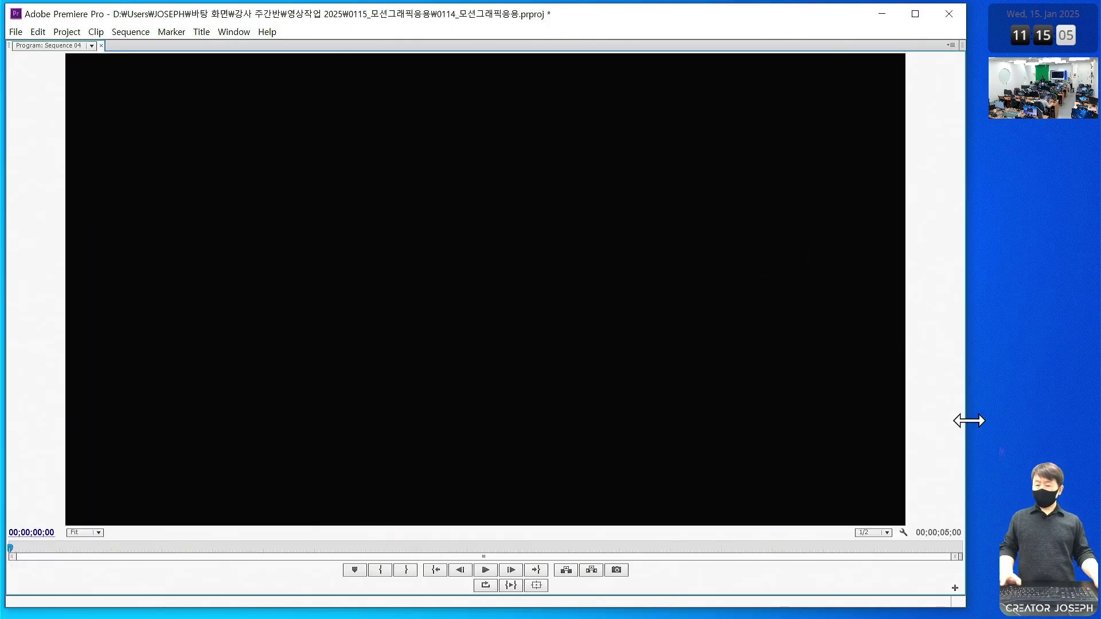
pyautogui.press('space')
pyautogui.press('Home')
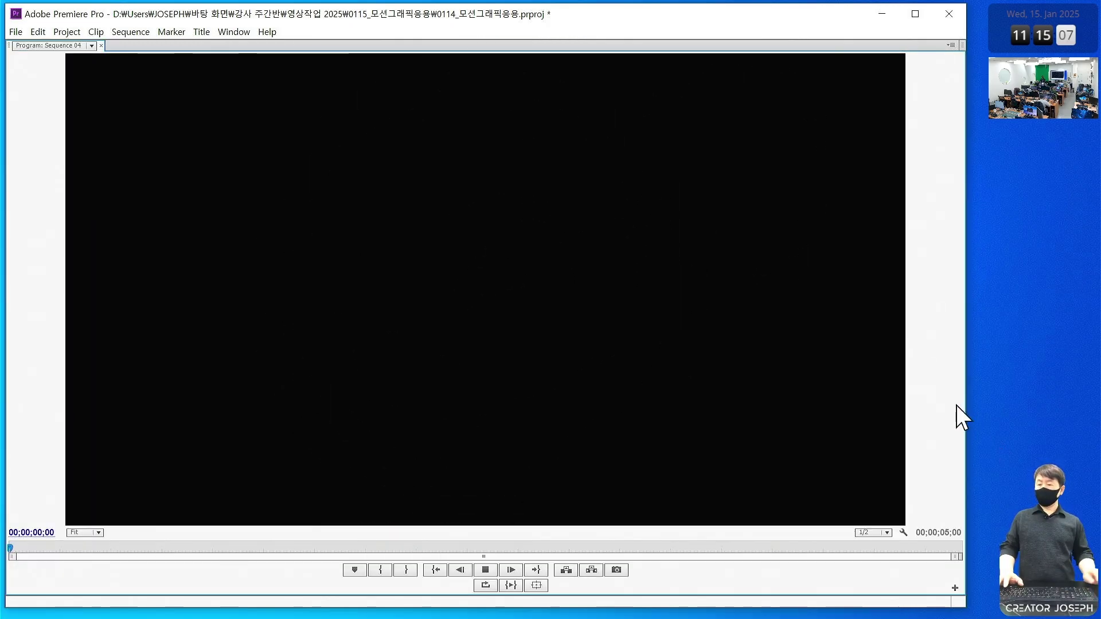
pyautogui.press('space')
pyautogui.press('space')
pyautogui.press('Home')
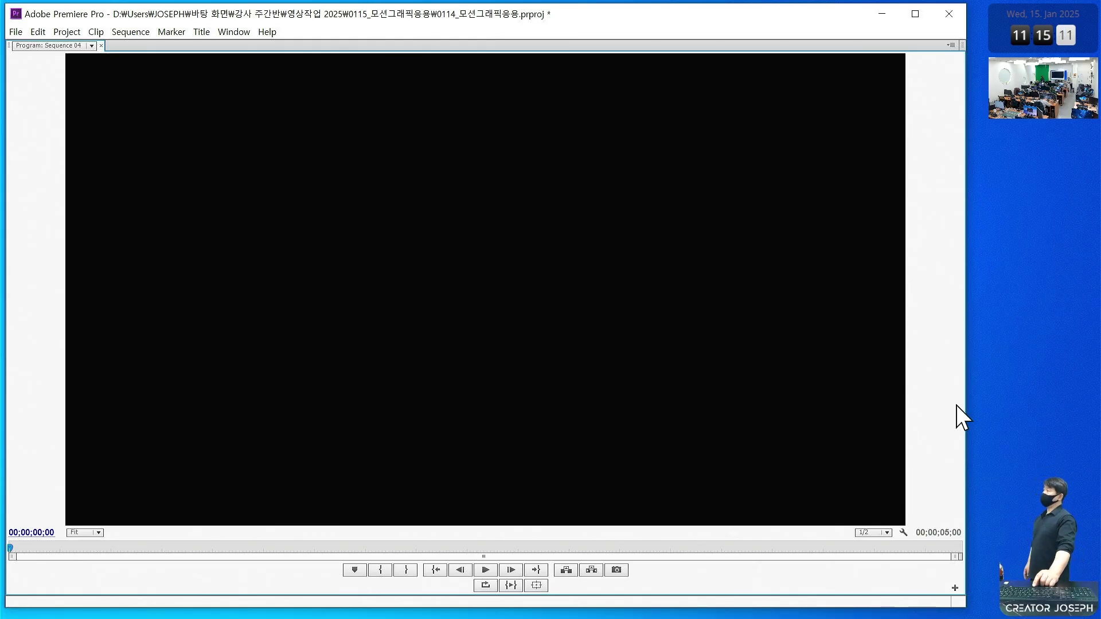
pyautogui.press('space')
pyautogui.press('space')
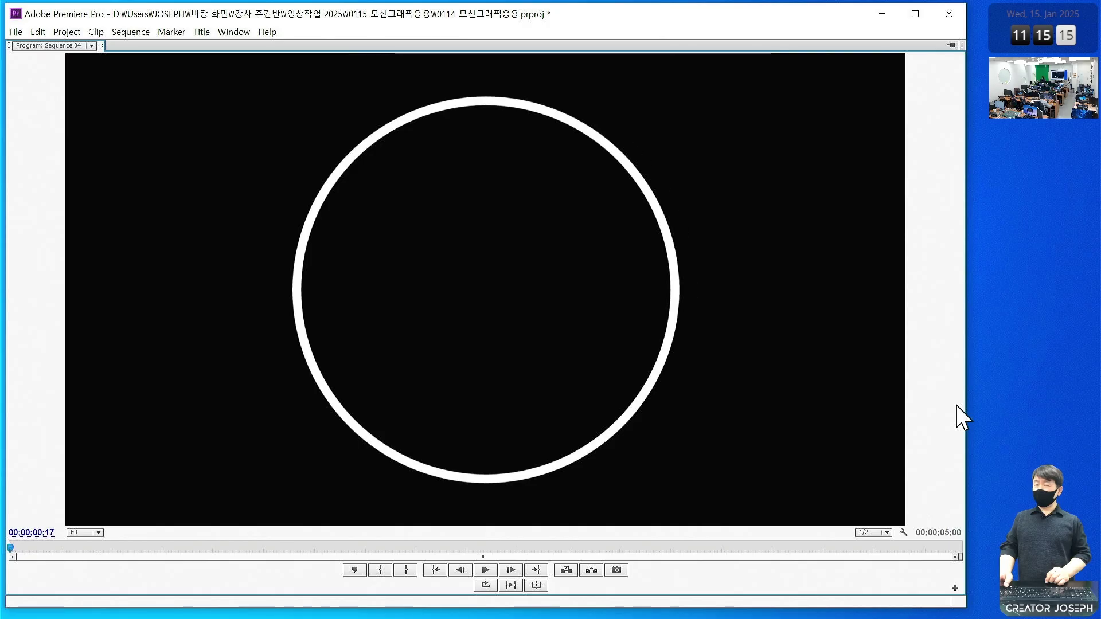
pyautogui.press('Home')
pyautogui.press('space')
pyautogui.press('space')
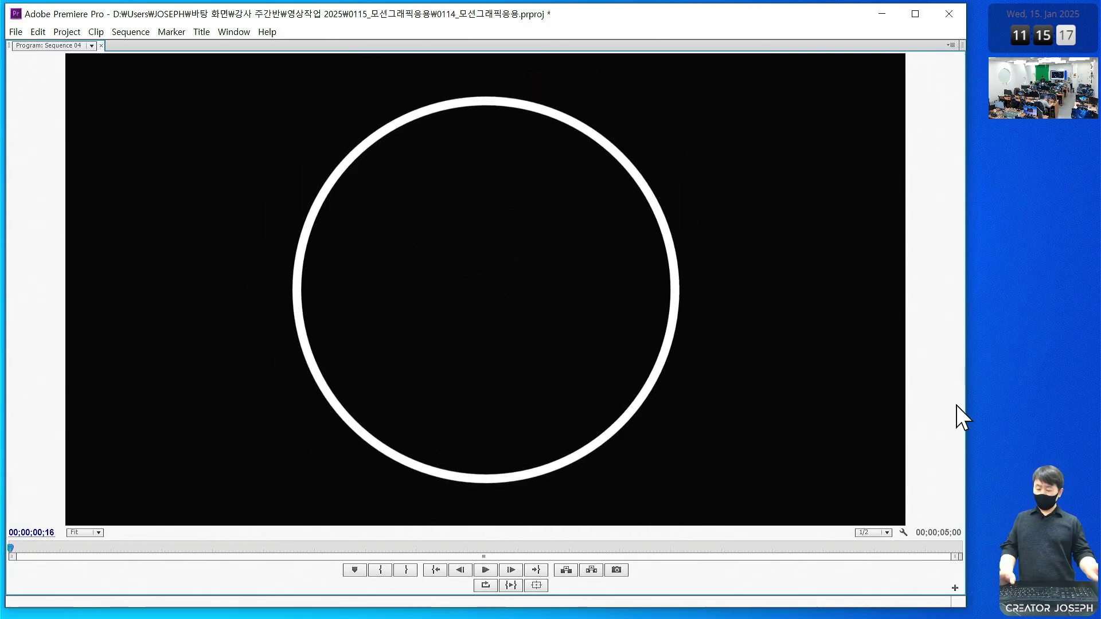
pyautogui.press('`')
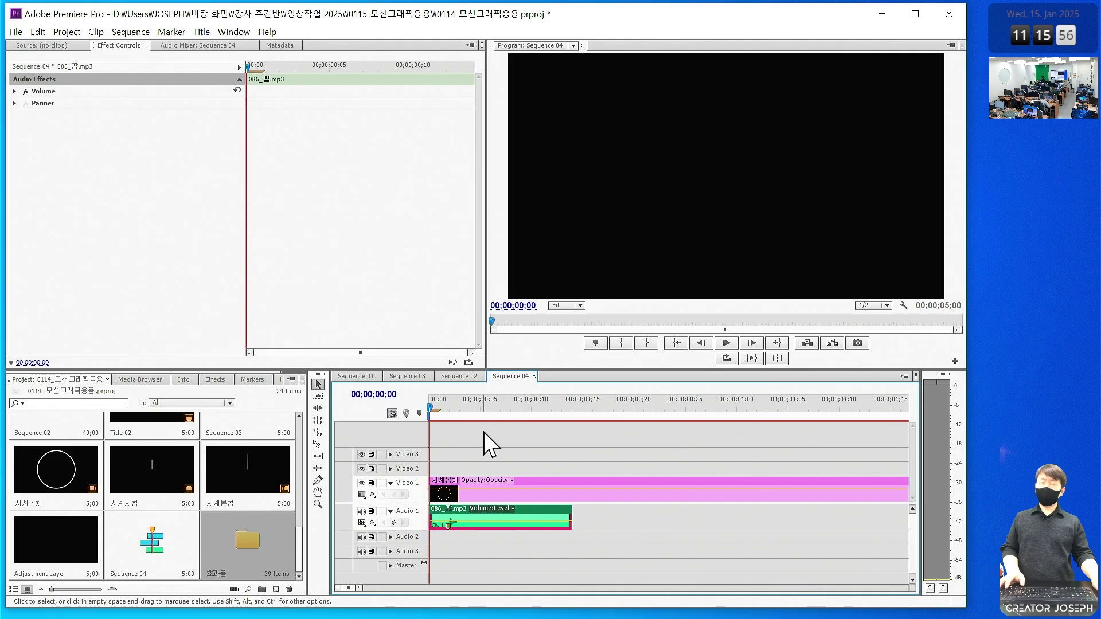
# Replay Sequence 04 from the start to check the pop-up animation together with the 086_팝.mp3 sound effect
pyautogui.press('space')
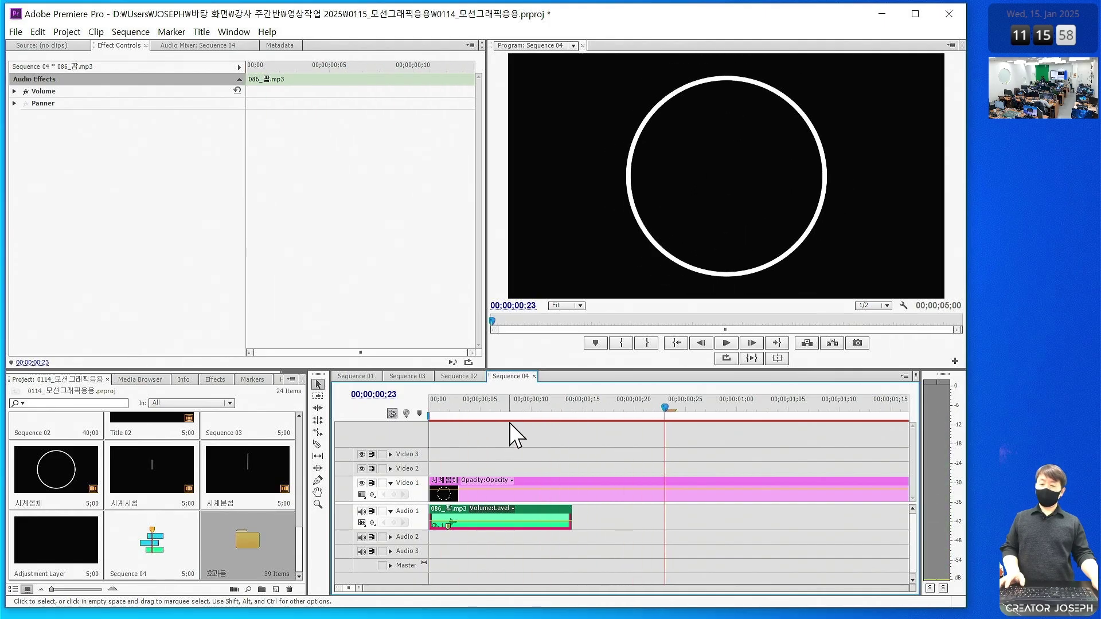
pyautogui.press('Home')
pyautogui.press('space')
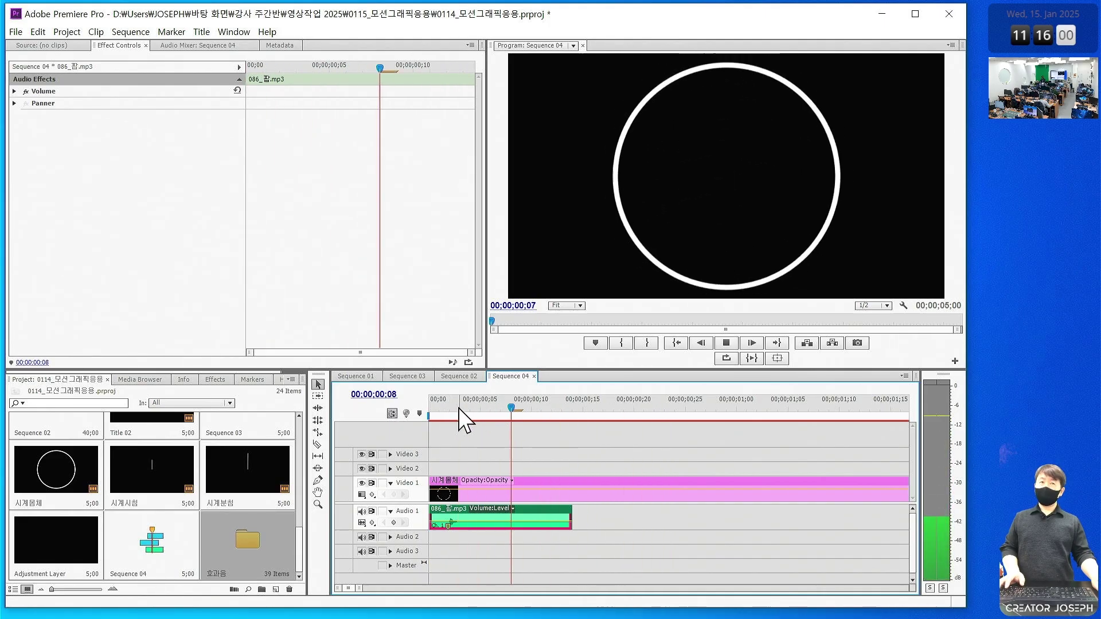
pyautogui.press('Home')
pyautogui.press('space')
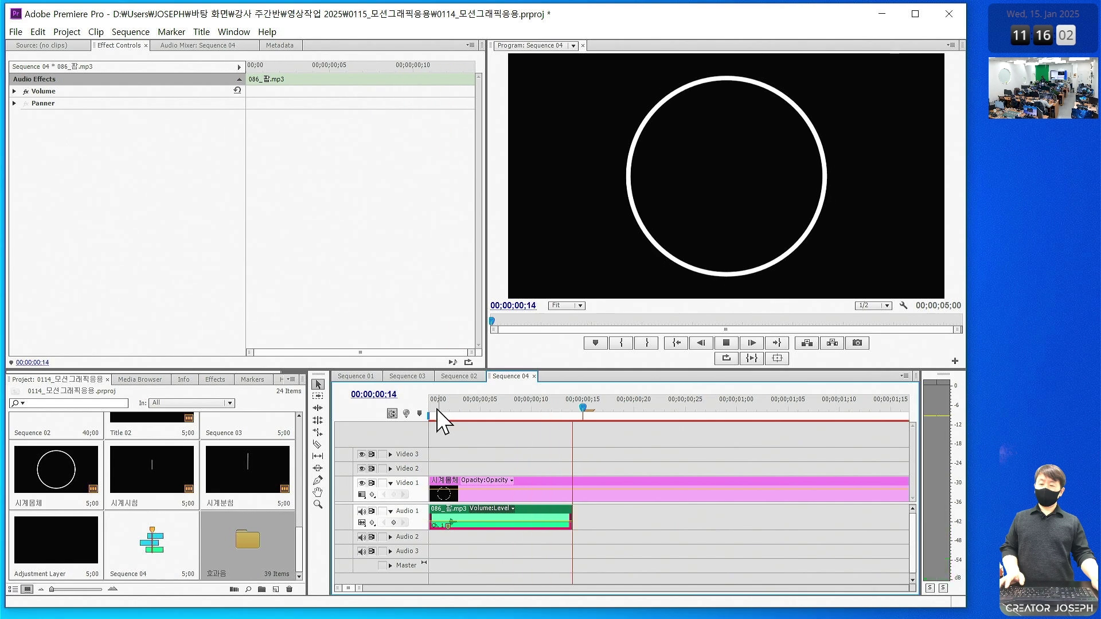
pyautogui.press('space')
# Replace the 086_팝.mp3 sound on Audio 1 with the 066_뽀옥 rubber-toy effect from the 효과음 bin, aligned to the start of Sequence 04
pyautogui.press('Delete')
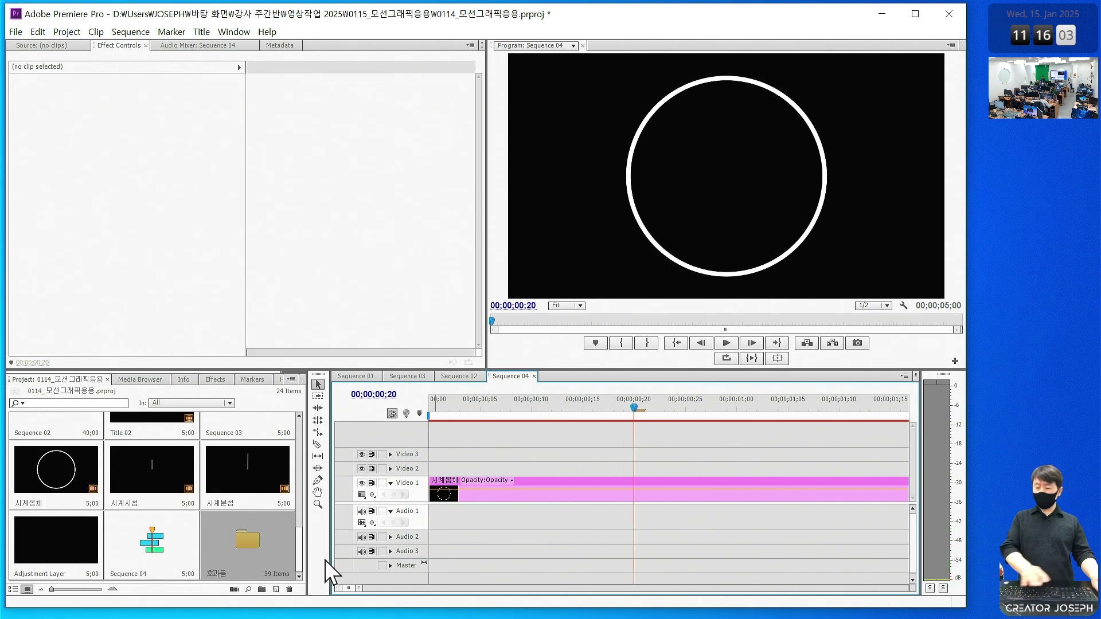
pyautogui.doubleClick(264, 548)
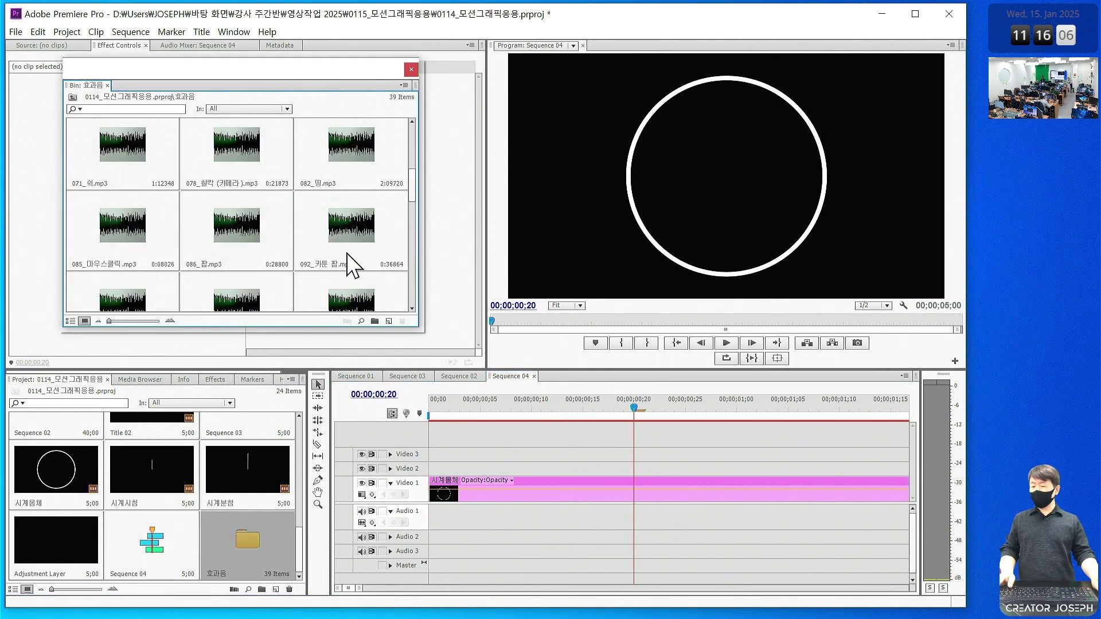
pyautogui.scroll(-3, 347, 265)
pyautogui.scroll(2, 346, 252)
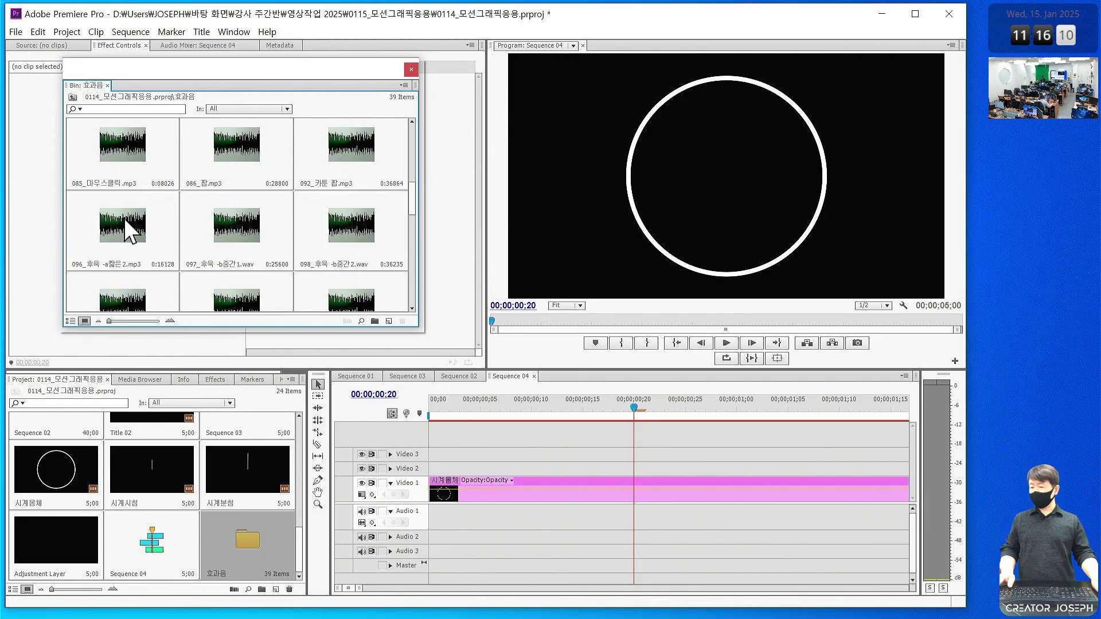
pyautogui.scroll(2, 125, 220)
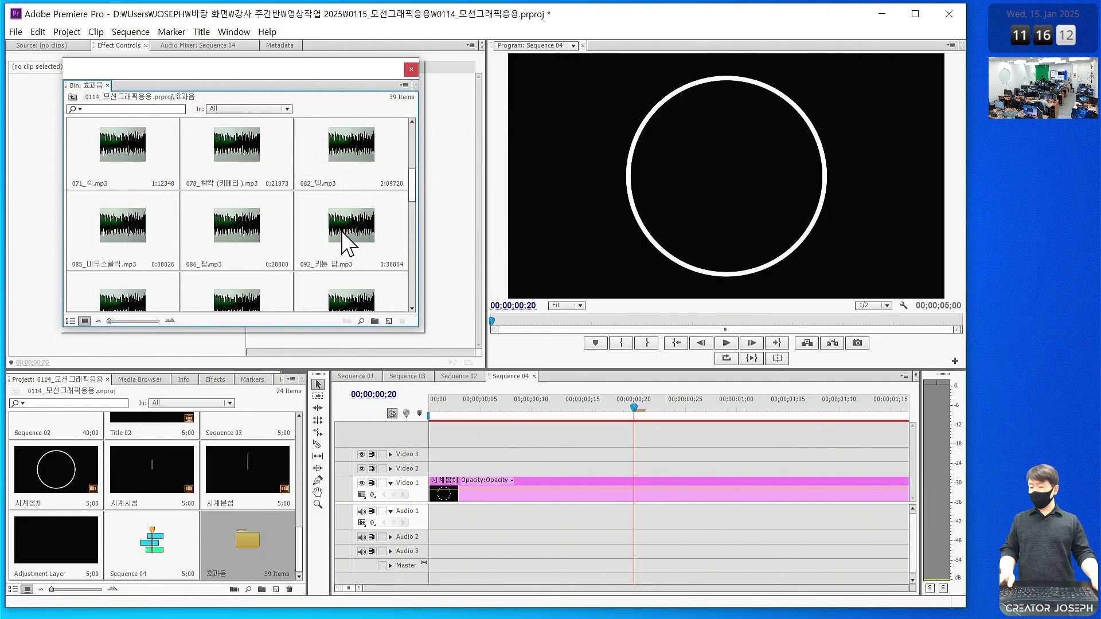
pyautogui.scroll(2, 344, 235)
pyautogui.moveTo(244, 151); pyautogui.dragTo(436, 513)
pyautogui.click(450, 514)
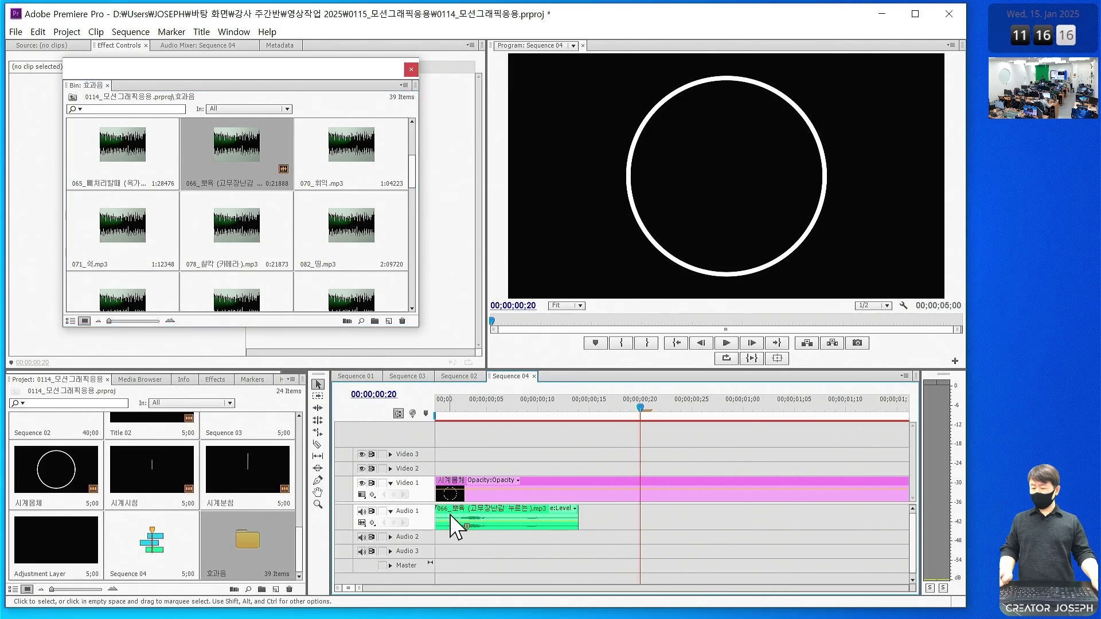
pyautogui.press('Delete')
pyautogui.moveTo(232, 150); pyautogui.dragTo(450, 514)
# Replay Sequence 04 from the start several times to check the circle's pop-up animation against the 066_뽀옥 sound
pyautogui.press('Home')
pyautogui.press('space')
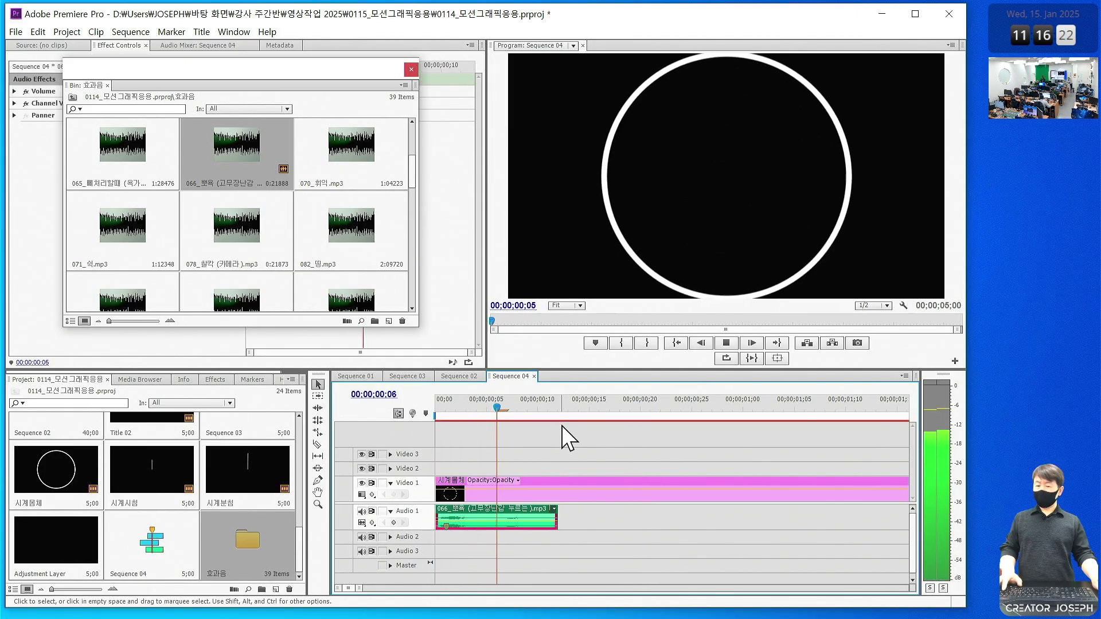
pyautogui.press('space')
pyautogui.press('Home')
pyautogui.press('space')
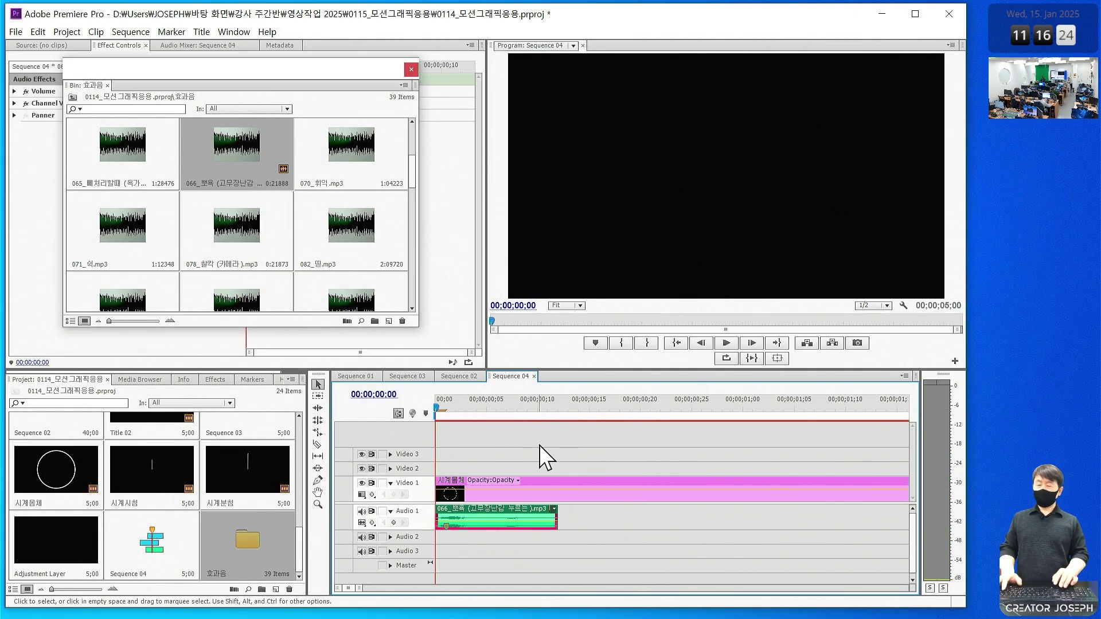
pyautogui.press('space')
pyautogui.press('Home')
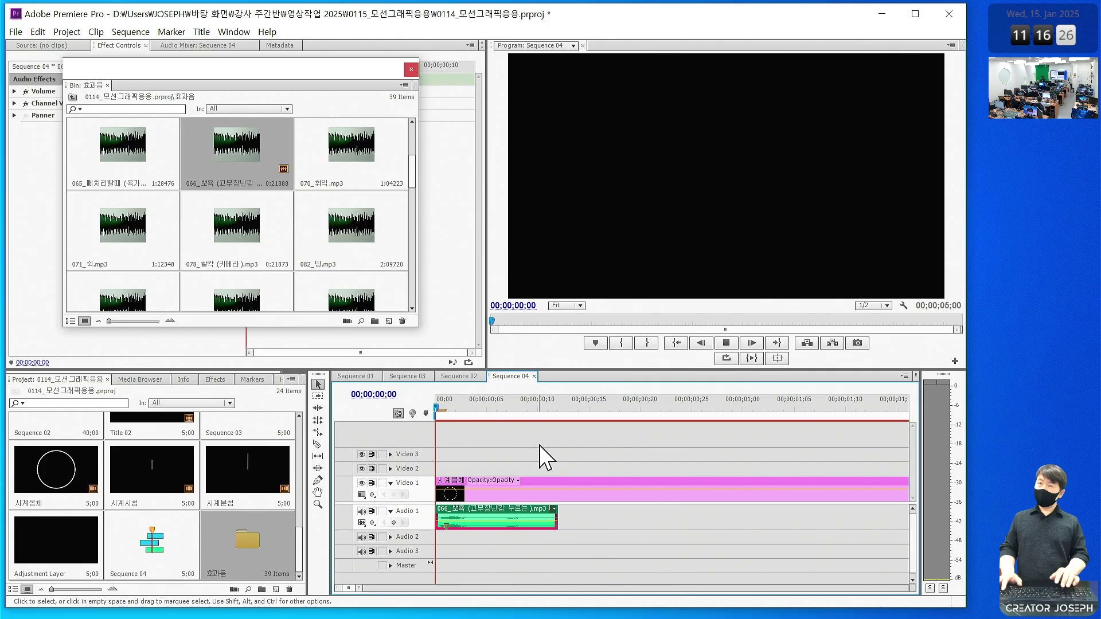
pyautogui.press('space')
pyautogui.press('space')
pyautogui.press('Home')
pyautogui.press('space')
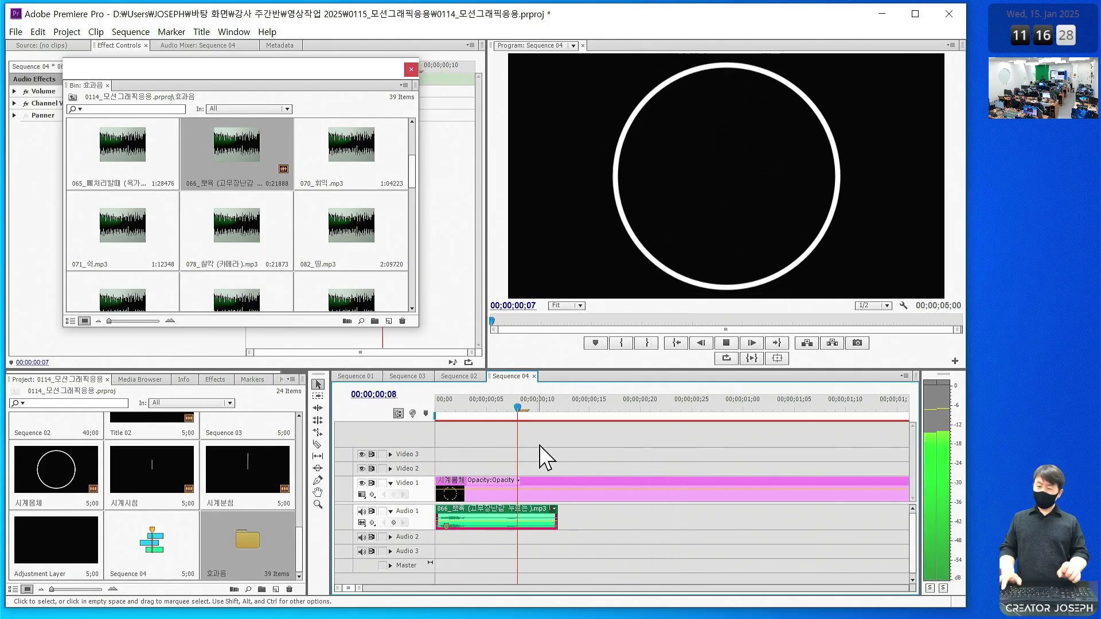
pyautogui.press('space')
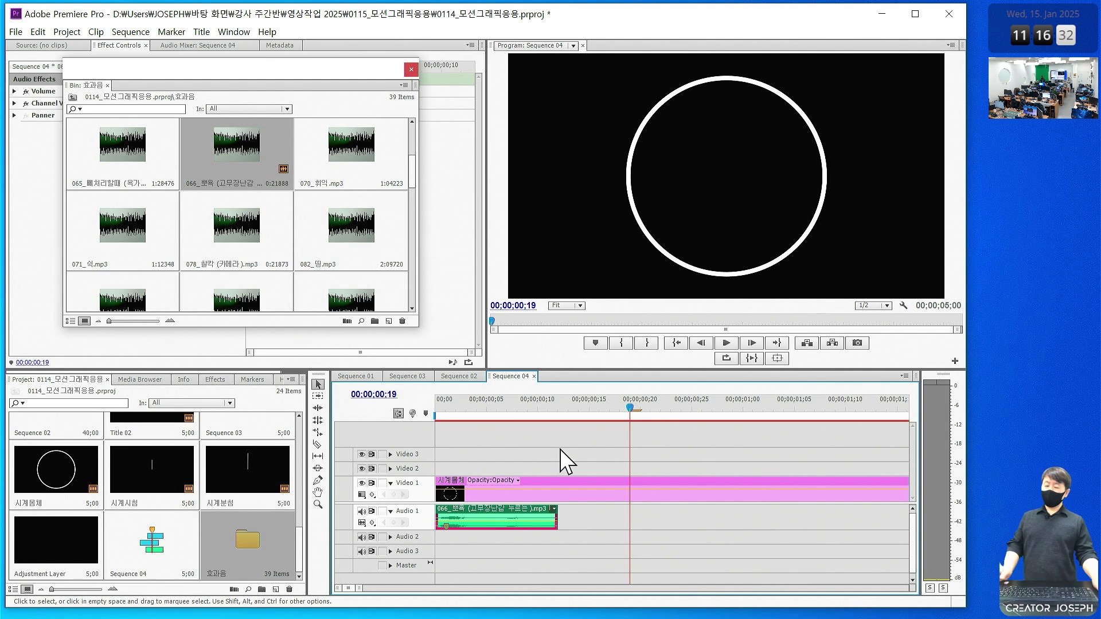
# Delete all clips from Sequence 04 and place a fresh 시계몸체 title at the start of Video 1
pyautogui.moveTo(560, 453); pyautogui.dragTo(542, 568)
pyautogui.press('Delete')
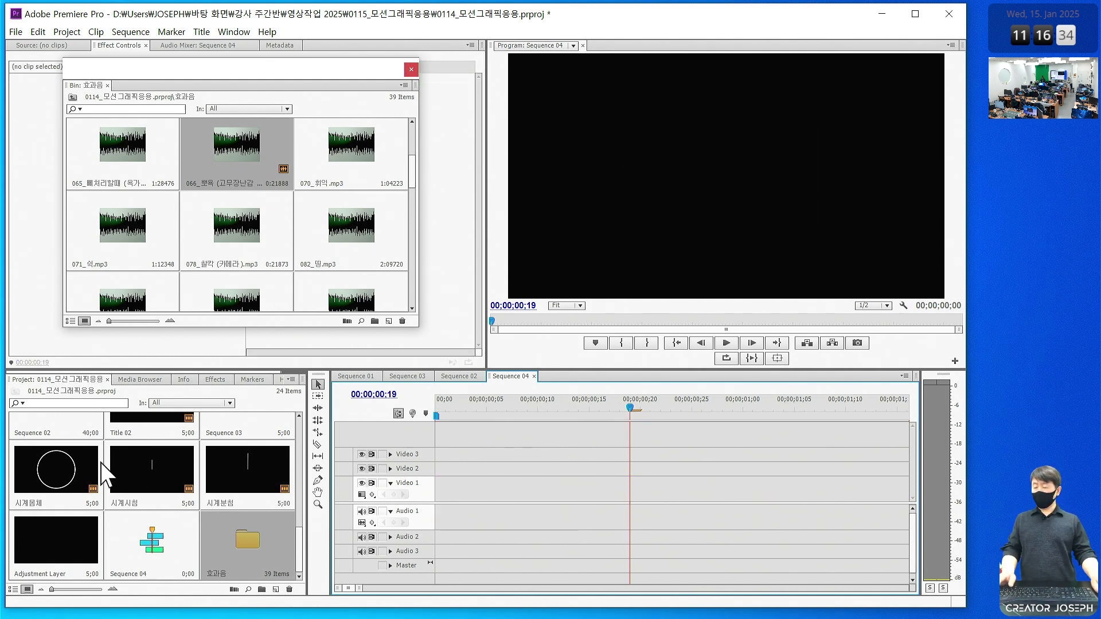
pyautogui.moveTo(106, 467); pyautogui.dragTo(439, 499)
# Animate the 시계몸체 clip's Scale with keyframes, 0 at the clip start and 100 at 00;00;00;29
pyautogui.press('Home')
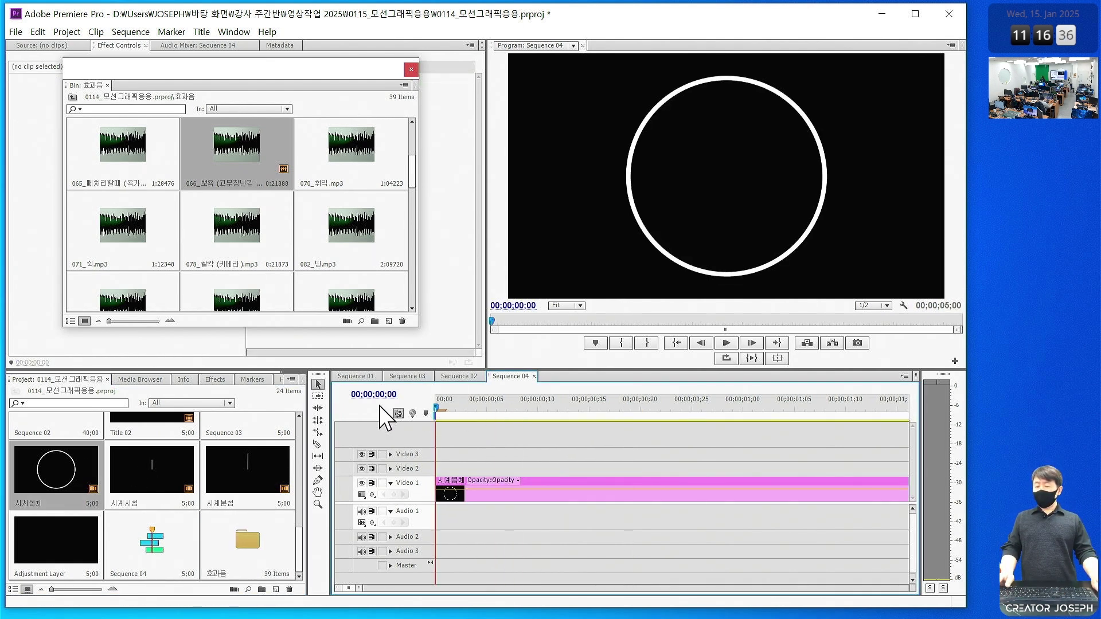
pyautogui.click(537, 493)
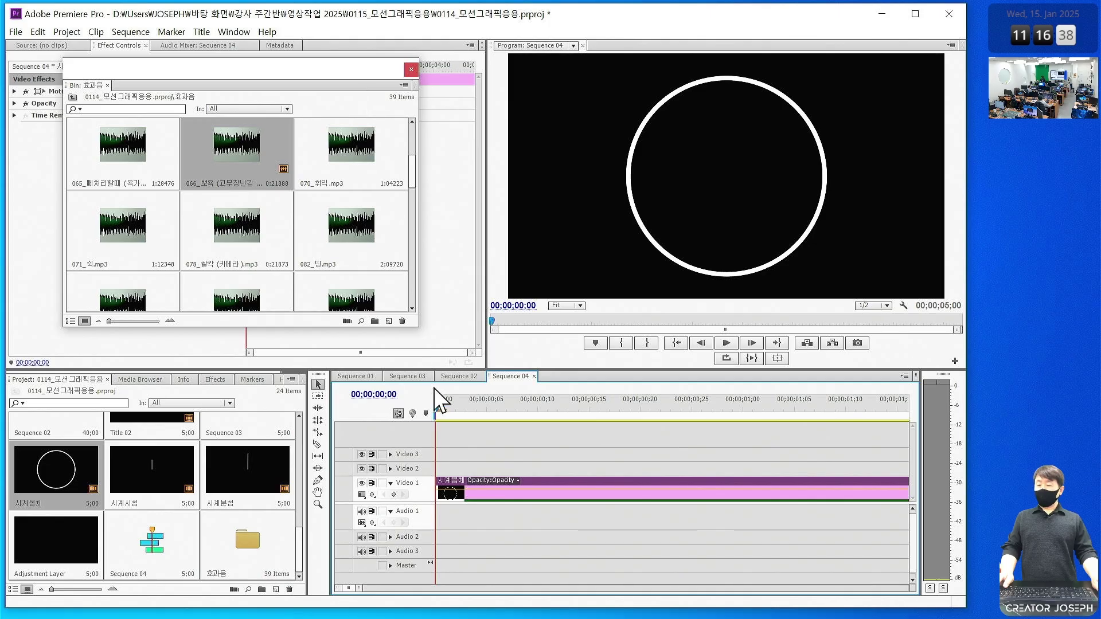
pyautogui.click(411, 69)
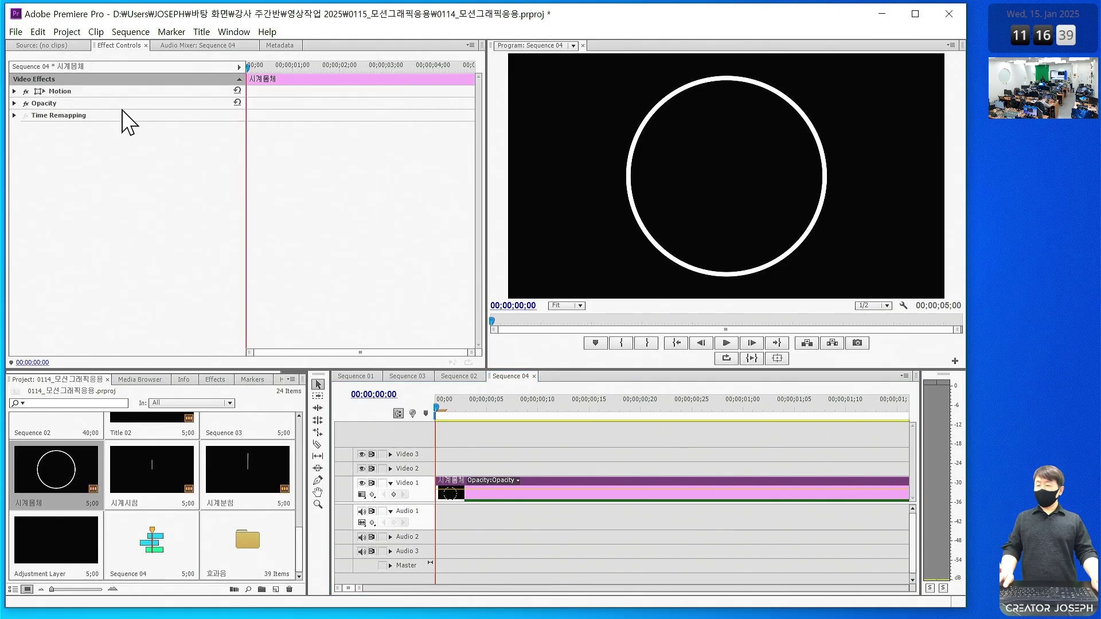
pyautogui.click(14, 92)
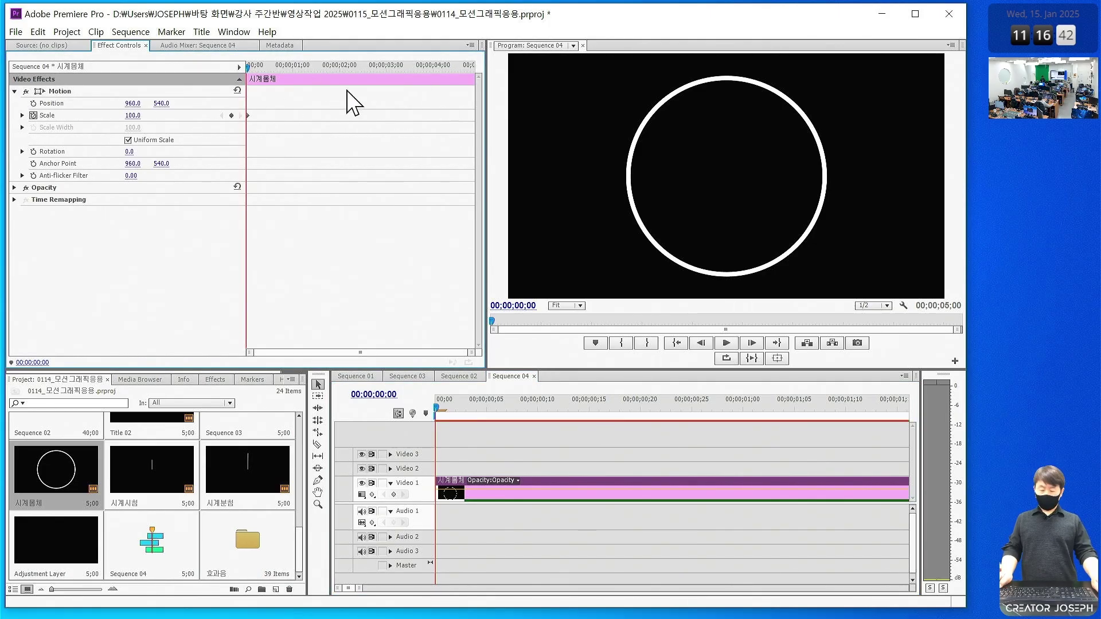
pyautogui.click(291, 66)
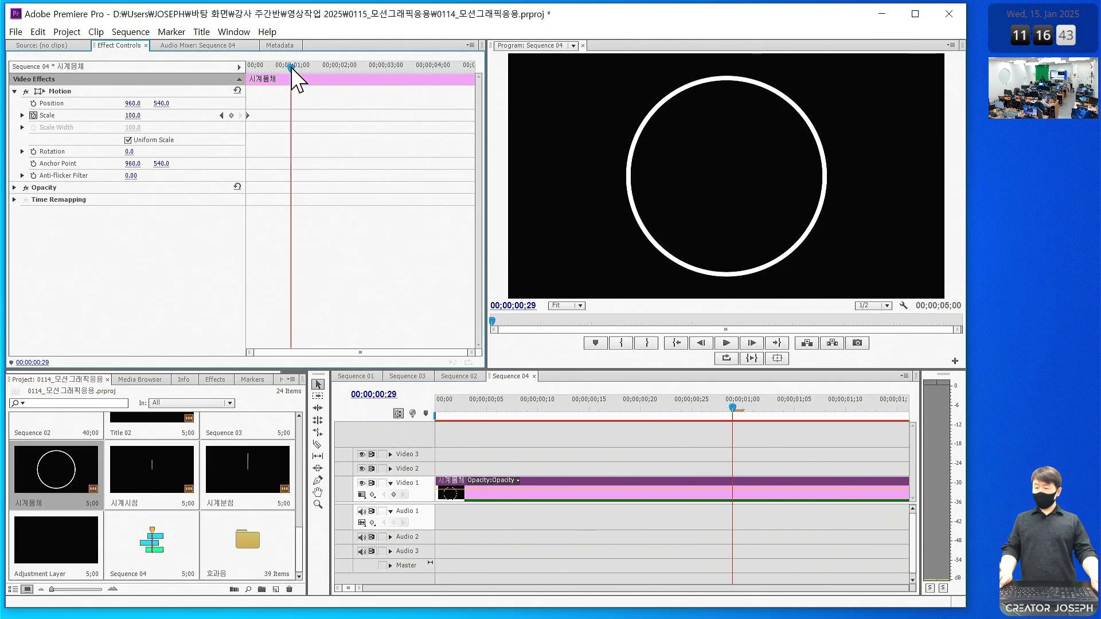
pyautogui.click(222, 116)
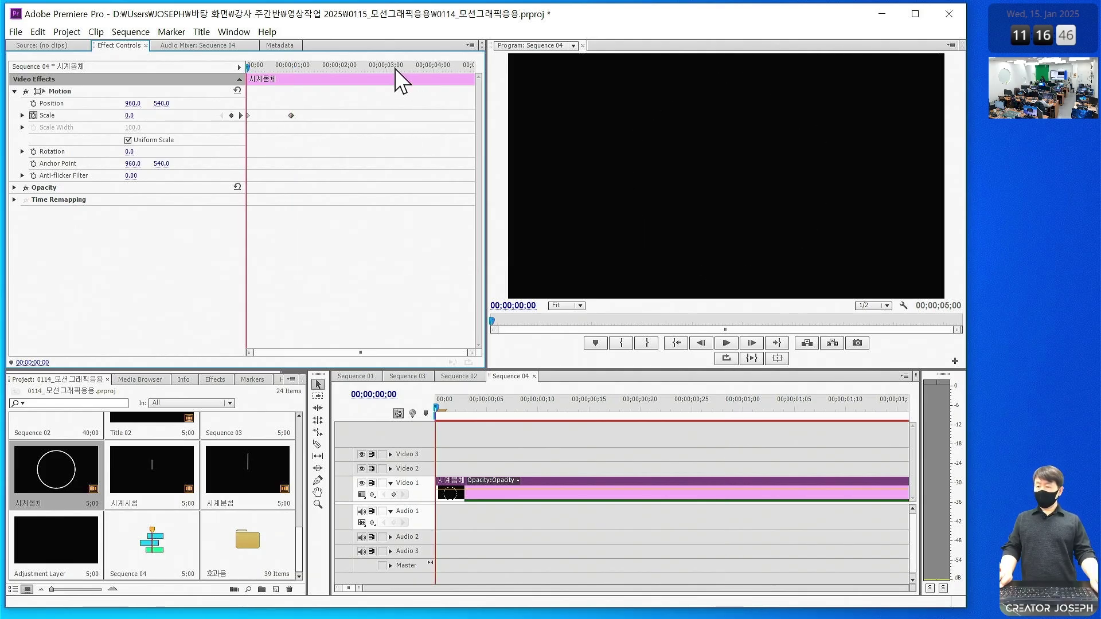
# Smooth the interpolation of the 시계몸체 clip's second Scale keyframe and play the growth animation
pyautogui.rightClick(291, 116)
pyautogui.click(355, 289)
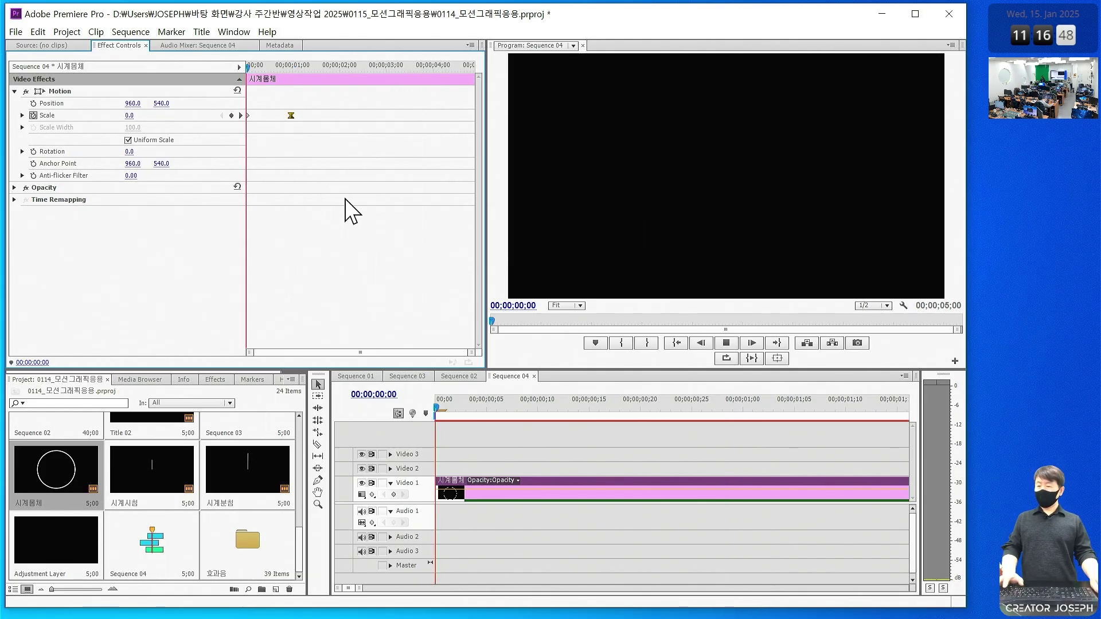
pyautogui.press('space')
pyautogui.press('Home')
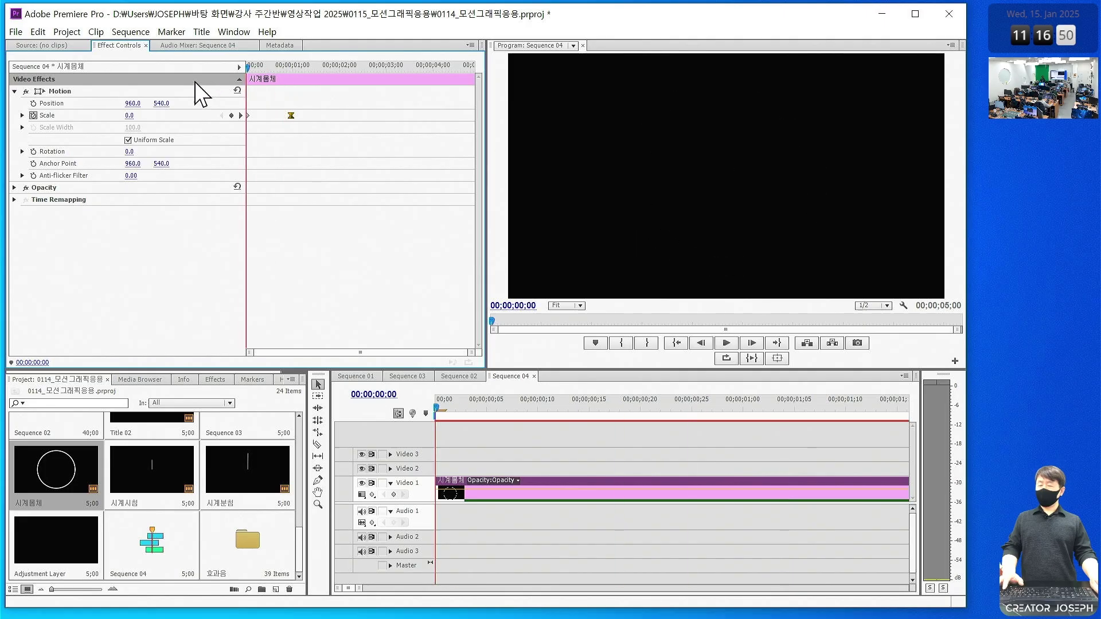
# Browse the 효과음 bin for a whoosh sound, checking 070_휘익.mp3 and the numbered 후욱 effects from 096 to 098
pyautogui.doubleClick(252, 542)
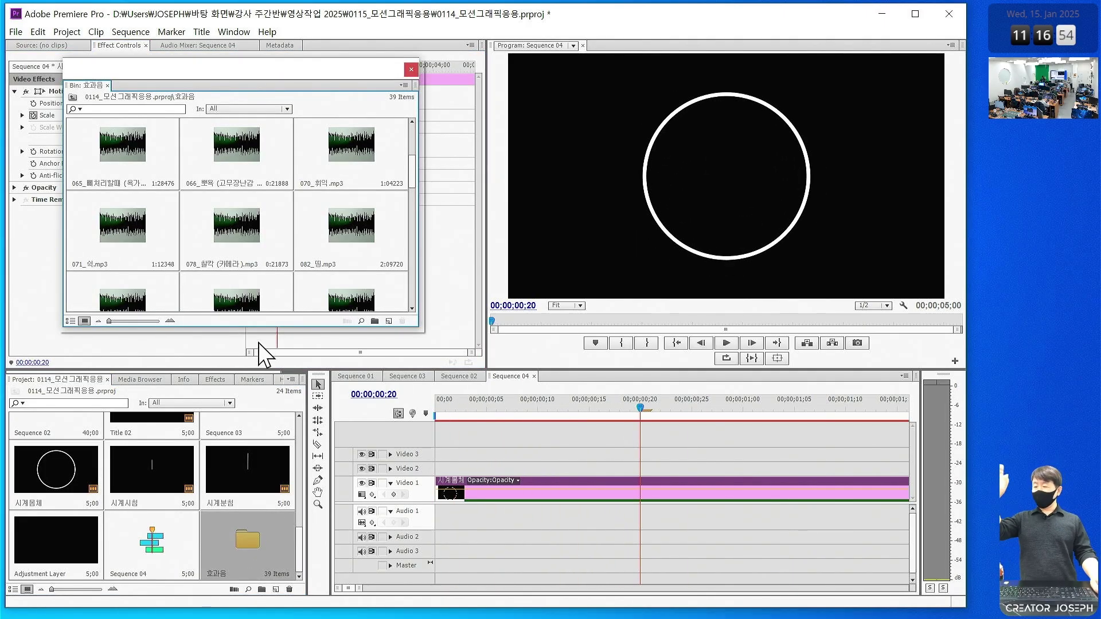
pyautogui.click(347, 137)
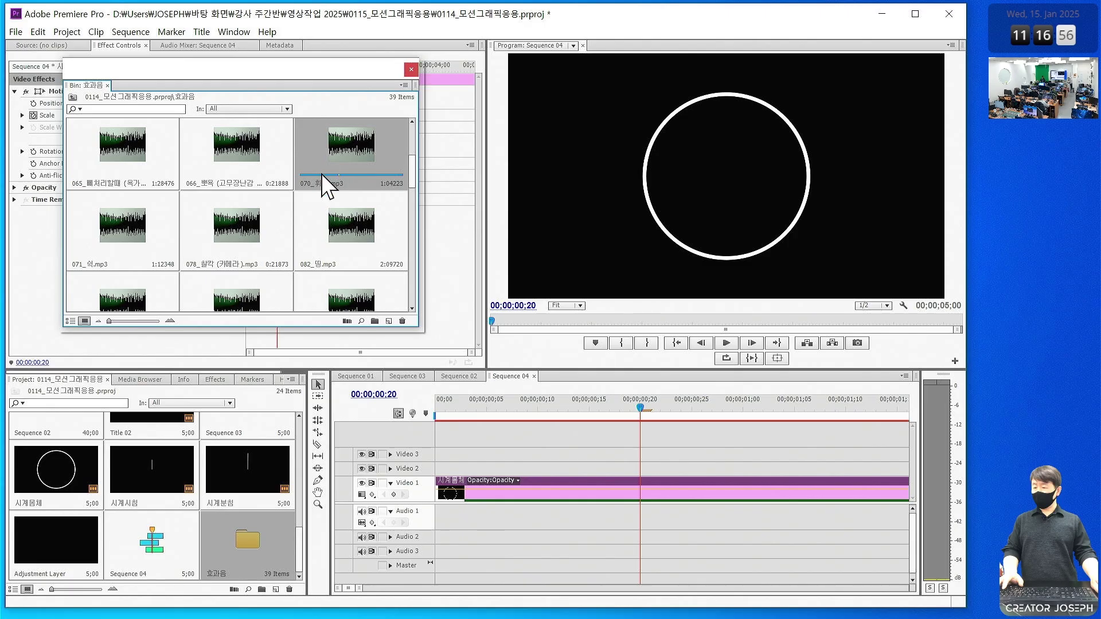
pyautogui.click(134, 236)
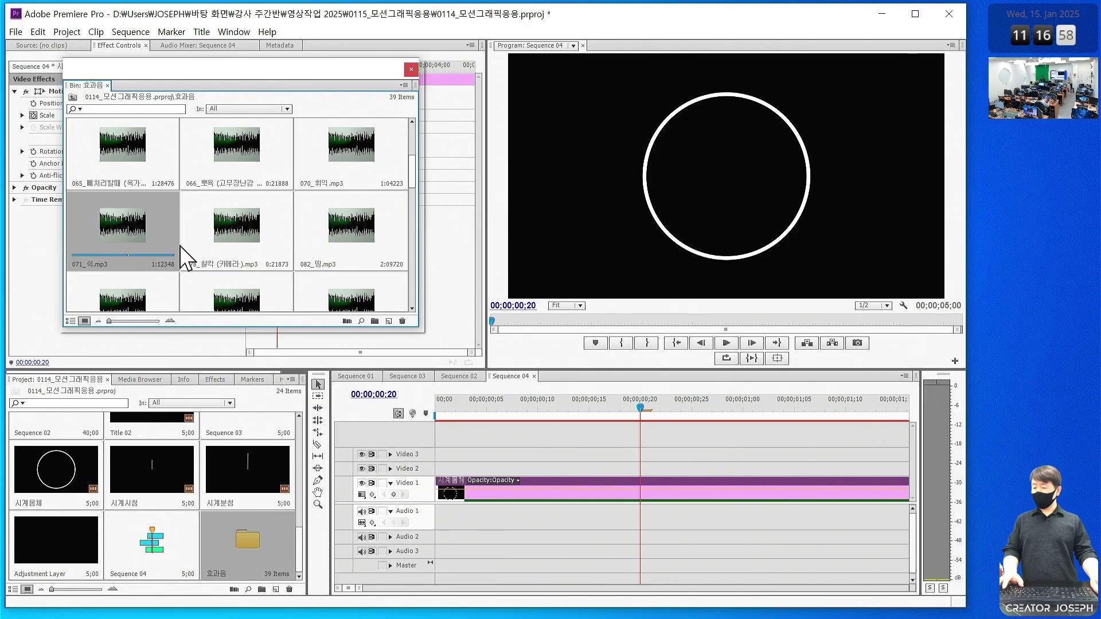
pyautogui.scroll(-2, 180, 245)
pyautogui.click(129, 225)
pyautogui.click(244, 235)
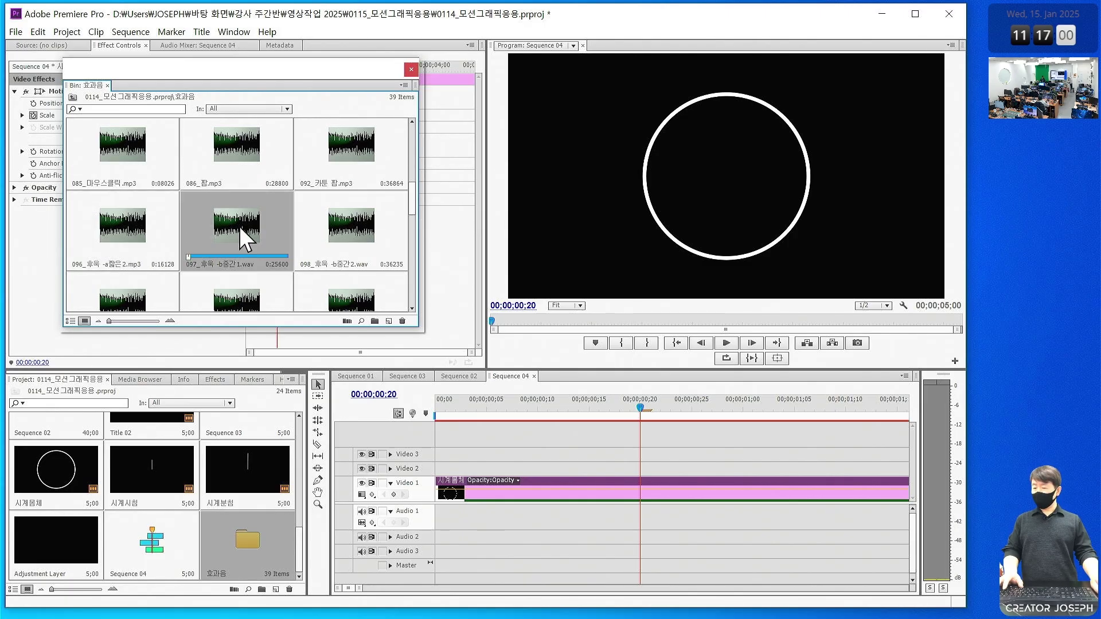
pyautogui.click(348, 241)
# Place 097_후욱 -b중간1.wav at the start of Audio 1 and play it with the scale animation
pyautogui.moveTo(283, 229); pyautogui.dragTo(433, 510)
pyautogui.click(437, 412)
pyautogui.click(530, 505)
pyautogui.press('space')
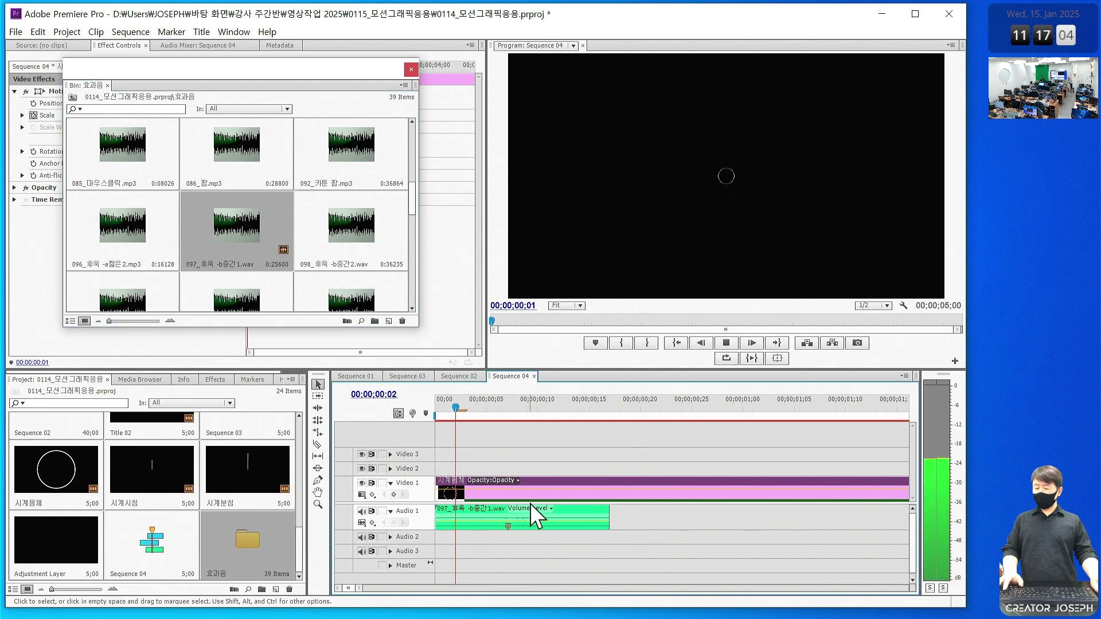
pyautogui.press('space')
# Trim the head of the 097_후욱 -b중간1.wav clip, keeping it aligned to the sequence start, and replay
pyautogui.moveTo(437, 513)
pyautogui.mouseDown()
pyautogui.moveTo(477, 513)
pyautogui.moveTo(453, 514)
pyautogui.mouseUp()
pyautogui.click(437, 411)
pyautogui.press('space')
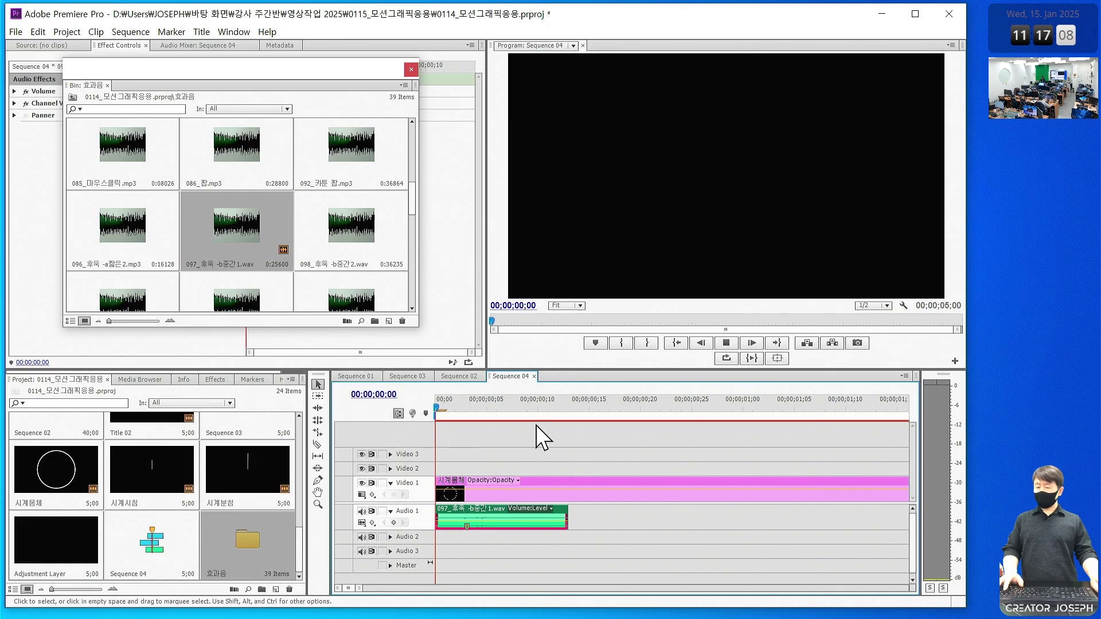
# Replay the growing circle with its whoosh sound from the start in an enlarged Program monitor, and again in the restored layout
pyautogui.click(437, 412)
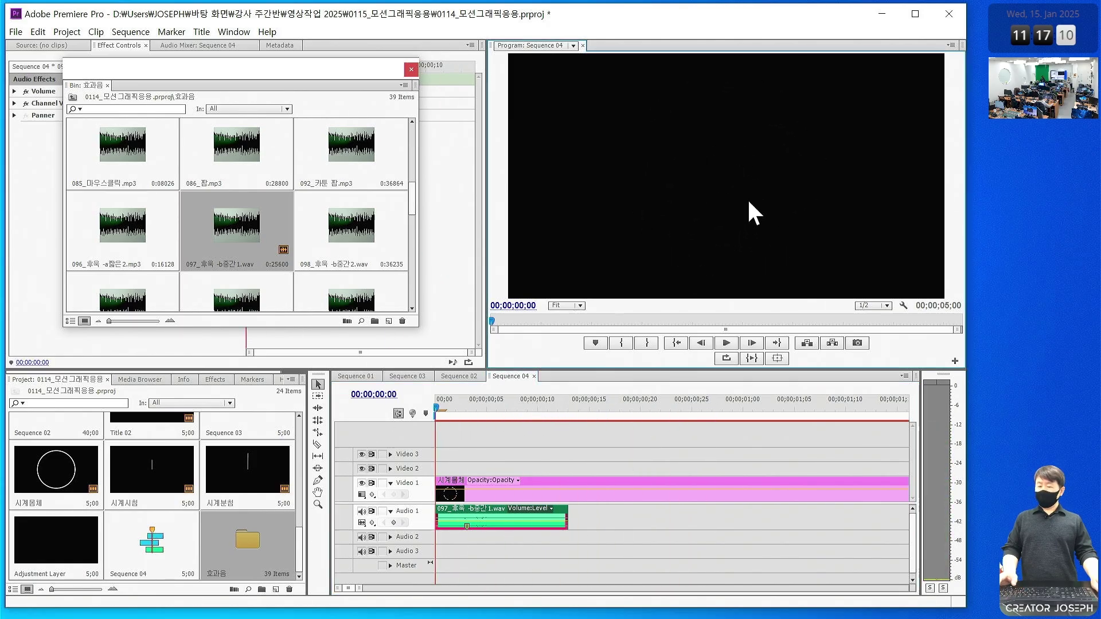
pyautogui.press('`')
pyautogui.click(411, 69)
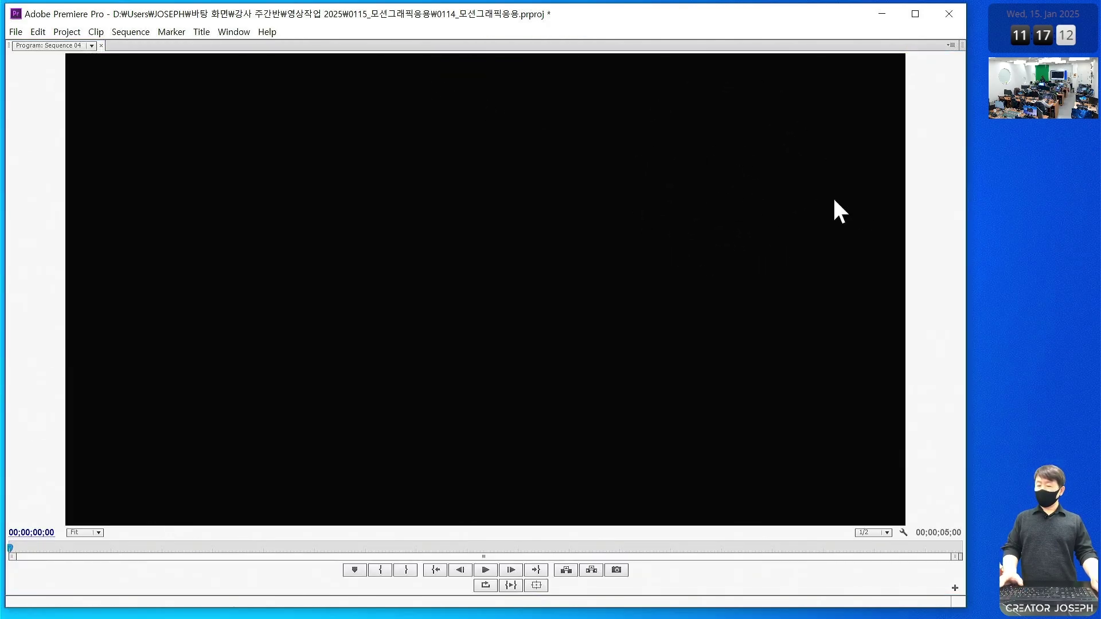
pyautogui.press('space')
pyautogui.press('`')
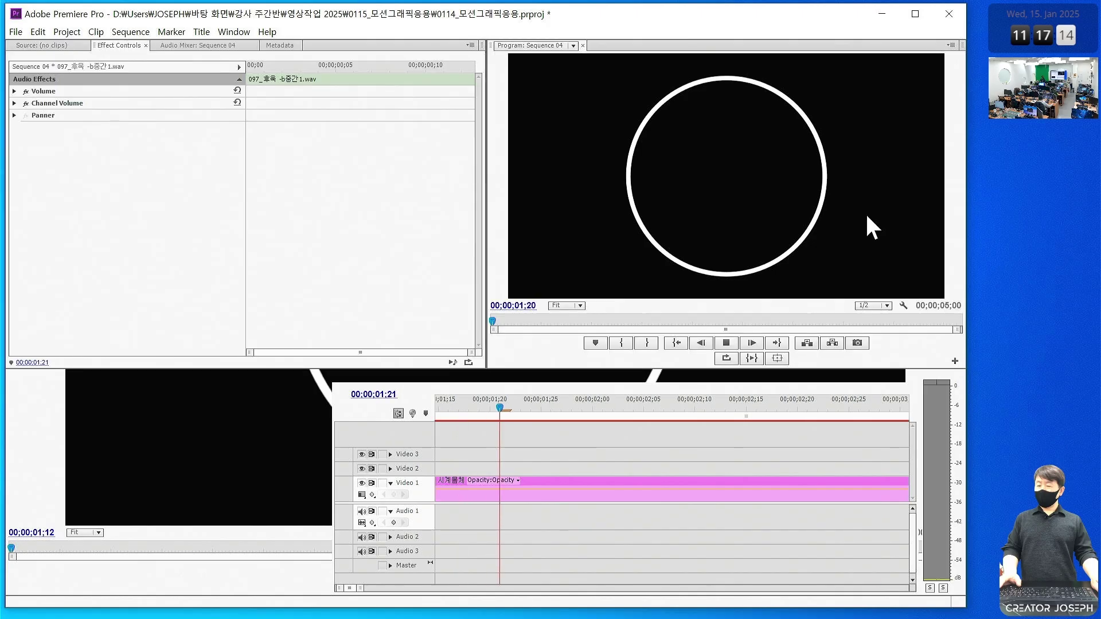
pyautogui.press('Home')
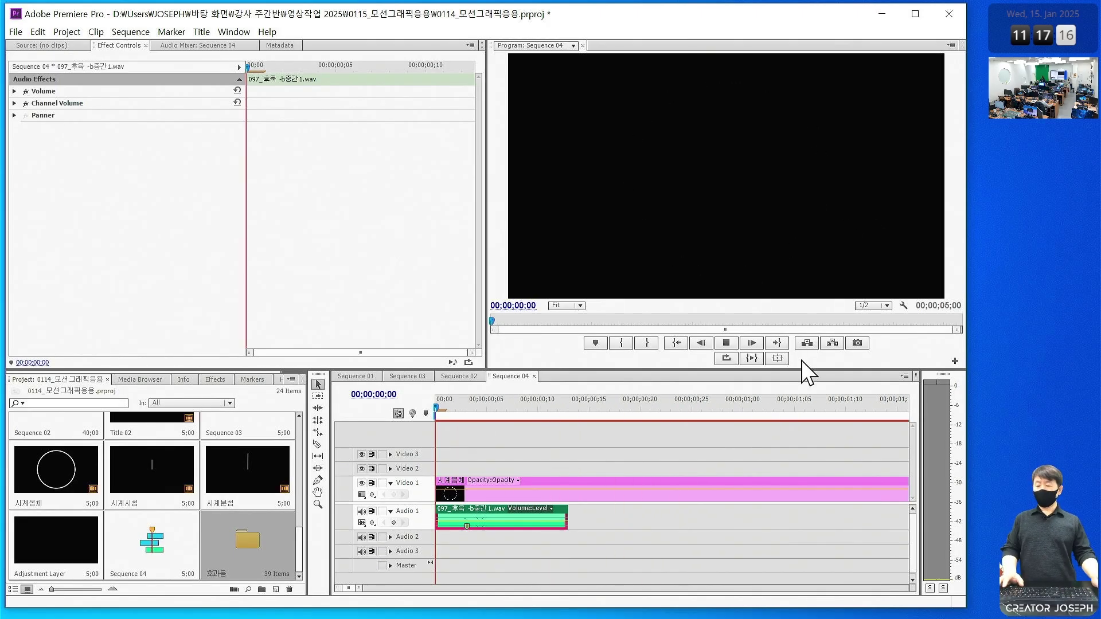
pyautogui.press('space')
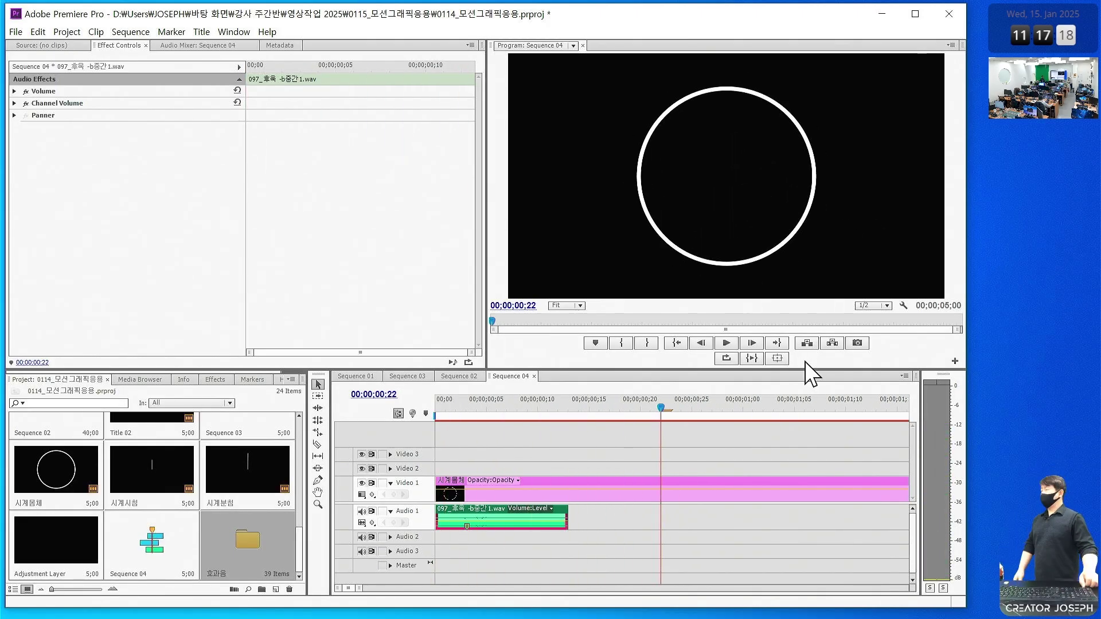
# Minimize Premiere Pro and open the 공통 folder inside the 공유폴더 shared folder
pyautogui.click(883, 15)
pyautogui.doubleClick(900, 99)
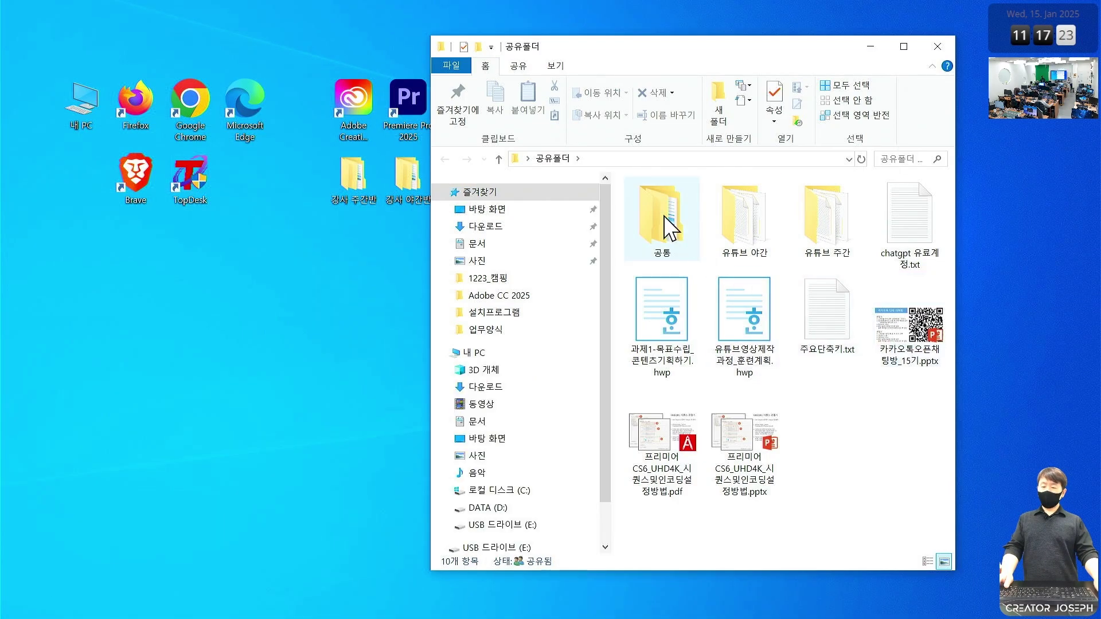
pyautogui.doubleClick(671, 227)
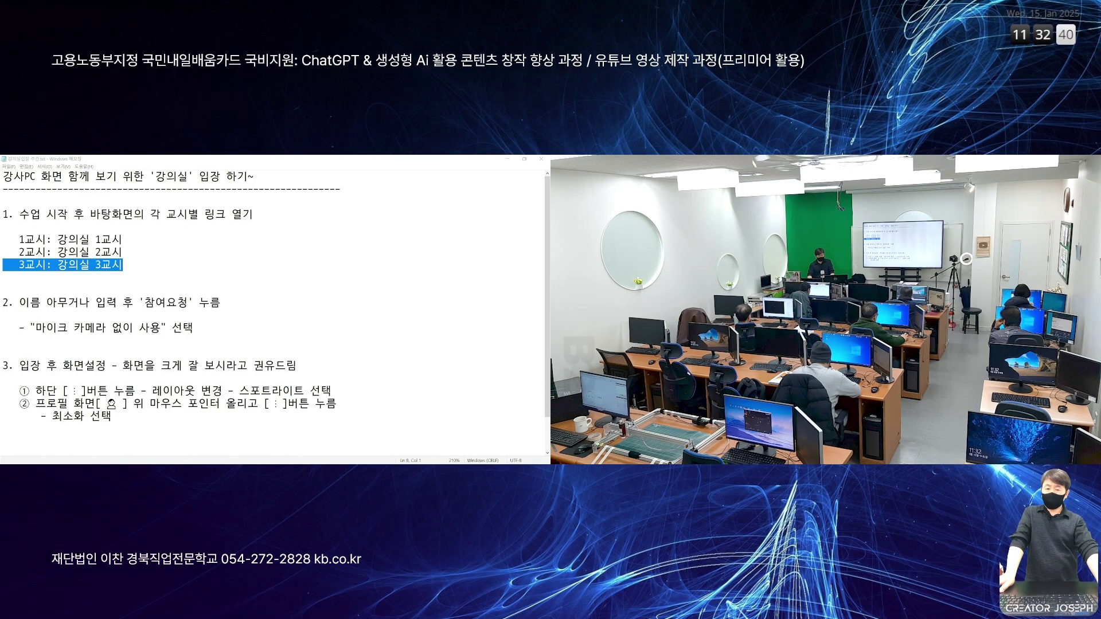
# Close the classroom-entry notes and switch to the 2025/1/15 lesson plan in Notepad to review its learning goals
pyautogui.click(539, 161)
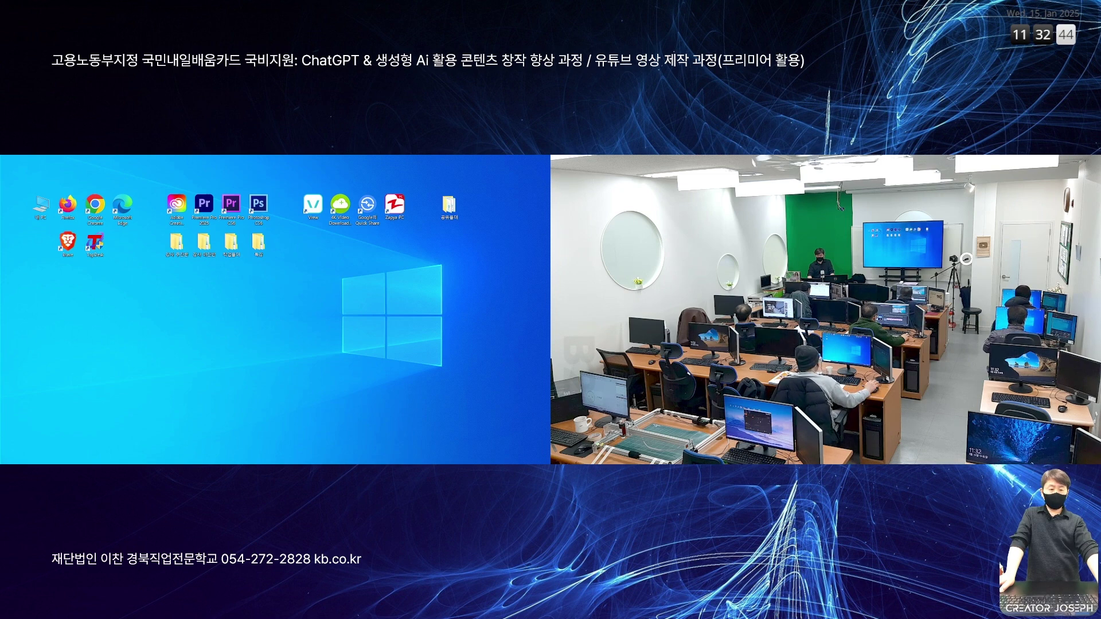
pyautogui.hotkey('alt', 'Tab')
pyautogui.scroll(11, 298, 281)
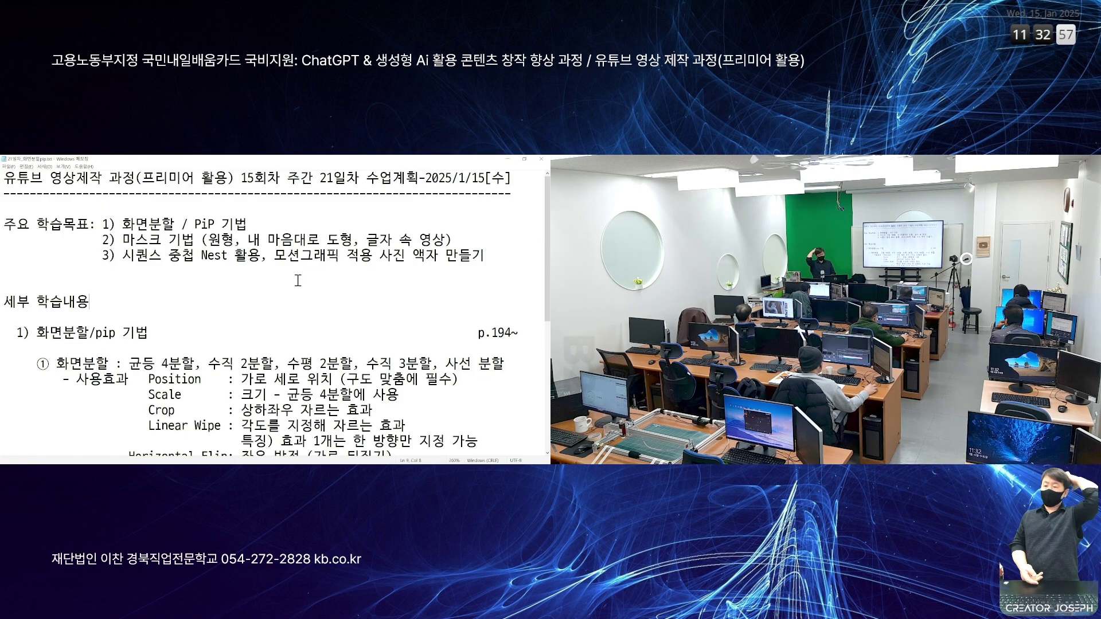
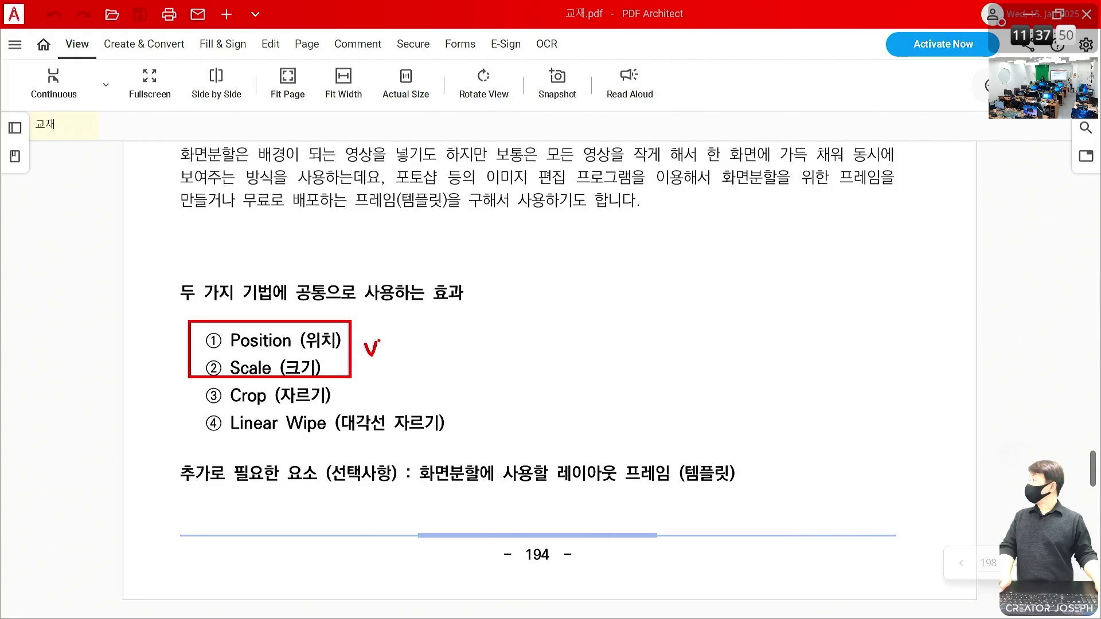
# Mark Position, Scale, Crop and Linear Wipe in the textbook's list of shared effects on page 194, and clear the marks
pyautogui.moveTo(379, 339); pyautogui.dragTo(378, 334)
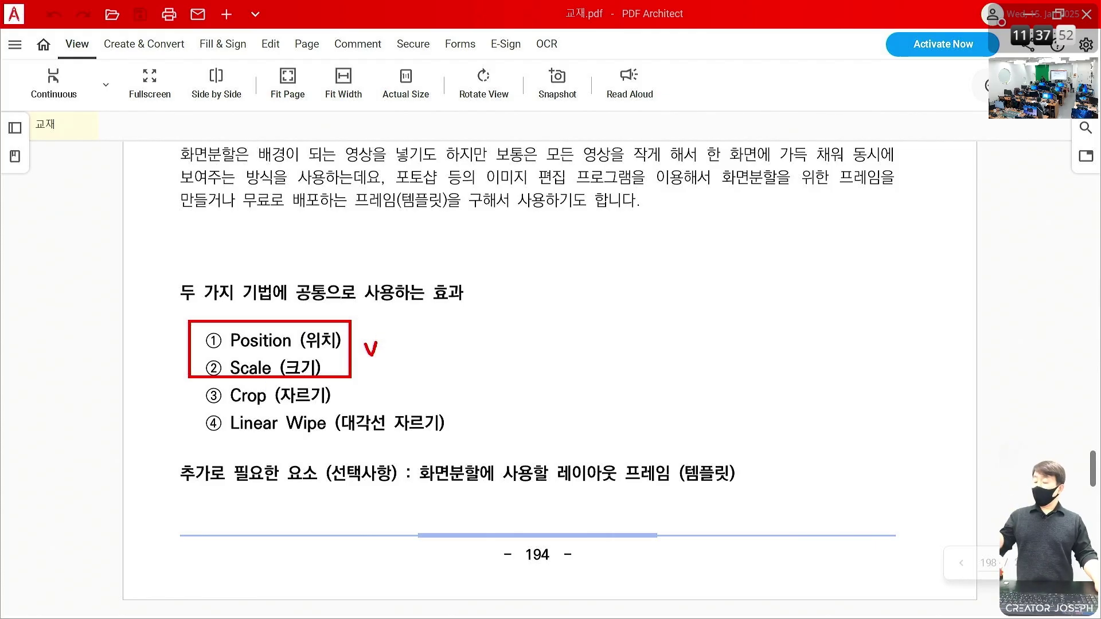
pyautogui.moveTo(190, 387); pyautogui.dragTo(195, 430)
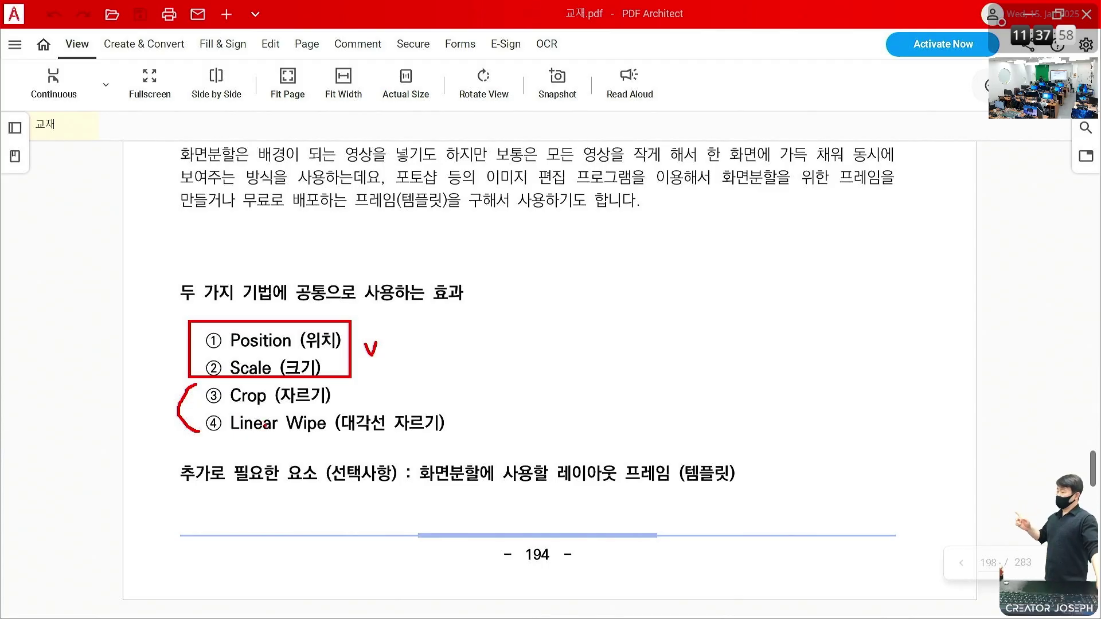
pyautogui.press('Escape')
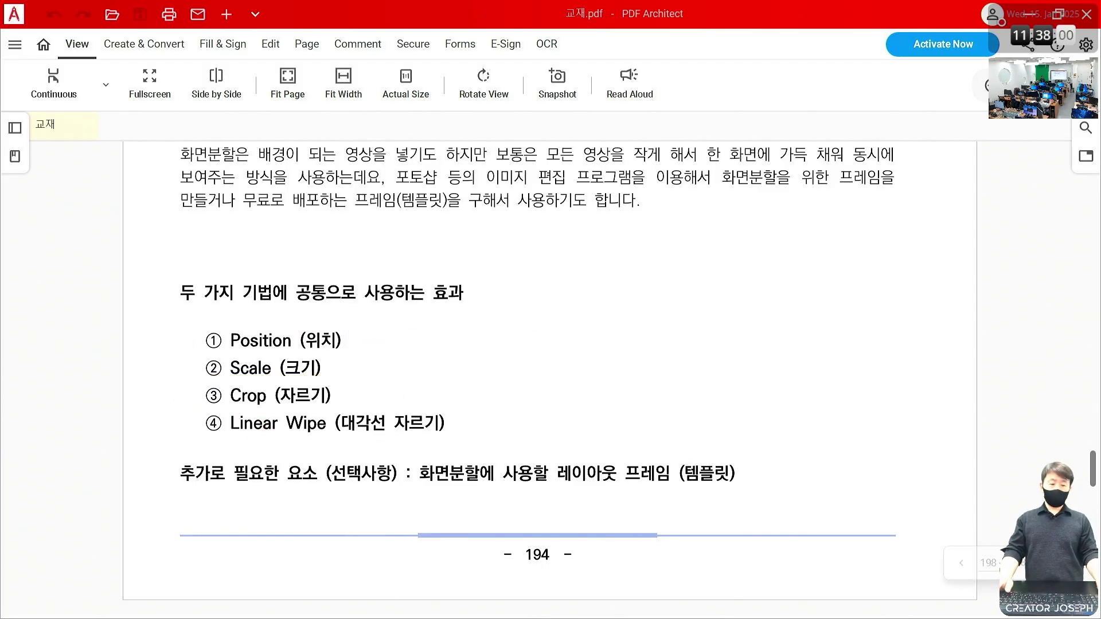
# Switch to the 21일차_화면분할pip.txt lesson plan in Notepad and box the Horizontal Flip effect under the split-screen topic
pyautogui.hotkey('alt', 'Tab')
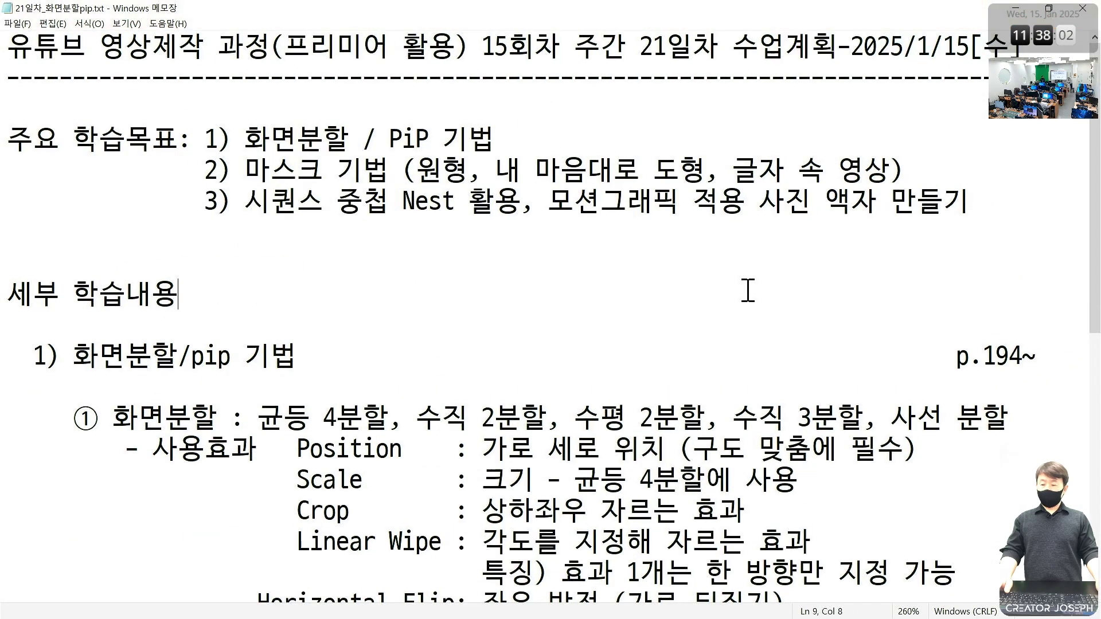
pyautogui.scroll(-1, 600, 327)
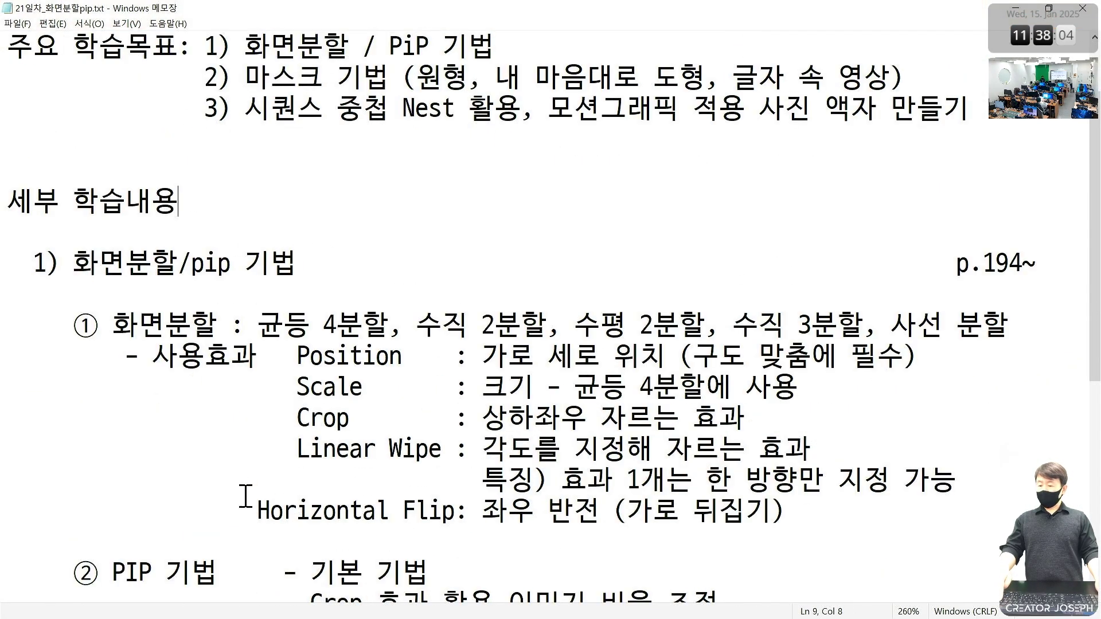
pyautogui.scroll(-1, 243, 488)
pyautogui.scroll(-2, 244, 489)
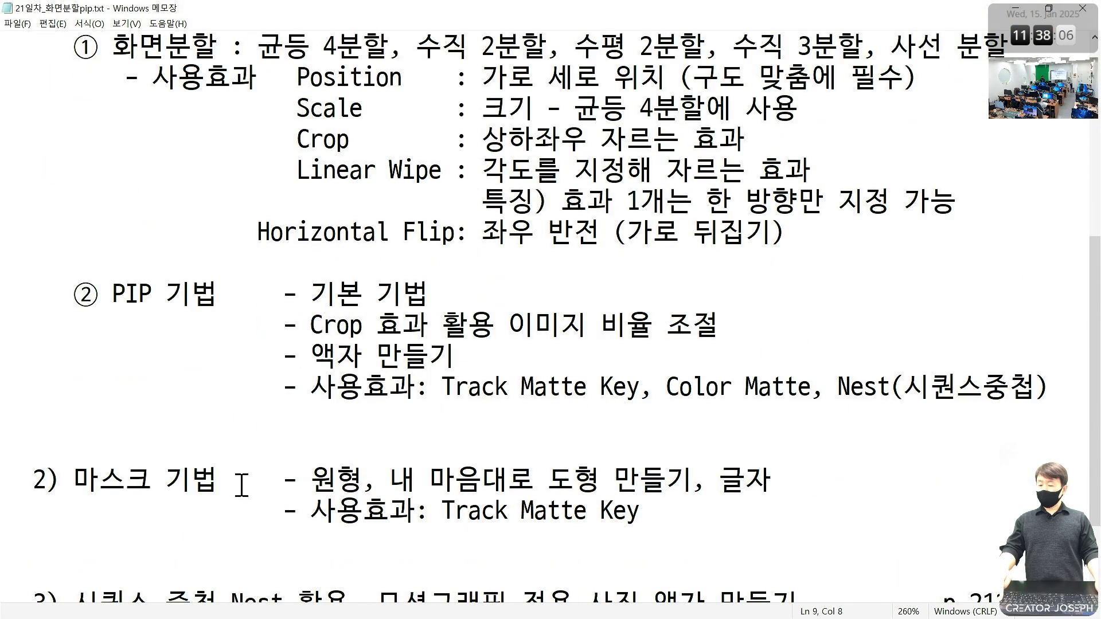
pyautogui.moveTo(237, 207)
pyautogui.mouseDown()
pyautogui.moveTo(391, 256)
pyautogui.moveTo(472, 253)
pyautogui.mouseUp()
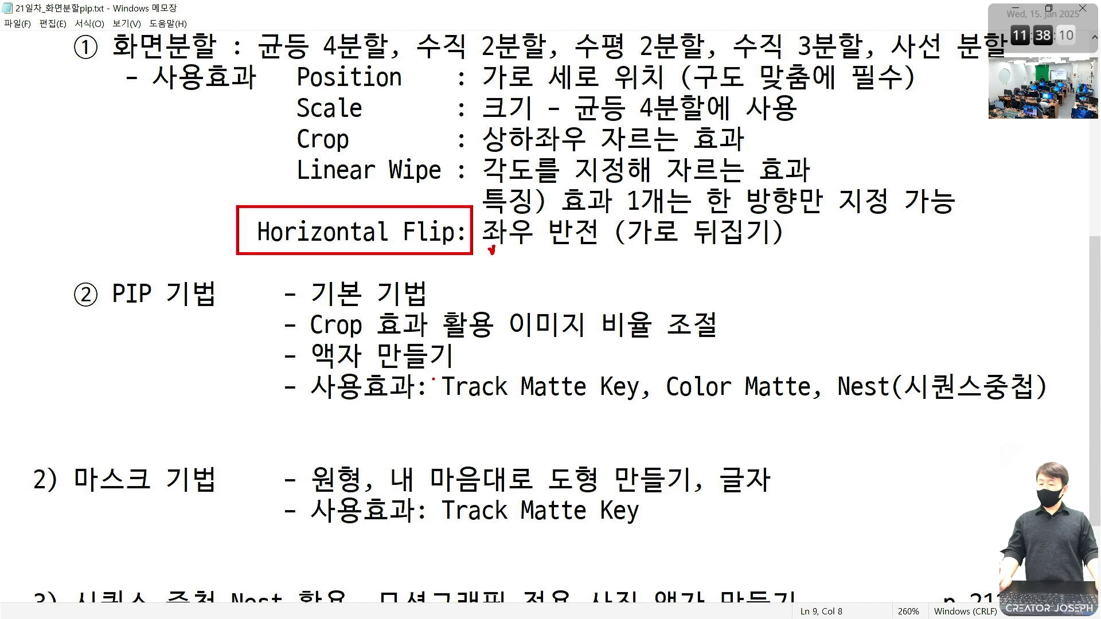
# Box Track Matte Key, Color Matte and Nest among the PIP technique's effects, clearing the marks and re-boxing Color Matte and Nest
pyautogui.moveTo(432, 365)
pyautogui.mouseDown()
pyautogui.moveTo(519, 394)
pyautogui.moveTo(652, 411)
pyautogui.mouseUp()
pyautogui.moveTo(658, 360)
pyautogui.mouseDown()
pyautogui.moveTo(673, 384)
pyautogui.moveTo(833, 411)
pyautogui.mouseUp()
pyautogui.moveTo(832, 354)
pyautogui.mouseDown()
pyautogui.moveTo(862, 403)
pyautogui.moveTo(899, 414)
pyautogui.mouseUp()
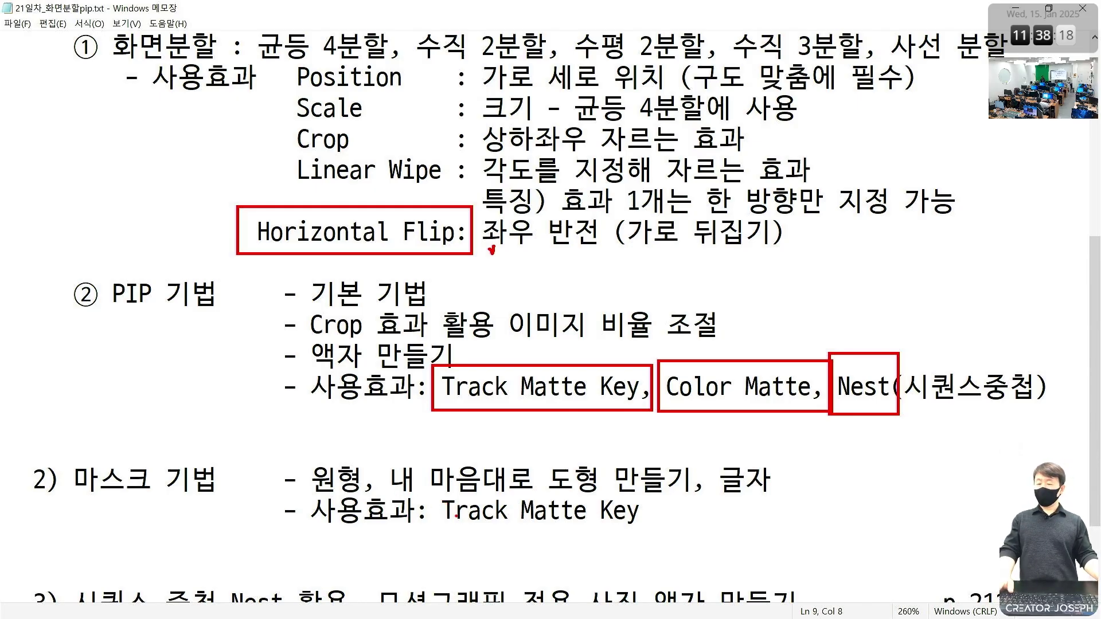
pyautogui.press('e')
pyautogui.moveTo(664, 366)
pyautogui.mouseDown()
pyautogui.moveTo(744, 399)
pyautogui.moveTo(827, 412)
pyautogui.mouseUp()
pyautogui.moveTo(828, 360); pyautogui.dragTo(899, 409)
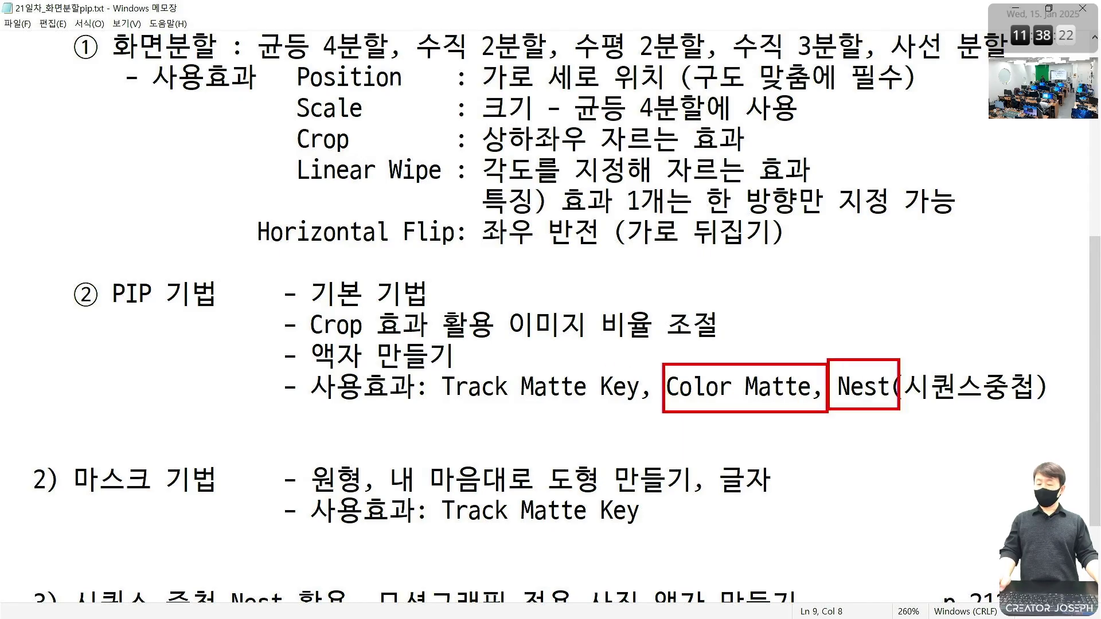
pyautogui.moveTo(589, 354); pyautogui.dragTo(605, 323)
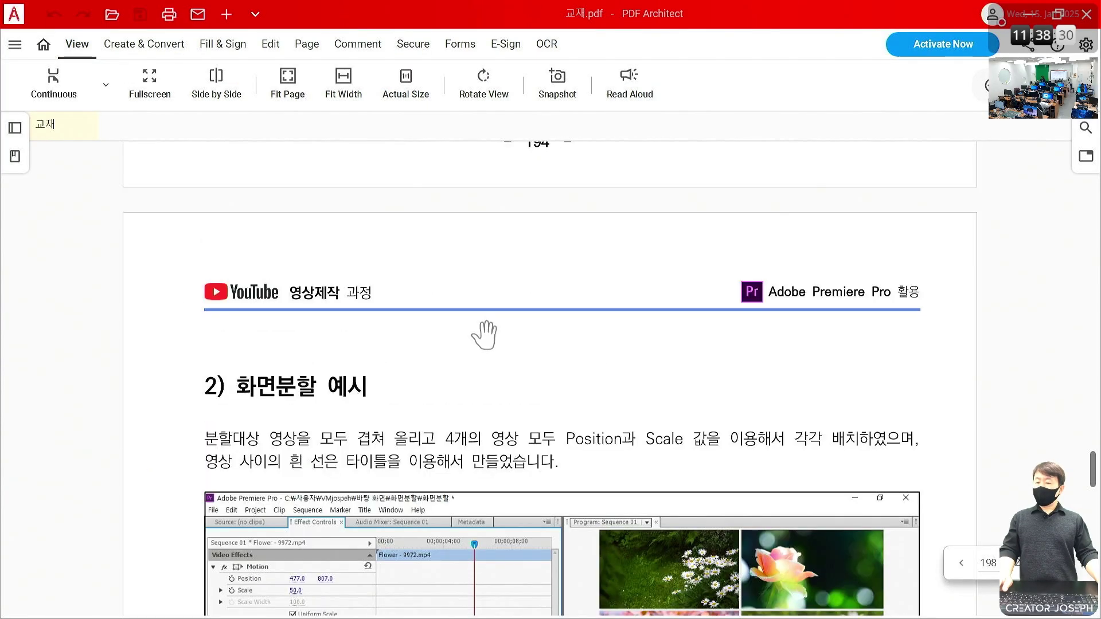
# Review the textbook's 화면분할 예시 section, boxing its four-way split preview, and clear the marks
pyautogui.scroll(-4, 484, 333)
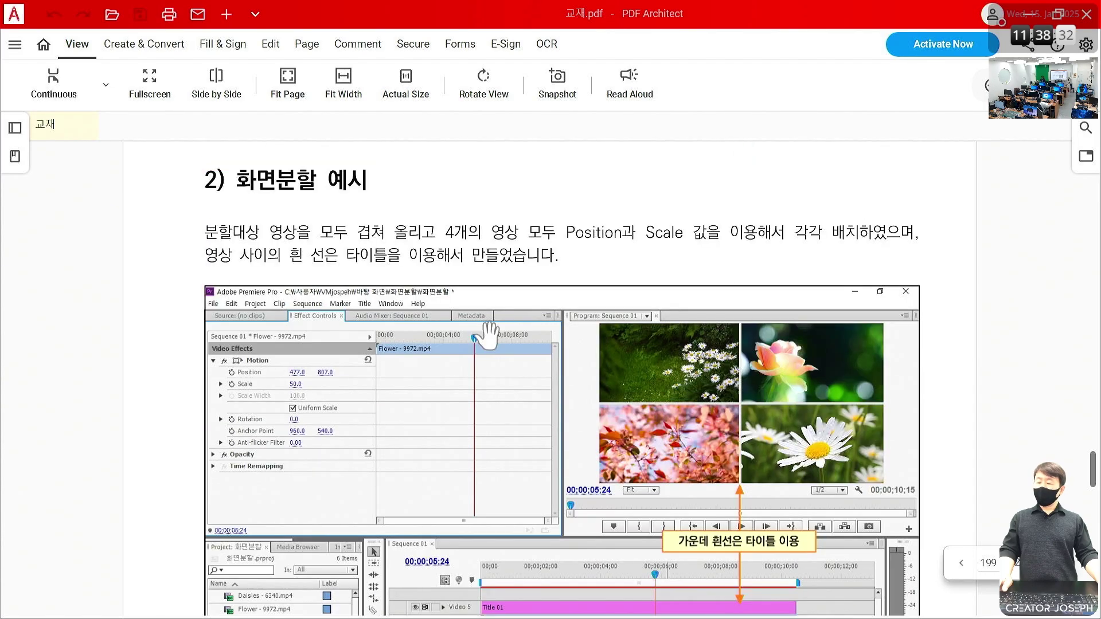
pyautogui.moveTo(570, 235); pyautogui.dragTo(905, 436)
pyautogui.moveTo(801, 316); pyautogui.dragTo(815, 290)
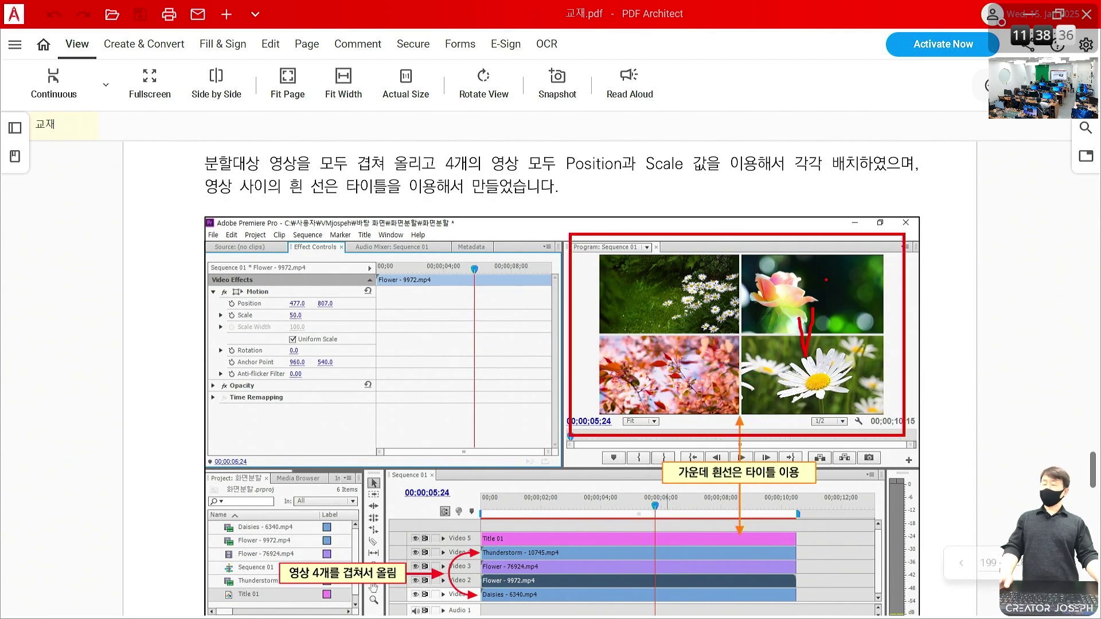
pyautogui.press('Escape')
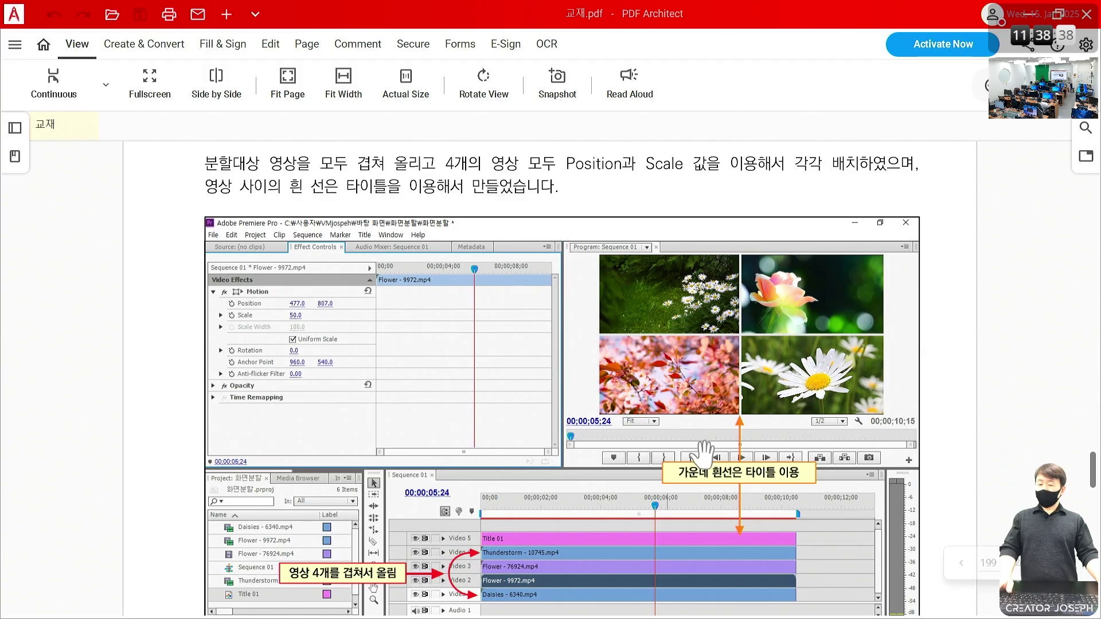
# Review the textbook's pip 예시 section, marking its heading, the Program monitor preview and an area within the preview, and clear the marks
pyautogui.scroll(-3, 717, 435)
pyautogui.scroll(-4, 711, 412)
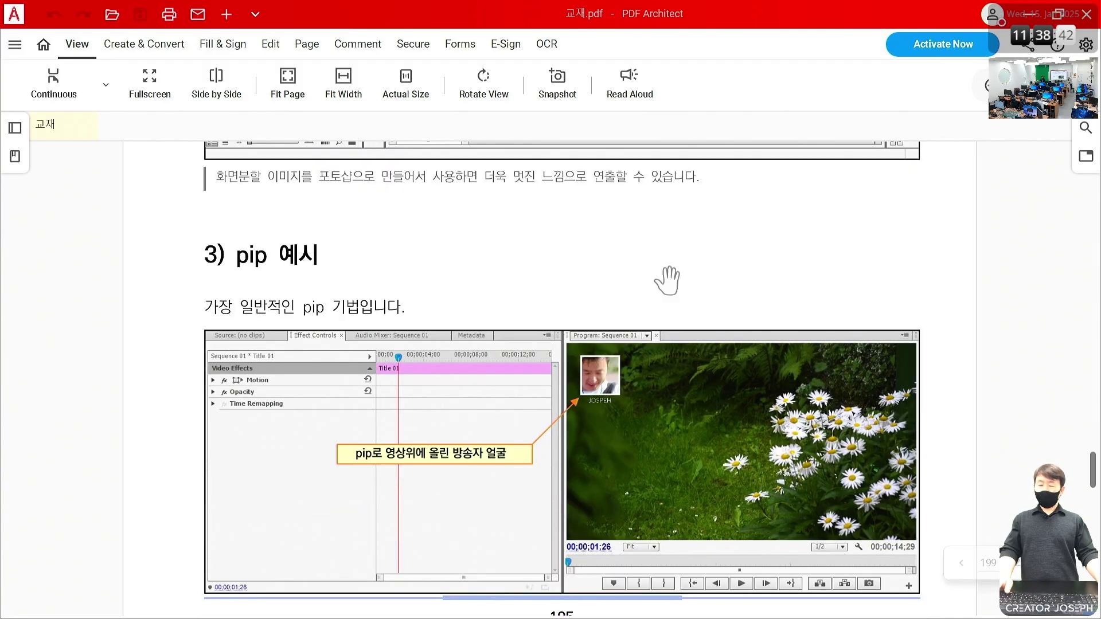
pyautogui.moveTo(163, 219); pyautogui.dragTo(366, 279)
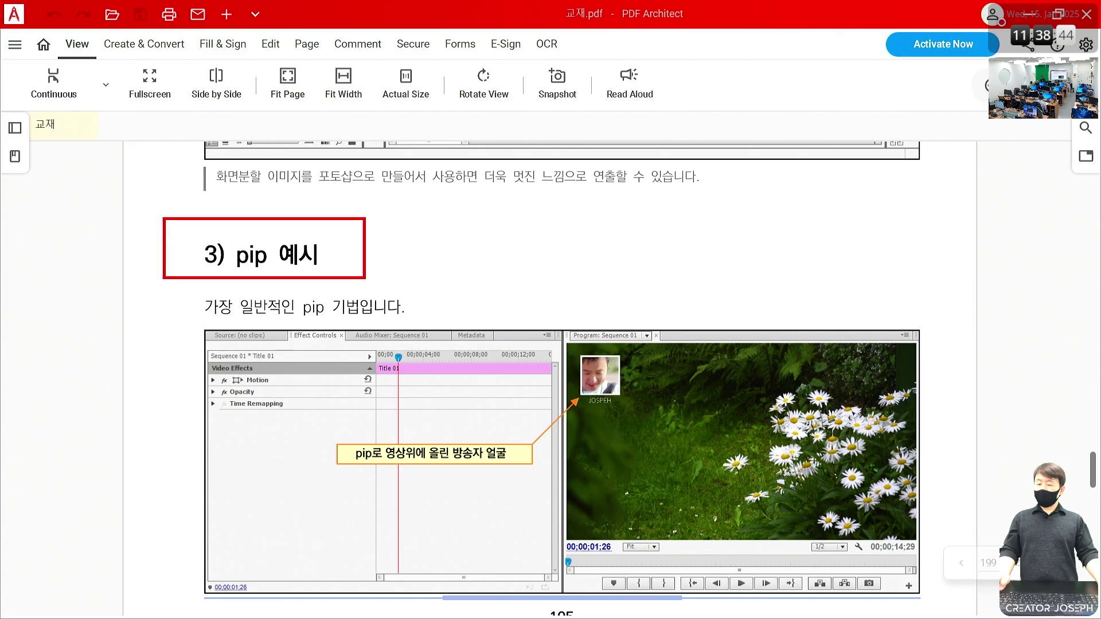
pyautogui.moveTo(548, 314)
pyautogui.mouseDown()
pyautogui.moveTo(576, 364)
pyautogui.moveTo(719, 492)
pyautogui.moveTo(946, 573)
pyautogui.mouseUp()
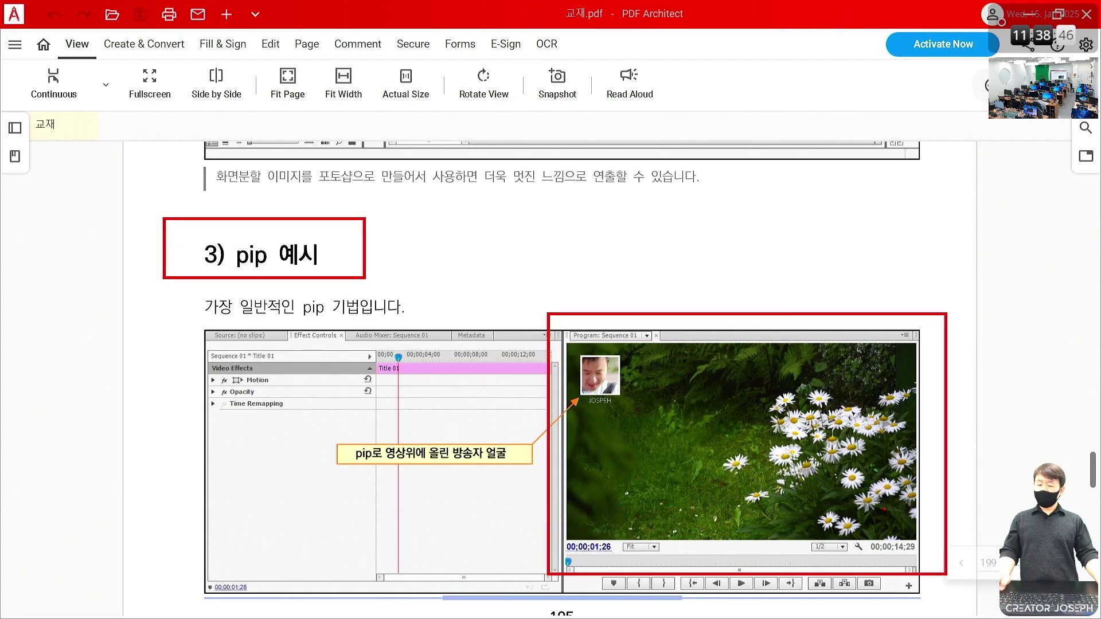
pyautogui.moveTo(857, 477)
pyautogui.mouseDown()
pyautogui.moveTo(882, 508)
pyautogui.moveTo(908, 493)
pyautogui.moveTo(869, 493)
pyautogui.mouseUp()
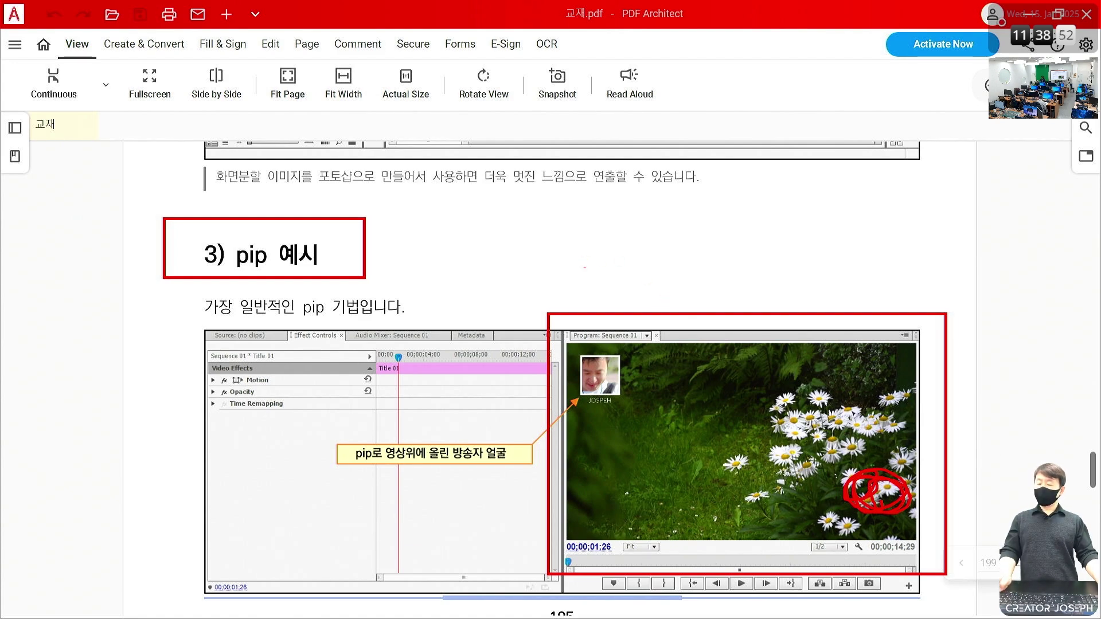
pyautogui.press('Escape')
# Return to the four-way split-screen example, box its preview, clear the marks and skim ahead to the 8.12 모자이크 효과 section
pyautogui.scroll(10, 608, 307)
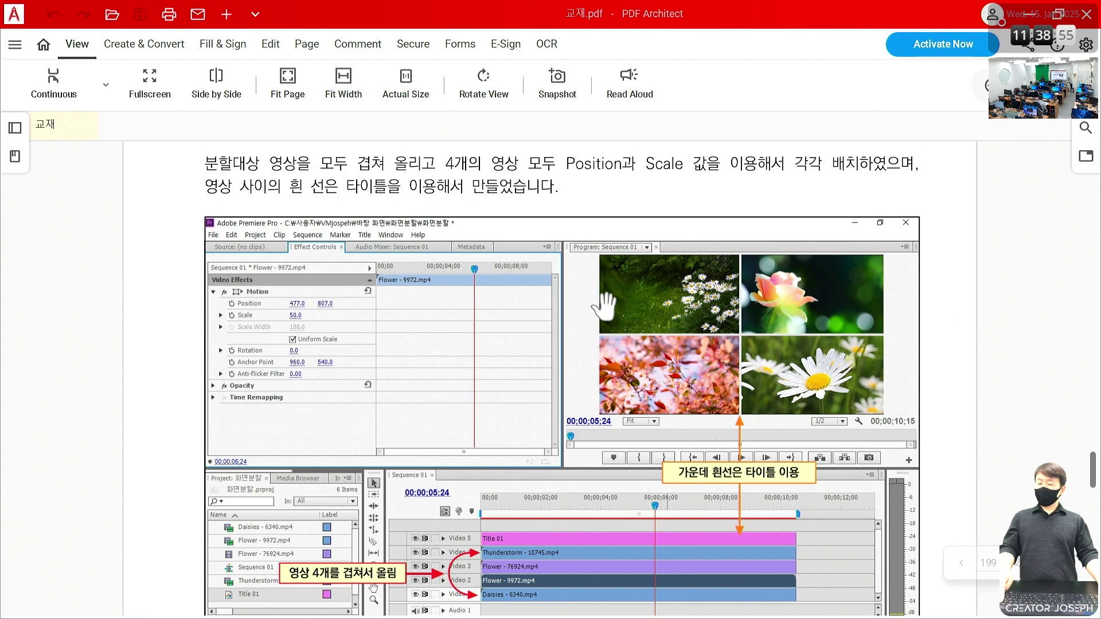
pyautogui.moveTo(554, 222); pyautogui.dragTo(931, 443)
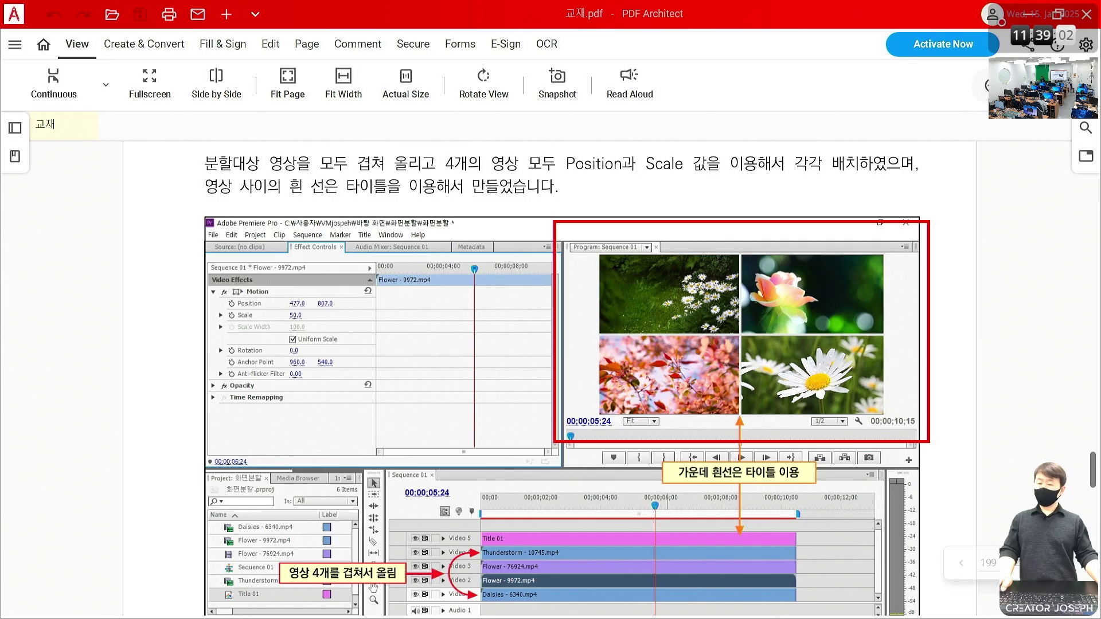
pyautogui.moveTo(705, 205); pyautogui.dragTo(724, 244)
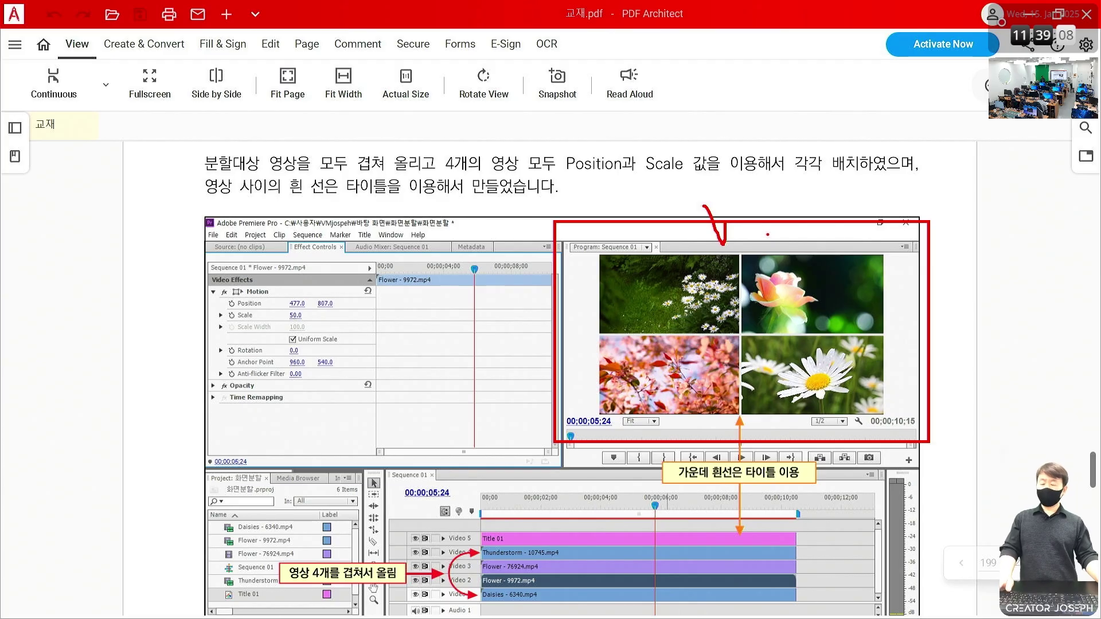
pyautogui.press('Escape')
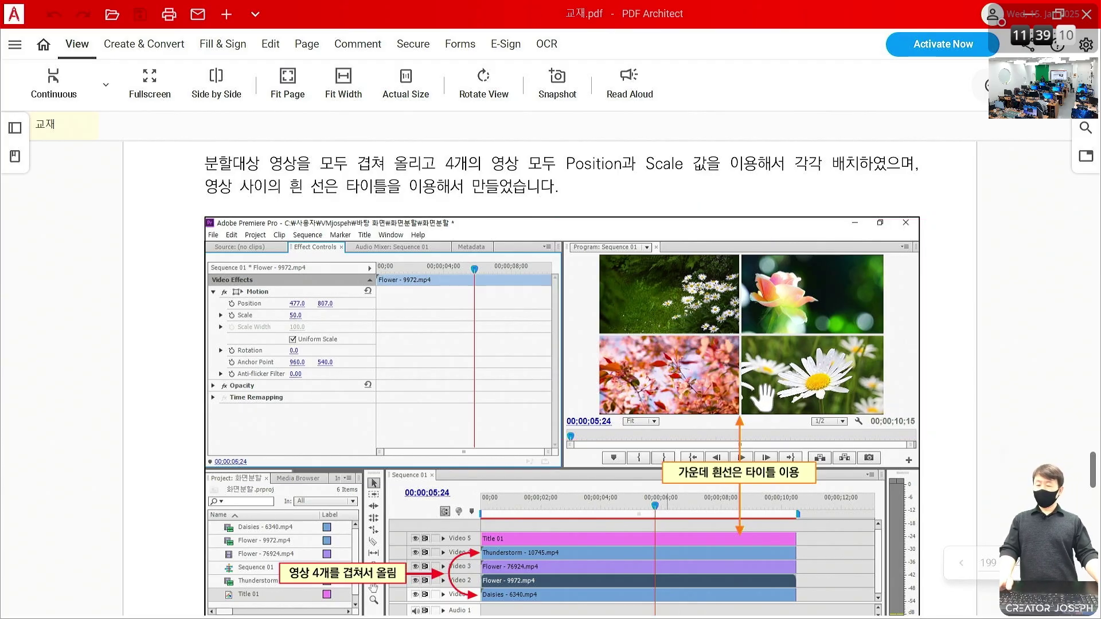
pyautogui.scroll(-6, 761, 393)
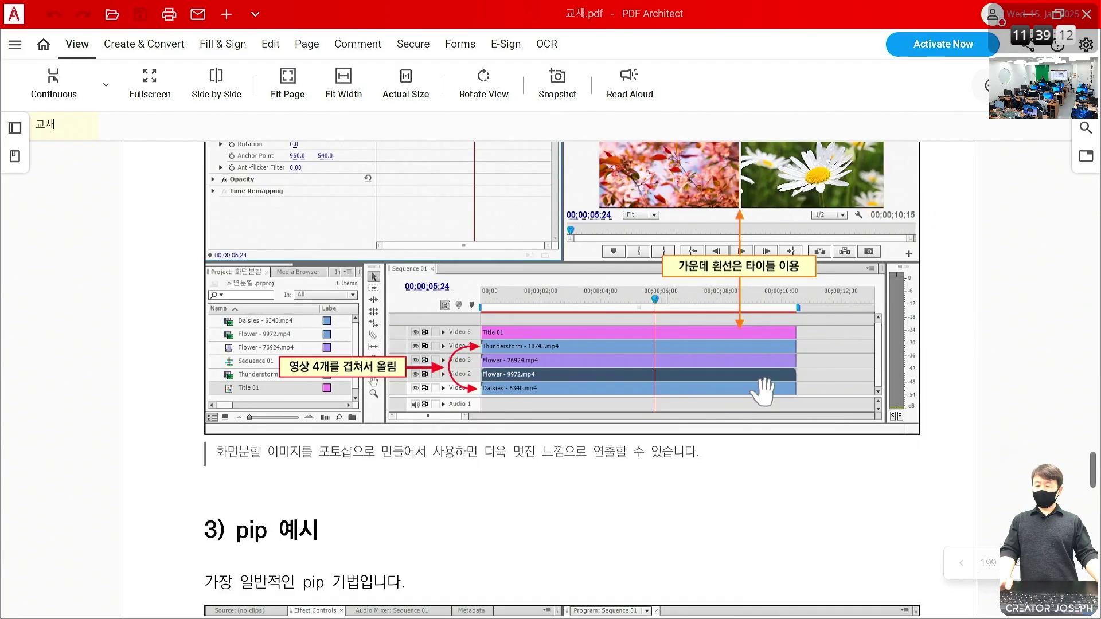
pyautogui.scroll(-13, 761, 394)
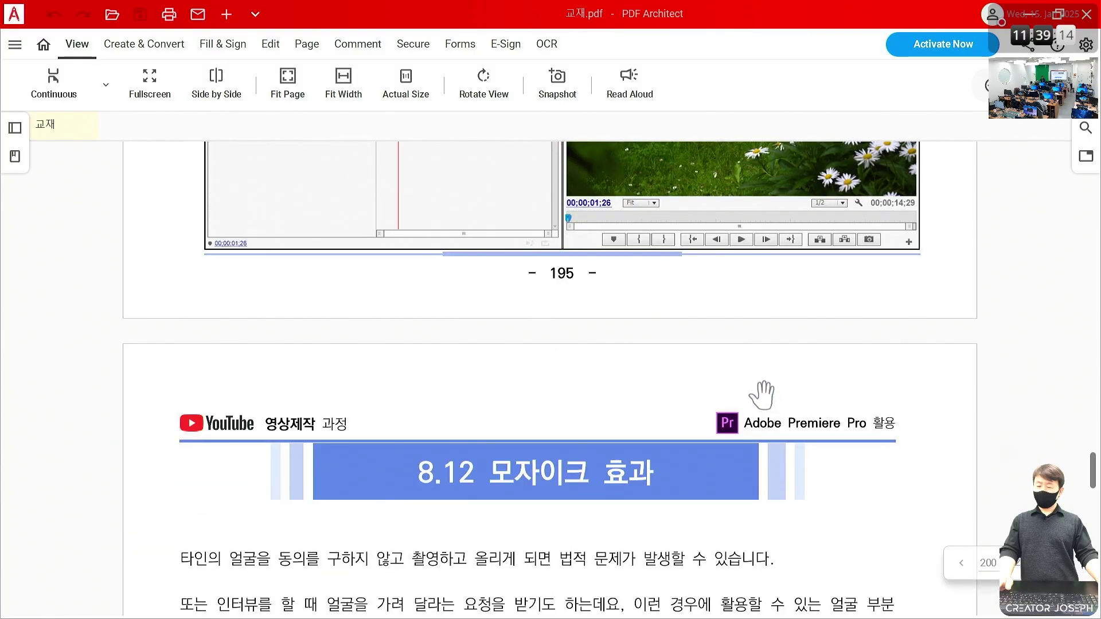
pyautogui.scroll(3, 792, 446)
# Show the desktop and create a folder named 0115_화면분할pip inside 강사 주간반 > 영상작업 2025
pyautogui.press('super+d')
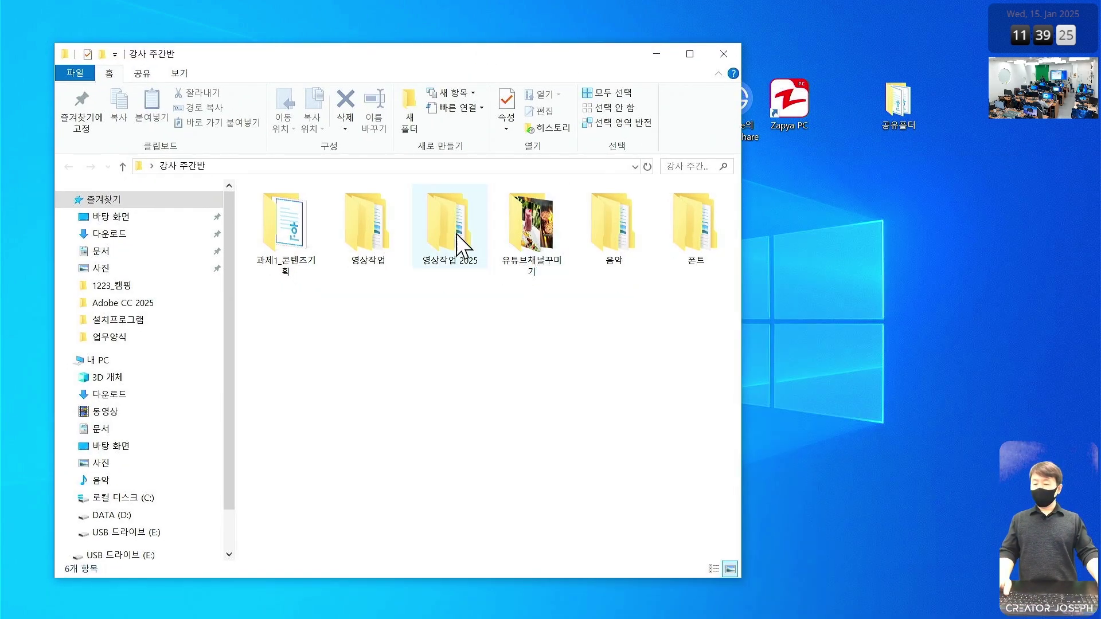
pyautogui.doubleClick(457, 236)
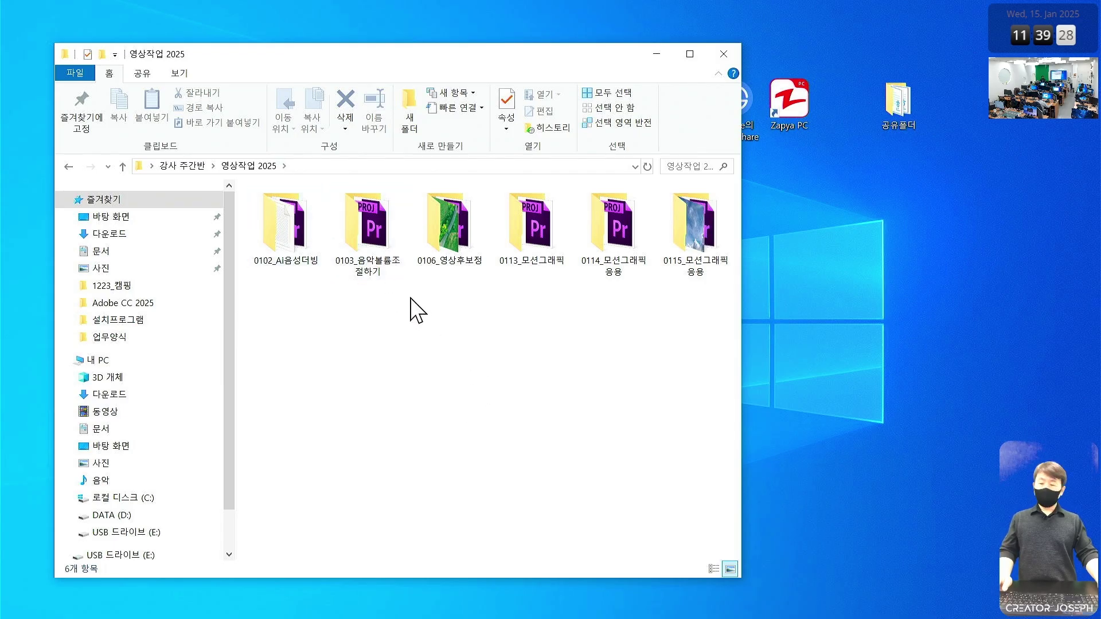
pyautogui.click(410, 113)
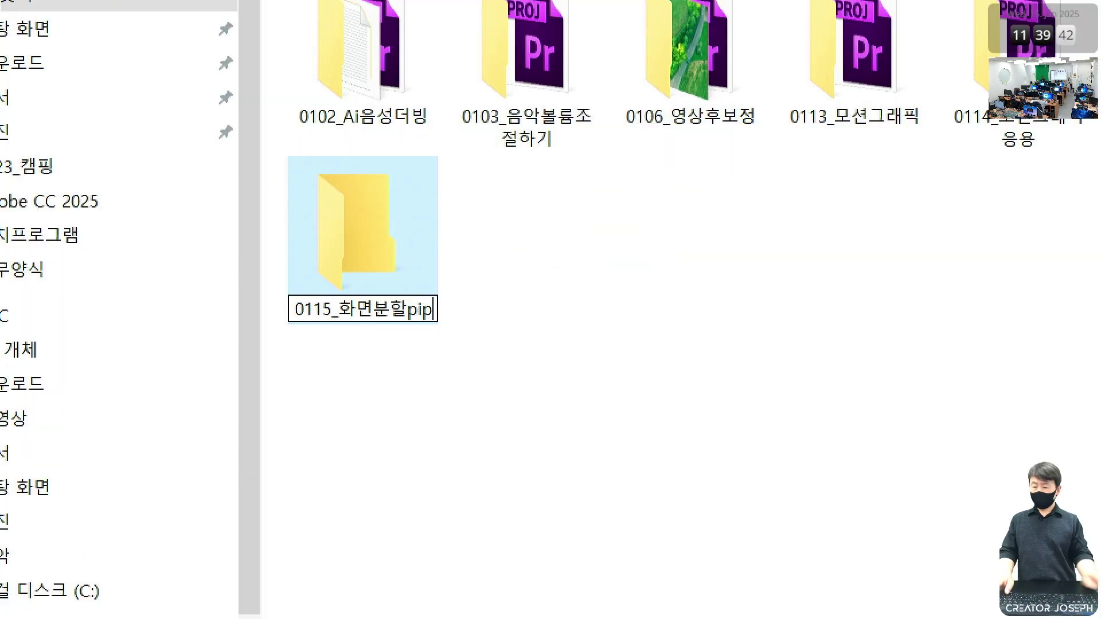
pyautogui.press('Return')
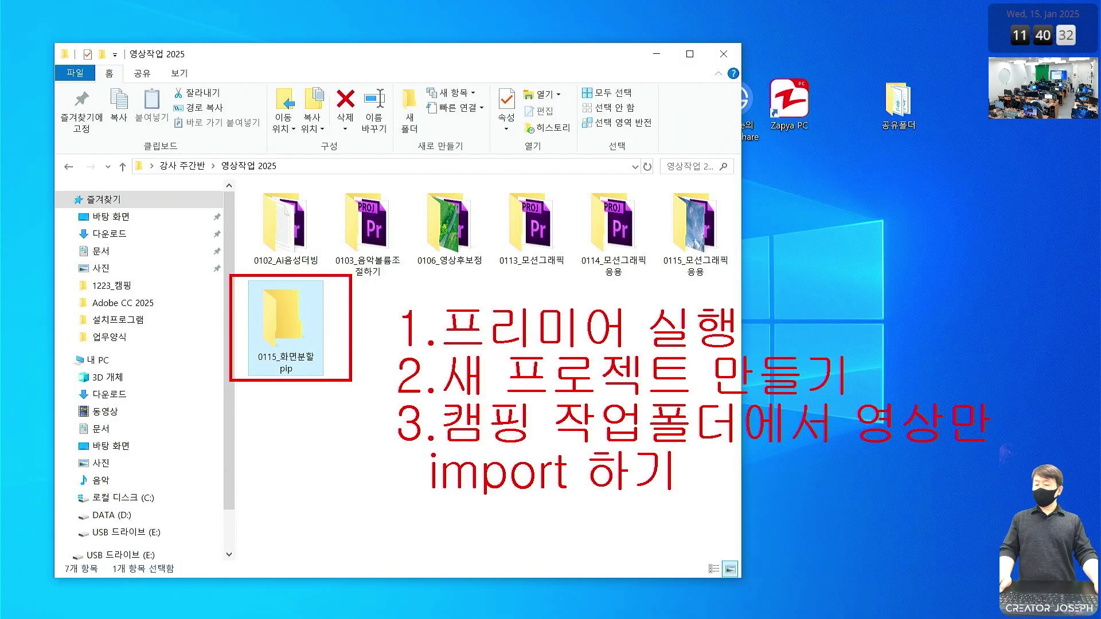
# Mark the 0115_화면분할pip folder and the three overlaid task notes on launching Premiere, creating a project and importing only the camping videos
pyautogui.moveTo(268, 249); pyautogui.dragTo(286, 240)
pyautogui.moveTo(367, 311)
pyautogui.mouseDown()
pyautogui.moveTo(376, 328)
pyautogui.moveTo(382, 304)
pyautogui.mouseUp()
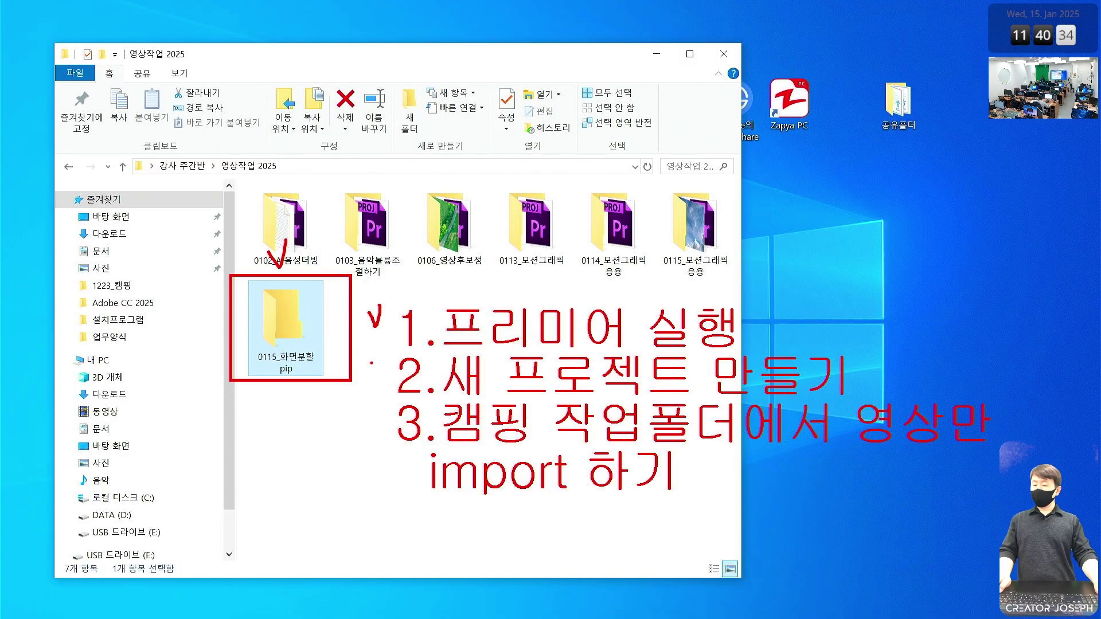
pyautogui.moveTo(370, 362); pyautogui.dragTo(384, 358)
pyautogui.moveTo(379, 427); pyautogui.dragTo(383, 413)
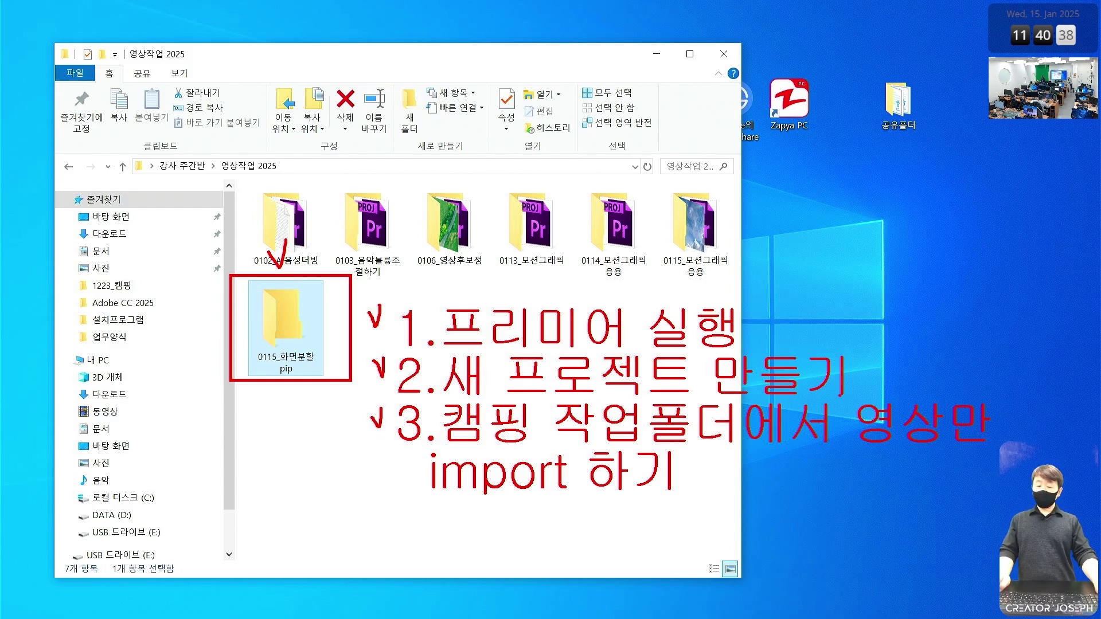
pyautogui.moveTo(841, 389); pyautogui.dragTo(936, 466)
pyautogui.moveTo(391, 521); pyautogui.dragTo(573, 517)
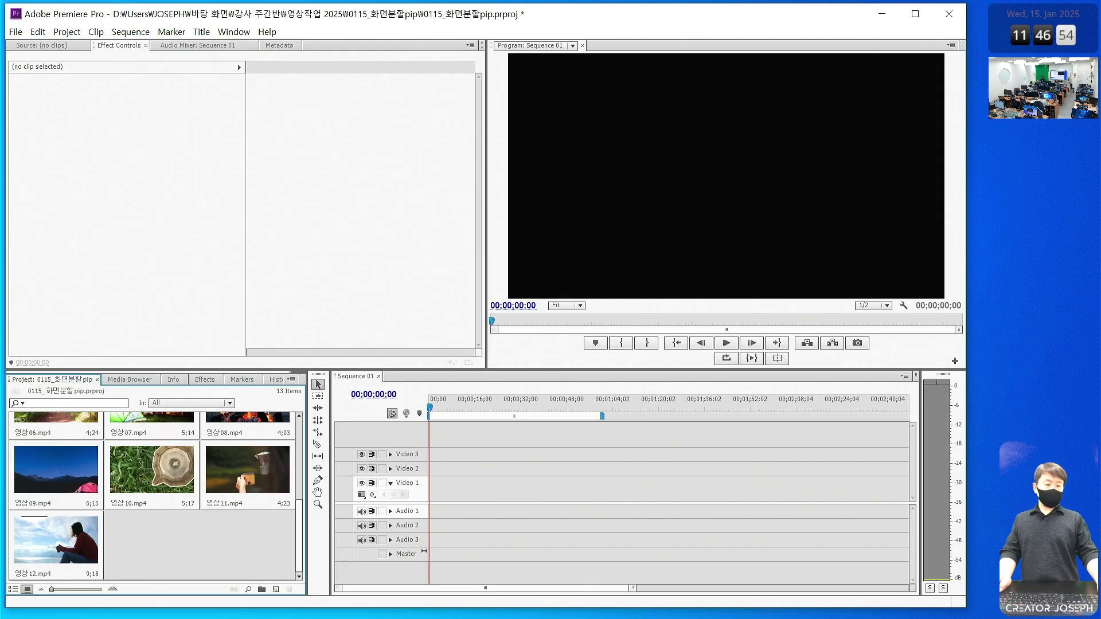
# Switch from Premiere Pro to the textbook PDF, compare the pip and split-screen examples, and mark the four-way split preview
pyautogui.hotkey('alt', 'Tab')
pyautogui.scroll(-2, 725, 361)
pyautogui.scroll(6, 718, 357)
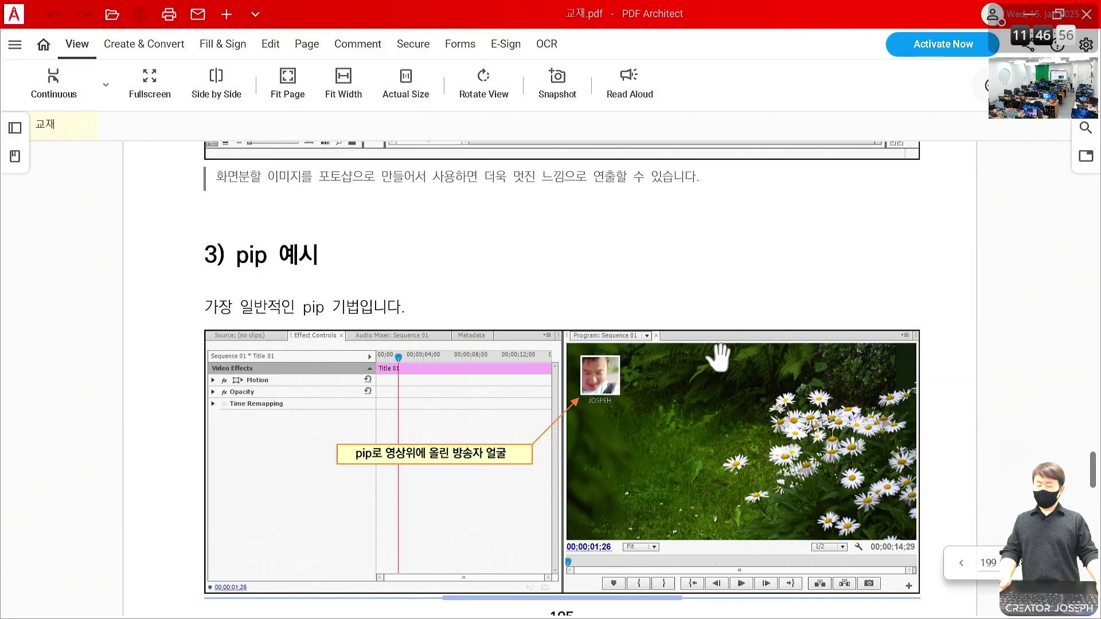
pyautogui.scroll(8, 719, 356)
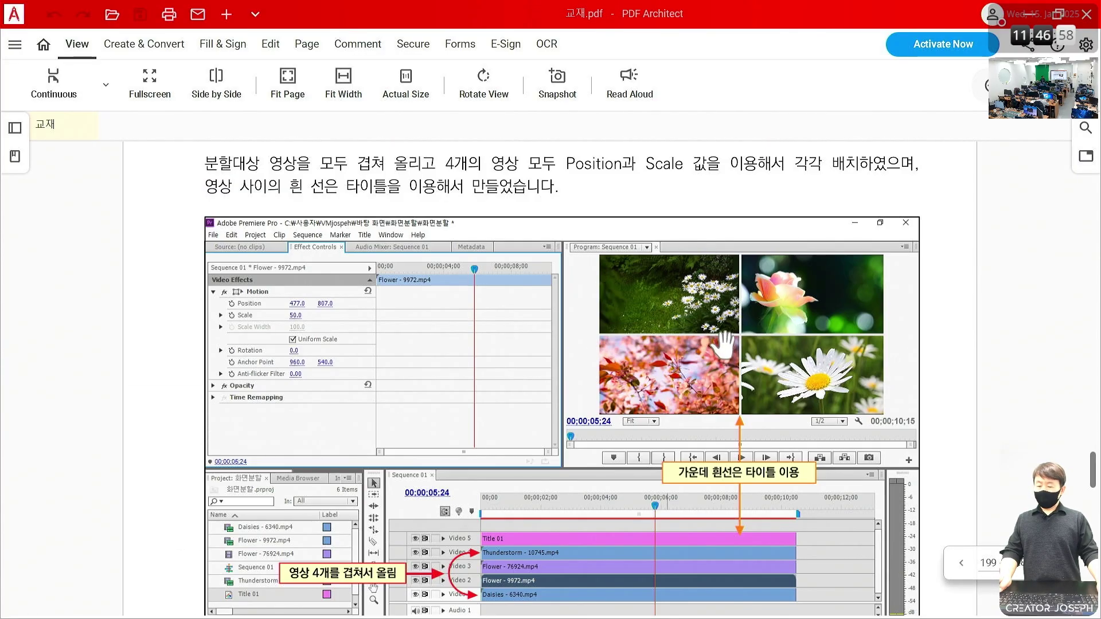
pyautogui.scroll(-10, 724, 344)
pyautogui.scroll(4, 744, 374)
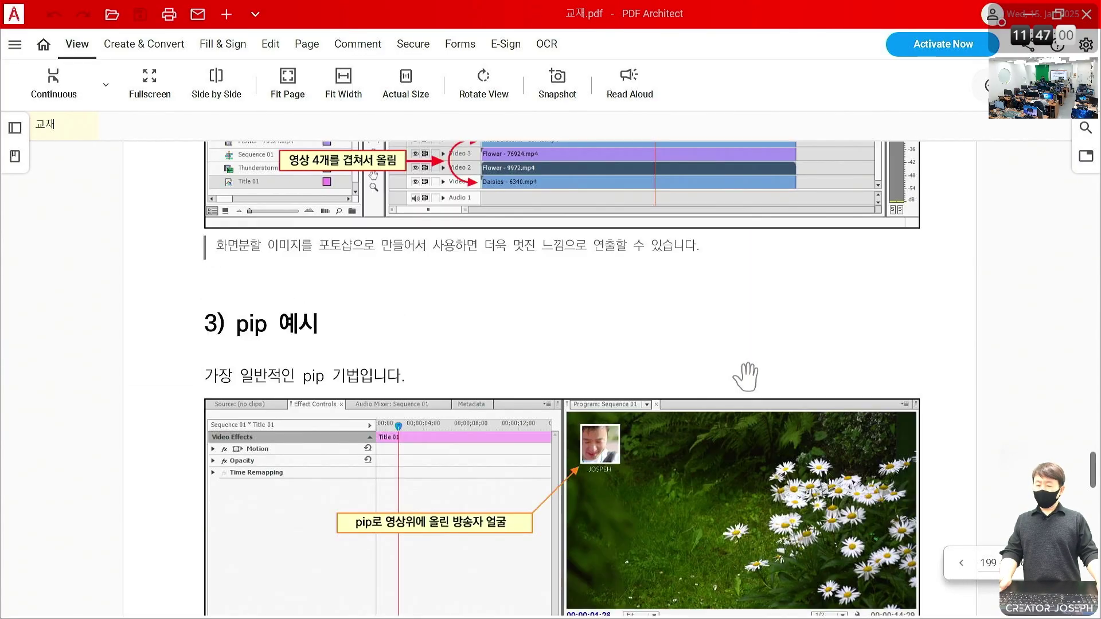
pyautogui.scroll(6, 746, 376)
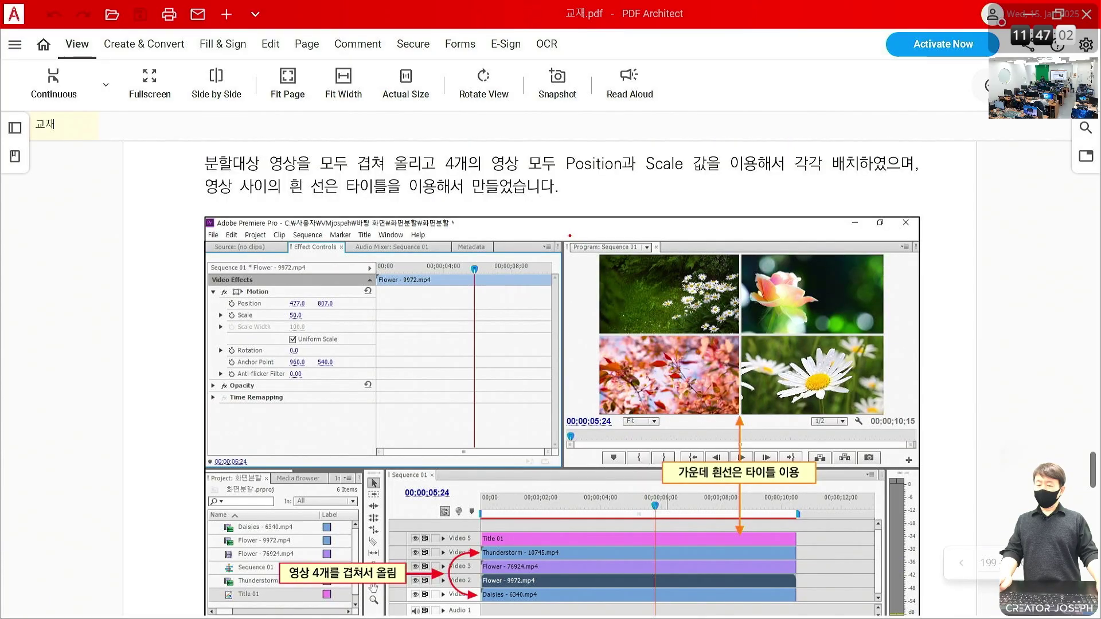
pyautogui.moveTo(568, 232); pyautogui.dragTo(922, 453)
pyautogui.moveTo(775, 201)
pyautogui.mouseDown()
pyautogui.moveTo(794, 232)
pyautogui.moveTo(822, 172)
pyautogui.mouseUp()
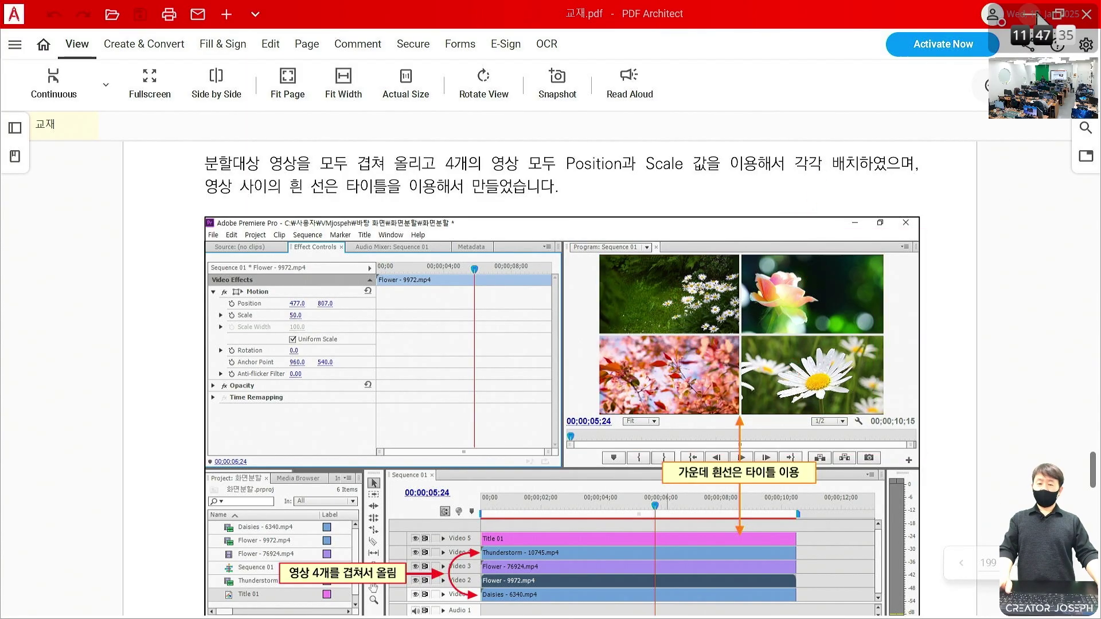
# Compare the project with the textbook example and mark the vertical and horizontal dividing lines on its four-way preview, clearing the marks
pyautogui.hotkey('alt', 'Tab')
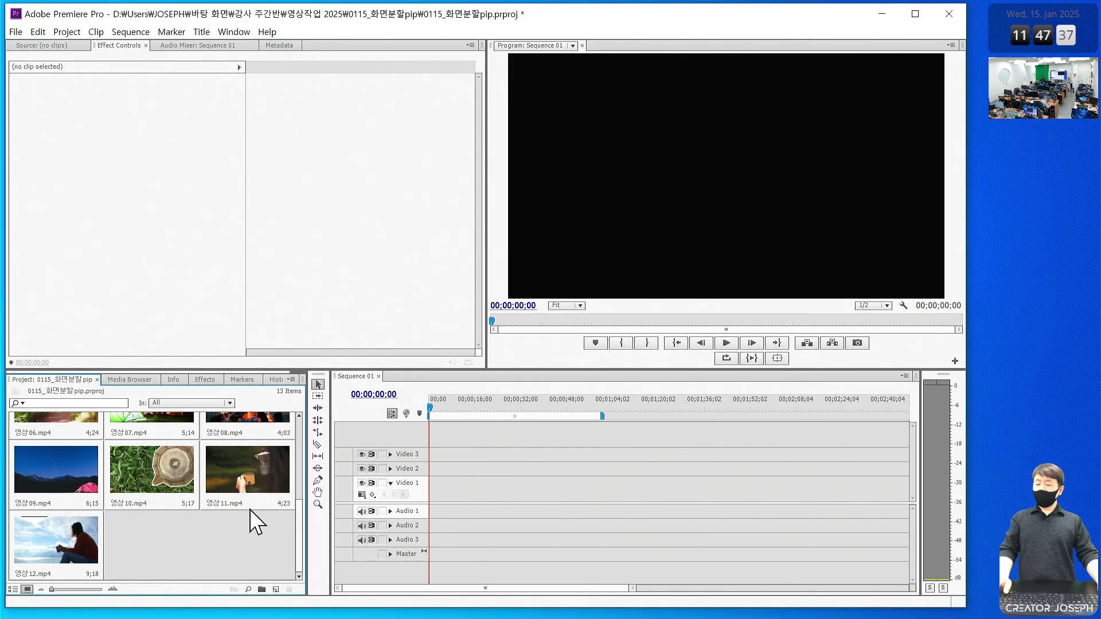
pyautogui.hotkey('alt', 'Tab')
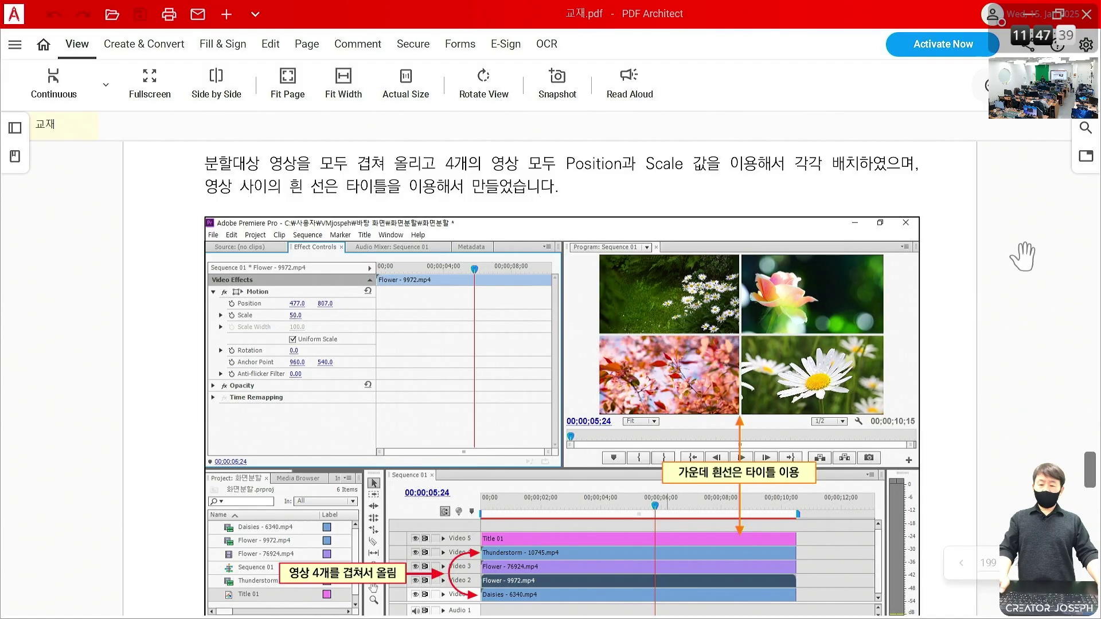
pyautogui.moveTo(742, 240); pyautogui.dragTo(741, 427)
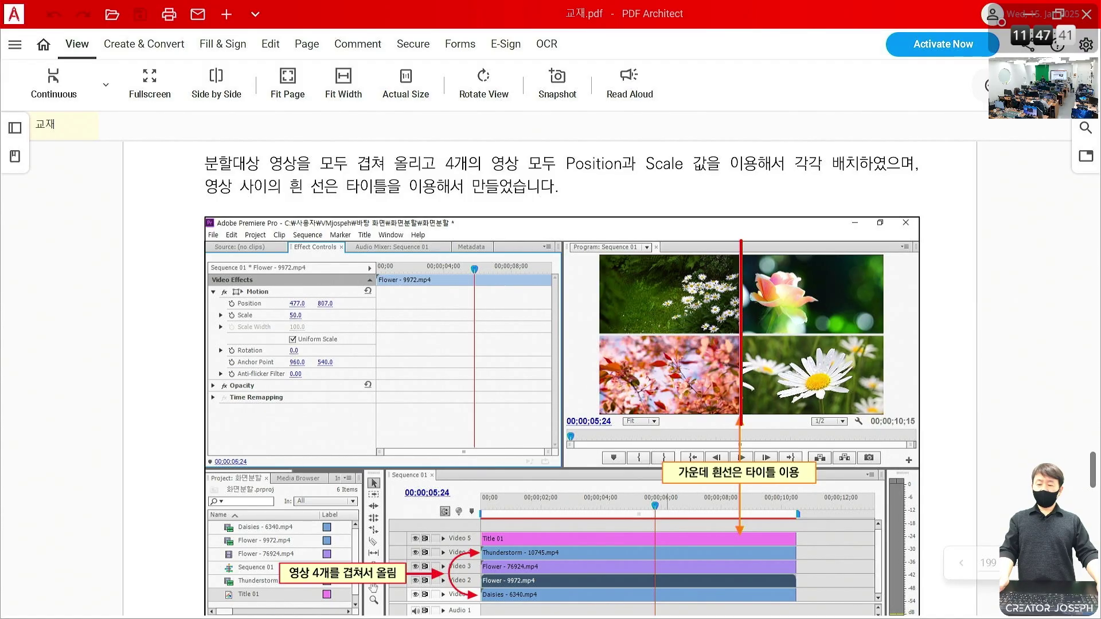
pyautogui.moveTo(608, 332); pyautogui.dragTo(886, 333)
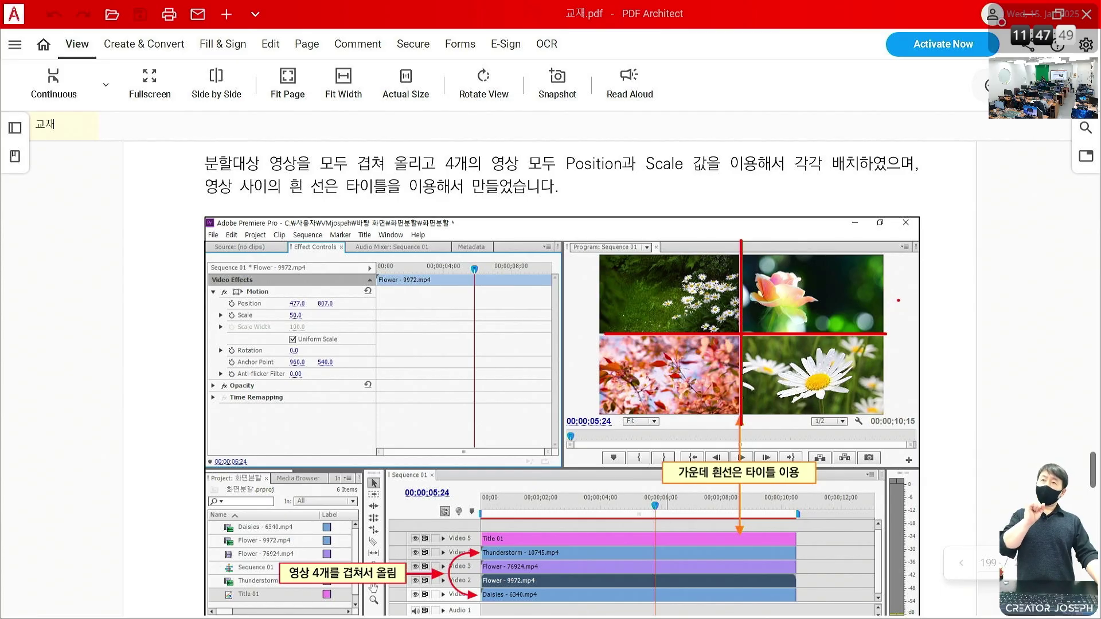
pyautogui.press('Escape')
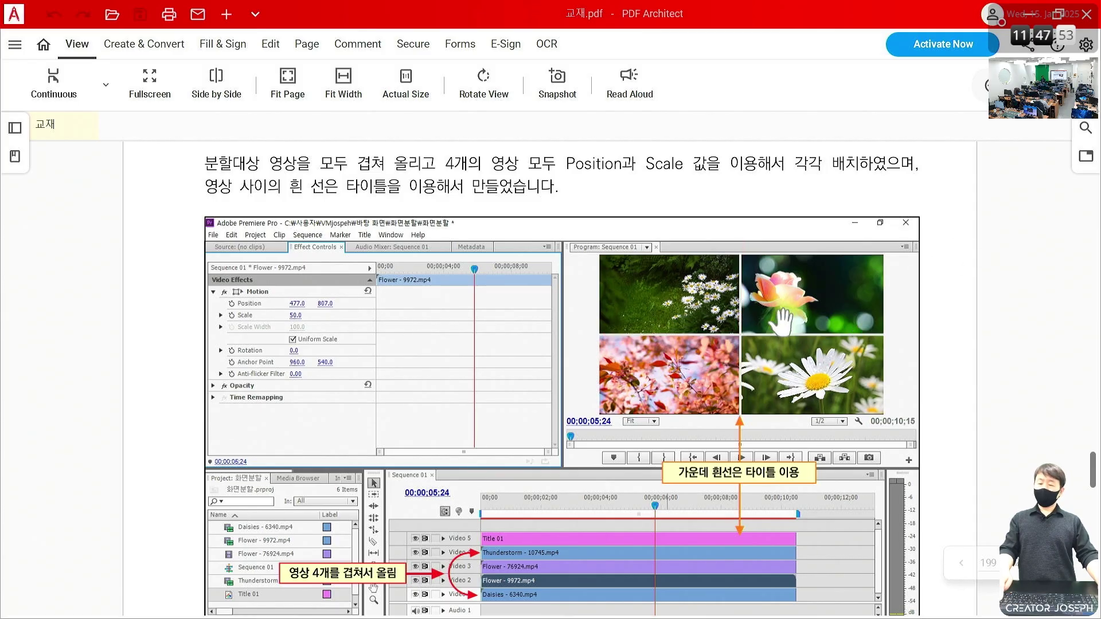
pyautogui.moveTo(738, 246); pyautogui.dragTo(738, 451)
pyautogui.moveTo(607, 334); pyautogui.dragTo(897, 334)
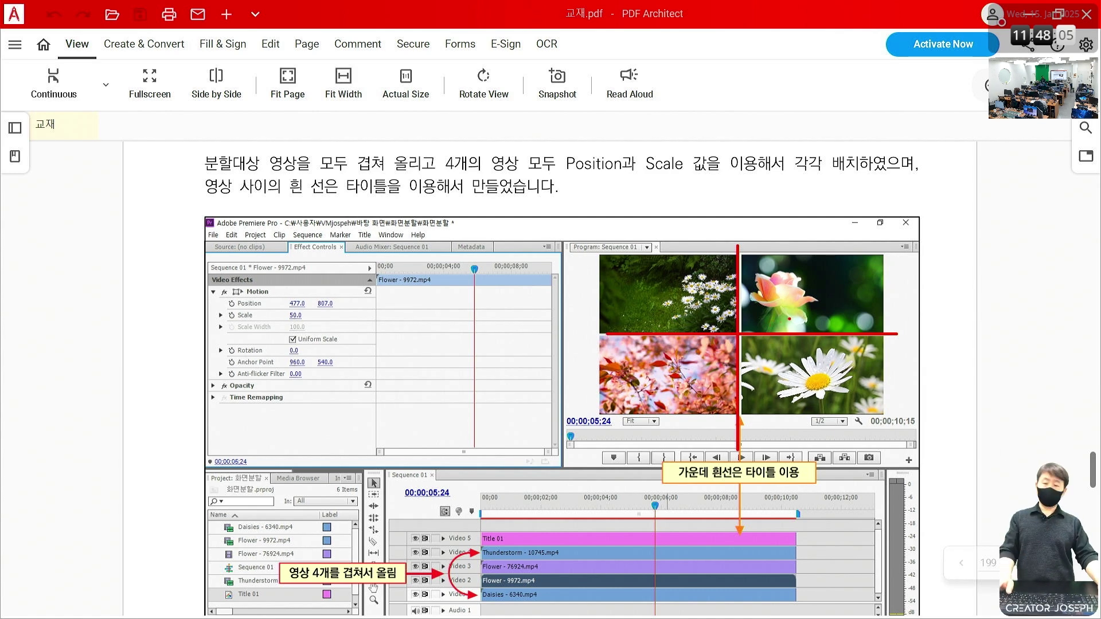
pyautogui.press('Escape')
# Switch to Premiere Pro and create a new title named 균등4분할, marking its name before confirming
pyautogui.hotkey('alt', 'Tab')
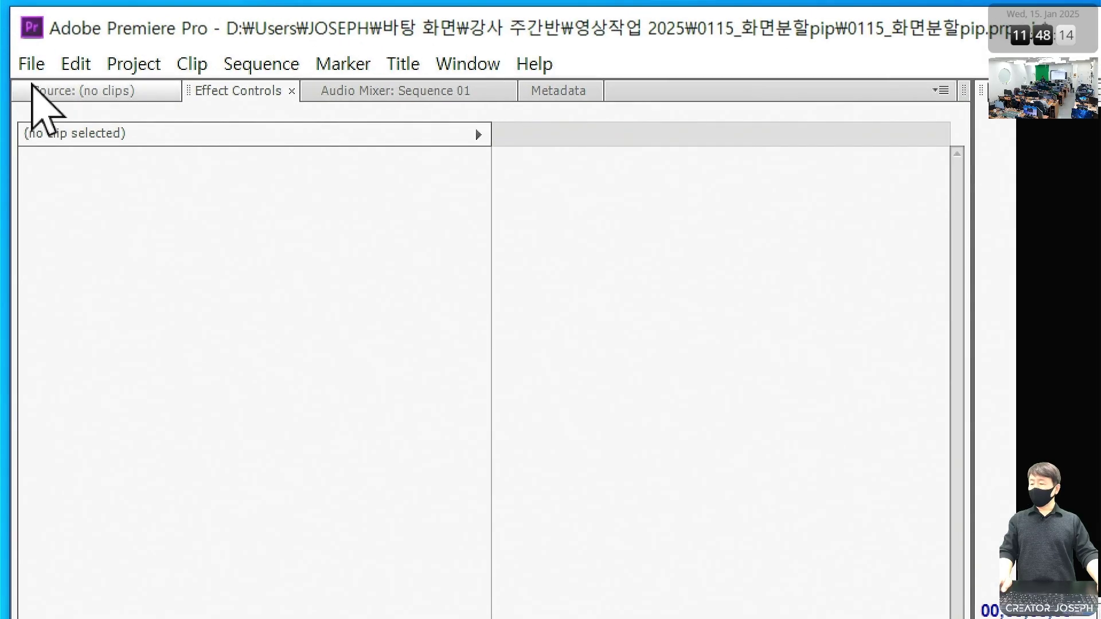
pyautogui.click(15, 31)
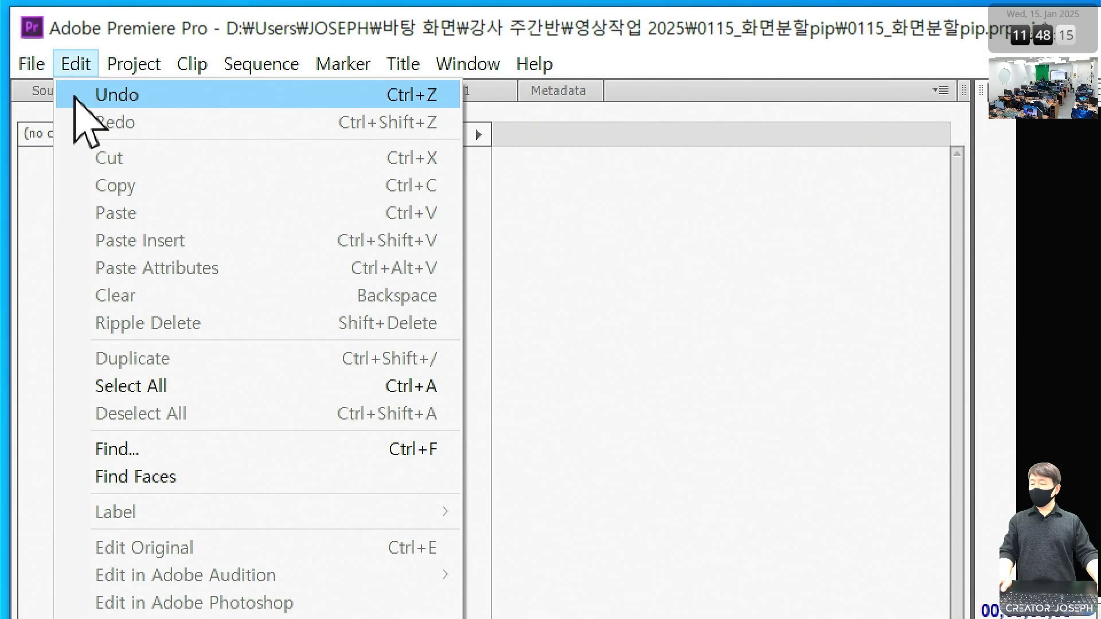
pyautogui.moveTo(74, 98)
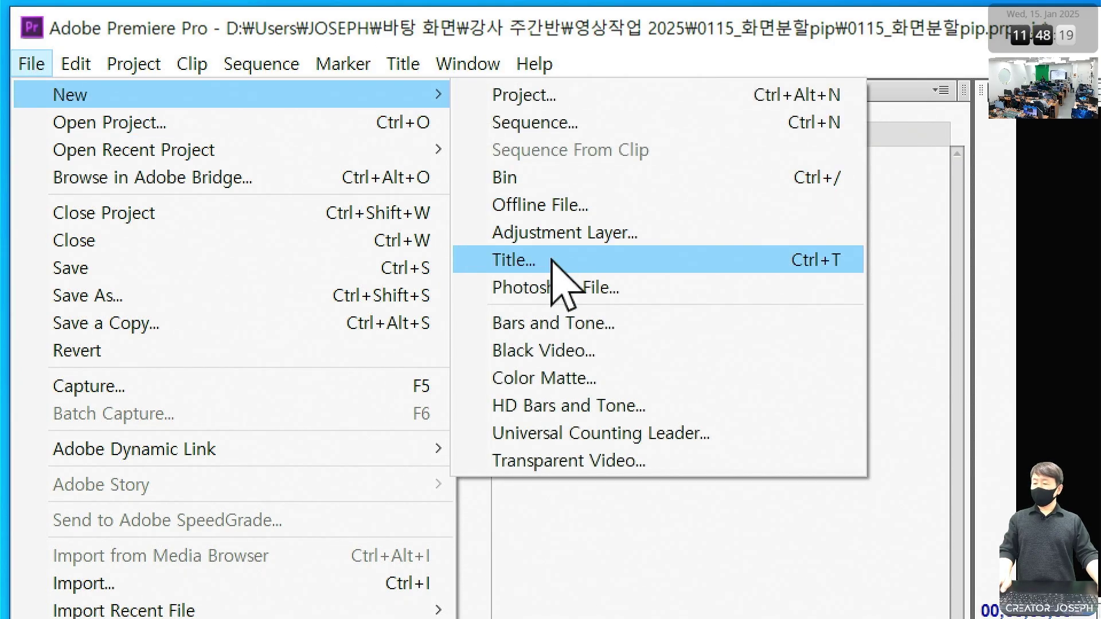
pyautogui.click(552, 261)
pyautogui.moveTo(980, 494); pyautogui.dragTo(628, 178)
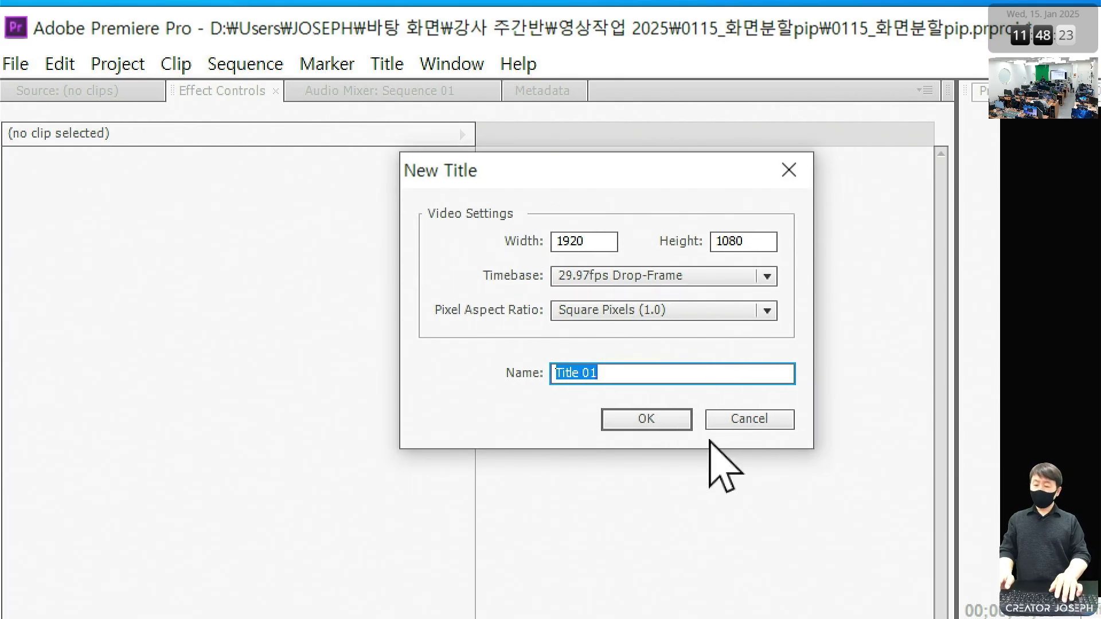
pyautogui.press('BackSpace')
pyautogui.write('균')
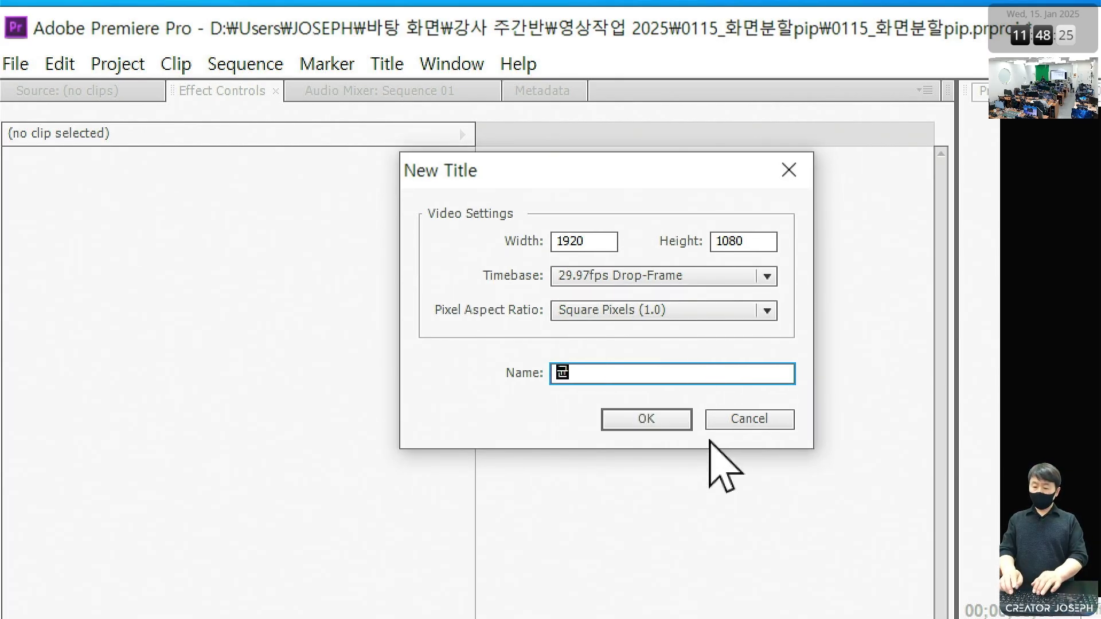
pyautogui.write('등4분할')
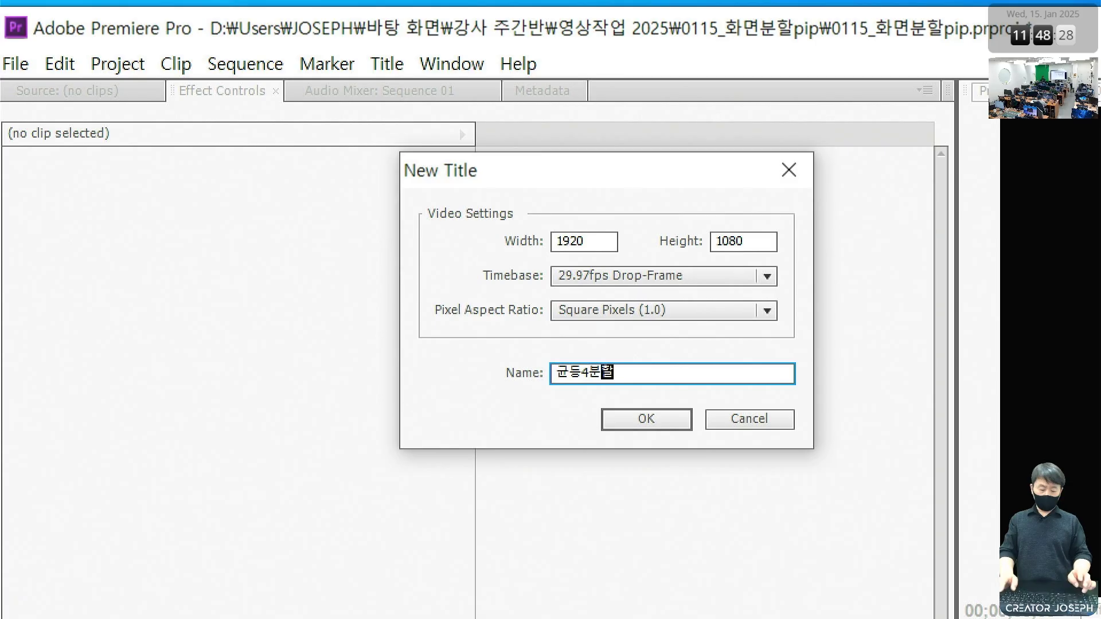
pyautogui.press('Right')
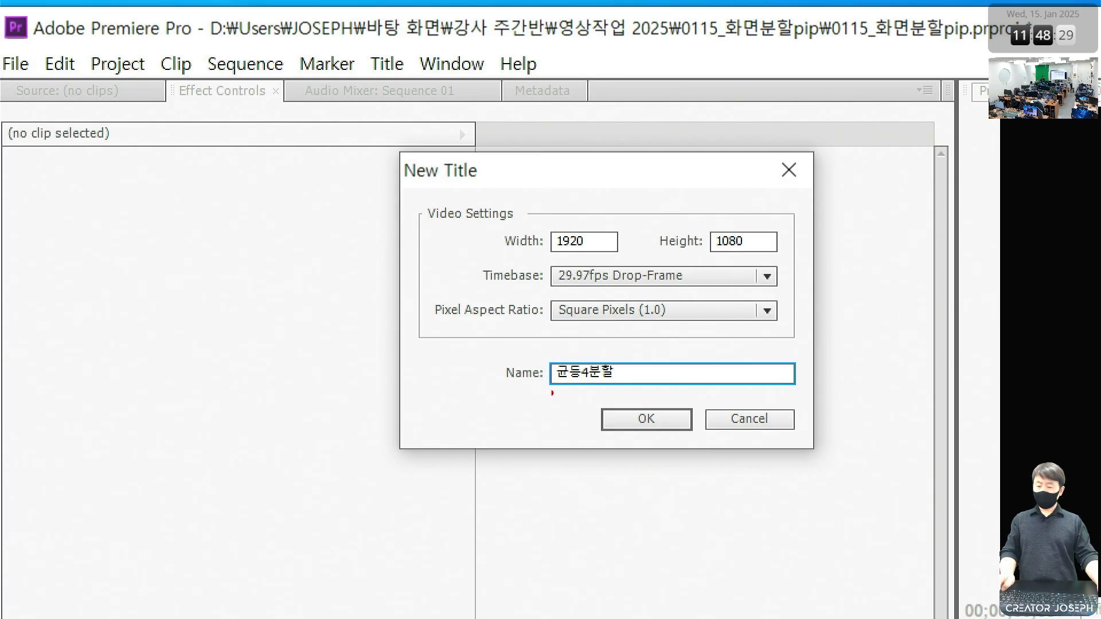
pyautogui.moveTo(487, 348); pyautogui.dragTo(637, 397)
pyautogui.moveTo(668, 358); pyautogui.dragTo(683, 349)
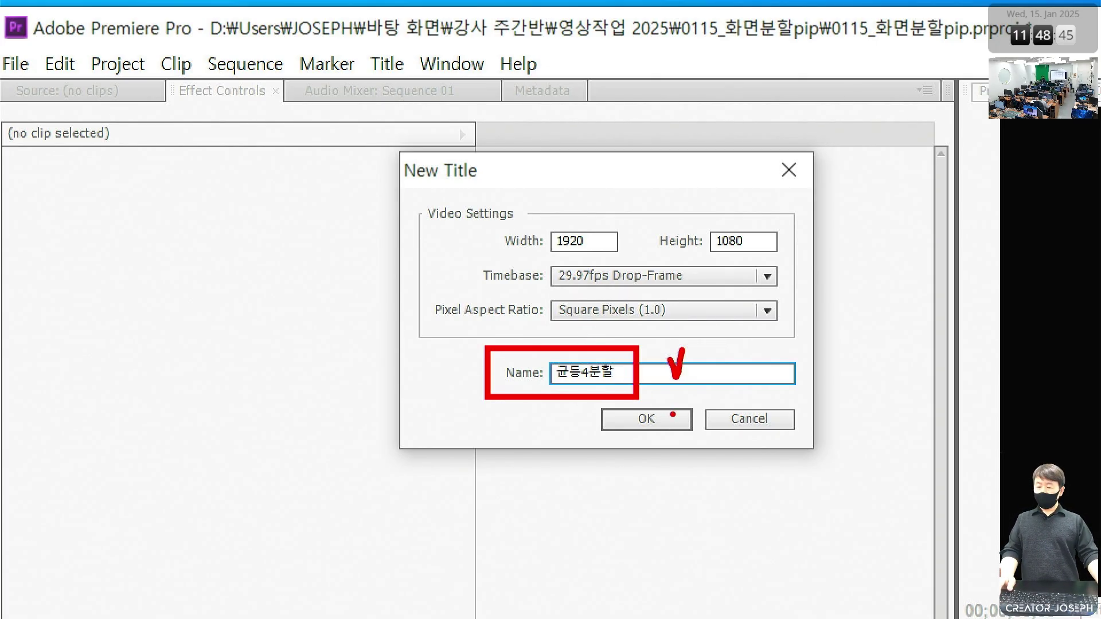
pyautogui.click(633, 417)
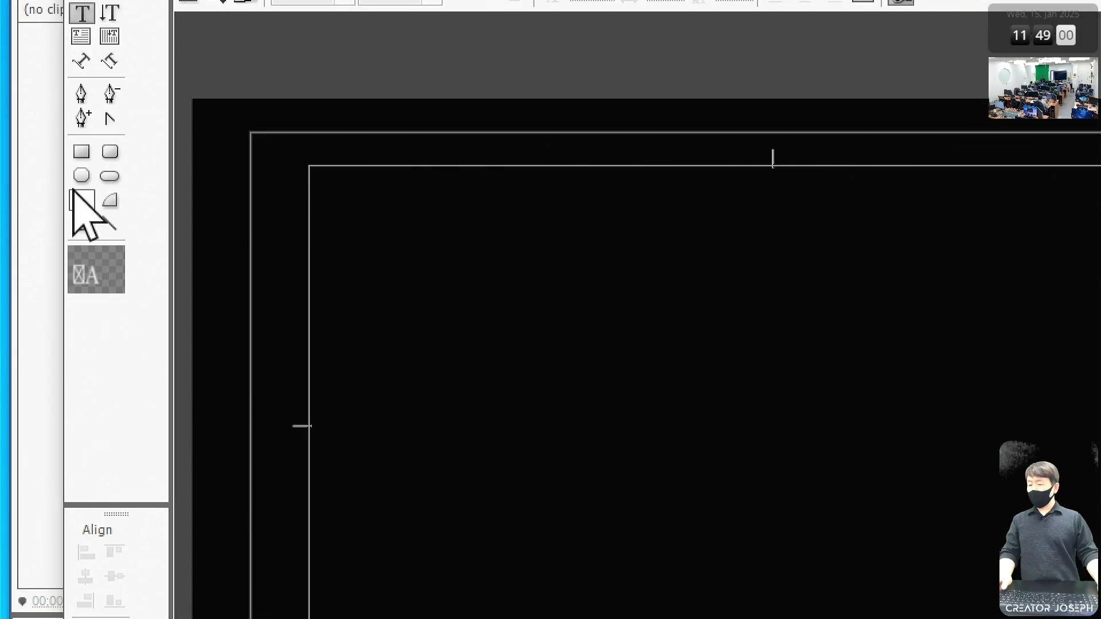
# Mark the line's path and draw a horizontal line about 1978 px long across the middle of the title frame with the Line tool
pyautogui.click(98, 221)
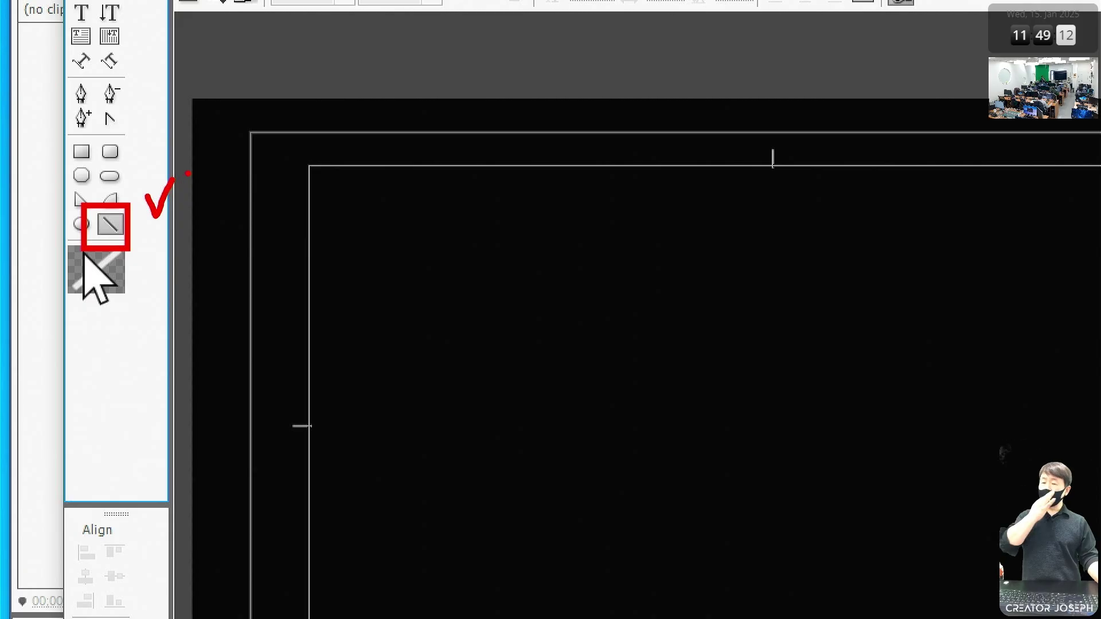
pyautogui.moveTo(362, 268)
pyautogui.mouseDown()
pyautogui.moveTo(409, 218)
pyautogui.moveTo(387, 291)
pyautogui.moveTo(383, 207)
pyautogui.moveTo(388, 270)
pyautogui.moveTo(396, 223)
pyautogui.moveTo(329, 238)
pyautogui.moveTo(379, 241)
pyautogui.mouseUp()
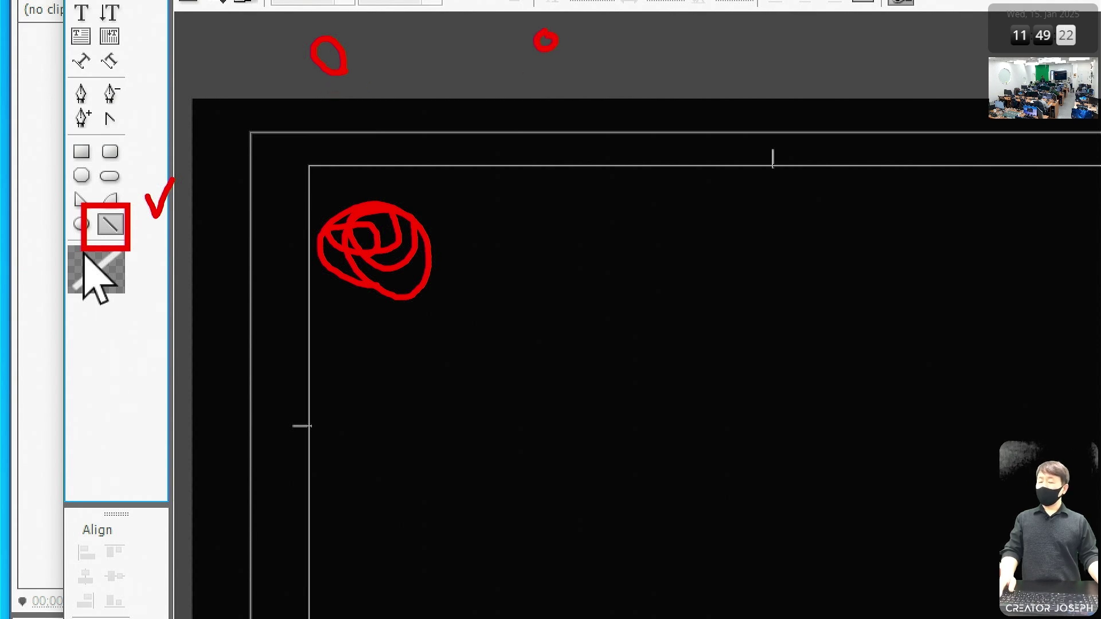
pyautogui.moveTo(545, 49); pyautogui.dragTo(543, 173)
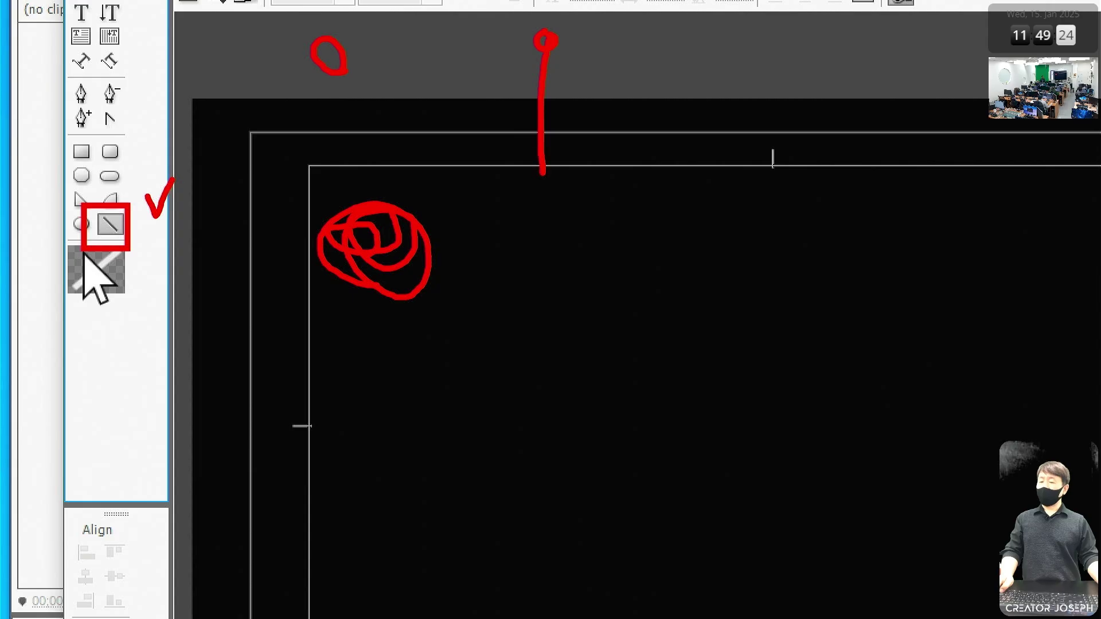
pyautogui.press('Escape')
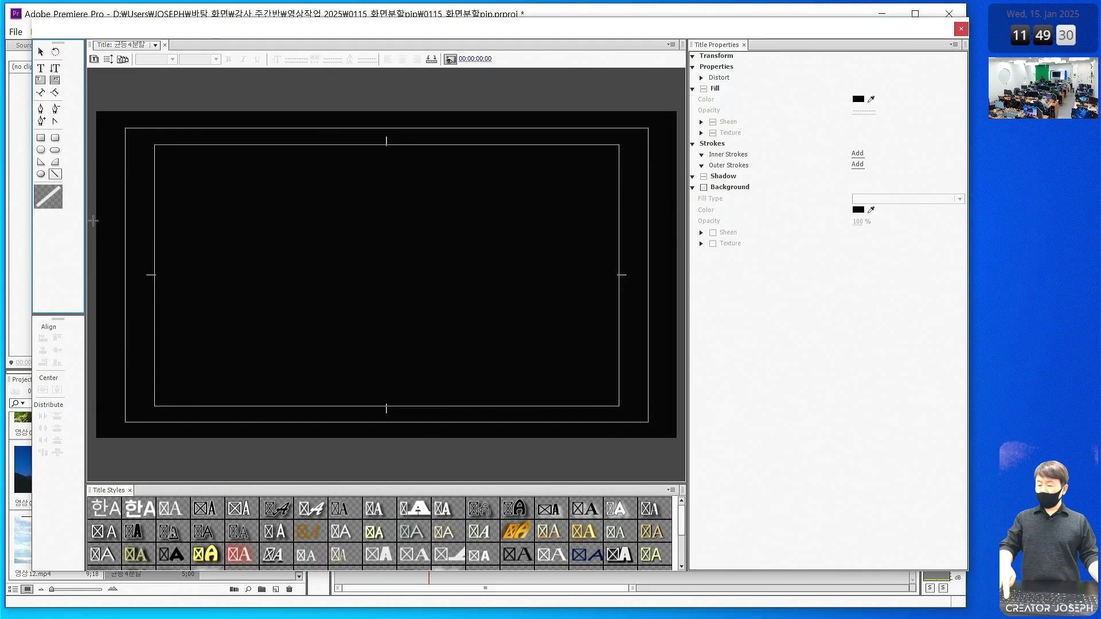
pyautogui.hotkey('ctrl', '2')
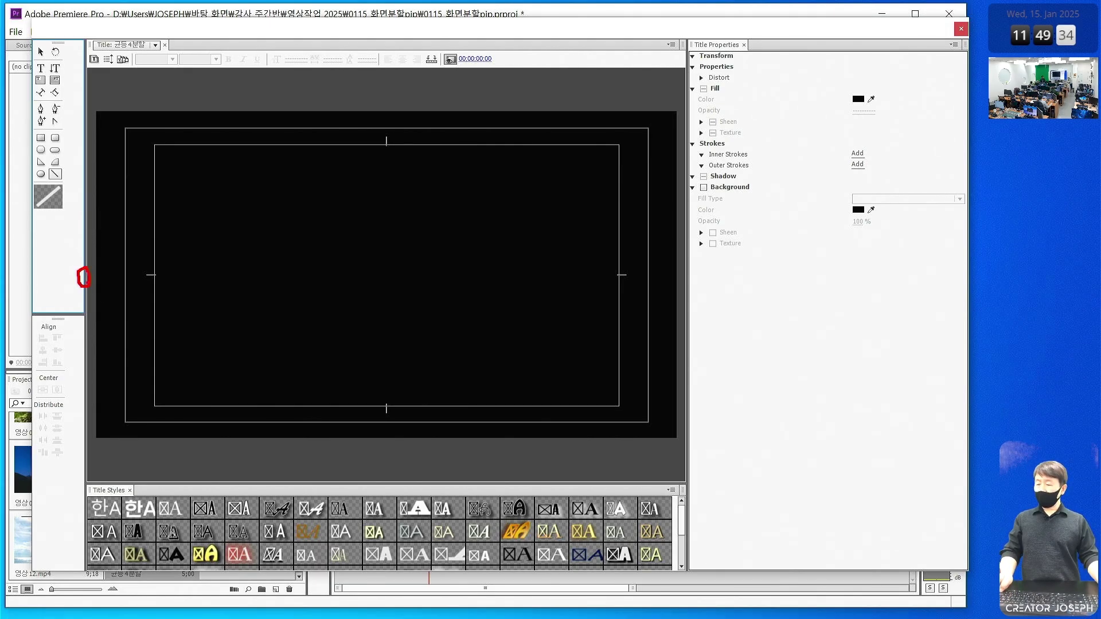
pyautogui.moveTo(88, 280)
pyautogui.mouseDown()
pyautogui.moveTo(706, 285)
pyautogui.moveTo(695, 269)
pyautogui.moveTo(683, 298)
pyautogui.mouseUp()
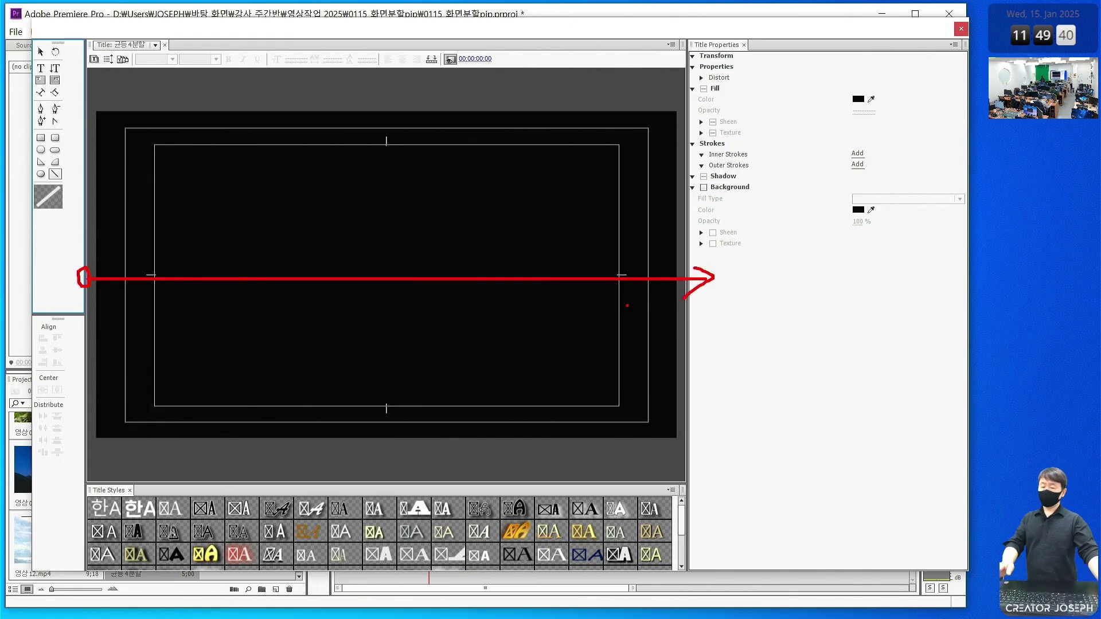
pyautogui.press('Escape')
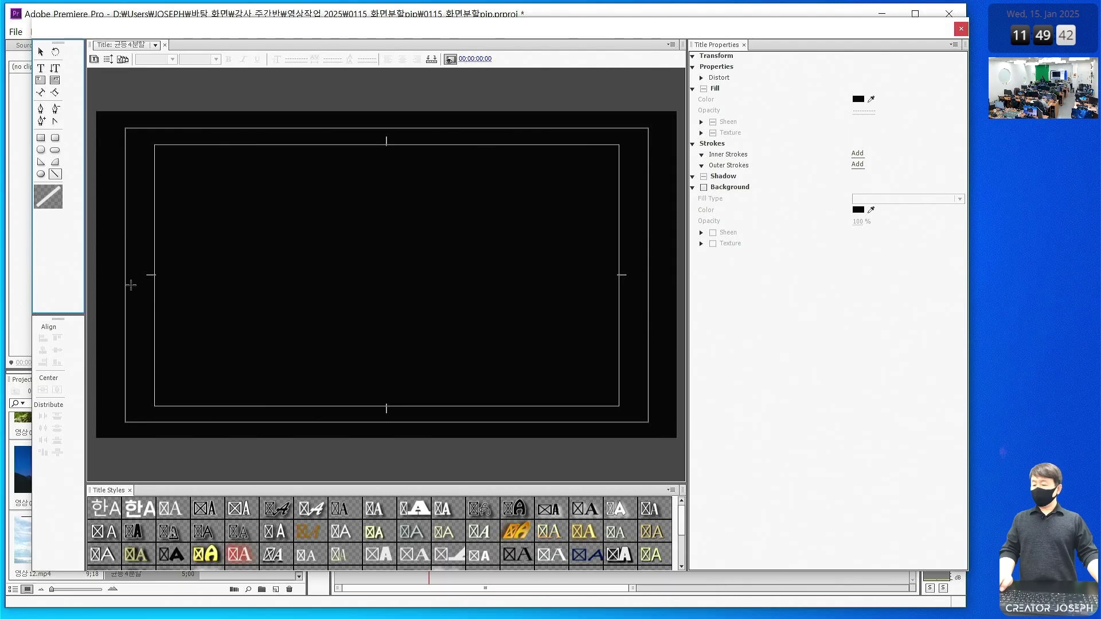
pyautogui.moveTo(93, 275); pyautogui.dragTo(685, 275)
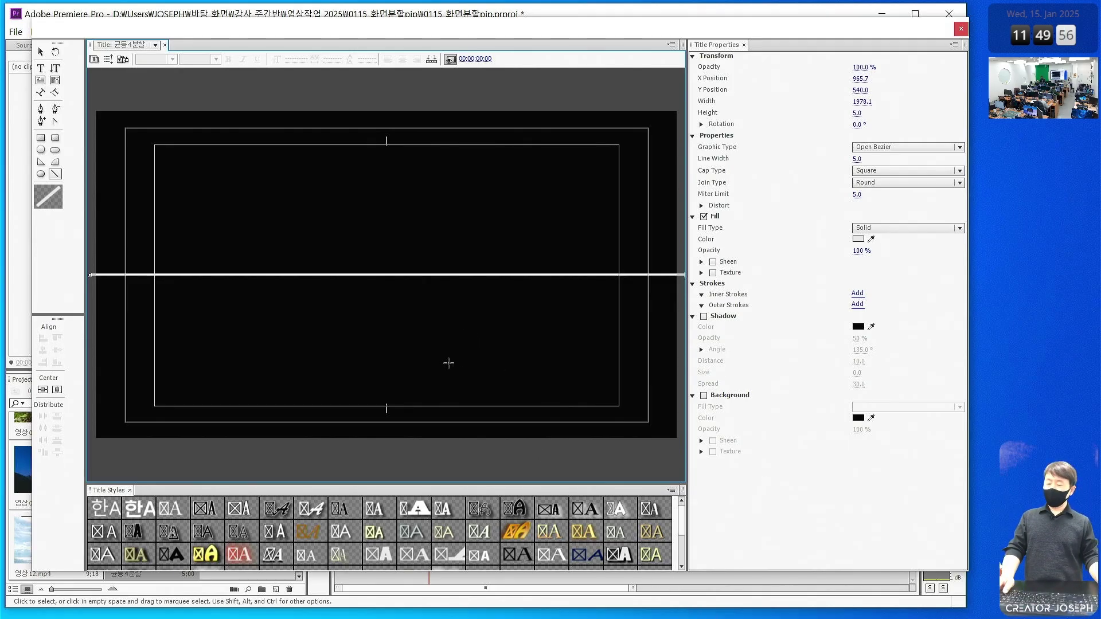
pyautogui.click(40, 52)
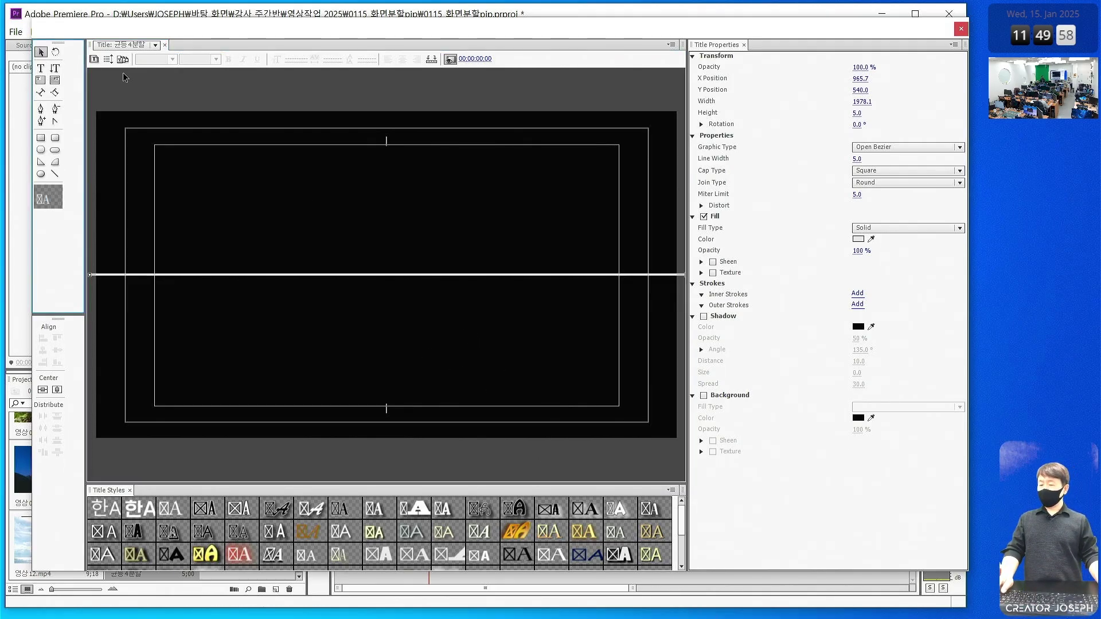
# Draw a vertical line about 1150 px long down the middle of the title frame, crossing the horizontal line, and deselect it
pyautogui.click(55, 174)
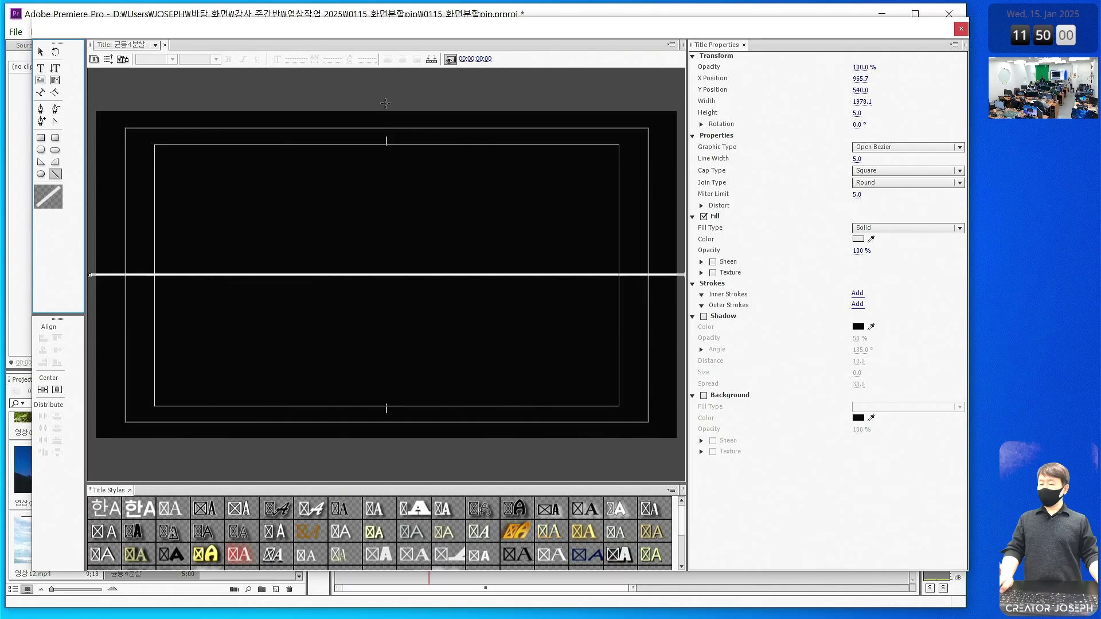
pyautogui.moveTo(386, 102)
pyautogui.mouseDown()
pyautogui.moveTo(379, 389)
pyautogui.moveTo(390, 448)
pyautogui.mouseUp()
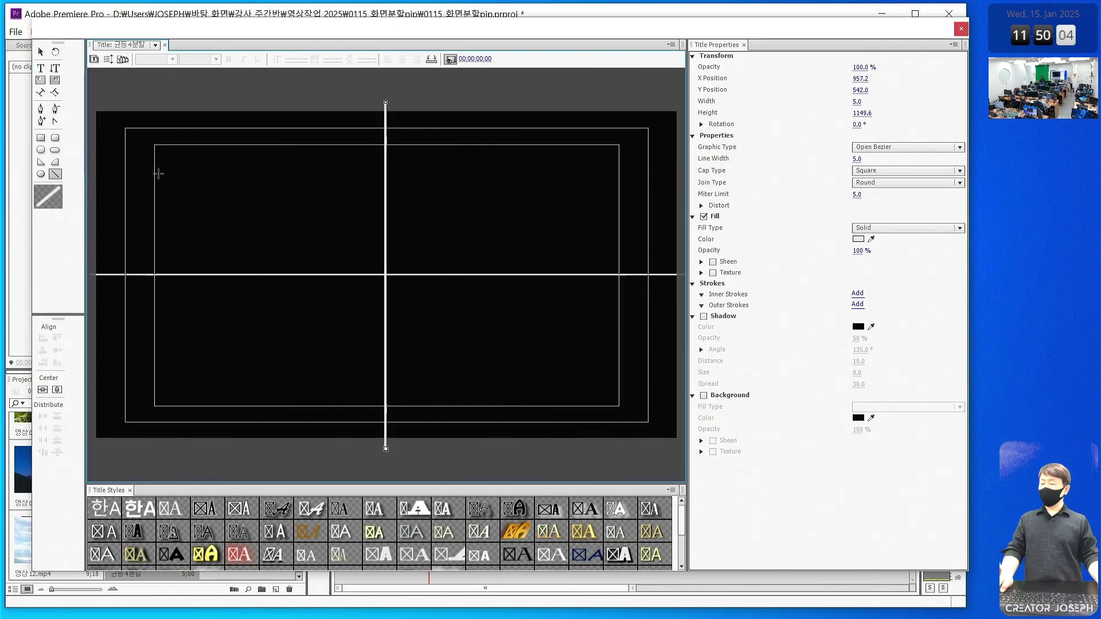
pyautogui.click(41, 52)
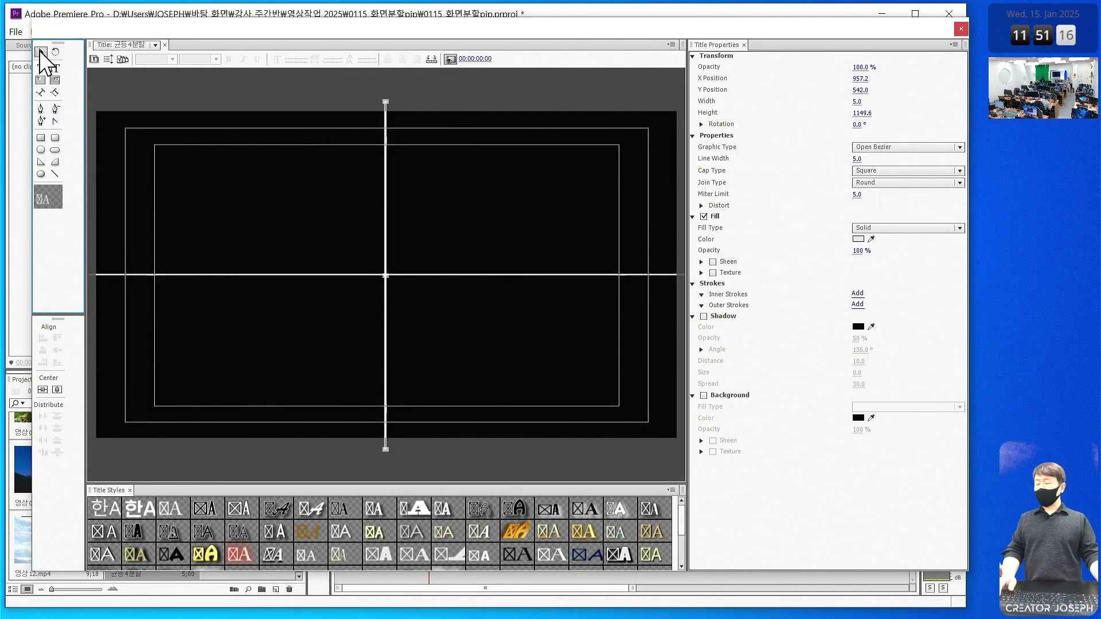
pyautogui.click(302, 102)
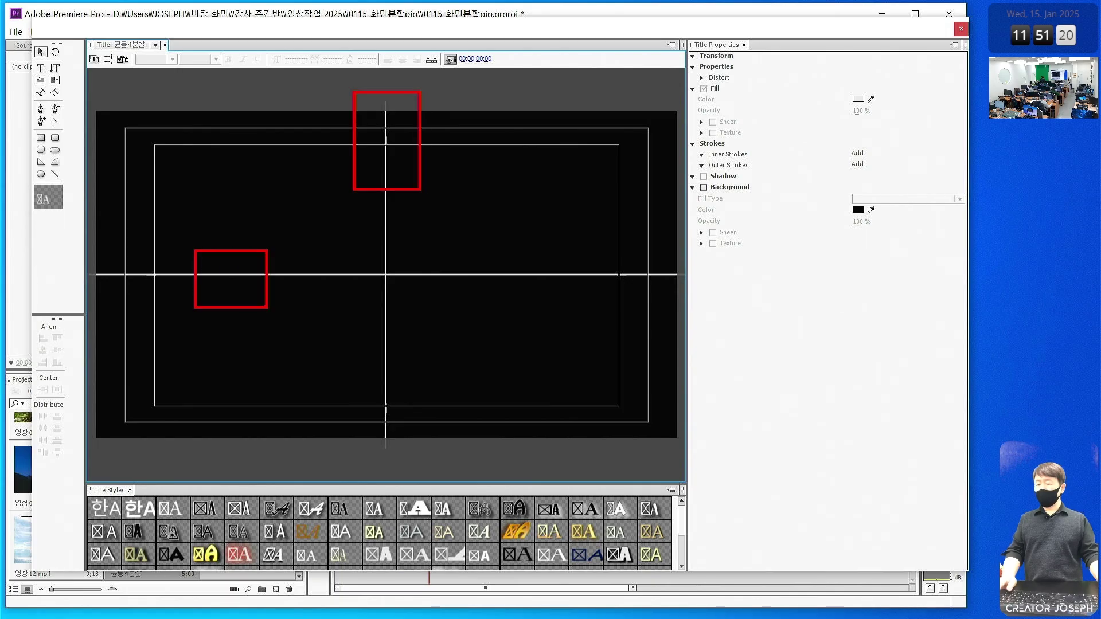
# Centre the vertical line and the horizontal line horizontally in the title frame
pyautogui.click(385, 182)
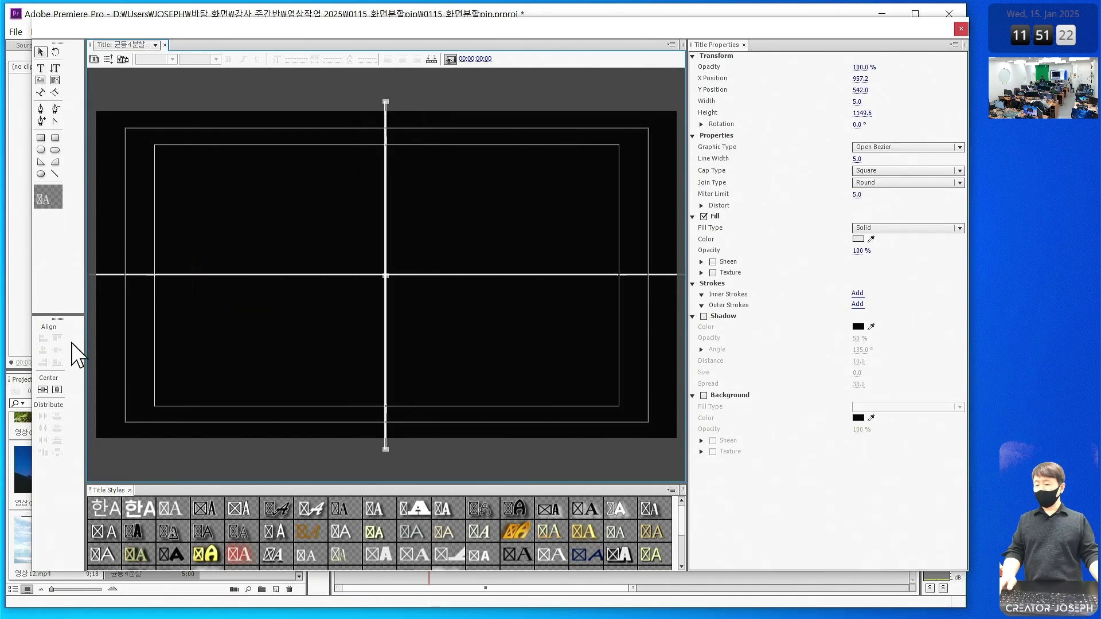
pyautogui.click(56, 389)
pyautogui.click(220, 275)
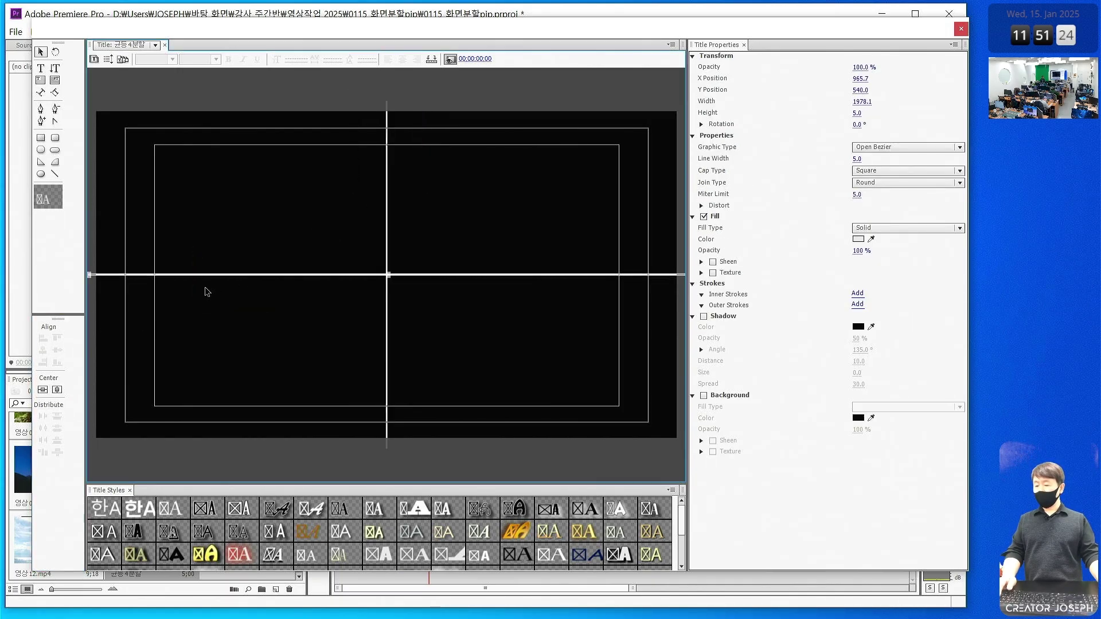
pyautogui.click(57, 389)
pyautogui.click(410, 177)
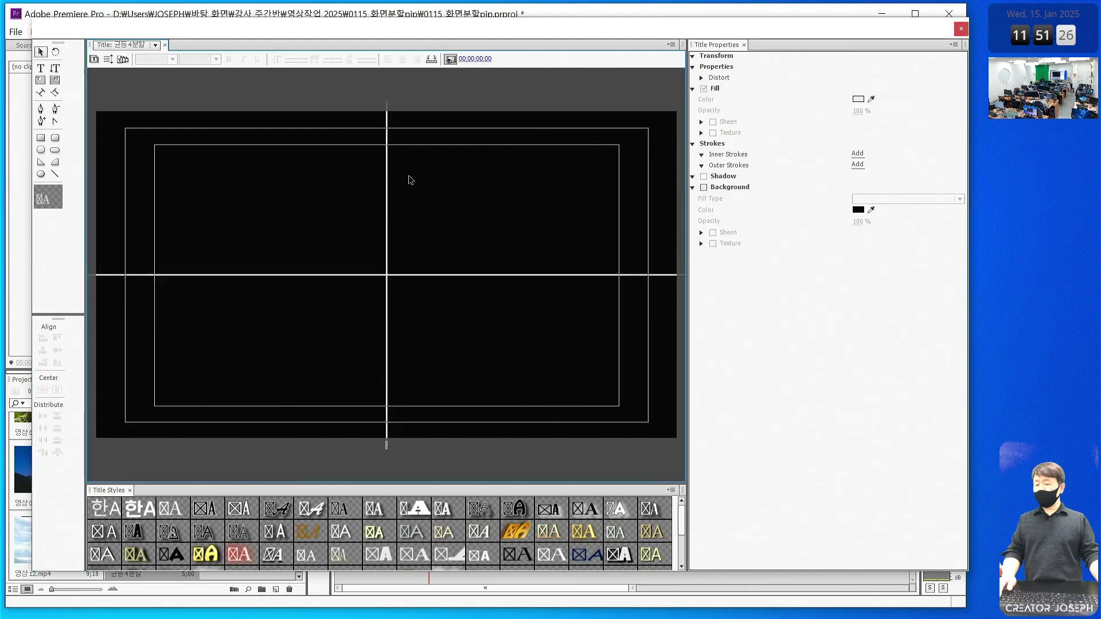
# Nudge the vertical line slightly off centre and centre it horizontally in the title frame again
pyautogui.moveTo(388, 178); pyautogui.dragTo(390, 177)
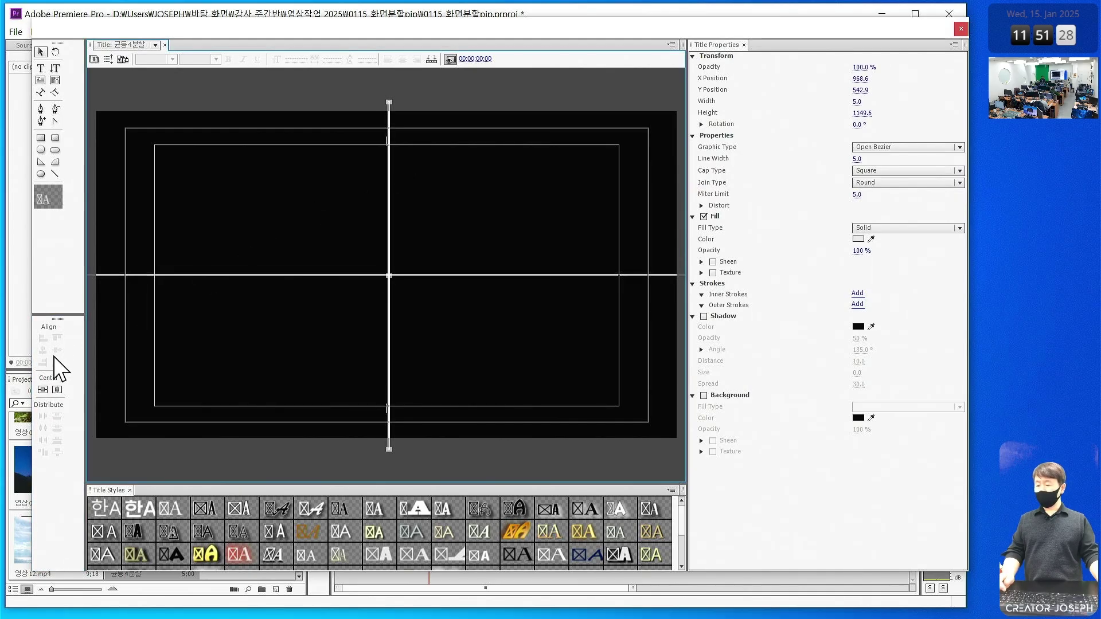
pyautogui.click(57, 390)
pyautogui.click(272, 199)
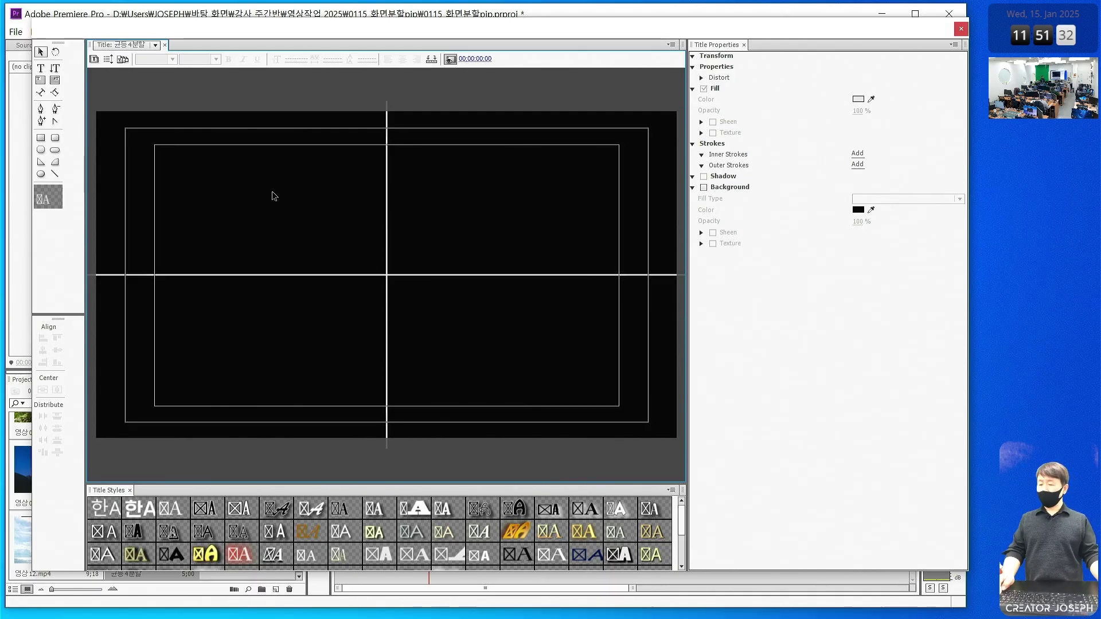
# Select both dividing lines in the title and set their line width to 10
pyautogui.click(473, 358)
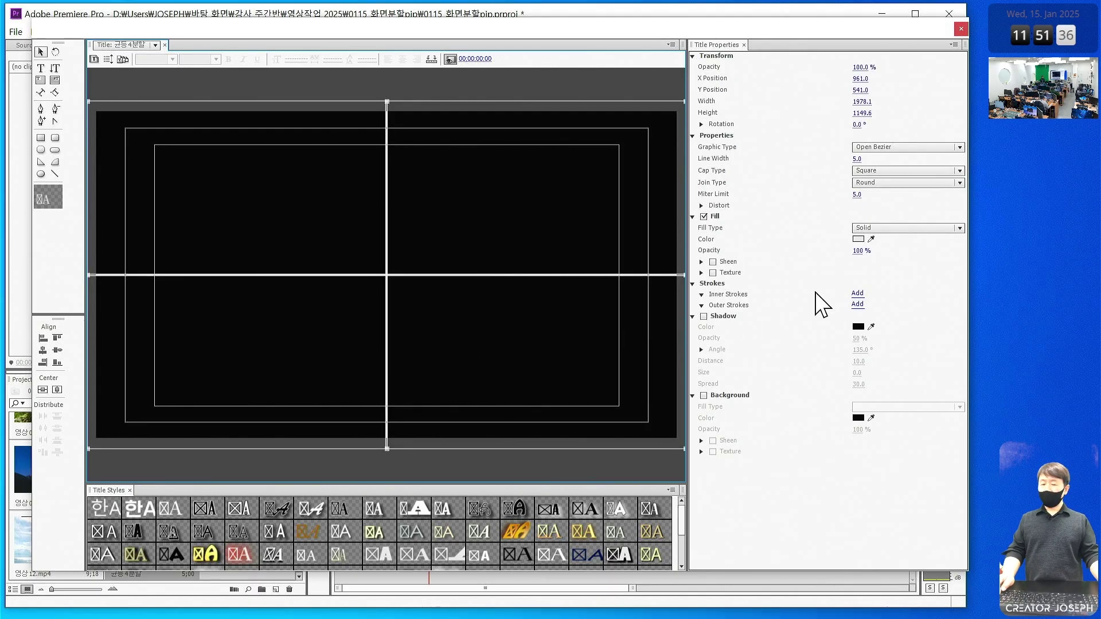
pyautogui.click(860, 160)
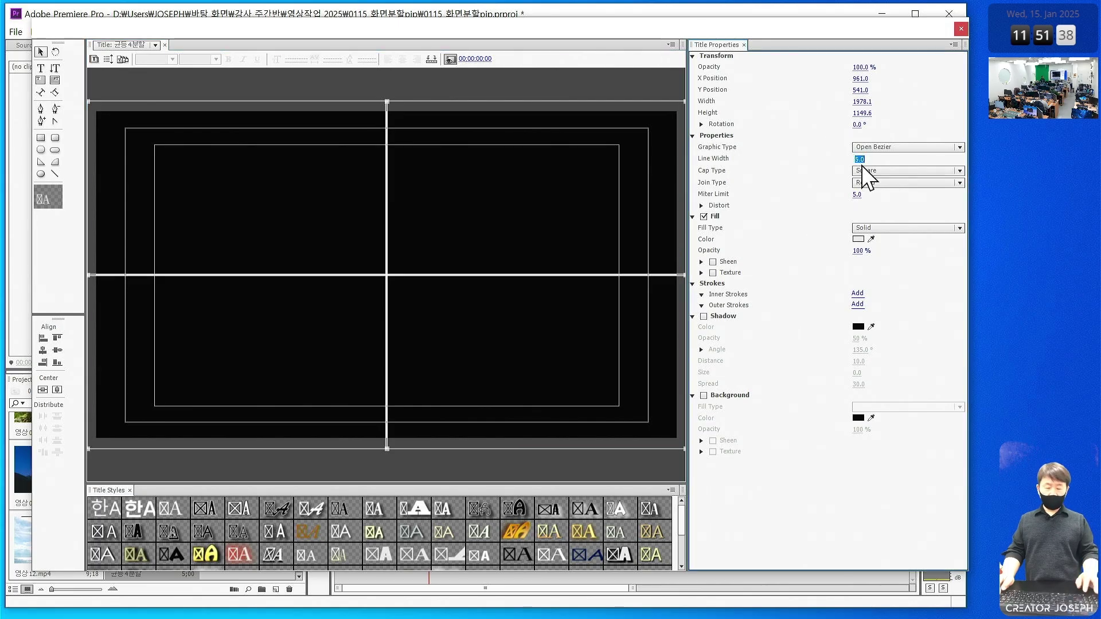
pyautogui.write('10')
pyautogui.press('Return')
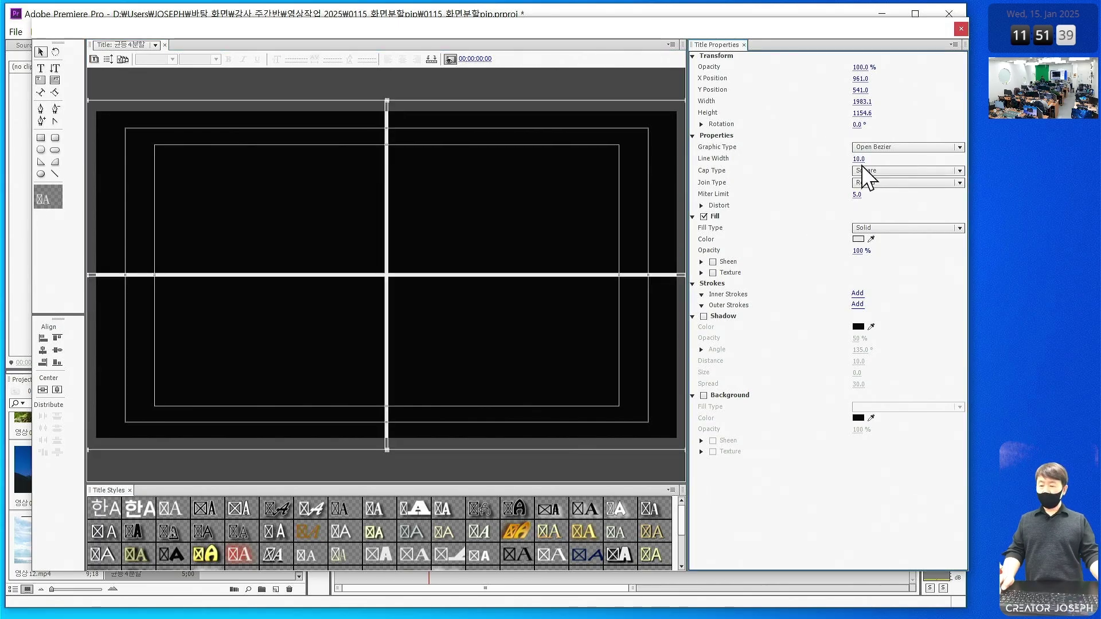
# Set the fill colour of both dividing lines to white (FFFFFF), deselect them and close the title
pyautogui.click(858, 239)
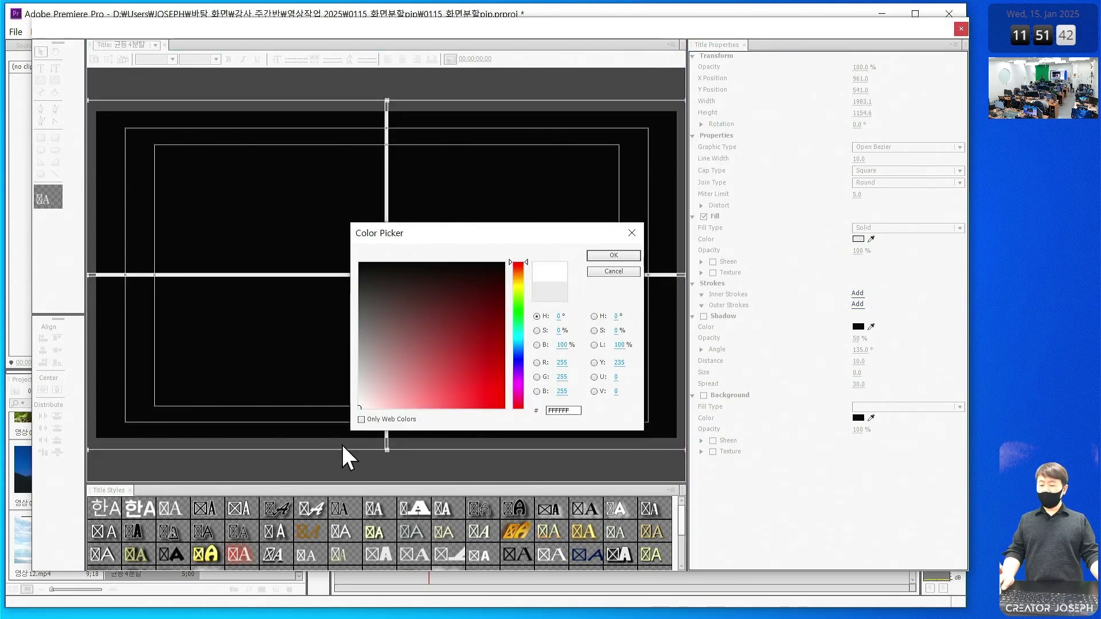
pyautogui.click(627, 257)
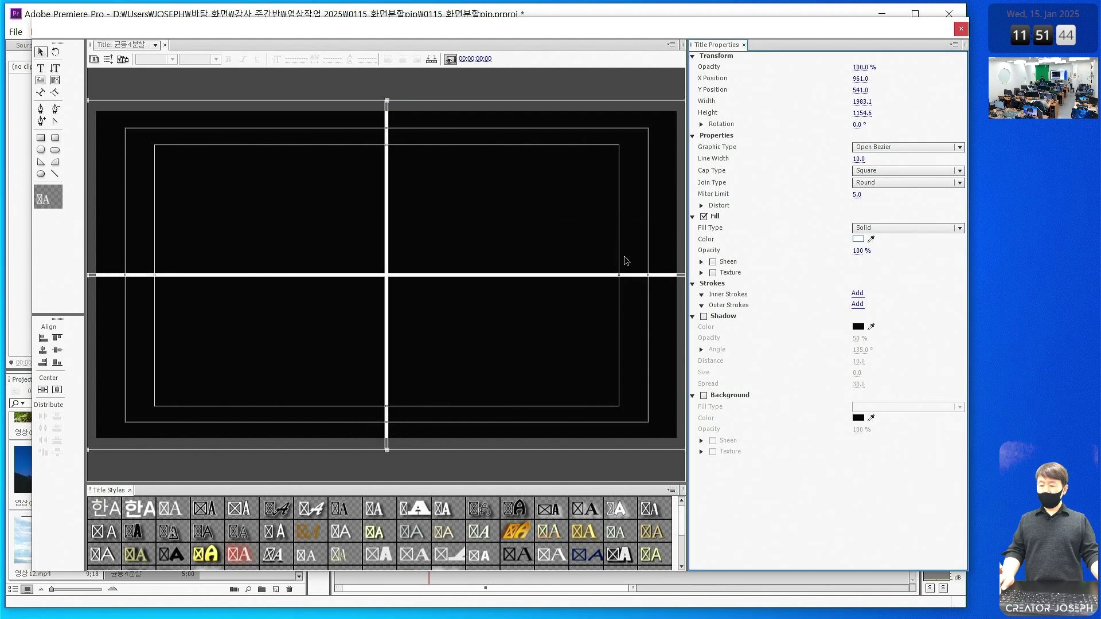
pyautogui.click(600, 87)
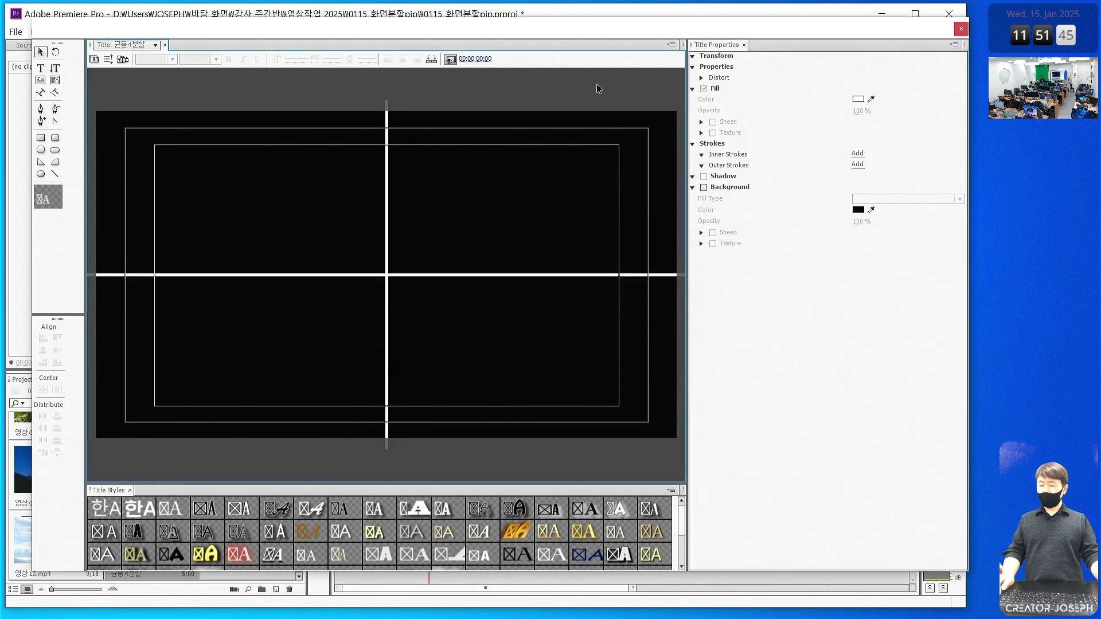
pyautogui.click(962, 29)
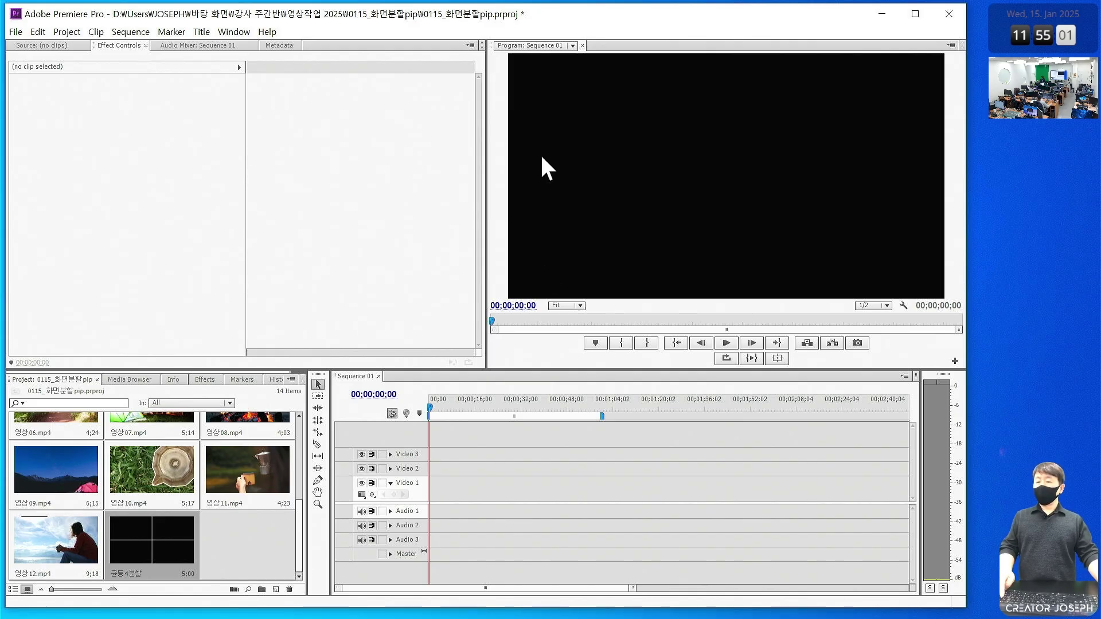
pyautogui.moveTo(512, 162); pyautogui.dragTo(979, 162)
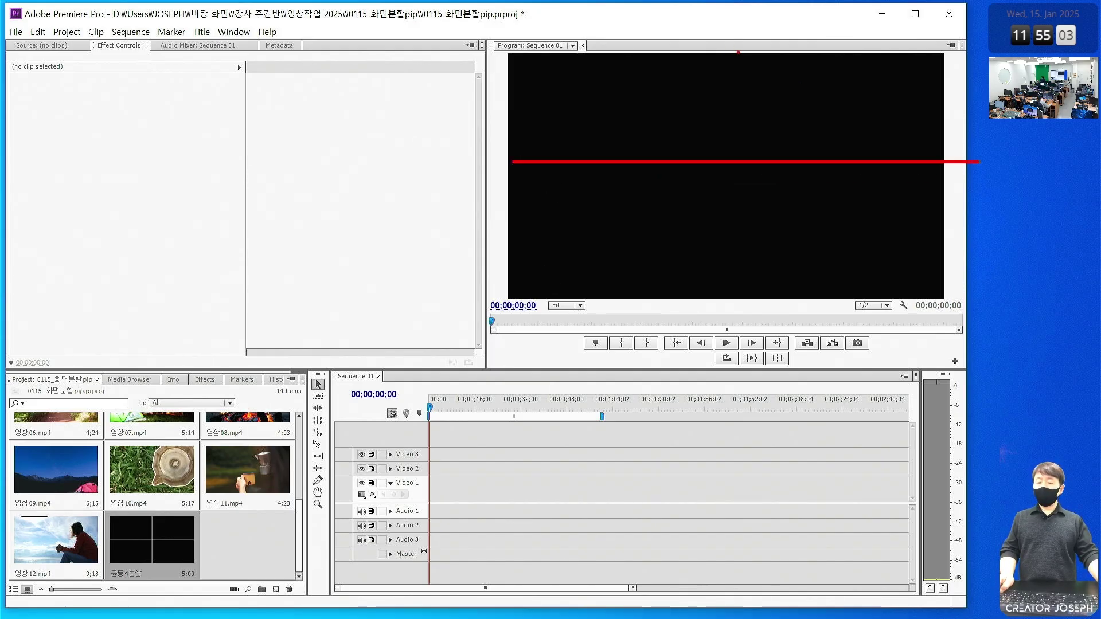
pyautogui.moveTo(729, 48); pyautogui.dragTo(728, 300)
pyautogui.moveTo(785, 99); pyautogui.dragTo(839, 131)
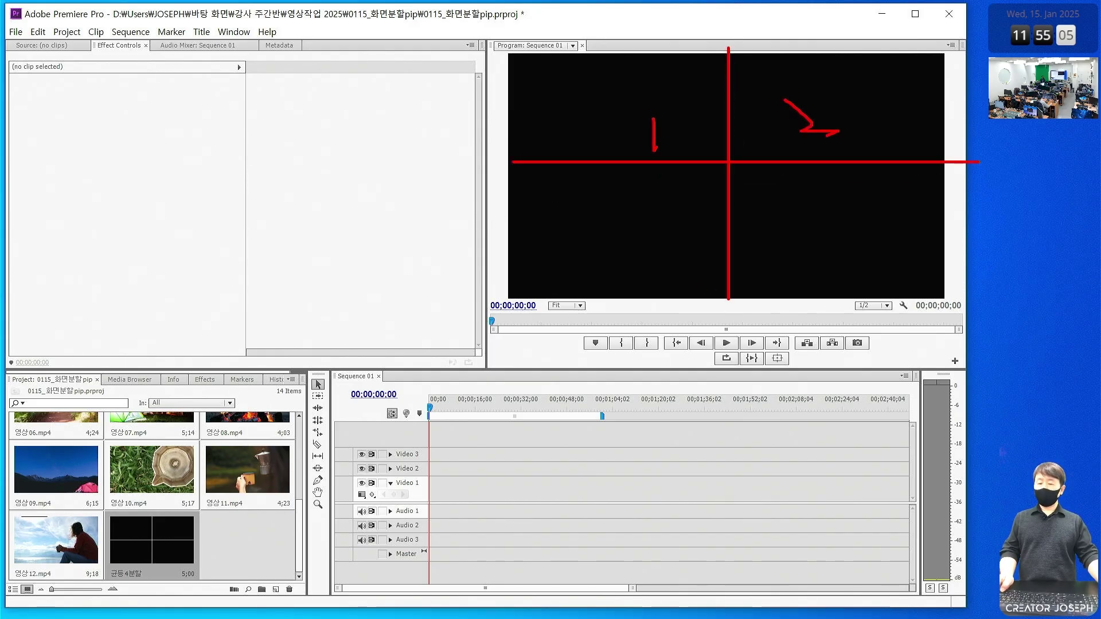
pyautogui.moveTo(654, 210)
pyautogui.mouseDown()
pyautogui.moveTo(683, 213)
pyautogui.moveTo(688, 245)
pyautogui.mouseUp()
pyautogui.moveTo(800, 197)
pyautogui.mouseDown()
pyautogui.moveTo(792, 227)
pyautogui.moveTo(851, 229)
pyautogui.mouseUp()
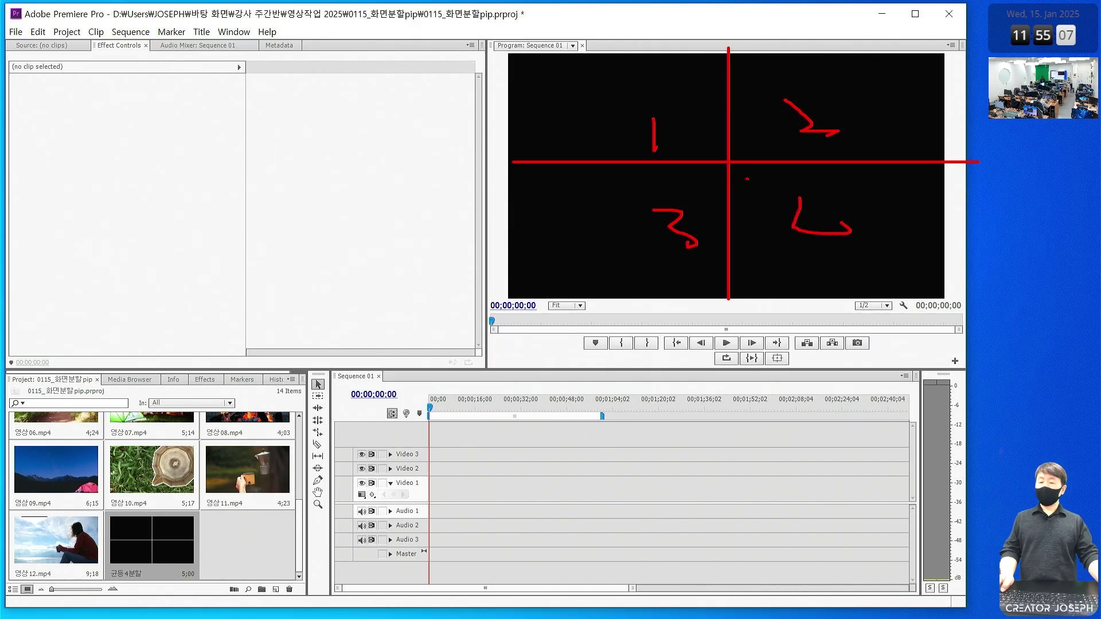
pyautogui.moveTo(747, 179)
pyautogui.mouseDown()
pyautogui.moveTo(733, 135)
pyautogui.moveTo(750, 183)
pyautogui.mouseUp()
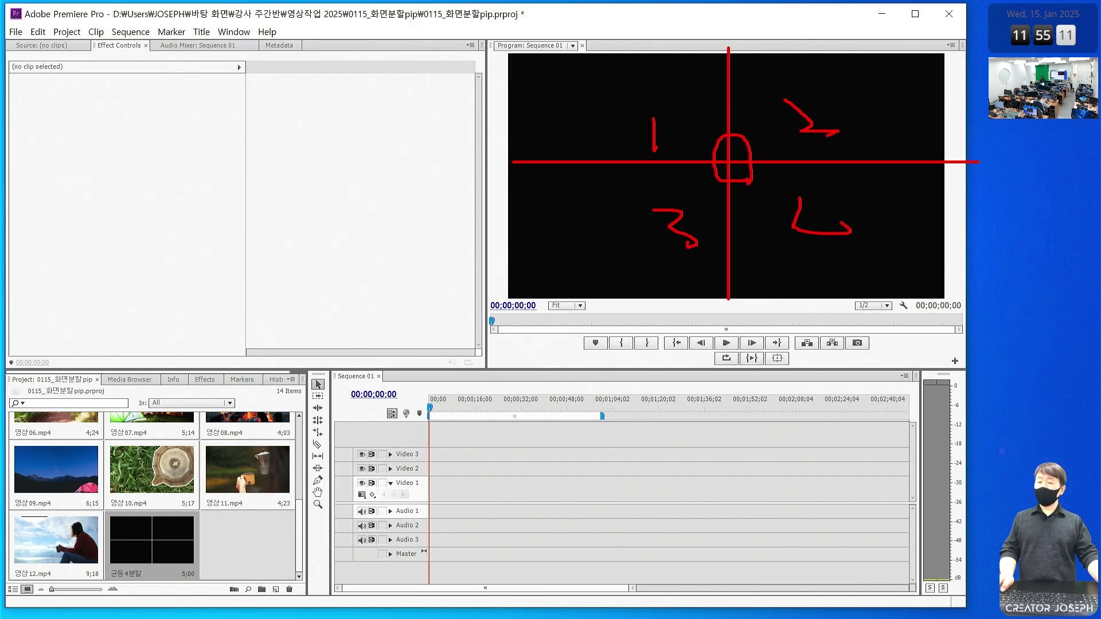
pyautogui.moveTo(297, 132)
pyautogui.mouseDown()
pyautogui.moveTo(299, 198)
pyautogui.moveTo(316, 208)
pyautogui.moveTo(282, 198)
pyautogui.moveTo(307, 172)
pyautogui.moveTo(346, 169)
pyautogui.mouseUp()
pyautogui.moveTo(262, 132)
pyautogui.mouseDown()
pyautogui.moveTo(323, 232)
pyautogui.moveTo(353, 241)
pyautogui.mouseUp()
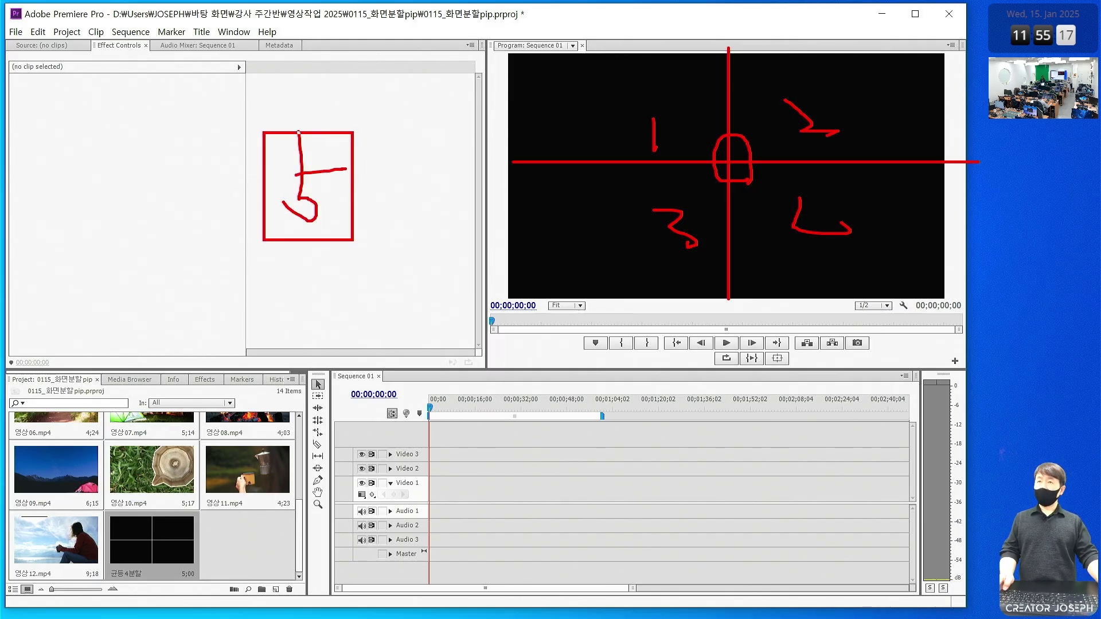
pyautogui.press('Escape')
pyautogui.hotkey('ctrl', '1')
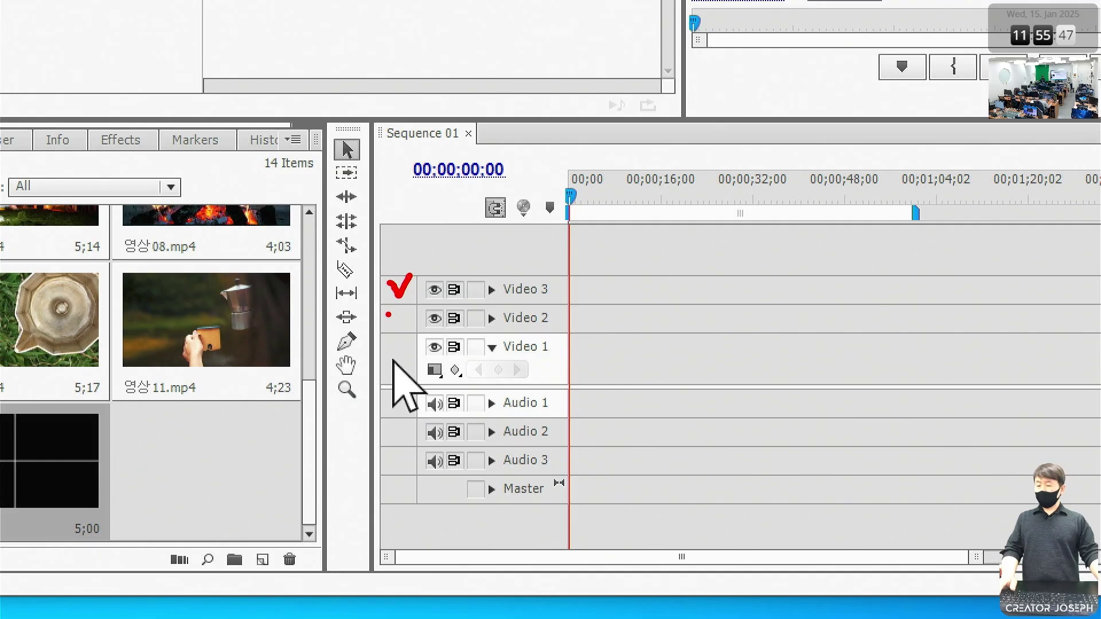
# Add 2 video tracks after Video 3 and 0 audio tracks to Sequence 01
pyautogui.rightClick(399, 283)
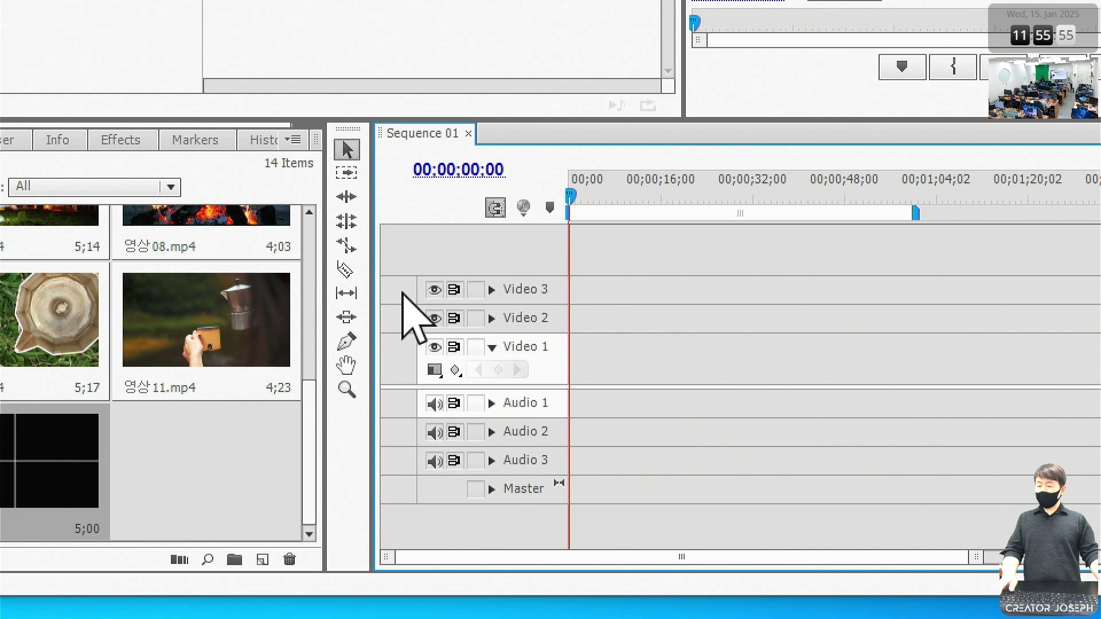
pyautogui.rightClick(401, 288)
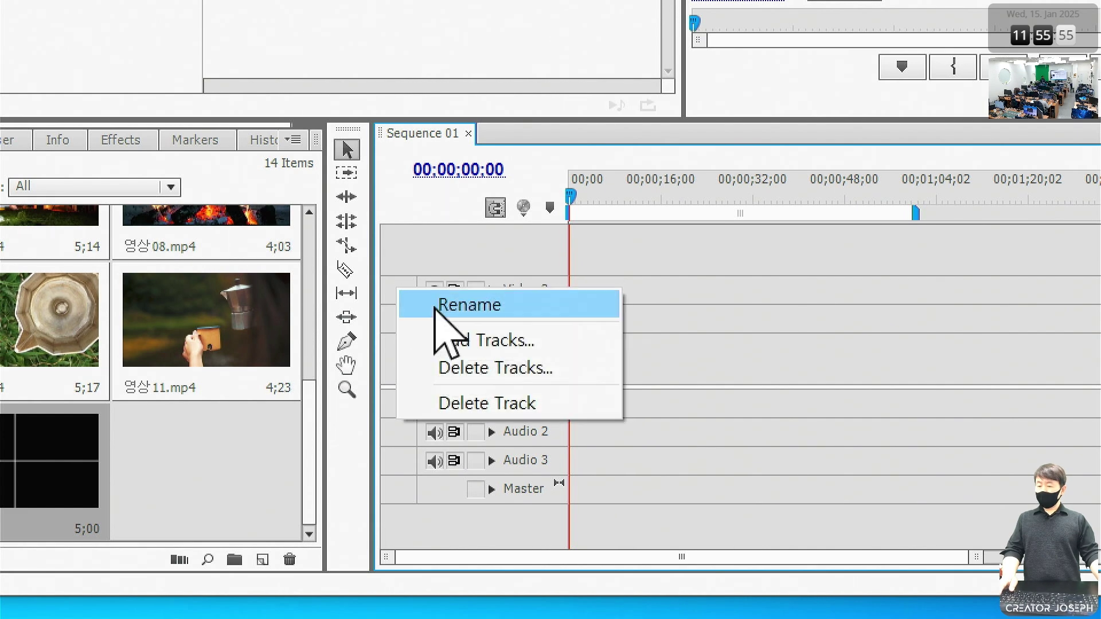
pyautogui.click(472, 334)
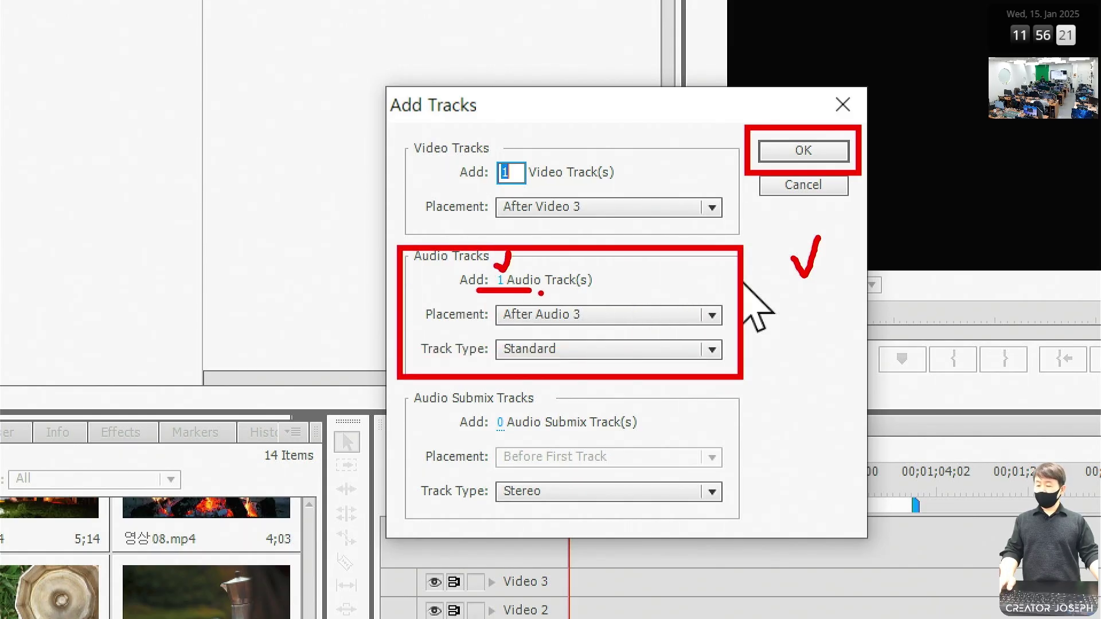
pyautogui.click(502, 282)
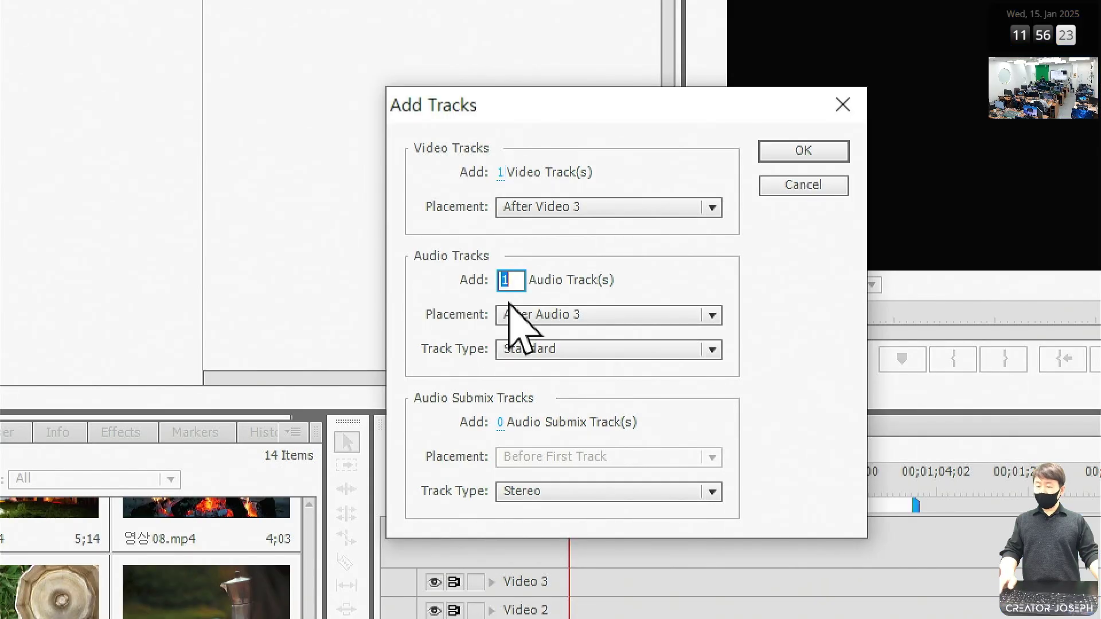
pyautogui.write('0')
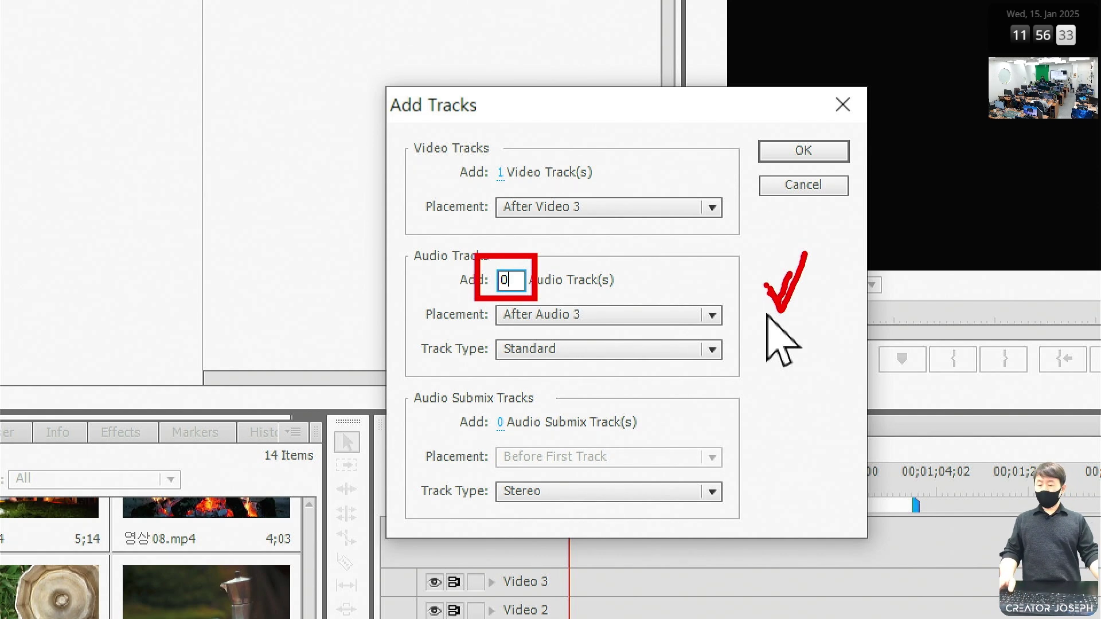
pyautogui.press('Return')
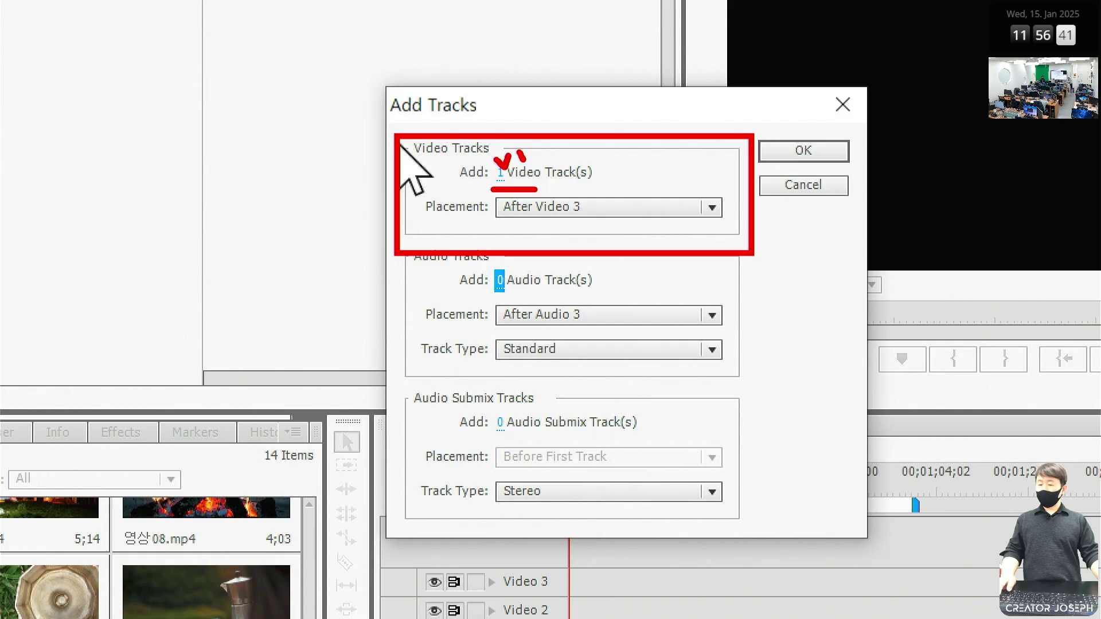
pyautogui.click(501, 172)
pyautogui.write('2')
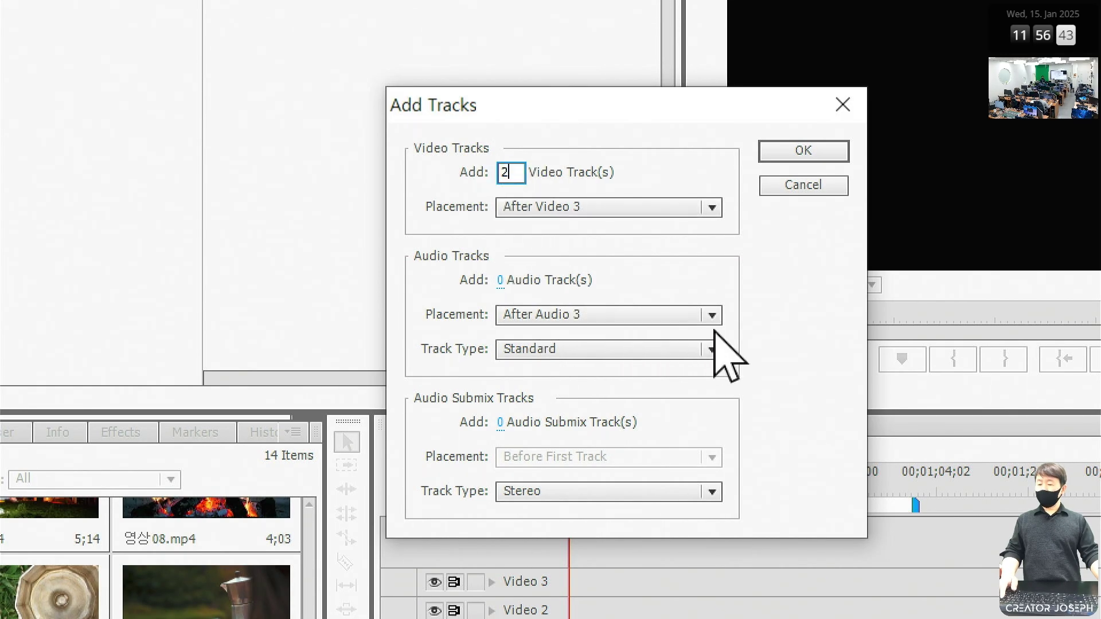
pyautogui.press('Return')
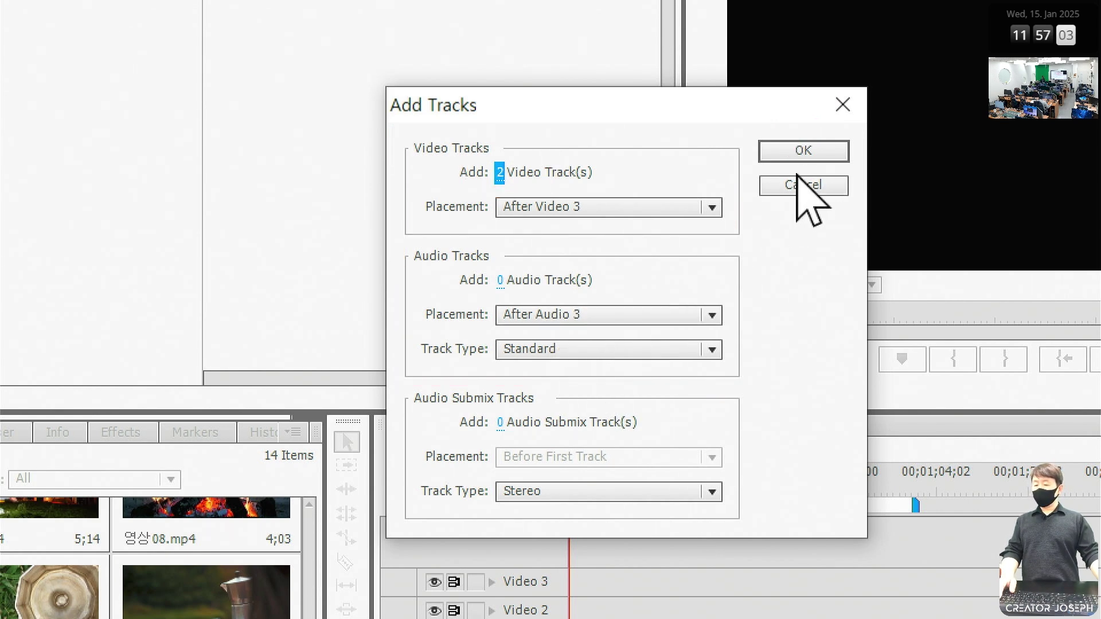
pyautogui.click(806, 151)
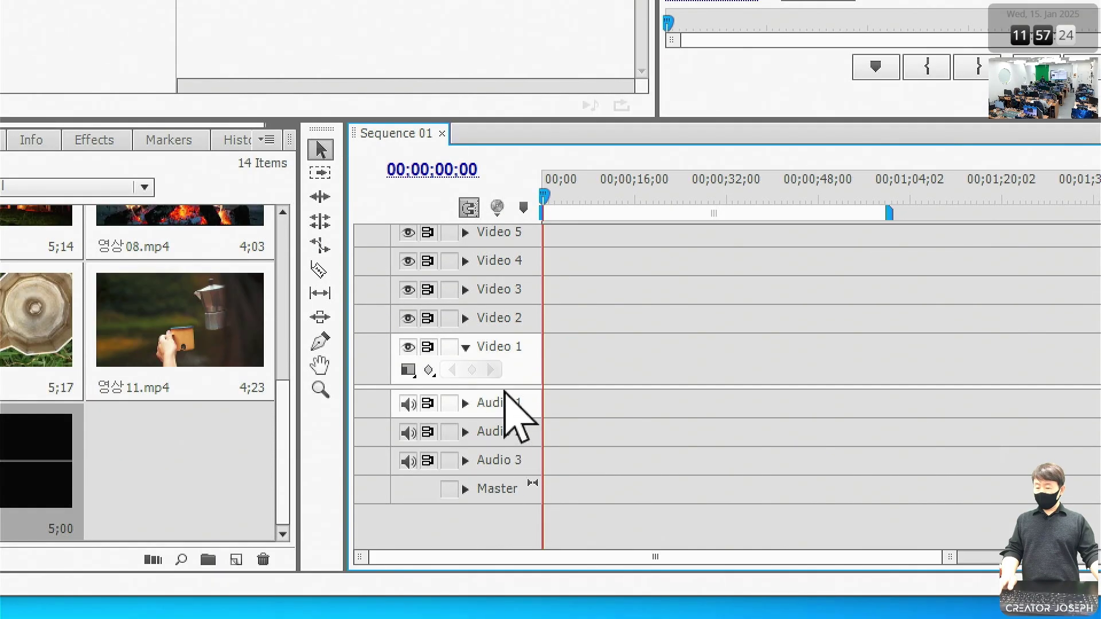
# At the sequence start, place the 균등4분할 title on Video 5 and 영상02, 영상07, 영상08 and 영상11 on Video 1 through Video 4
pyautogui.moveTo(504, 389); pyautogui.dragTo(501, 462)
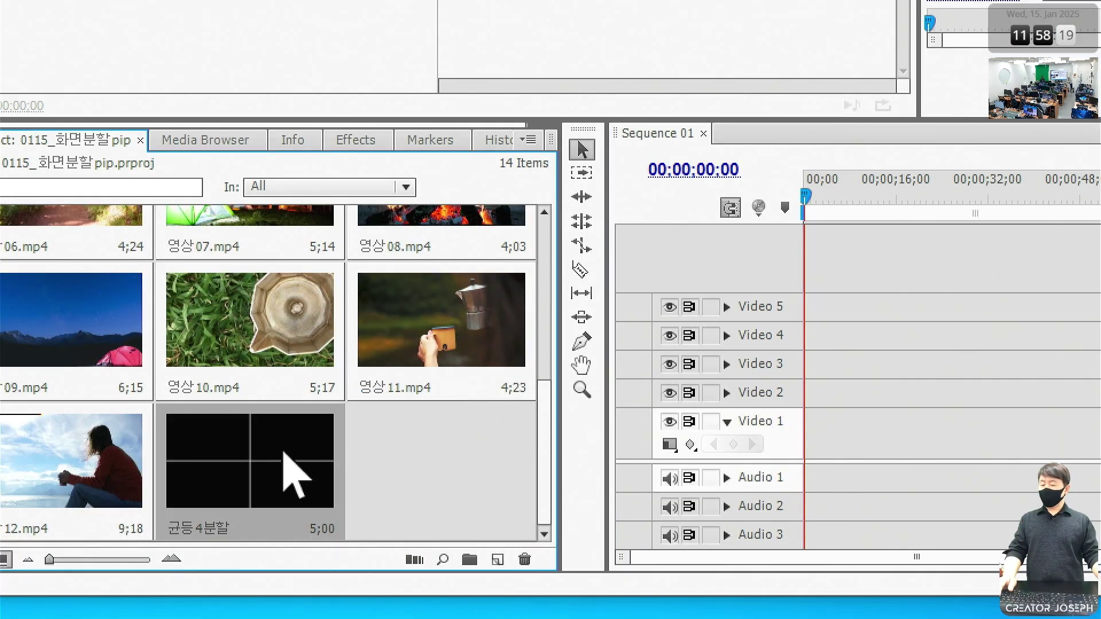
pyautogui.moveTo(285, 453); pyautogui.dragTo(776, 308)
pyautogui.scroll(5, 6, 365)
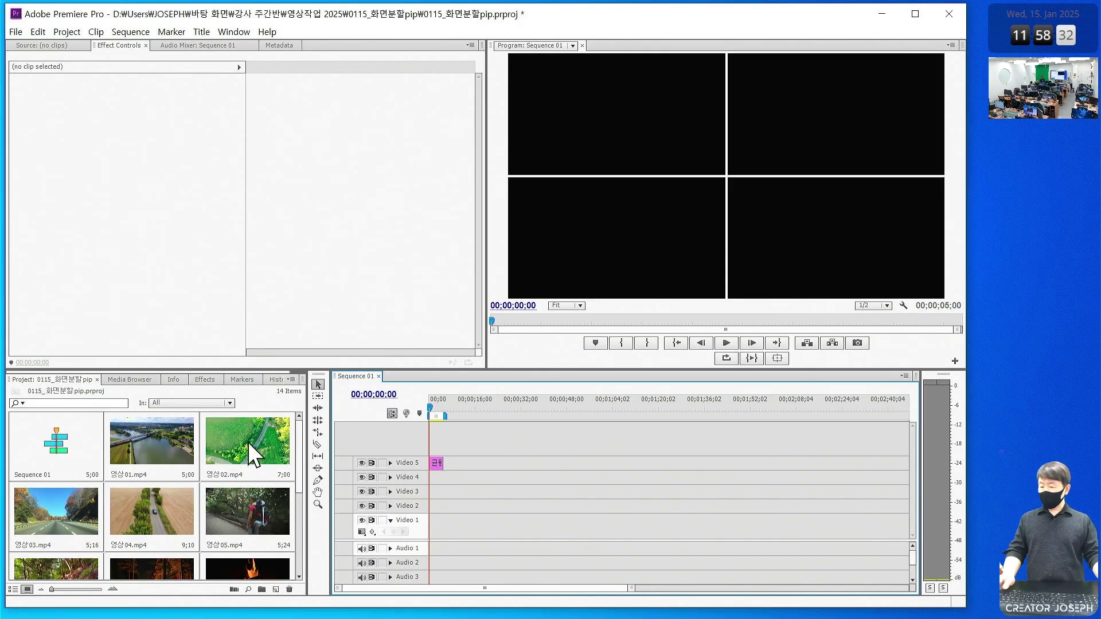
pyautogui.moveTo(248, 443); pyautogui.dragTo(433, 531)
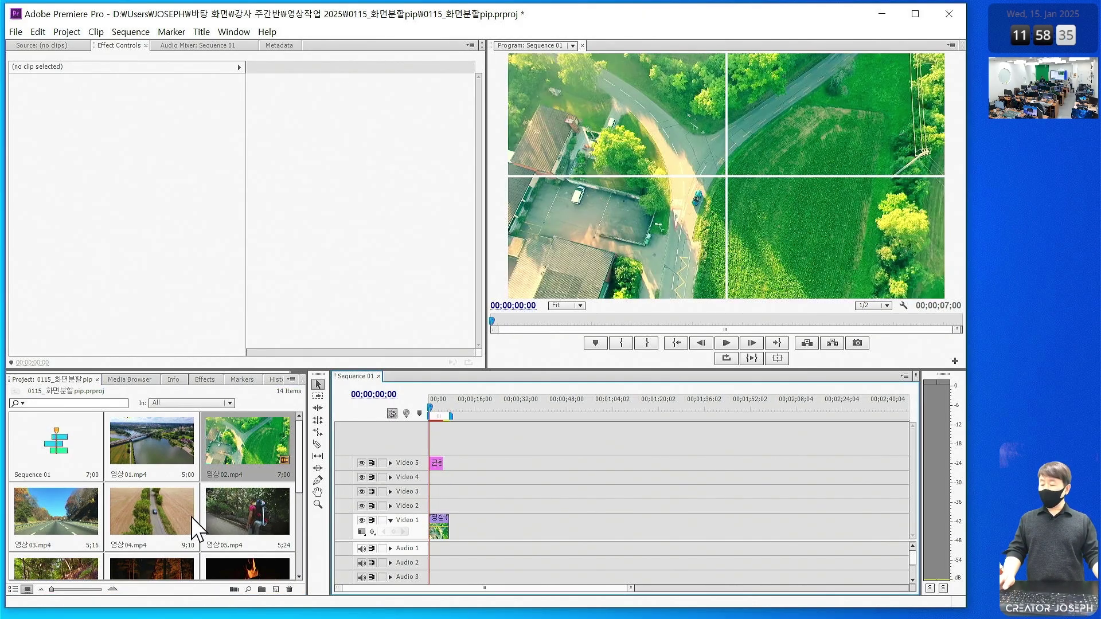
pyautogui.scroll(-2, 230, 525)
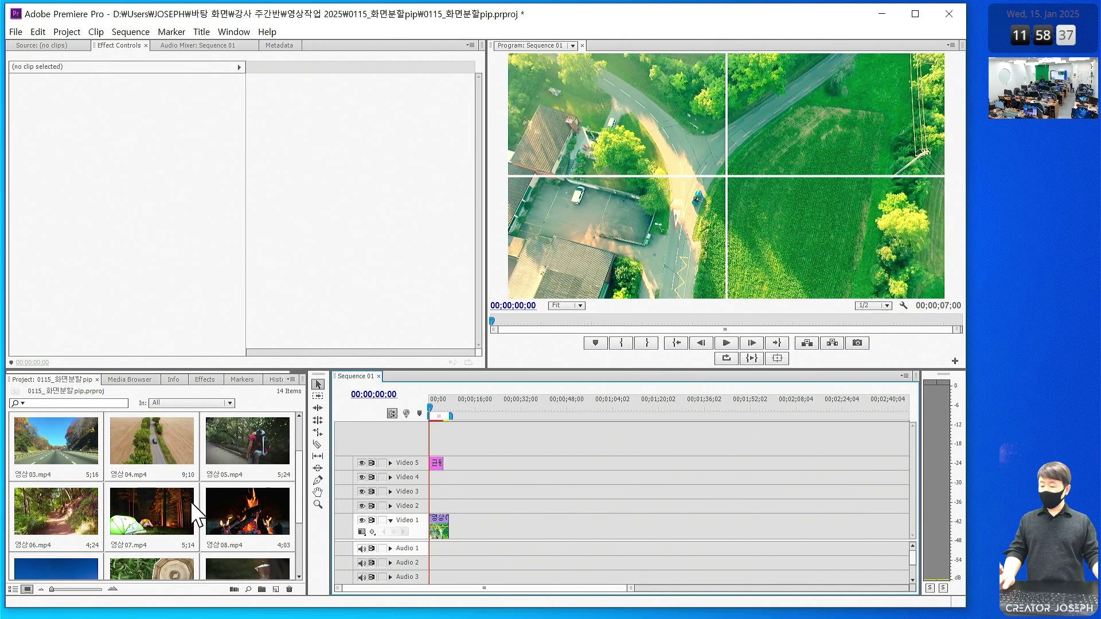
pyautogui.moveTo(164, 512); pyautogui.dragTo(436, 507)
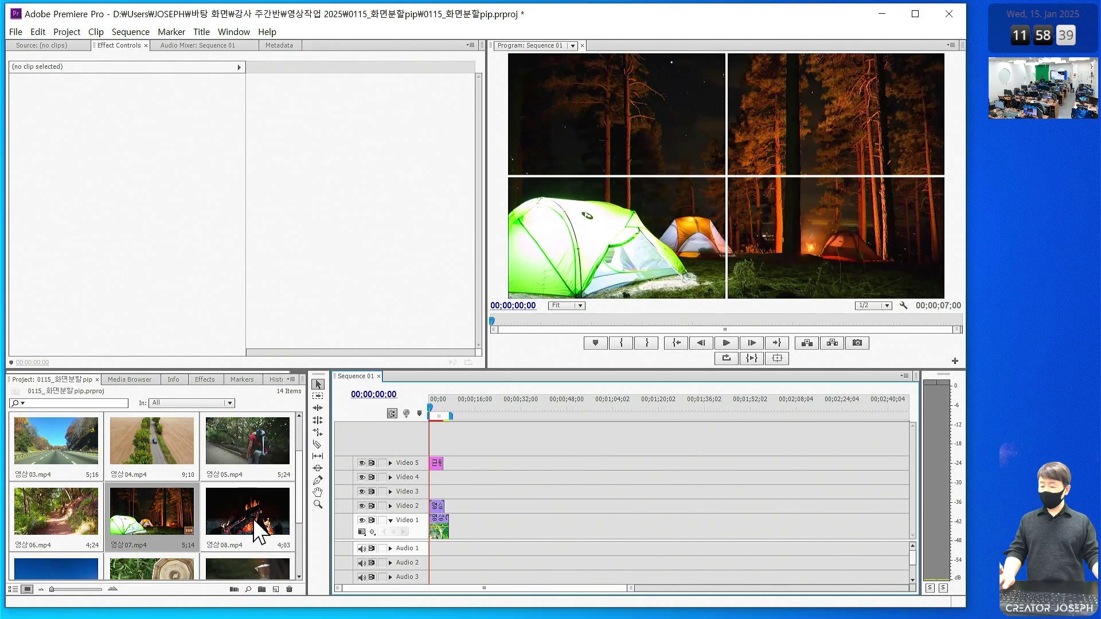
pyautogui.moveTo(253, 519); pyautogui.dragTo(335, 533)
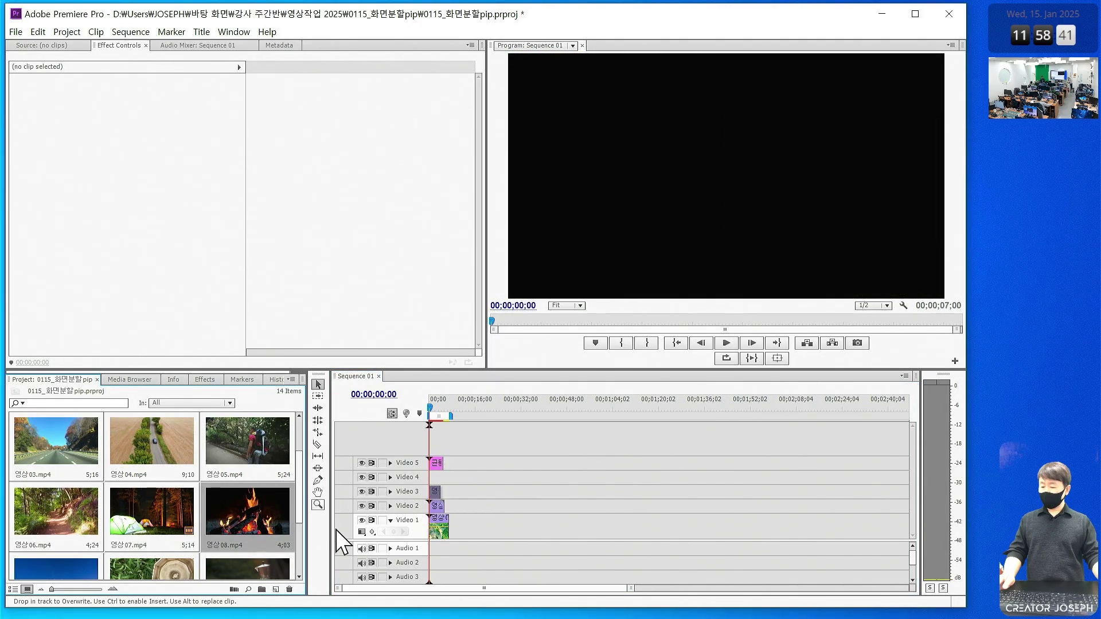
pyautogui.moveTo(264, 568); pyautogui.dragTo(445, 477)
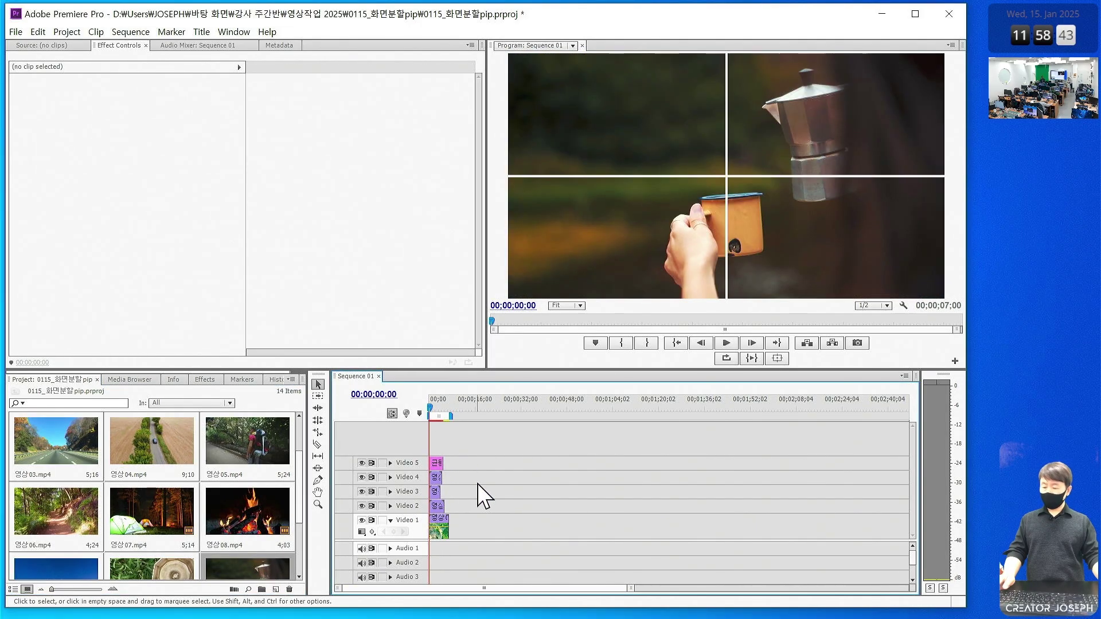
pyautogui.press('\\')
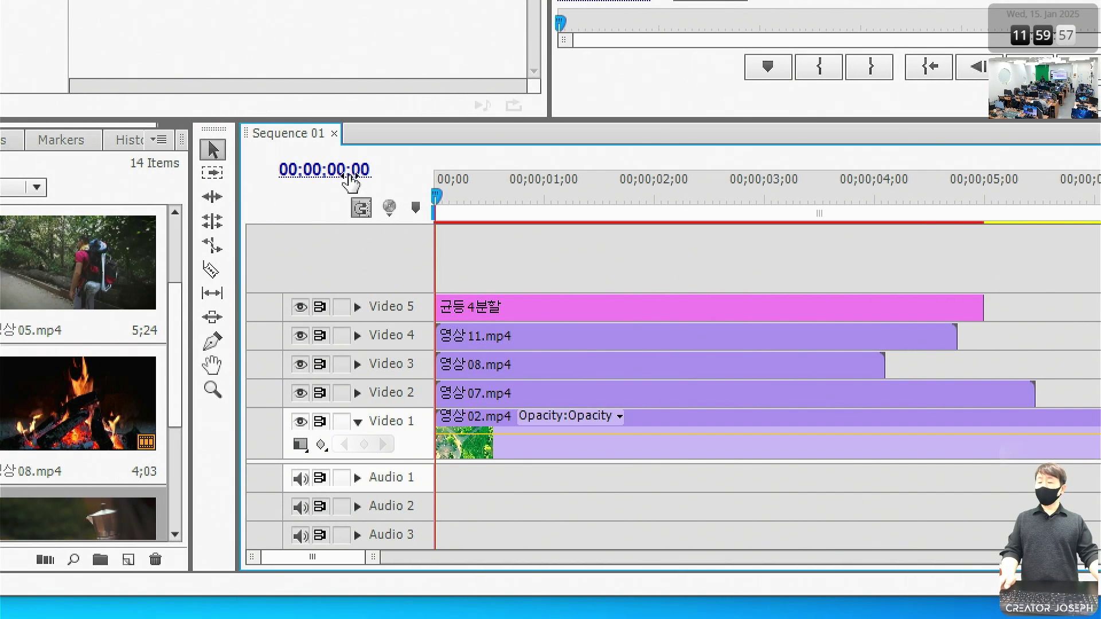
# Move the playhead to 00;00;04;00 and split the clips on all tracks there
pyautogui.click(69, 172)
pyautogui.write('400')
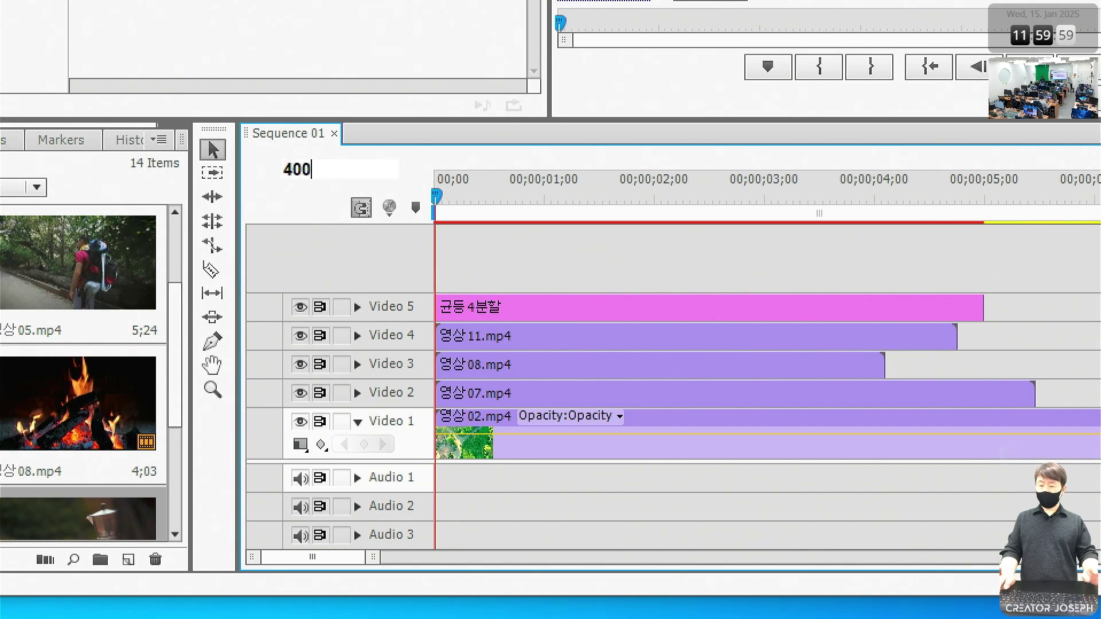
pyautogui.press('Return')
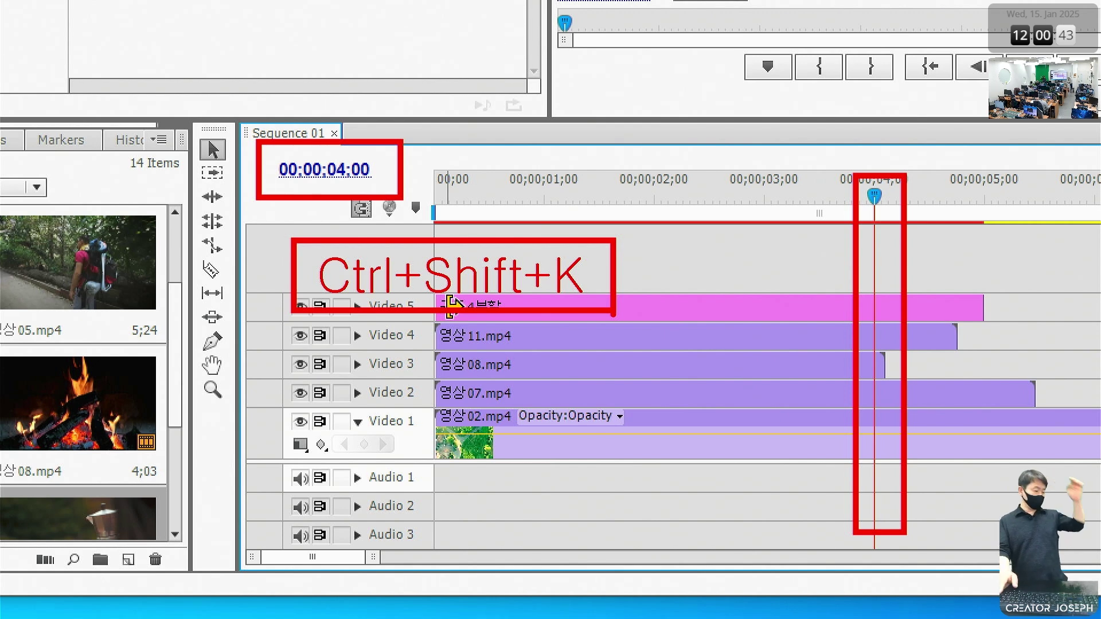
pyautogui.hotkey('ctrl', 'shift', 'k')
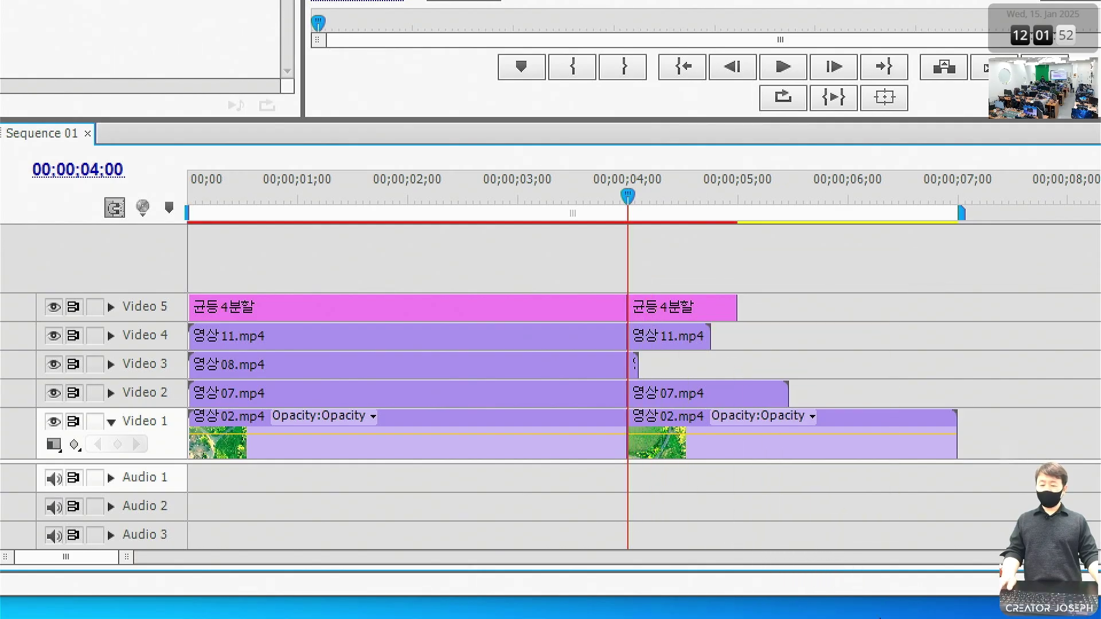
# Delete the leftover clip pieces after the 4-second cut on all five video tracks and fit the sequence in the timeline
pyautogui.moveTo(946, 515); pyautogui.dragTo(774, 355)
pyautogui.moveTo(662, 356); pyautogui.dragTo(528, 248)
pyautogui.press('Delete')
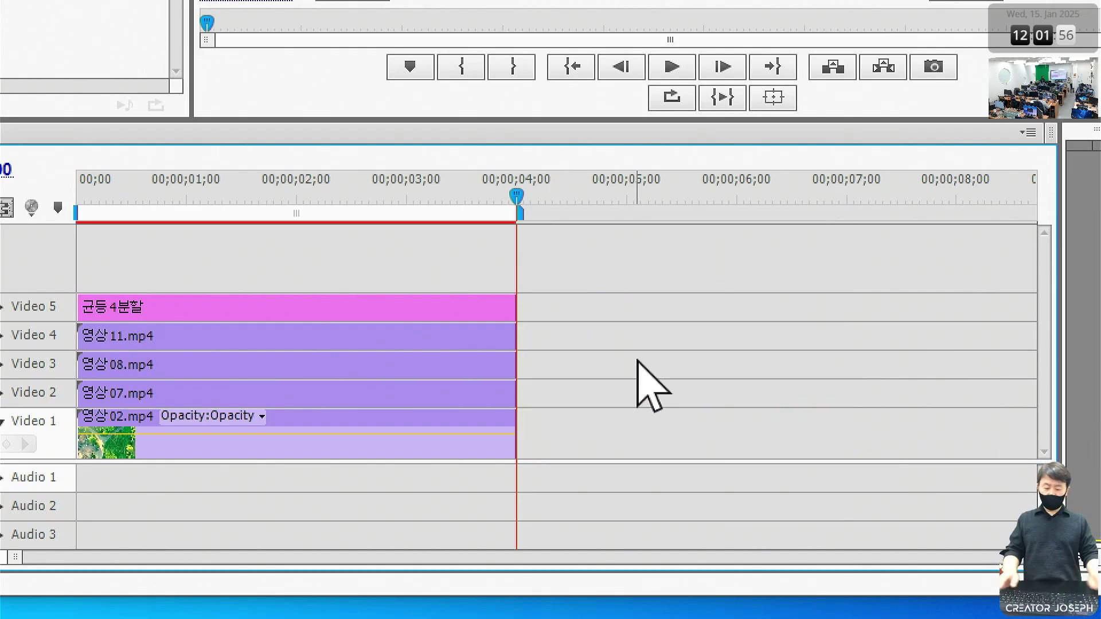
pyautogui.press('\\')
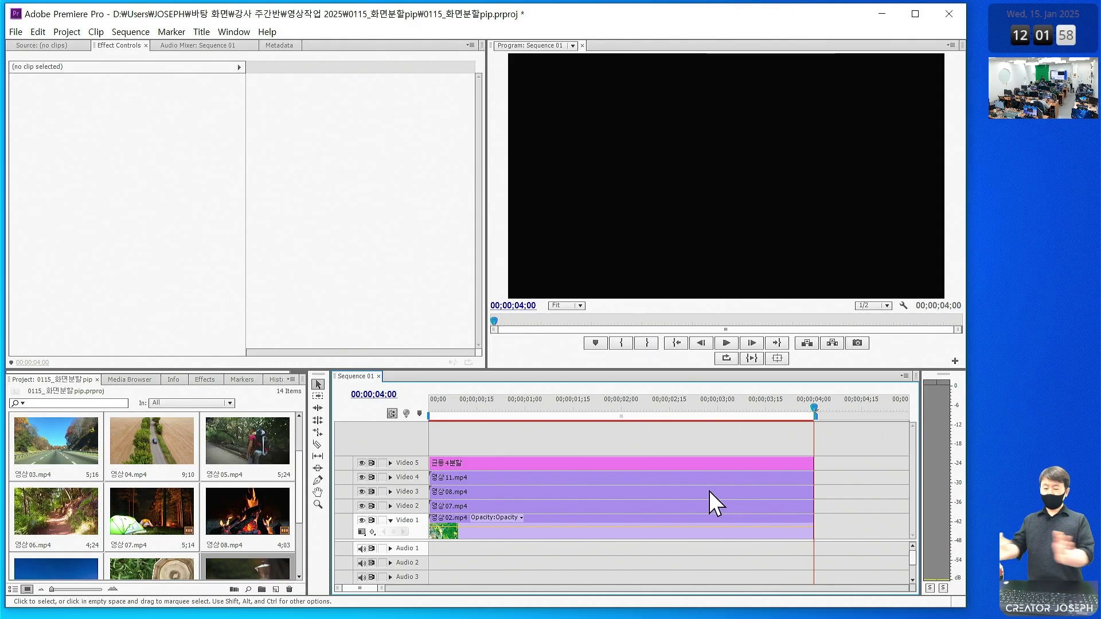
# Return to the start of the sequence and hide the Video 2, Video 3 and Video 4 tracks
pyautogui.press('Home')
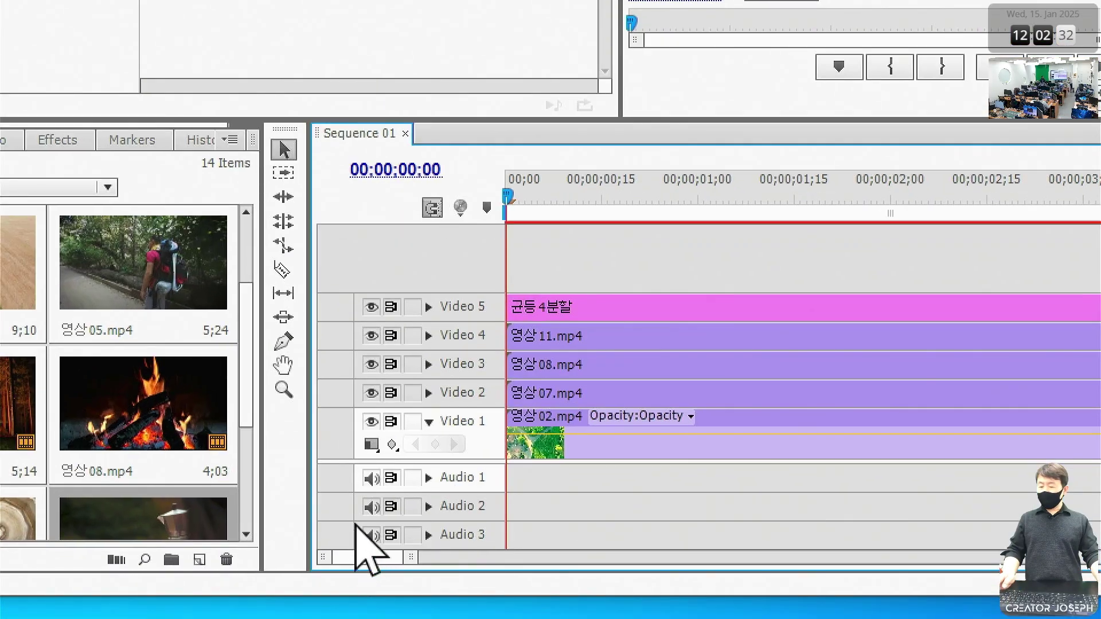
pyautogui.click(372, 393)
pyautogui.click(371, 335)
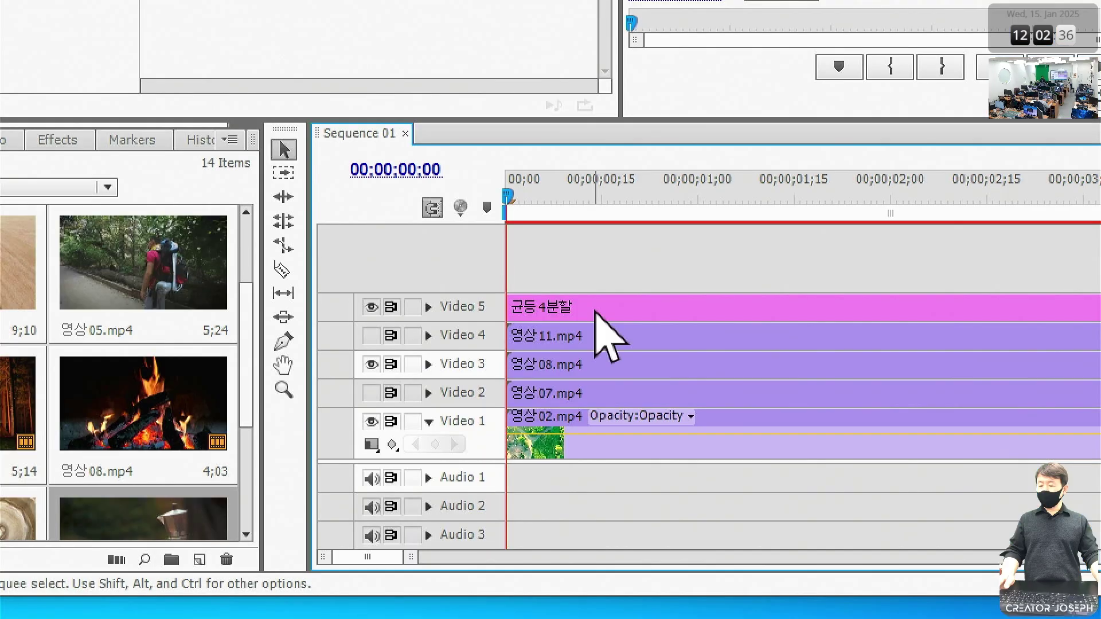
pyautogui.click(372, 365)
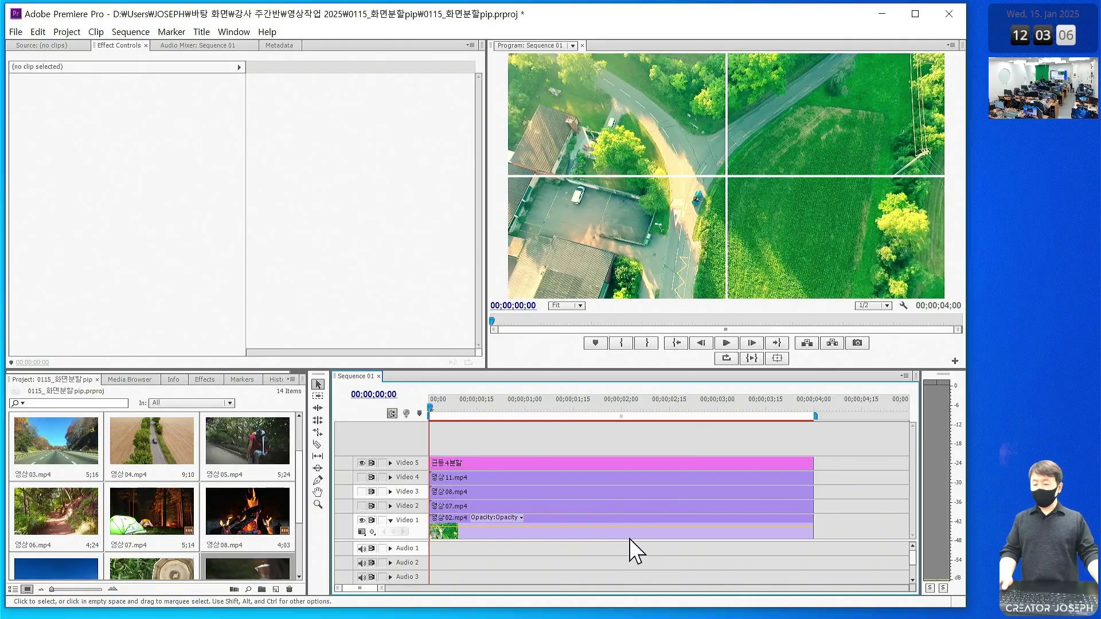
# Set the Motion scale of 영상02.mp4 on Video 1 to 50
pyautogui.click(898, 442)
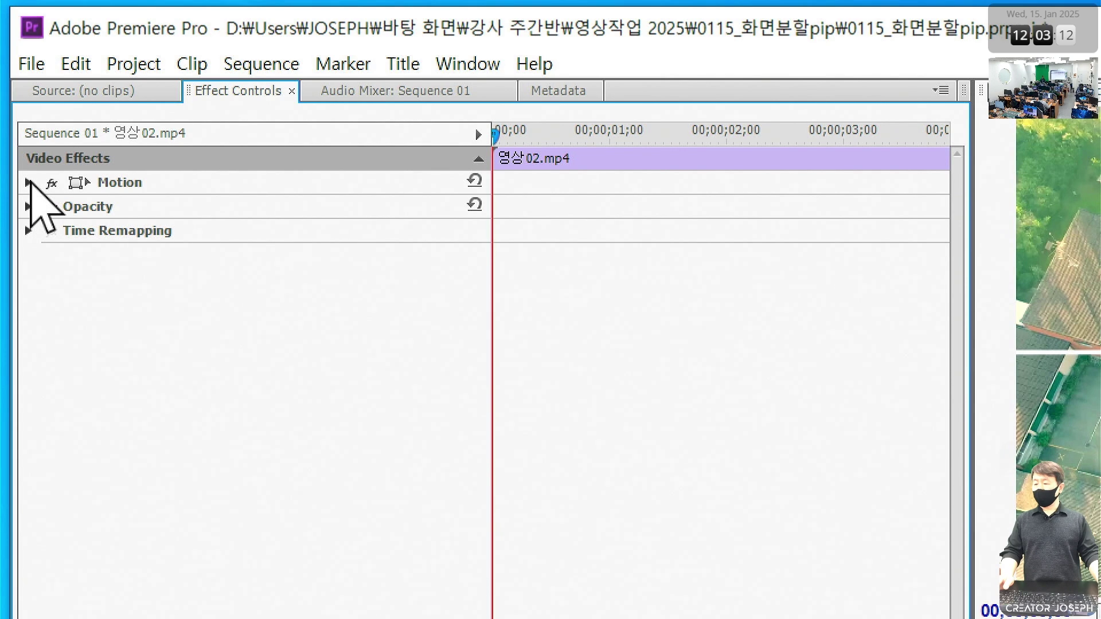
pyautogui.click(28, 183)
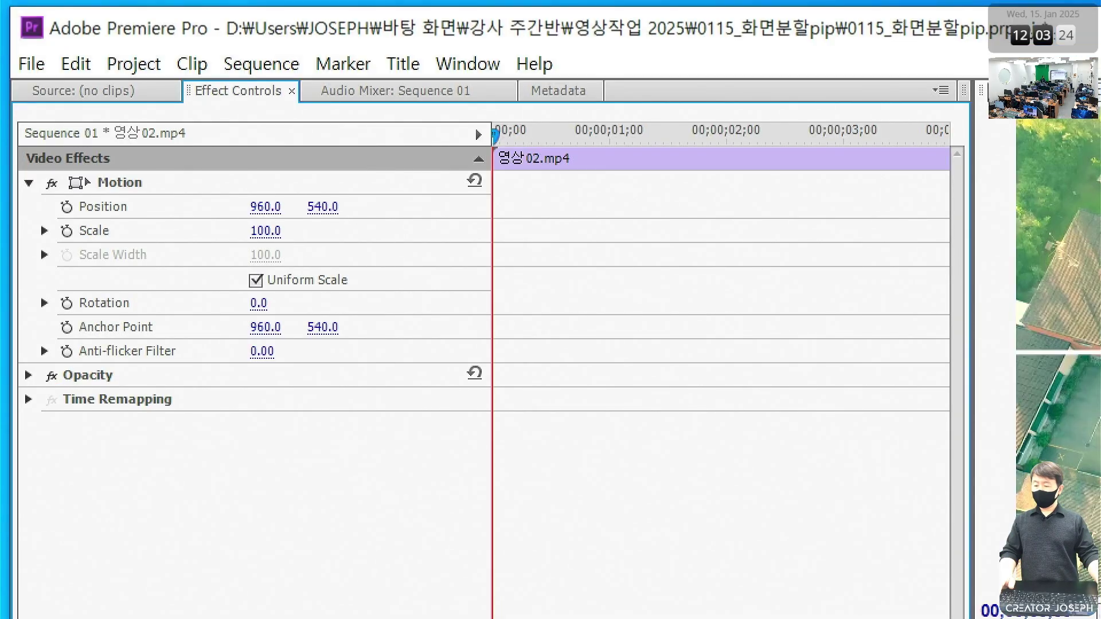
pyautogui.click(269, 231)
pyautogui.write('50')
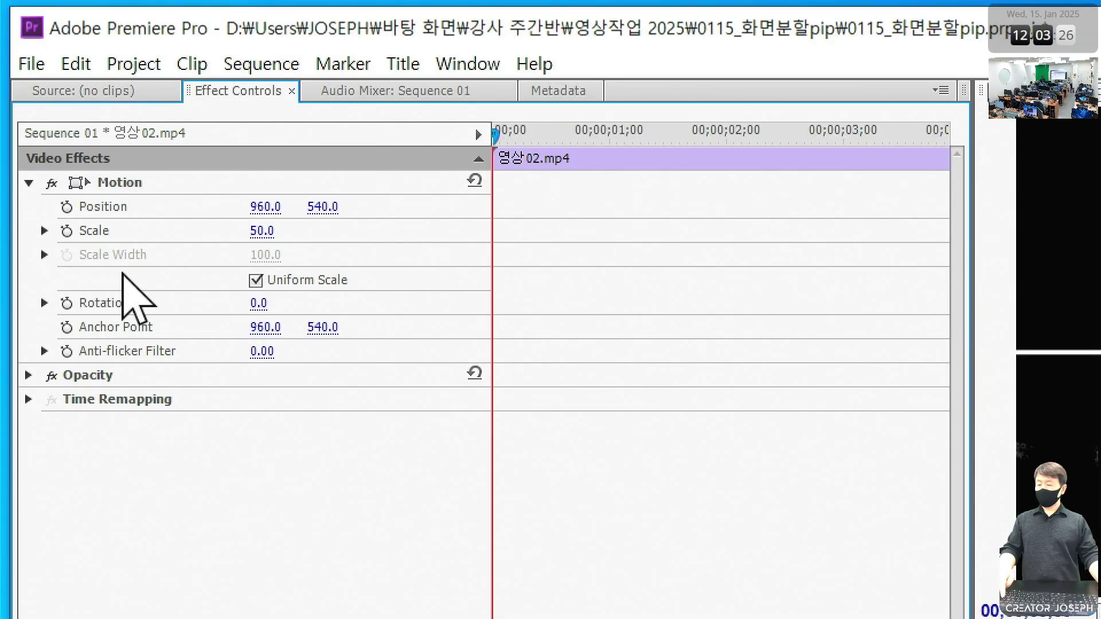
pyautogui.moveTo(51, 216)
pyautogui.mouseDown()
pyautogui.moveTo(239, 254)
pyautogui.moveTo(295, 249)
pyautogui.mouseUp()
pyautogui.moveTo(265, 248); pyautogui.dragTo(284, 246)
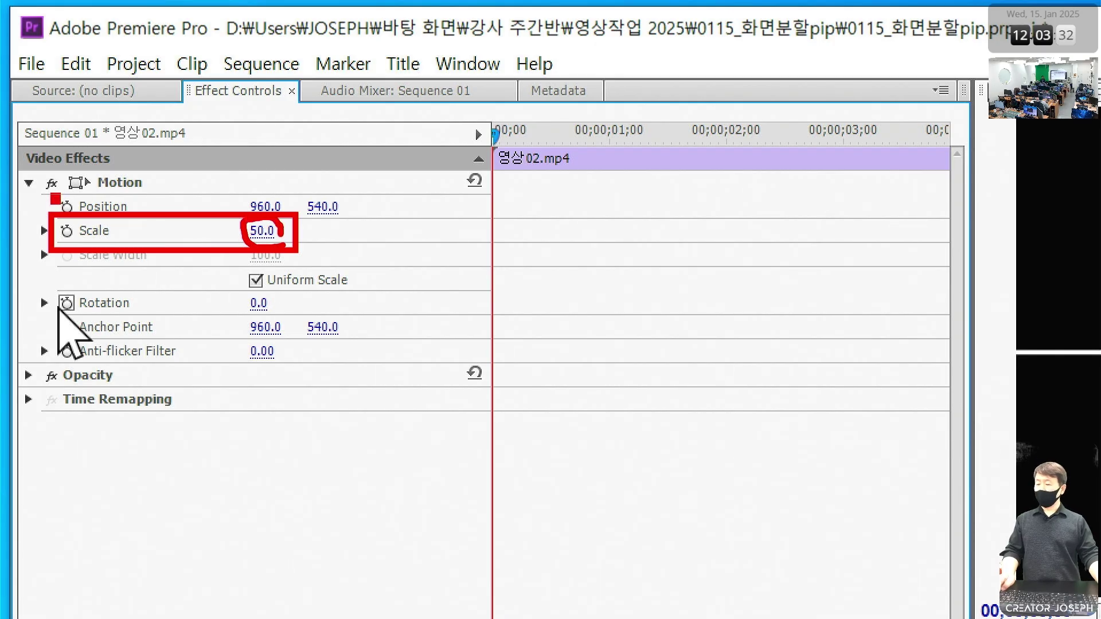
pyautogui.moveTo(56, 199)
pyautogui.mouseDown()
pyautogui.moveTo(77, 366)
pyautogui.moveTo(49, 284)
pyautogui.mouseUp()
pyautogui.moveTo(59, 220); pyautogui.dragTo(91, 300)
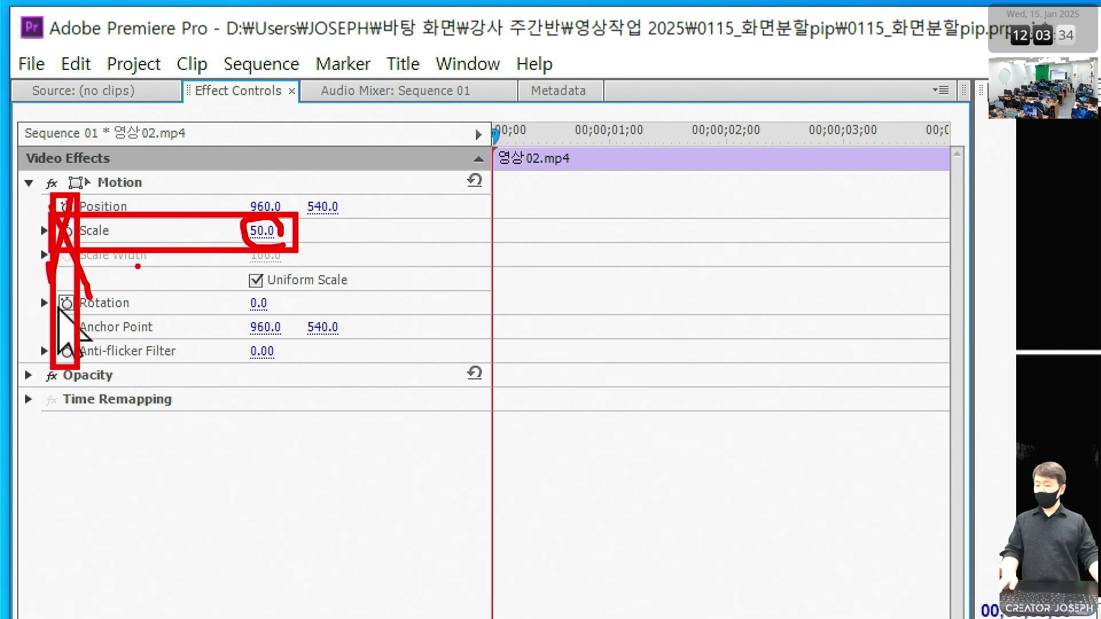
pyautogui.press('Escape')
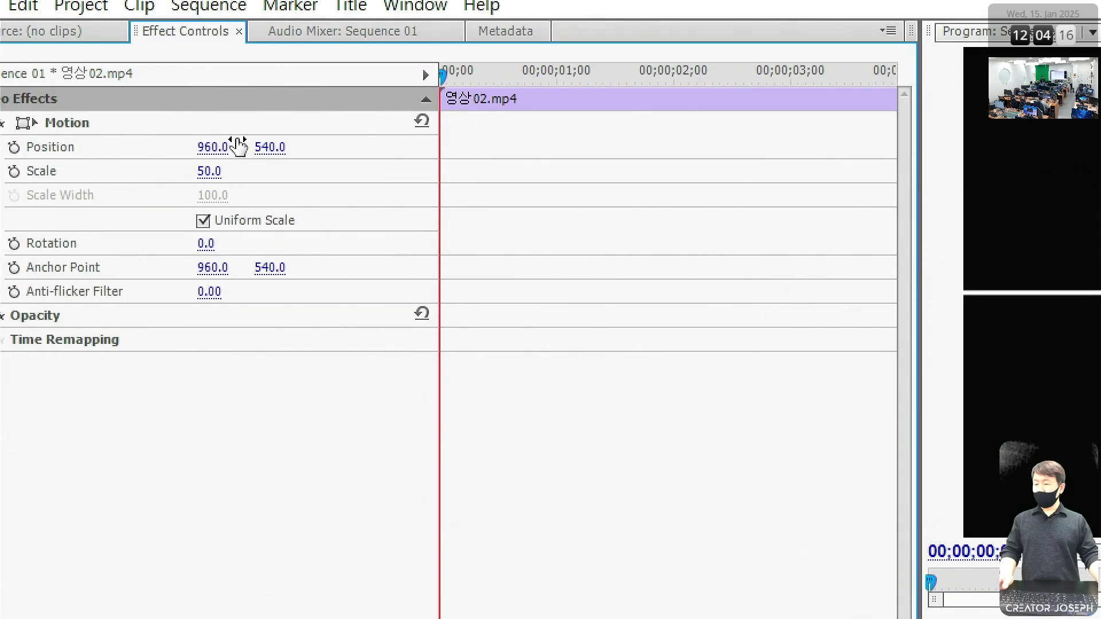
# Set the position of 영상02.mp4 to 480, 270 so it fills the upper-left quadrant
pyautogui.click(167, 125)
pyautogui.write('480')
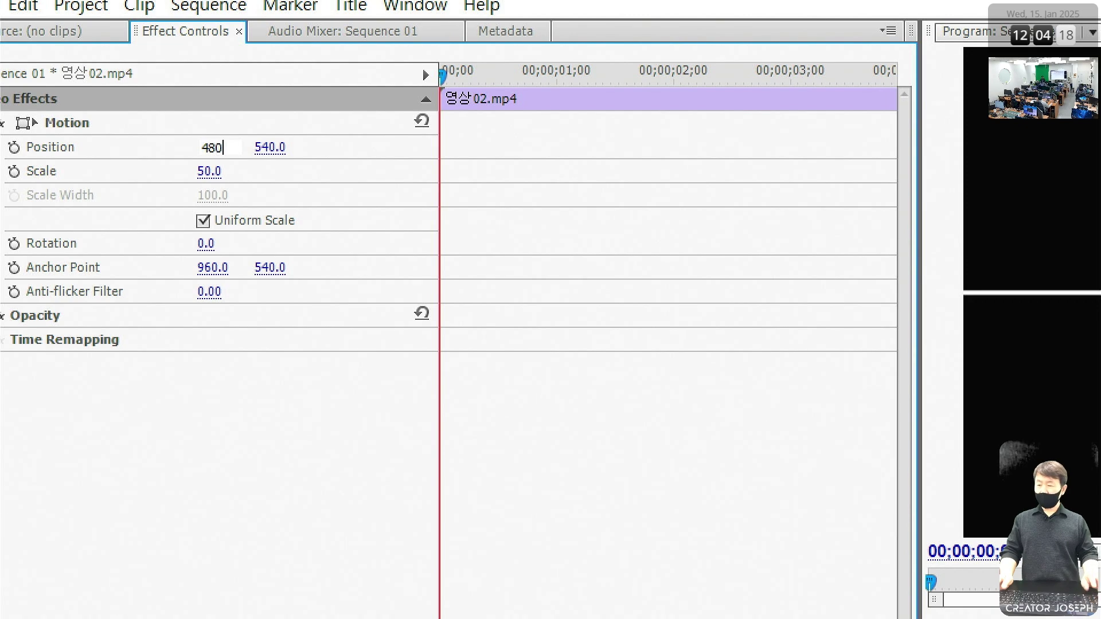
pyautogui.press('Return')
pyautogui.click(275, 147)
pyautogui.write('27')
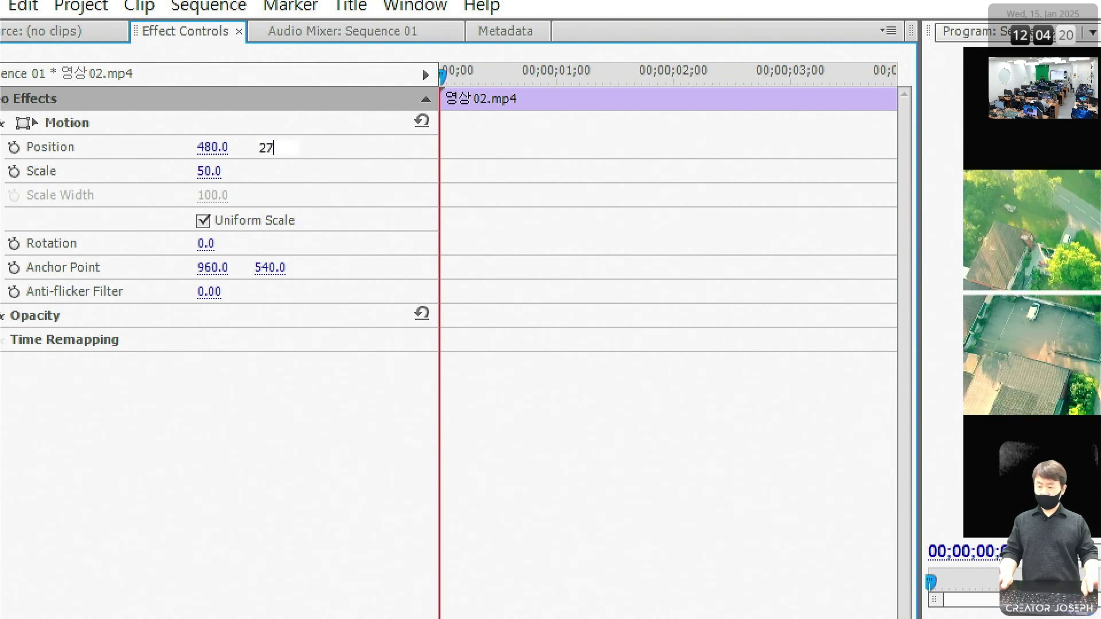
pyautogui.write('0')
pyautogui.press('Return')
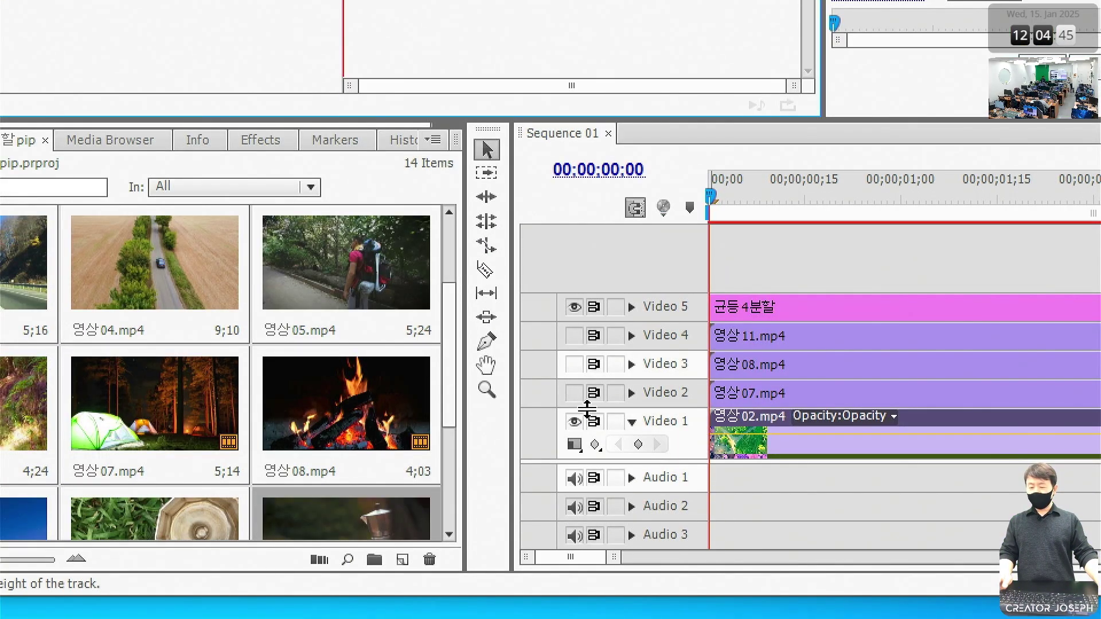
# Show Video 2, scale 영상07.mp4 to 50 and move it into the upper-right quadrant at about 1437, 268
pyautogui.click(363, 506)
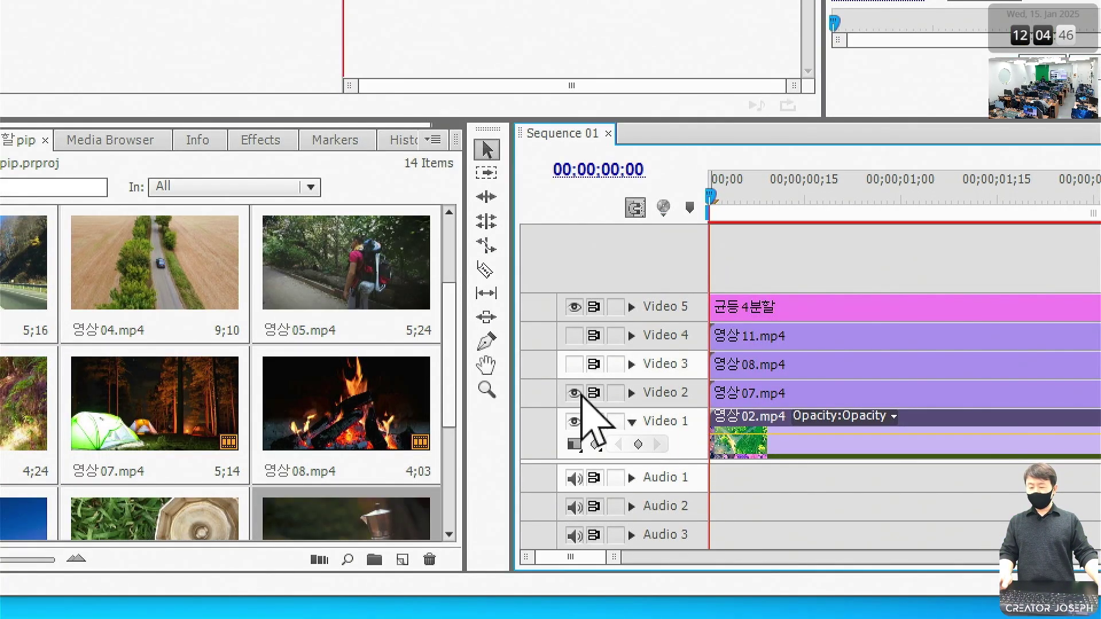
pyautogui.click(811, 397)
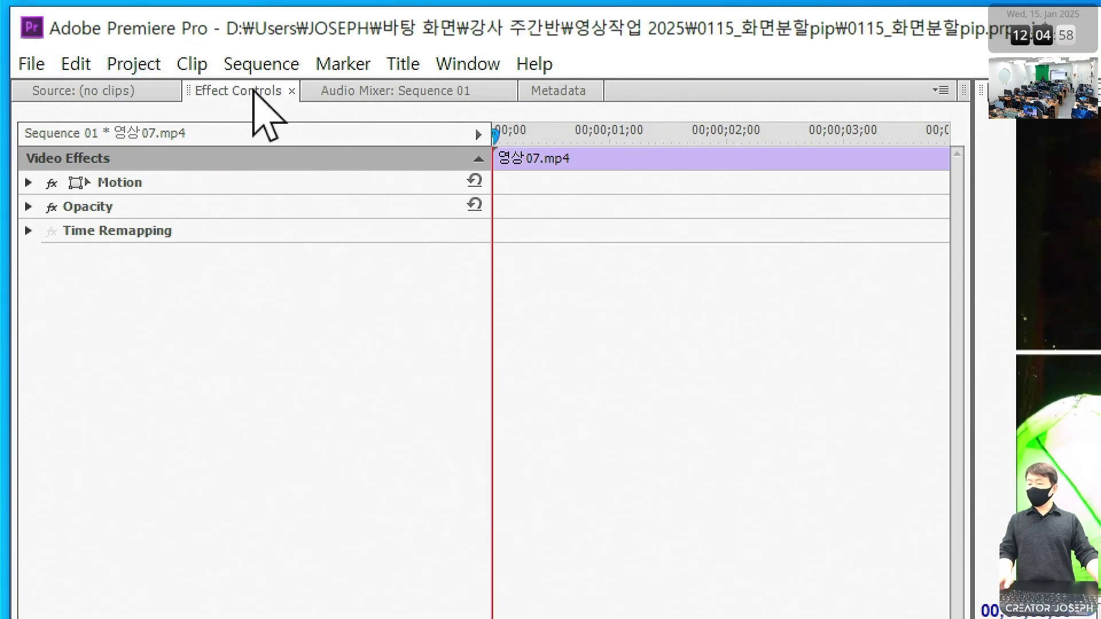
pyautogui.click(255, 113)
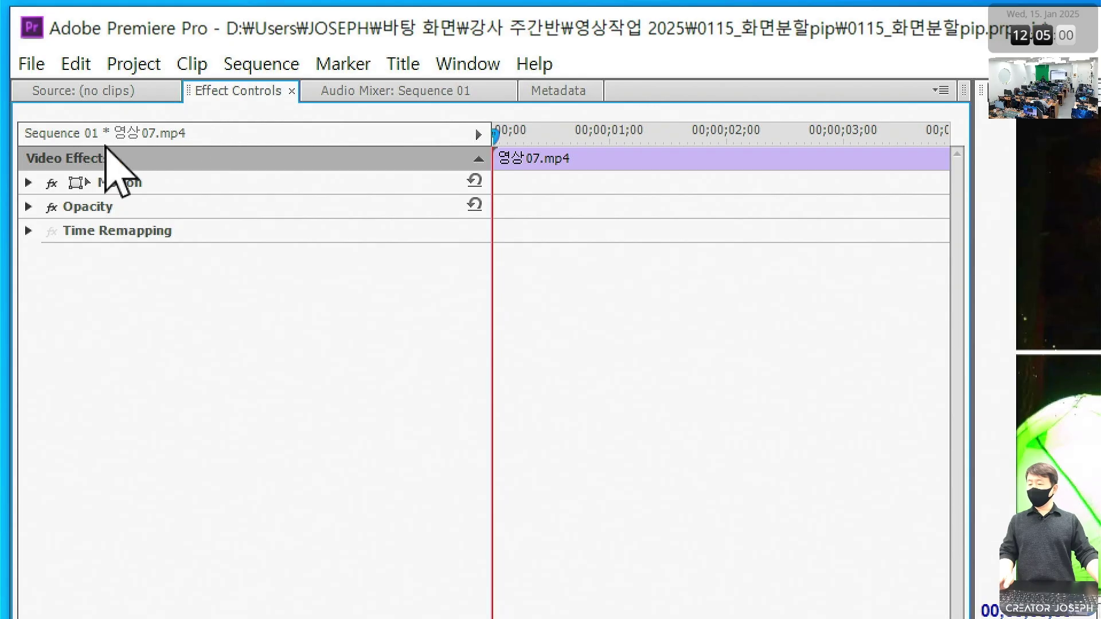
pyautogui.click(28, 182)
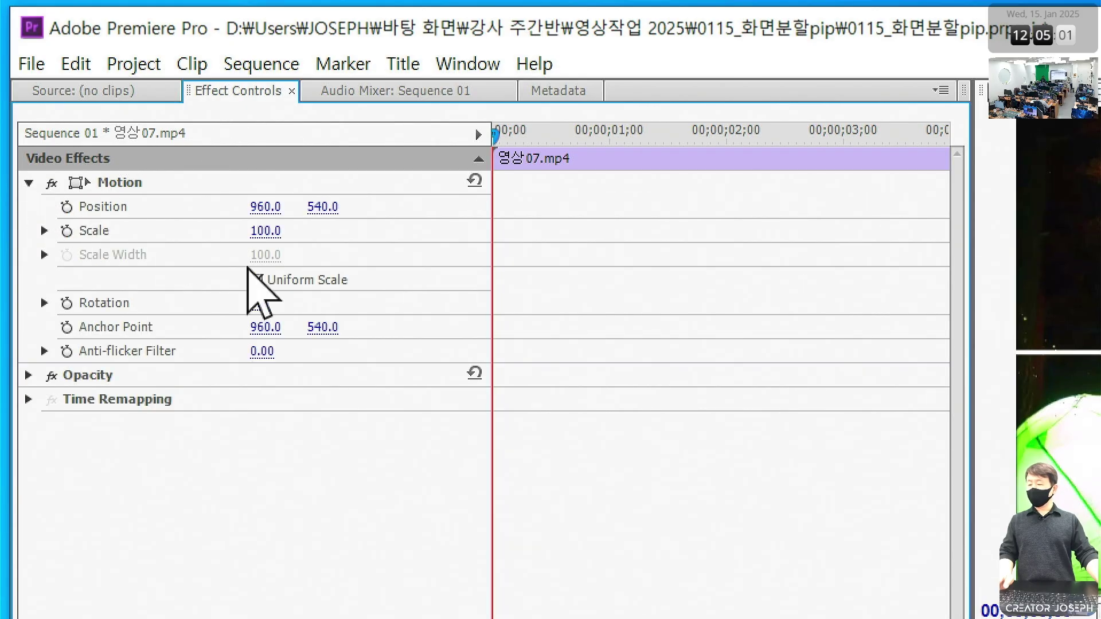
pyautogui.click(265, 231)
pyautogui.write('50')
pyautogui.press('Return')
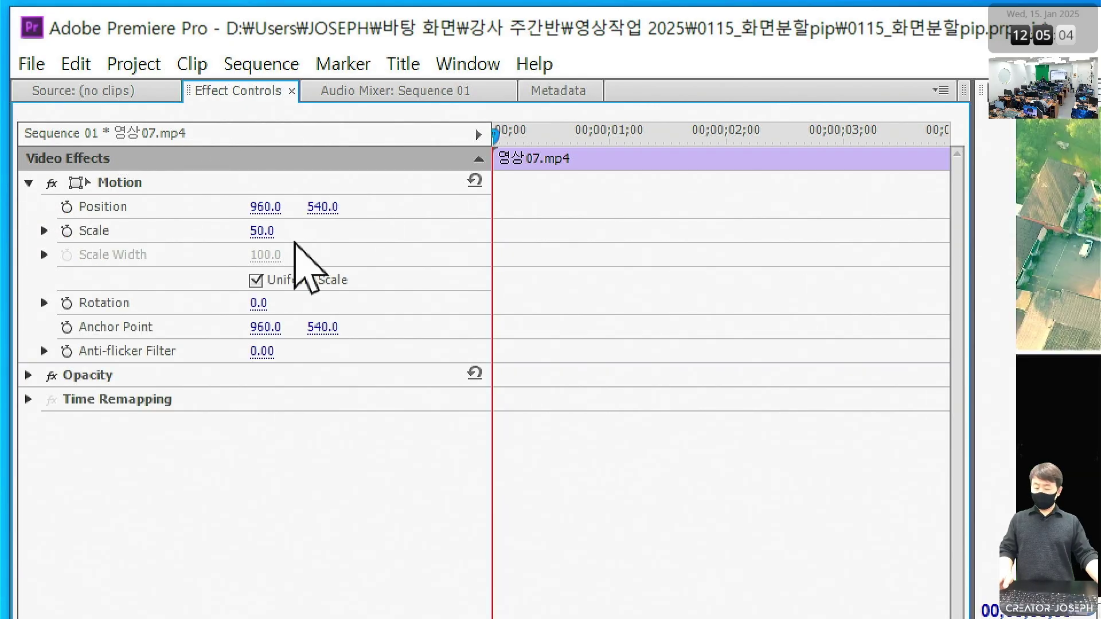
pyautogui.click(168, 181)
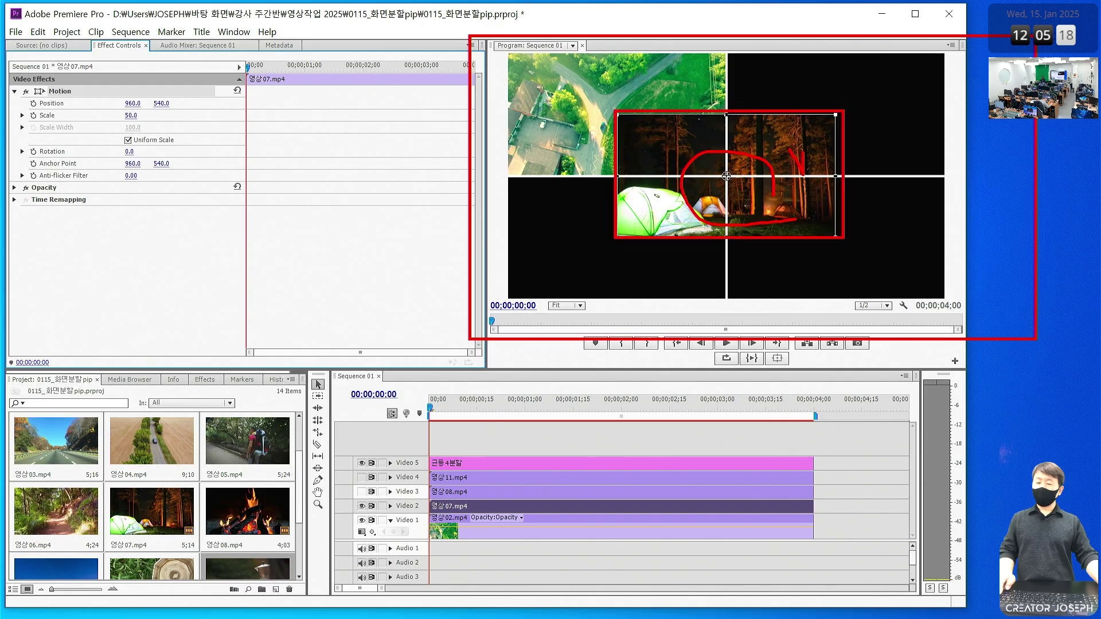
pyautogui.moveTo(779, 150); pyautogui.dragTo(887, 89)
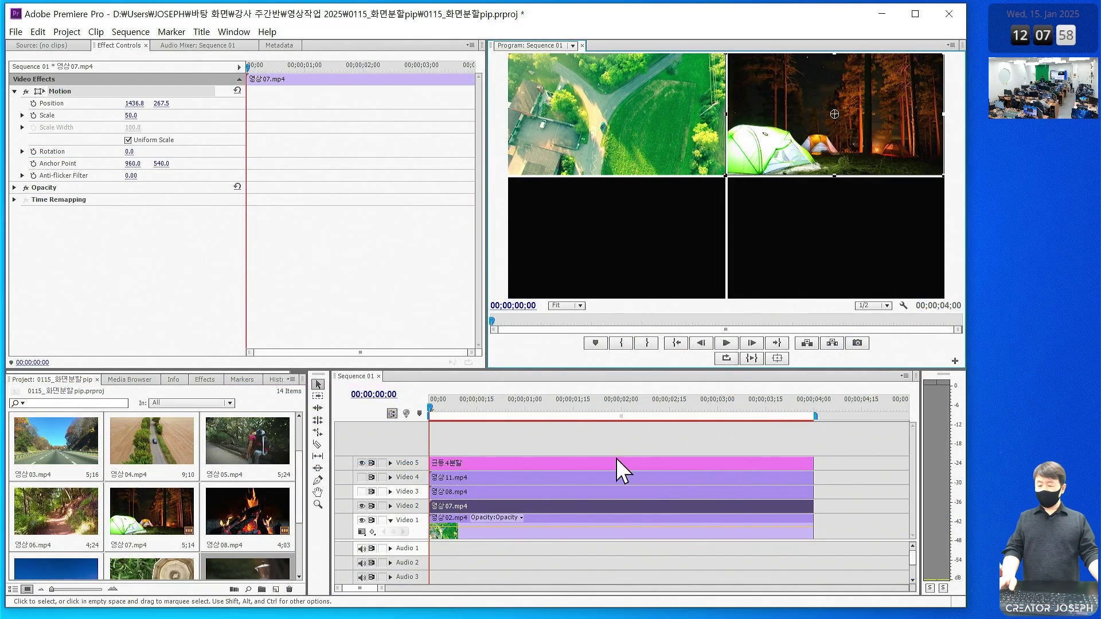
# Show Video 3, scale 영상08.mp4 to 50 and move it into the lower-right quadrant at about 1442, 815
pyautogui.click(484, 491)
pyautogui.click(362, 492)
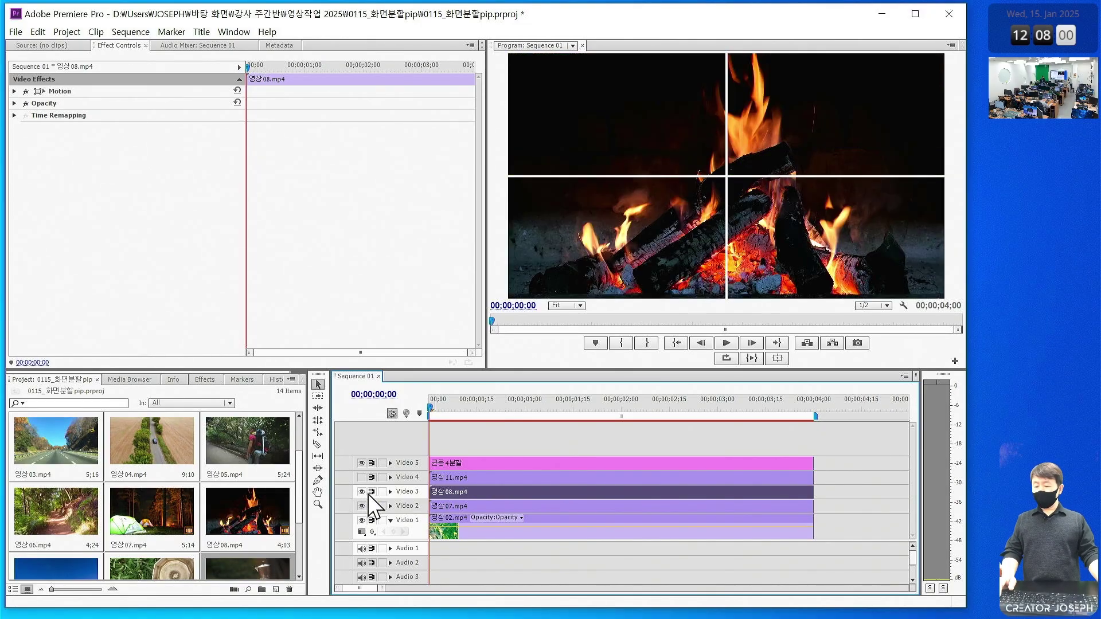
pyautogui.click(15, 92)
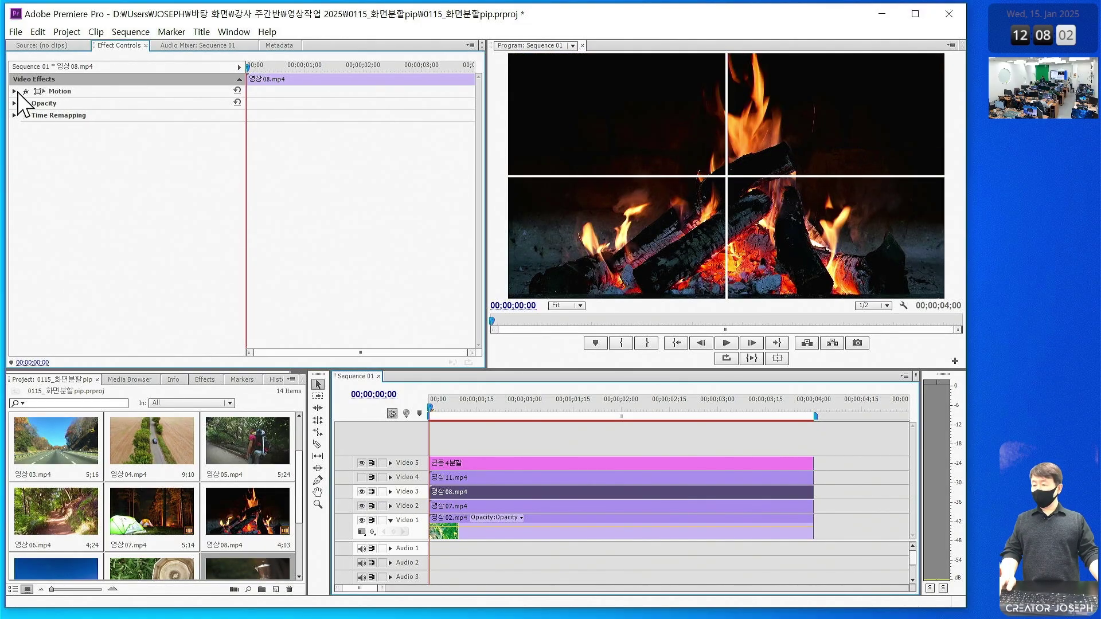
pyautogui.click(132, 115)
pyautogui.write('50')
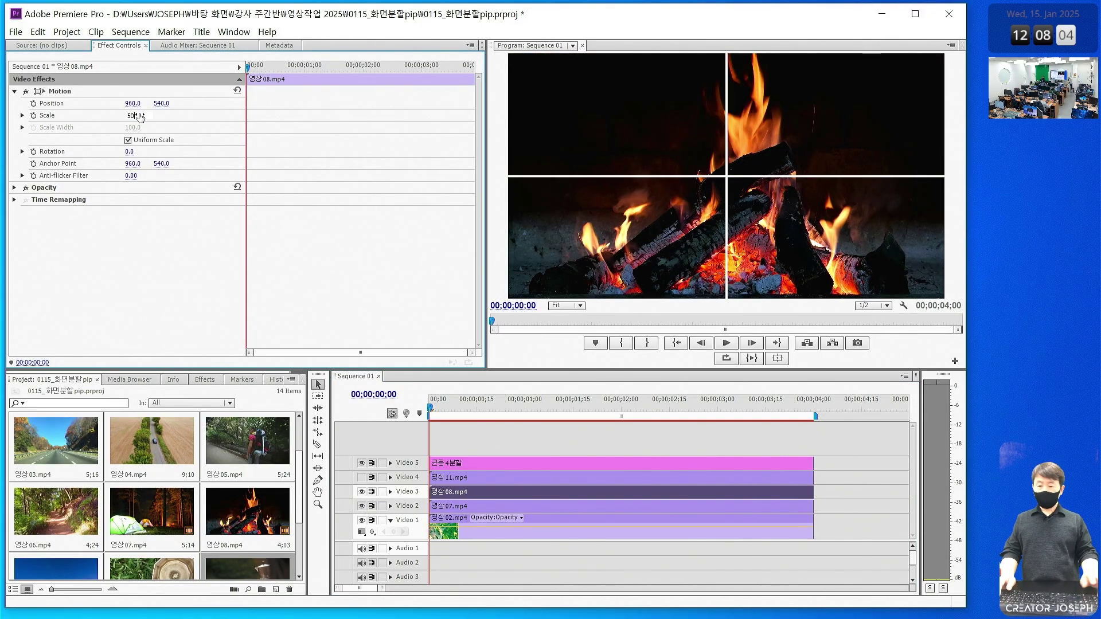
pyautogui.press('Return')
pyautogui.click(58, 91)
pyautogui.moveTo(686, 202); pyautogui.dragTo(797, 265)
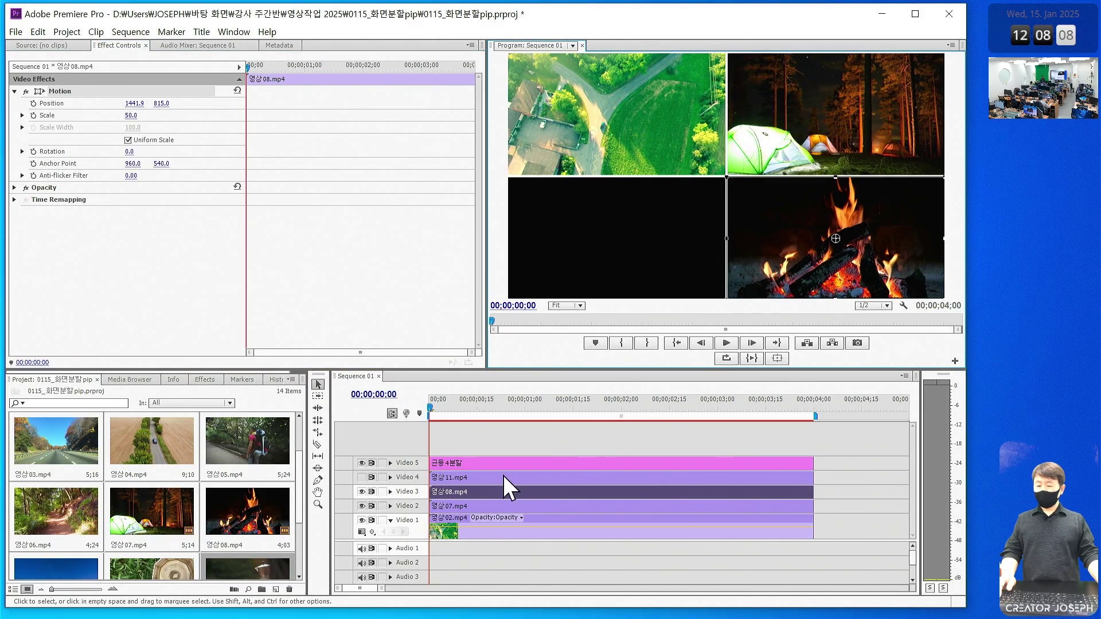
# Show Video 4, scale 영상11.mp4 to 50 and move it into the lower-left quadrant at about 478, 810
pyautogui.click(487, 478)
pyautogui.click(362, 477)
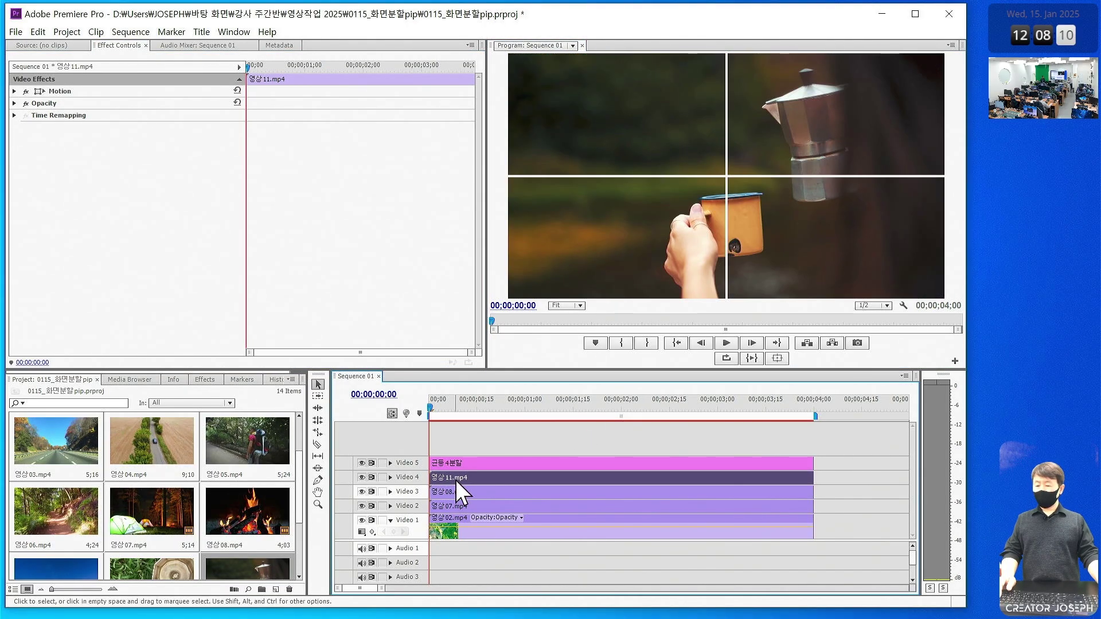
pyautogui.click(14, 91)
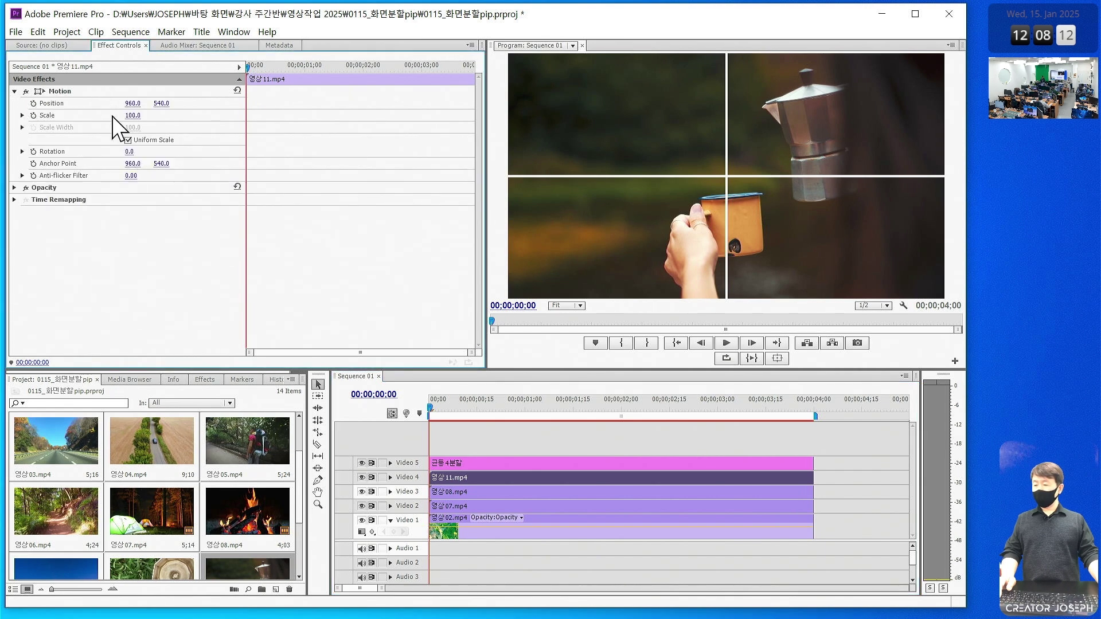
pyautogui.click(132, 116)
pyautogui.write('50')
pyautogui.press('Return')
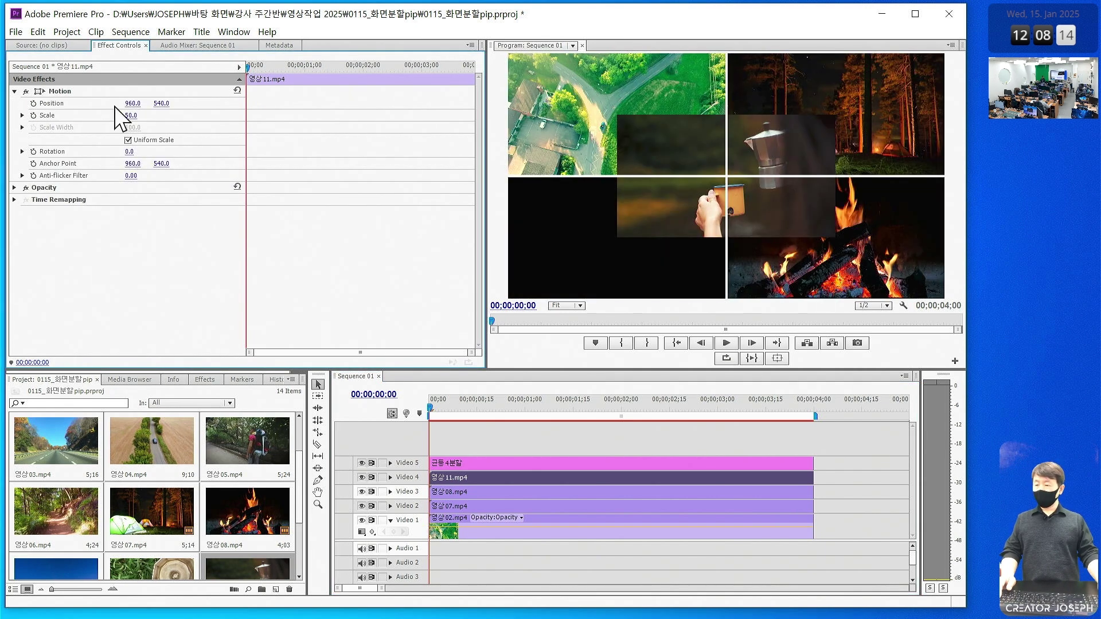
pyautogui.click(51, 91)
pyautogui.moveTo(646, 140); pyautogui.dragTo(564, 198)
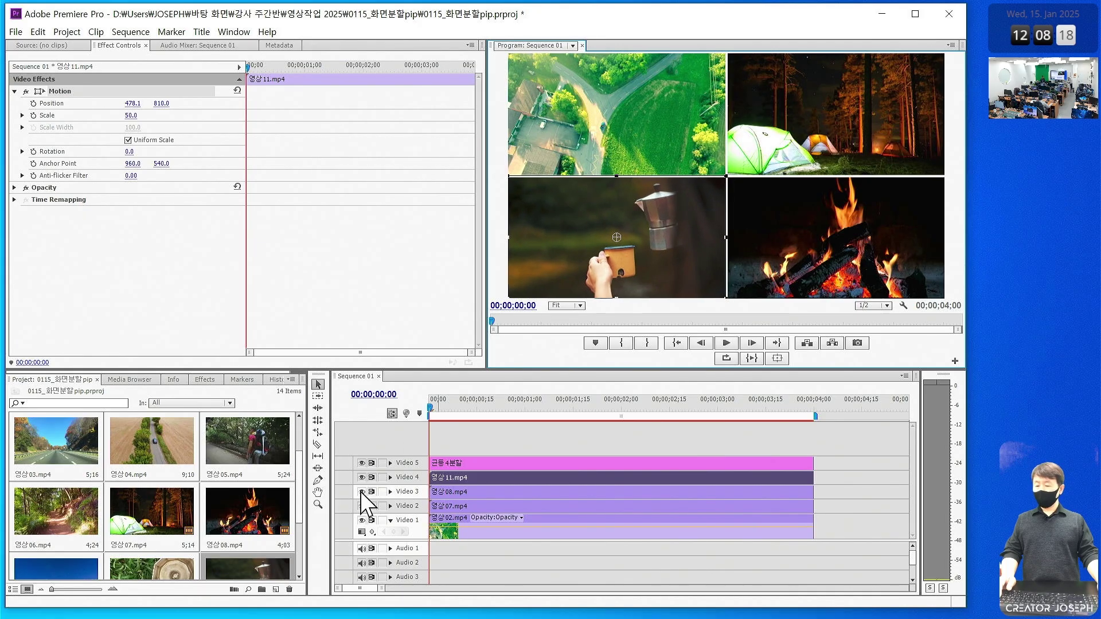
# Create a new 1920 × 1080 title named 제목
pyautogui.click(276, 589)
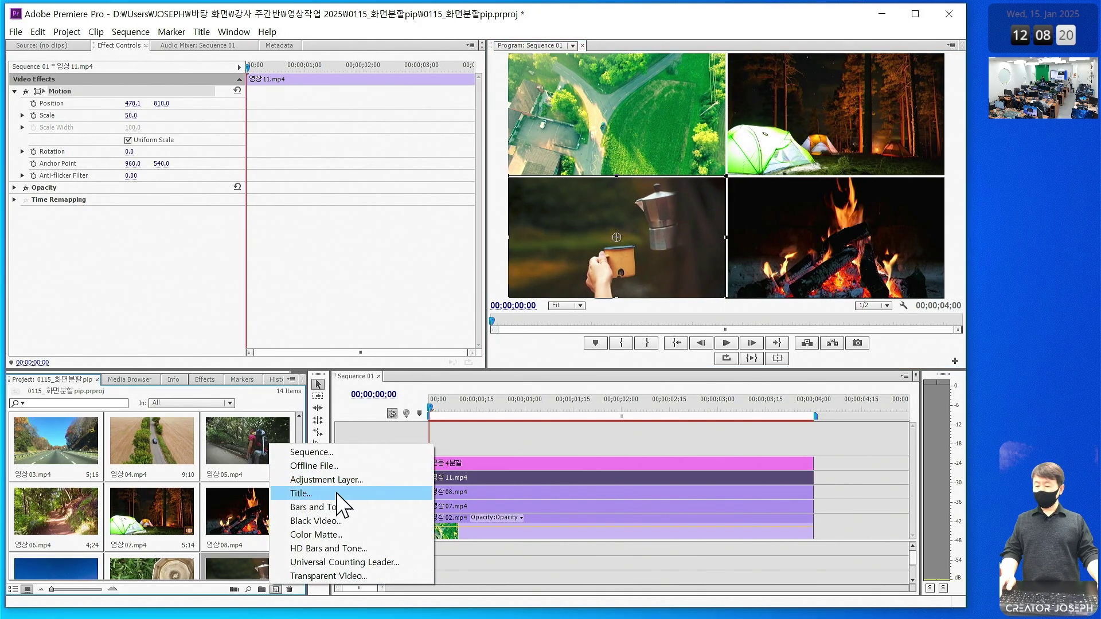
pyautogui.click(344, 493)
pyautogui.write('wpahr')
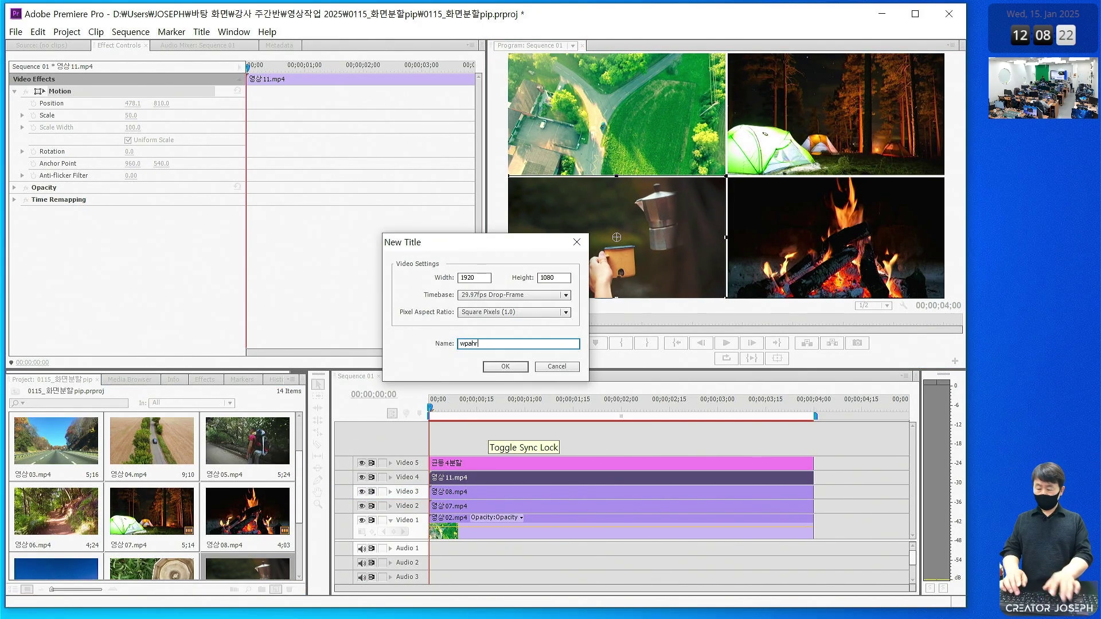
pyautogui.press('BackSpace')
pyautogui.press('BackSpace')
pyautogui.write('제목')
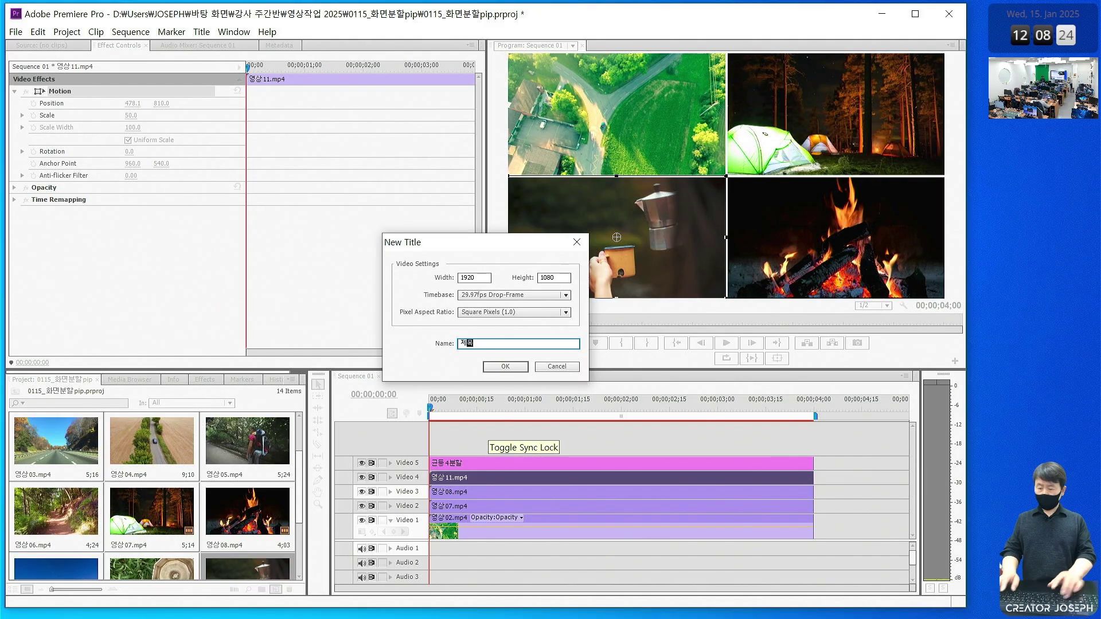
pyautogui.press('Return')
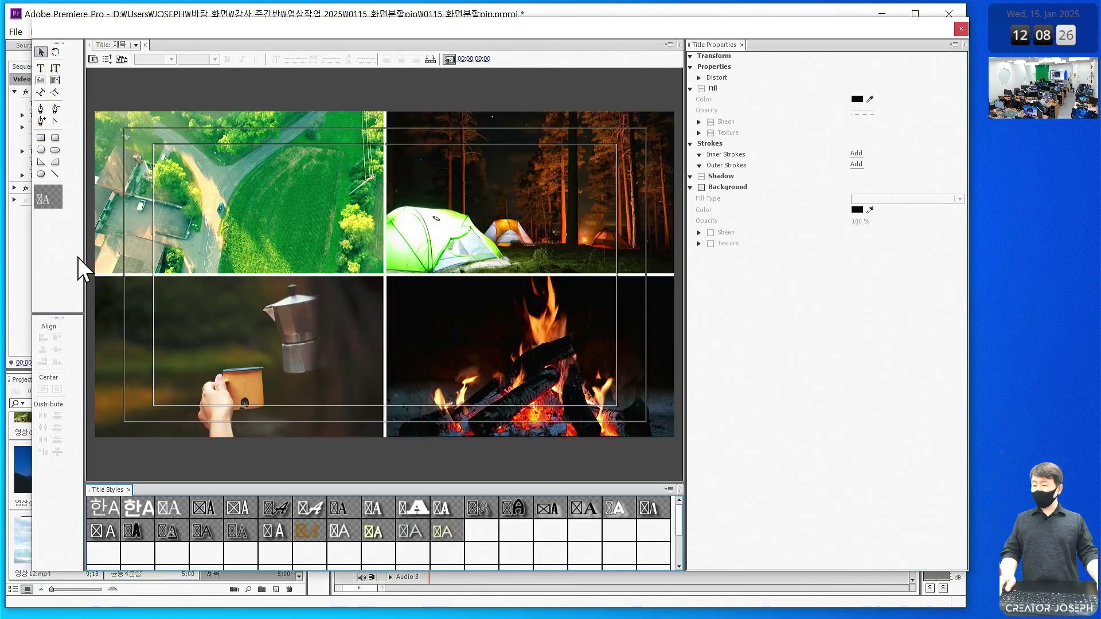
# Add the text 화면분할 / pip 기법 to the 제목 title using the second, bold white title style
pyautogui.click(41, 138)
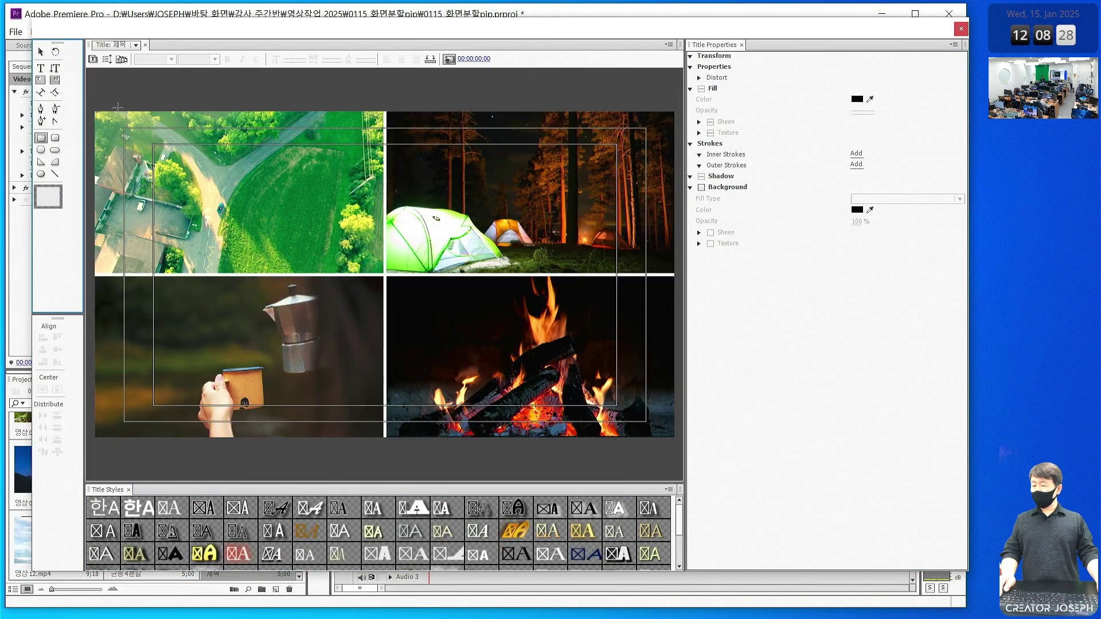
pyautogui.click(41, 68)
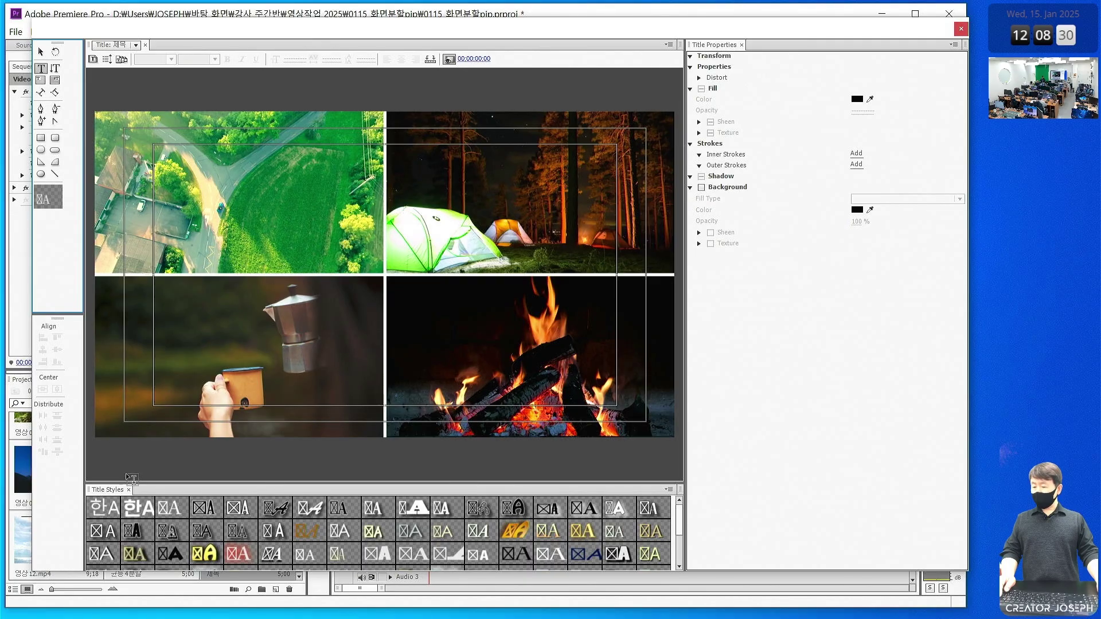
pyautogui.click(137, 508)
pyautogui.click(240, 292)
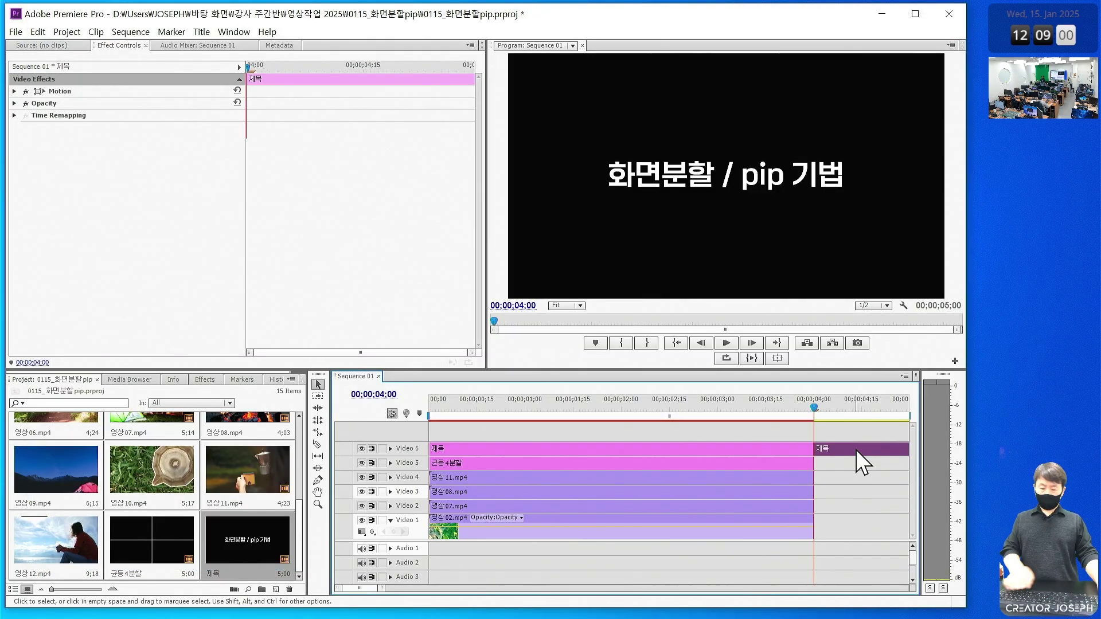
# Delete the leftover 제목 piece after 4 seconds on Video 6 and play the sequence with looping on
pyautogui.press('Delete')
pyautogui.click(724, 357)
pyautogui.press('space')
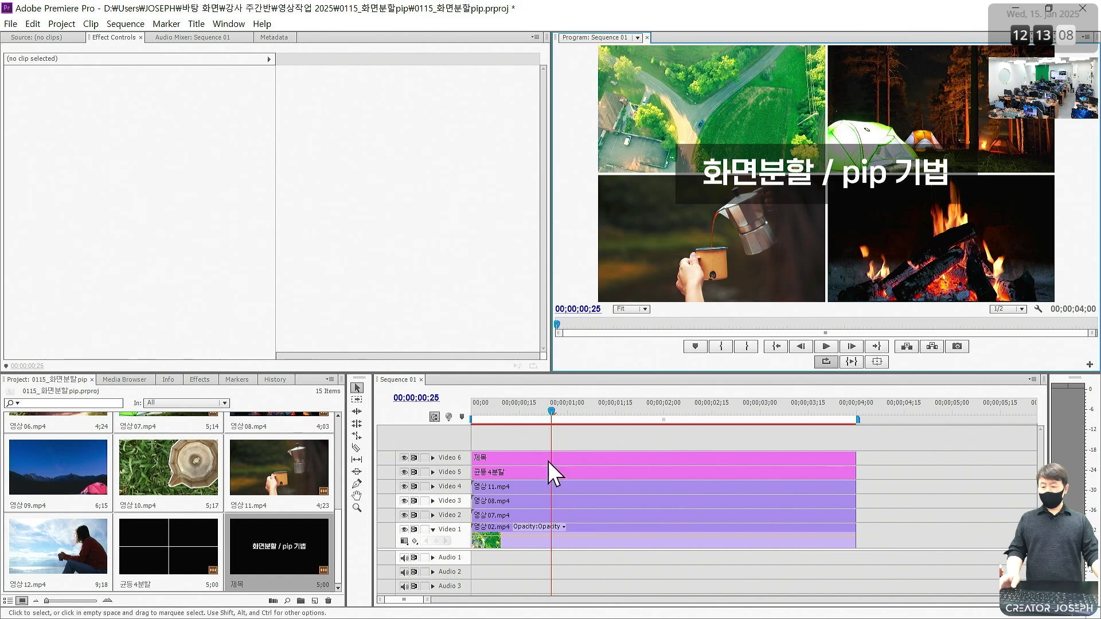
# Move 영상07.mp4 on Video 2 so that it starts at 00;00;00;15
pyautogui.moveTo(565, 411)
pyautogui.mouseDown()
pyautogui.moveTo(470, 415)
pyautogui.moveTo(568, 412)
pyautogui.mouseUp()
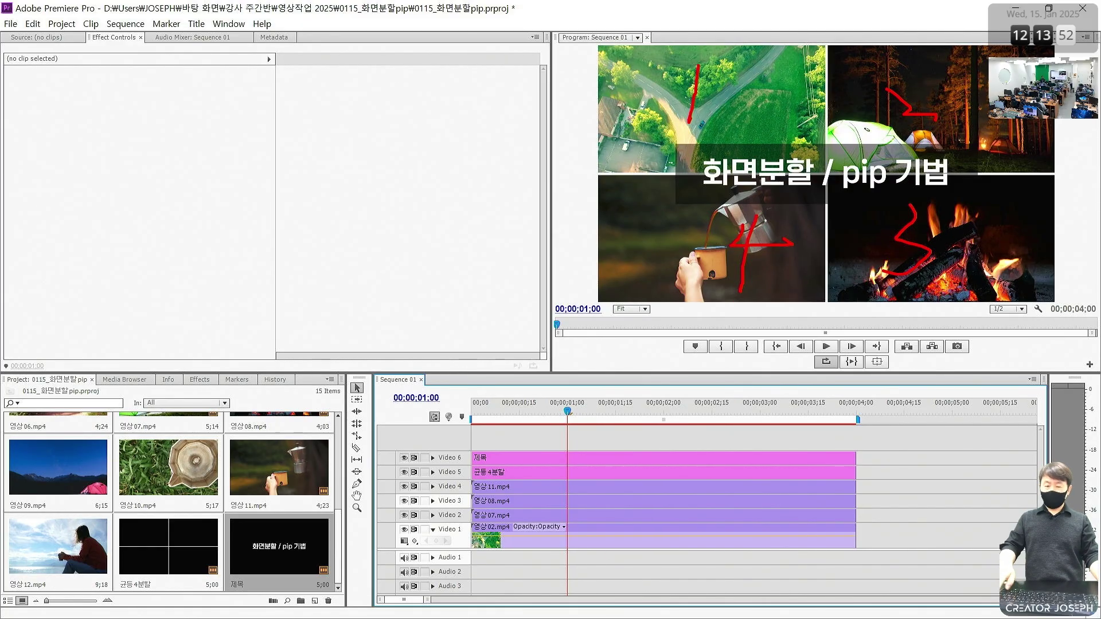
pyautogui.press('Home')
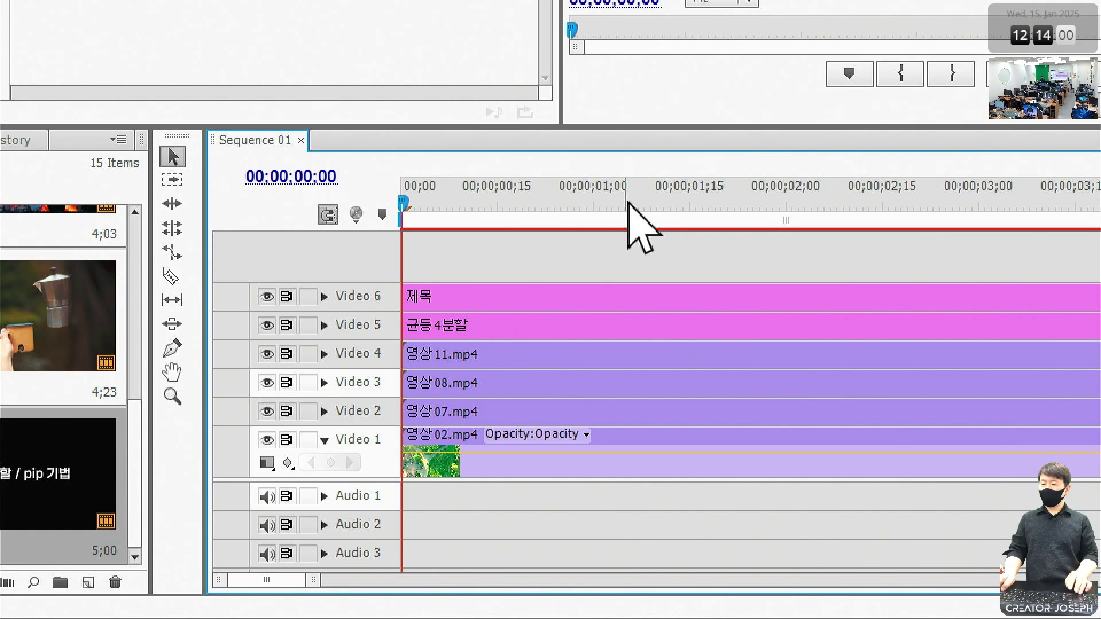
pyautogui.press('space')
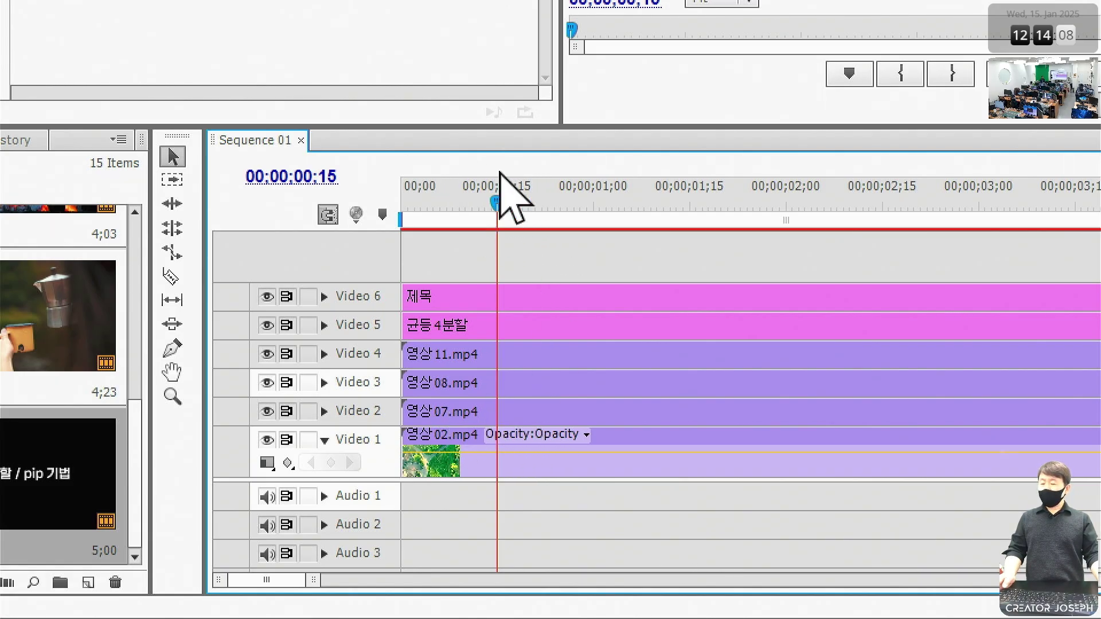
pyautogui.click(448, 415)
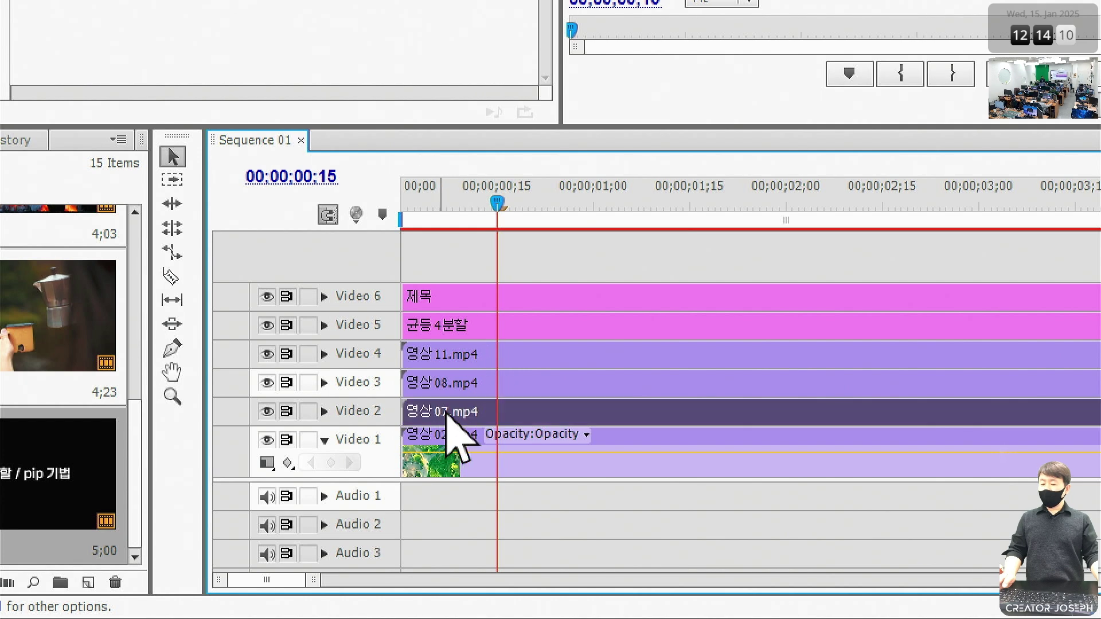
pyautogui.moveTo(448, 415); pyautogui.dragTo(540, 408)
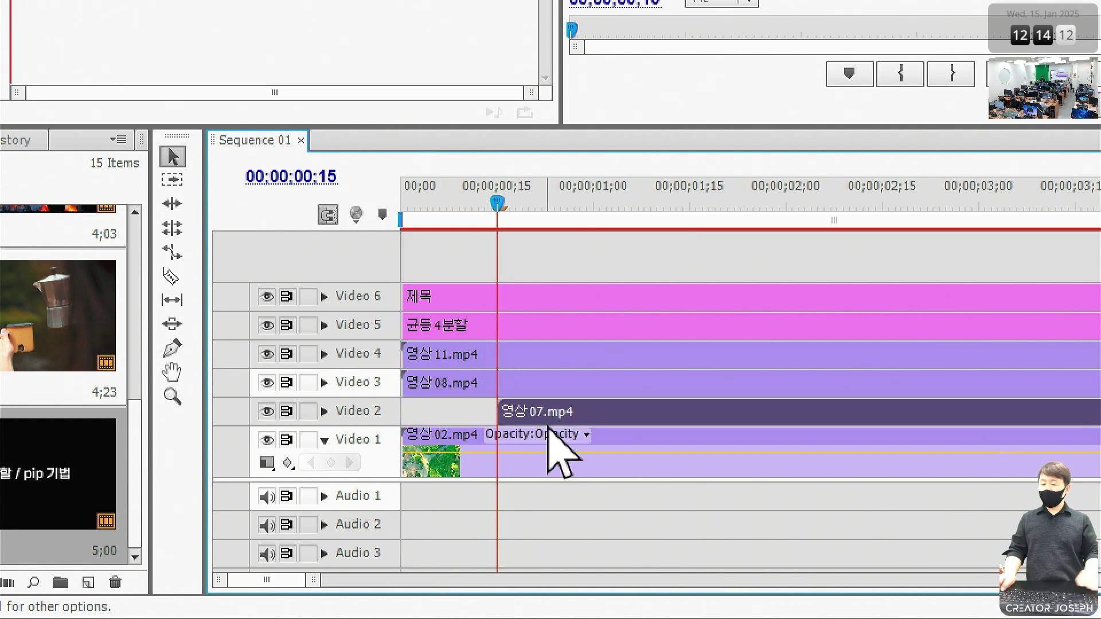
# Move 영상08.mp4 on Video 3 so that it starts at 00;00;01;00
pyautogui.hotkey('shift', 'Right')
pyautogui.hotkey('shift', 'Right')
pyautogui.hotkey('shift', 'Right')
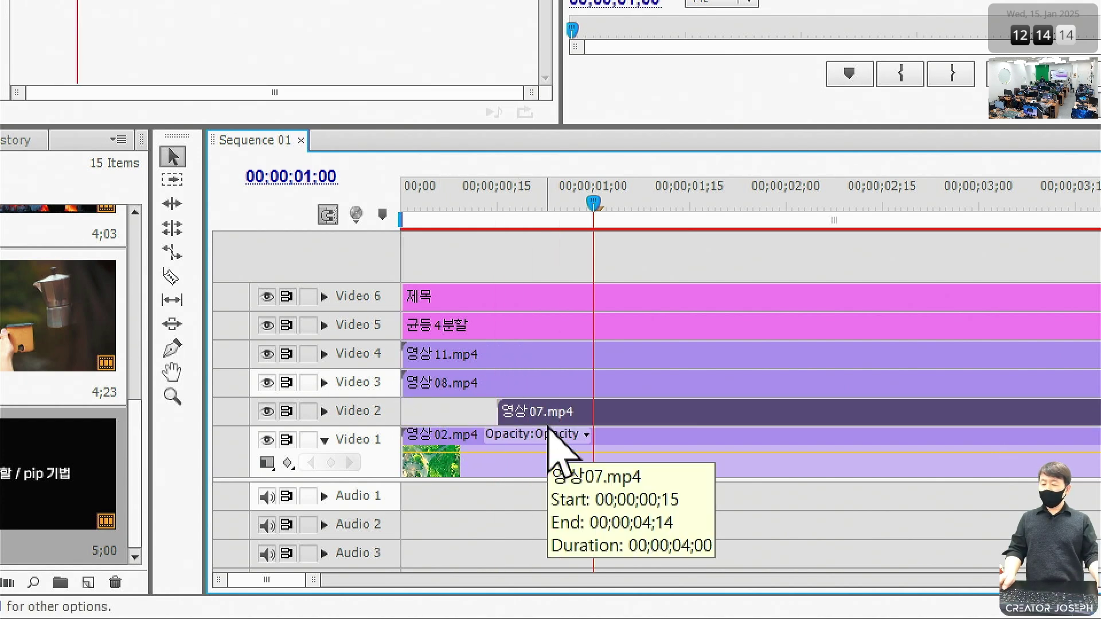
pyautogui.moveTo(451, 381); pyautogui.dragTo(638, 383)
# Move 영상11.mp4 on Video 4 to start at 00;00;01;15 and play the staggered sequence from the beginning
pyautogui.hotkey('shift', 'Right')
pyautogui.hotkey('shift', 'Right')
pyautogui.hotkey('shift', 'Right')
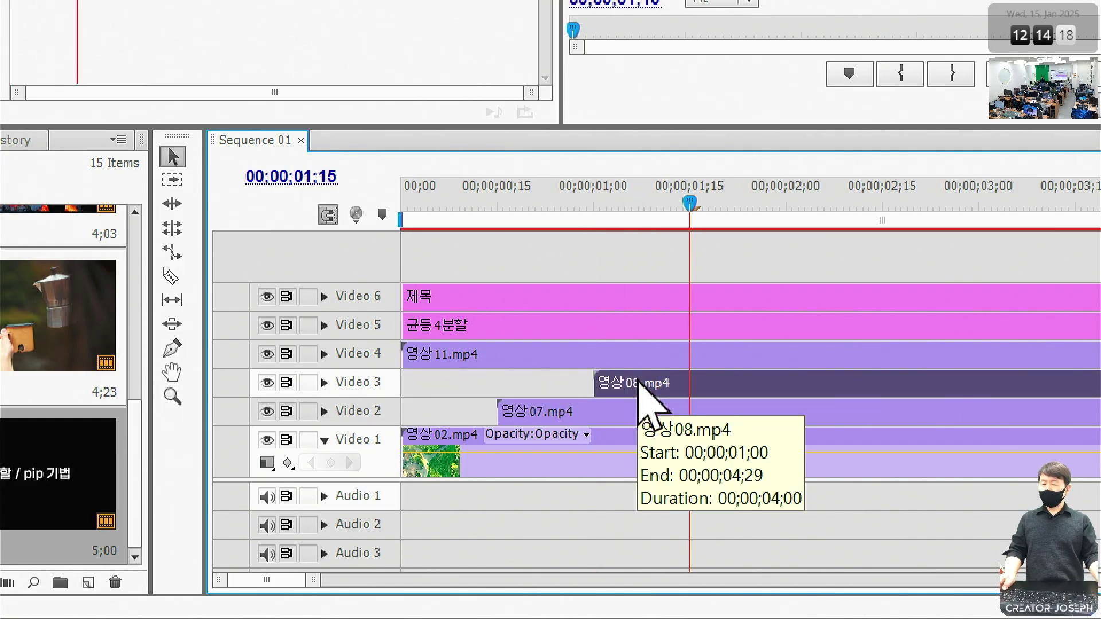
pyautogui.moveTo(519, 351); pyautogui.dragTo(786, 407)
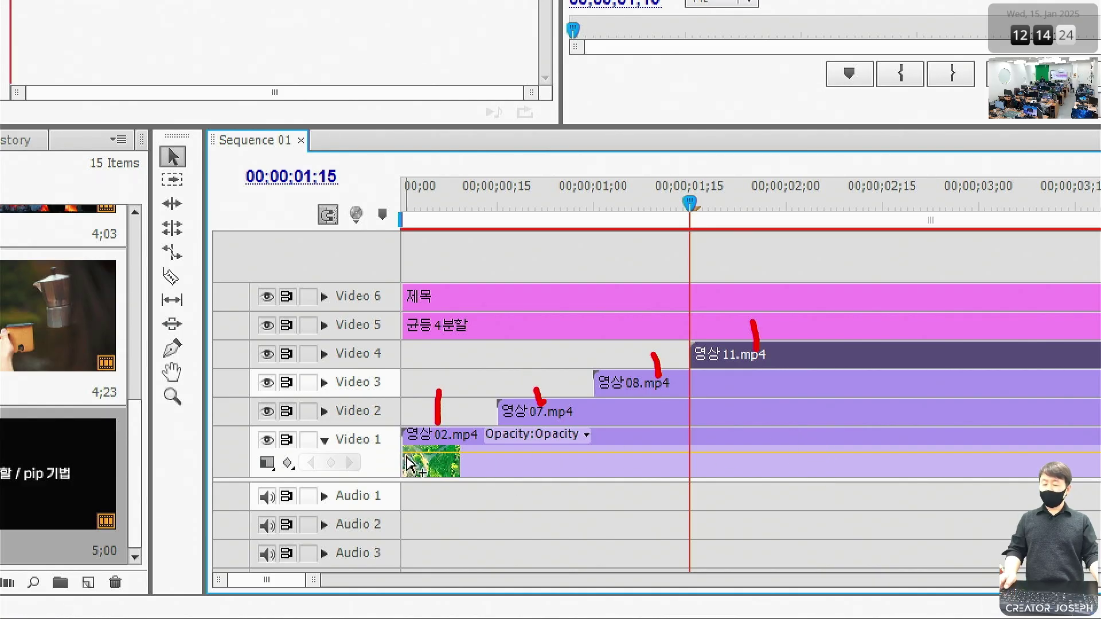
pyautogui.press('Home')
pyautogui.press('space')
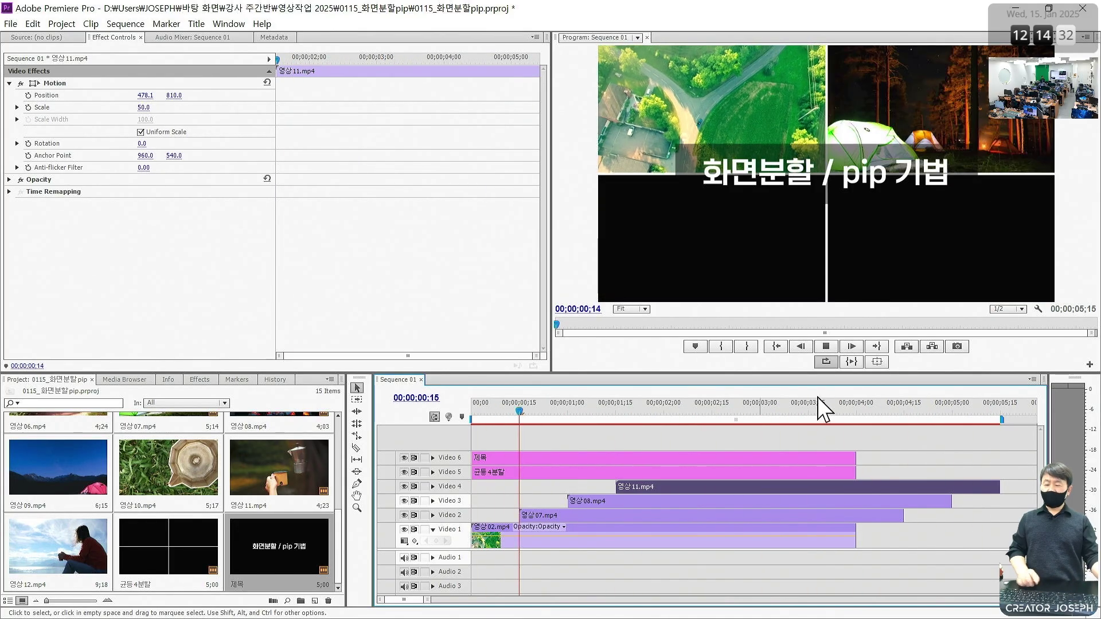
pyautogui.press('space')
pyautogui.click(718, 414)
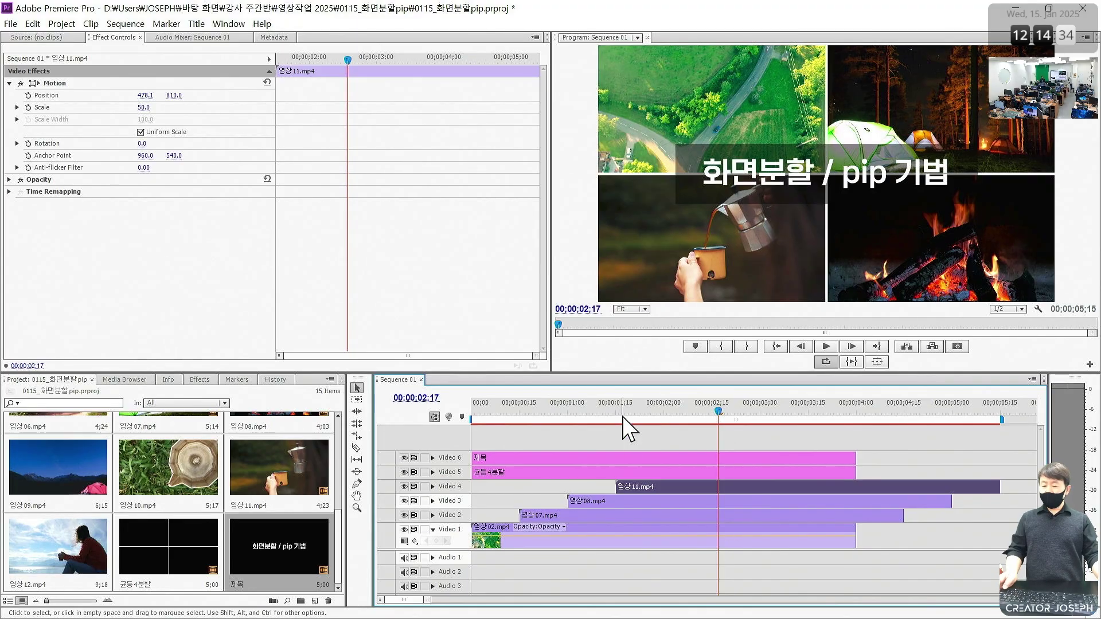
# Shift the four camping clips on Video 1 to 4 together so that 영상02.mp4 starts at 00;00;00;15
pyautogui.press('Home')
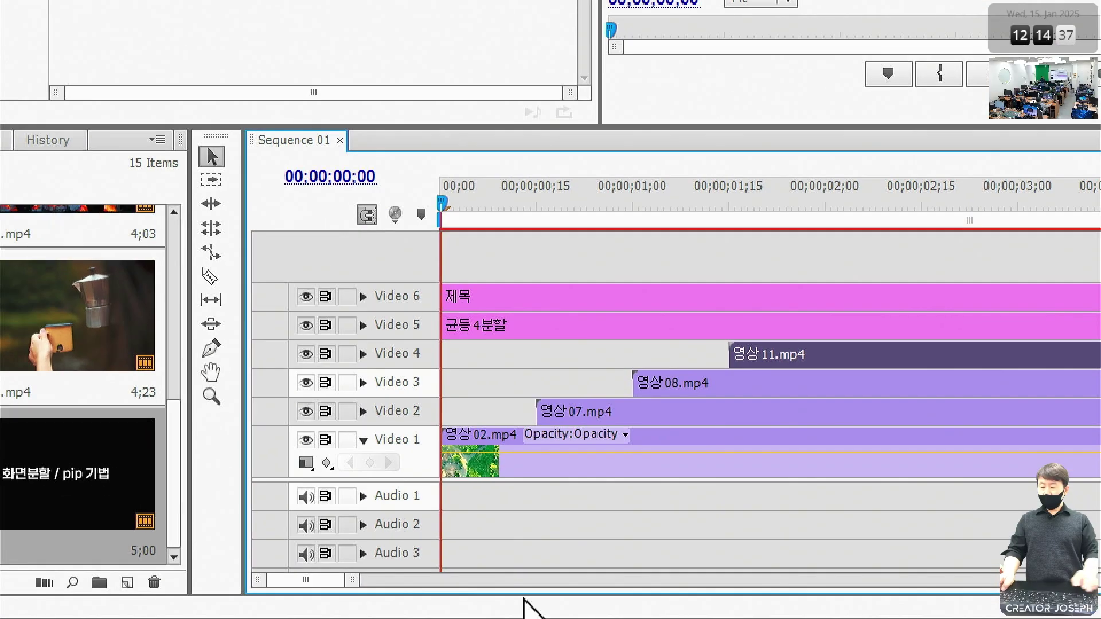
pyautogui.press('space')
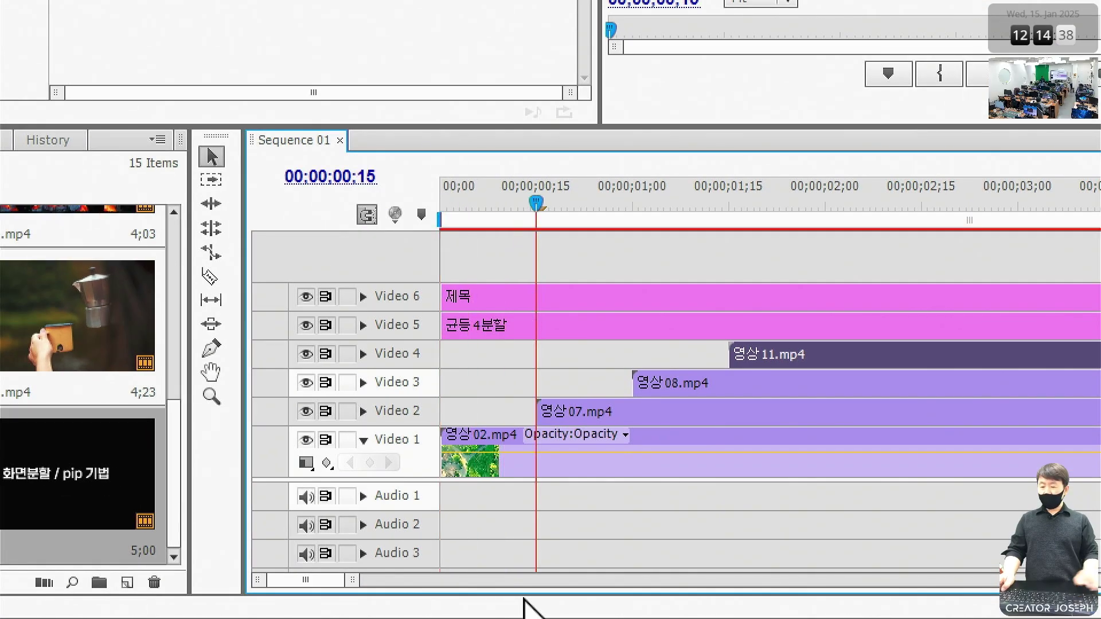
pyautogui.moveTo(887, 554); pyautogui.dragTo(651, 361)
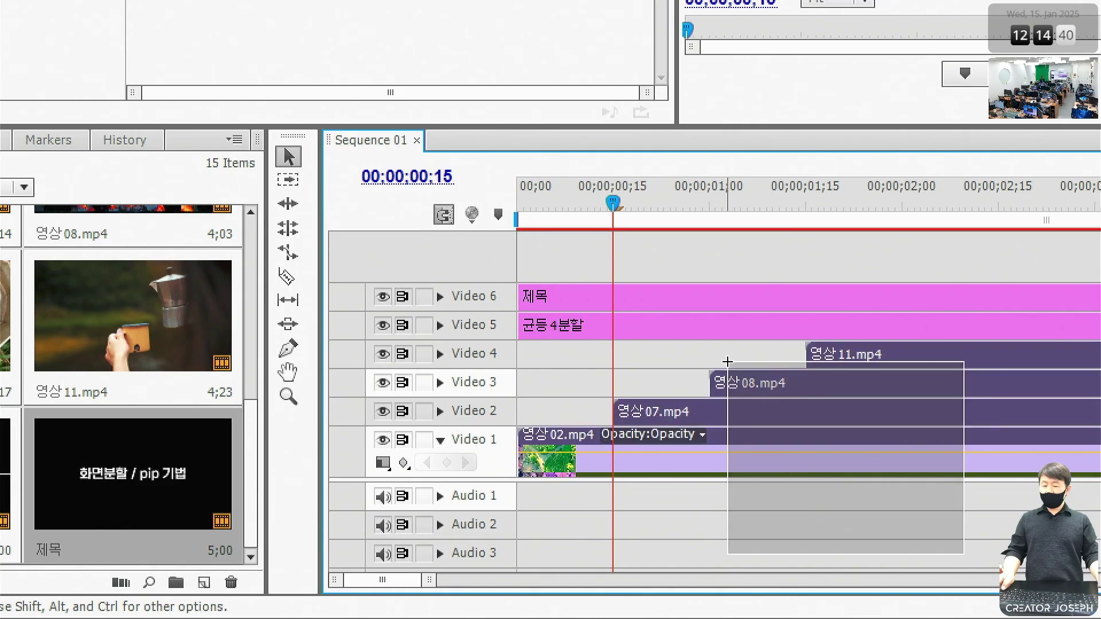
pyautogui.moveTo(728, 362); pyautogui.dragTo(728, 362)
pyautogui.moveTo(590, 459); pyautogui.dragTo(664, 429)
pyautogui.click(663, 359)
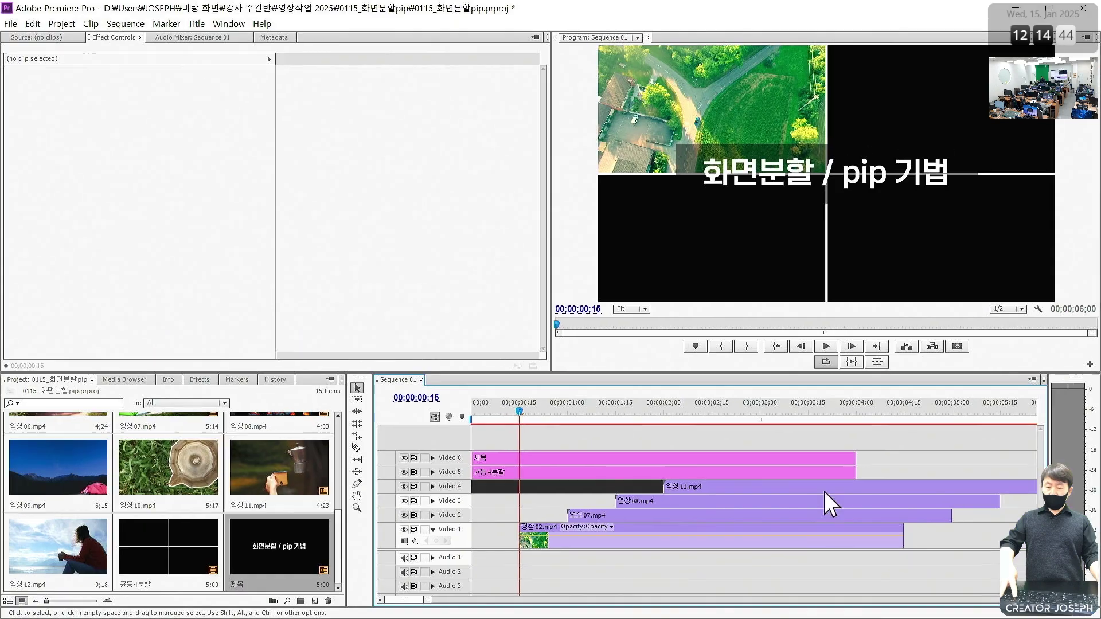
# Extend 균등4분할 and 제목 to end with 영상11.mp4 at 00;00;06;00 and play the sequence from the start
pyautogui.click(943, 457)
pyautogui.press('-')
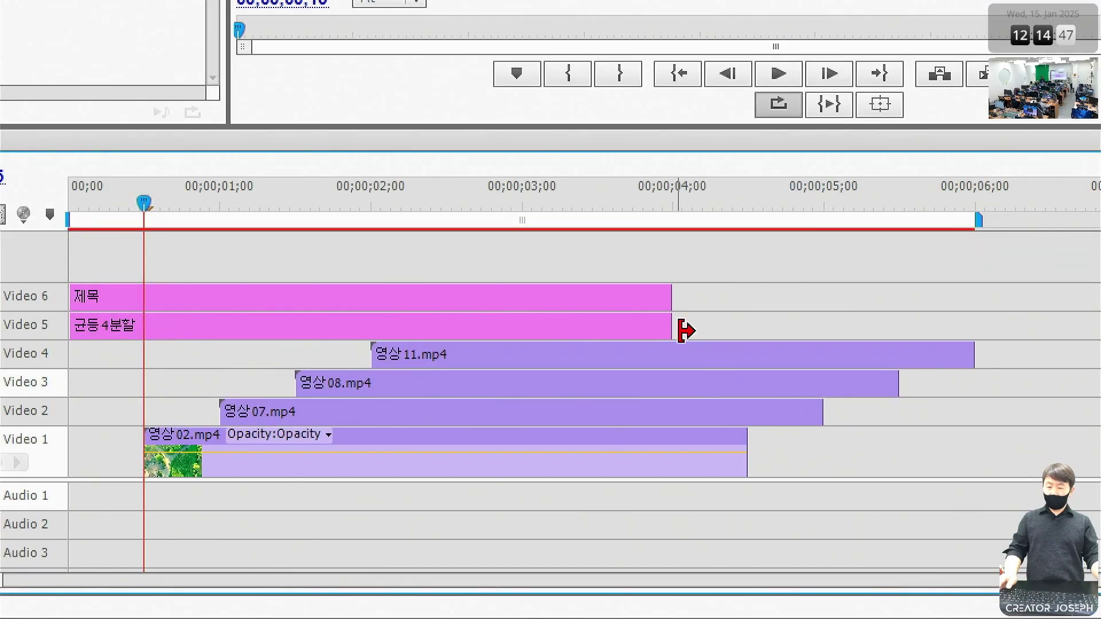
pyautogui.moveTo(773, 474); pyautogui.dragTo(931, 474)
pyautogui.moveTo(971, 329); pyautogui.dragTo(969, 328)
pyautogui.moveTo(660, 296); pyautogui.dragTo(956, 297)
pyautogui.press('Home')
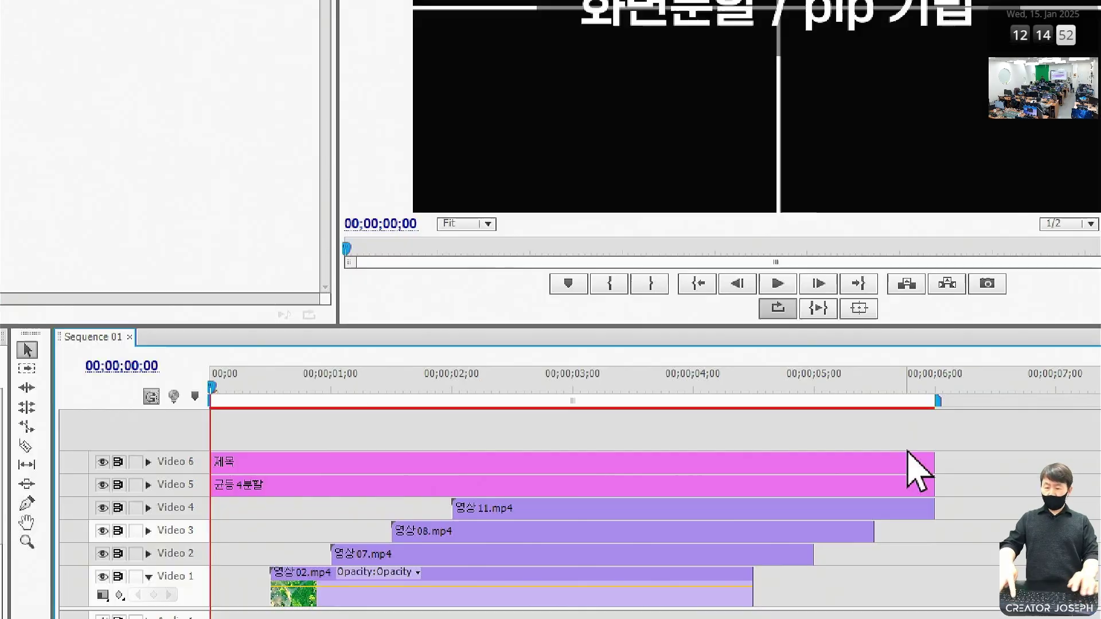
pyautogui.press('space')
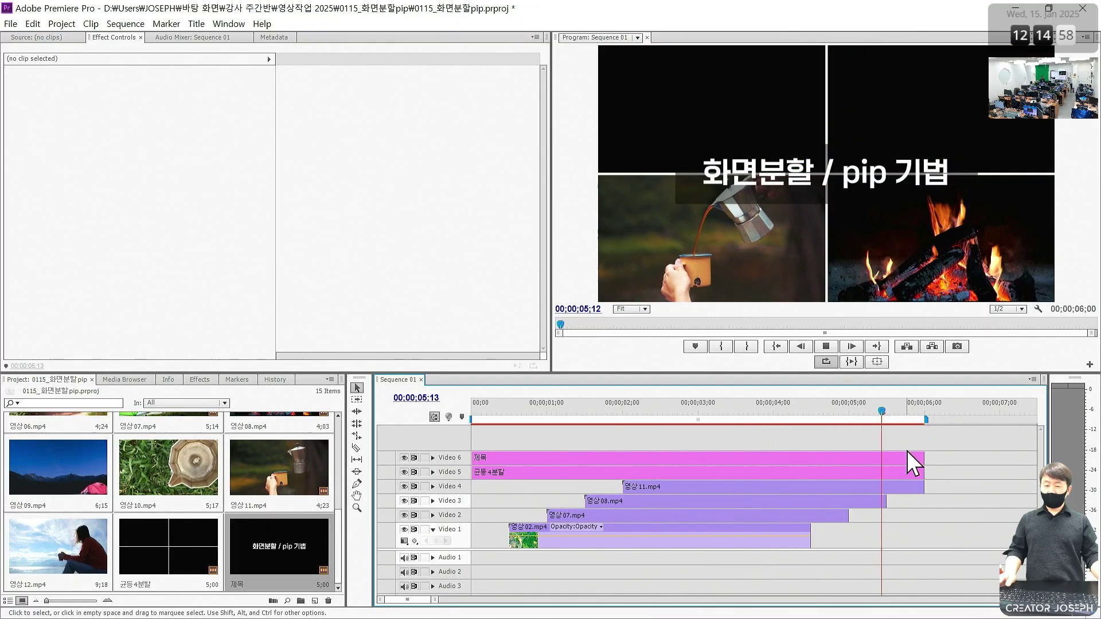
pyautogui.press('space')
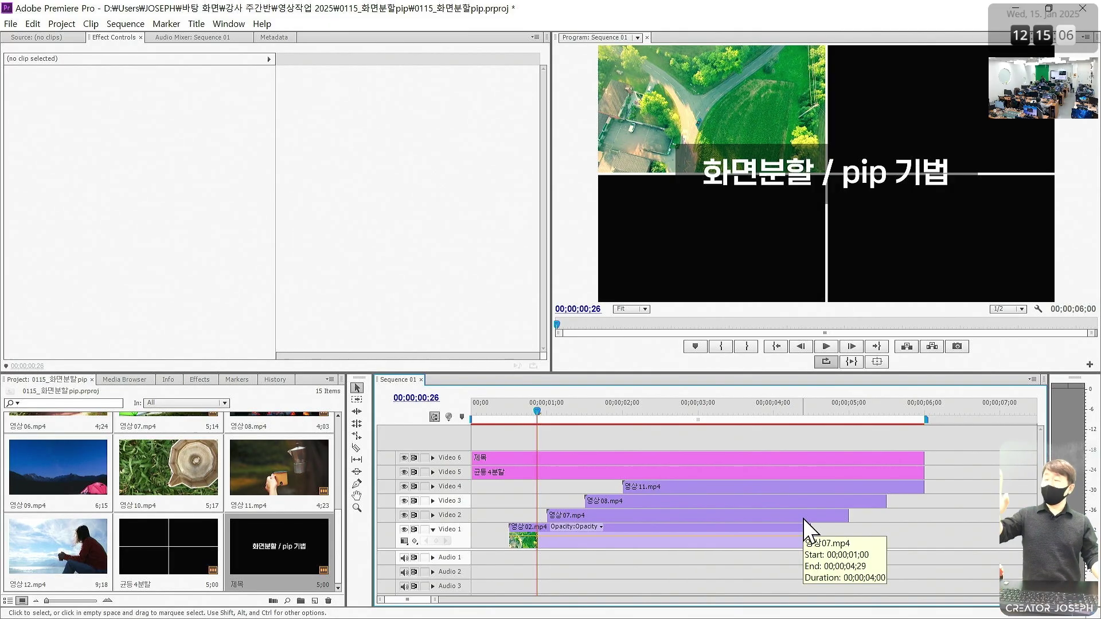
# Apply the default Cross Dissolve transition to both ends of the four clips on Video 1 to 4 and preview the sequence
pyautogui.moveTo(988, 567); pyautogui.dragTo(474, 488)
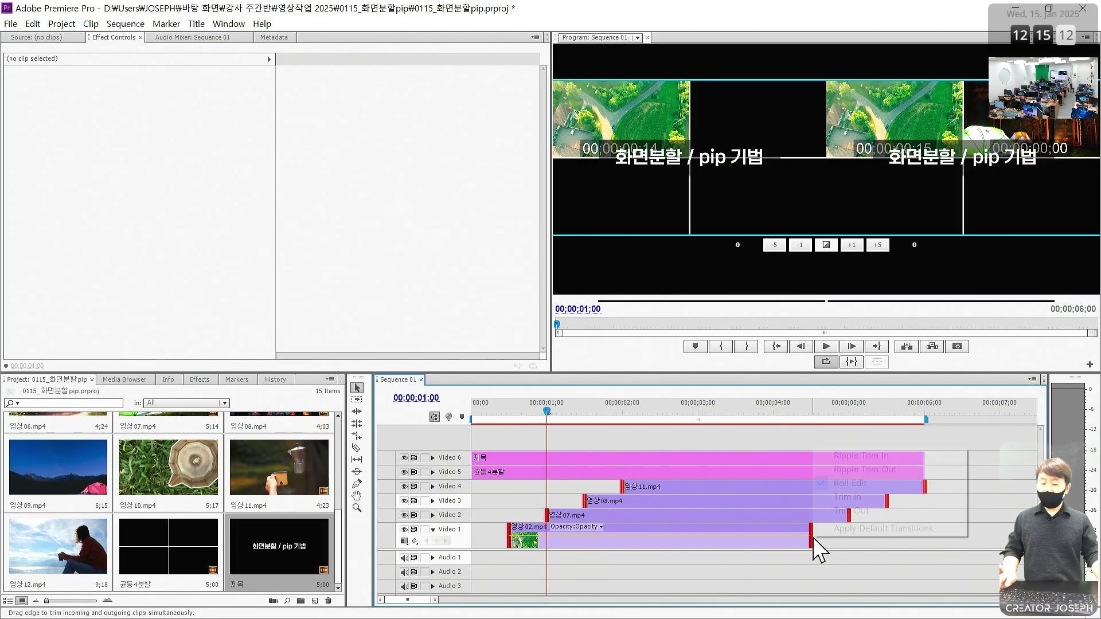
pyautogui.rightClick(814, 538)
pyautogui.click(863, 533)
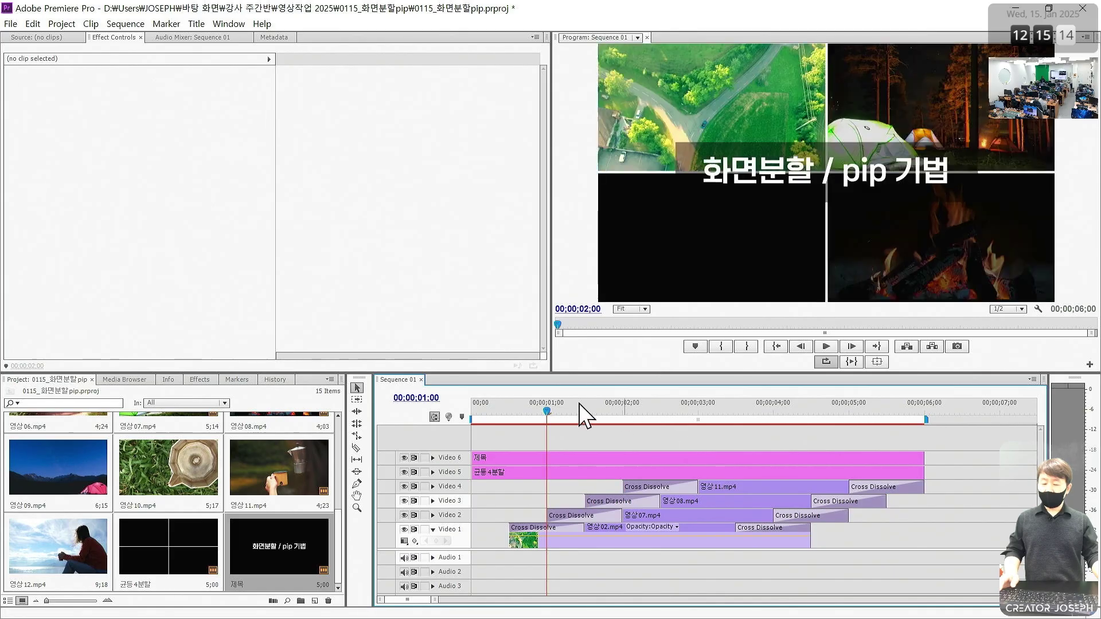
pyautogui.press('Home')
pyautogui.press('space')
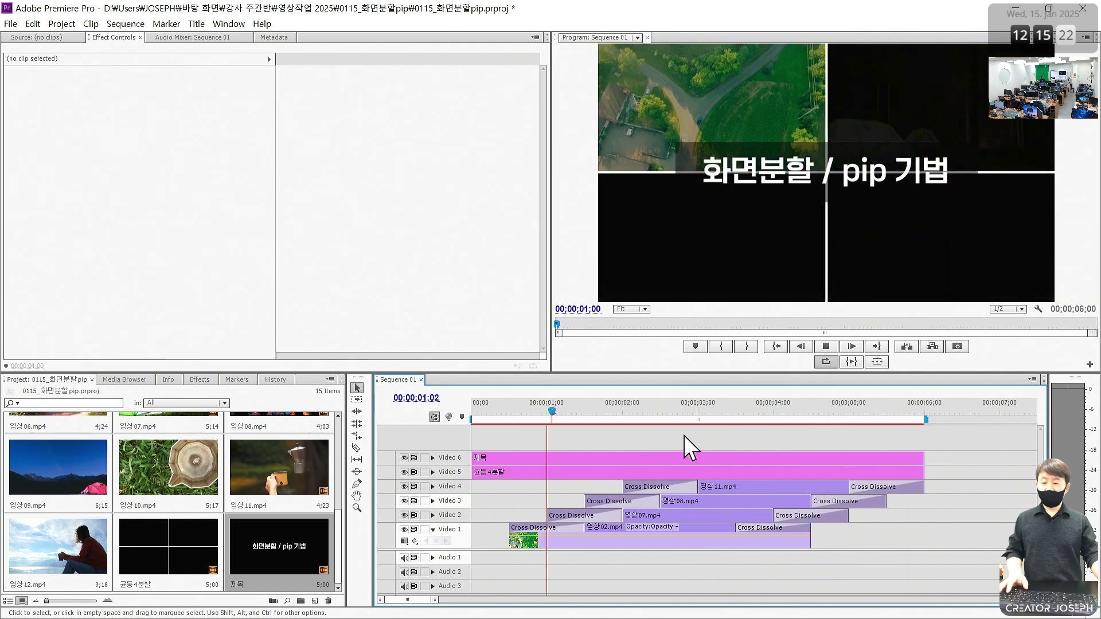
pyautogui.press('Home')
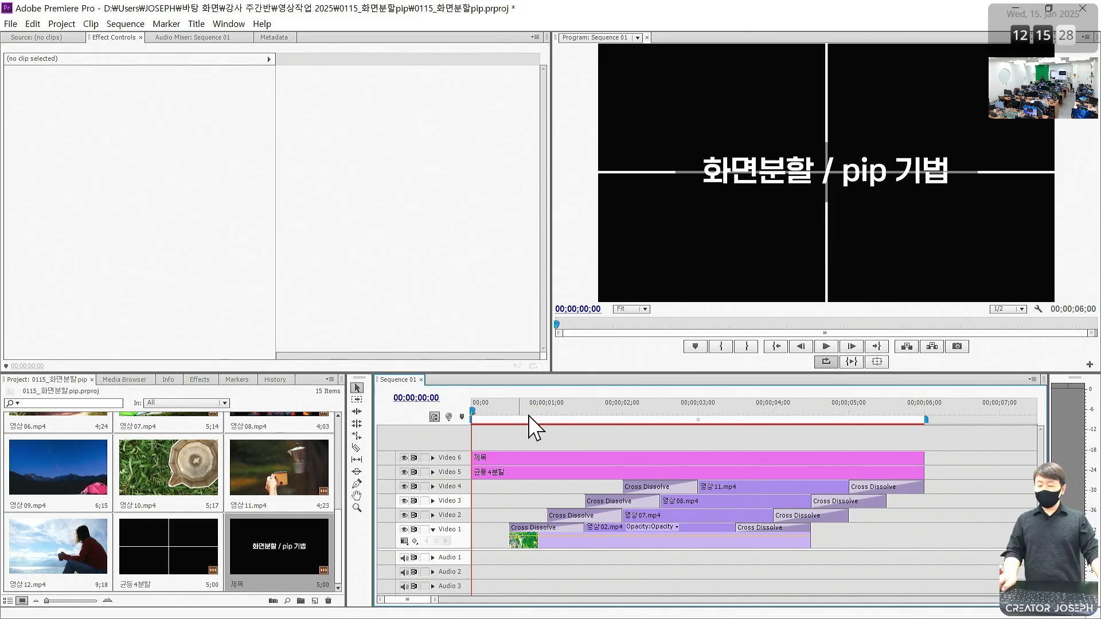
# Trim the start of the 제목 title on Video 6 to 00;00;03;00 and play the sequence from the beginning
pyautogui.moveTo(528, 416); pyautogui.dragTo(701, 418)
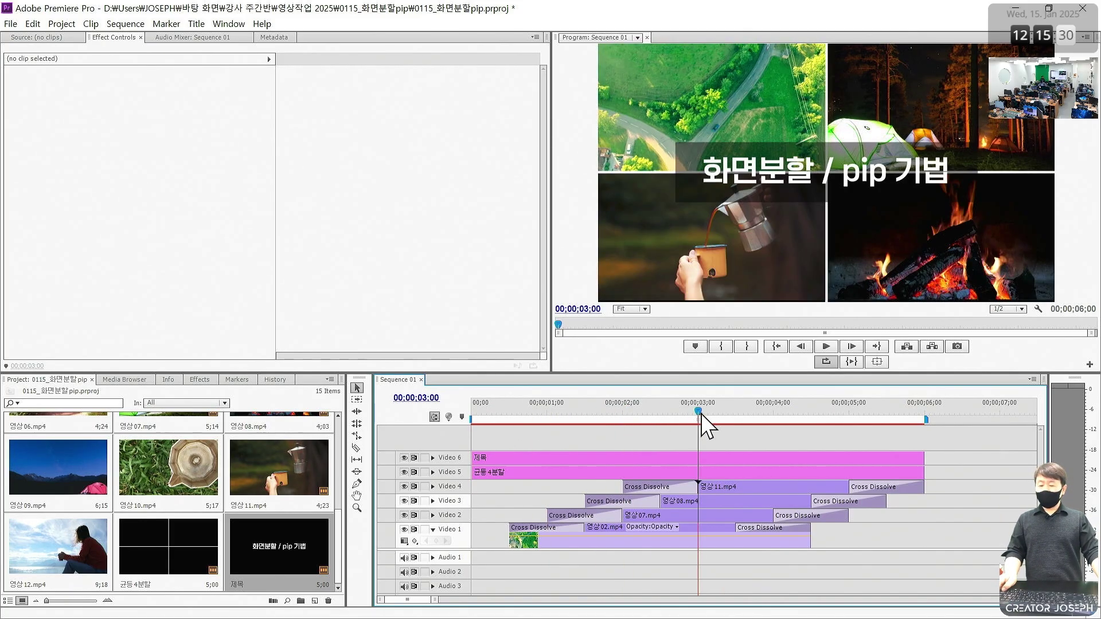
pyautogui.moveTo(525, 457); pyautogui.dragTo(698, 466)
pyautogui.press('-')
pyautogui.press('Home')
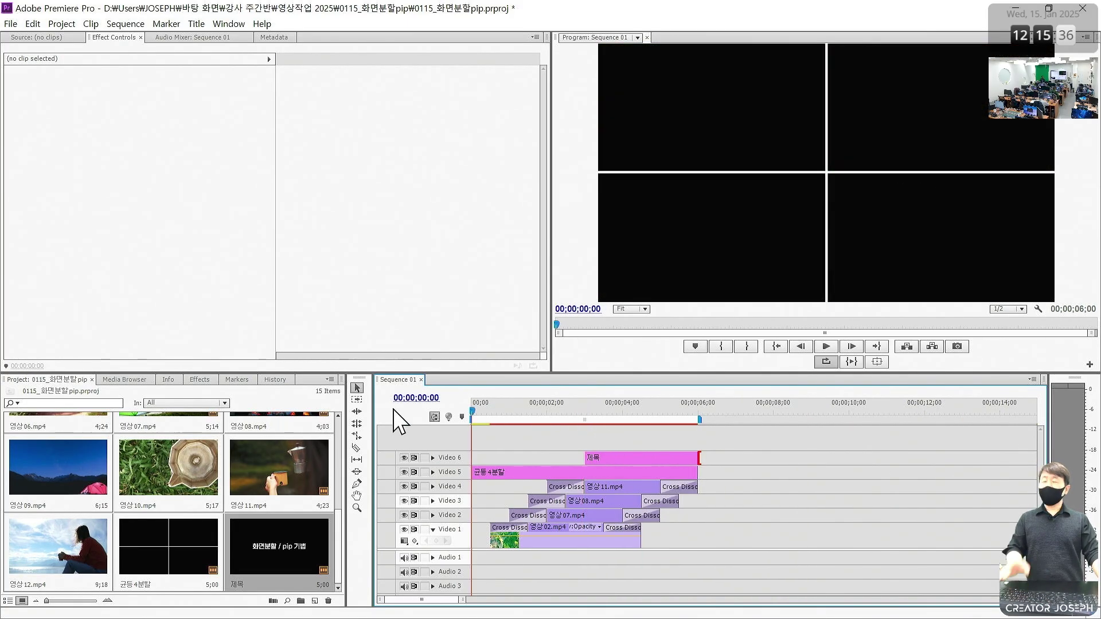
pyautogui.press('space')
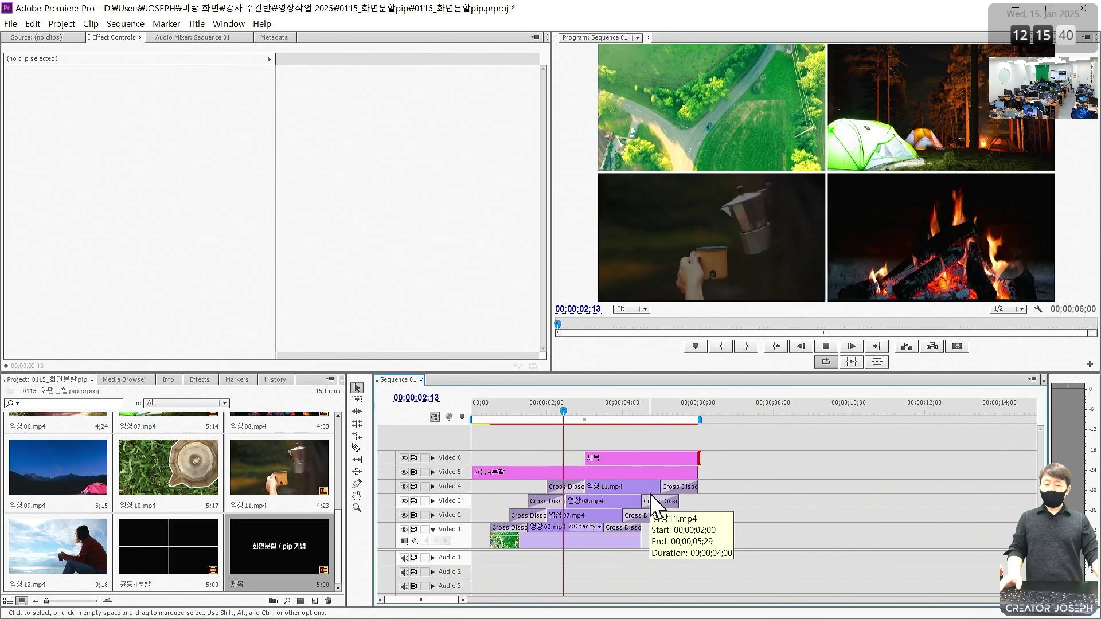
pyautogui.press('space')
# Apply the default Cross Dissolve transition to the start of the 제목 title and preview it
pyautogui.rightClick(585, 459)
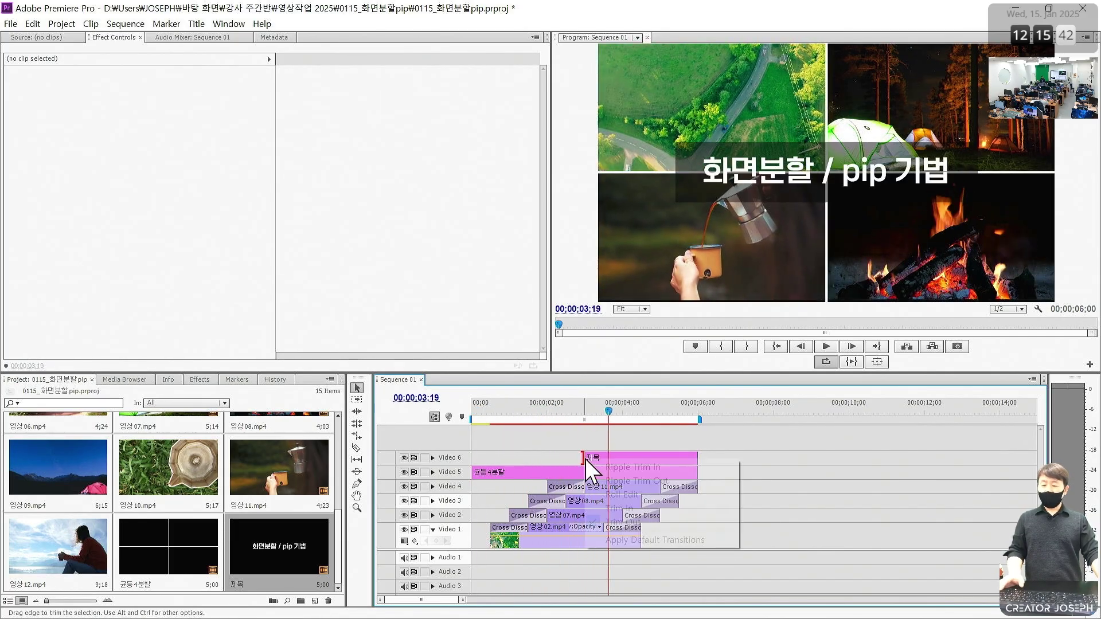
pyautogui.click(636, 540)
pyautogui.click(545, 406)
pyautogui.press('space')
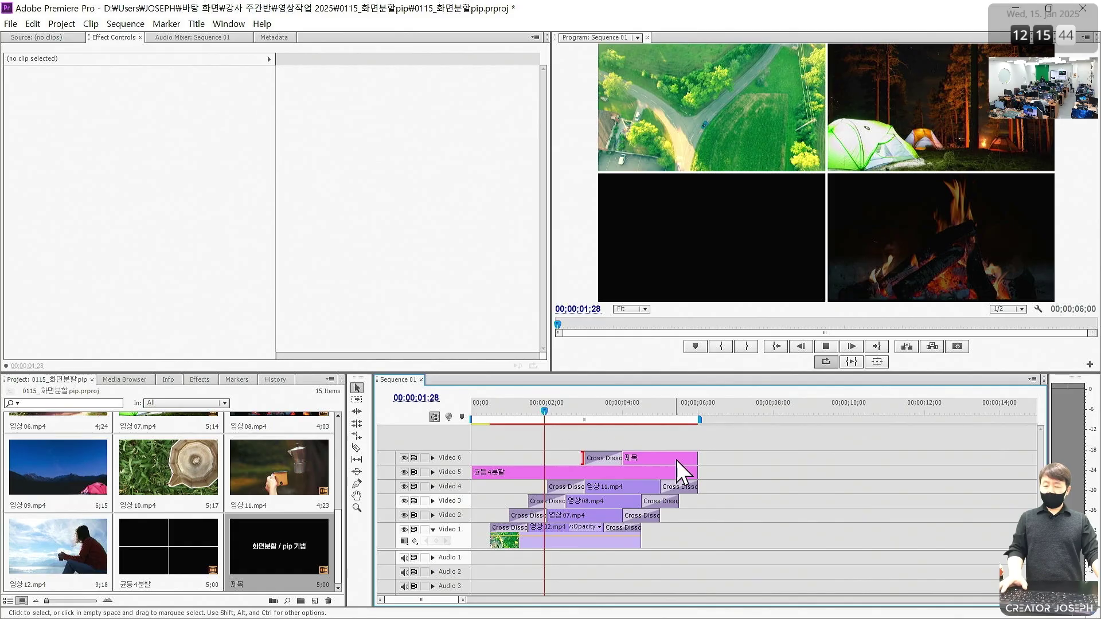
pyautogui.press('space')
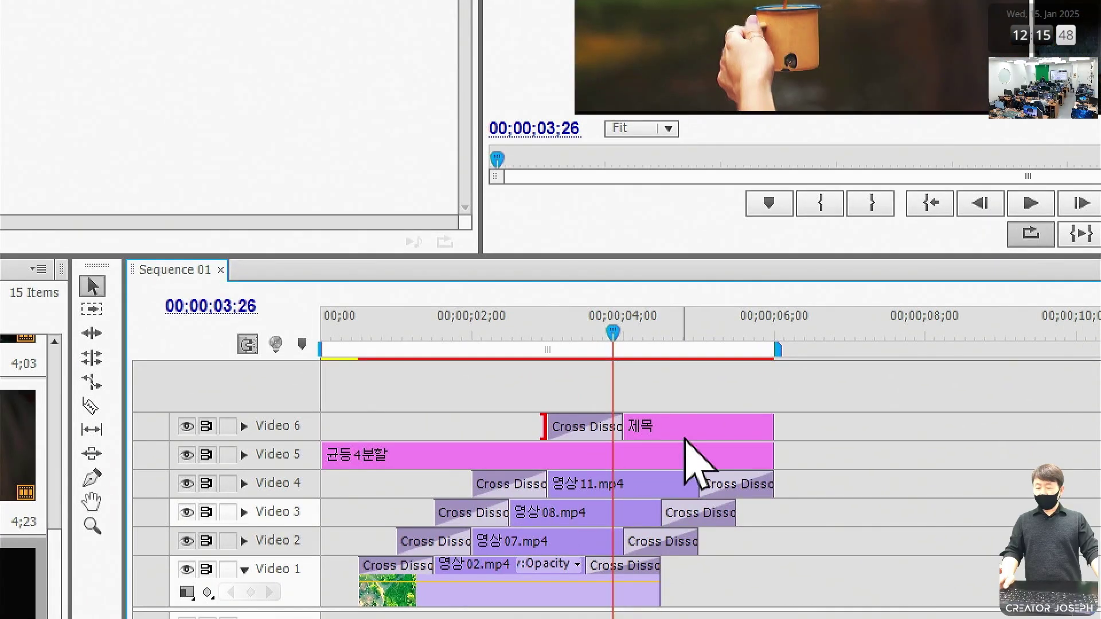
# Move the 제목 title to start at 00;00;02;00 with 영상11.mp4, extend its end to 00;00;06;00 and play the sequence
pyautogui.moveTo(654, 465); pyautogui.dragTo(610, 448)
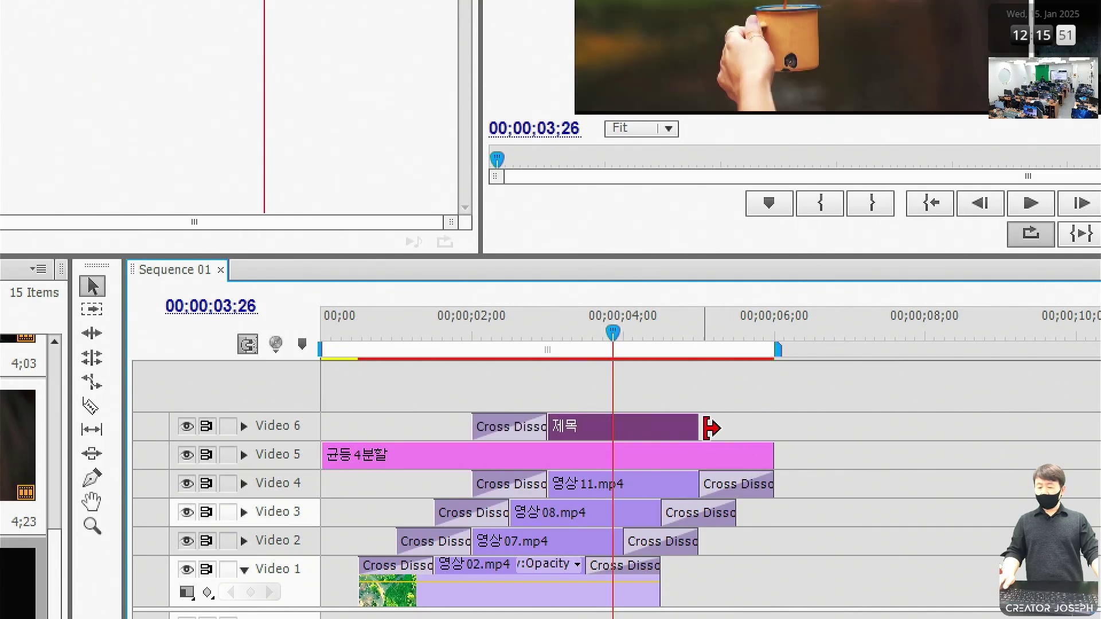
pyautogui.moveTo(711, 428); pyautogui.dragTo(774, 436)
pyautogui.press('Home')
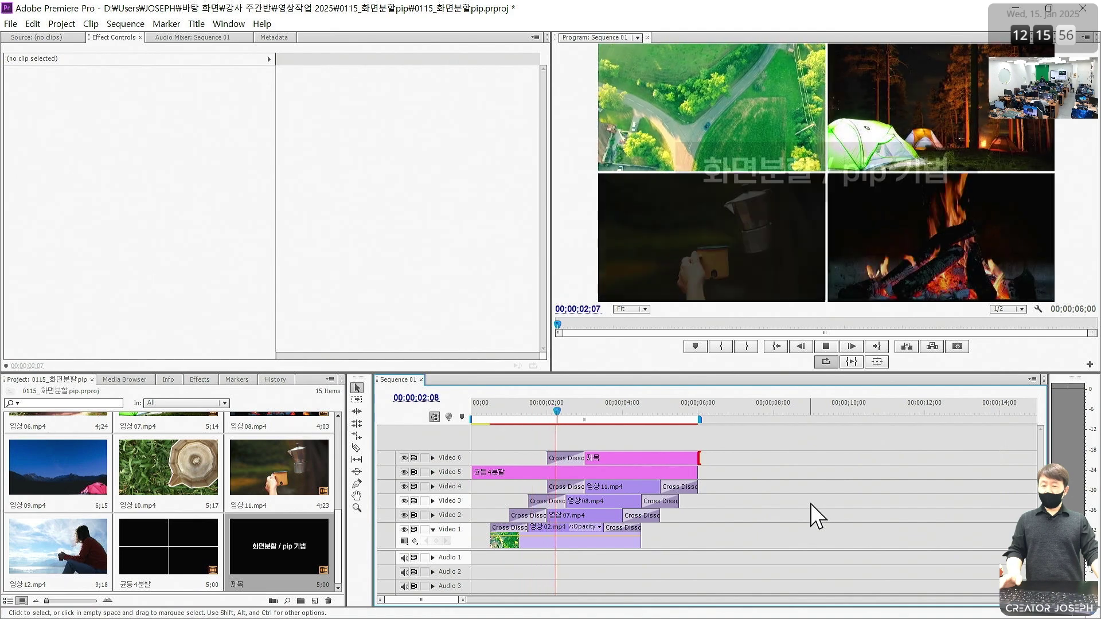
pyautogui.press('space')
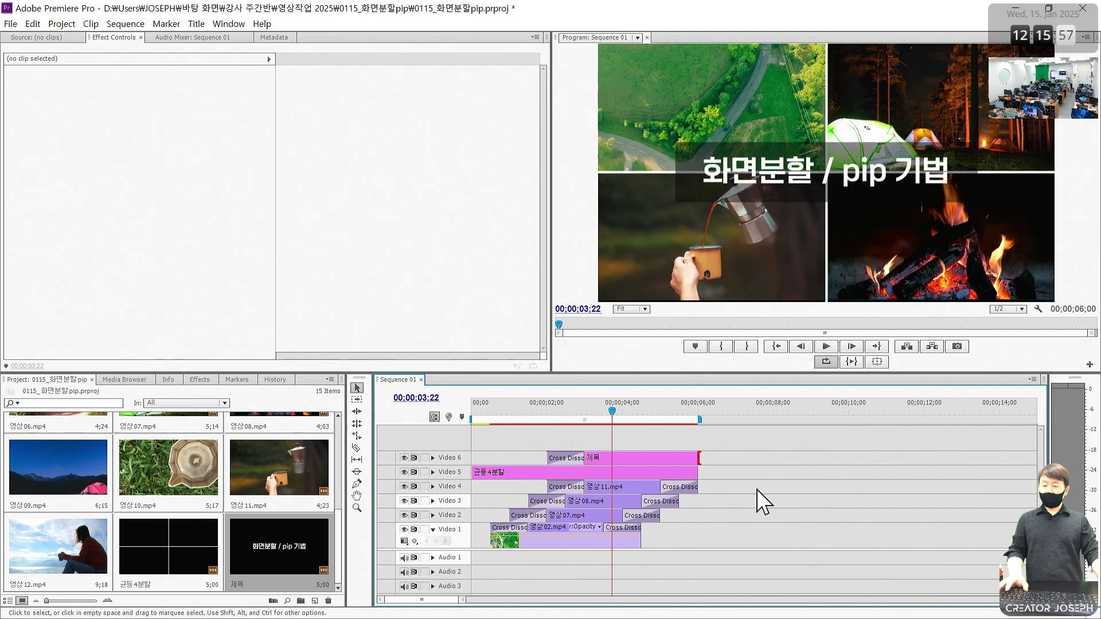
# Apply the default Cross Dissolve transition to the end of the 제목 title, preview it and return to the sequence start
pyautogui.rightClick(701, 462)
pyautogui.click(757, 542)
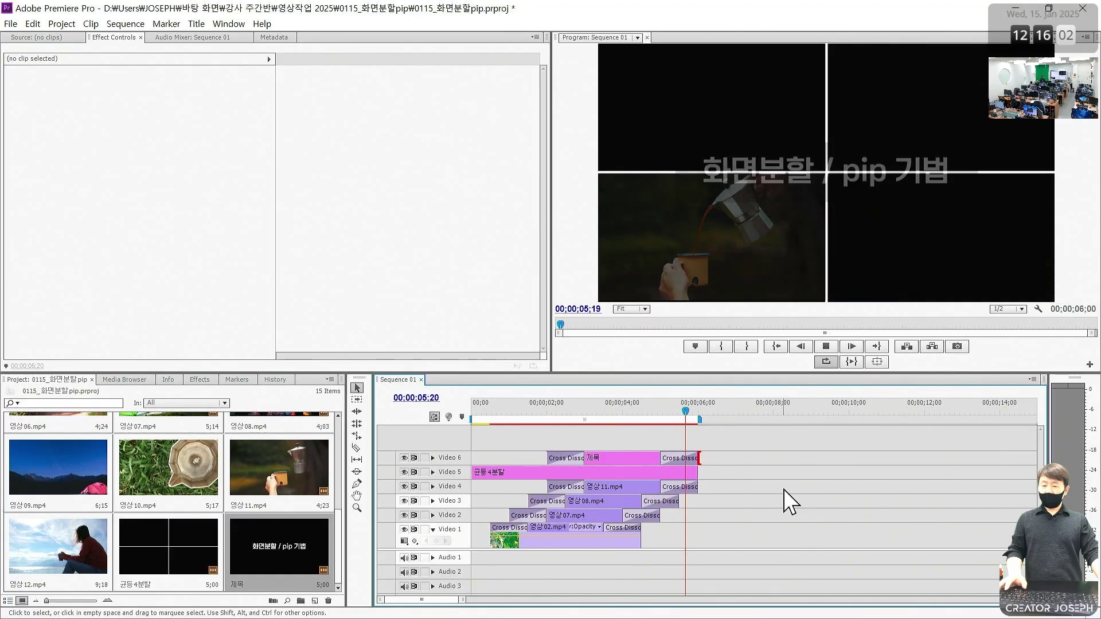
pyautogui.press('space')
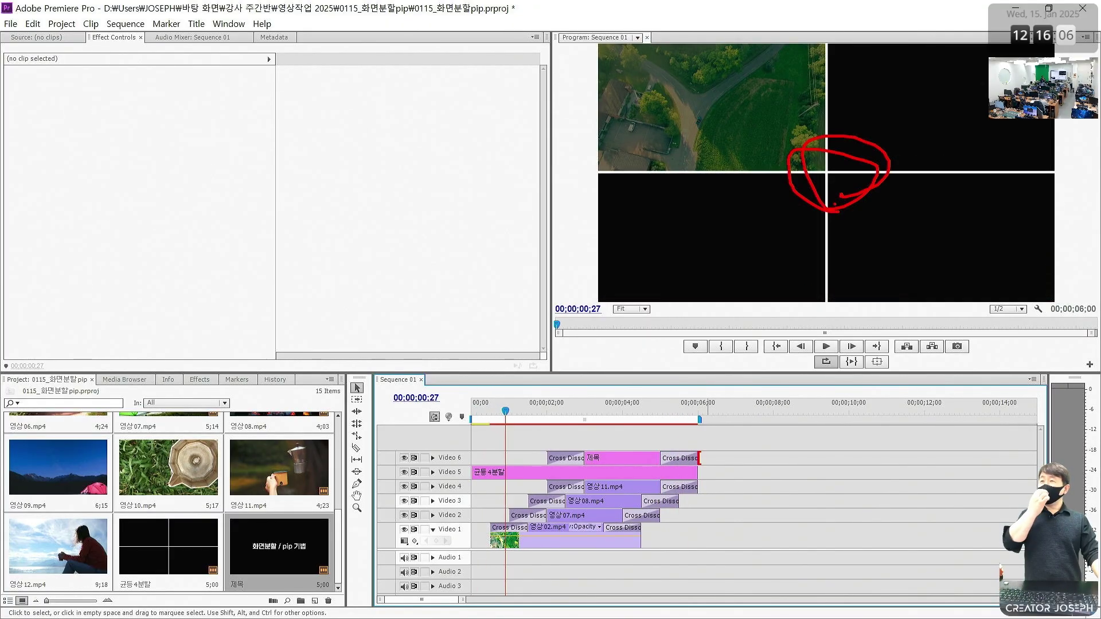
pyautogui.press('Escape')
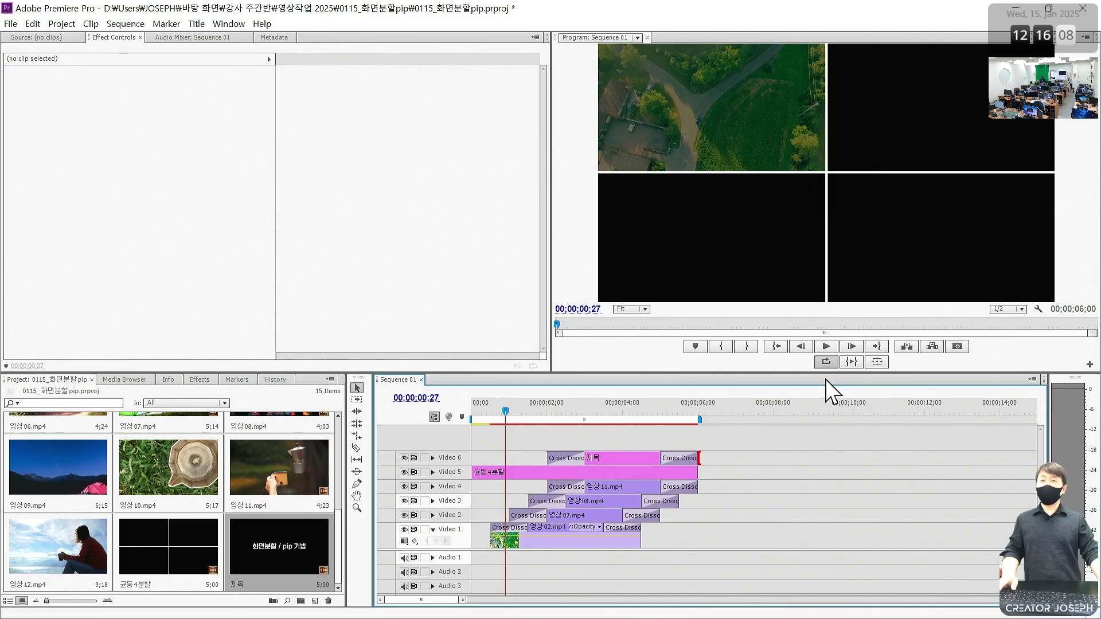
pyautogui.press('Home')
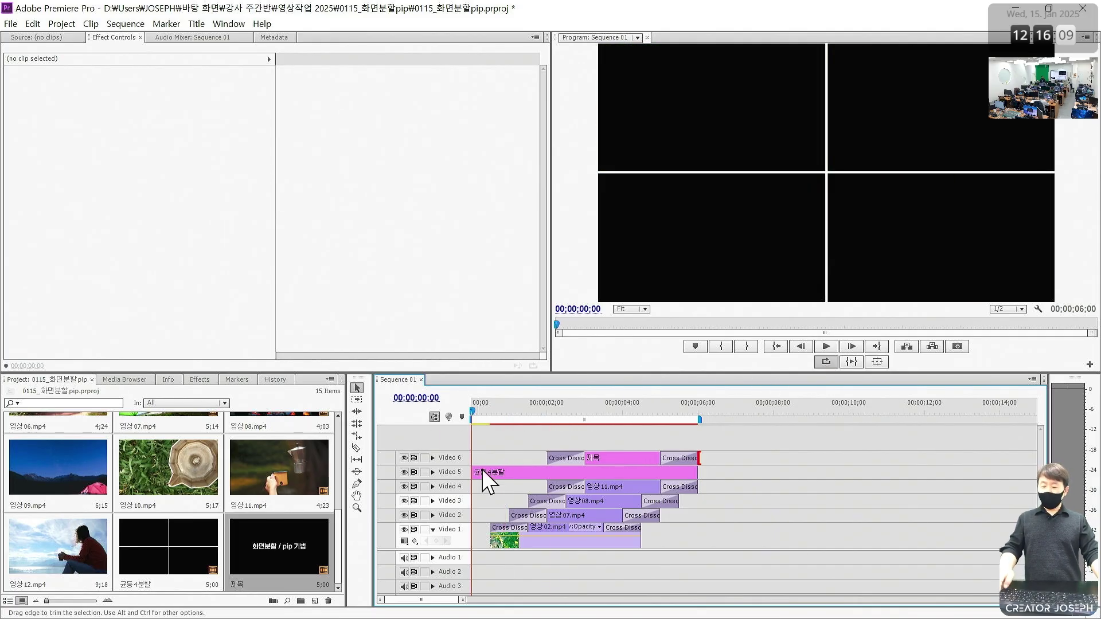
# Enable Scale keyframing on the 균등4분할 divider at 00;00;00;00 and add a second keyframe of 100 at the sequence end
pyautogui.click(528, 476)
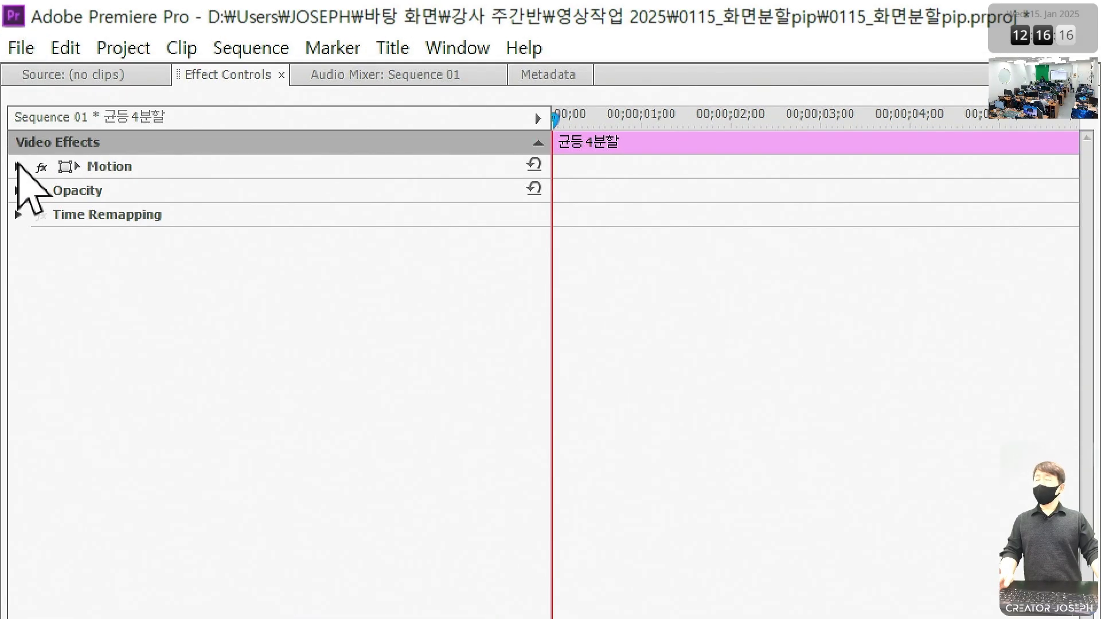
pyautogui.click(18, 167)
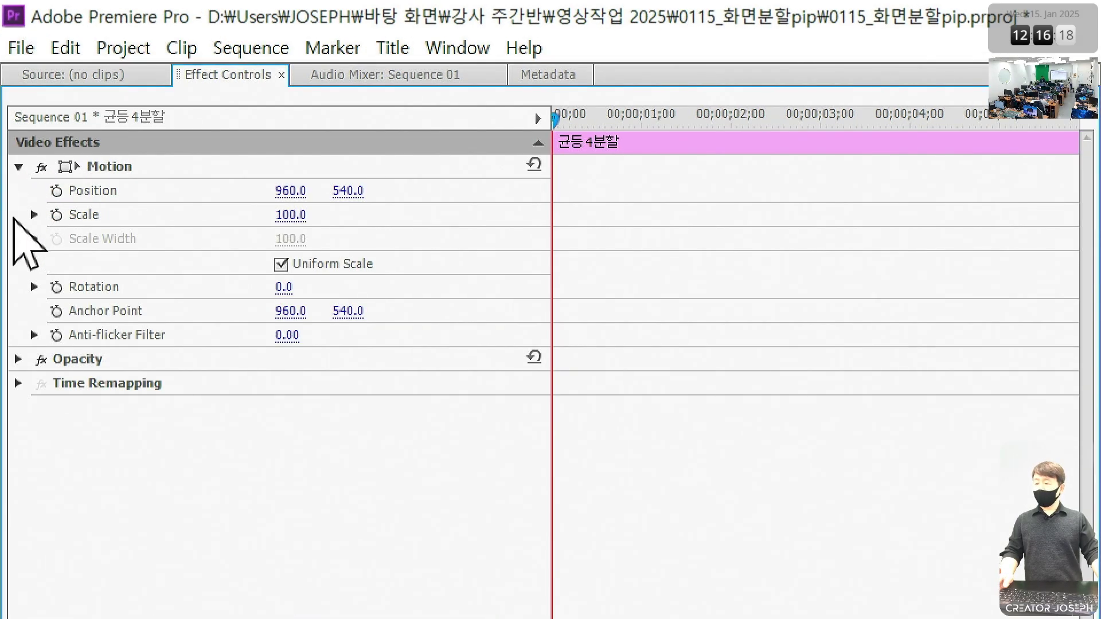
pyautogui.click(57, 214)
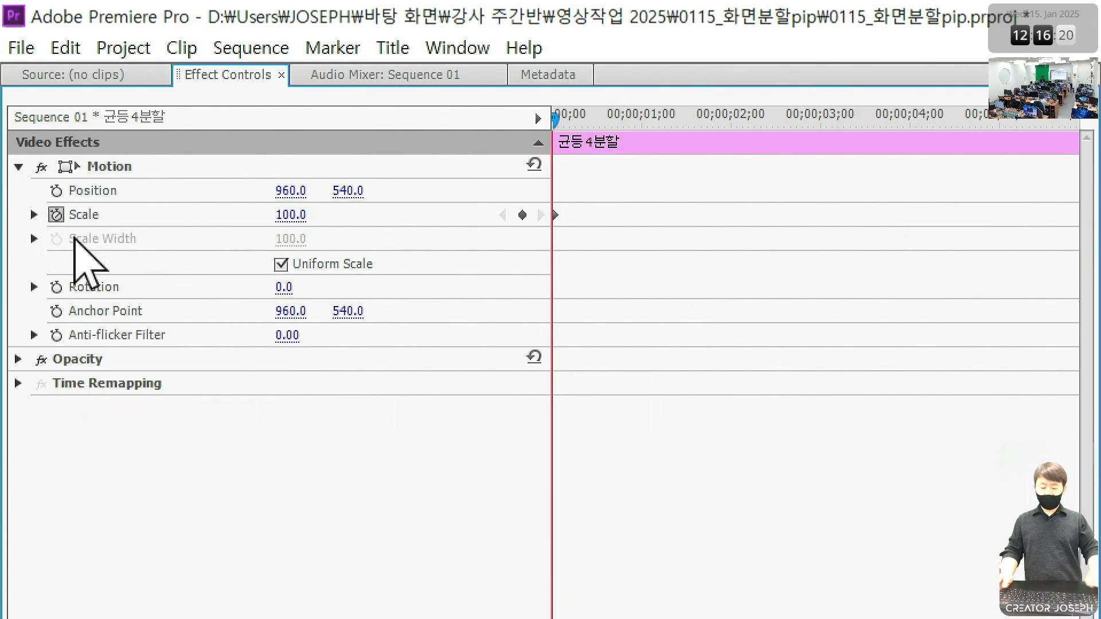
pyautogui.press('End')
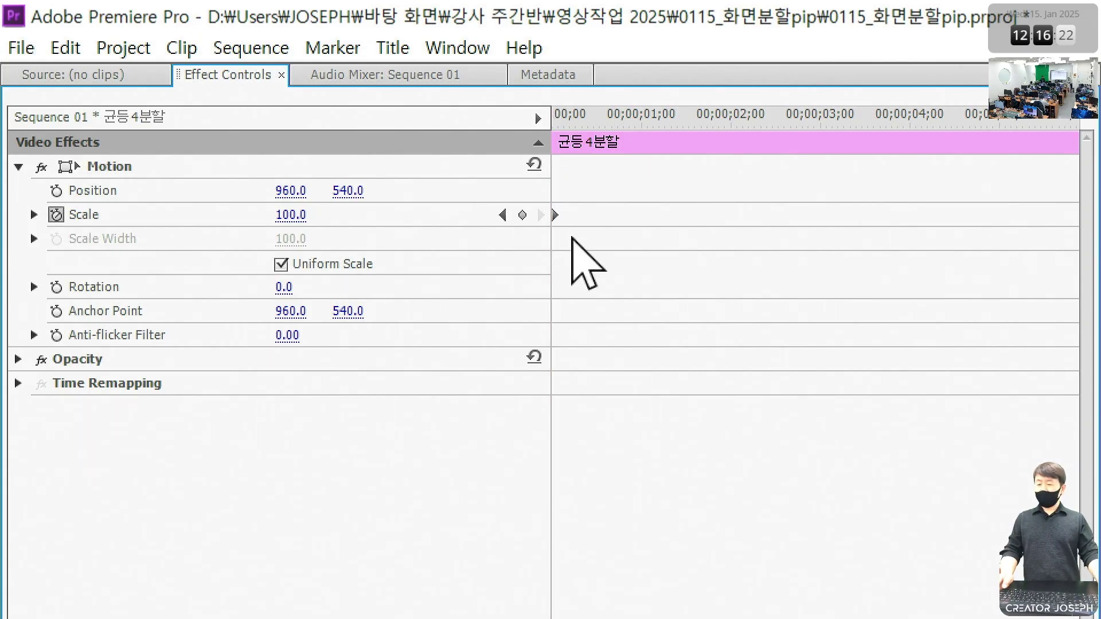
pyautogui.click(522, 215)
# Set the divider's first Scale keyframe to 0 and play the sequence to preview the growing lines
pyautogui.click(505, 216)
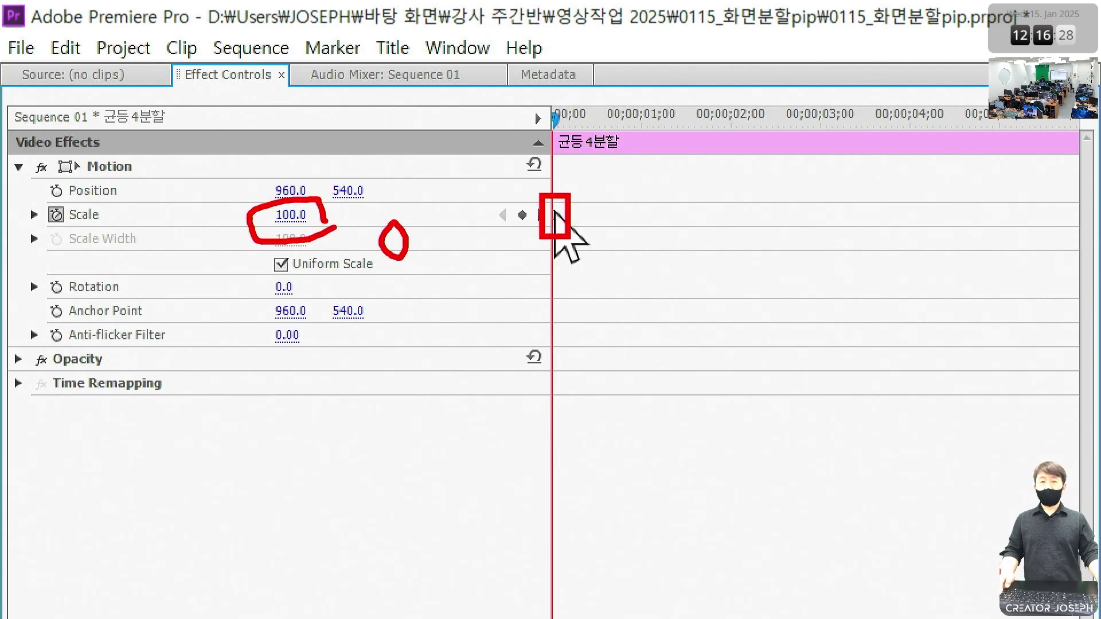
pyautogui.press('Escape')
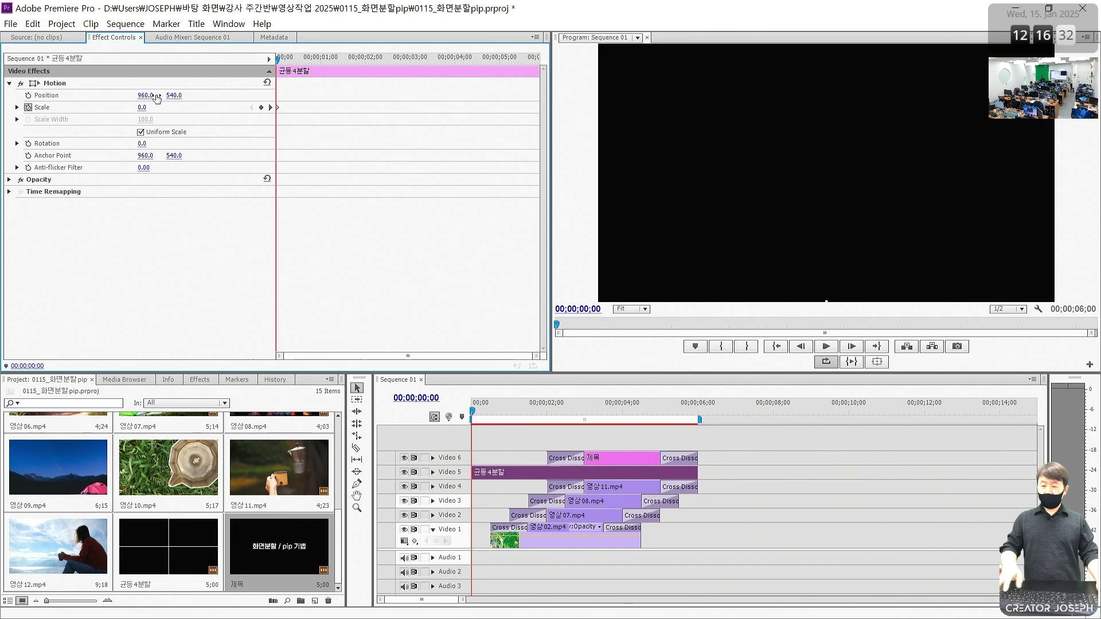
pyautogui.press('space')
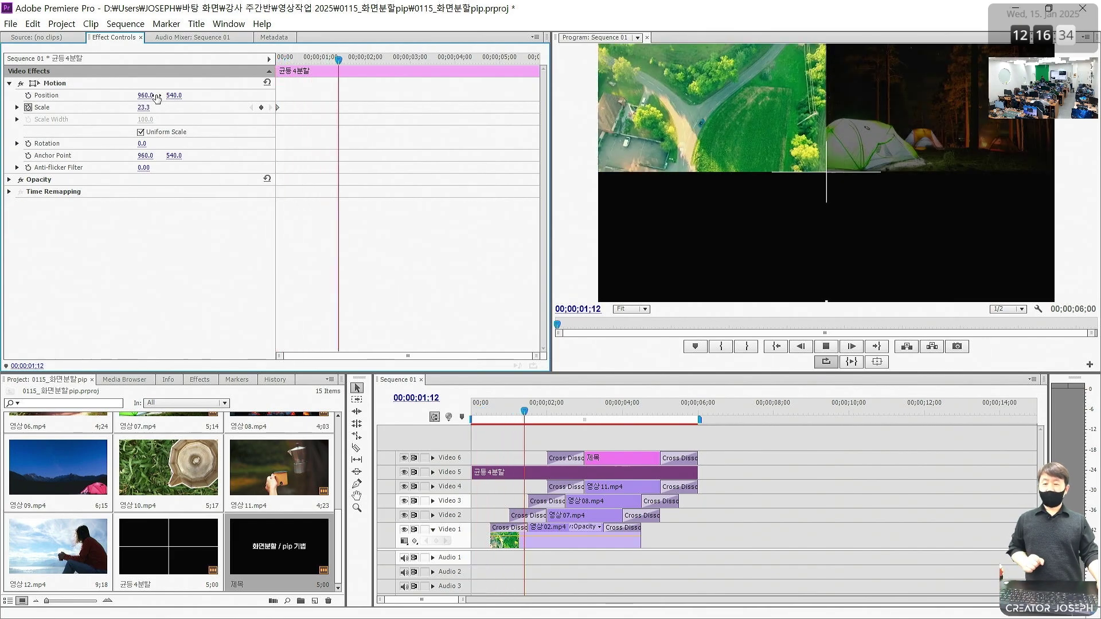
pyautogui.press('space')
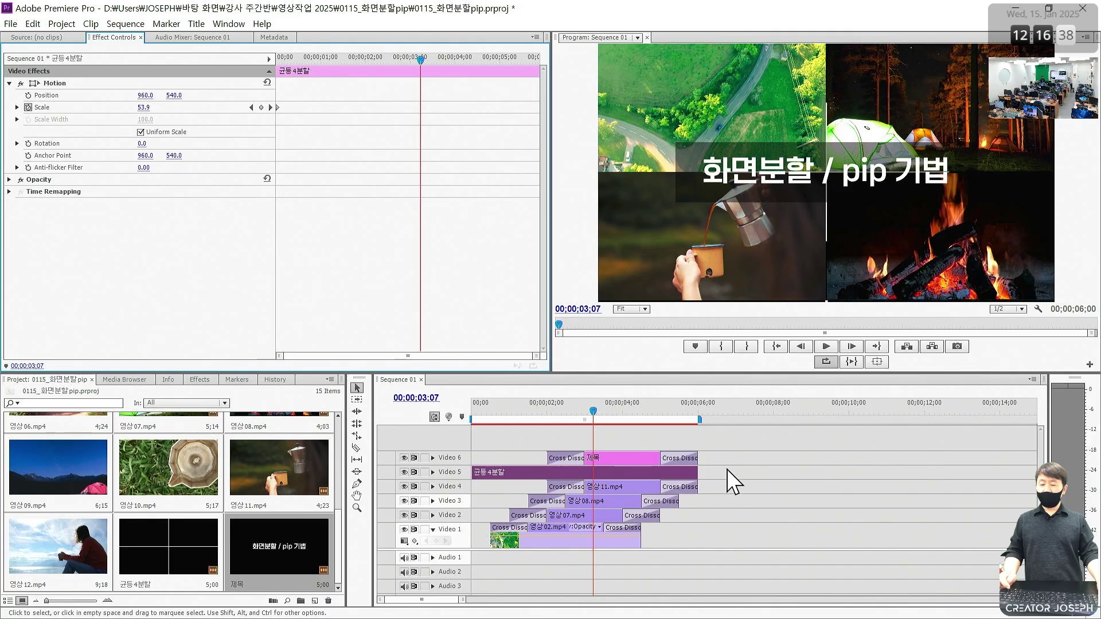
# Extend the 균등4분할 divider's end to 00;00;06;21 and move its second Scale keyframe to 00;00;01;15
pyautogui.moveTo(699, 472); pyautogui.dragTo(729, 473)
pyautogui.moveTo(518, 416); pyautogui.dragTo(492, 423)
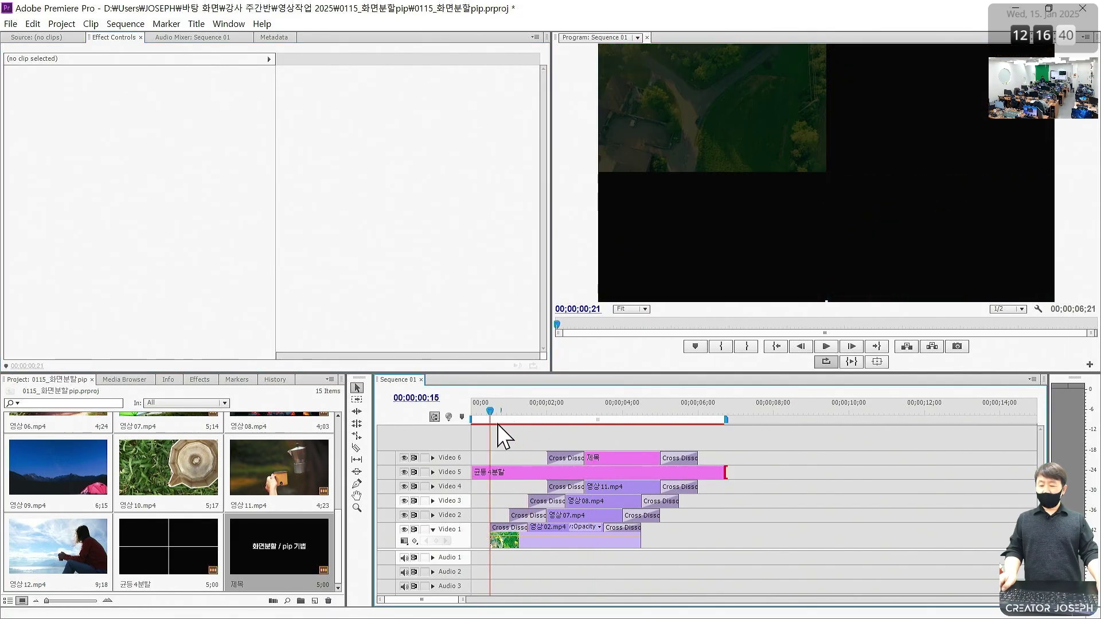
pyautogui.click(637, 472)
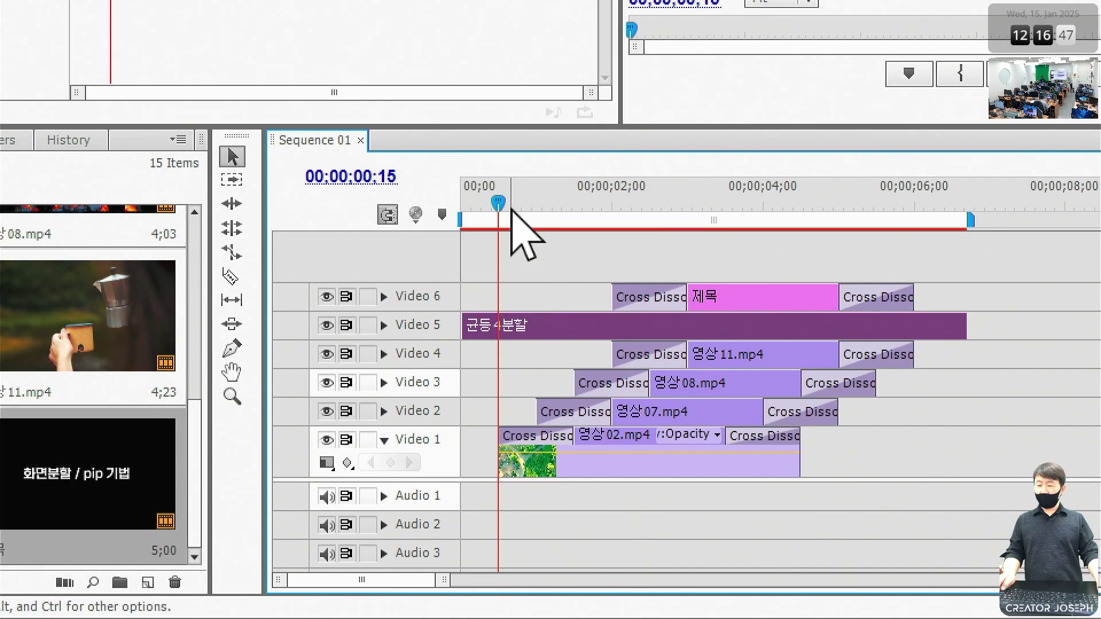
pyautogui.moveTo(511, 204); pyautogui.dragTo(584, 207)
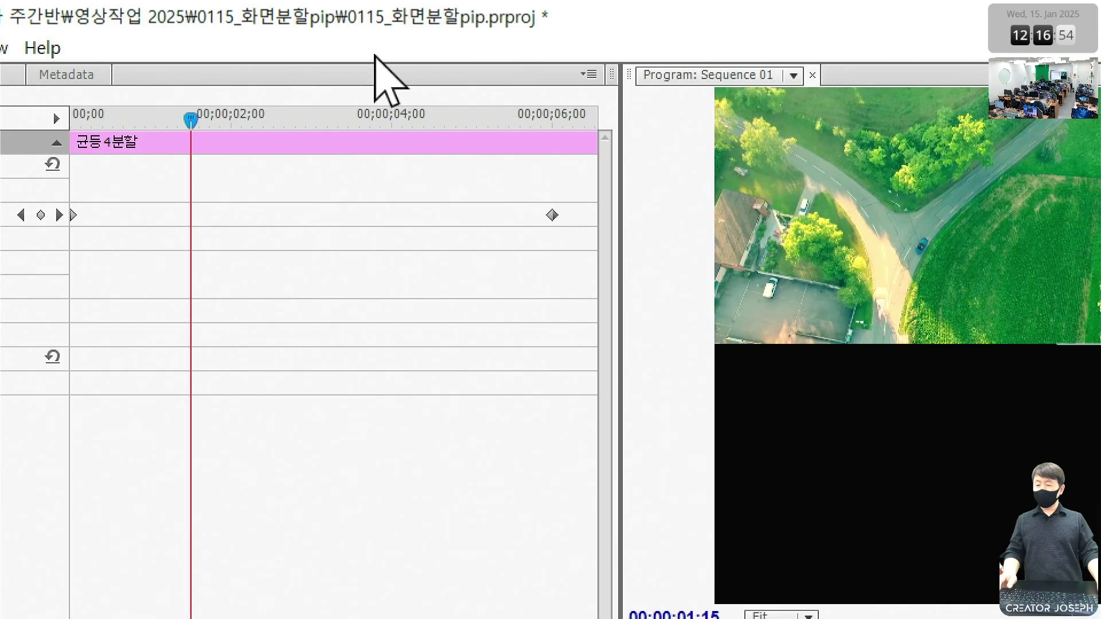
pyautogui.moveTo(554, 218); pyautogui.dragTo(189, 222)
# Play the sequence from the beginning to check the divider's faster scale-up
pyautogui.press('Home')
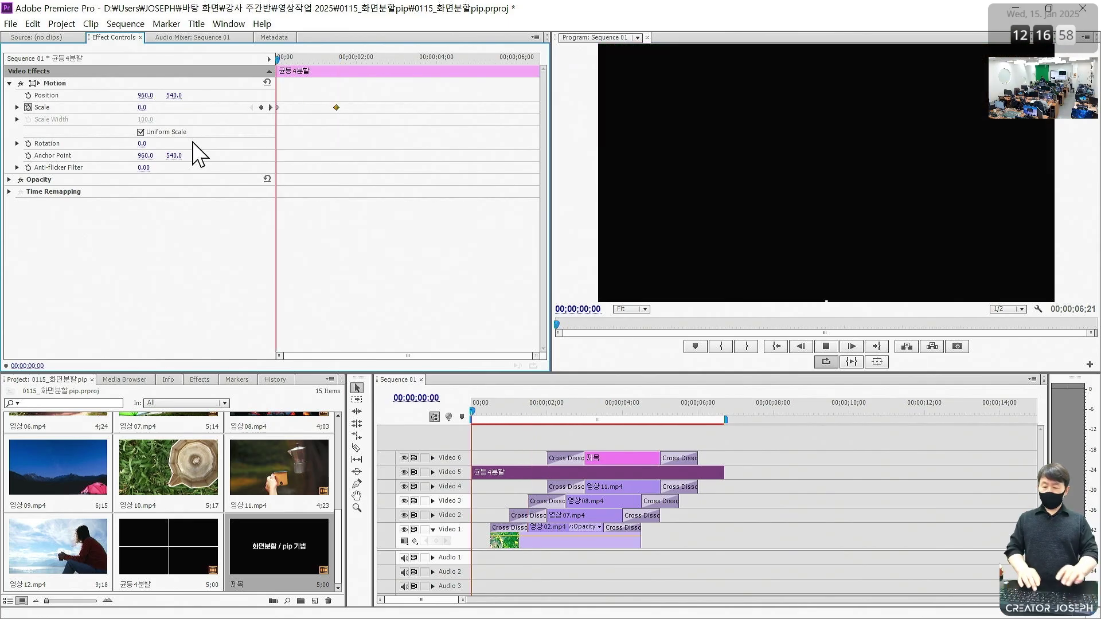
pyautogui.press('space')
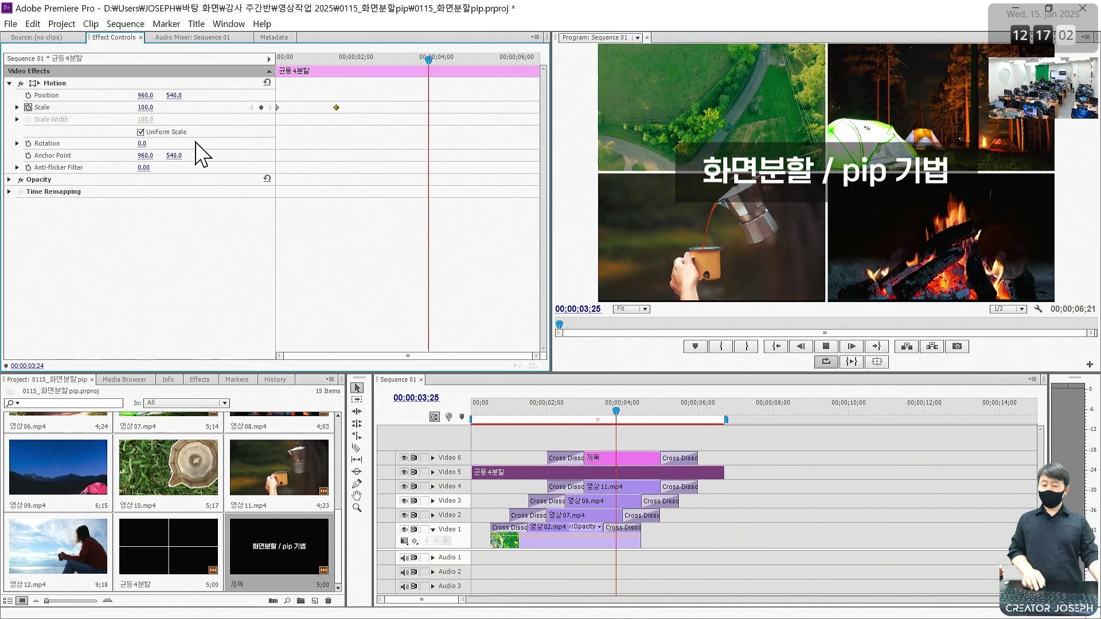
pyautogui.press('space')
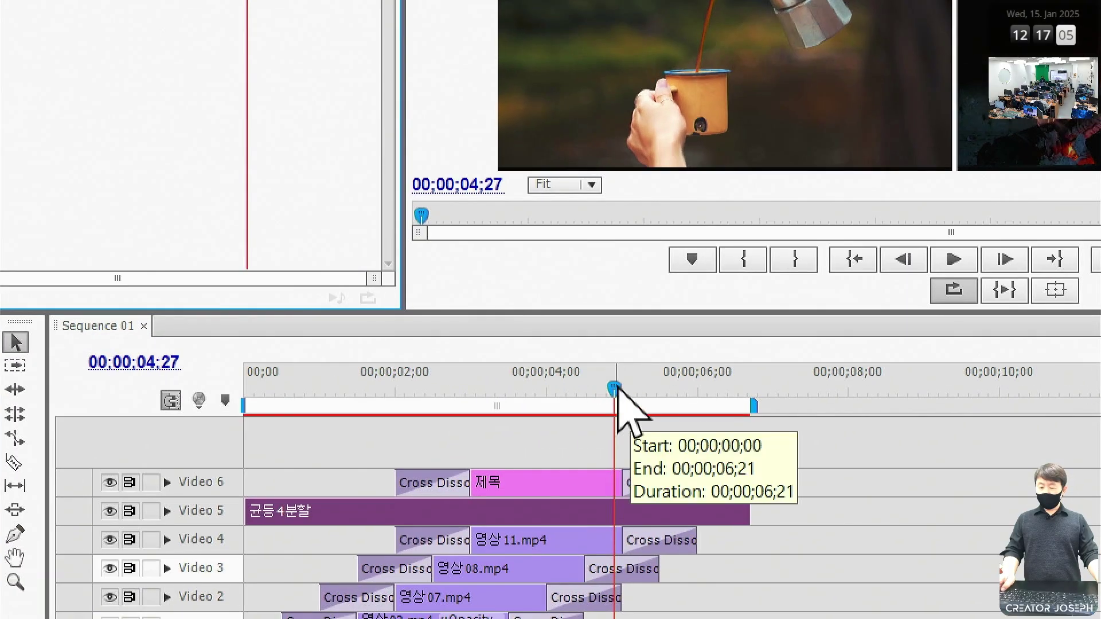
# Add Scale keyframes to the 균등4분할 divider: 100 at 00;00;05;00 and 0 at 00;00;06;00
pyautogui.moveTo(629, 395); pyautogui.dragTo(645, 418)
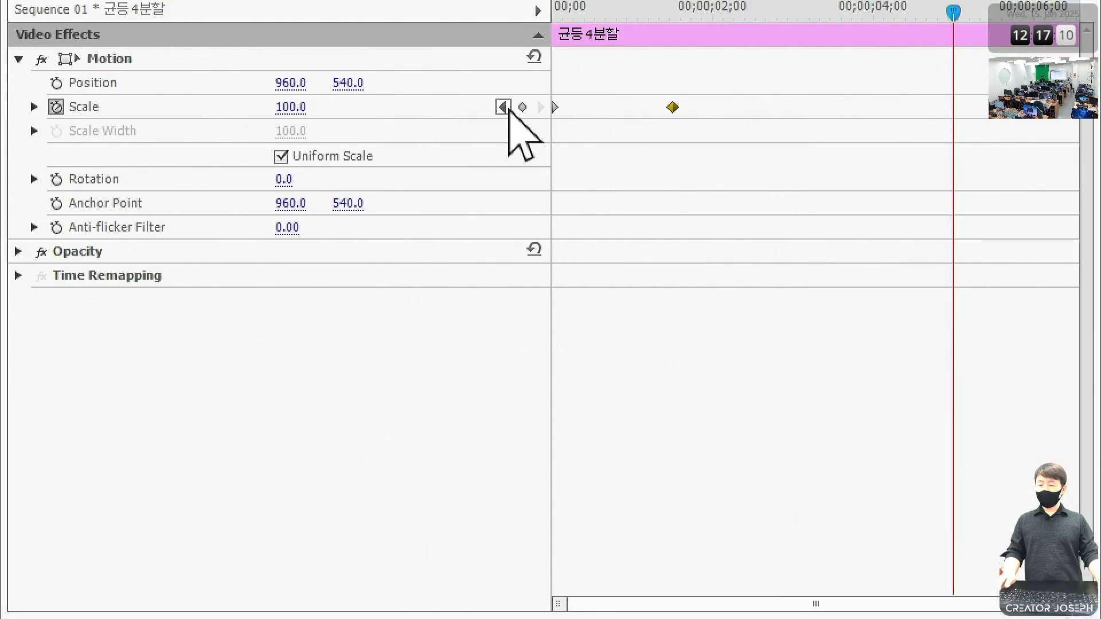
pyautogui.click(522, 107)
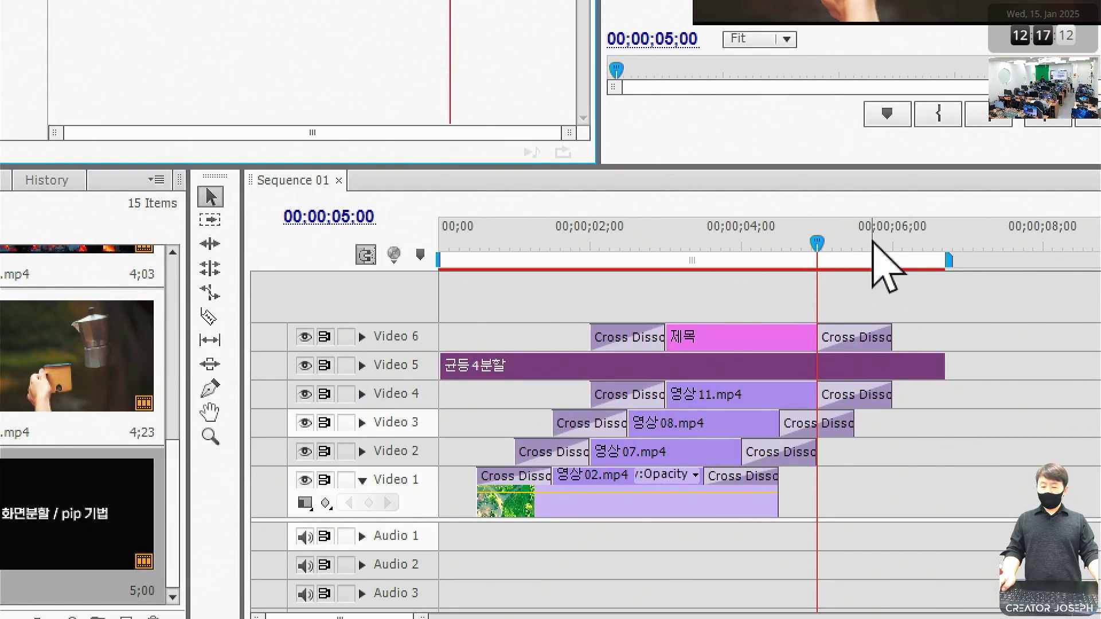
pyautogui.click(876, 245)
pyautogui.click(894, 241)
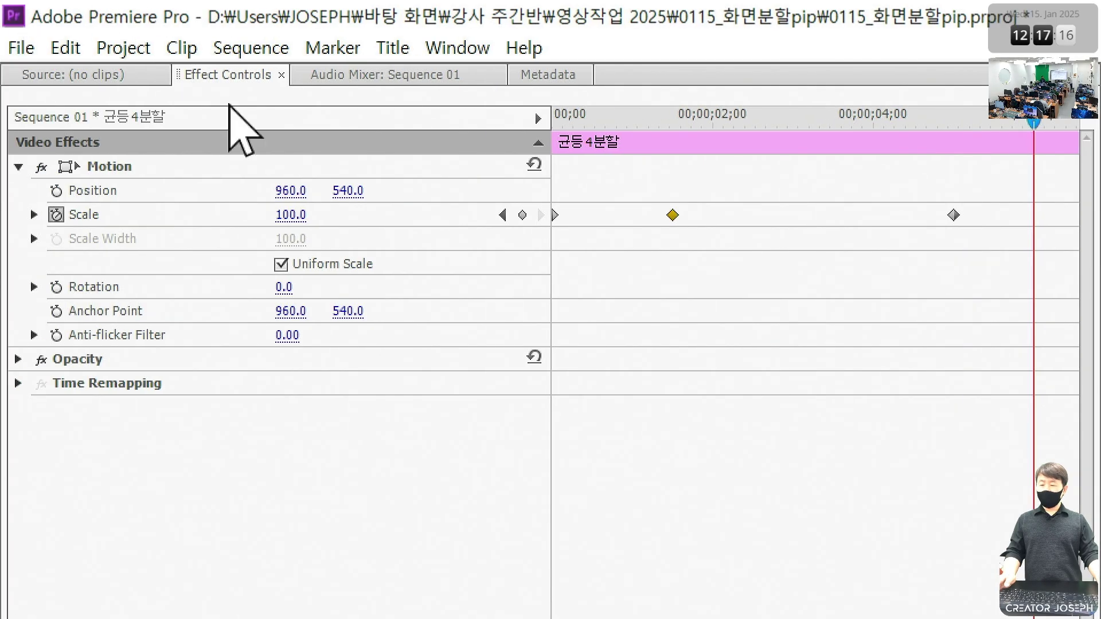
pyautogui.click(522, 215)
pyautogui.click(287, 215)
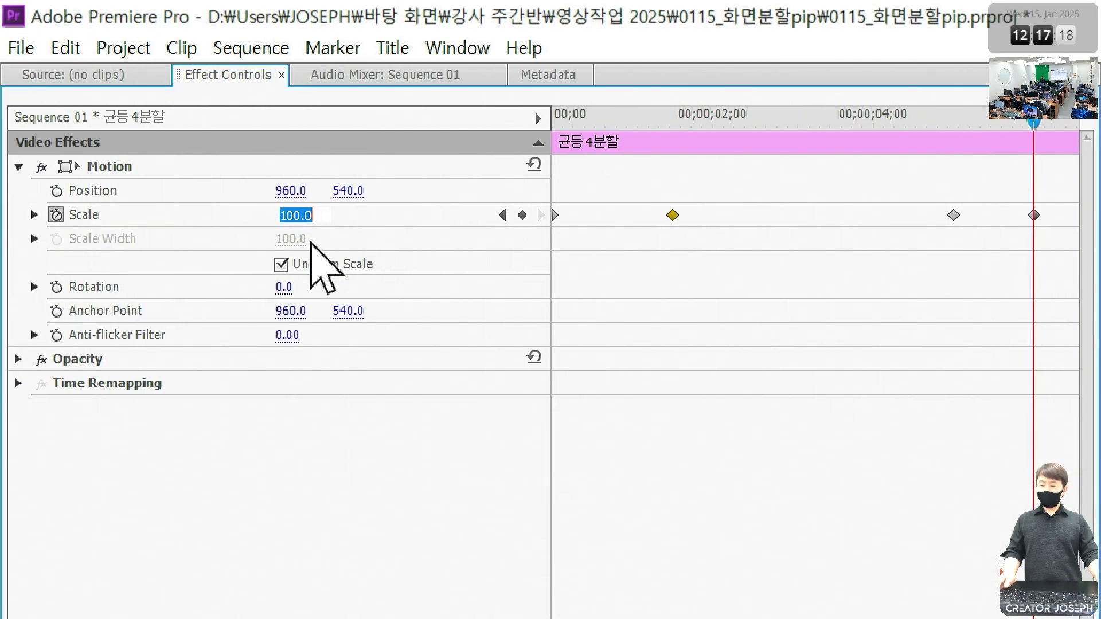
pyautogui.write('0')
pyautogui.press('Return')
# Preview the whole sequence from the start, including once with the program monitor maximized
pyautogui.press('Home')
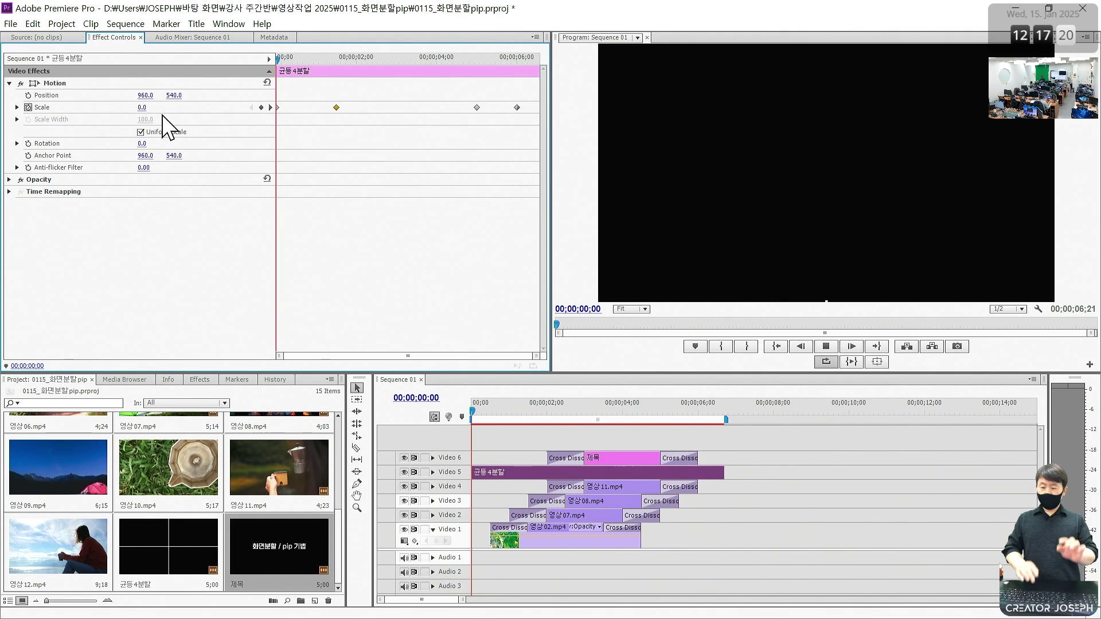
pyautogui.press('space')
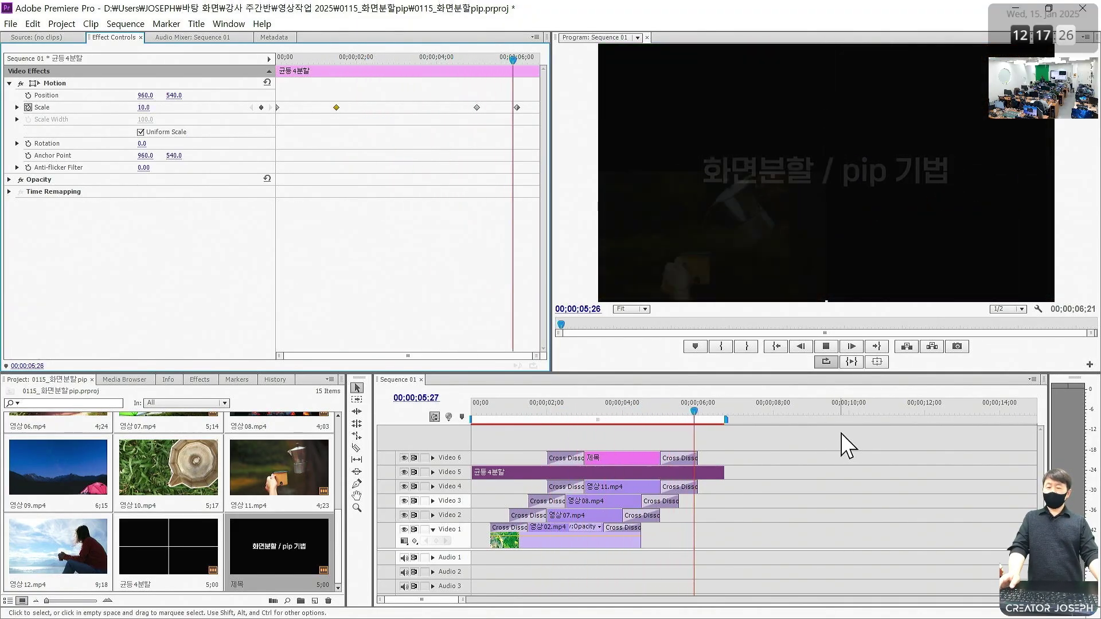
pyautogui.click(636, 419)
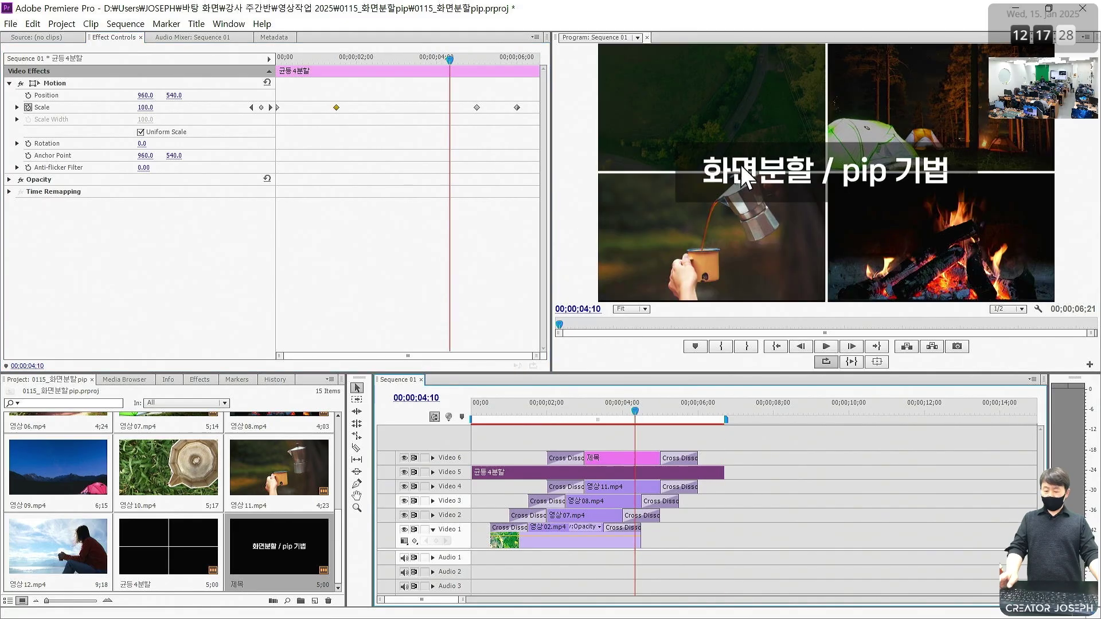
pyautogui.press('`')
pyautogui.press('Home')
pyautogui.press('space')
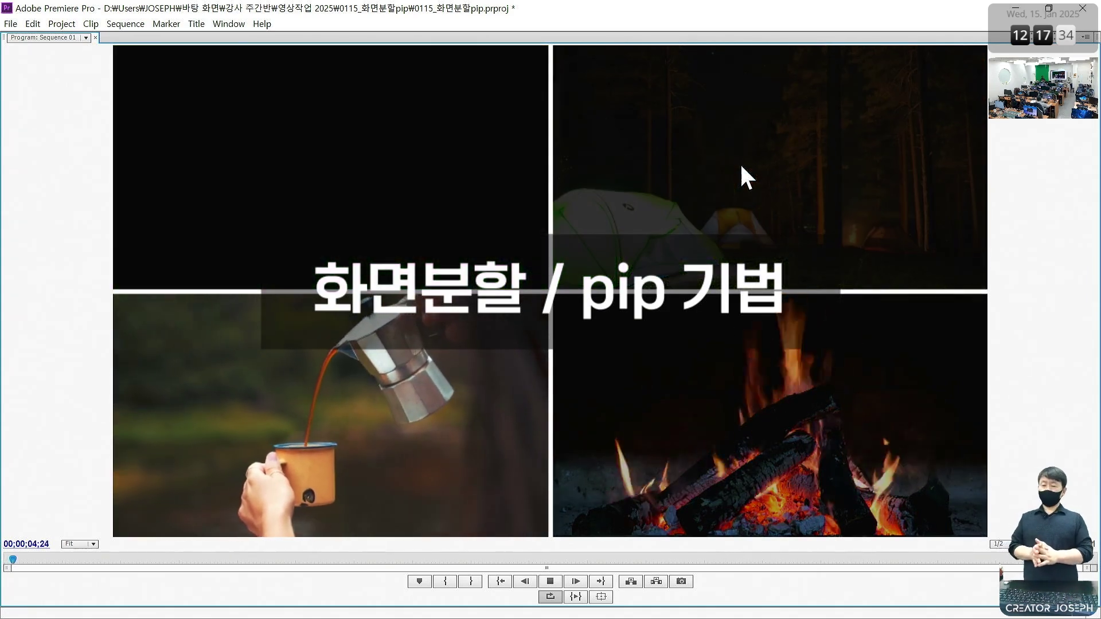
pyautogui.press('`')
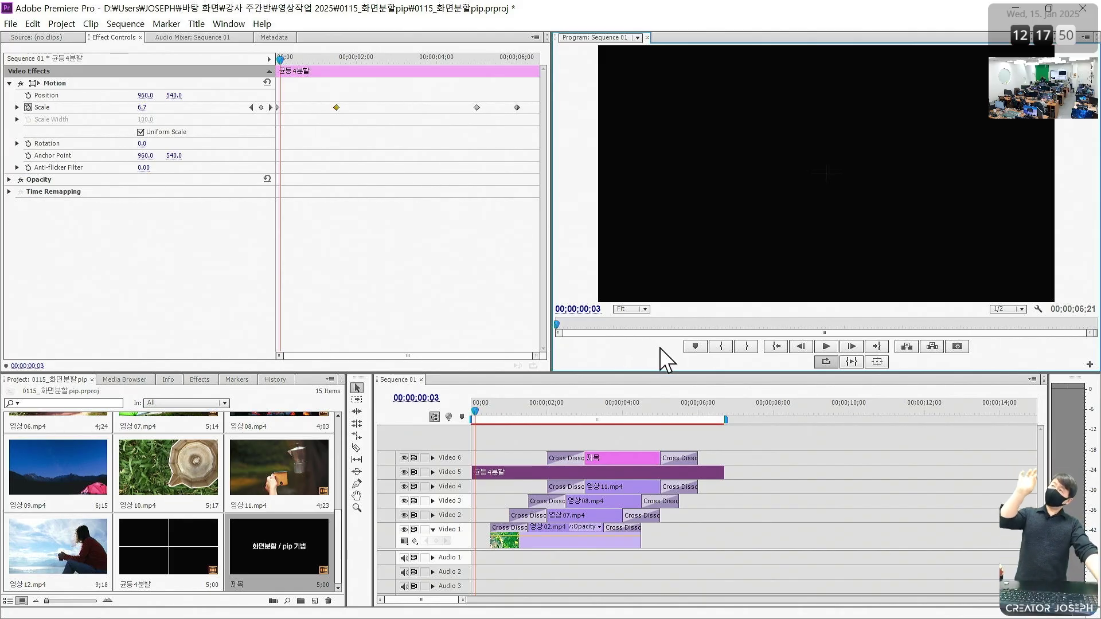
# Select the four camping clips on Video 1 to Video 4, check their shared duration in Clip Speed/Duration and deselect them
pyautogui.click(718, 534)
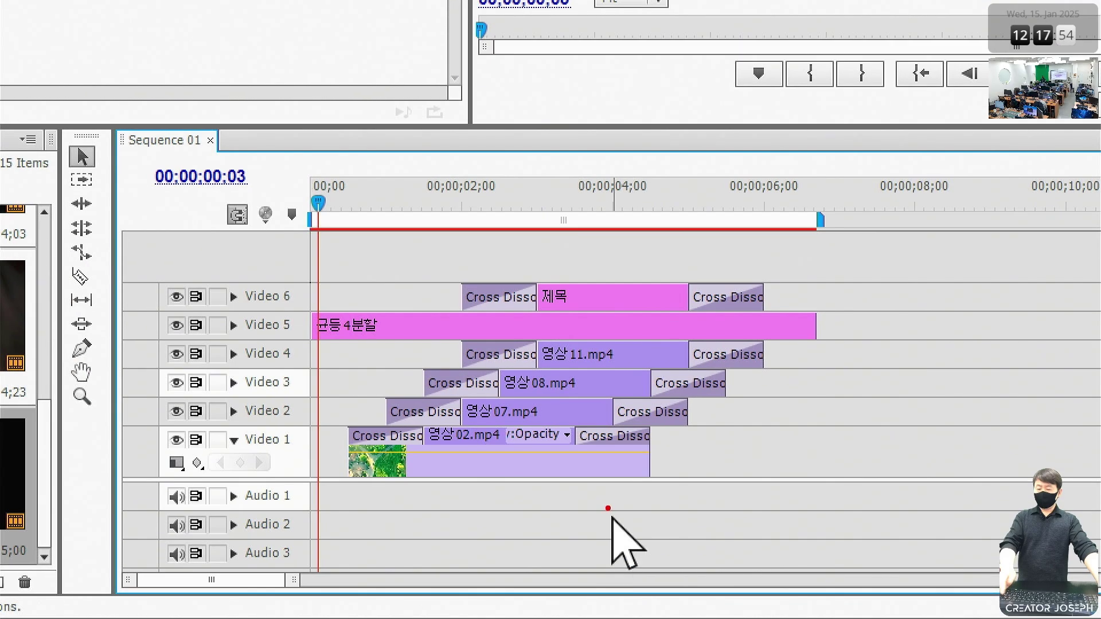
pyautogui.moveTo(547, 486); pyautogui.dragTo(597, 383)
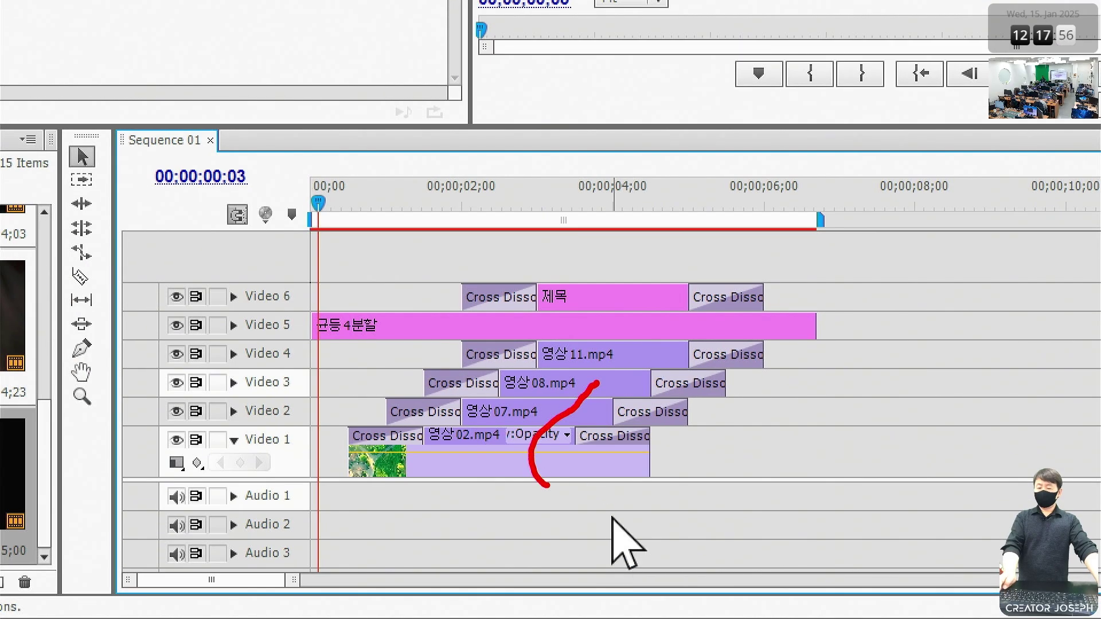
pyautogui.moveTo(888, 499)
pyautogui.mouseDown()
pyautogui.moveTo(607, 401)
pyautogui.moveTo(528, 351)
pyautogui.mouseUp()
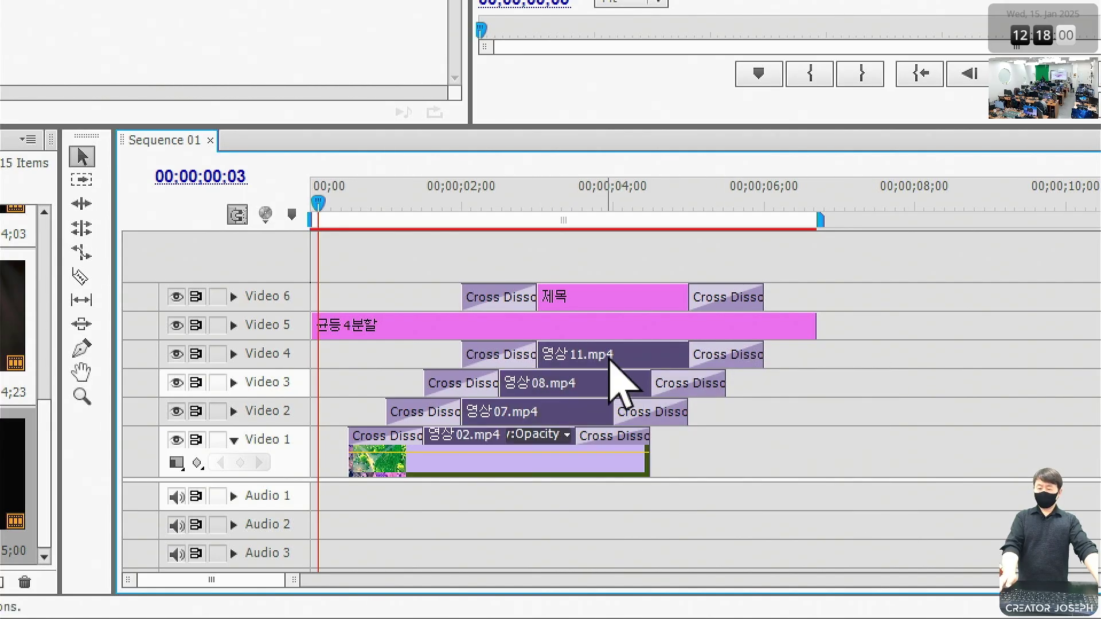
pyautogui.rightClick(616, 367)
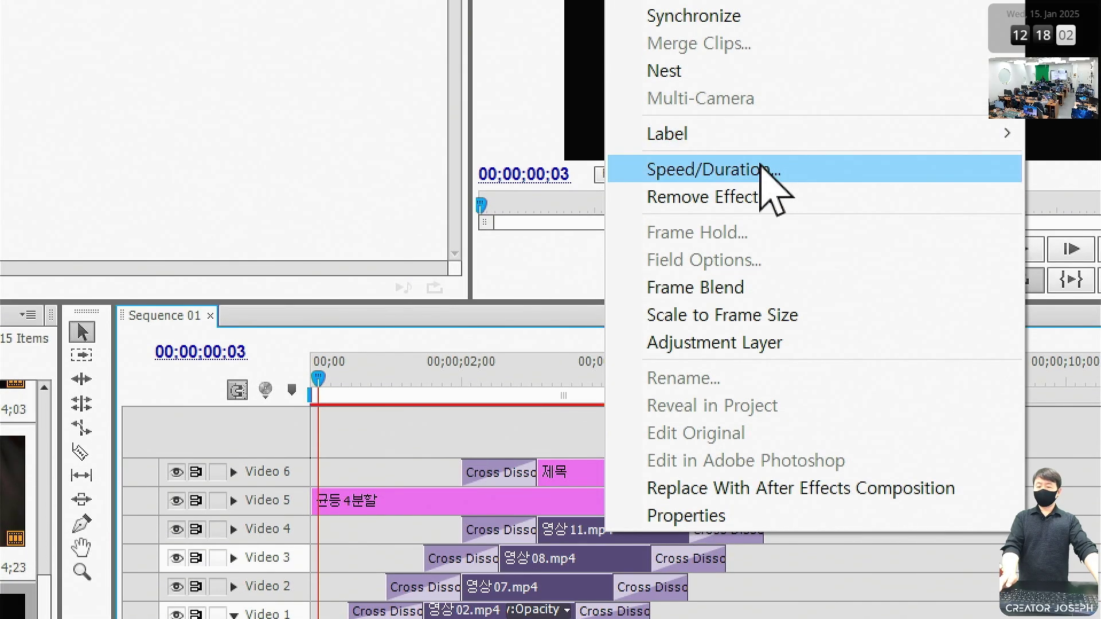
pyautogui.click(763, 166)
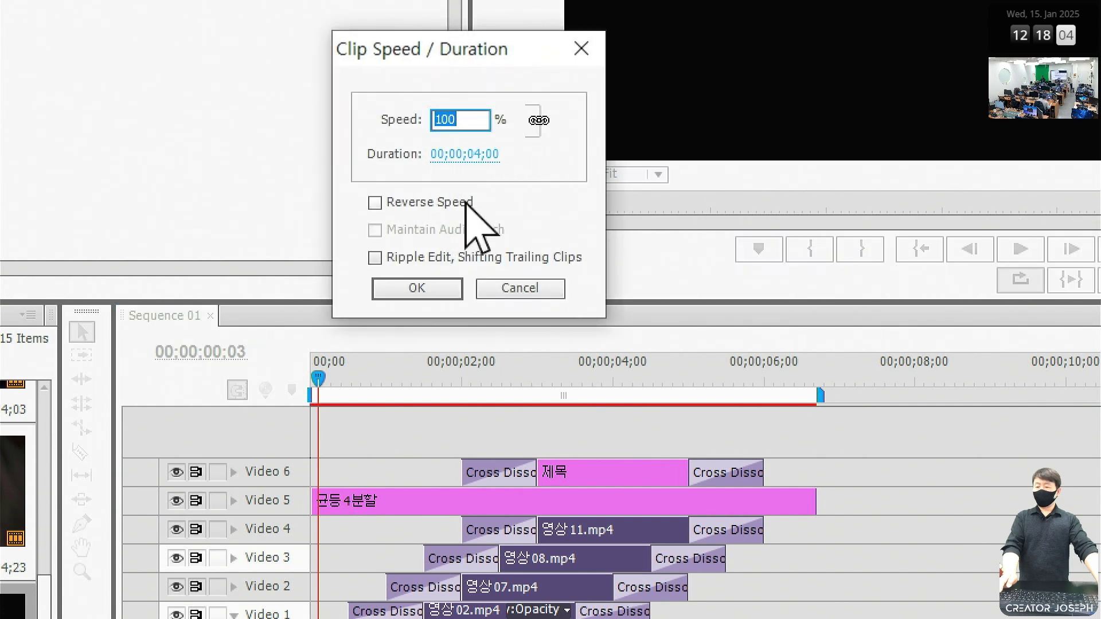
pyautogui.click(470, 156)
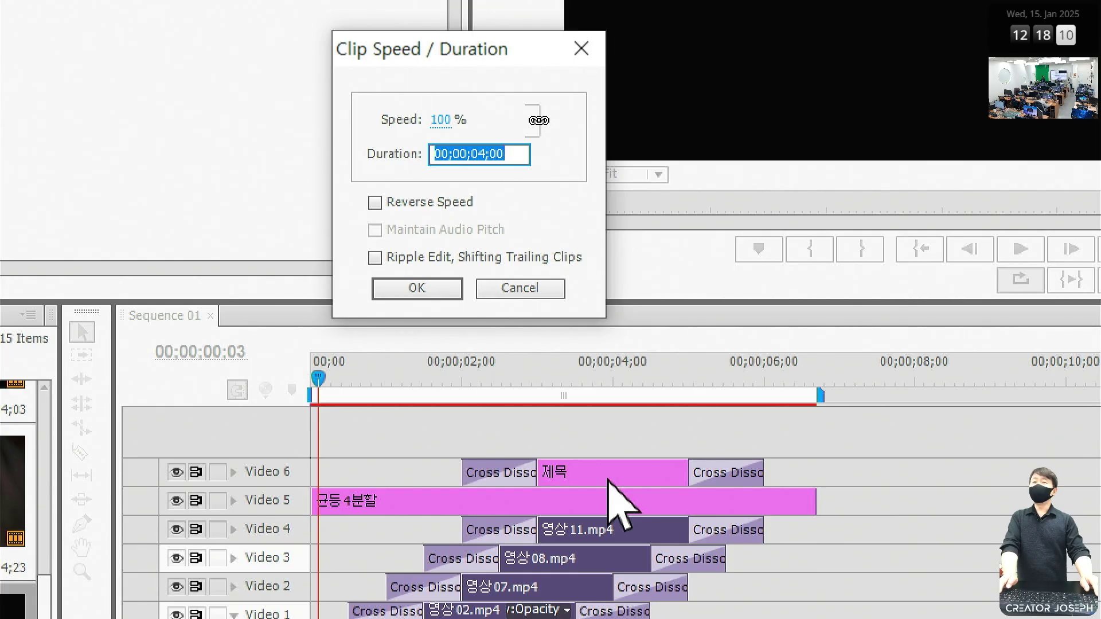
pyautogui.press('Return')
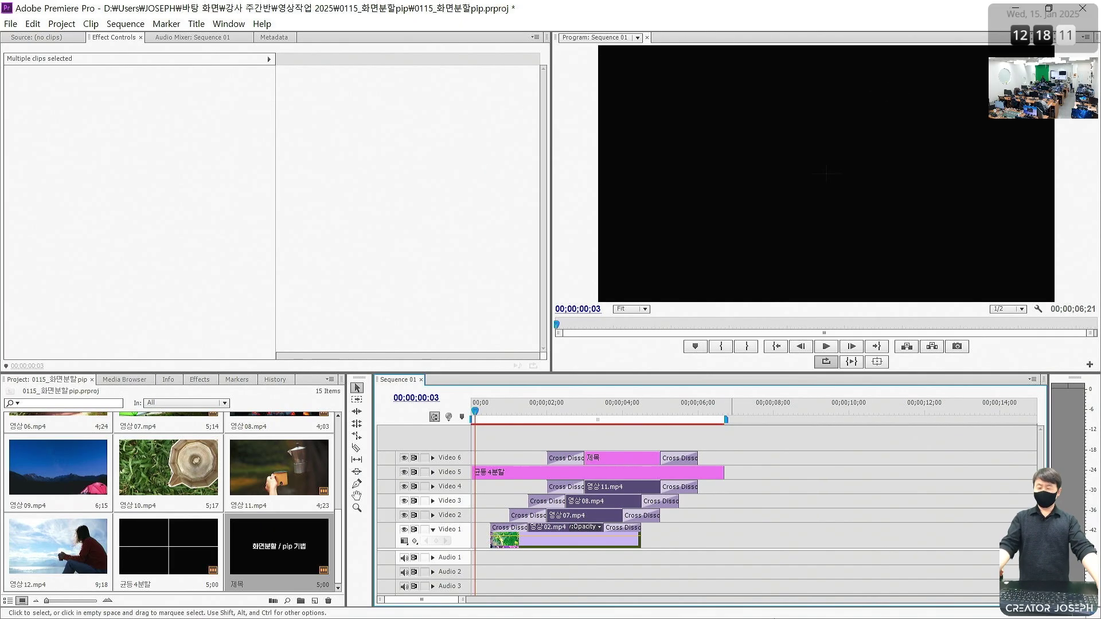
pyautogui.click(824, 510)
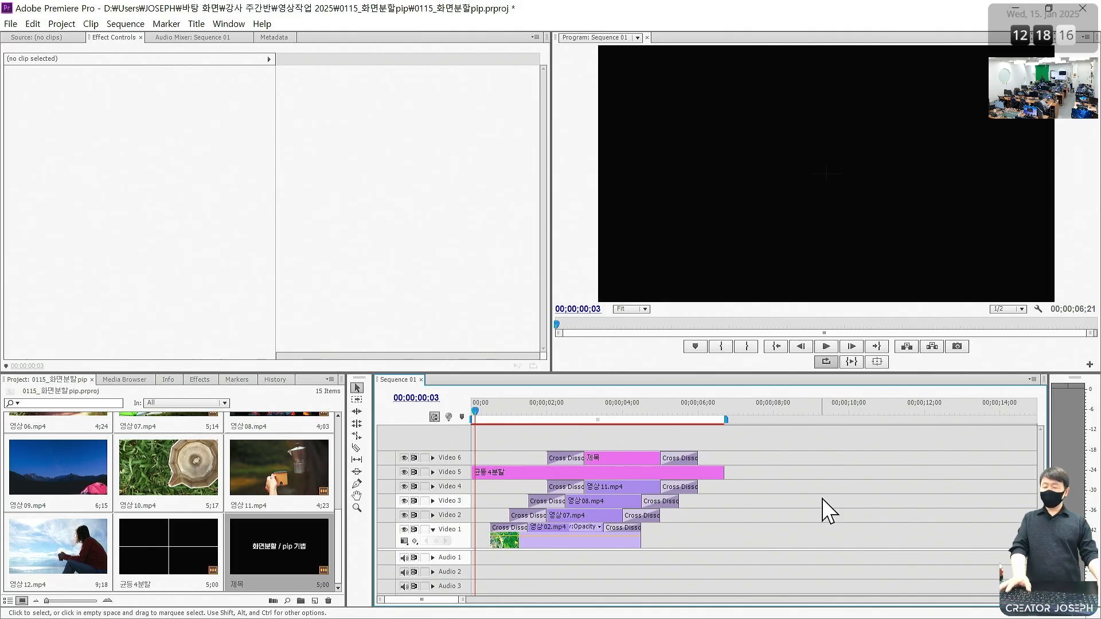
# Play the sequence up to 00;00;03;20, inspect the Motion settings of 영상02.mp4 and view the frame at 00;00;02;03
pyautogui.press('space')
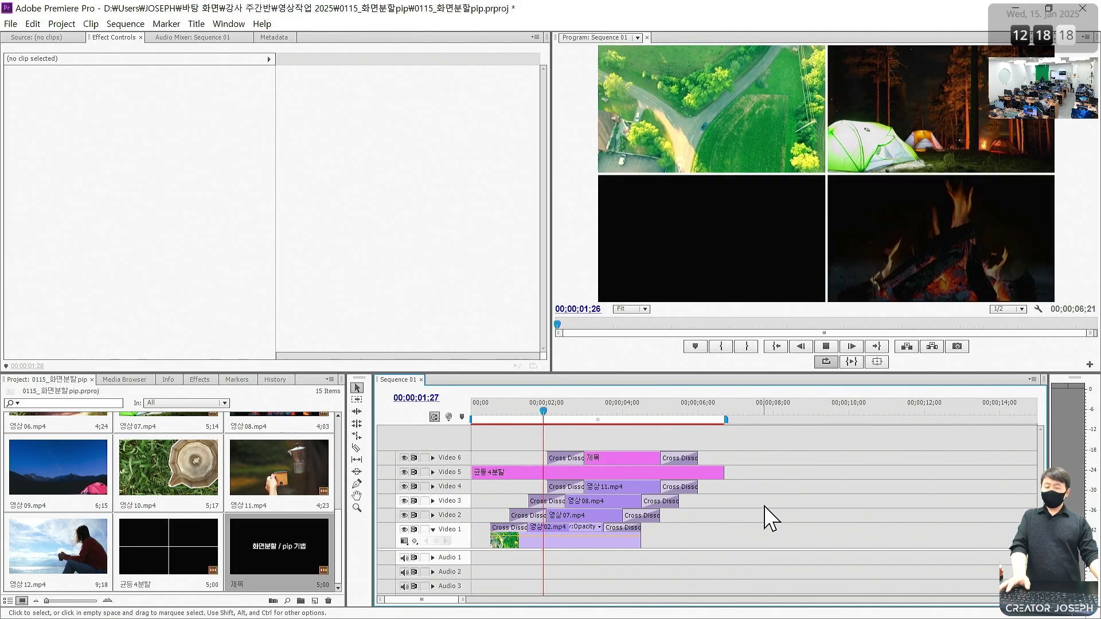
pyautogui.press('space')
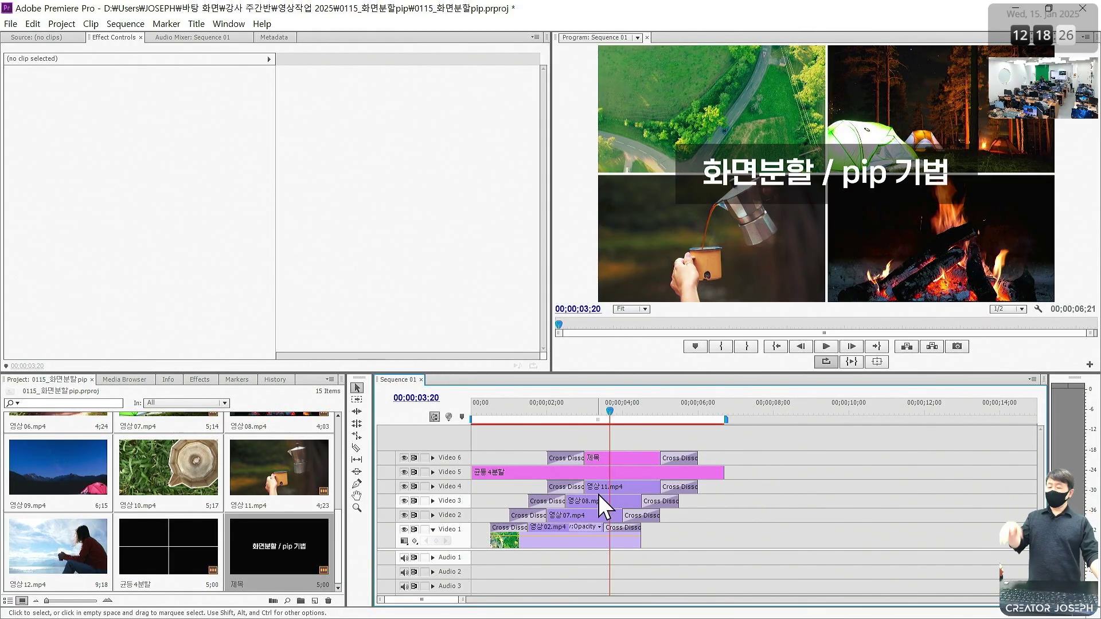
pyautogui.click(562, 538)
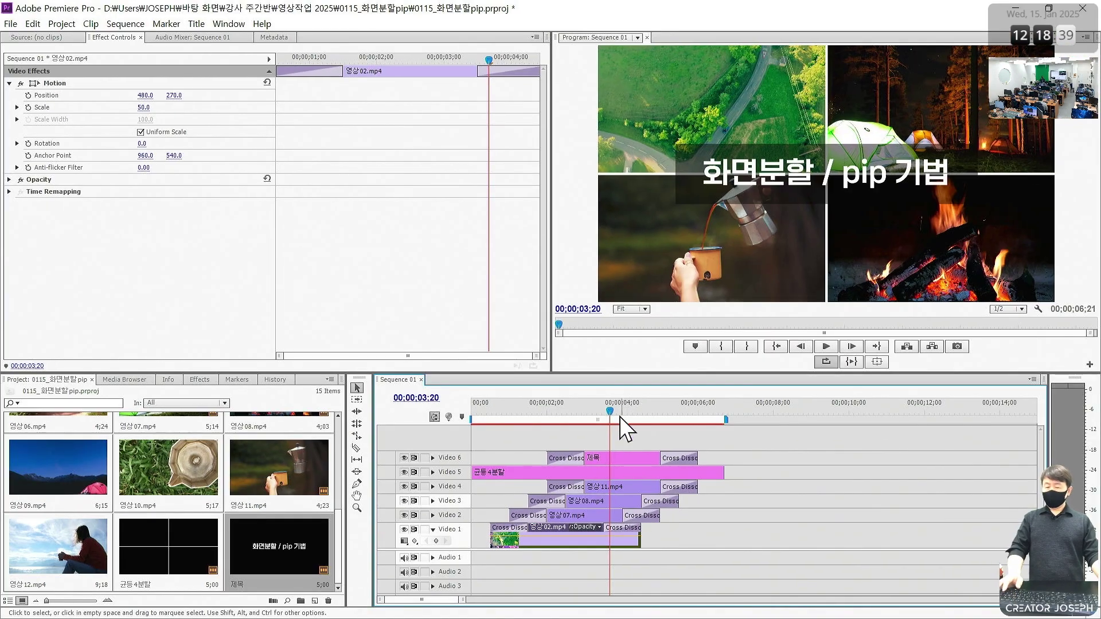
pyautogui.click(550, 406)
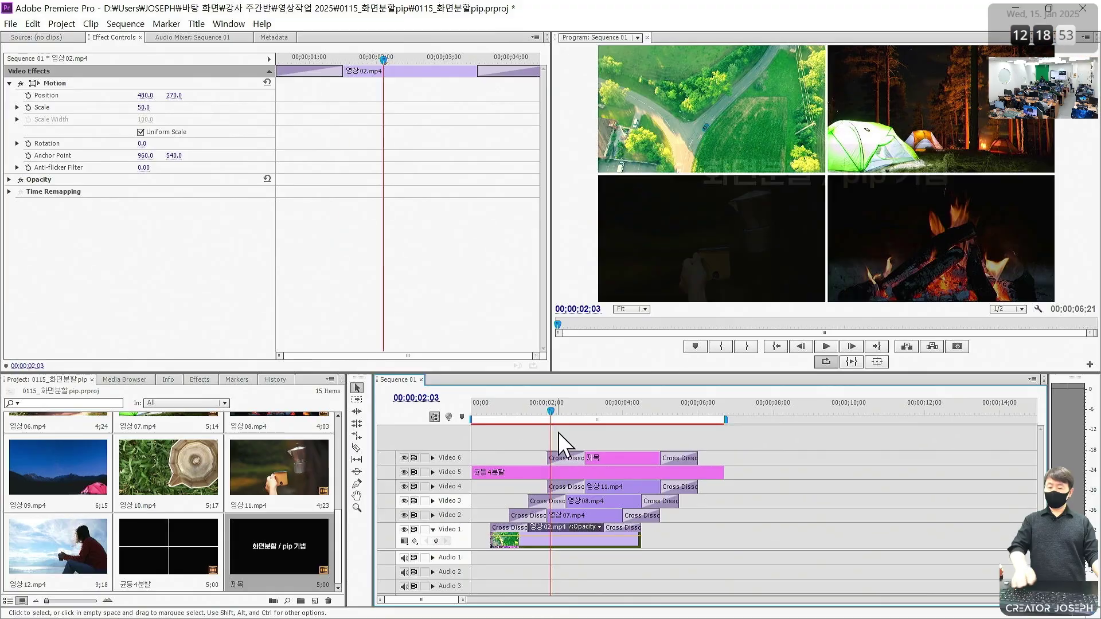
# Return to the sequence start and close Premiere Pro, saving the changes to 0115_화면분할pip.prproj
pyautogui.press('Home')
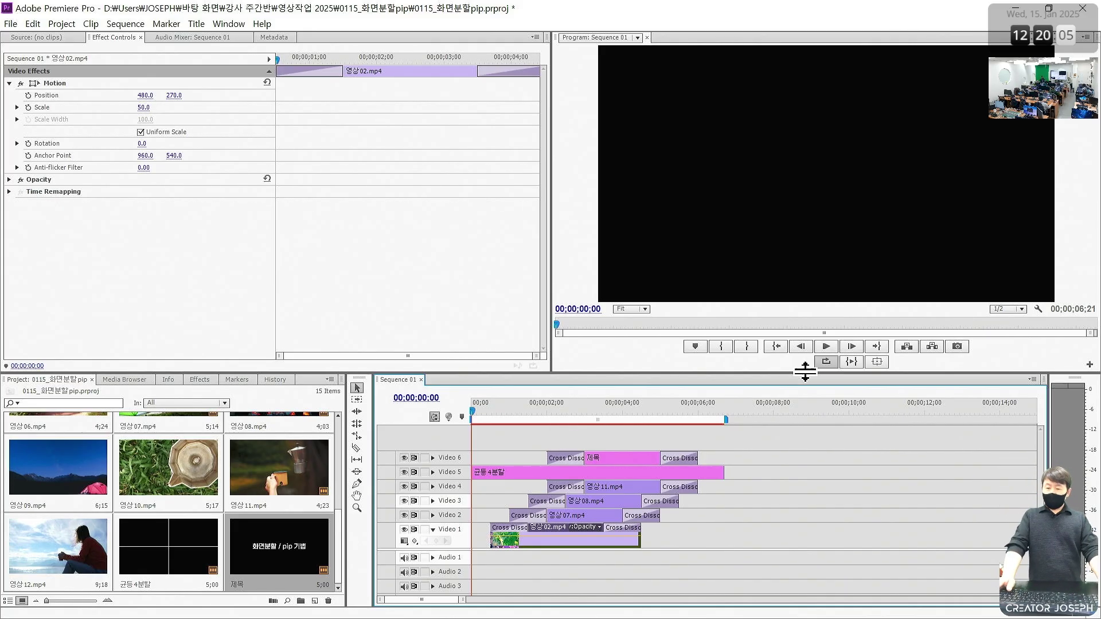
pyautogui.click(1086, 9)
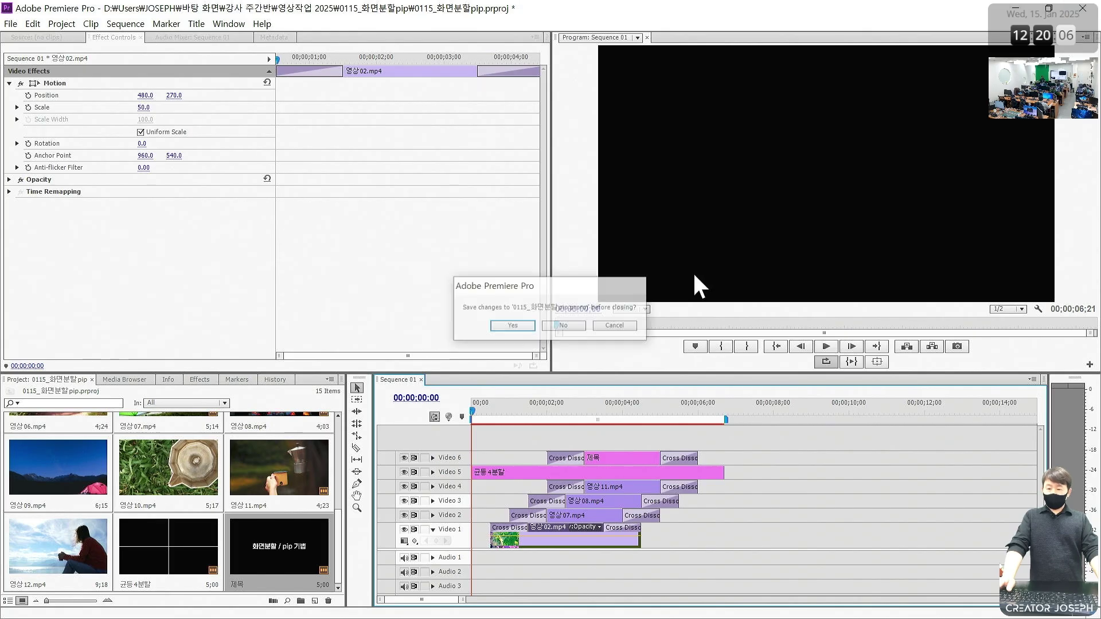
pyautogui.click(514, 333)
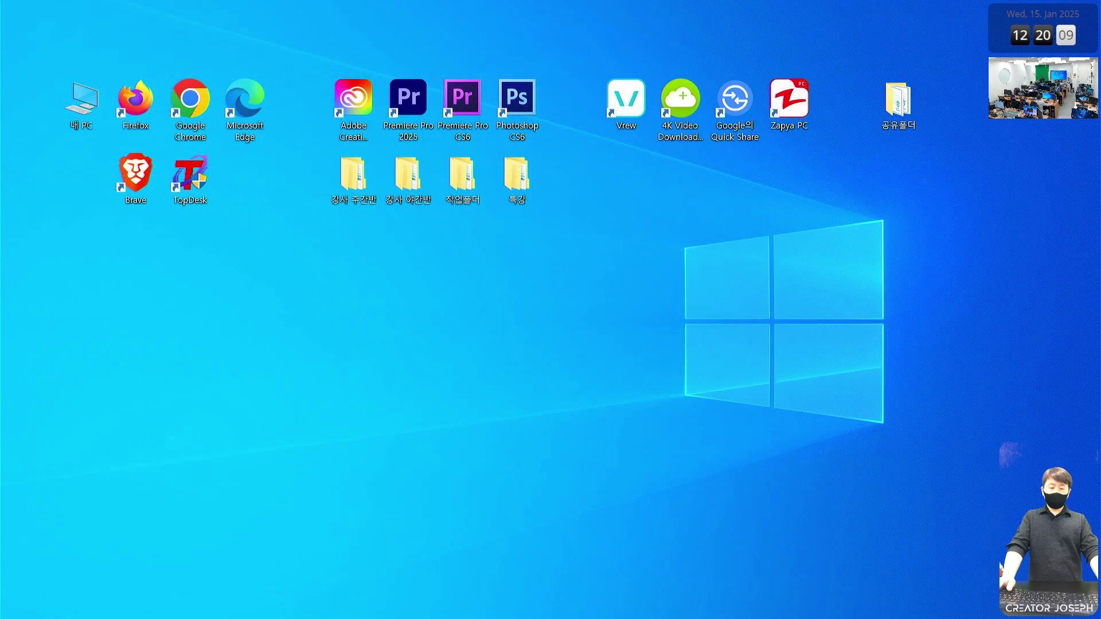